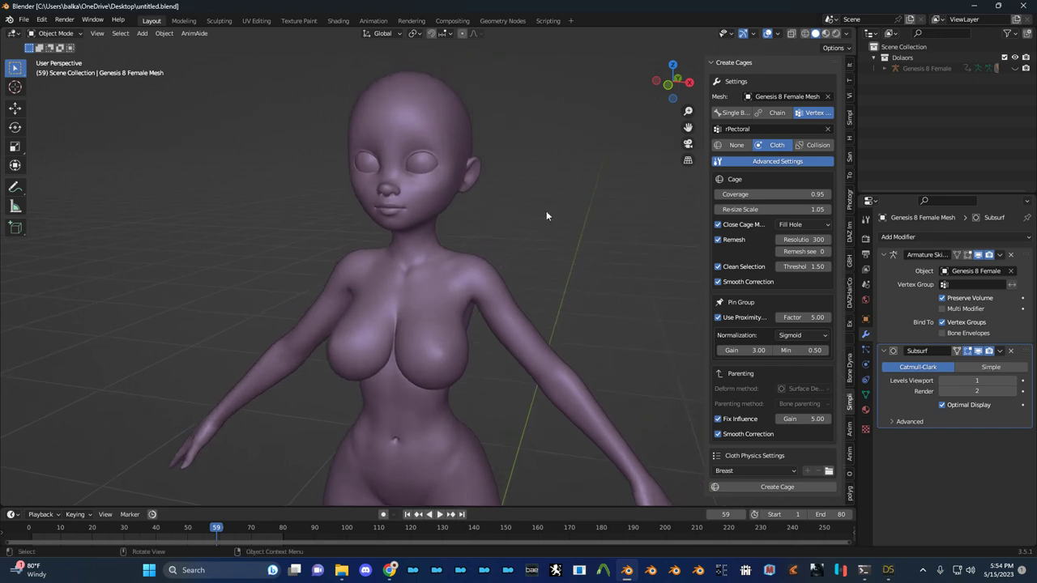
Switch to the browser and read the Simplicage product page's notice that the addon is not for beginners
scroll(528, 216, up, 1)
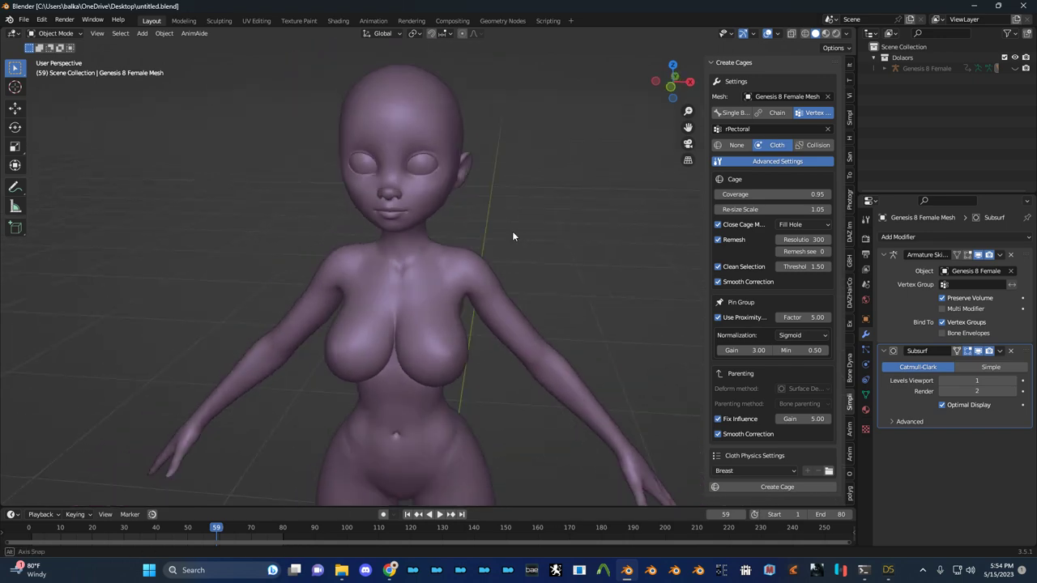
key(alt+Tab)
click(287, 304)
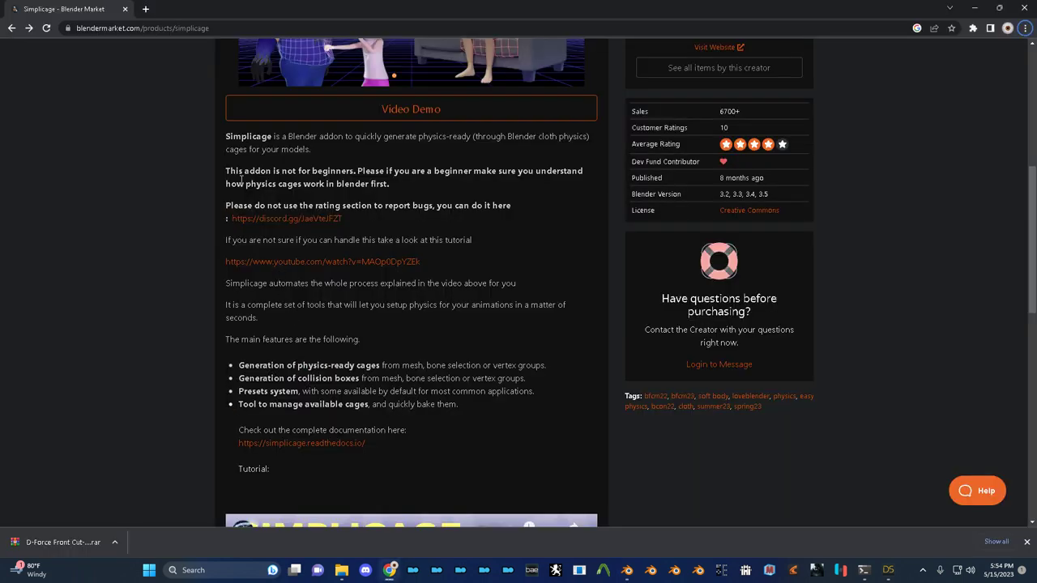
drag(226, 171, 361, 172)
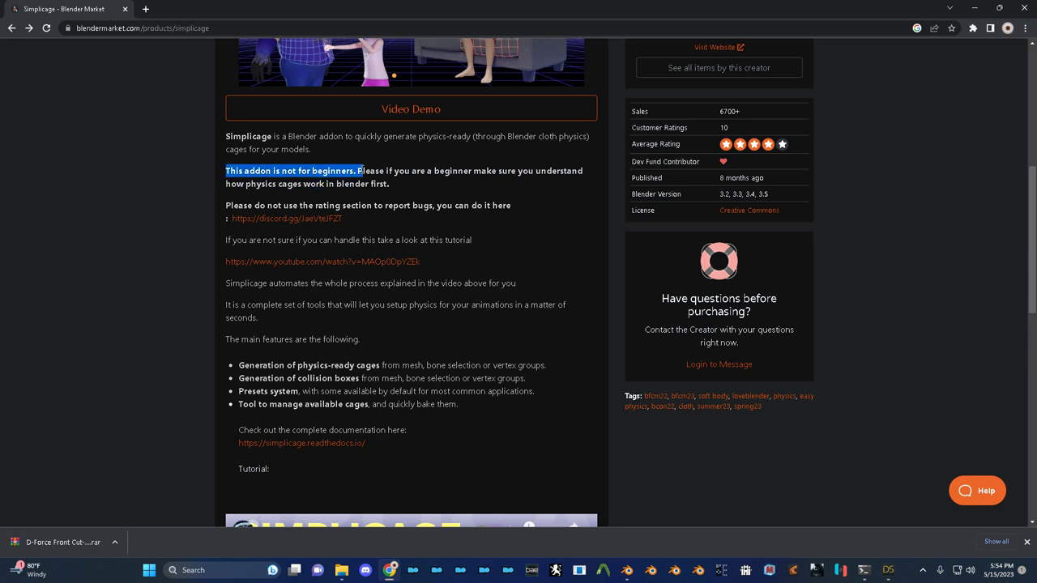
click(339, 173)
key(alt+Tab)
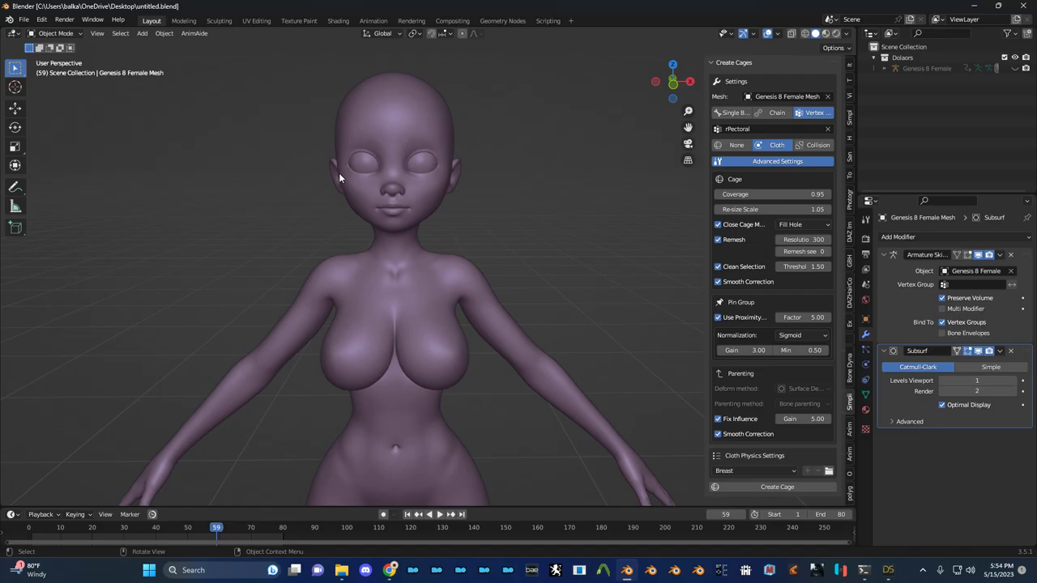
key(alt+Tab)
key(alt+Tab)
key(alt+Tab)
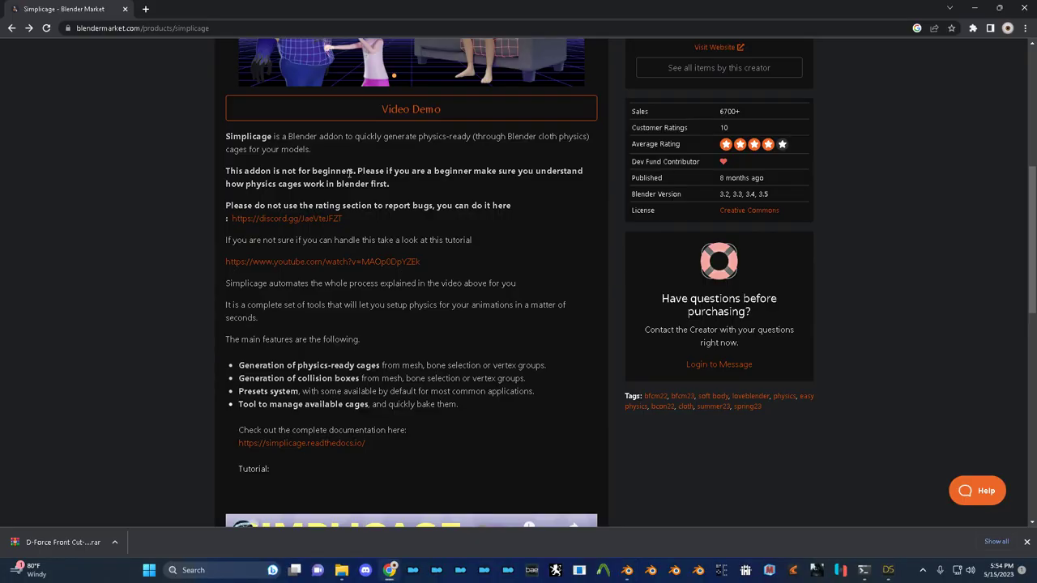
Return to Blender and show the physics properties of the Genesis 8 Female Mesh
key(alt+Tab)
middle_drag(479, 198, 527, 200)
scroll(495, 213, down, 3)
scroll(486, 198, up, 4)
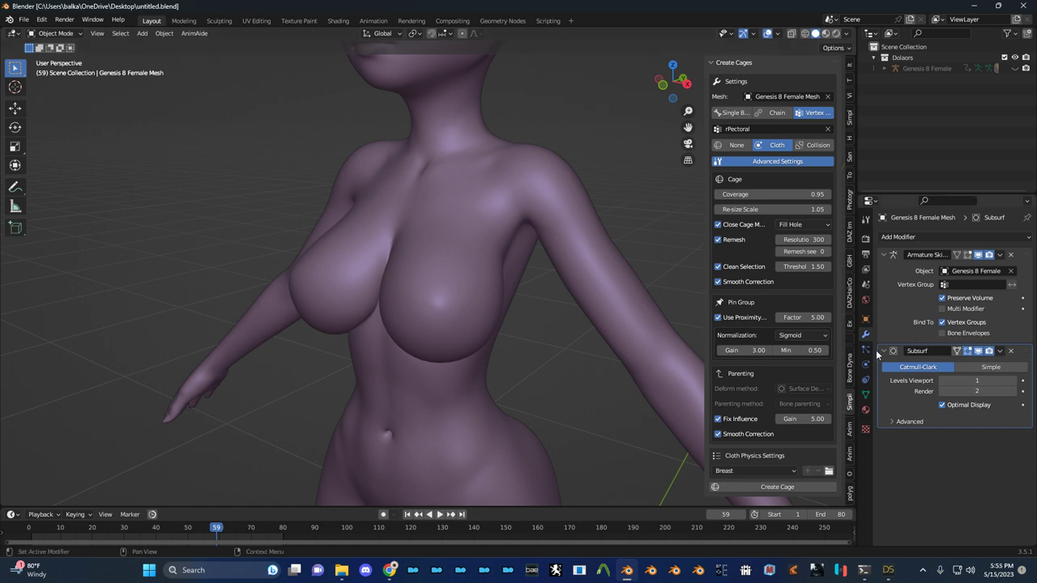
click(866, 349)
click(867, 363)
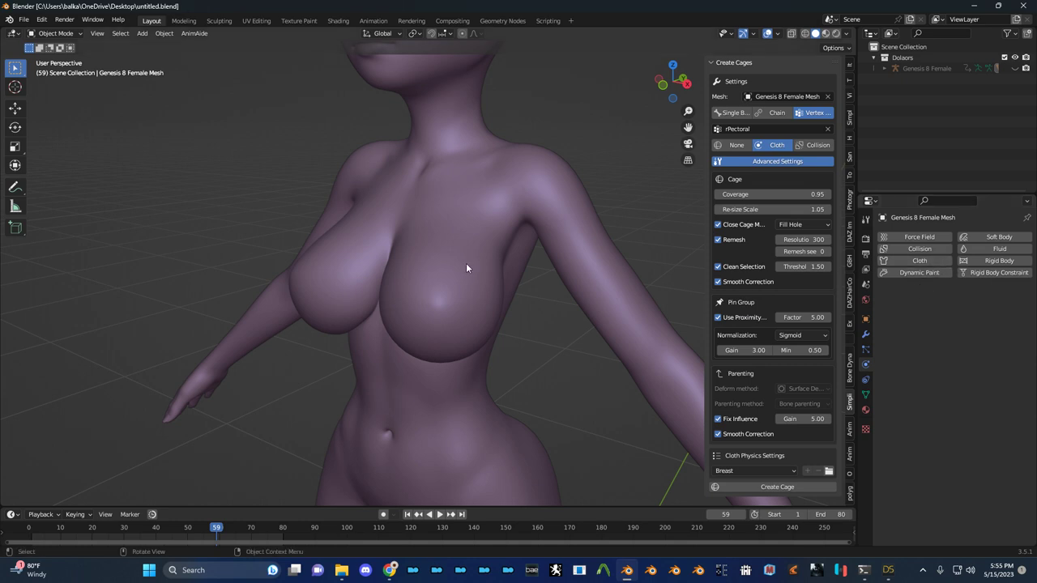
middle_drag(466, 263, 397, 272)
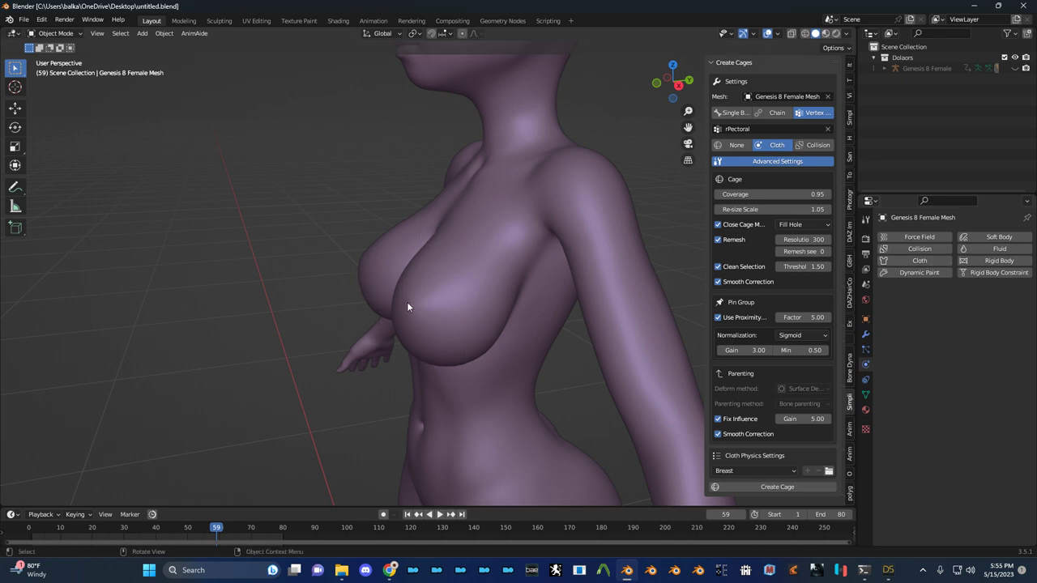
mouse_move(454, 283)
middle_down()
mouse_move(465, 295)
mouse_move(436, 282)
middle_up()
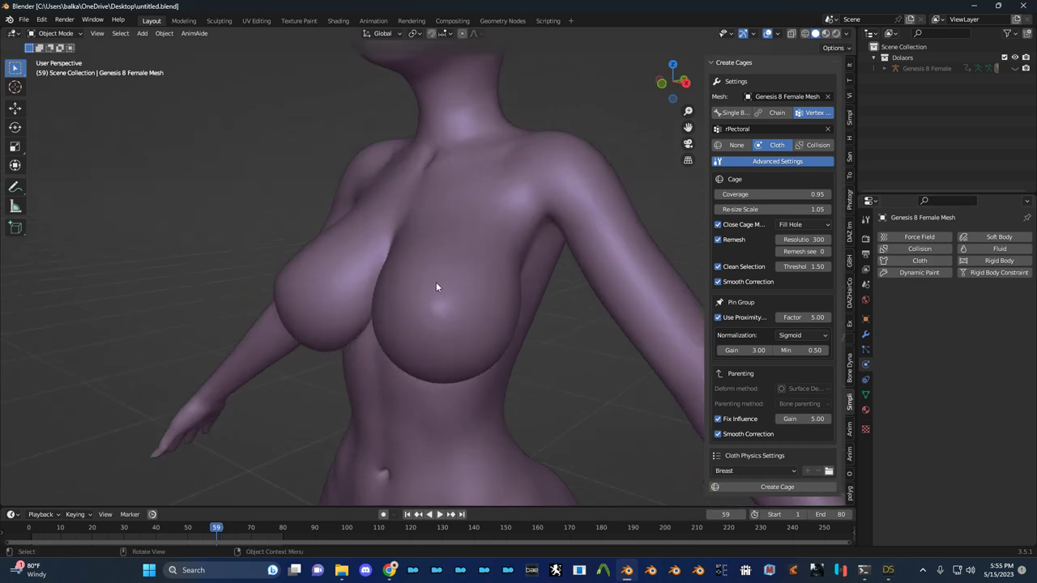
click(434, 282)
key(Tab)
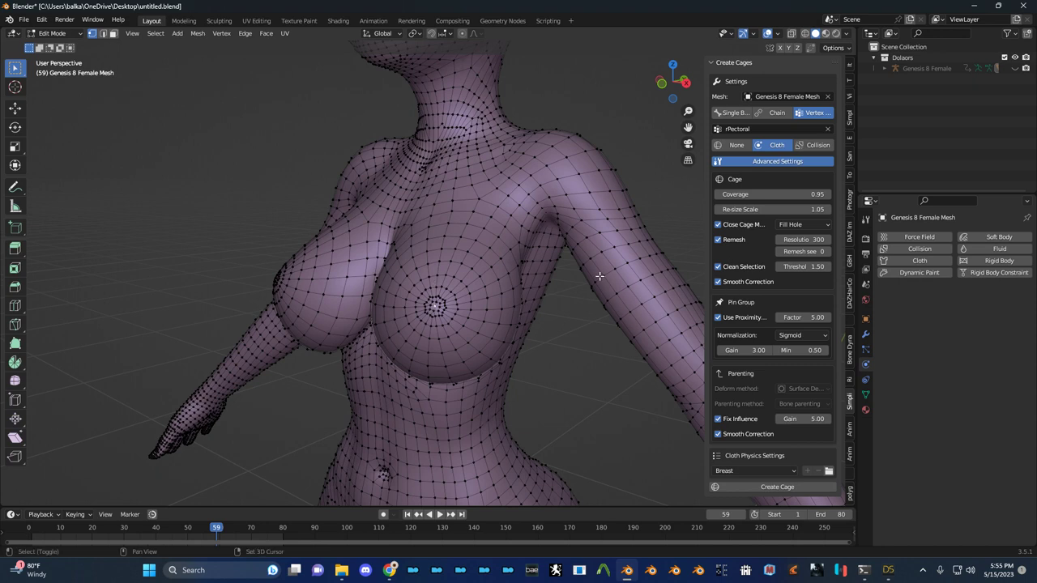
key(shift+h)
key(Tab)
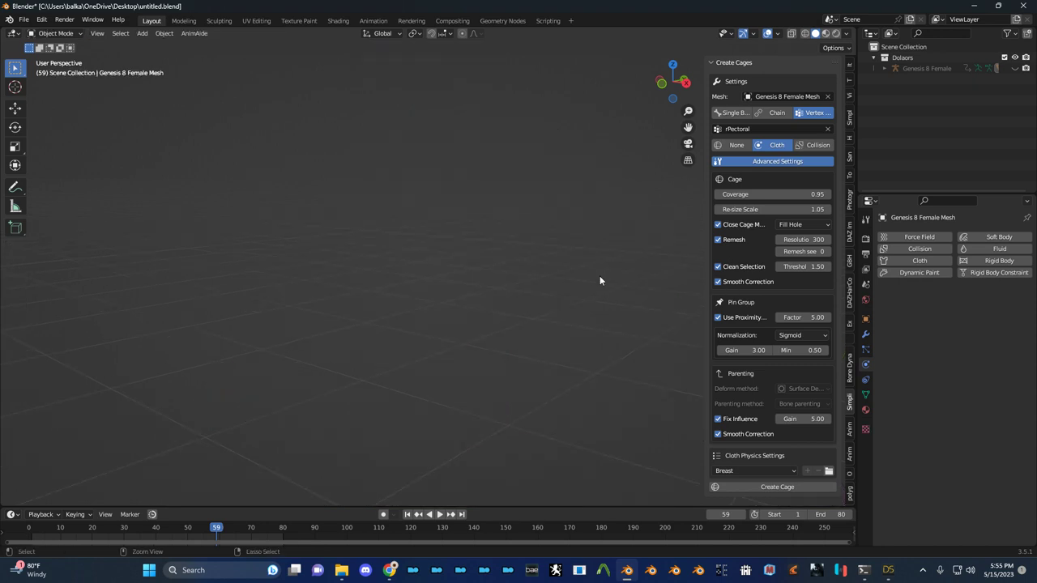
key(alt+h)
scroll(549, 293, up, 6)
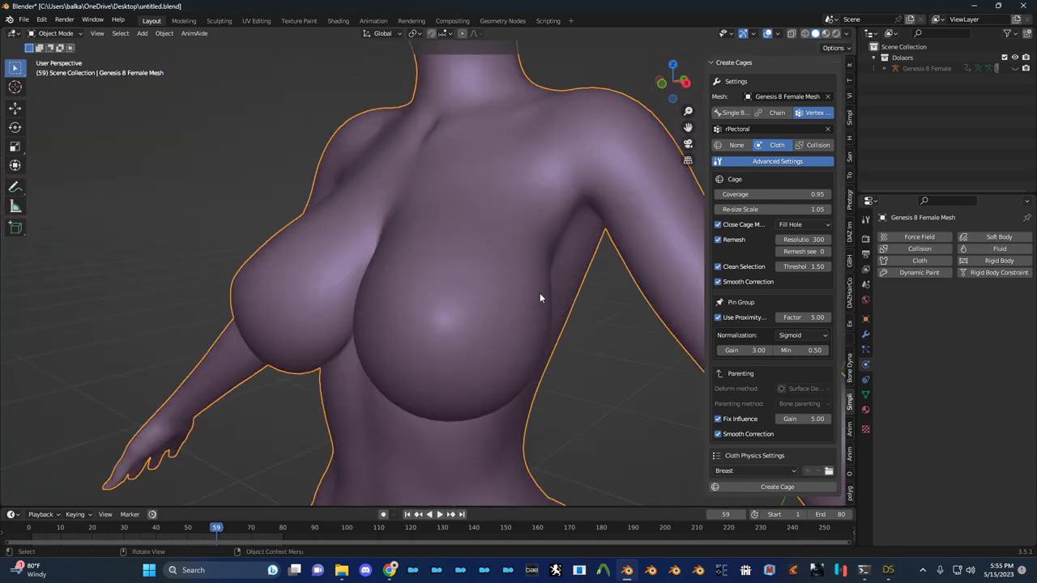
In Edit Mode, grow the vertex selection outward from the centre of the character's left breast to its full outline, and return to Object Mode
key(Tab)
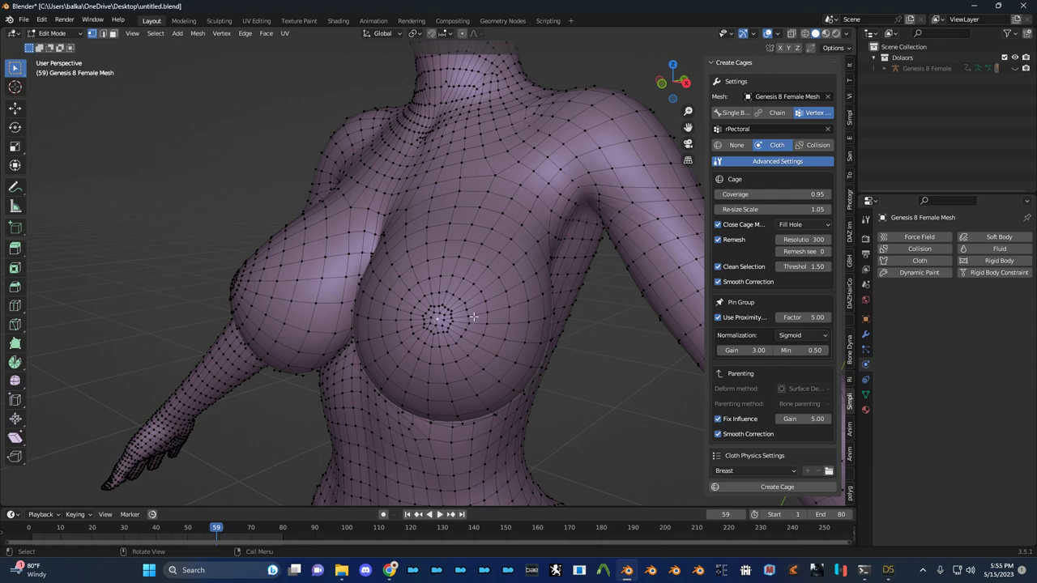
key(ctrl+KP_Add)
key(ctrl+KP_Add)
key(ctrl+KP_Add)
key(ctrl+KP_Add)
key(ctrl+KP_Add)
key(ctrl+KP_Add)
key(ctrl+KP_Add)
key(ctrl+KP_Add)
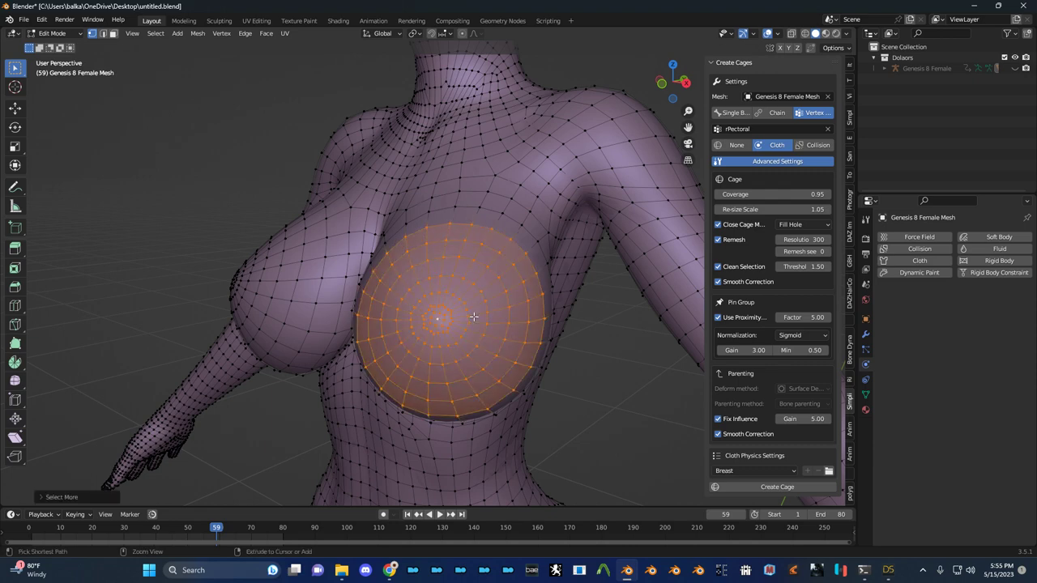
key(ctrl+KP_Add)
key(ctrl+KP_Add)
key(ctrl+KP_Add)
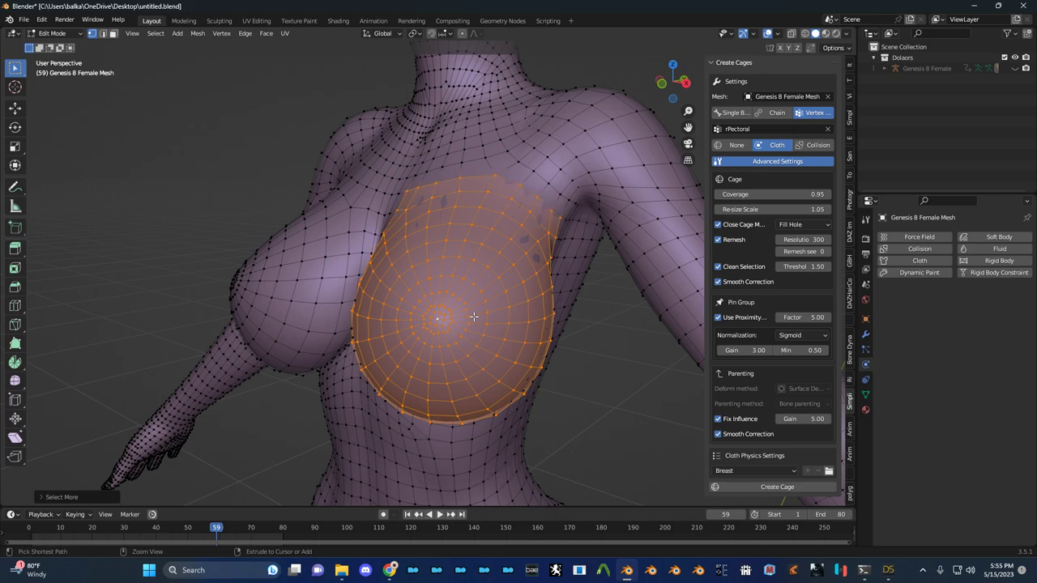
mouse_move(514, 307)
middle_down()
mouse_move(603, 309)
mouse_move(514, 306)
middle_up()
scroll(603, 309, down, 5)
key(KP_Decimal)
scroll(513, 305, down, 3)
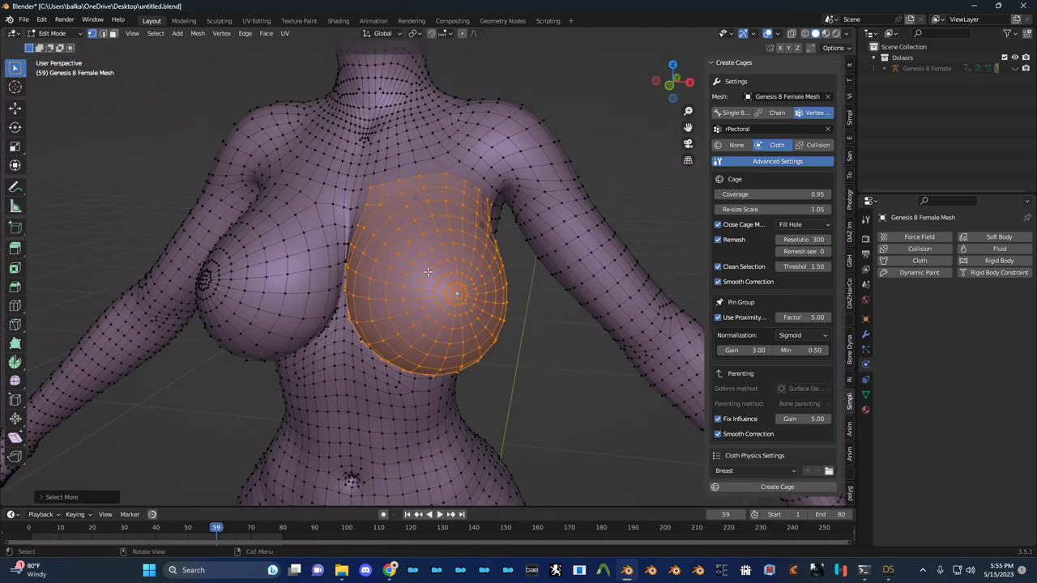
middle_drag(428, 271, 470, 257)
key(Tab)
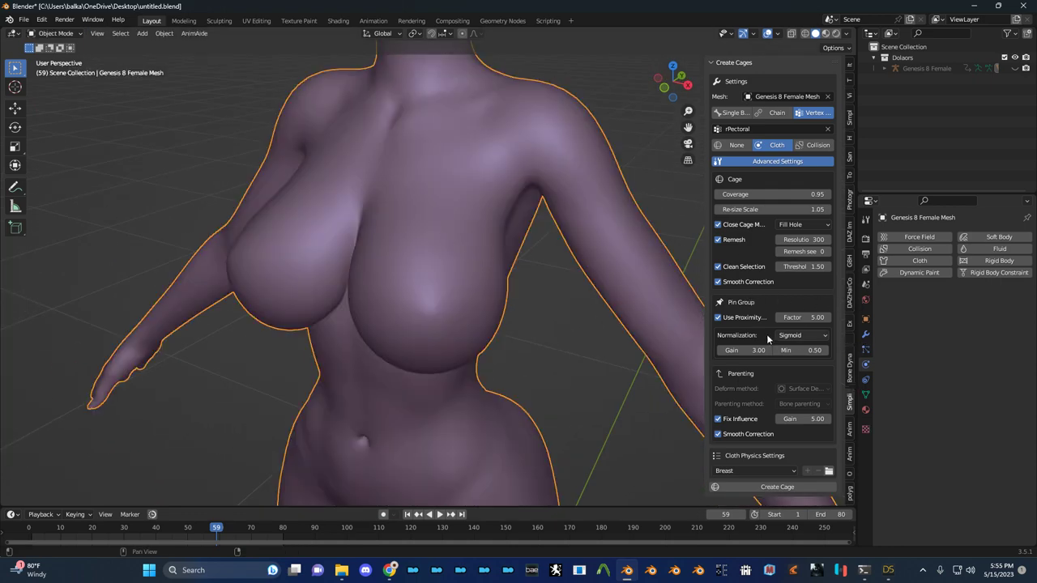
middle_drag(699, 323, 751, 328)
middle_drag(622, 303, 595, 292)
scroll(596, 293, down, 2)
scroll(595, 297, down, 1)
click(630, 243)
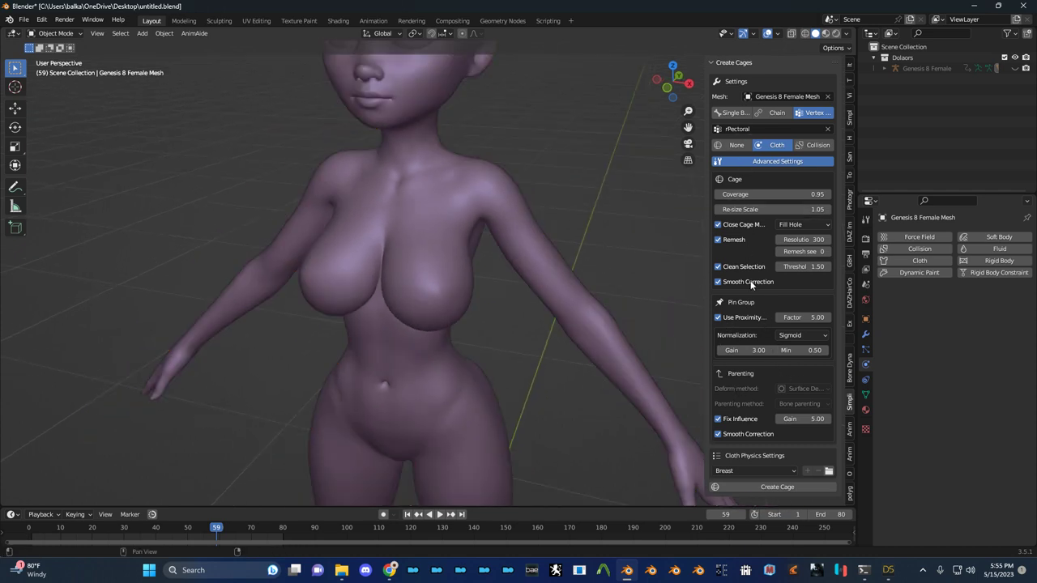
scroll(576, 272, up, 3)
middle_drag(550, 267, 549, 264)
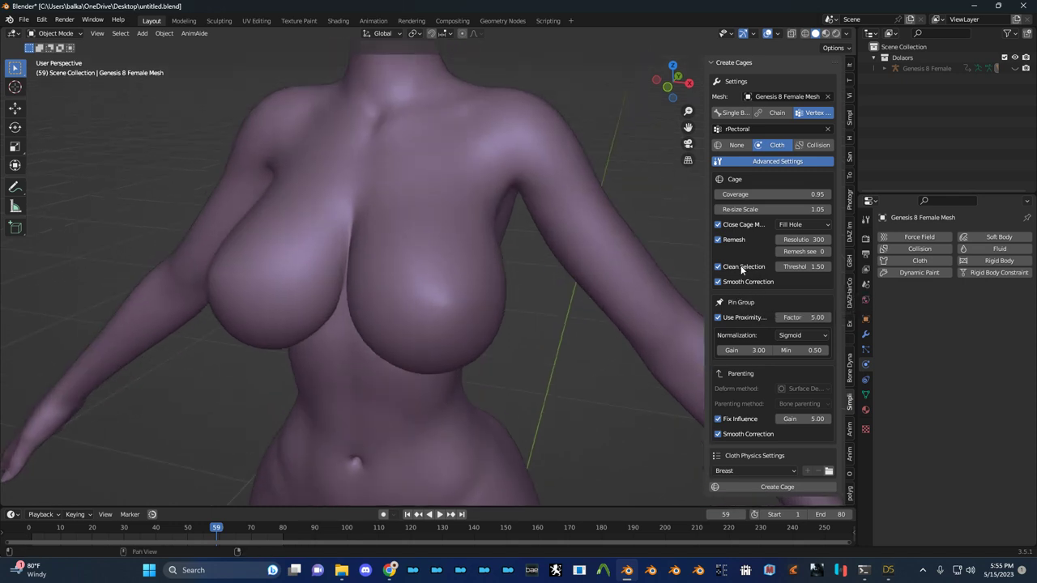
scroll(511, 280, down, 3)
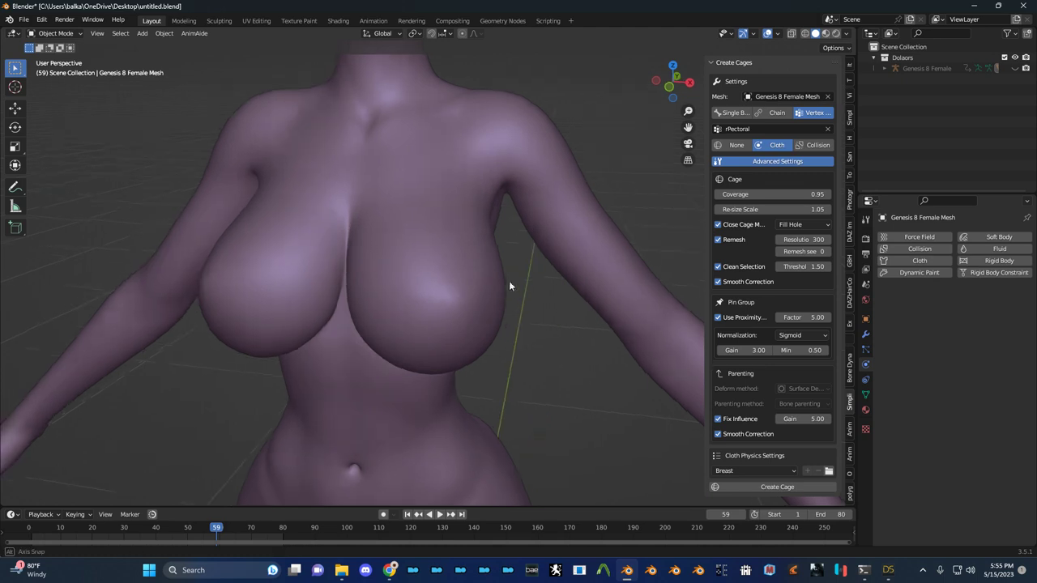
Unhide the Genesis 8 Female armature, save the file, and leave the armature deselected
key(alt+h)
click(561, 187)
key(ctrl+s)
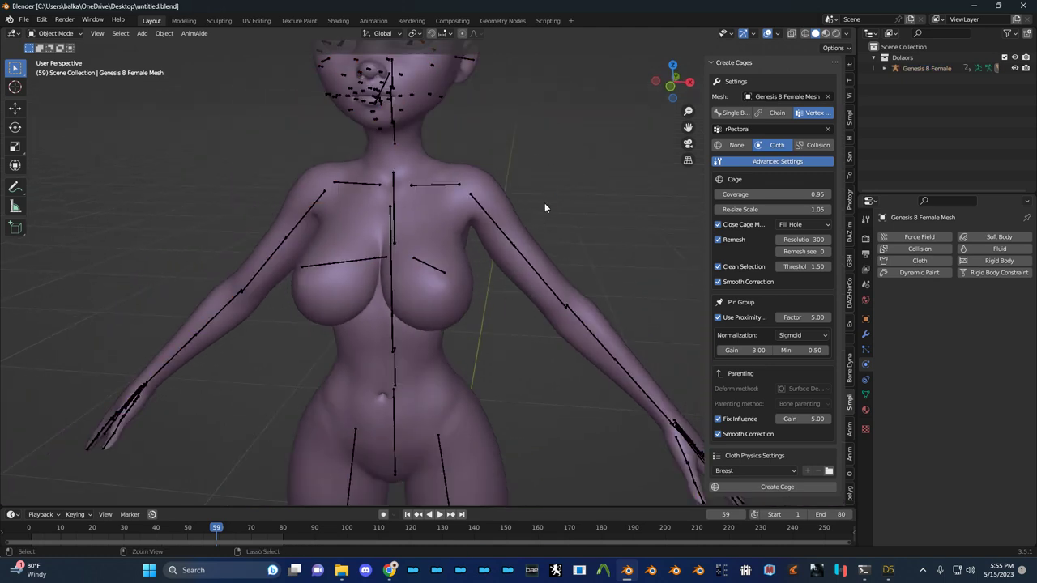
click(499, 230)
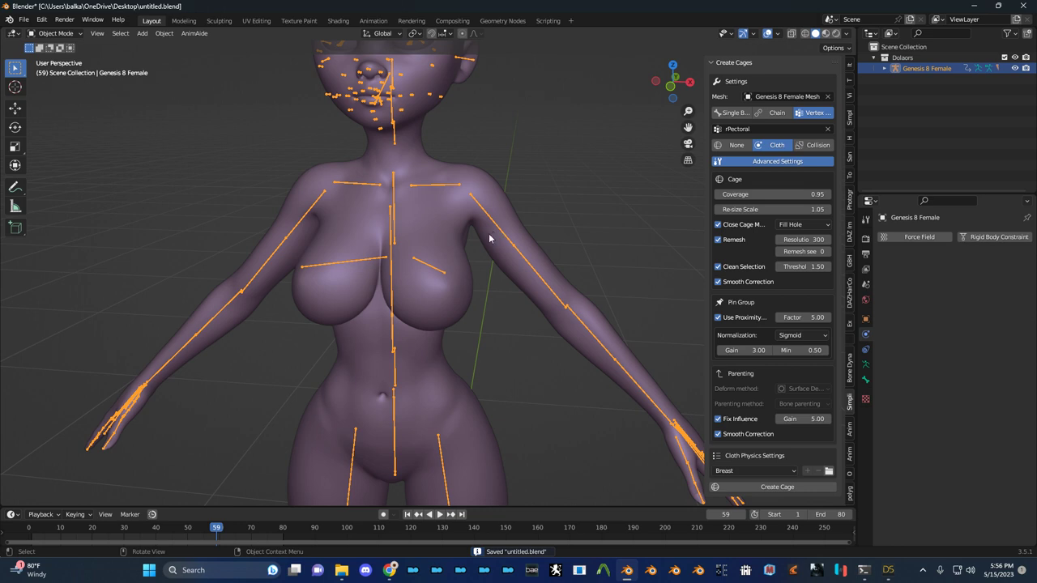
click(575, 175)
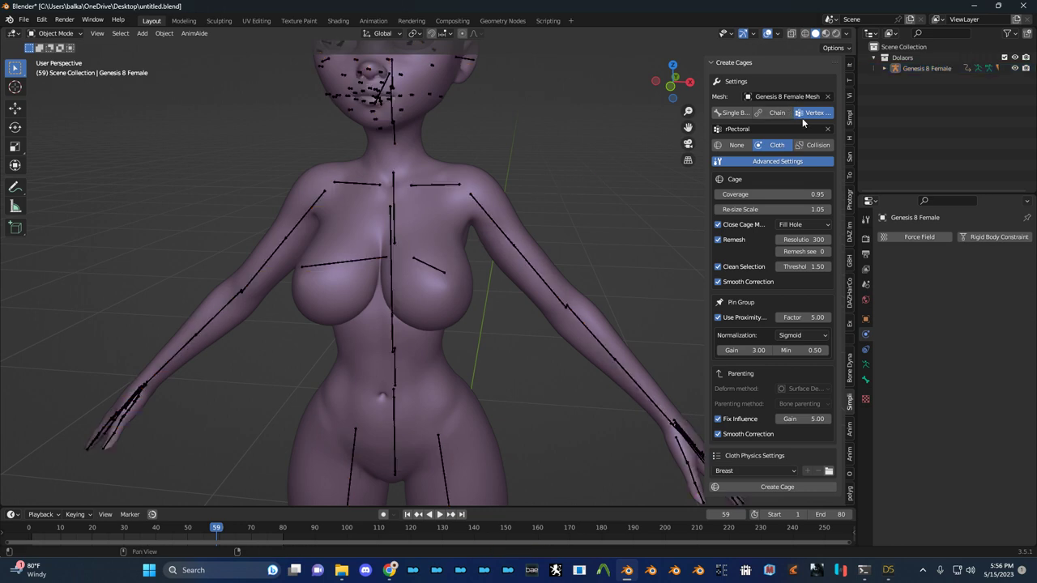
Clear the cage's source mesh and sample the Genesis 8 Female Mesh from the viewport as the source again
click(826, 97)
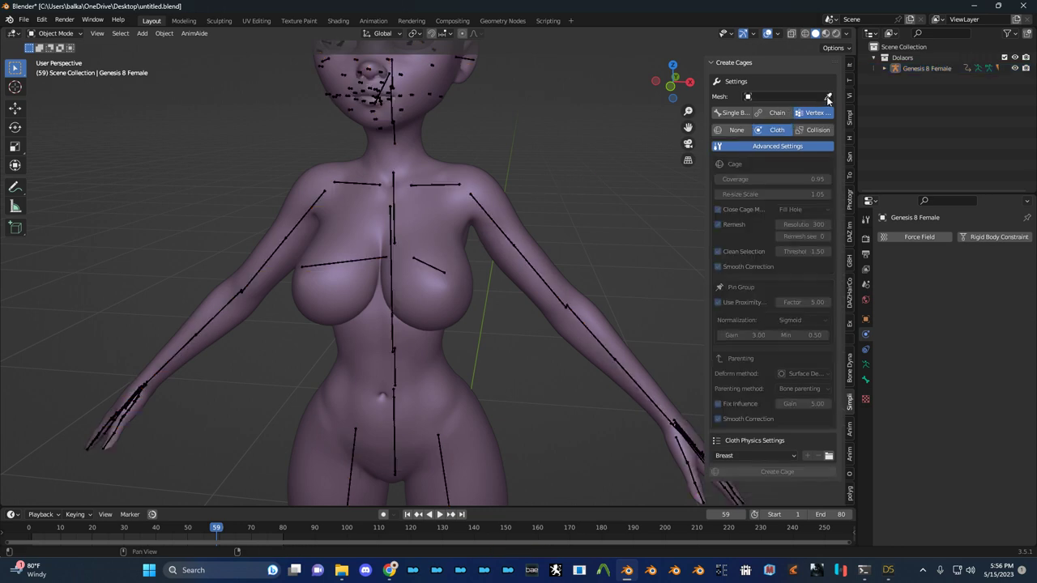
click(828, 96)
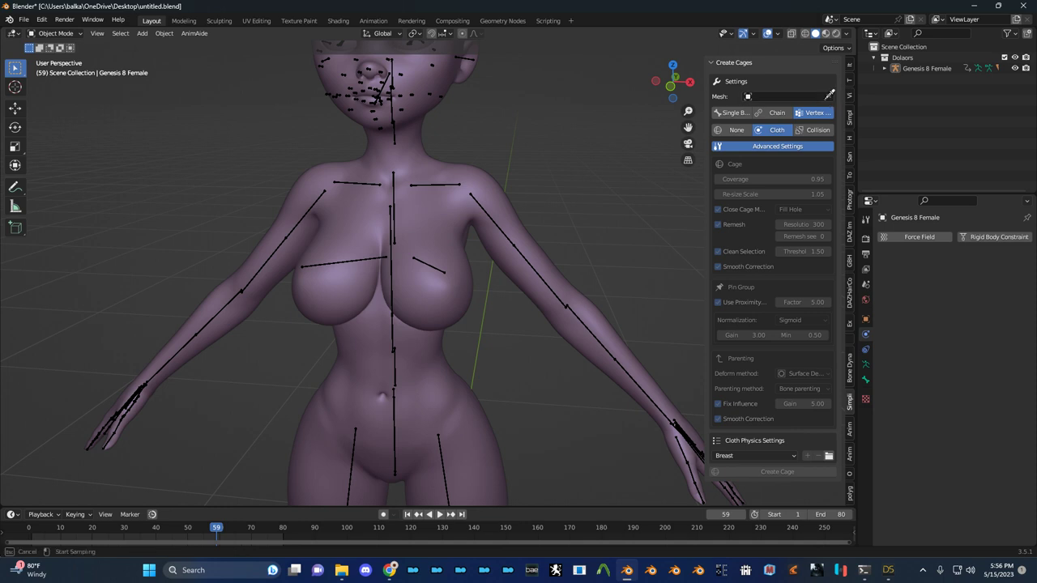
click(418, 150)
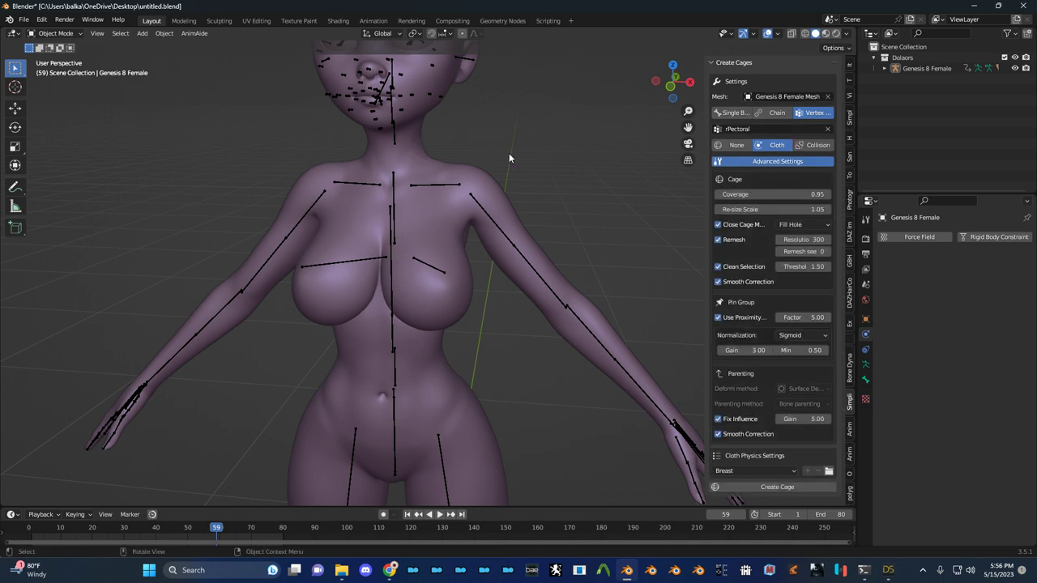
Look through the vertex groups available for the cage, keeping rPectoral as the chosen group
click(736, 129)
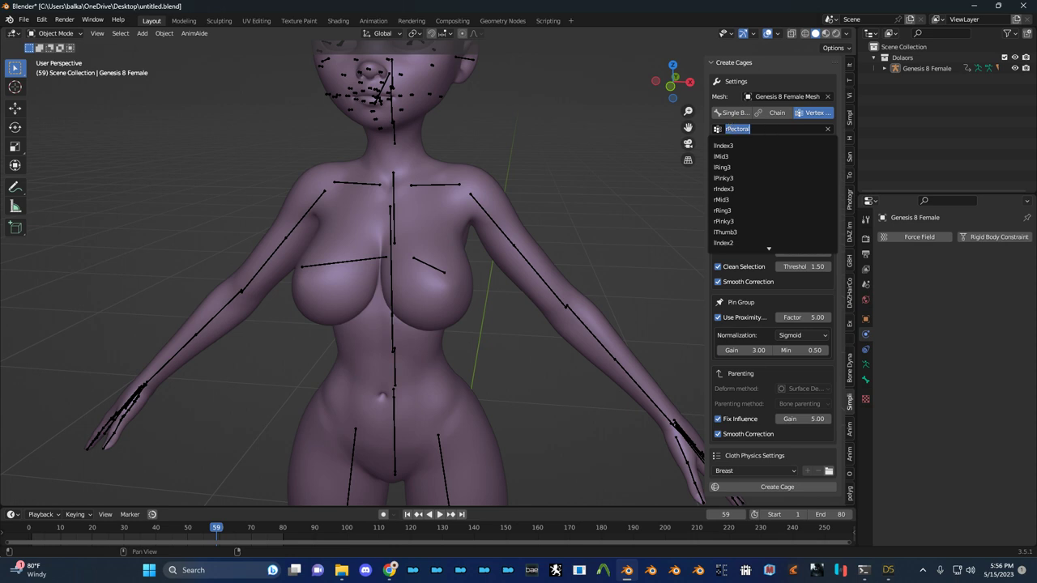
click(608, 111)
scroll(634, 160, up, 1)
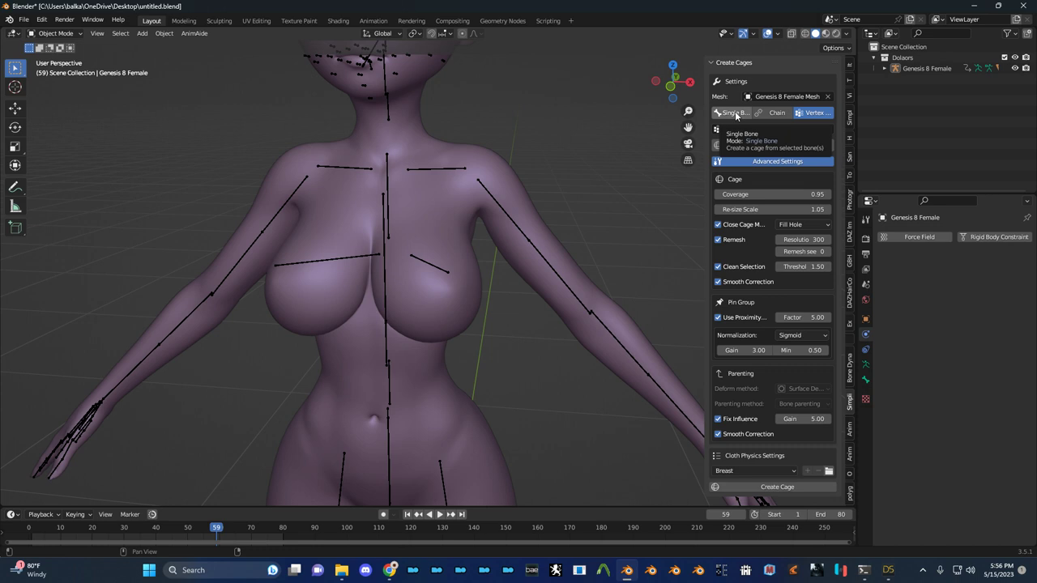
Switch the cage creation mode to Chain, and return it to the vertex group mode
click(781, 114)
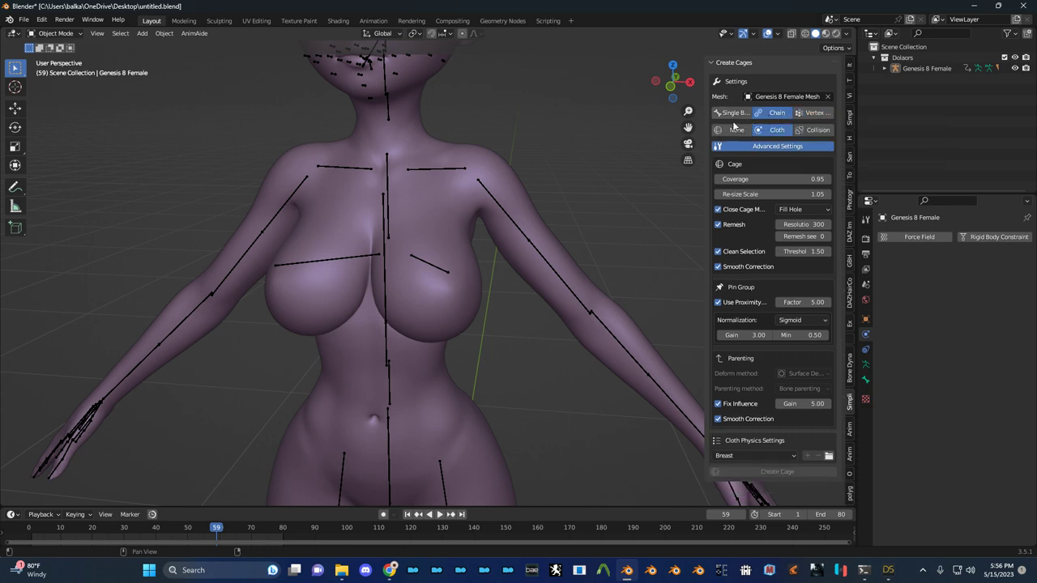
scroll(508, 269, down, 4)
shift+middle_drag(517, 286, 515, 256)
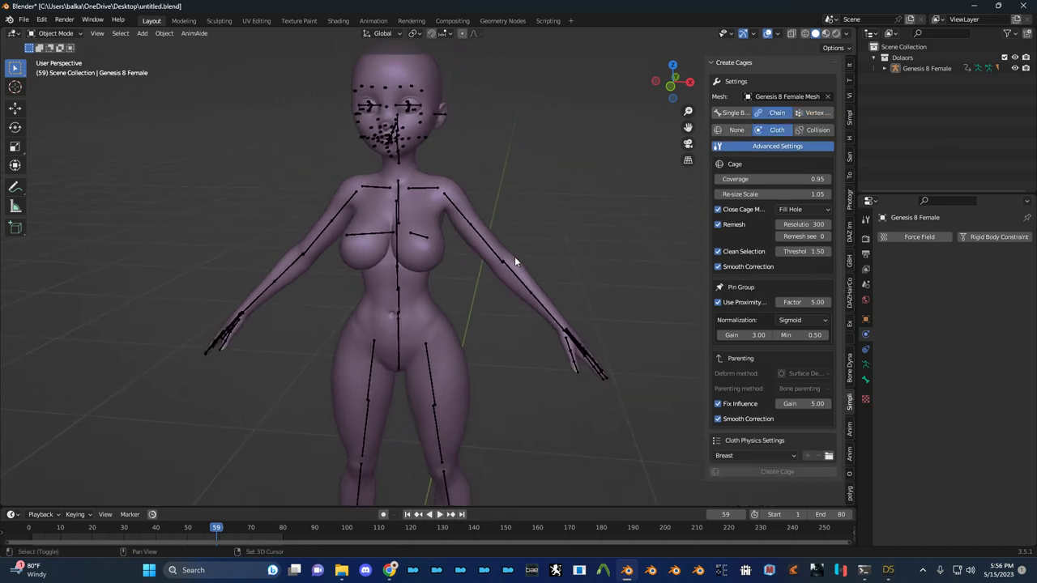
scroll(515, 256, up, 3)
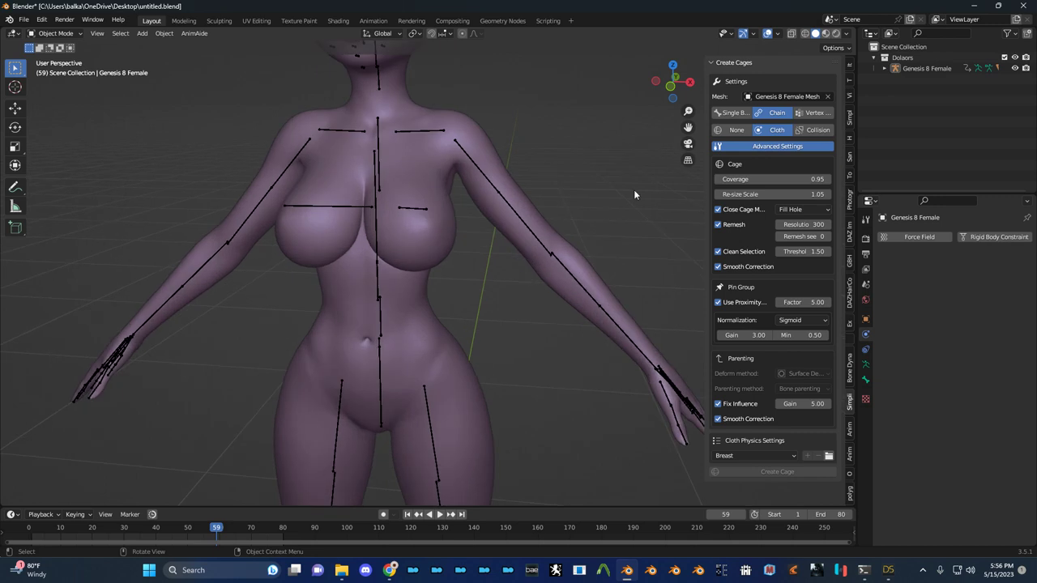
click(806, 113)
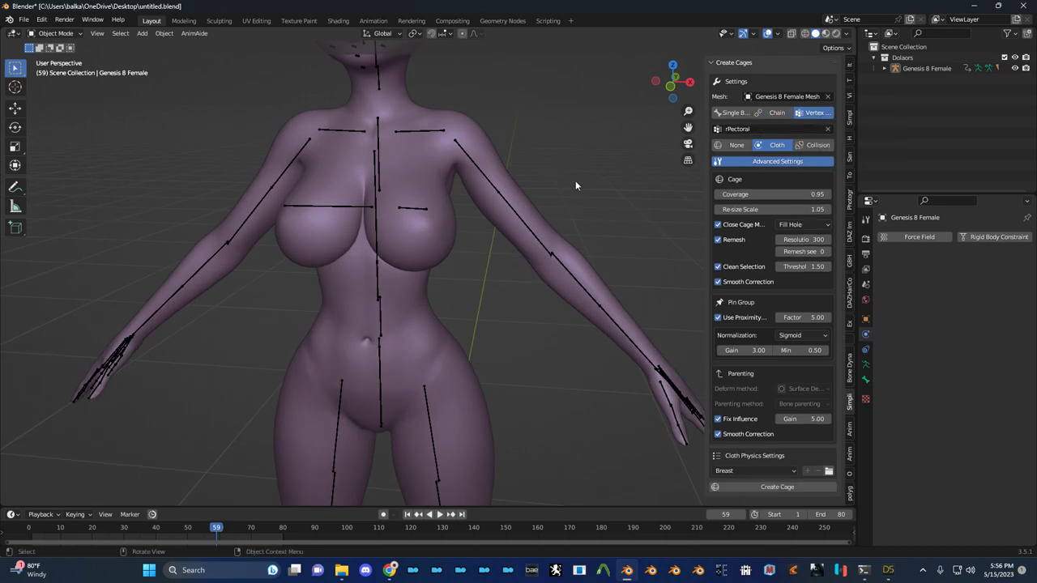
middle_drag(575, 181, 572, 232)
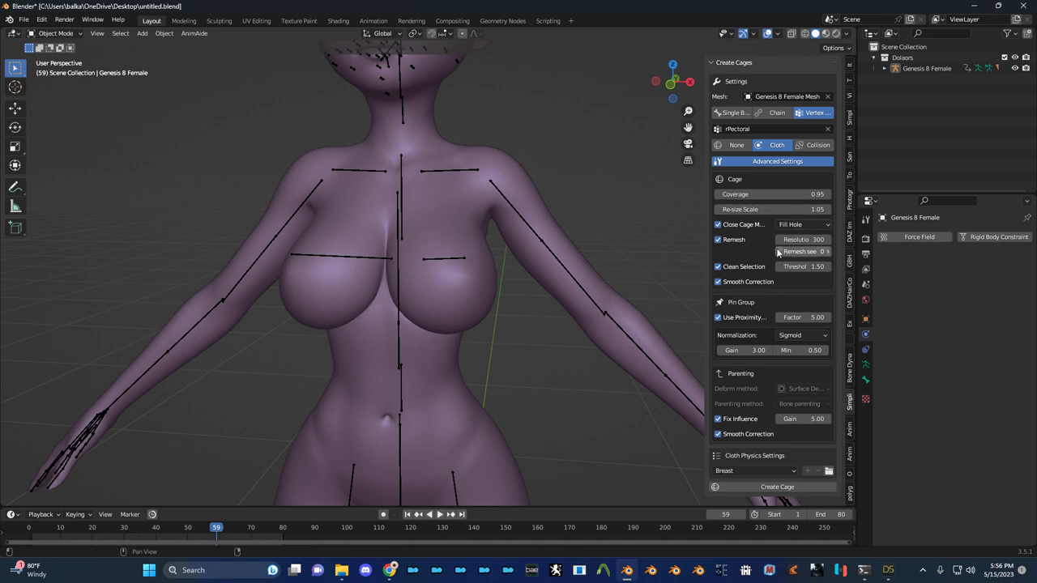
Examine the filling methods offered for closing the cage mesh, keeping Fill Hole
click(794, 225)
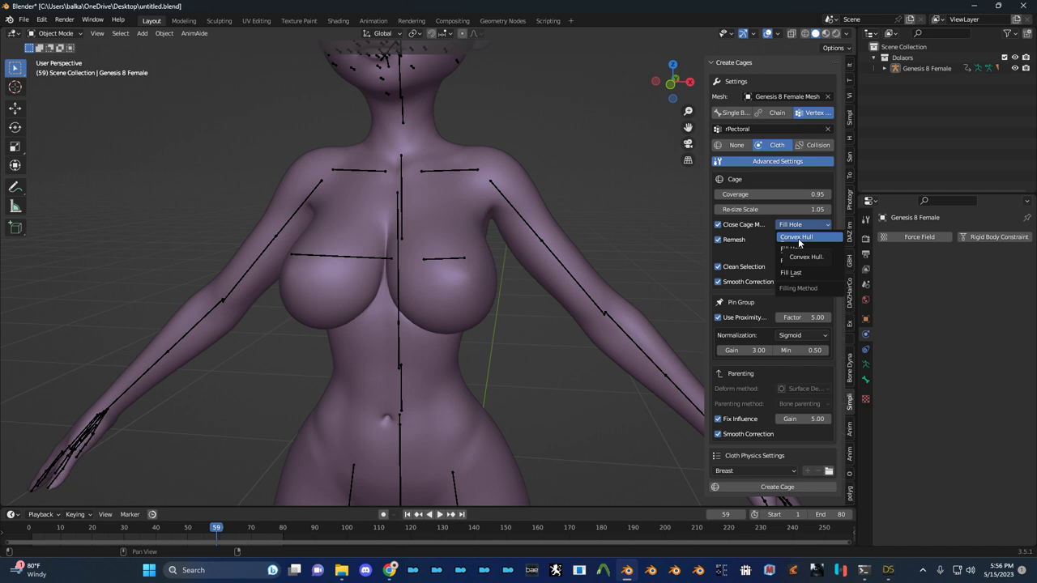
middle_drag(597, 240, 470, 361)
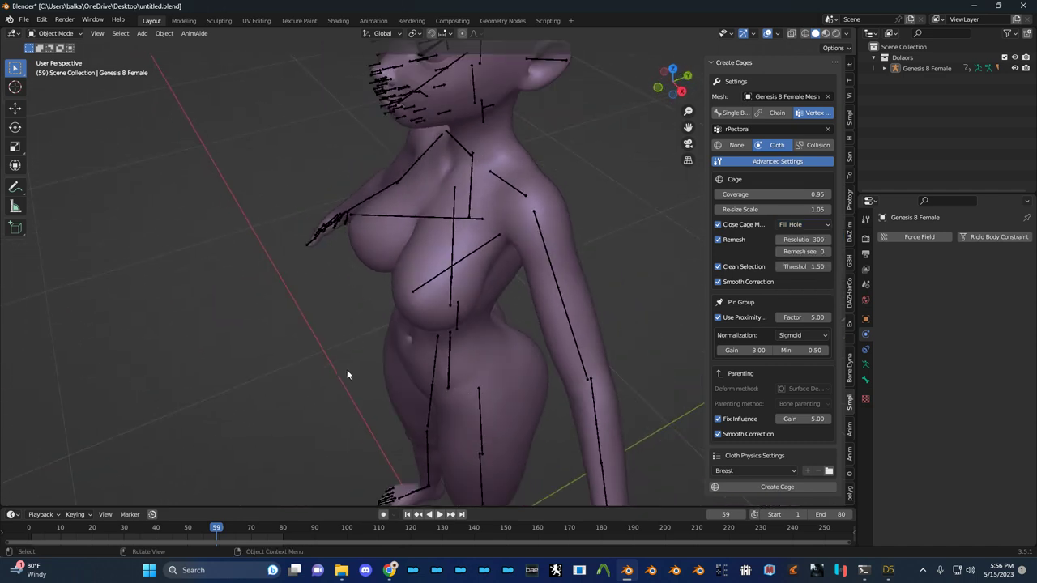
Create the cloth cage from the rPectoral vertex group with the Breast cloth preset
middle_drag(480, 273, 614, 359)
scroll(476, 222, up, 3)
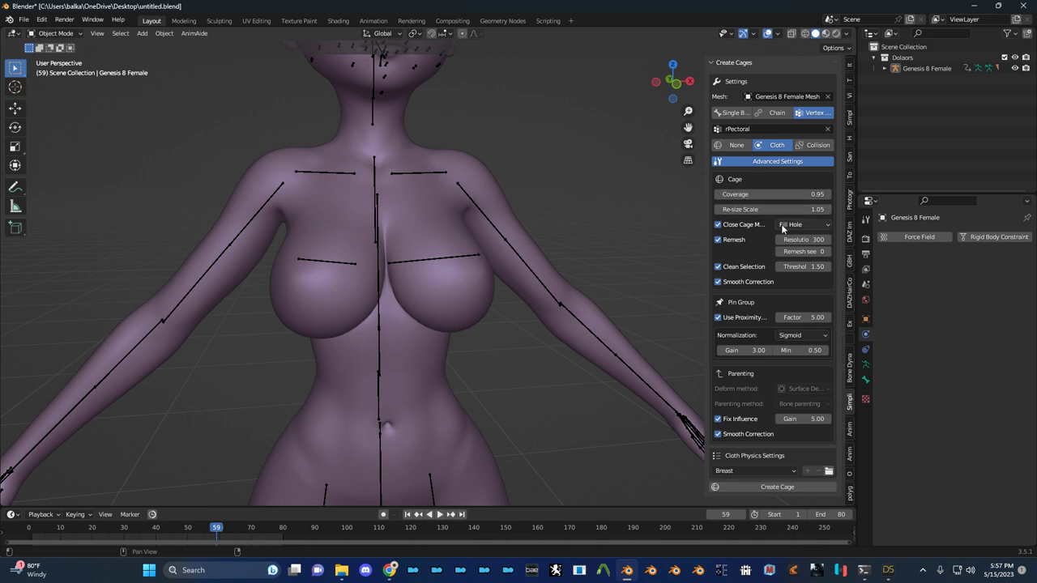
scroll(703, 291, down, 1)
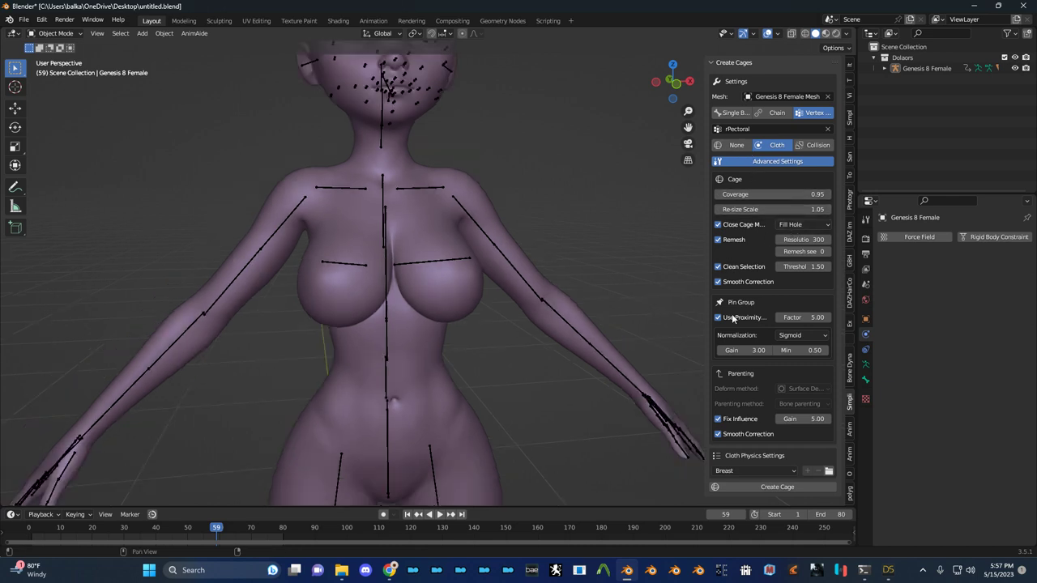
click(767, 489)
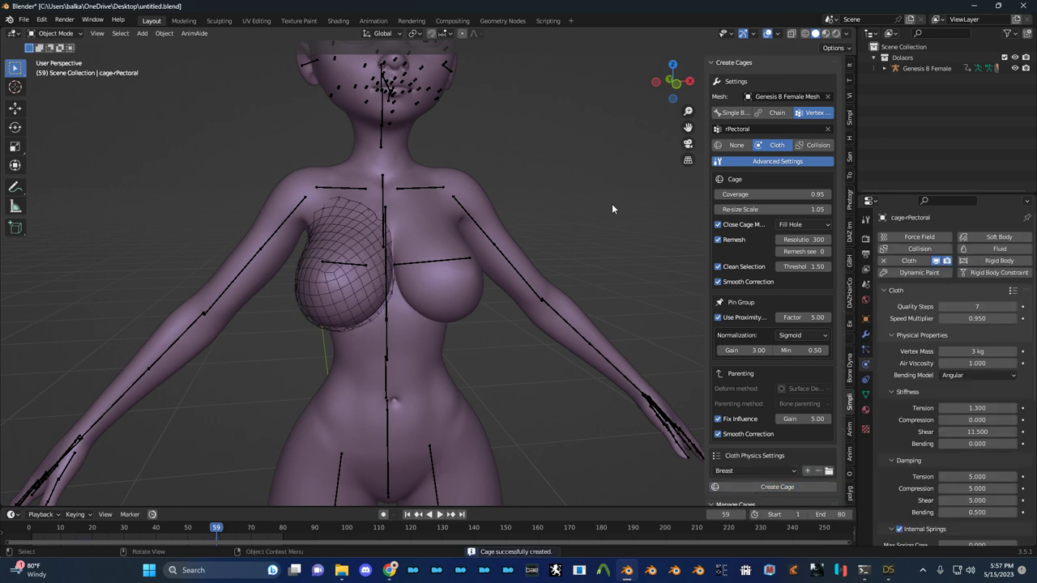
Choose the lPectoral vertex group and create a second cloth cage from it with the same settings
click(737, 130)
text(lped)
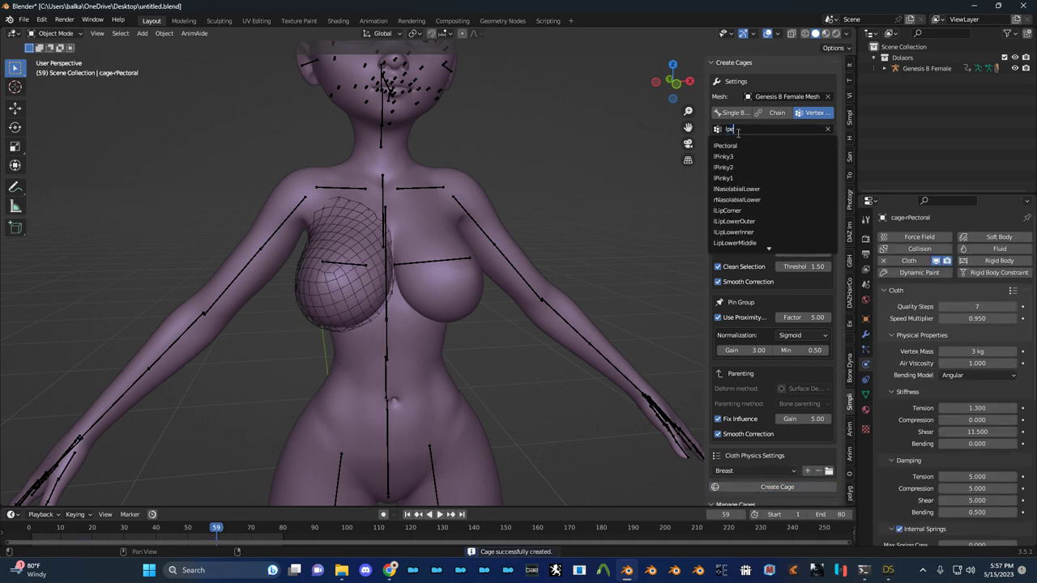
key(BackSpace)
key(Return)
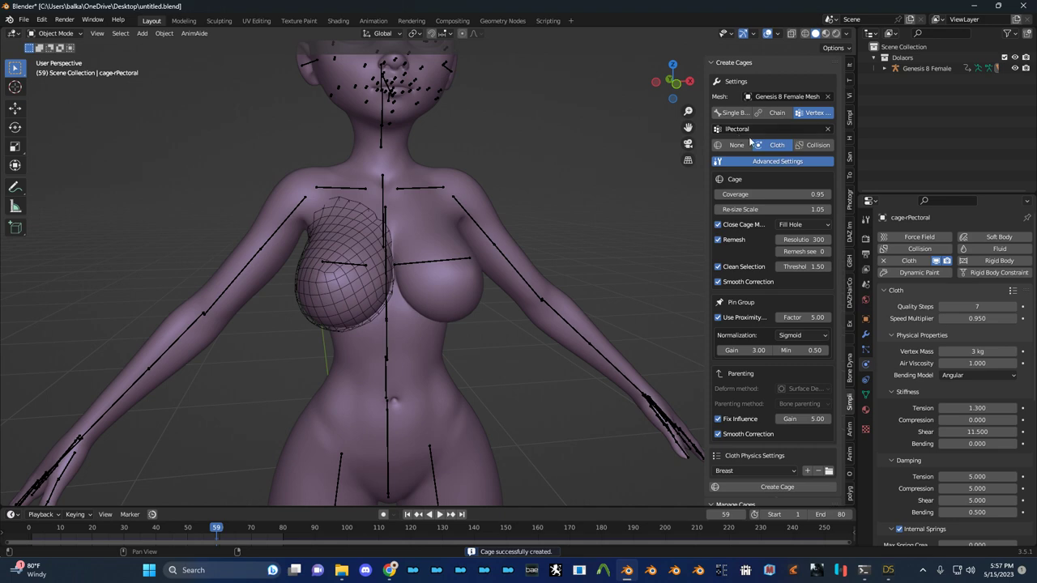
click(790, 489)
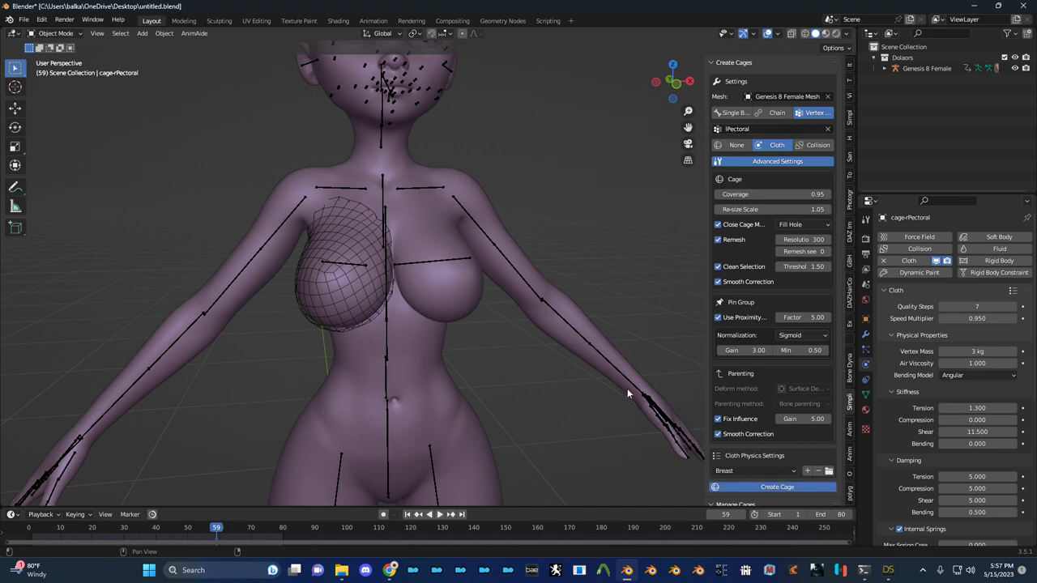
Play the animation briefly to preview both cloth cages, and return to the first frame
scroll(462, 301, up, 2)
middle_drag(462, 302, 412, 306)
key(space)
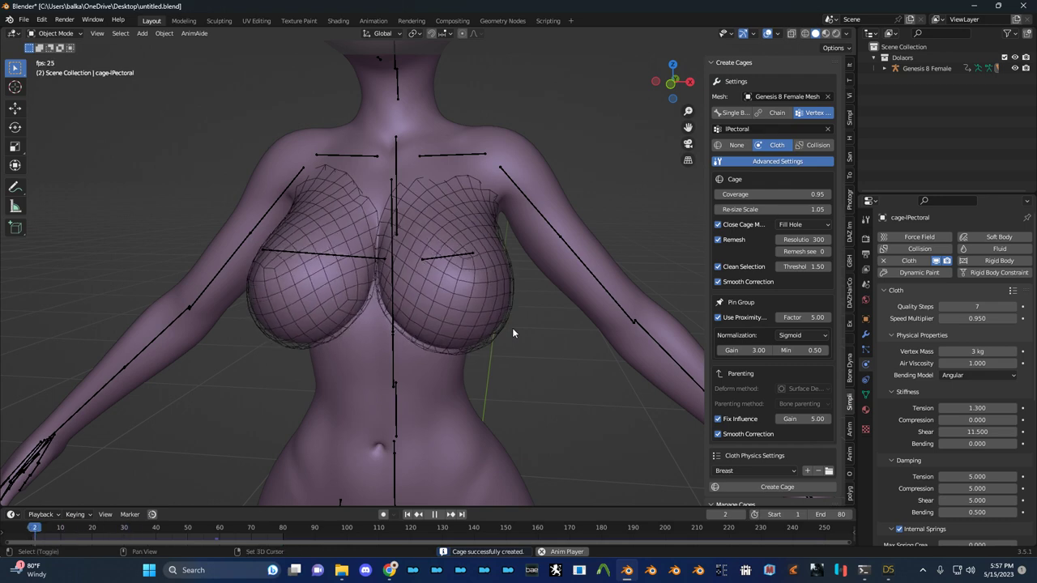
key(Escape)
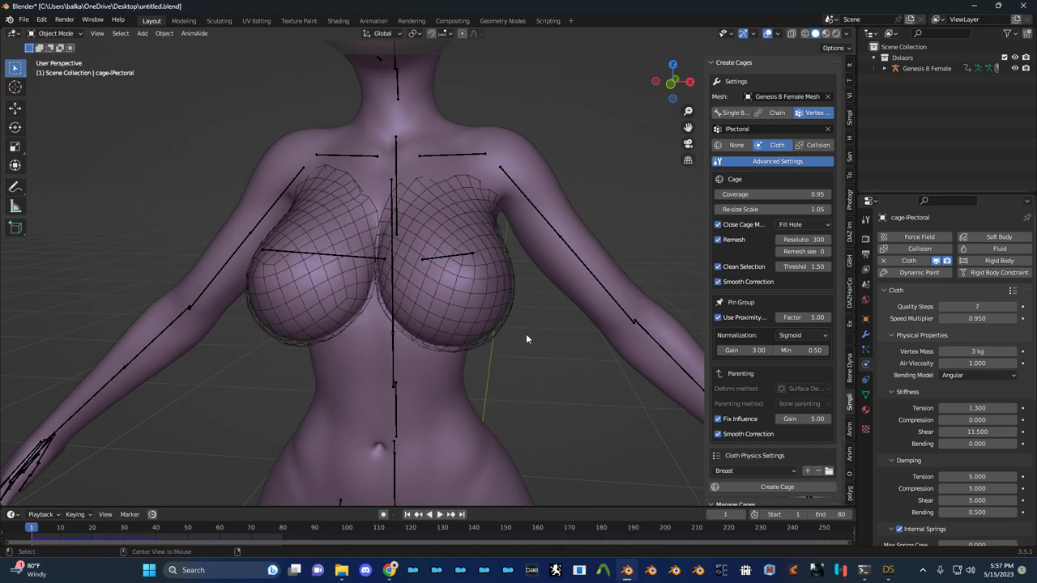
Switch to DAZ Studio and put the Dress no Pearls from the Front CutOut Dress set on the Genesis 8 Female
key(alt+Tab)
key(alt+Tab)
key(Tab)
key(Tab)
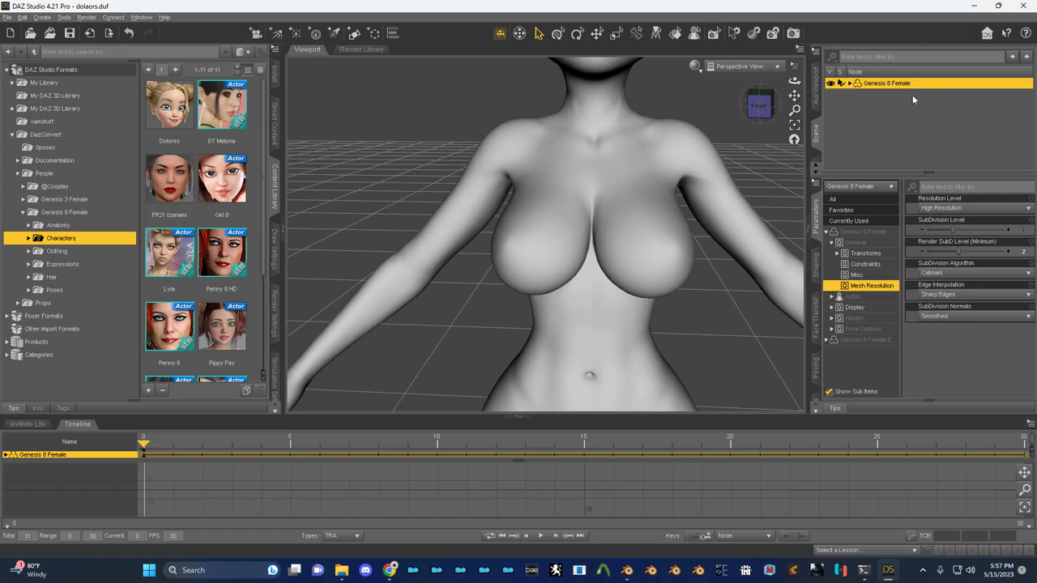
click(61, 251)
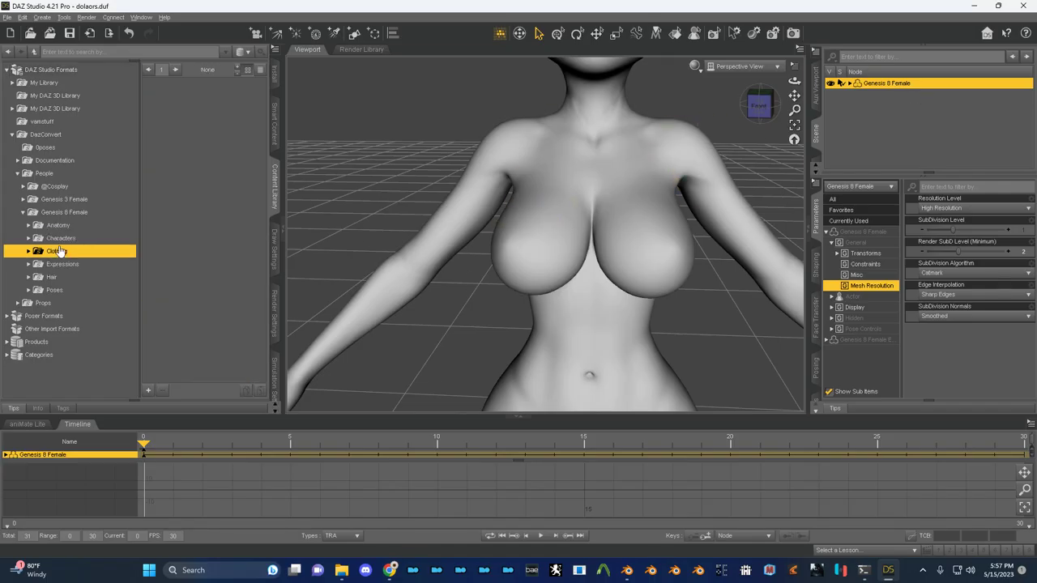
double_click(59, 264)
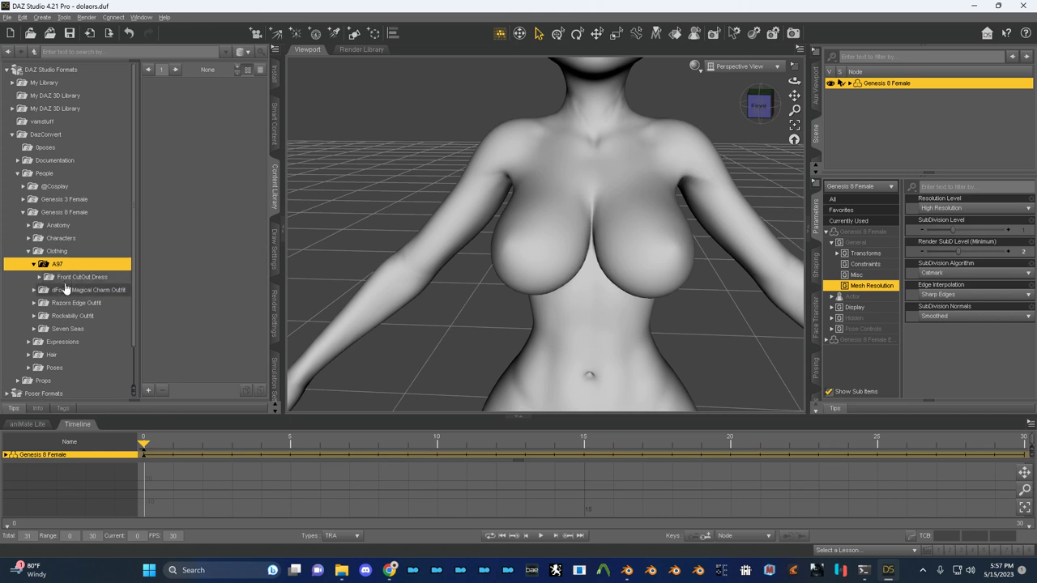
click(73, 277)
double_click(169, 105)
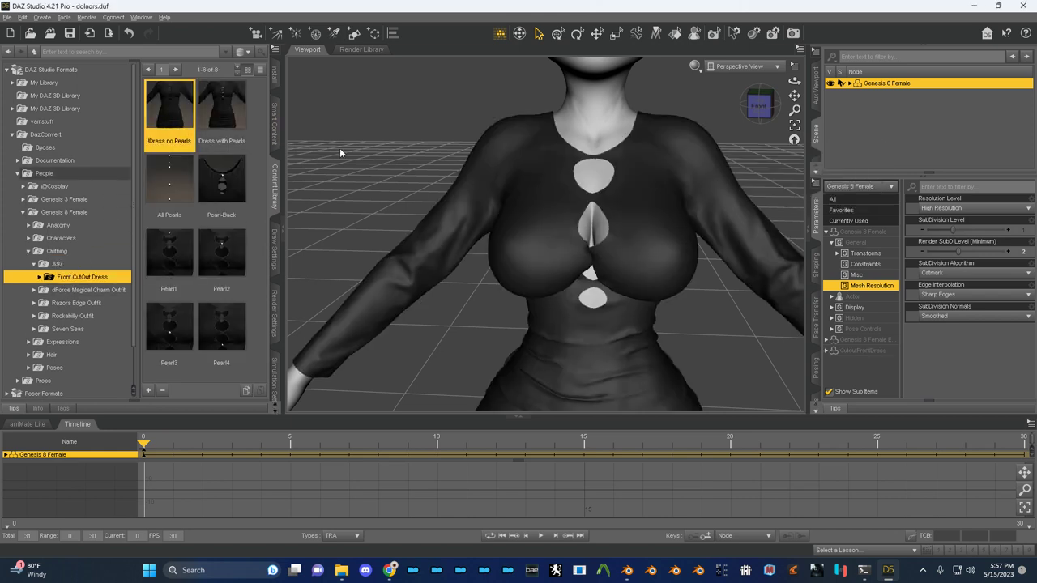
scroll(656, 187, up, 7)
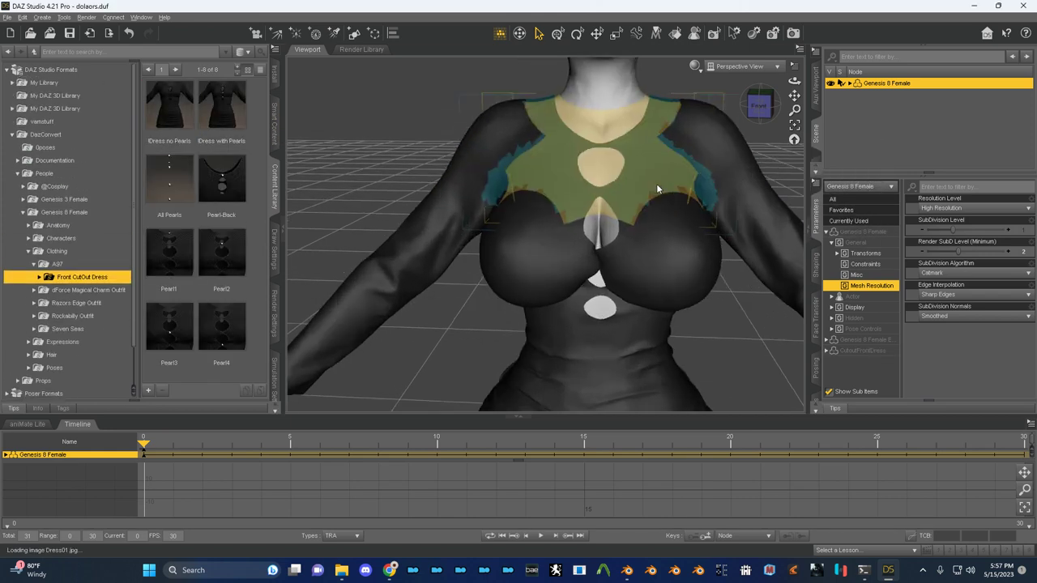
scroll(728, 154, down, 10)
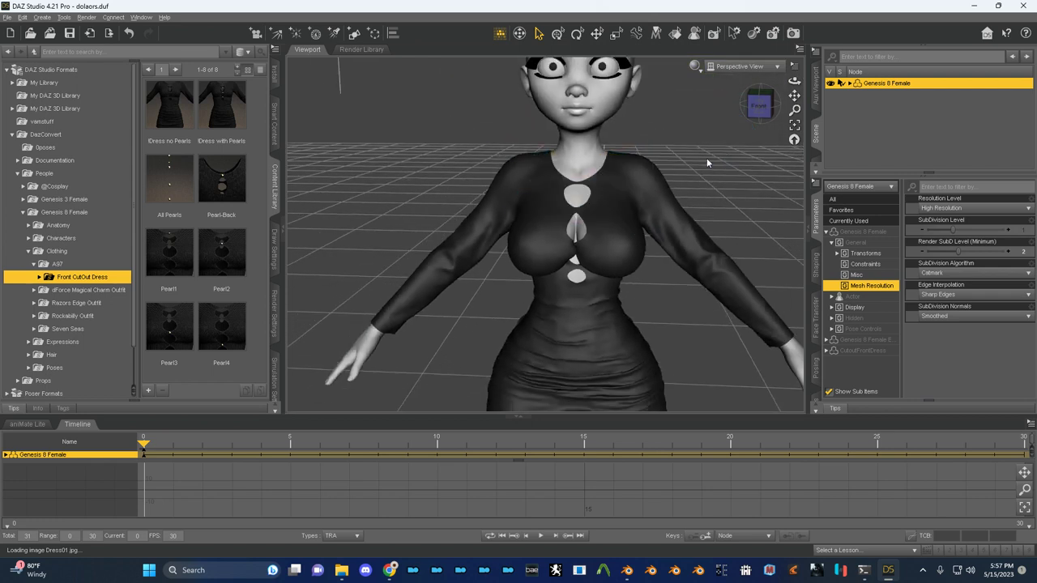
Expand the Genesis 8 Female's scene hierarchy and rename the figure as import
click(849, 83)
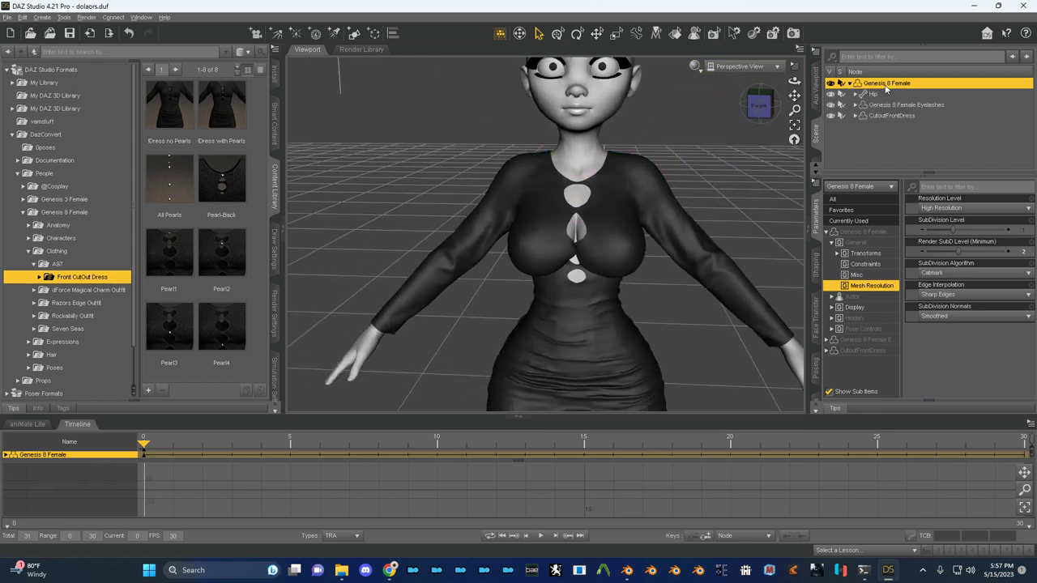
double_click(886, 83)
text(import)
key(Return)
Save the scene as import.duf in the Documents folder, accepting the default scene save options
key(ctrl+shift+s)
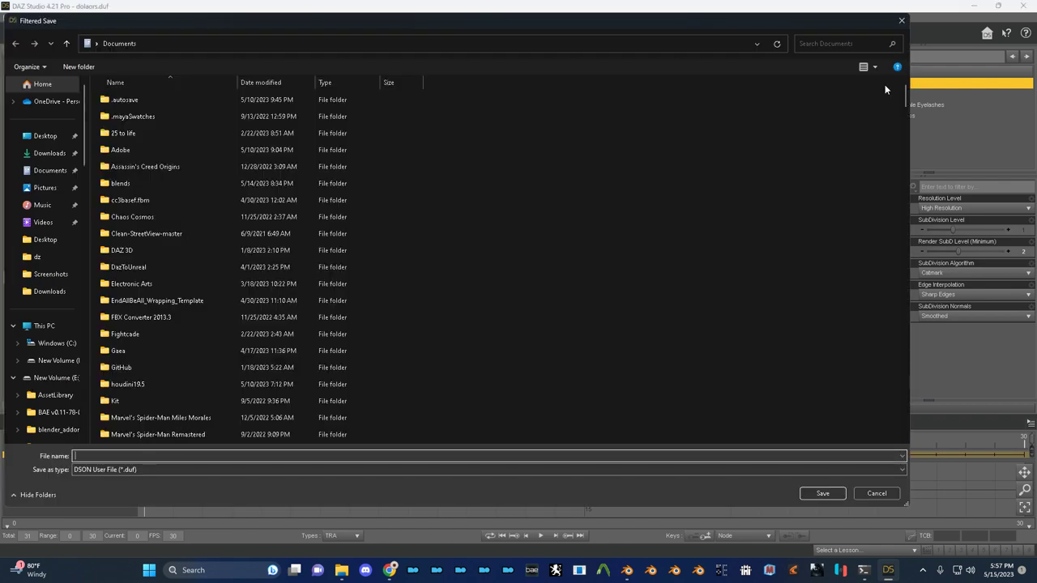
text(import)
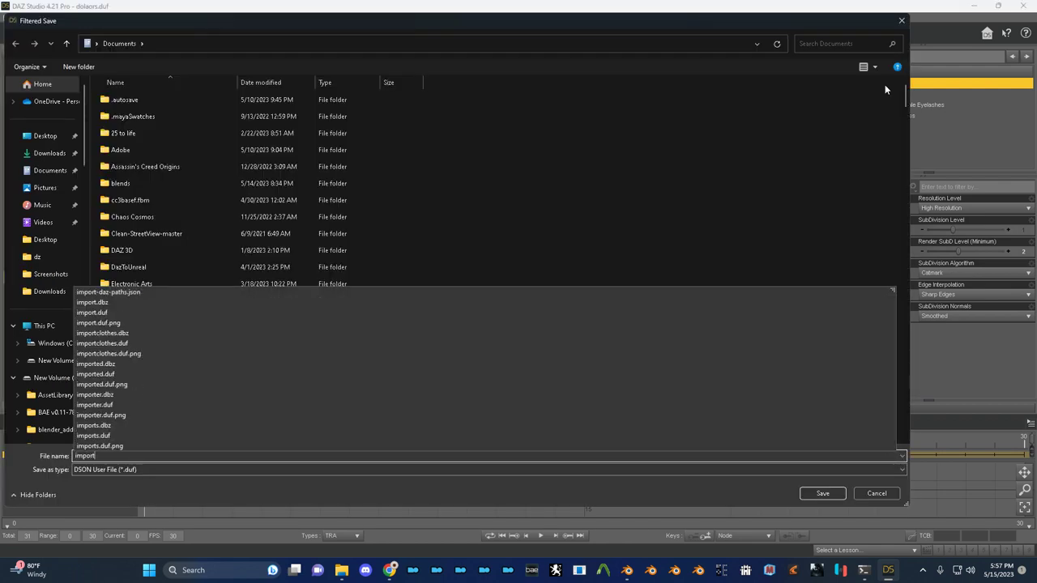
key(Return)
key(Left)
key(Return)
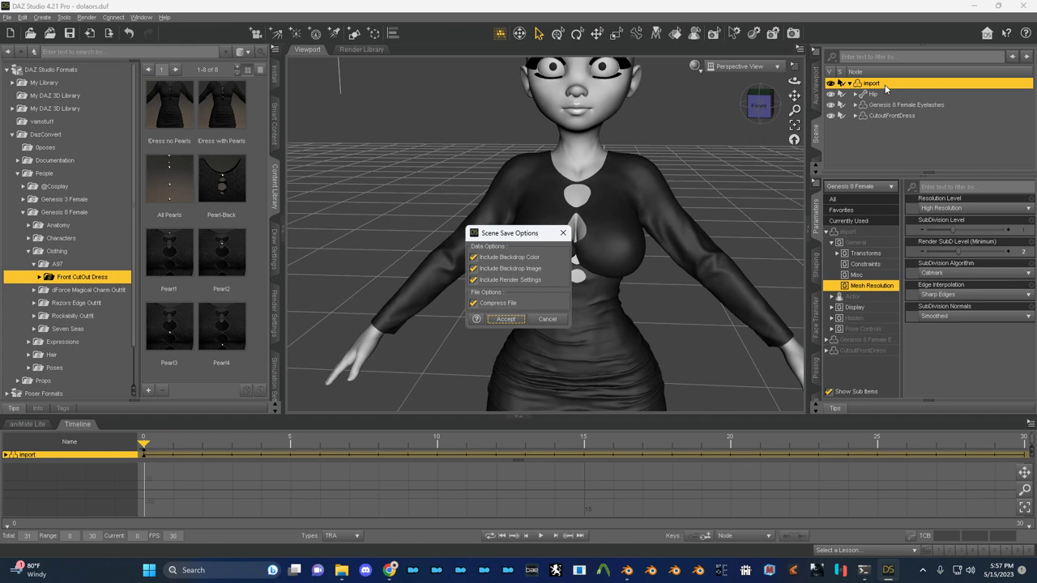
key(Return)
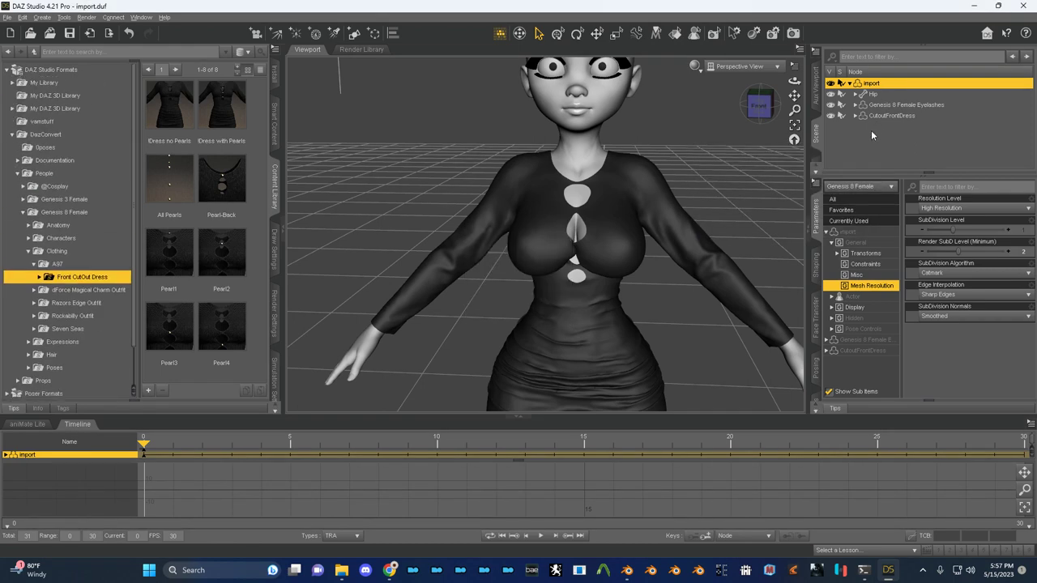
Delete the Genesis 8 Female Eyelashes from the figure and export the scene to Blender
click(884, 106)
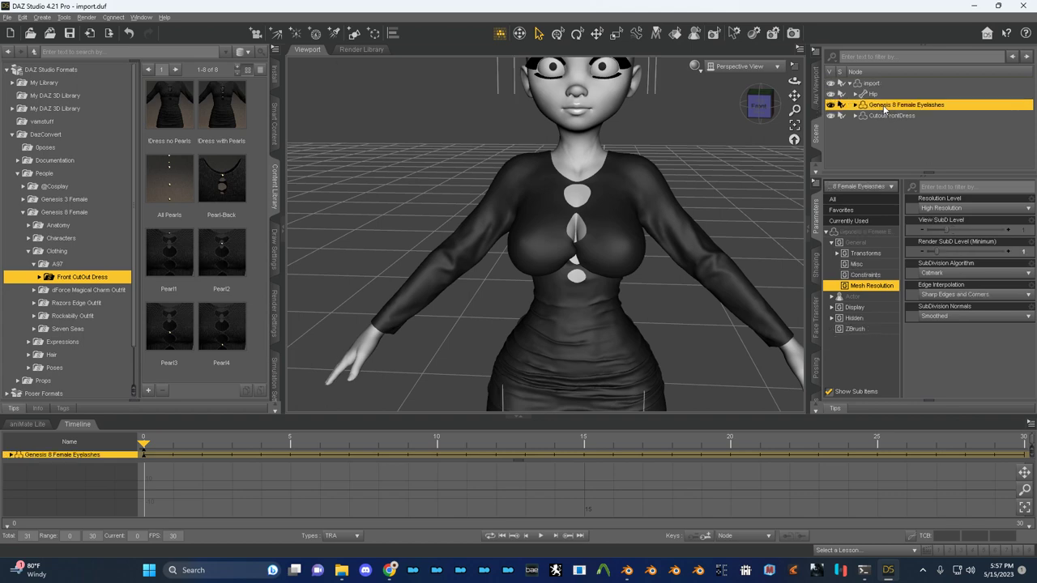
key(Delete)
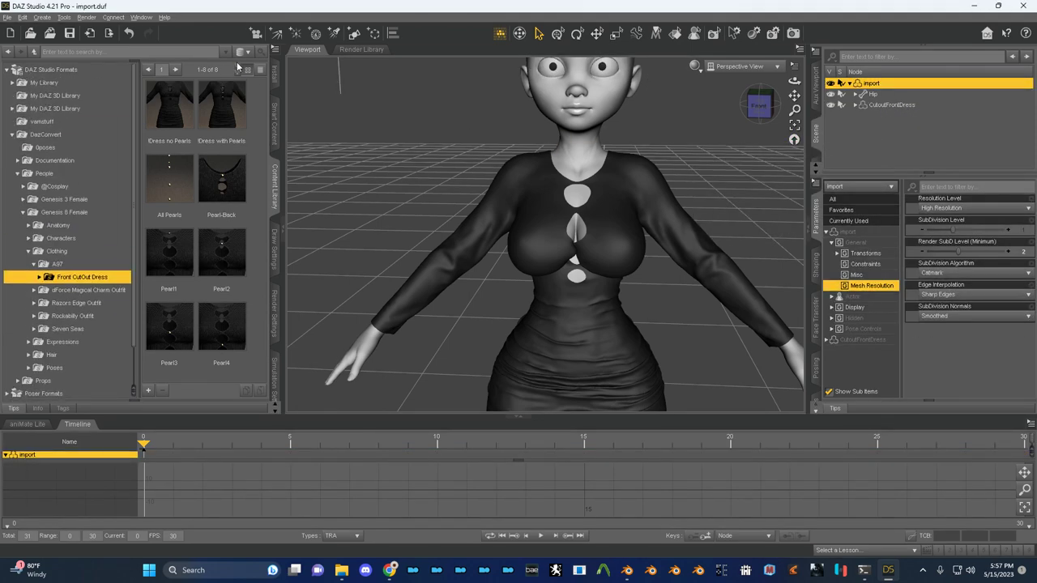
click(7, 17)
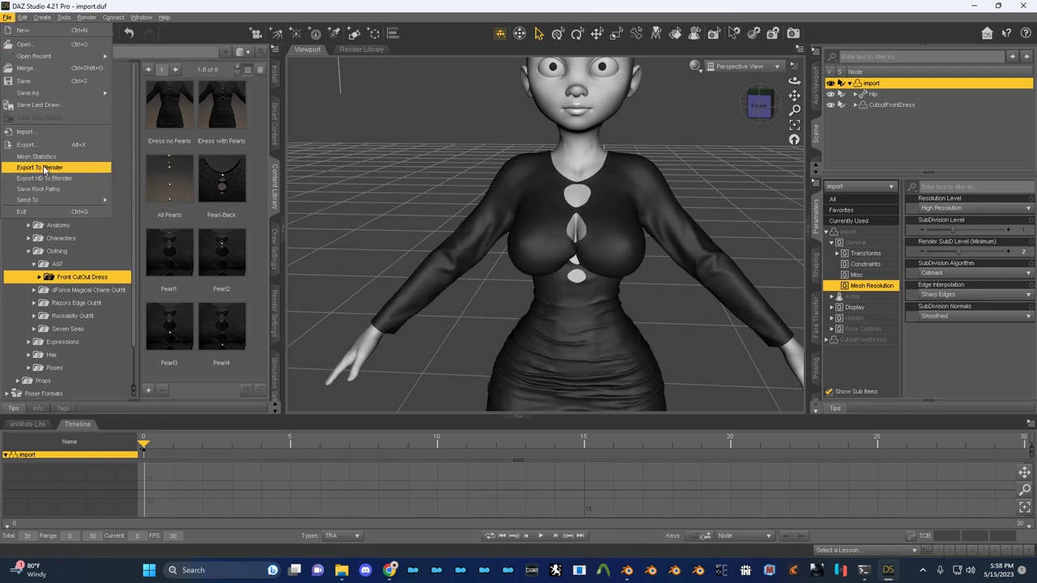
click(46, 168)
key(Return)
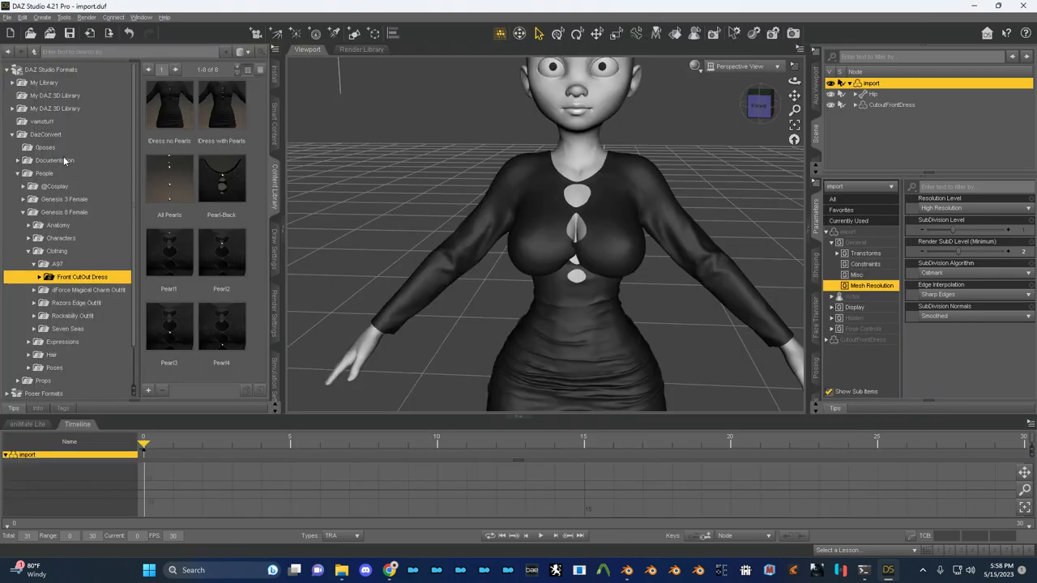
key(Return)
Switch back to Blender, save the file, and hide the whole Genesis 8 Female figure with its cages
key(alt+Tab)
key(alt+Tab)
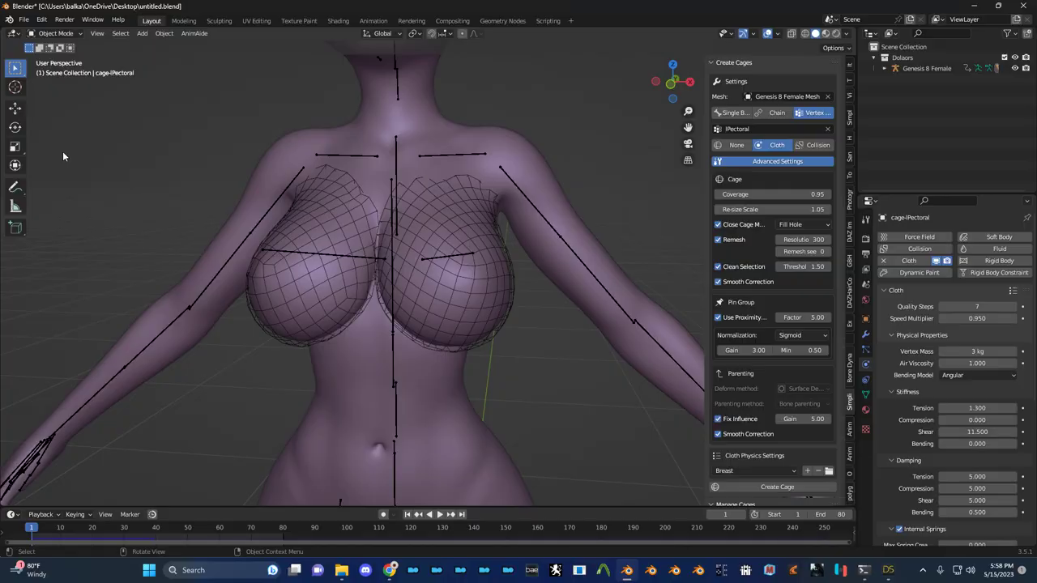
scroll(265, 230, down, 5)
key(ctrl+s)
scroll(490, 244, down, 2)
key(a)
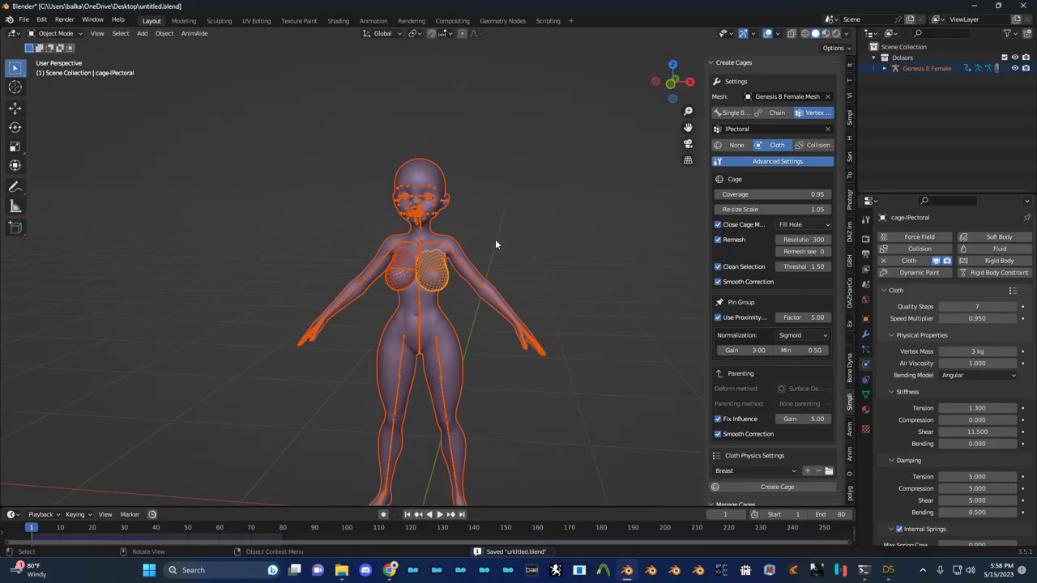
key(h)
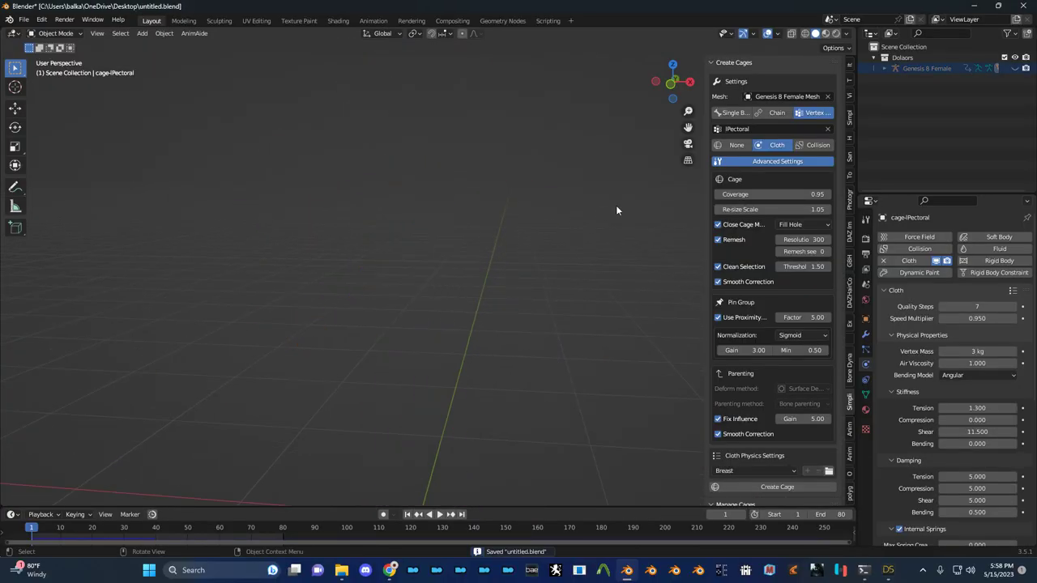
Import the exported DAZ scene with the dressed figure from Documents, using DBZ File (Characters) mesh fitting
key(q)
click(420, 227)
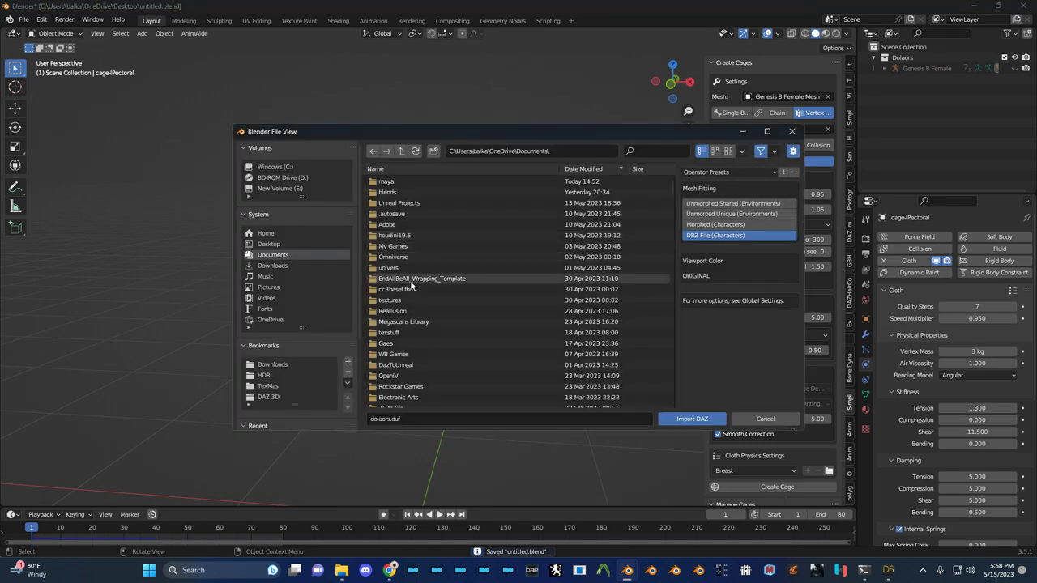
scroll(413, 324, down, 5)
double_click(397, 318)
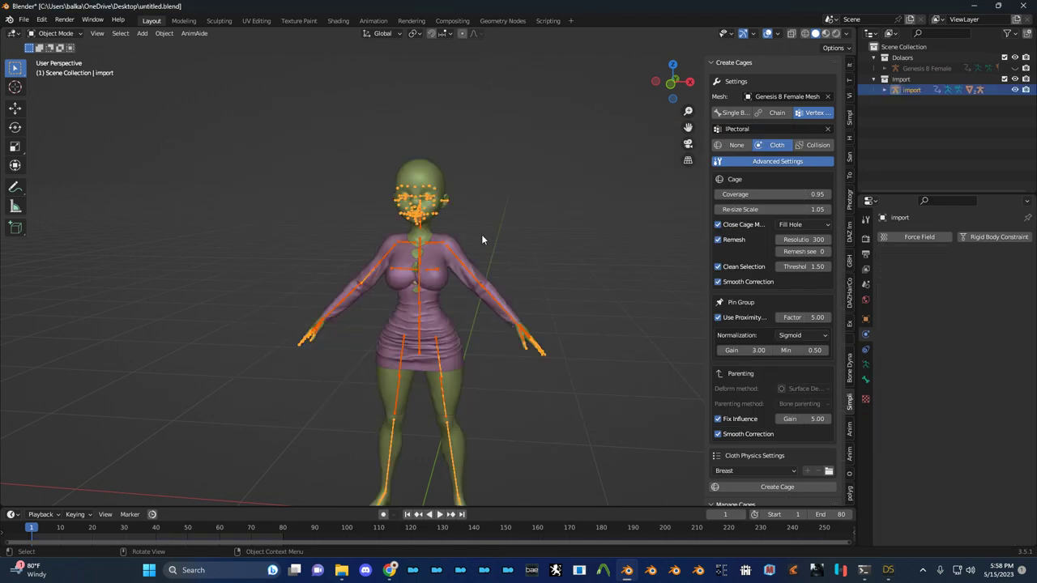
Delete the imported figure's body and rigs, keeping only the dress mesh, and unhide the original Genesis 8 Female
drag(370, 151, 457, 197)
key(Delete)
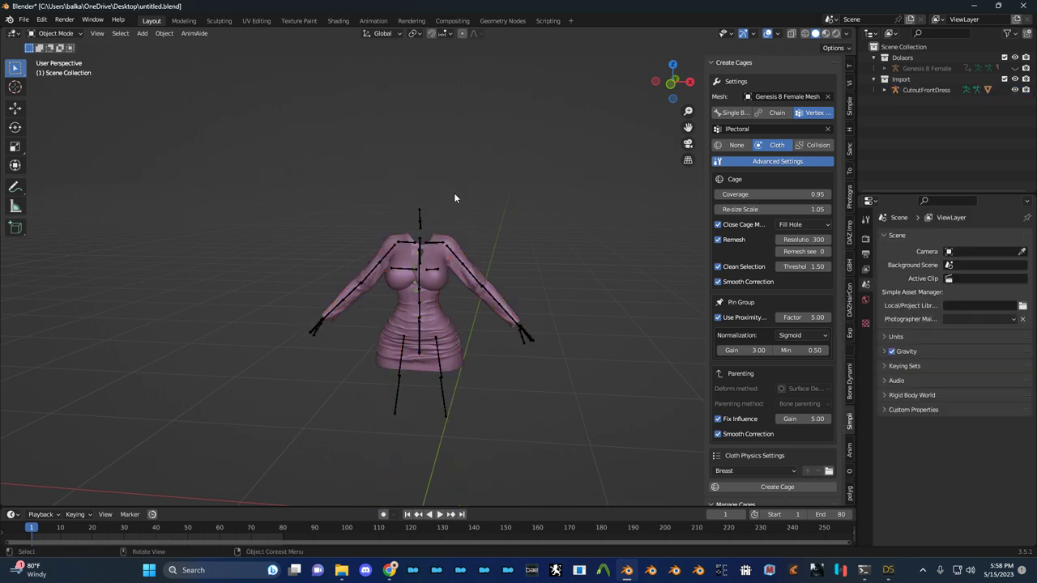
click(421, 228)
key(x)
click(419, 230)
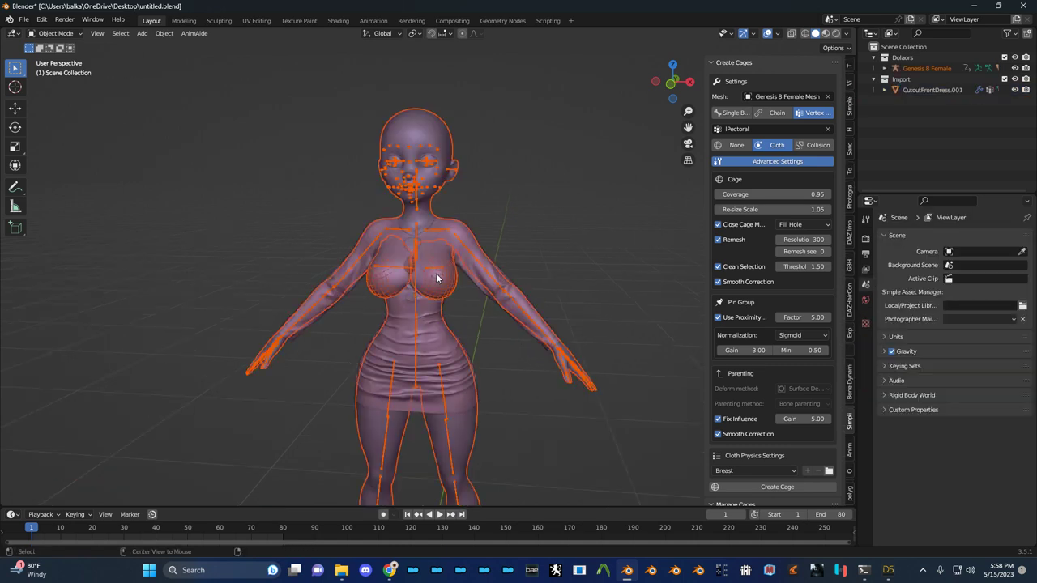
Set the Genesis 8 Female rig as the object of the CutoutFrontDress.001 mesh's armature modifier
click(482, 253)
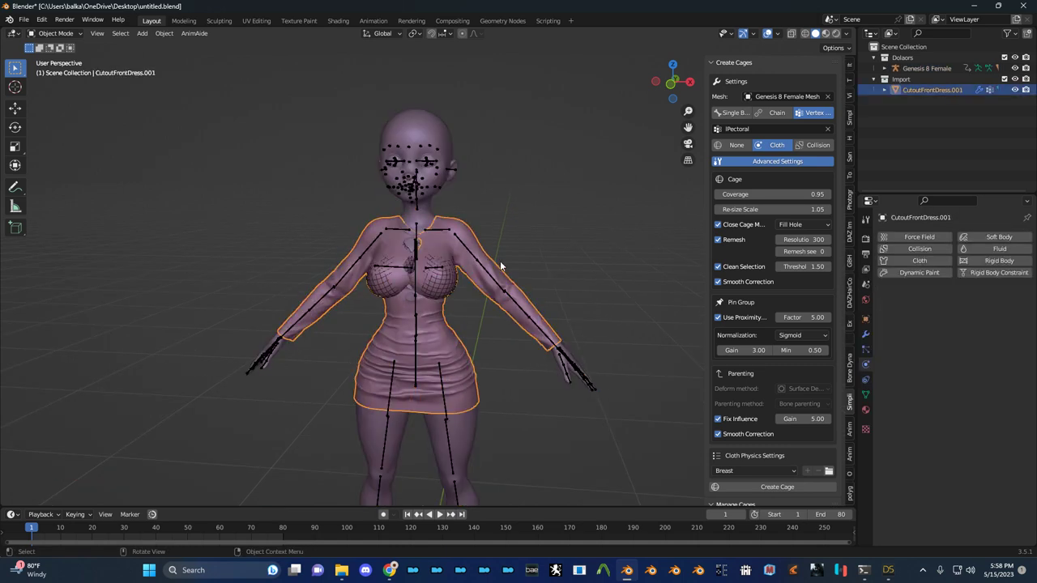
click(866, 334)
click(972, 285)
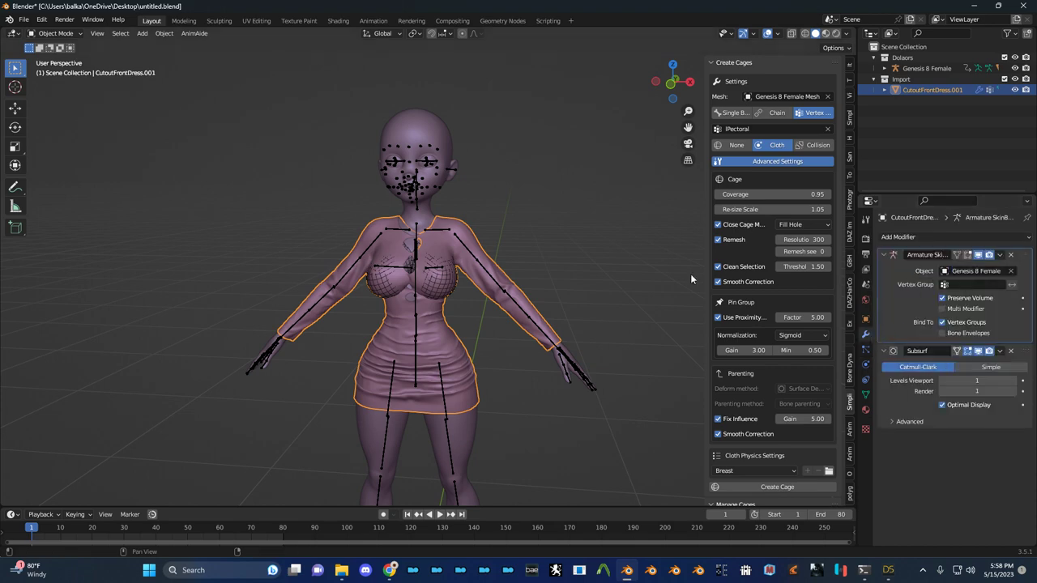
Play the animation to examine how the dress behaves over the moving cages, and return to the first frame
scroll(640, 235, up, 1)
click(611, 213)
scroll(596, 215, up, 5)
middle_drag(580, 221, 550, 231)
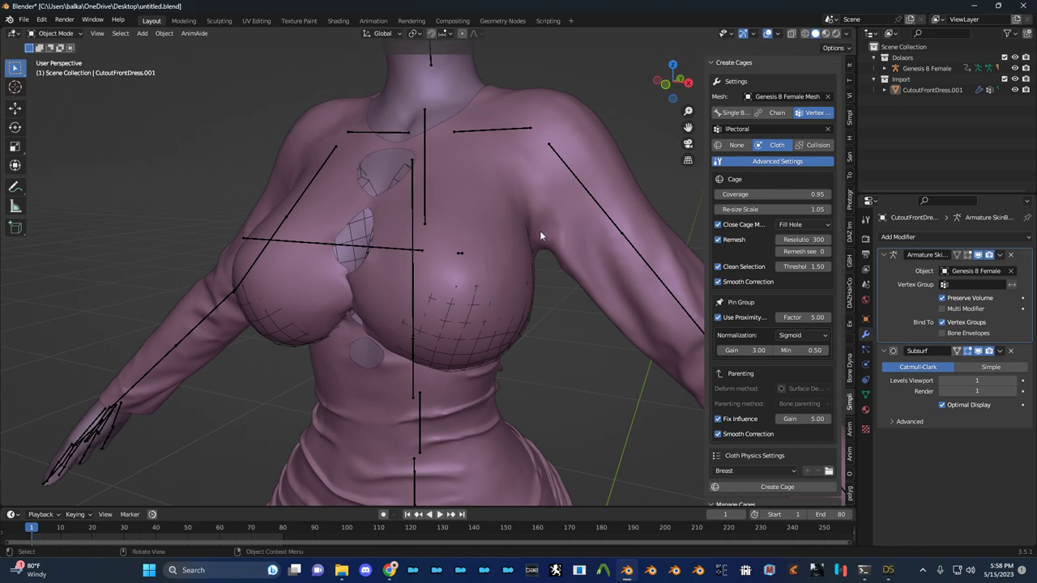
key(space)
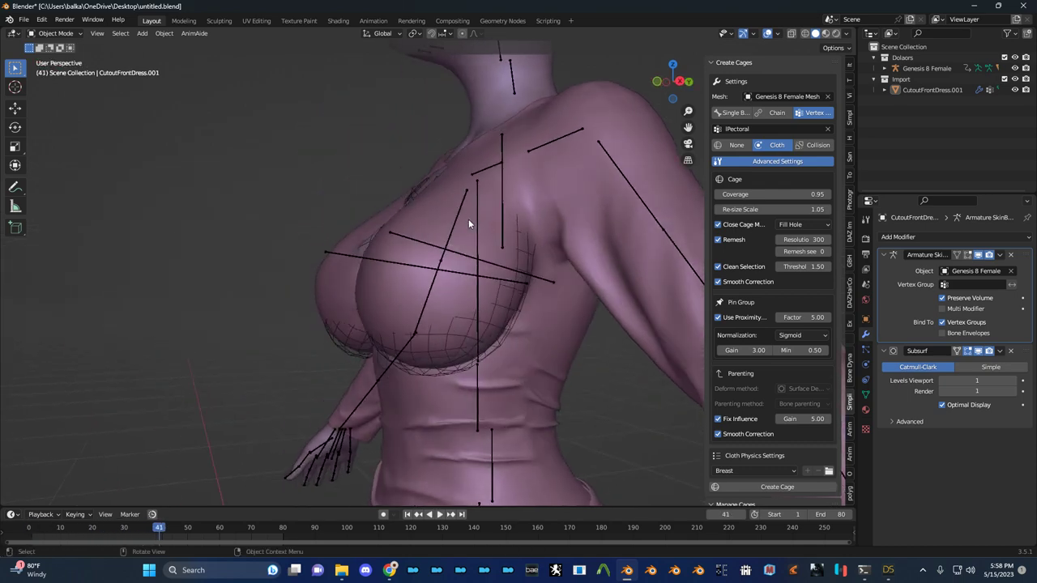
key(space)
key(shift+Left)
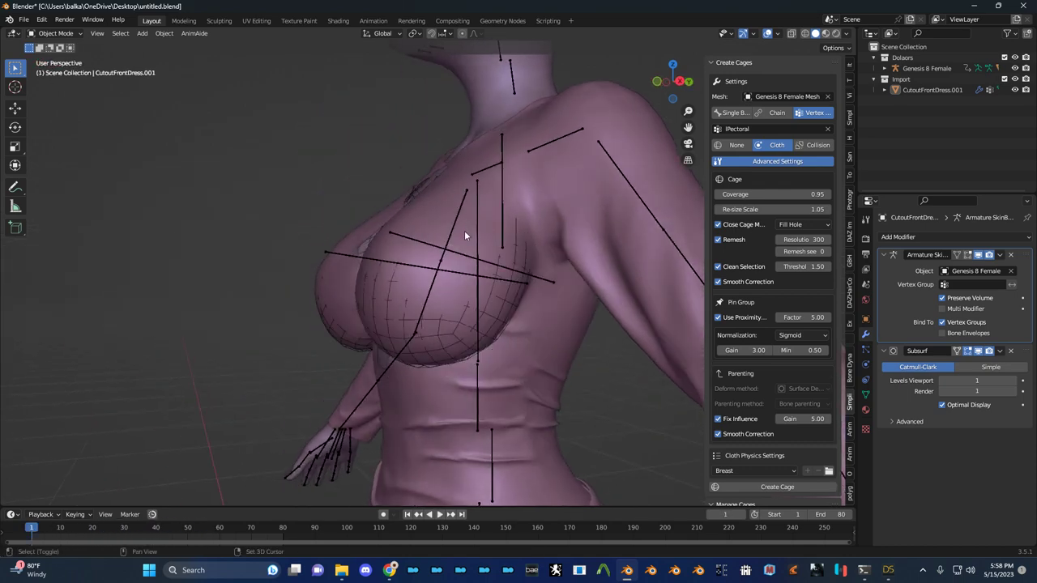
Add custom shapes and simple IK to the Genesis 8 Female rig with the DAZ Importer rigging tools
click(513, 92)
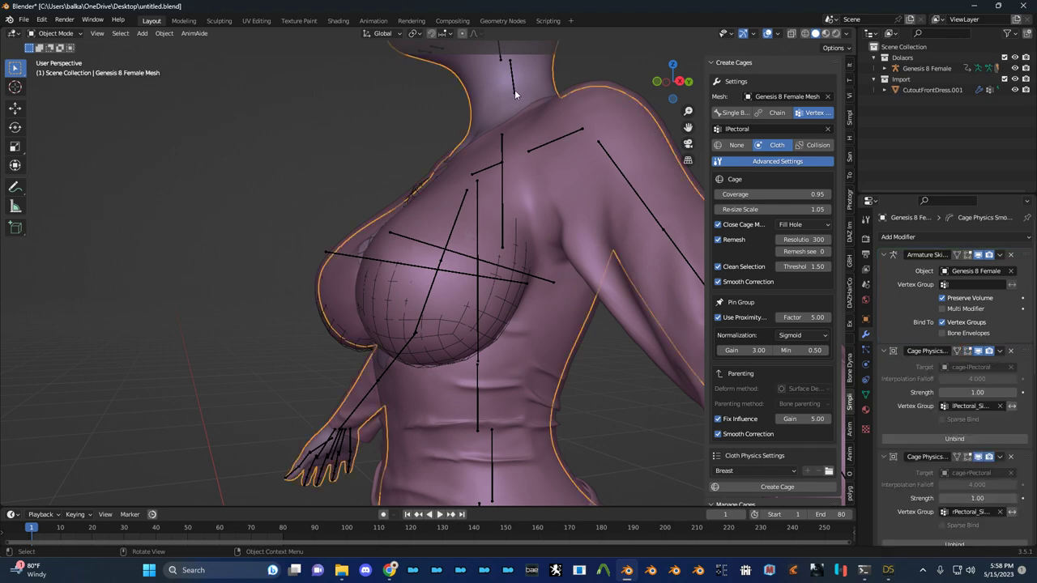
click(515, 89)
scroll(519, 97, down, 3)
scroll(850, 193, up, 4)
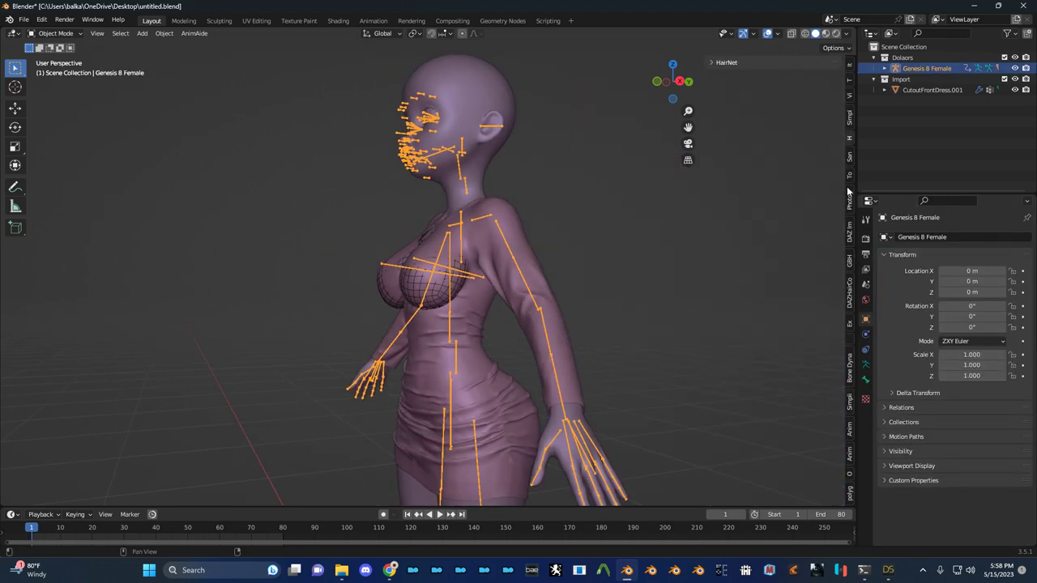
scroll(850, 192, down, 2)
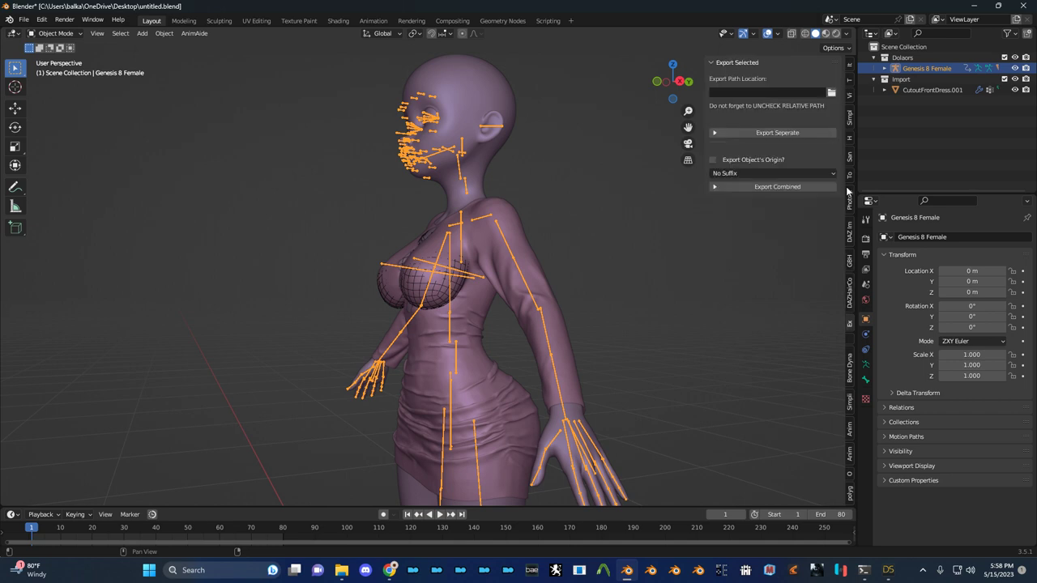
scroll(850, 191, up, 4)
scroll(850, 192, up, 2)
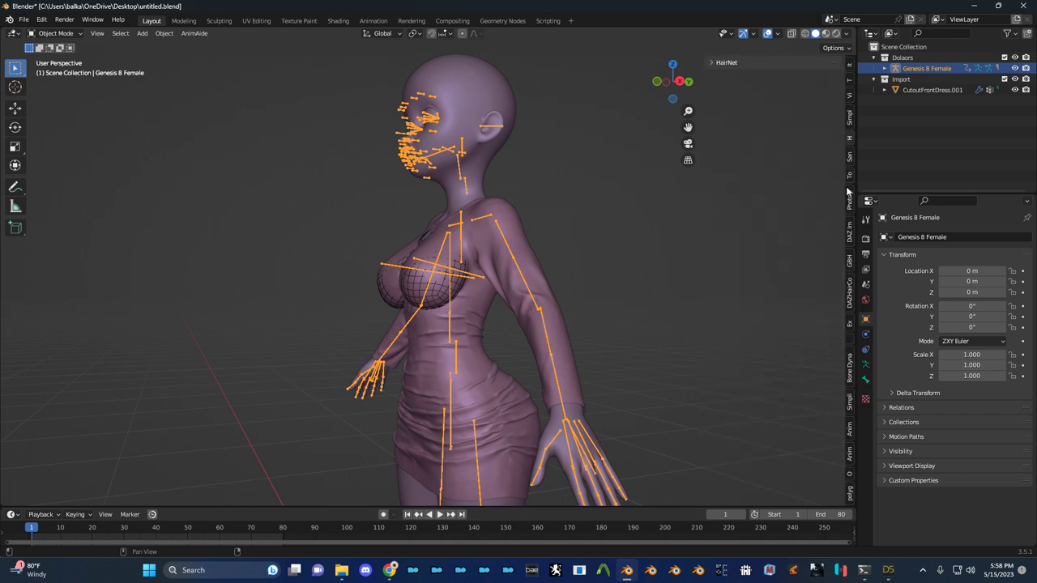
scroll(850, 191, down, 3)
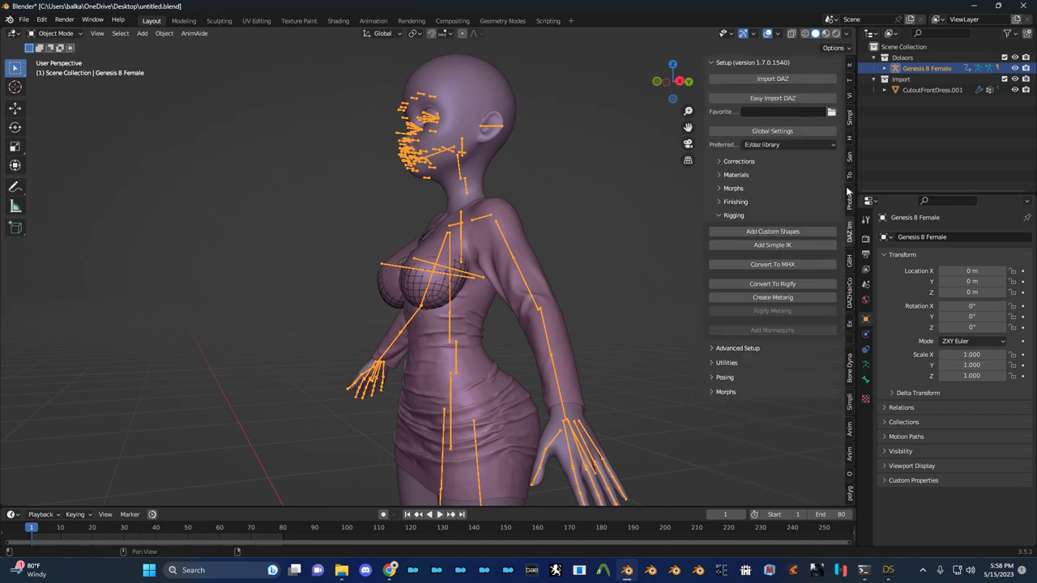
scroll(850, 191, up, 1)
scroll(850, 191, down, 1)
click(775, 232)
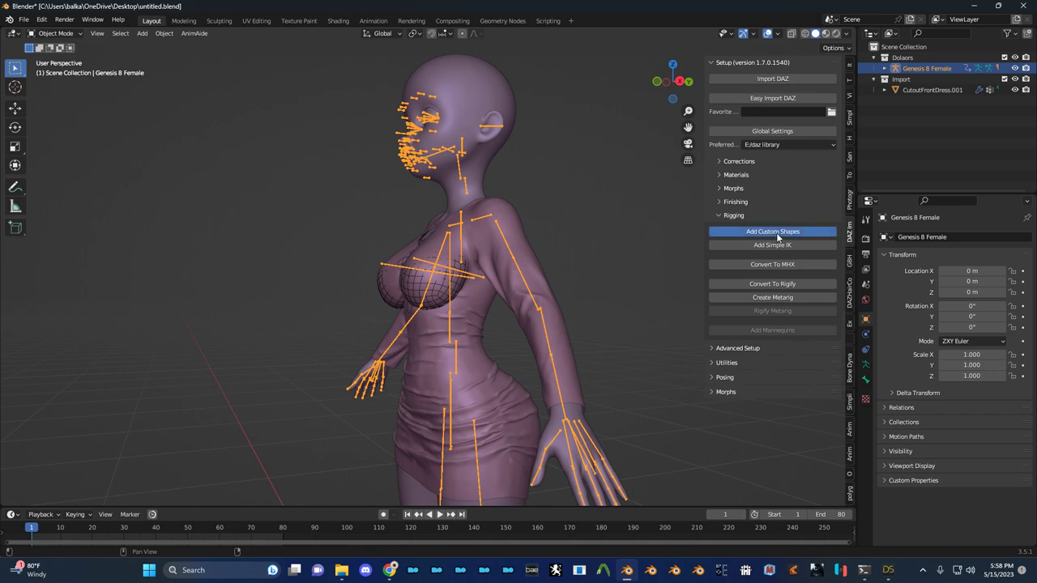
click(775, 245)
click(727, 347)
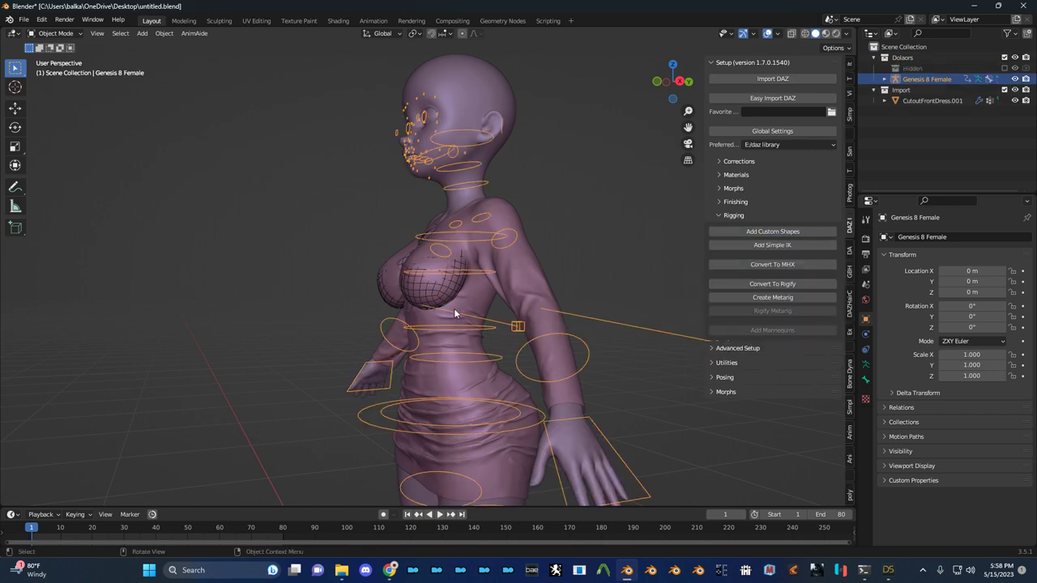
Put the Genesis 8 Female rig in Pose Mode in side view and insert a location keyframe for the hip bone at frame 1
scroll(454, 308, down, 4)
middle_drag(515, 276, 441, 310)
key(KP_3)
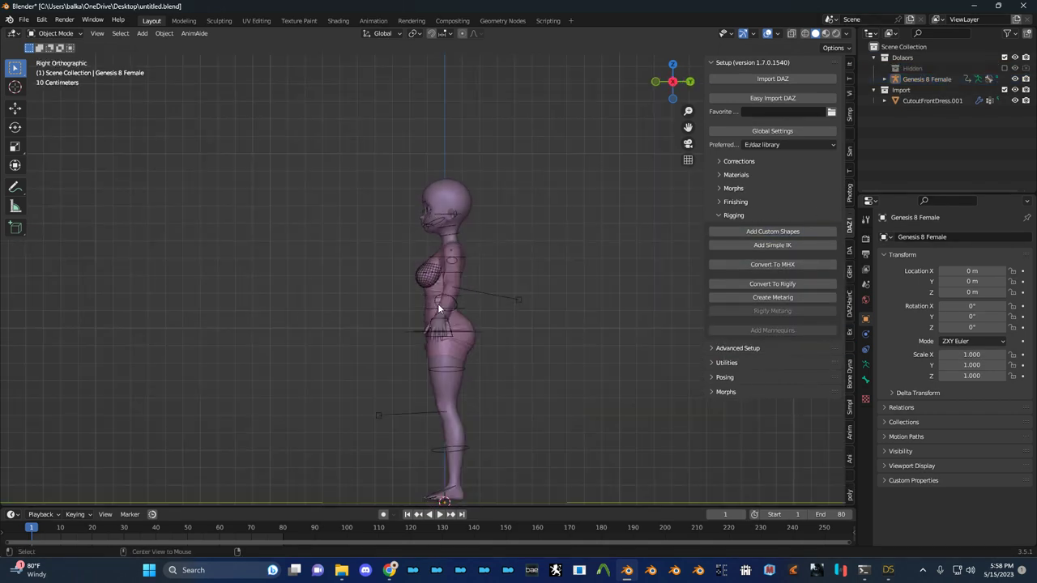
click(480, 333)
key(ctrl+Tab)
scroll(488, 334, up, 3)
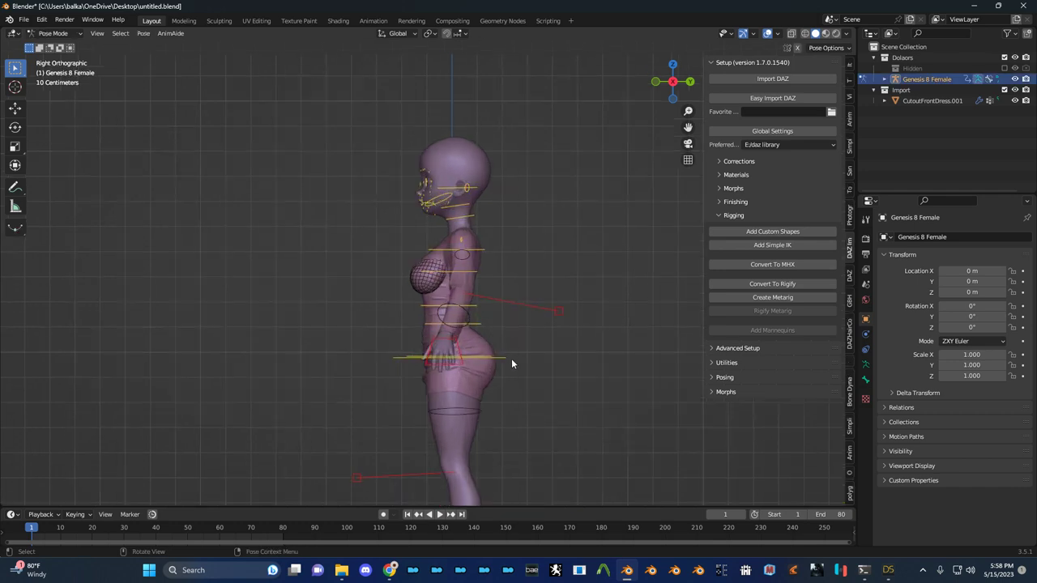
click(509, 358)
key(i)
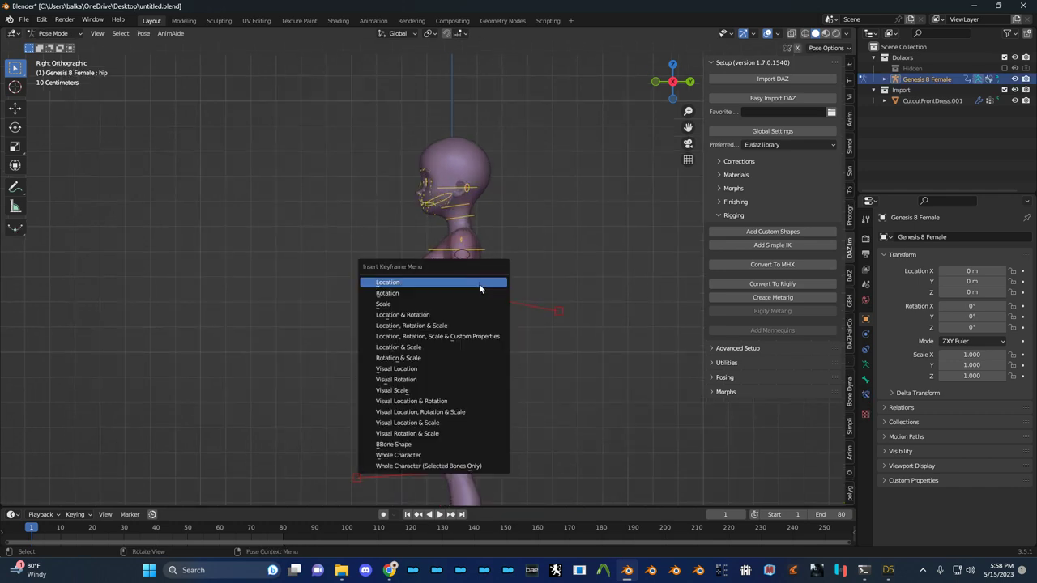
click(465, 282)
key(alt+h)
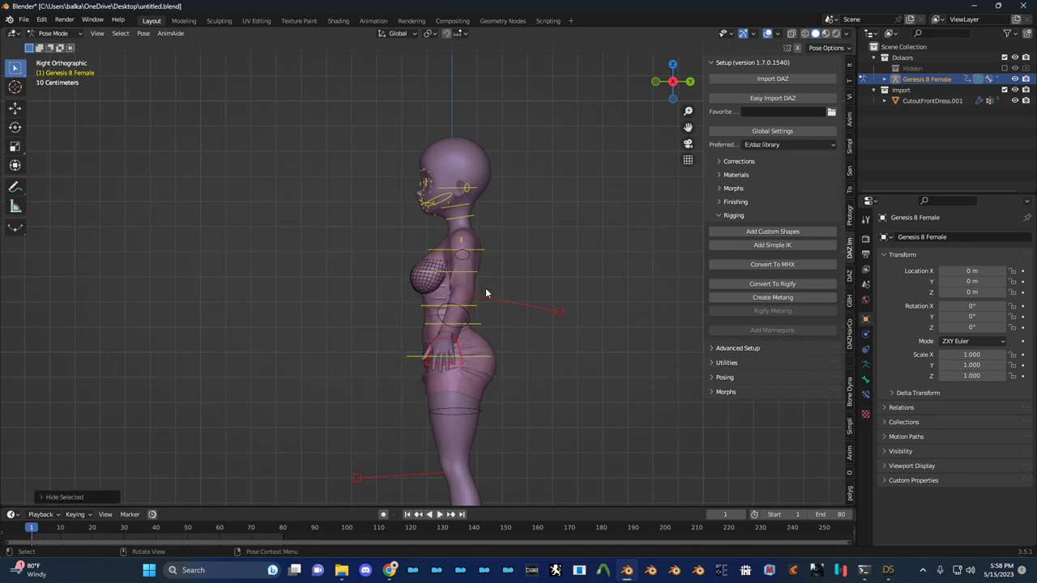
At frame 6, move the hip bone forward and down into a crouch and insert a location keyframe
shift+middle_drag(504, 372, 515, 254)
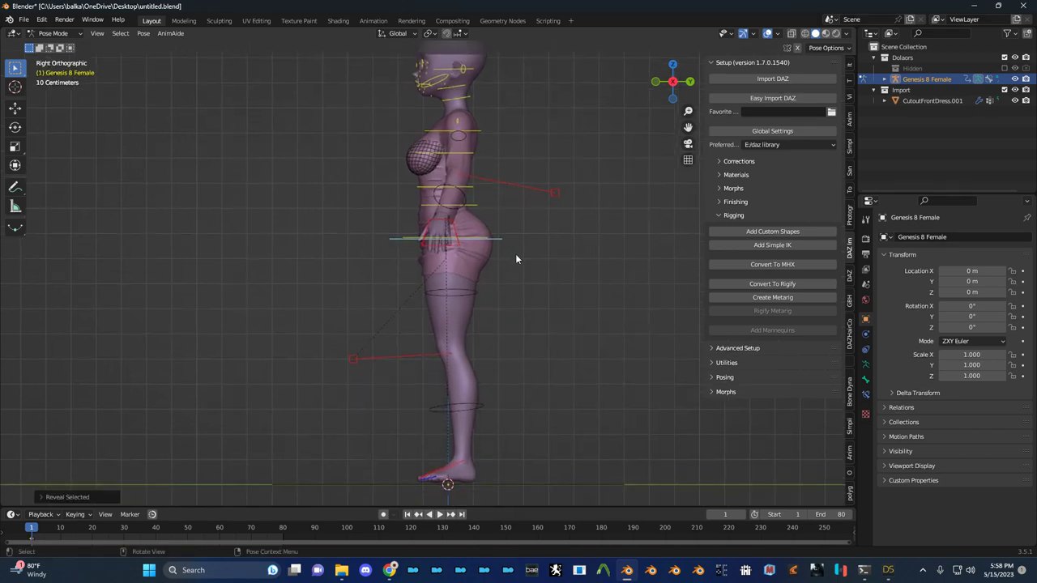
key(g)
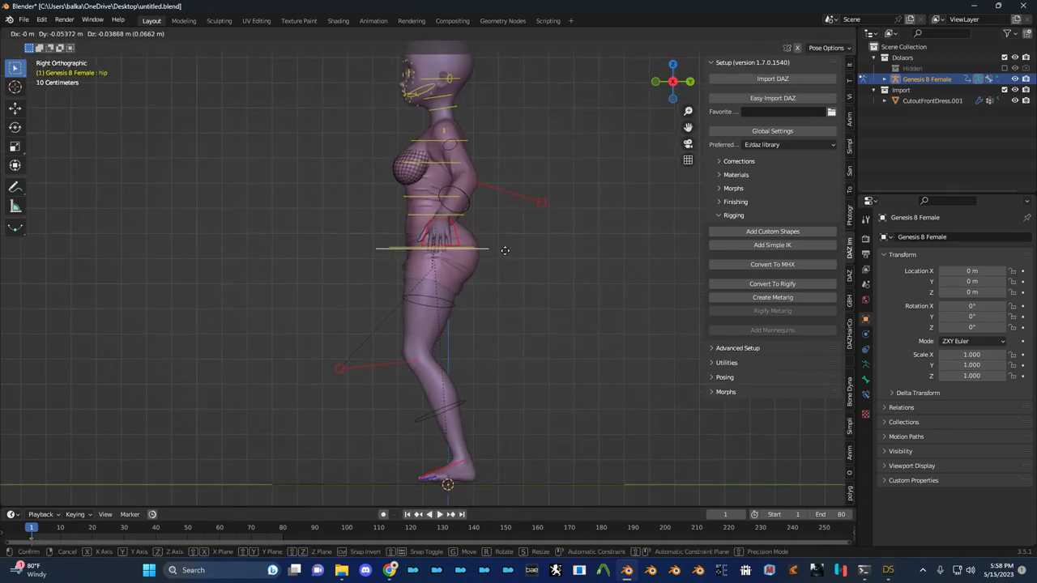
right_click(496, 268)
key(space)
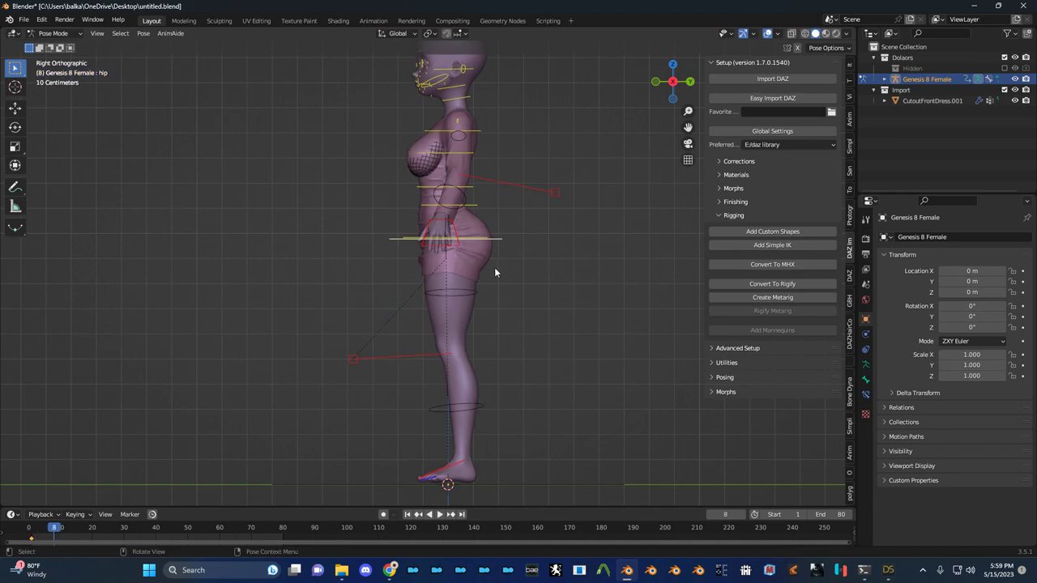
key(Left)
key(Left)
key(Left)
key(Left)
key(g)
click(476, 325)
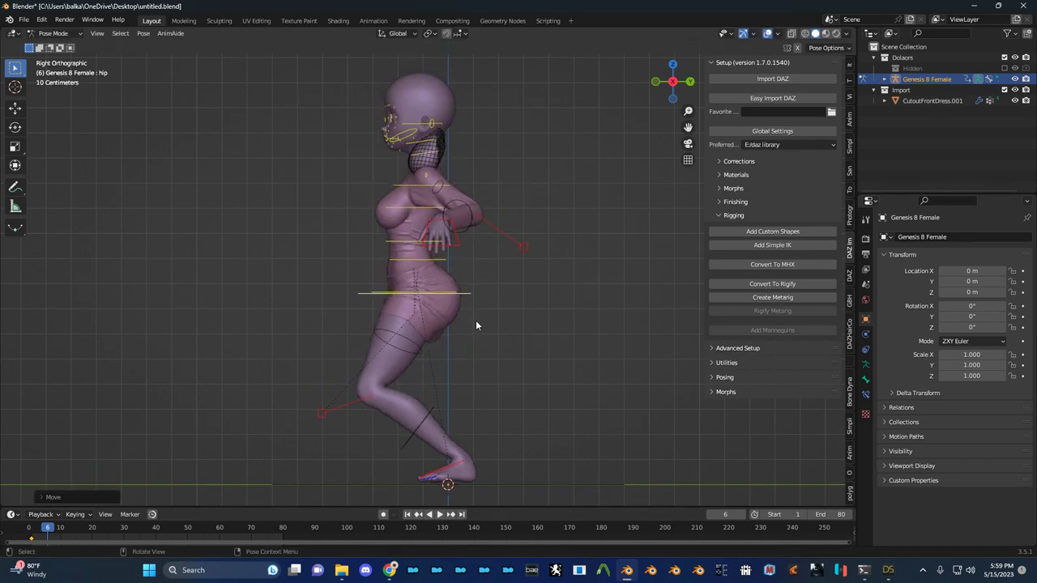
key(i)
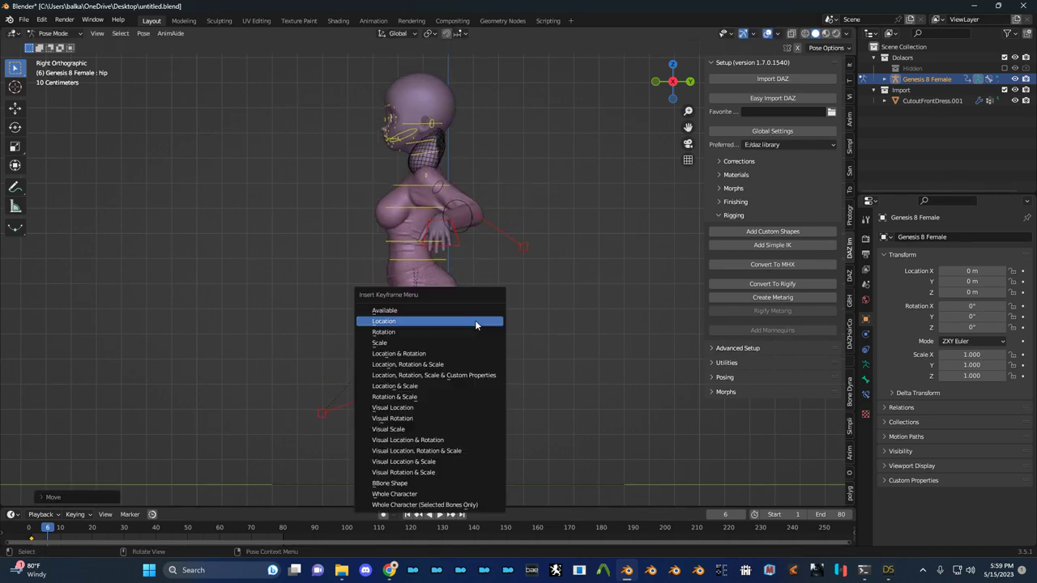
click(475, 321)
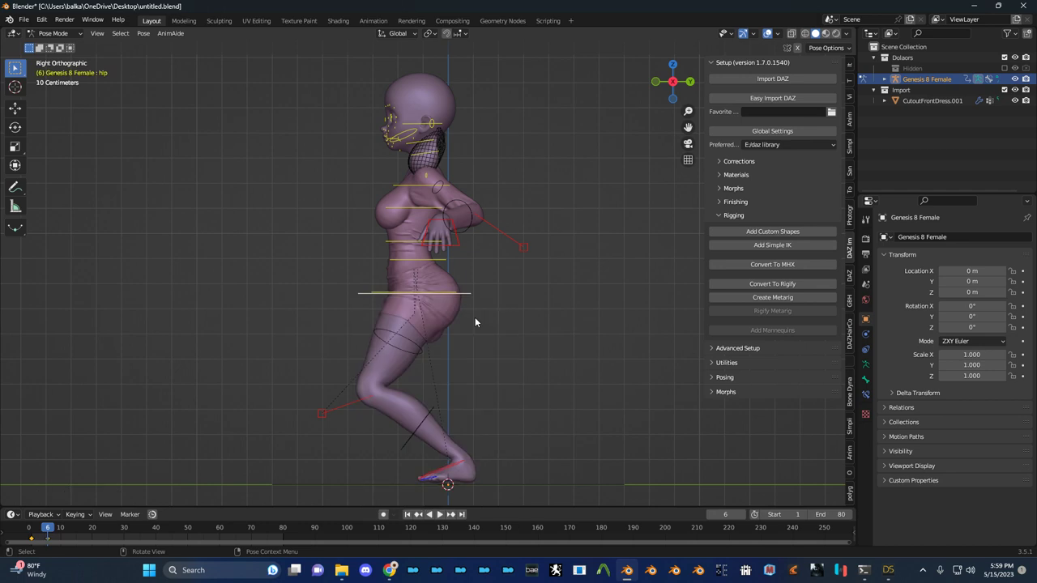
At frame 16, move the hip bone about 0.26 m backward and 0.2 m up, and insert a location keyframe
key(space)
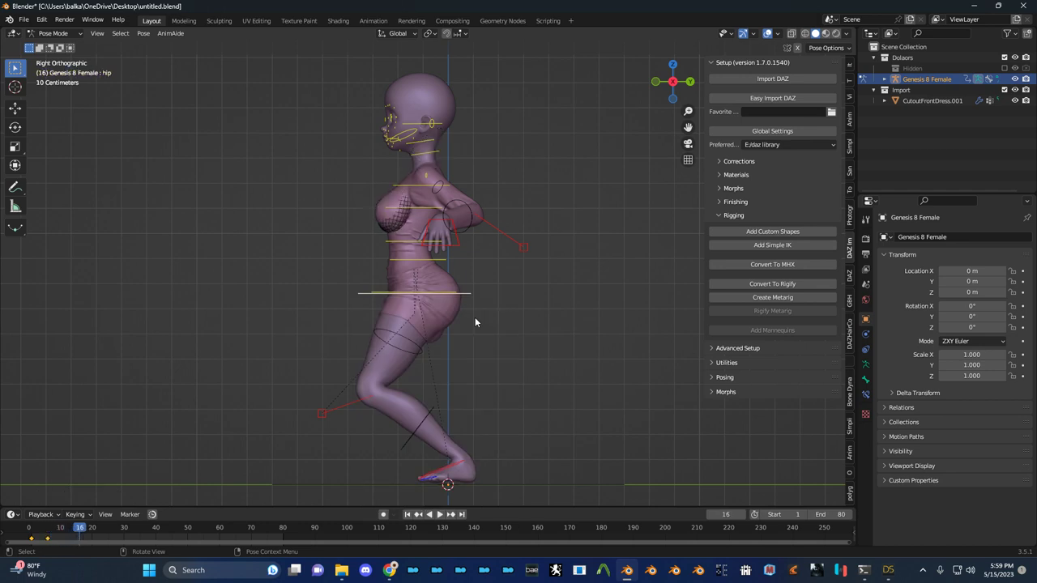
key(g)
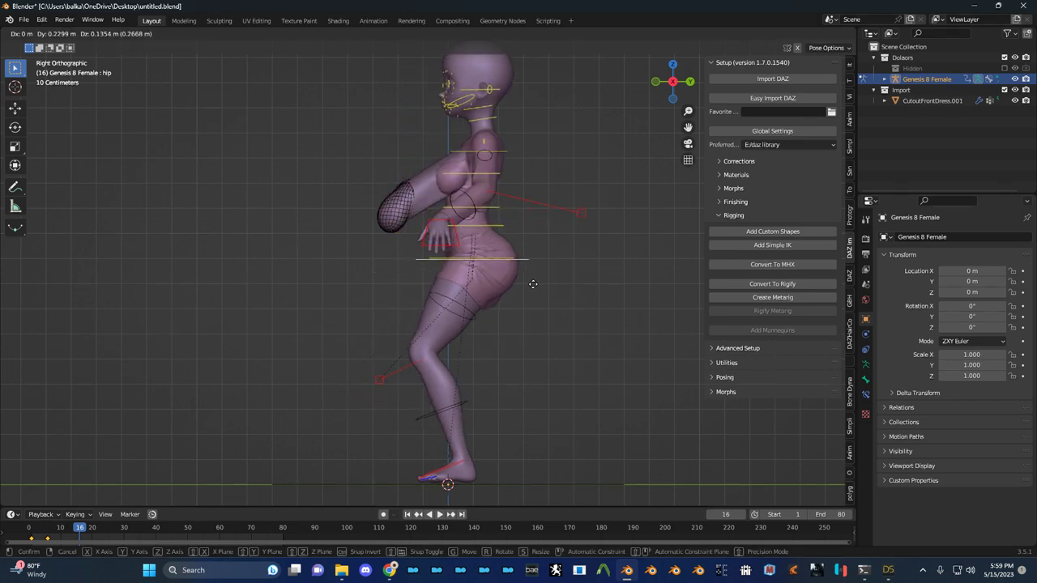
right_click(525, 289)
key(g)
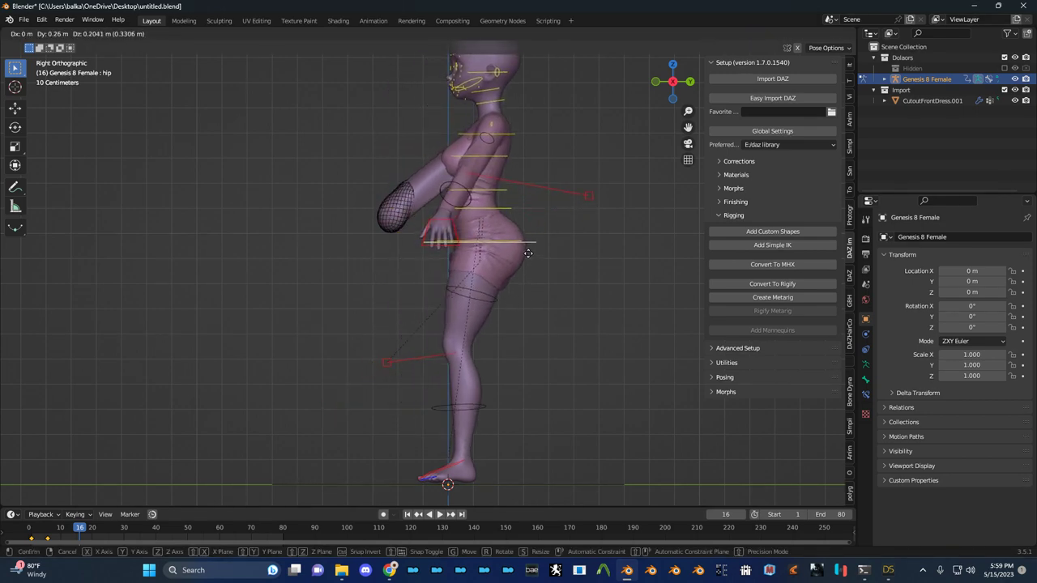
click(530, 256)
key(i)
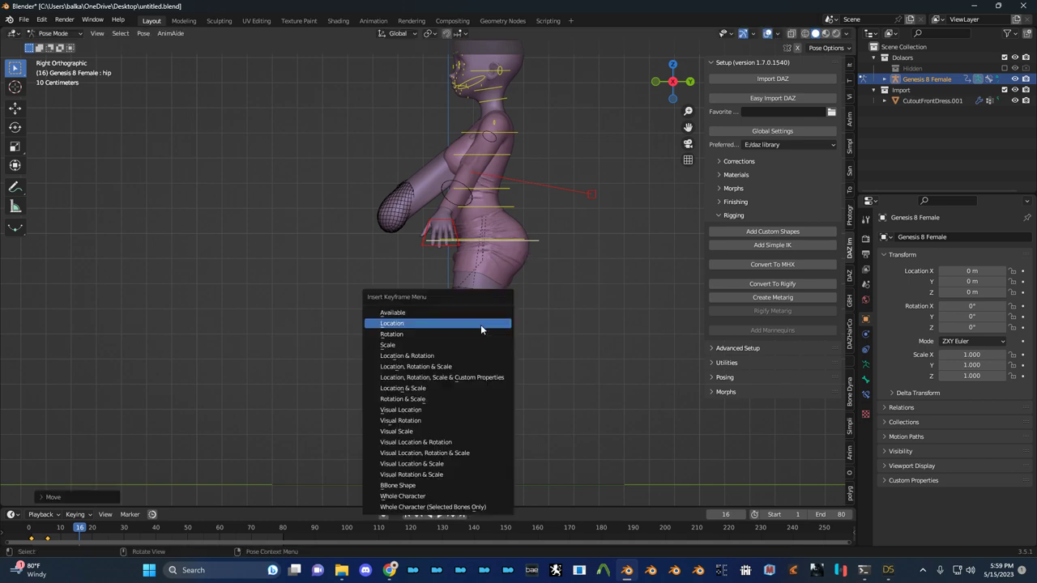
click(480, 327)
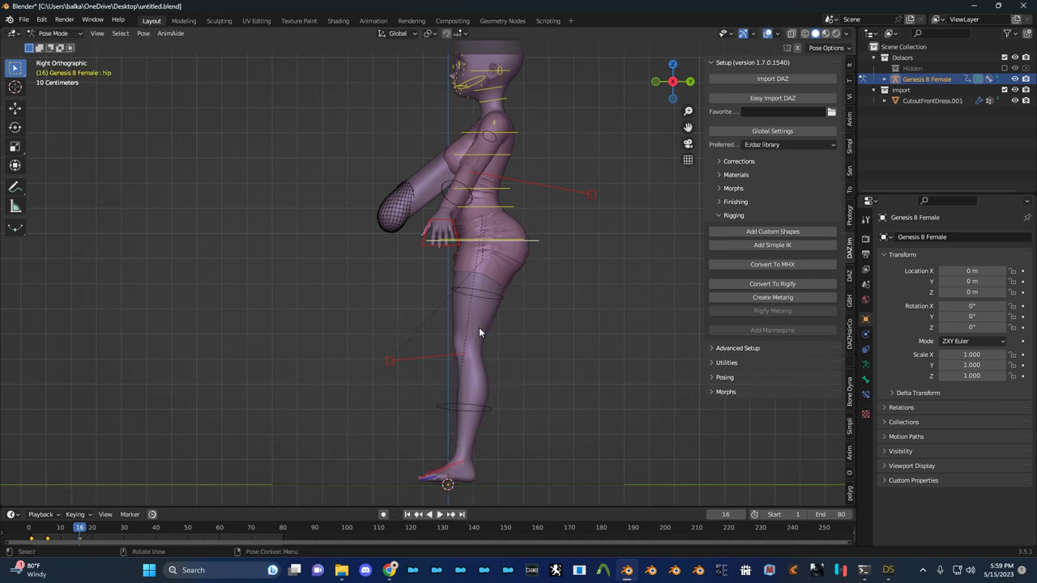
At frame 23, lower the hip bone into a deep crouch above the feet and insert a location keyframe
click(102, 528)
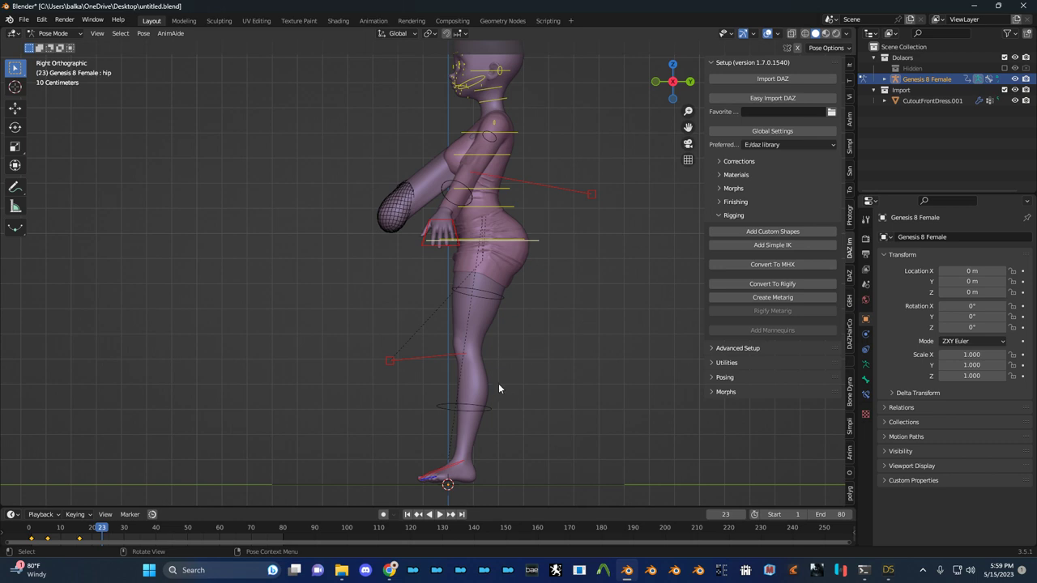
key(g)
click(463, 459)
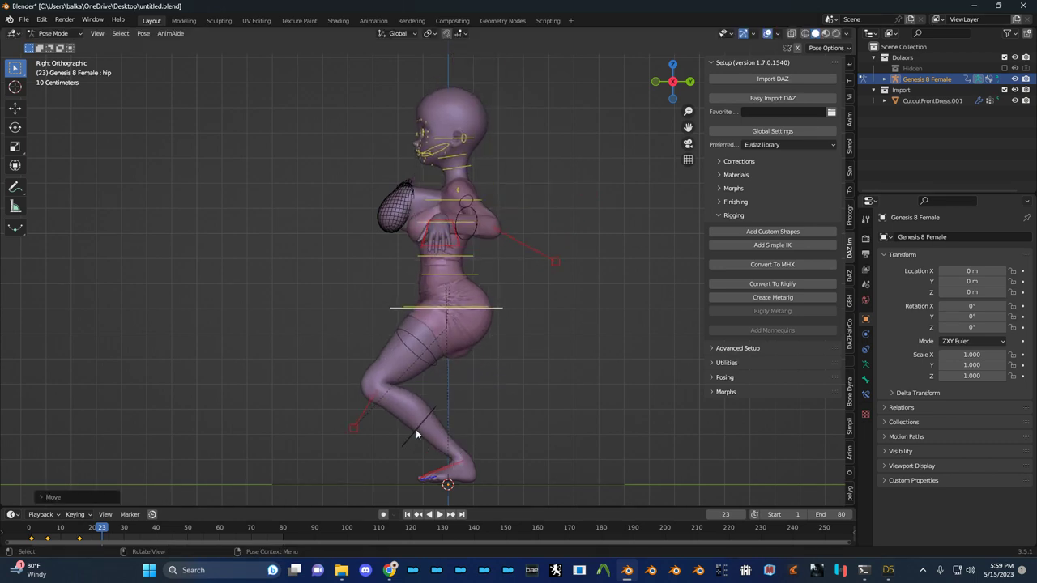
key(i)
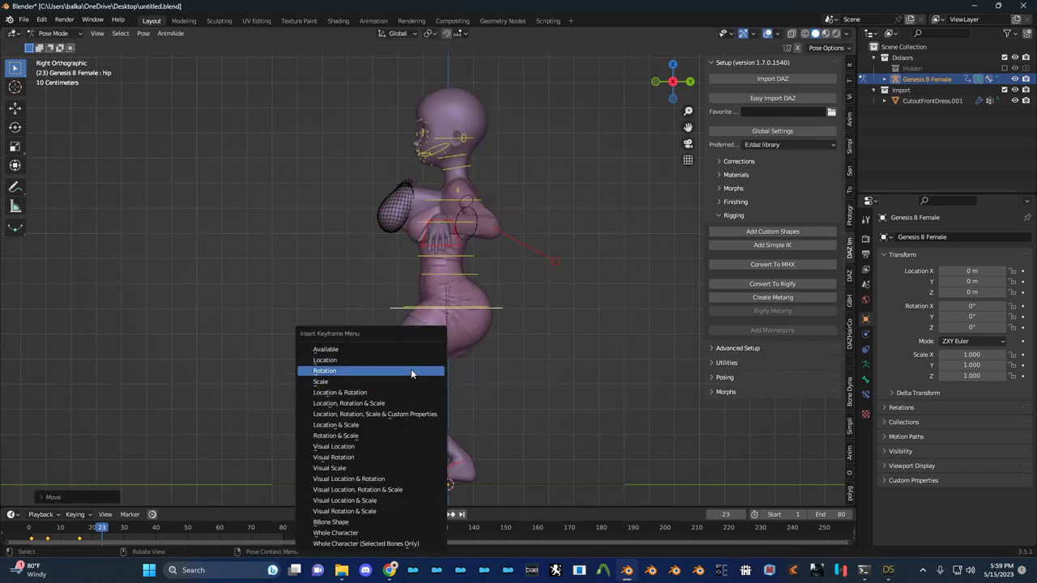
click(411, 360)
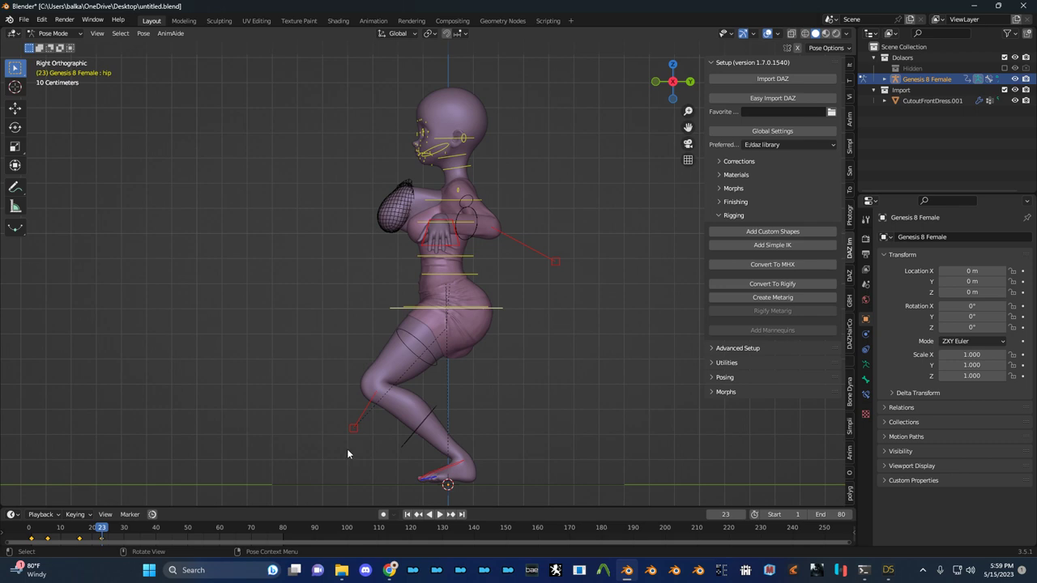
Clear the hip bone's location and key it at frame 31, and paste the copied keyframe at frame 39
click(128, 526)
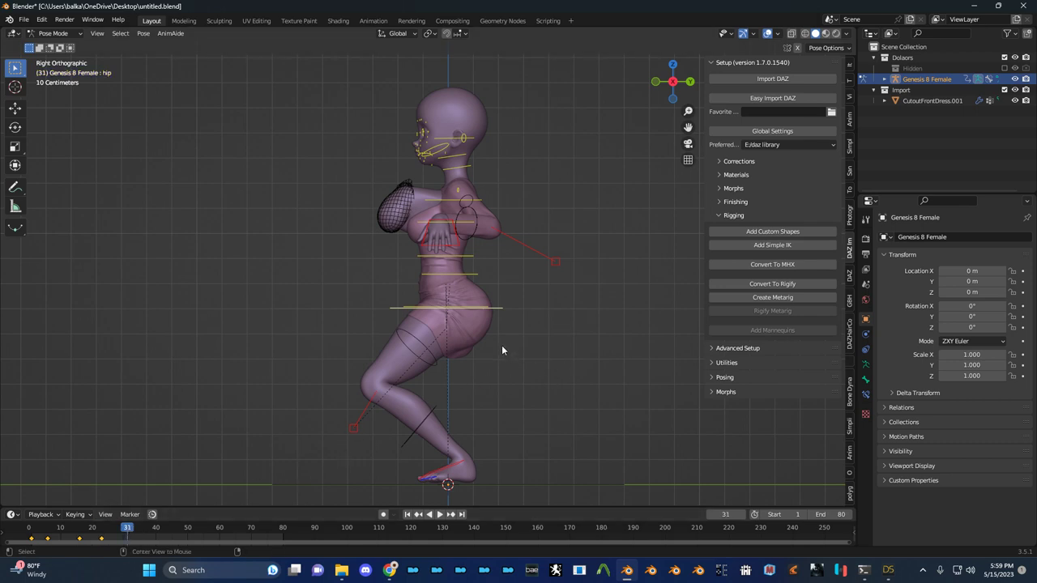
key(alt+g)
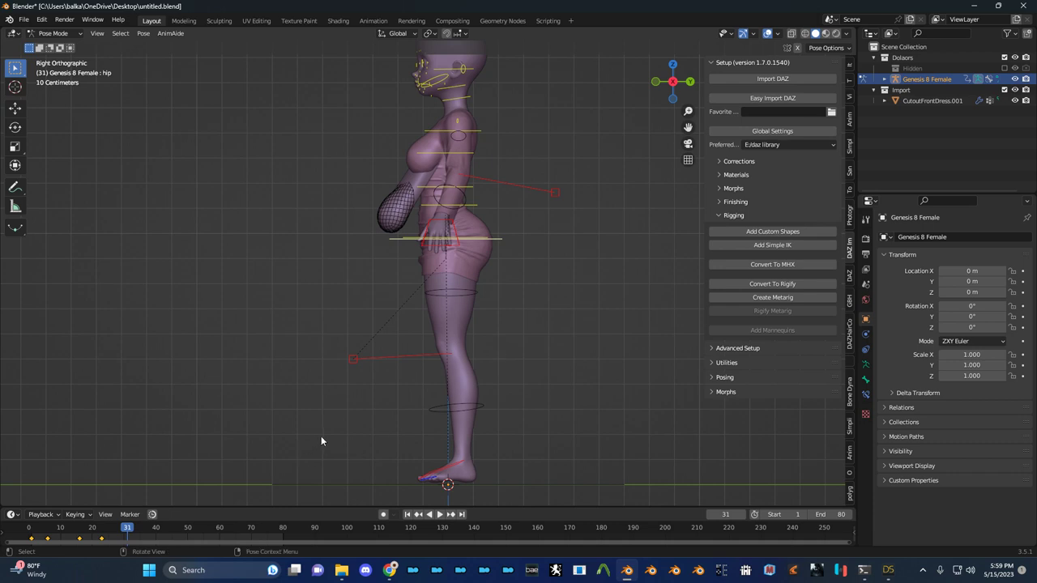
key(i)
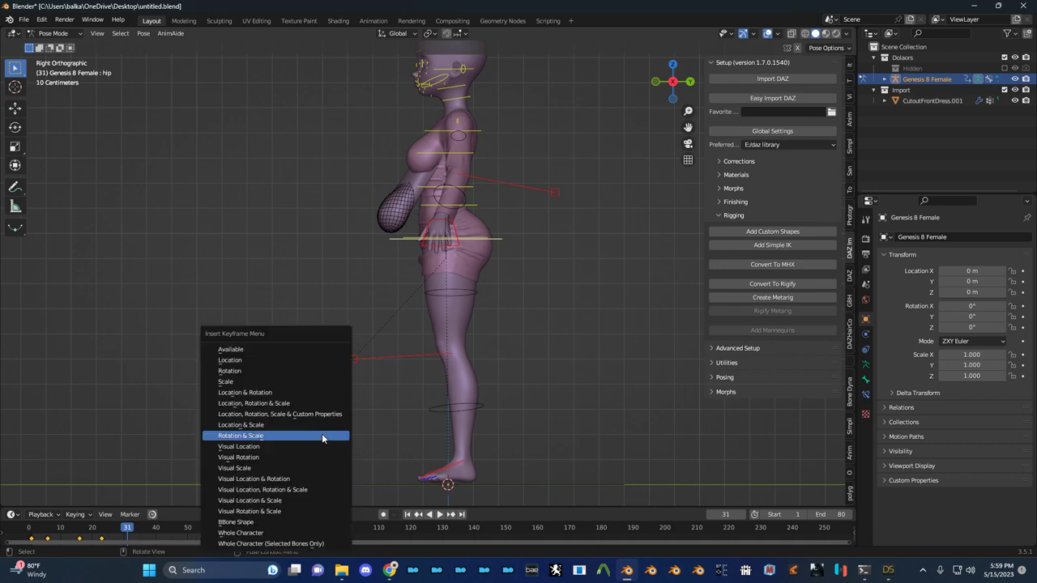
click(296, 361)
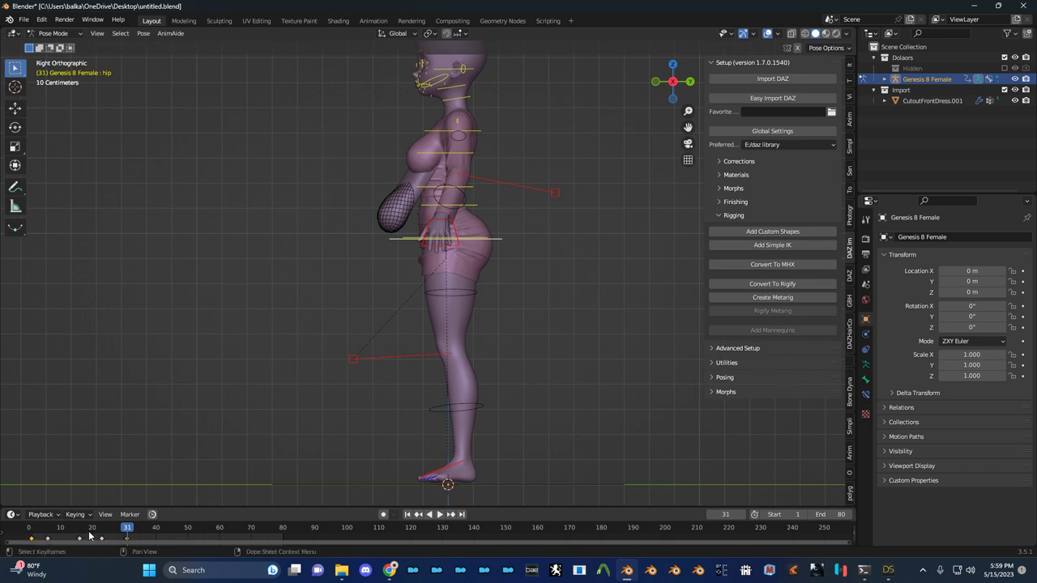
click(153, 530)
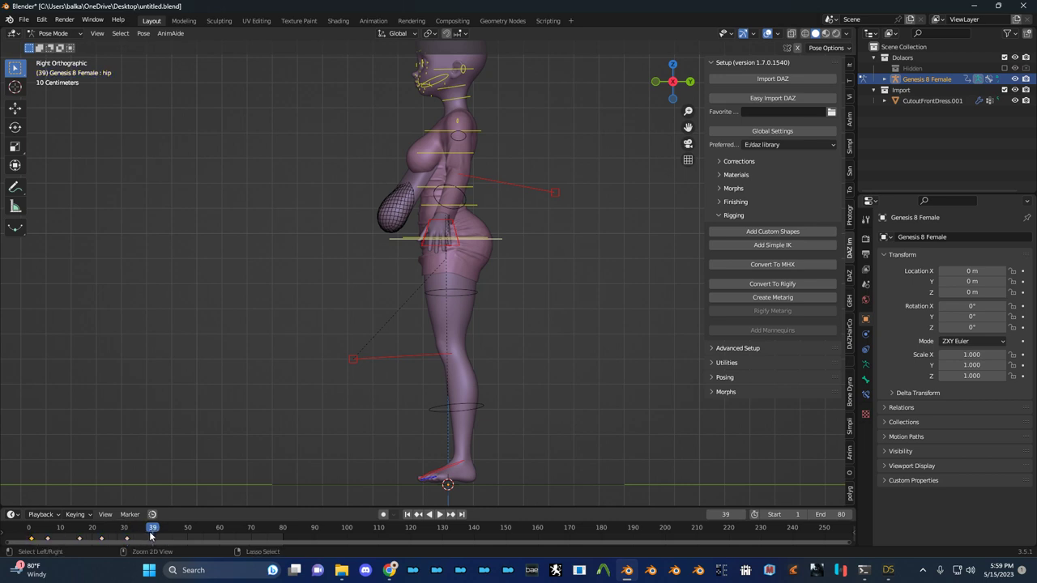
key(ctrl+v)
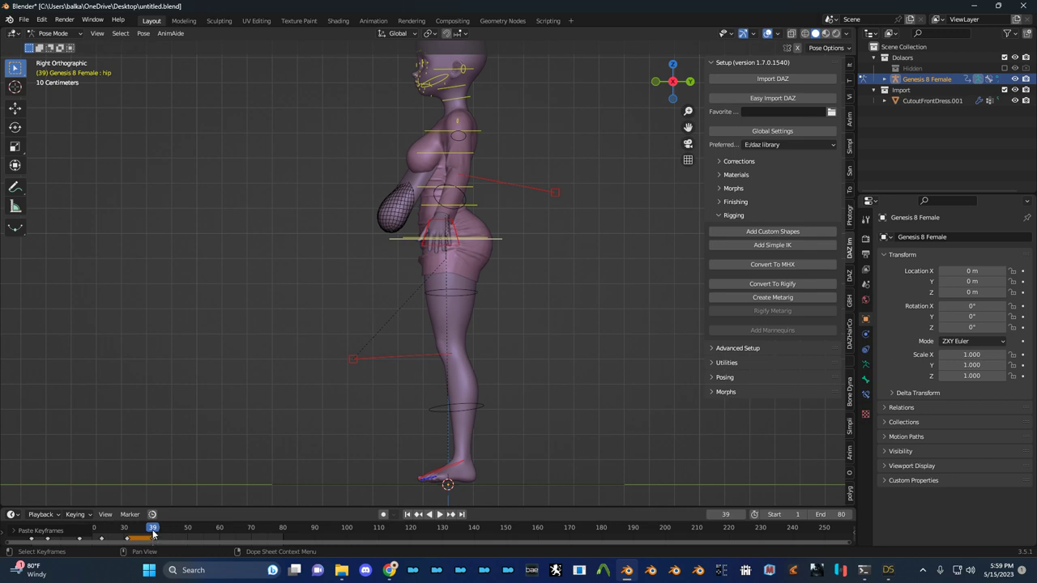
Play the hip animation to check how the breast cages and dress move, and return to the first frame
key(space)
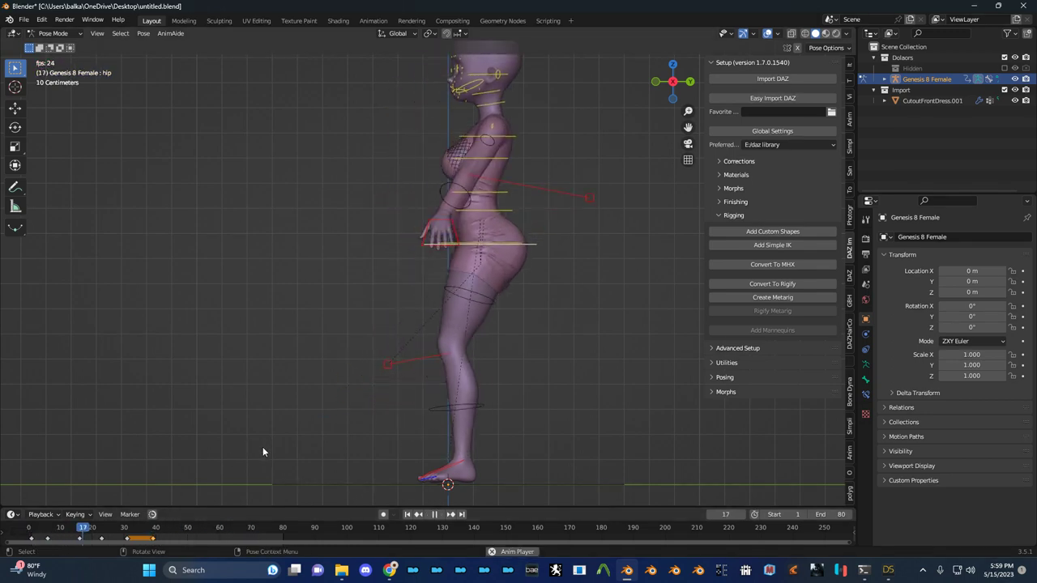
key(space)
key(shift+Left)
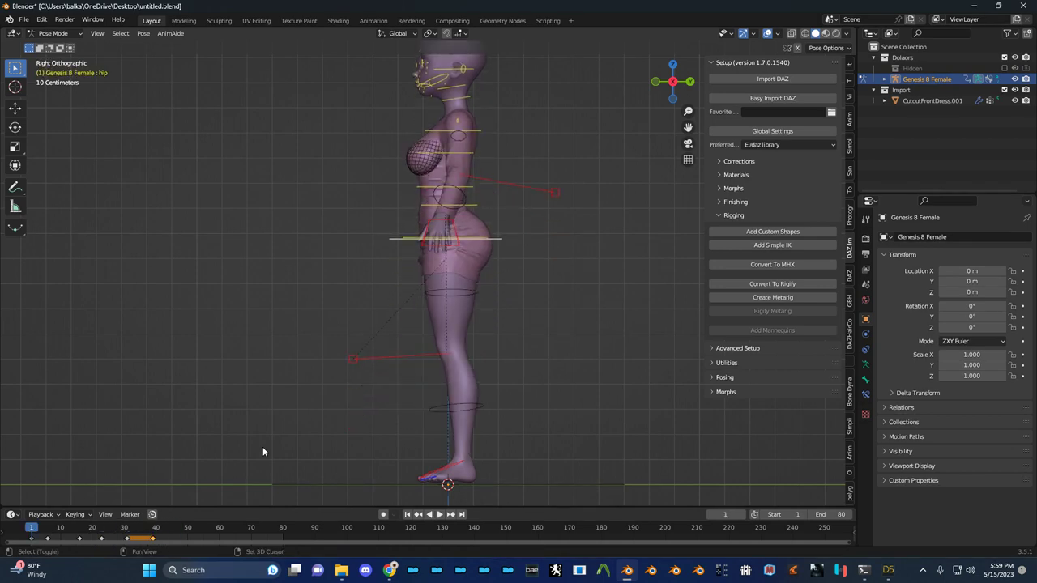
Set the scene's end frame to 41
click(834, 514)
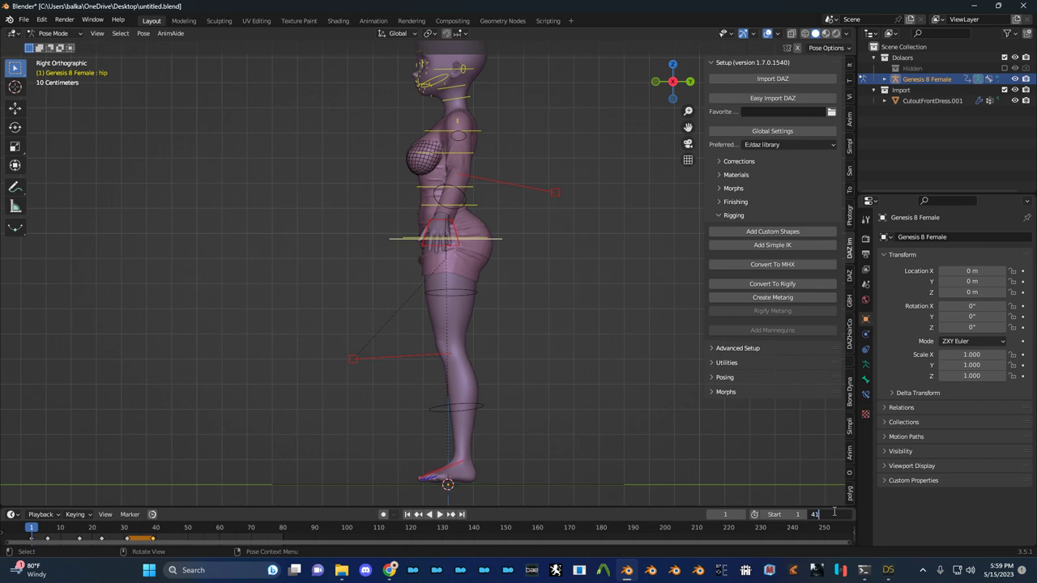
text(41)
key(Return)
Set the end frame of the Simplicage global cache to 41
click(849, 393)
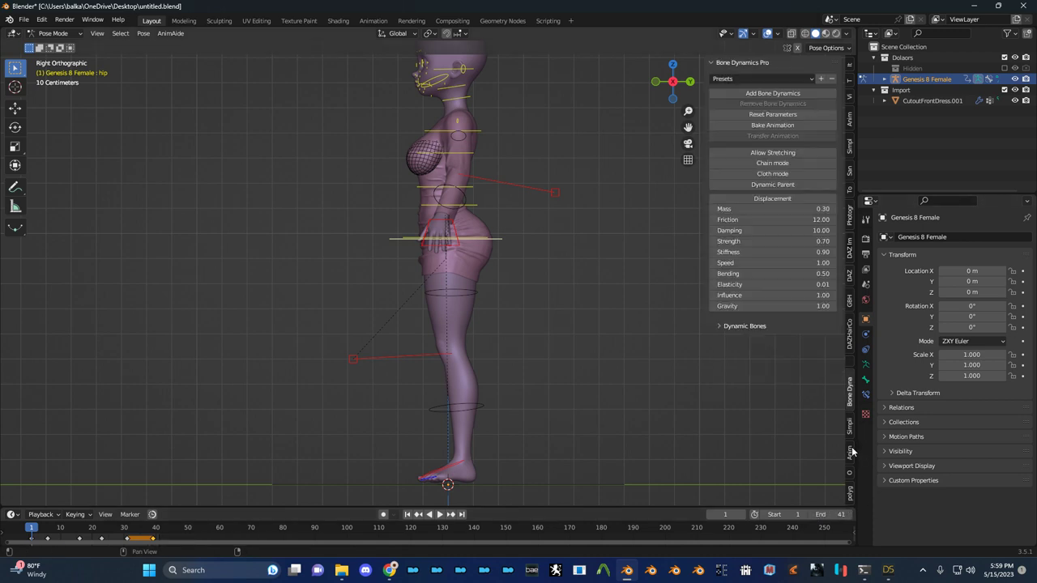
scroll(851, 453, down, 4)
scroll(852, 453, up, 3)
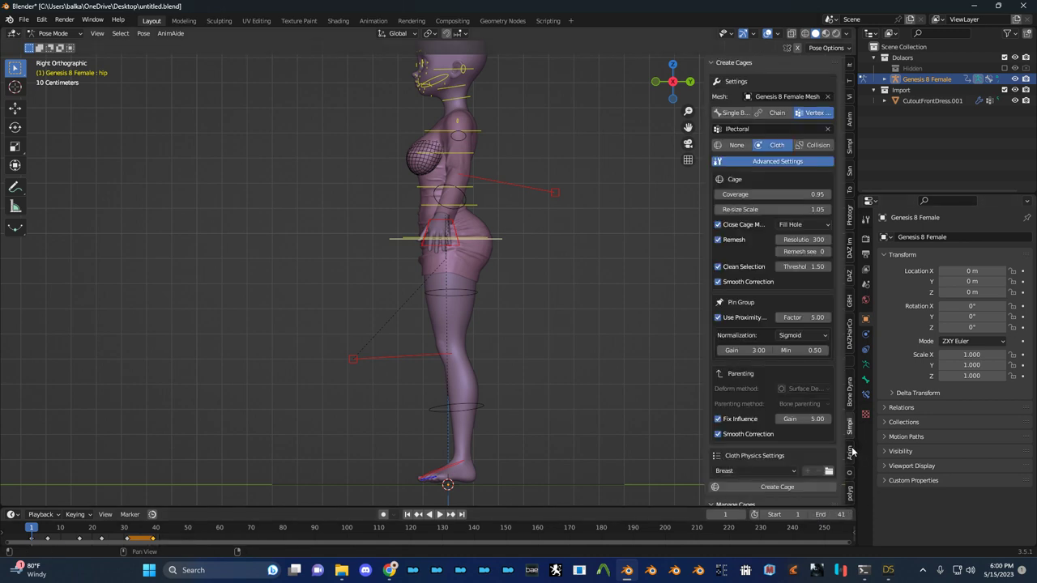
scroll(833, 439, down, 5)
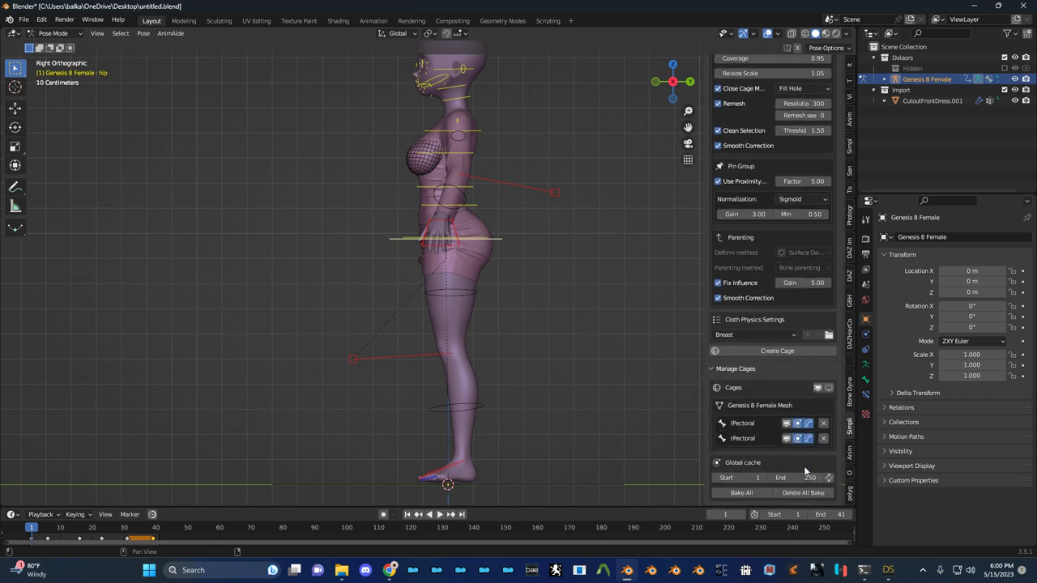
click(802, 478)
key(Return)
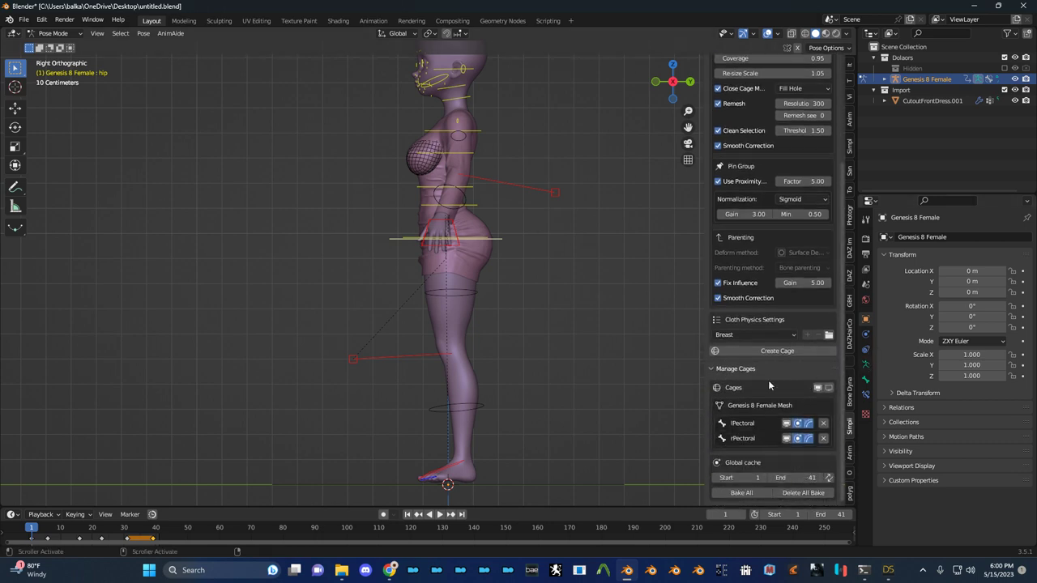
In Object Mode, select the left pectoral cage and examine the Cache settings of its cloth physics
key(ctrl+Tab)
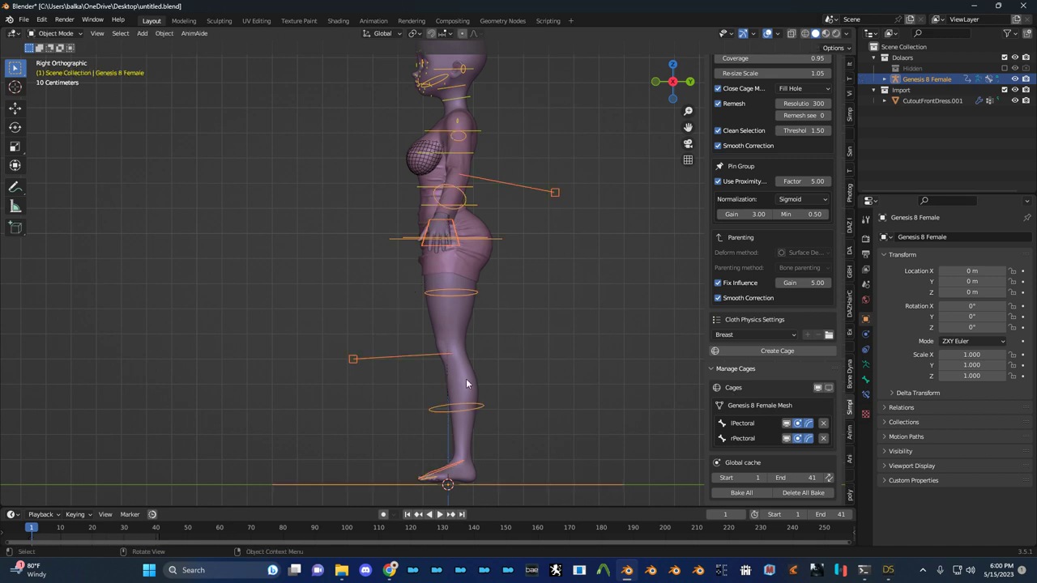
click(466, 384)
scroll(888, 358, down, 1)
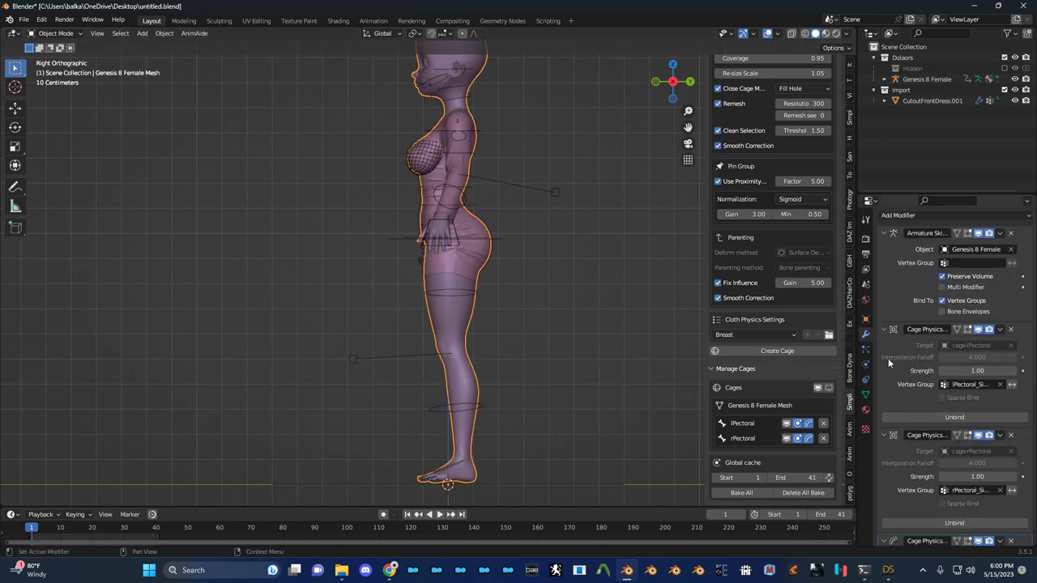
click(867, 365)
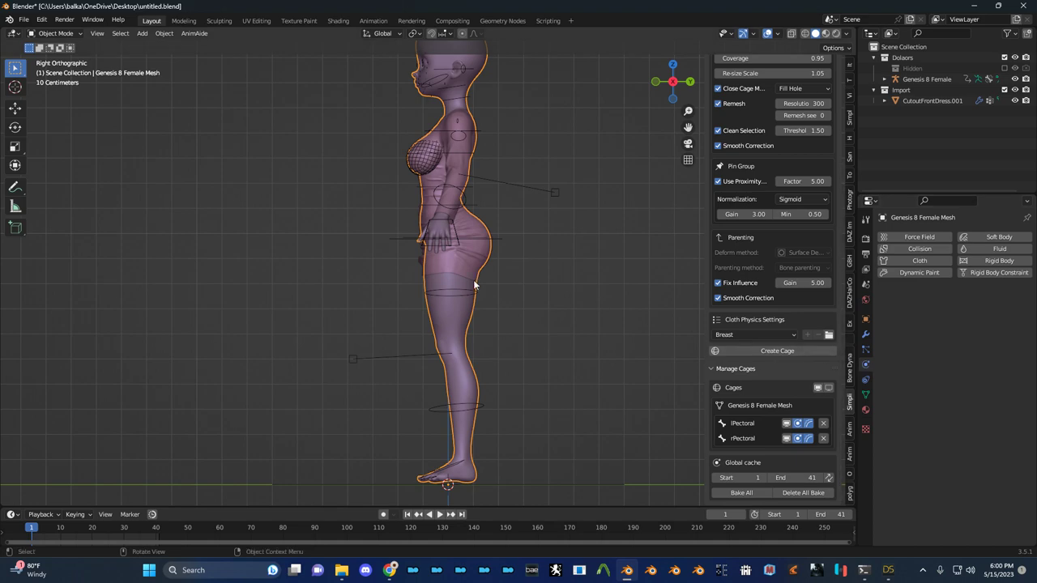
middle_drag(475, 283, 600, 304)
click(442, 162)
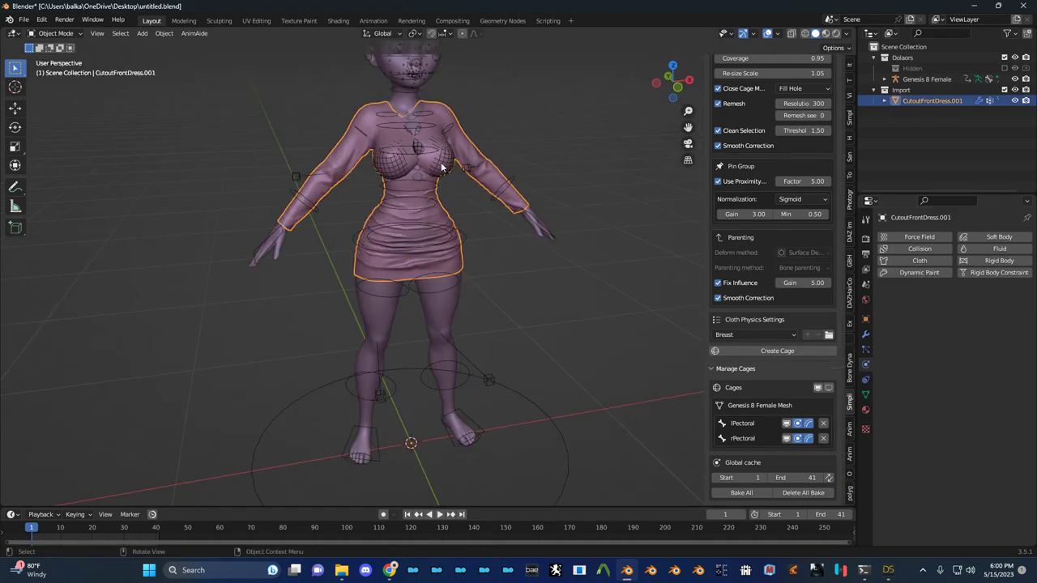
click(443, 166)
scroll(891, 365, down, 6)
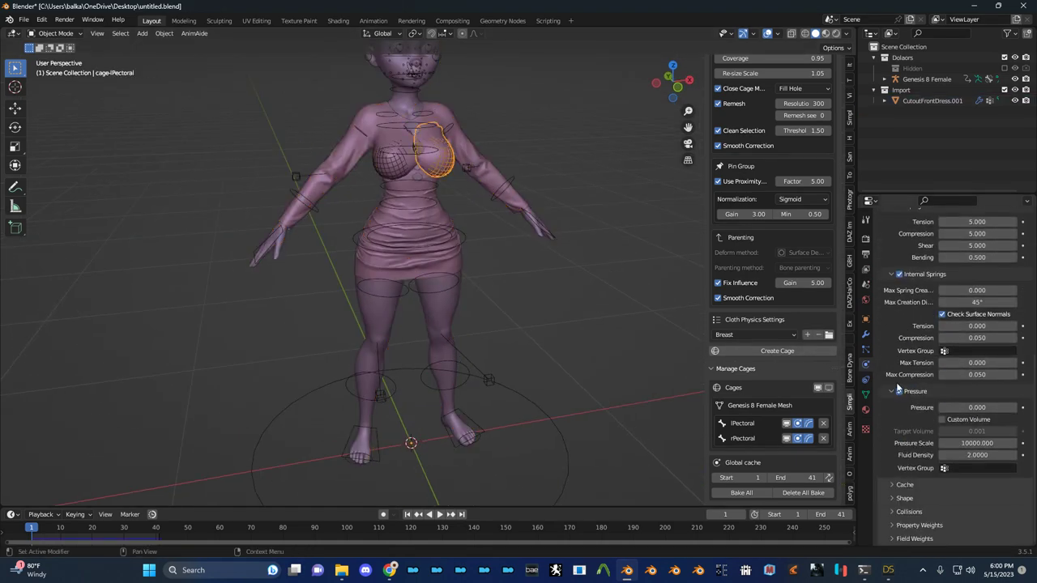
click(892, 484)
scroll(932, 478, down, 3)
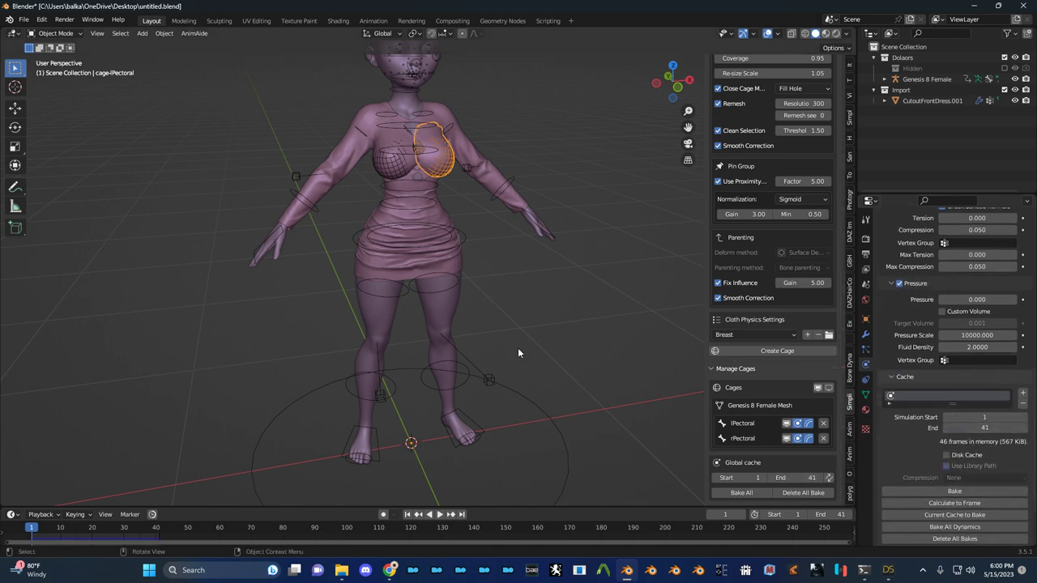
Deselect the cage and play the animation with the chest in close-up to check the breast and dress motion
shift+middle_drag(485, 357, 497, 438)
scroll(497, 438, up, 4)
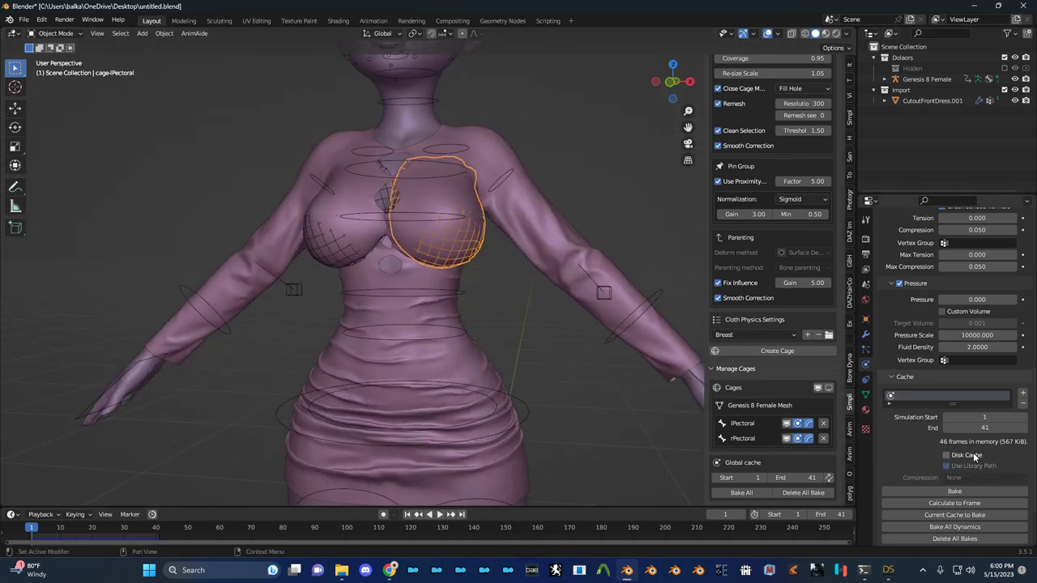
scroll(616, 393, down, 3)
click(566, 394)
scroll(559, 389, up, 5)
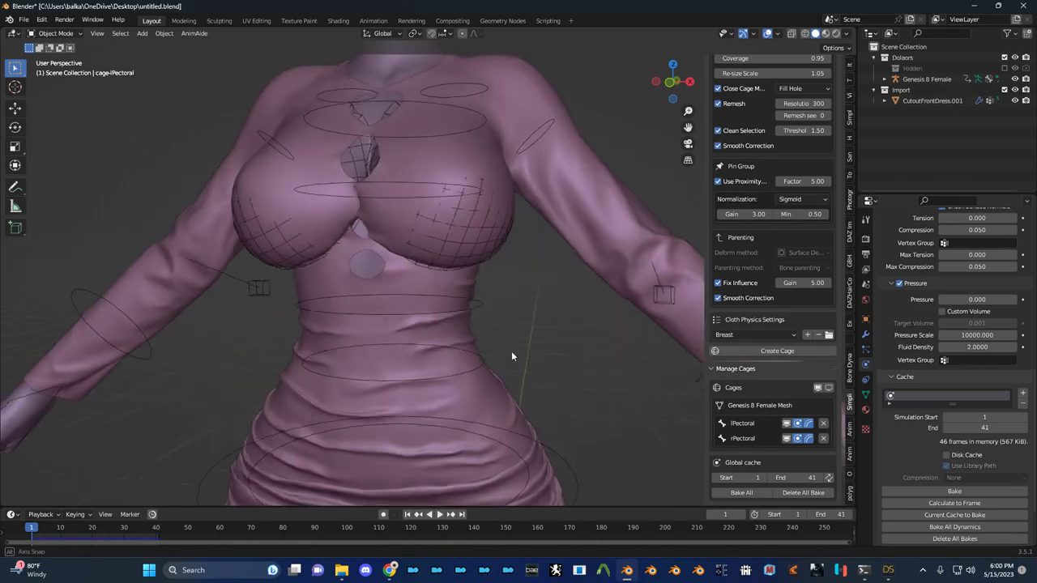
middle_drag(511, 353, 499, 360)
key(space)
scroll(507, 358, down, 3)
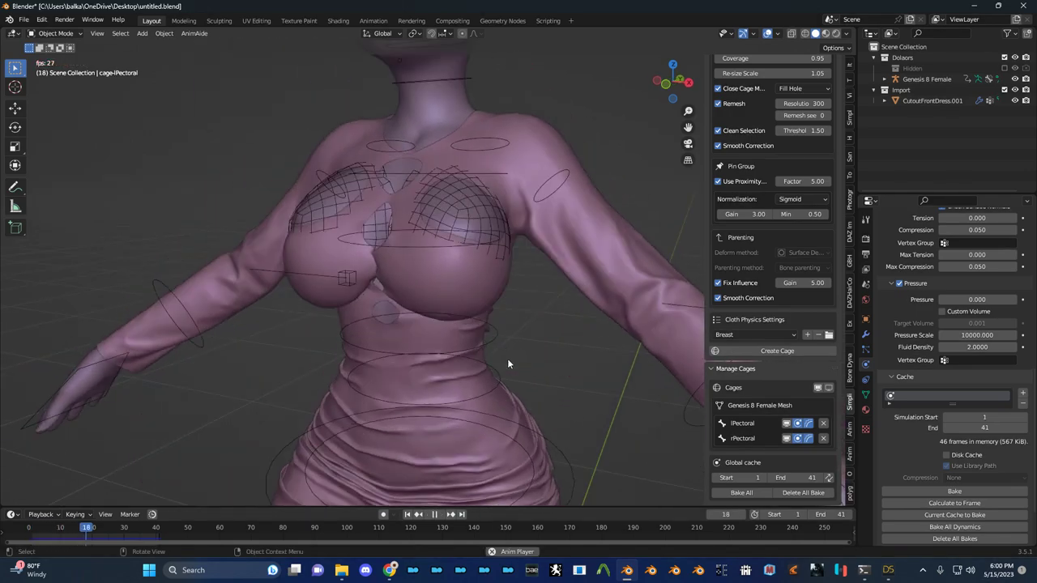
key(space)
Replay the animation from the first frame in a frontal view of the chest and return to frame 1
middle_drag(508, 362, 526, 405)
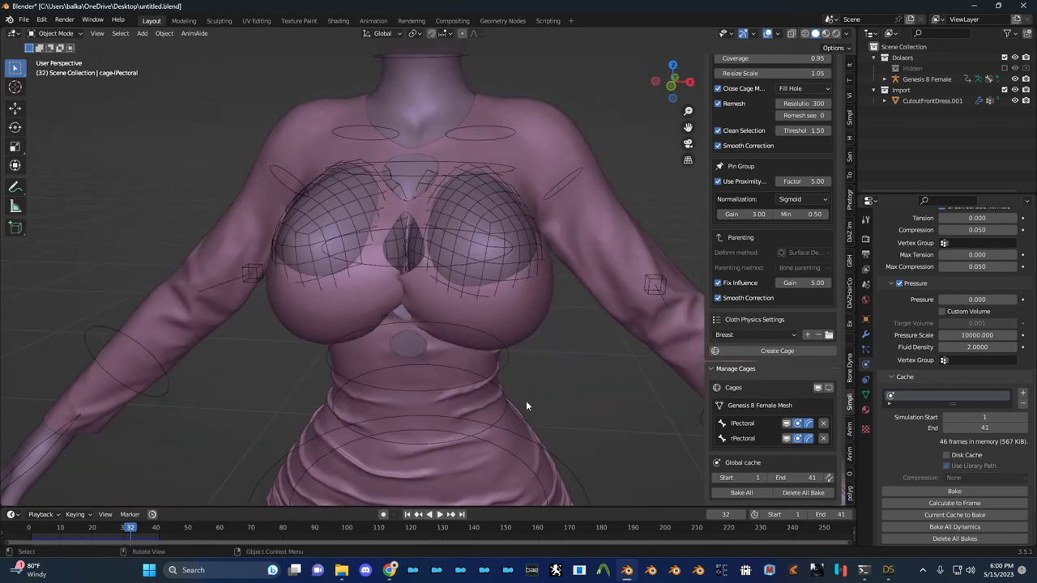
key(shift+Left)
key(space)
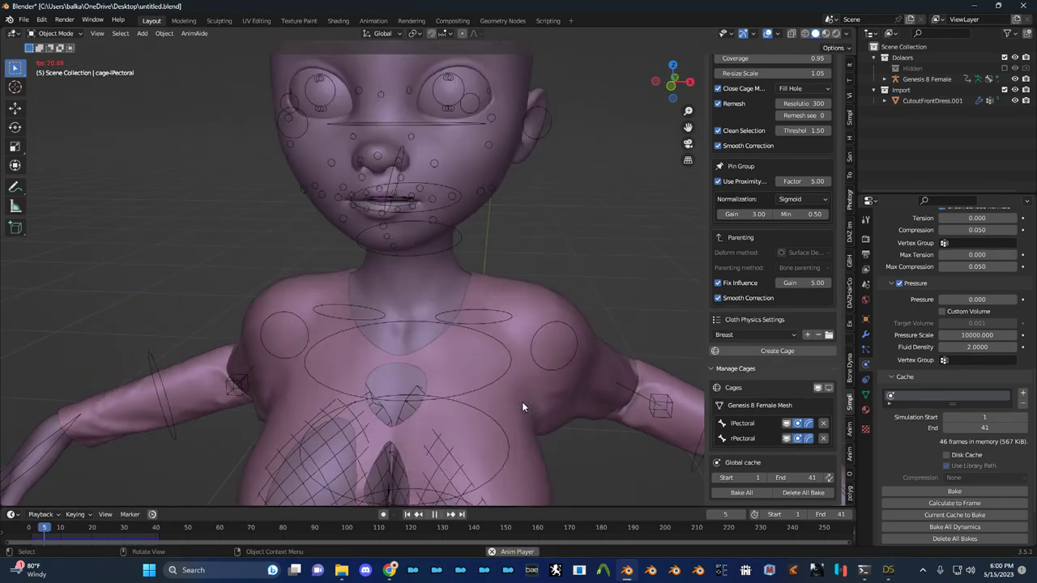
key(space)
alt+scroll(523, 408, up, 10)
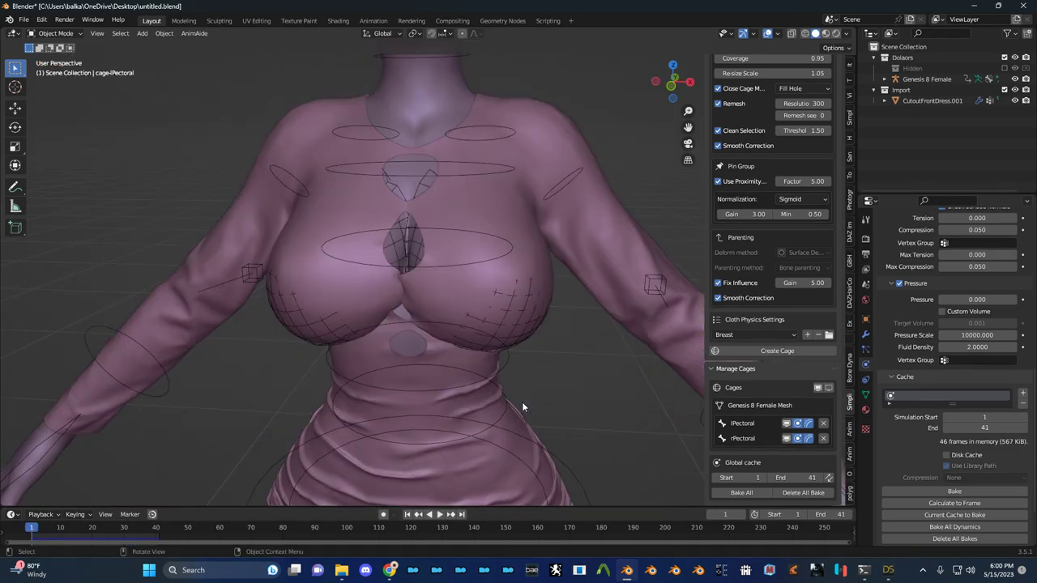
Collapse the Rigging section in the DAZ importer's setup settings and save the Blender file
scroll(853, 350, up, 6)
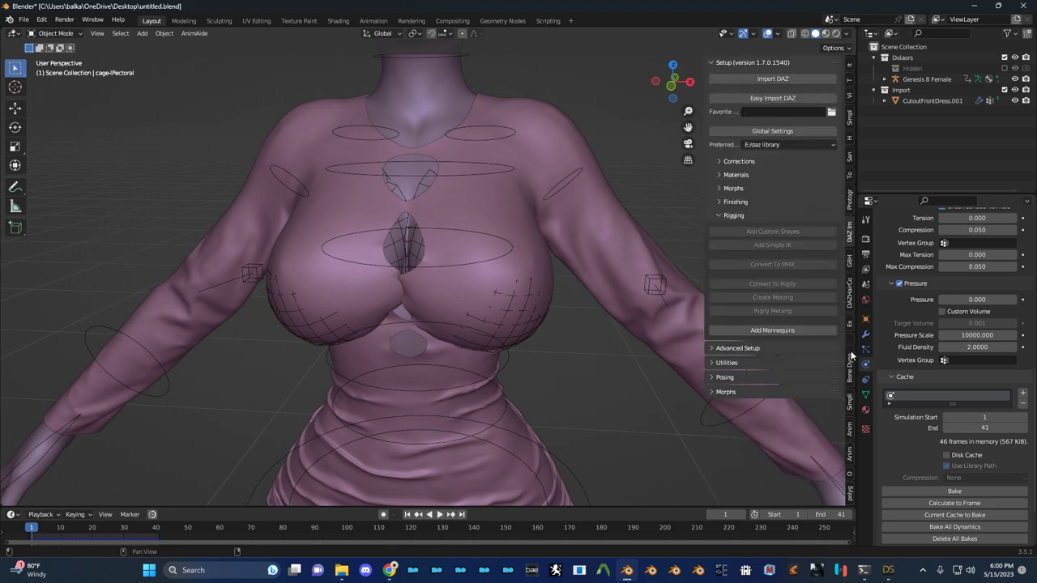
scroll(851, 353, down, 1)
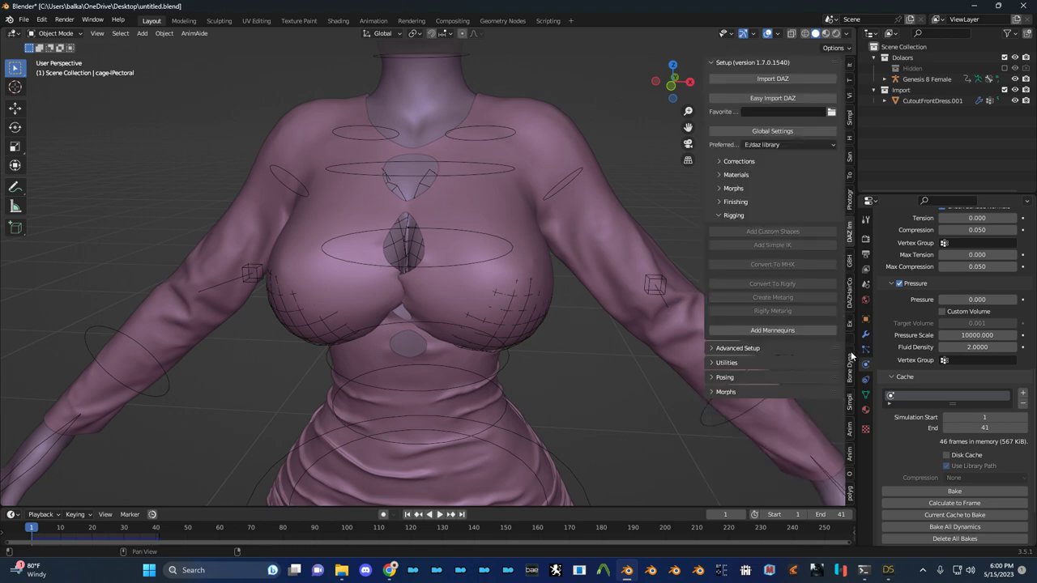
click(724, 214)
scroll(609, 239, down, 5)
middle_drag(456, 246, 687, 182)
scroll(428, 249, up, 3)
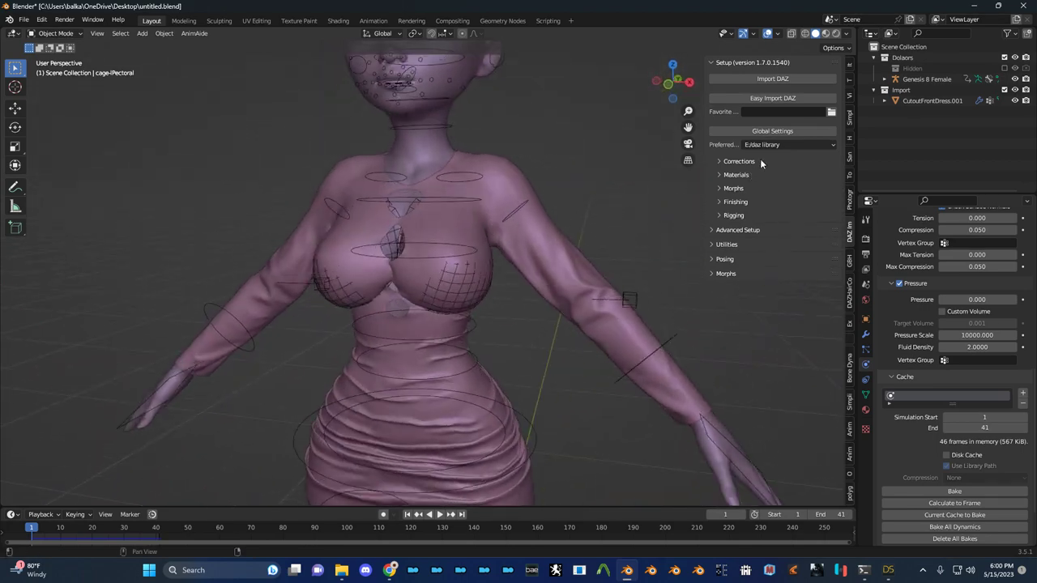
scroll(615, 233, down, 3)
shift+middle_drag(598, 228, 616, 266)
scroll(610, 265, up, 4)
scroll(616, 265, down, 2)
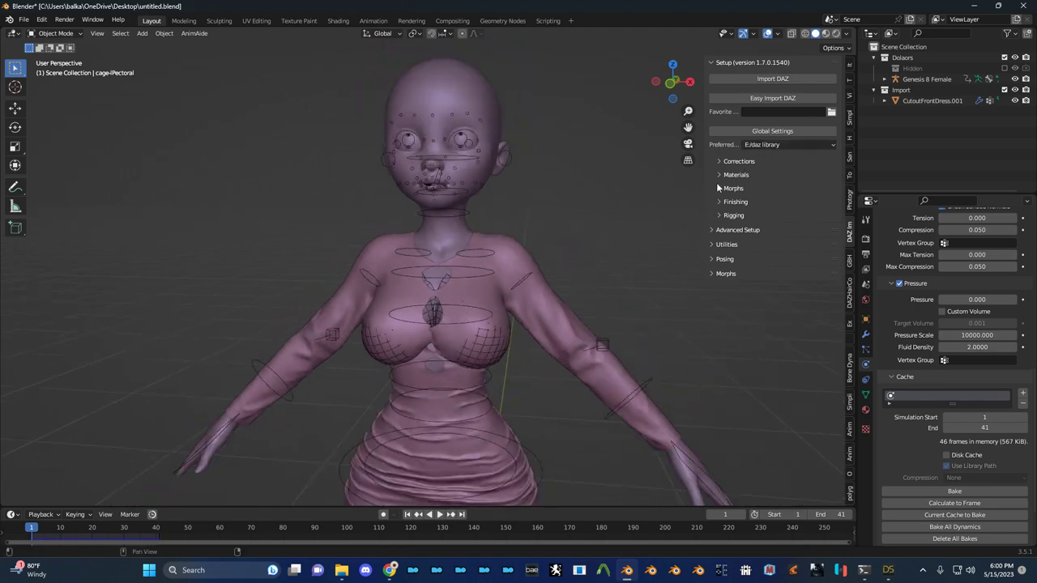
key(alt+Tab)
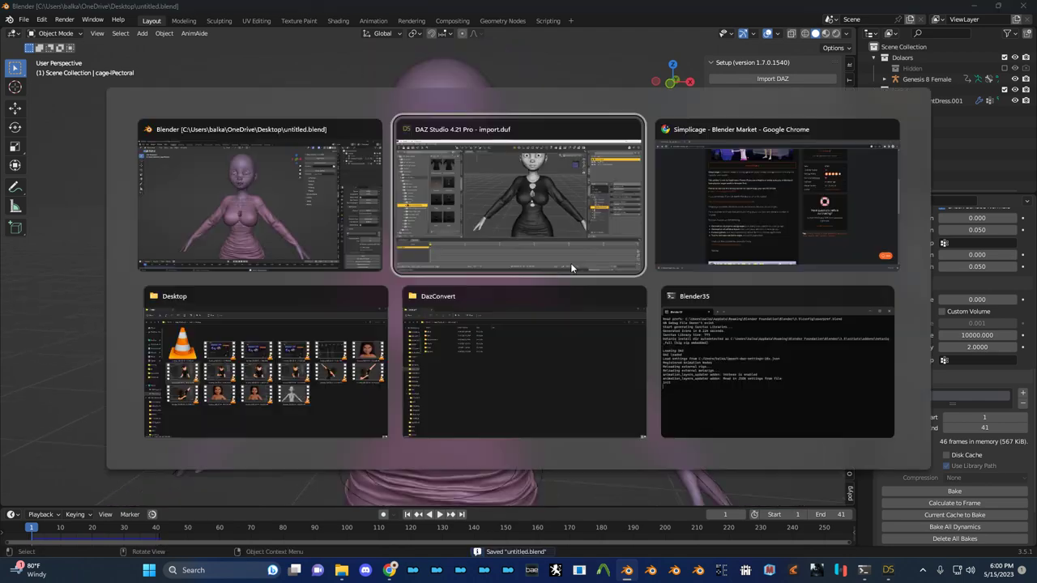
key(alt+Tab)
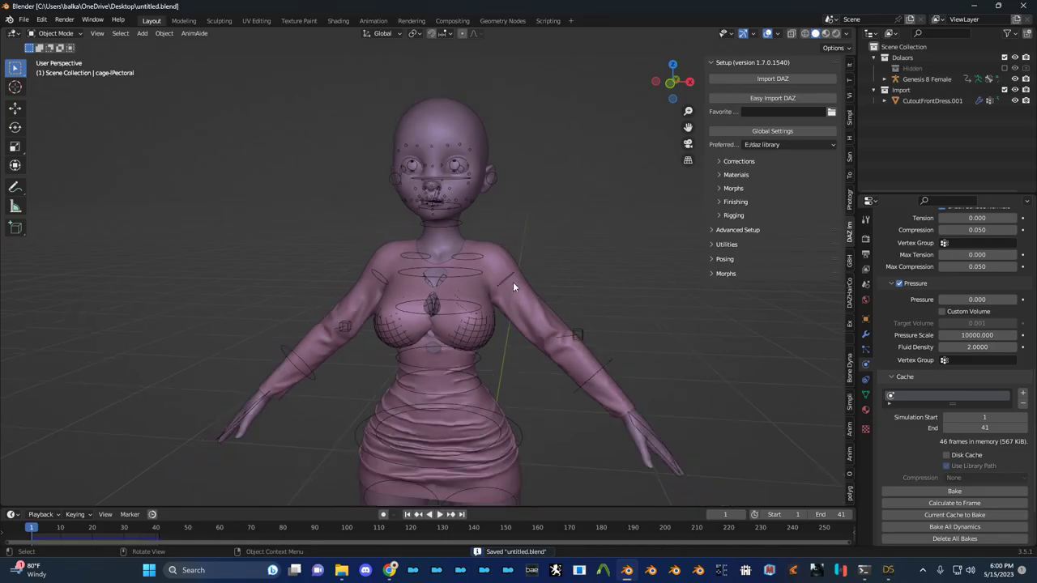
Select the dress and inspect how its front cutouts fit between and below the breasts
scroll(427, 350, up, 4)
scroll(429, 355, up, 3)
middle_drag(425, 291, 448, 257)
scroll(447, 250, down, 5)
click(467, 241)
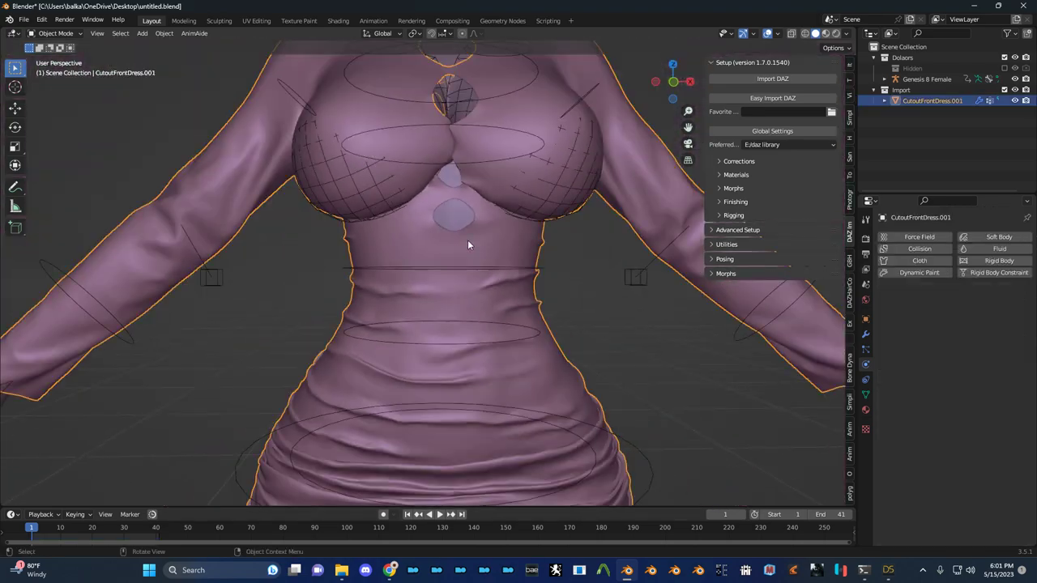
shift+middle_drag(616, 268, 593, 372)
Switch to DAZ Studio and set the mesh smoothing iterations of CutoutFrontDress to 20
key(alt+Tab)
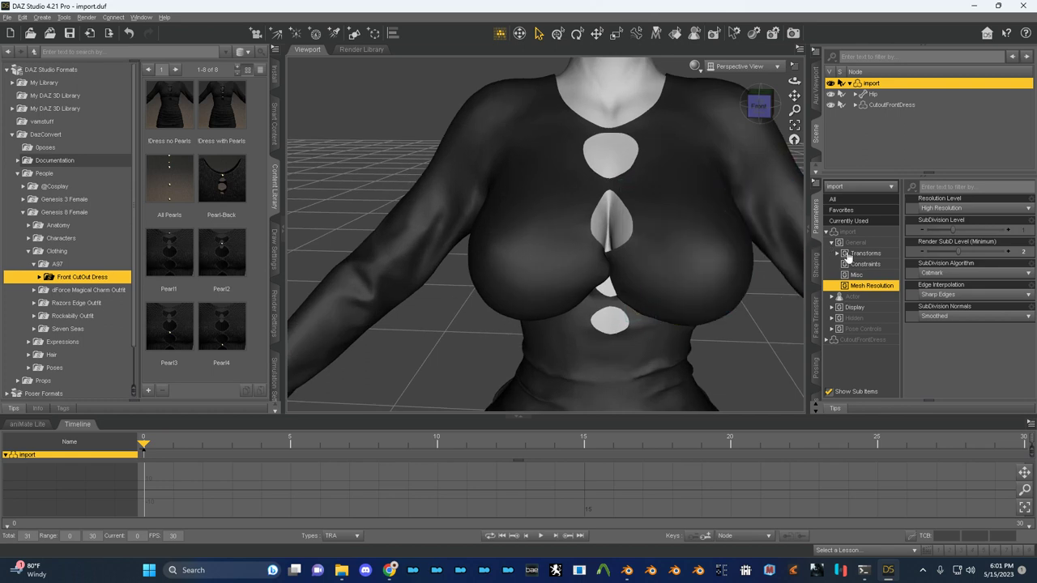
click(891, 105)
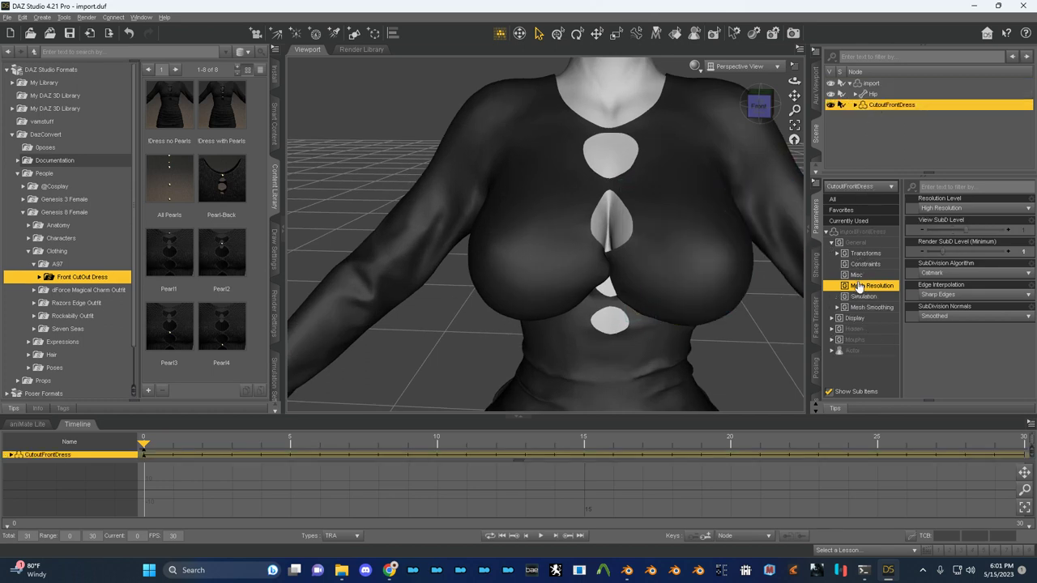
click(872, 308)
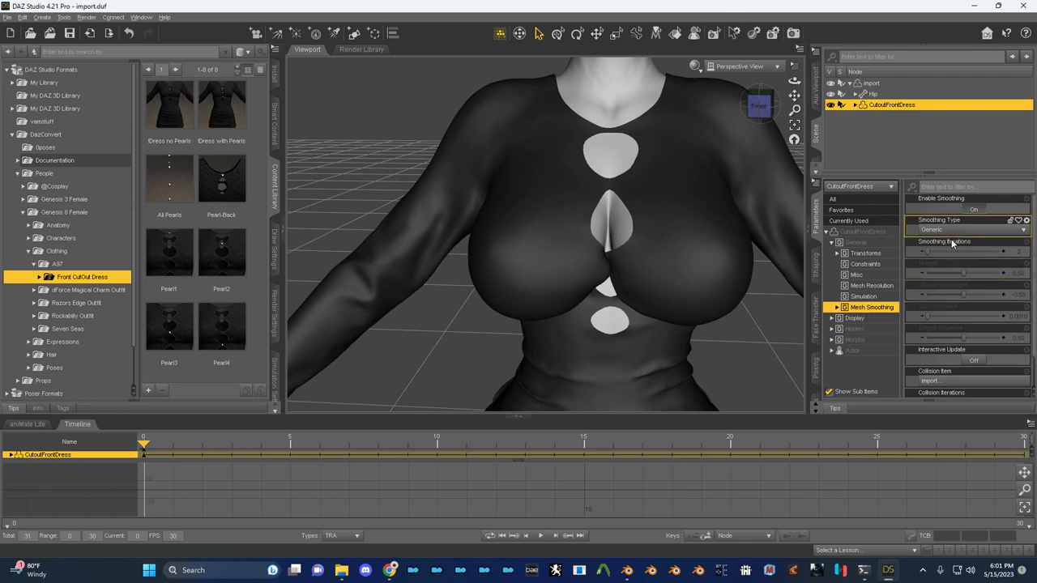
double_click(1018, 253)
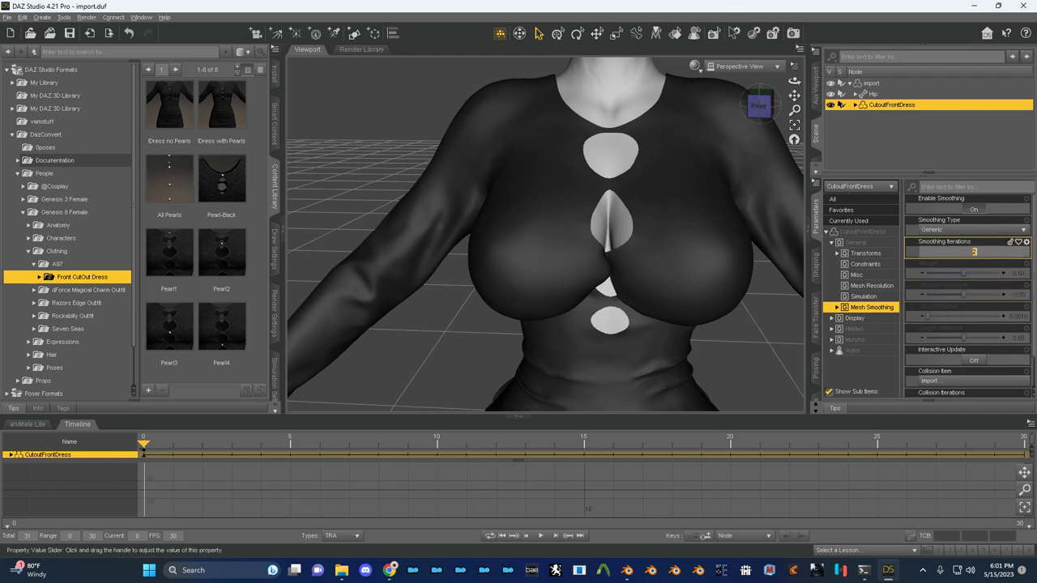
click(1019, 253)
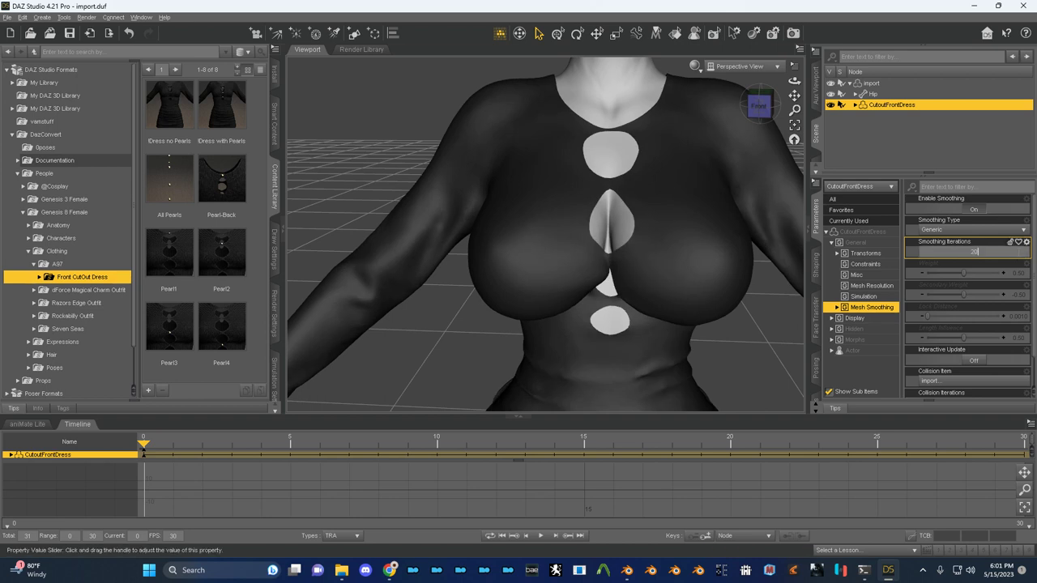
key(Return)
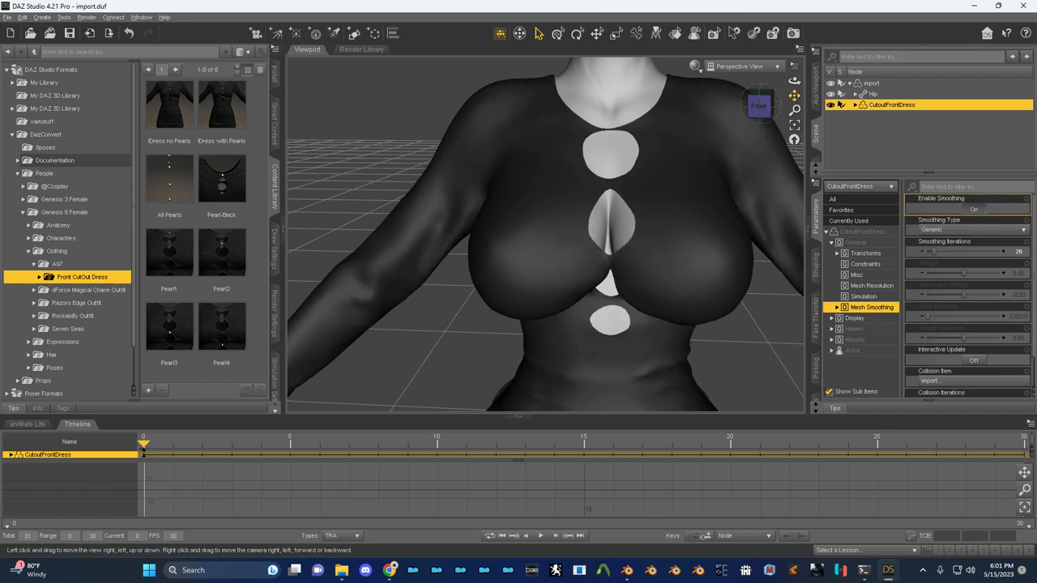
Examine the dress cutouts up close and try 30 smoothing iterations on the dress
drag(794, 96, 767, 115)
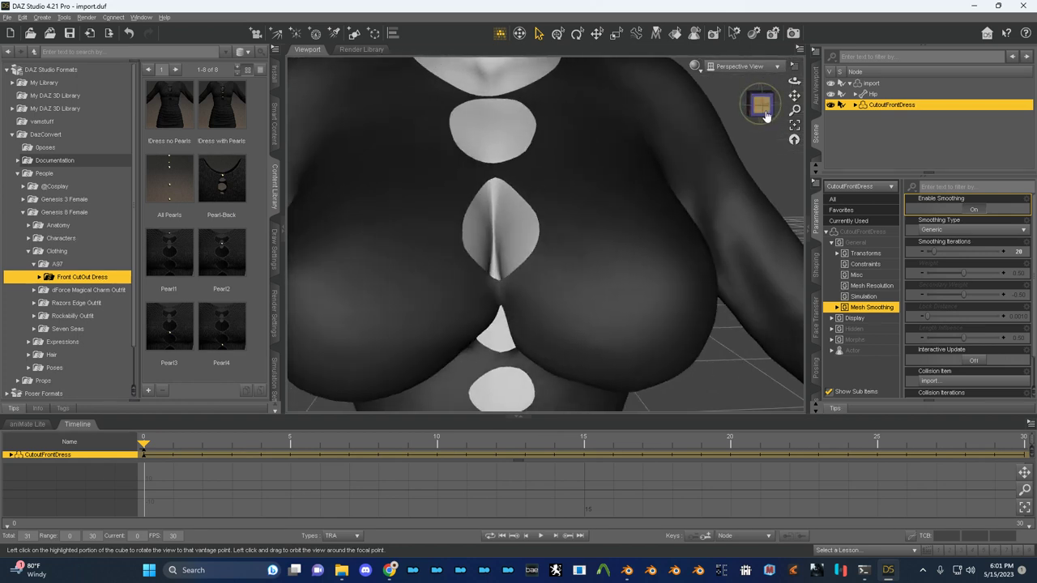
scroll(766, 115, up, 3)
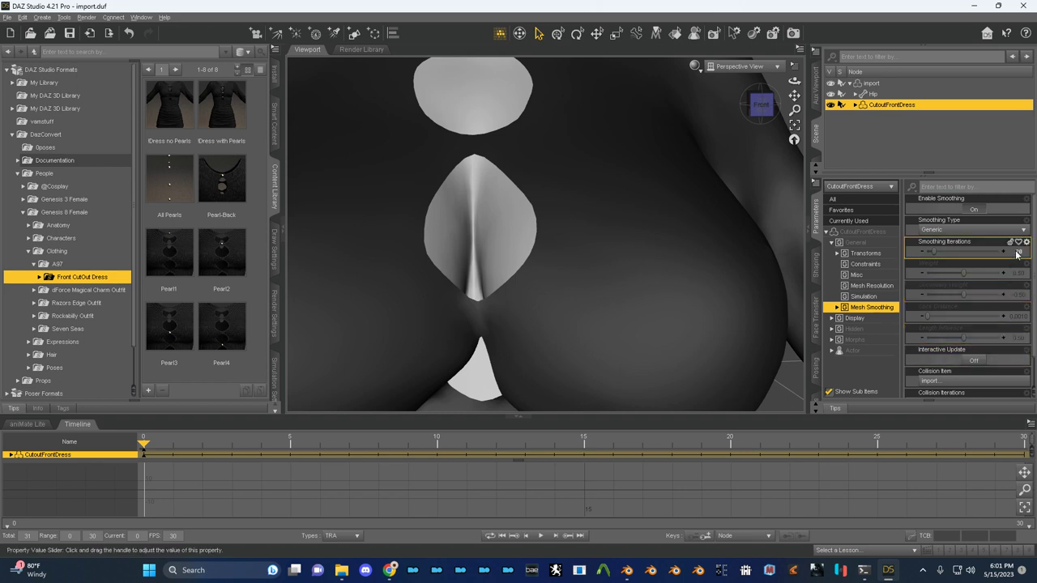
click(1017, 254)
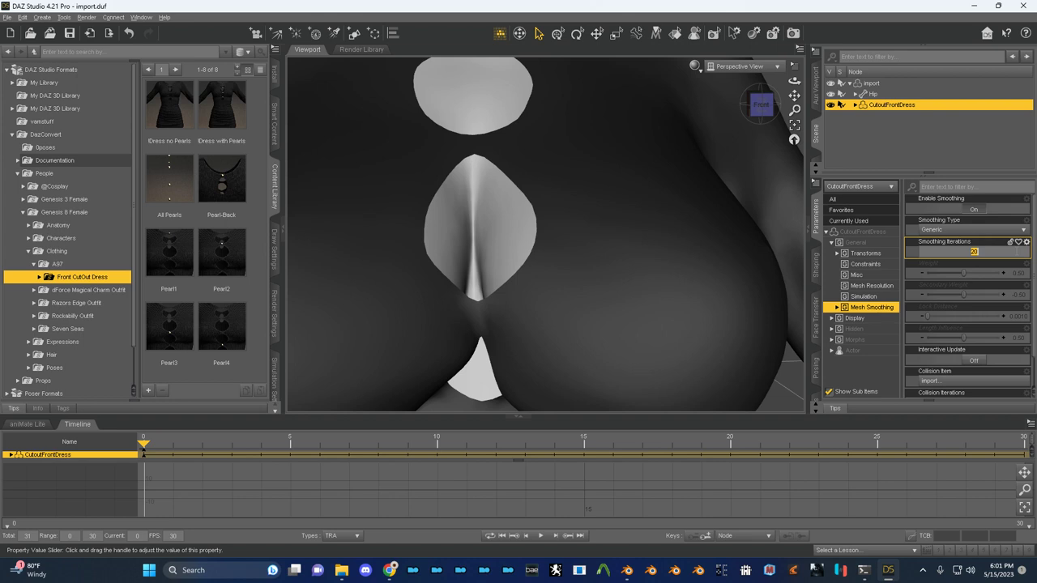
text(30)
key(Return)
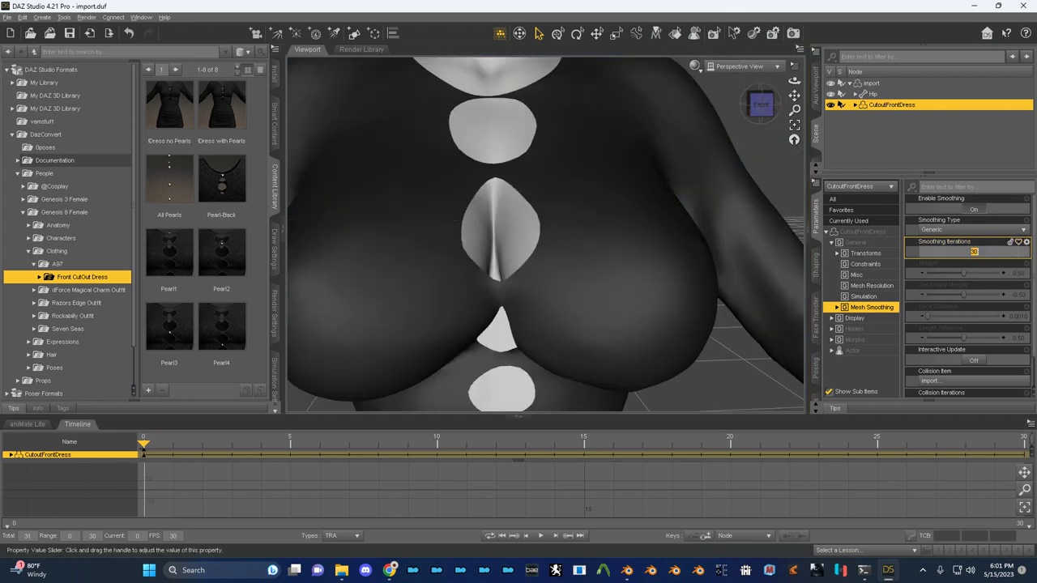
Set the dress's smoothing iterations back to 20 and switch back to Blender
click(1017, 254)
text(20)
key(Return)
key(alt+Tab)
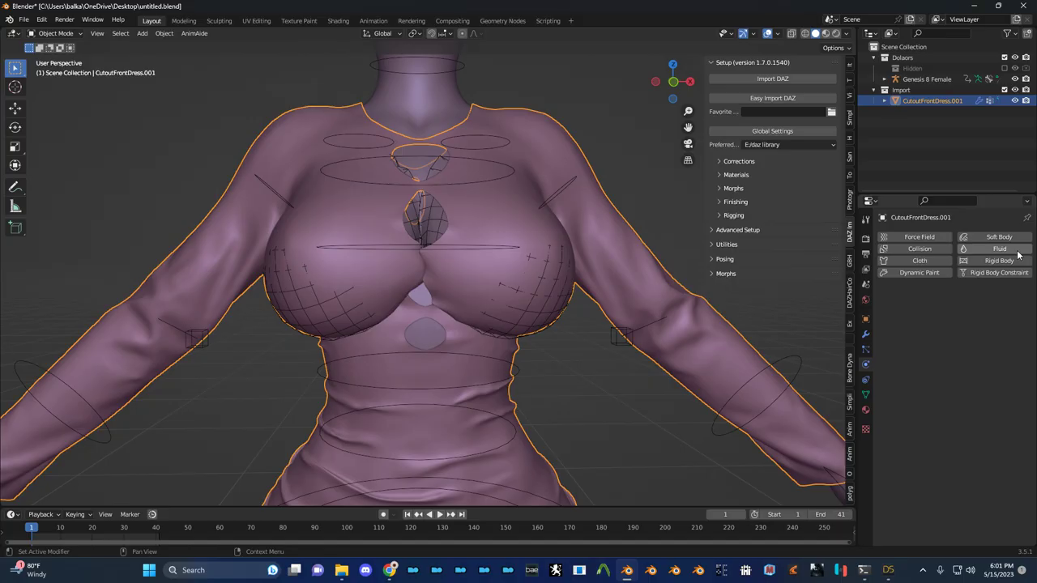
Switch to DAZ Studio and hide the import figure, leaving only CutoutFrontDress visible and selected
middle_drag(559, 332, 578, 410)
click(578, 379)
key(alt+Tab)
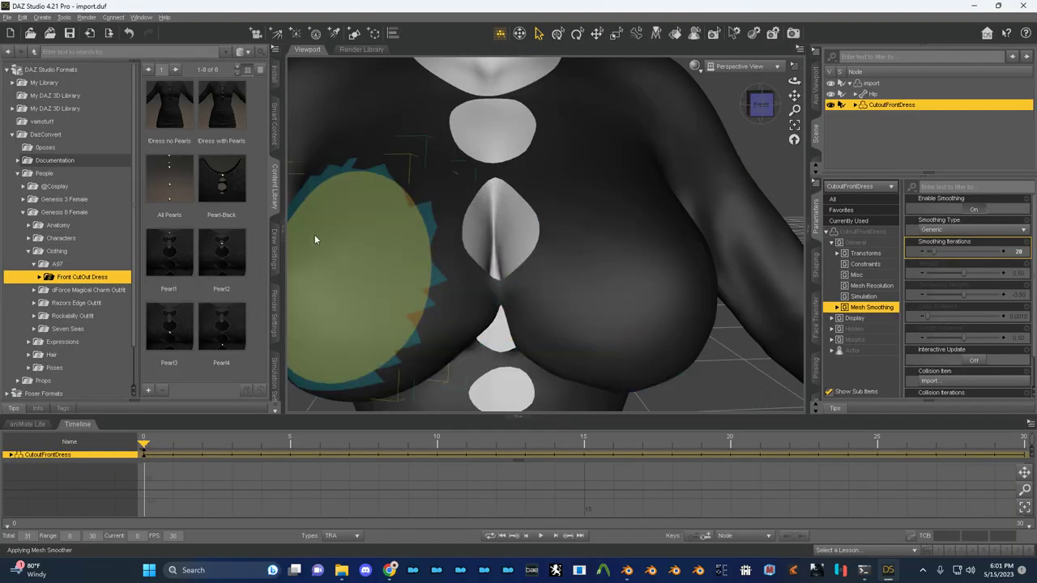
click(833, 94)
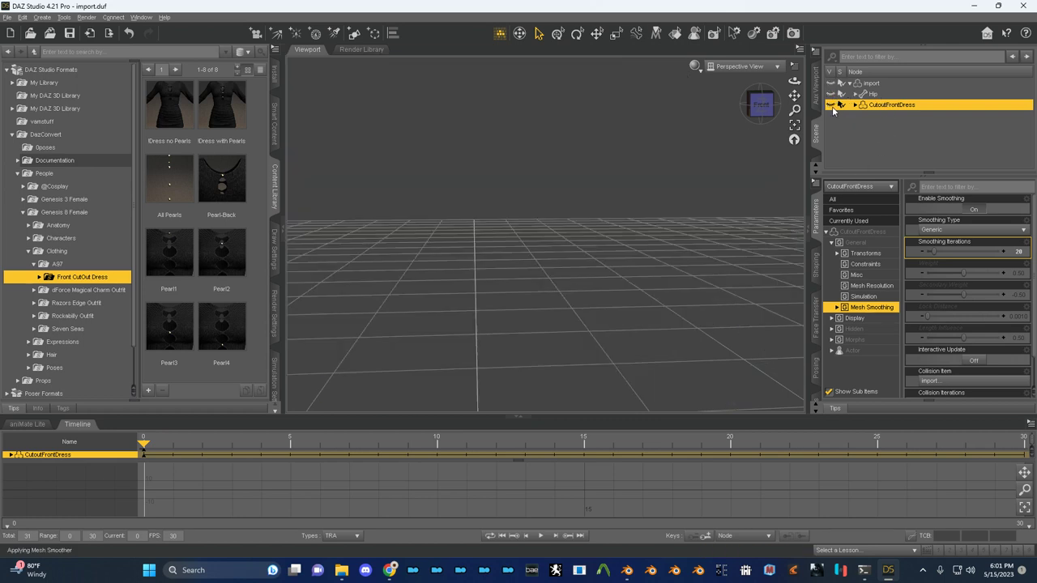
click(832, 107)
click(855, 139)
mouse_move(762, 104)
mouse_down()
mouse_move(750, 107)
mouse_move(770, 104)
mouse_move(765, 115)
mouse_move(762, 105)
mouse_up()
click(891, 105)
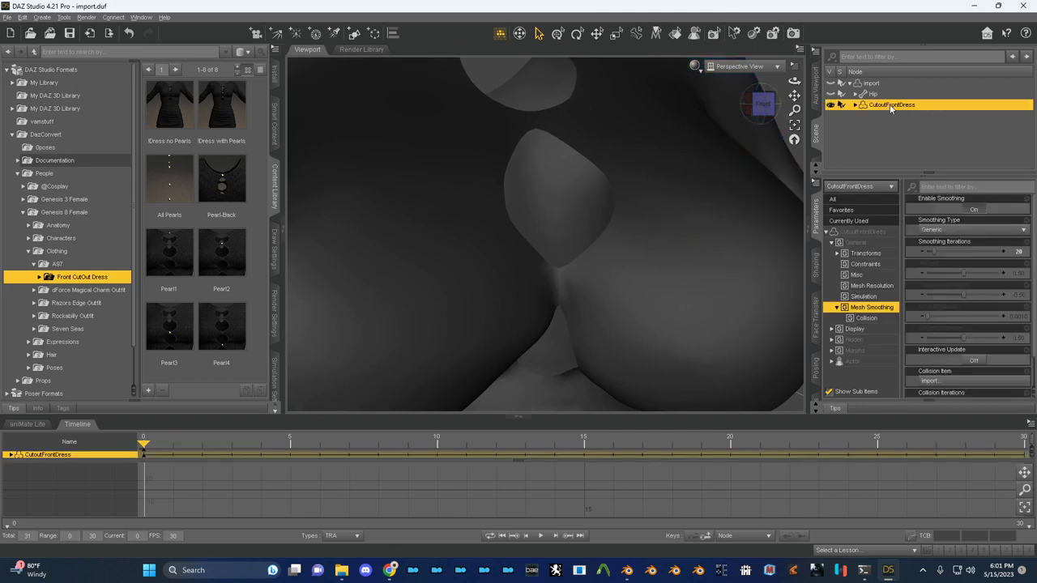
Set the CutoutFrontDress mesh resolution level to Base
click(873, 286)
click(944, 209)
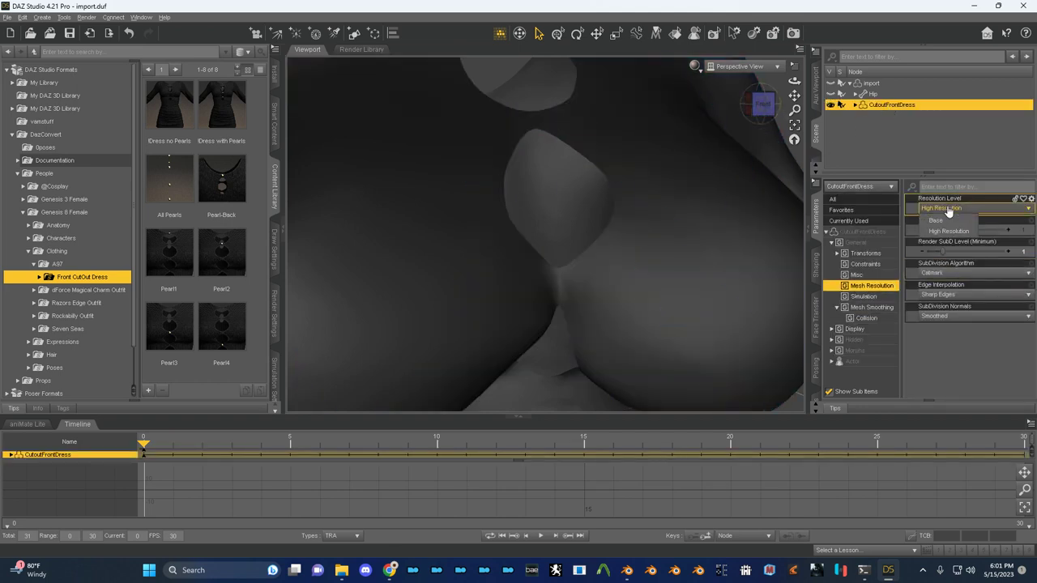
click(944, 220)
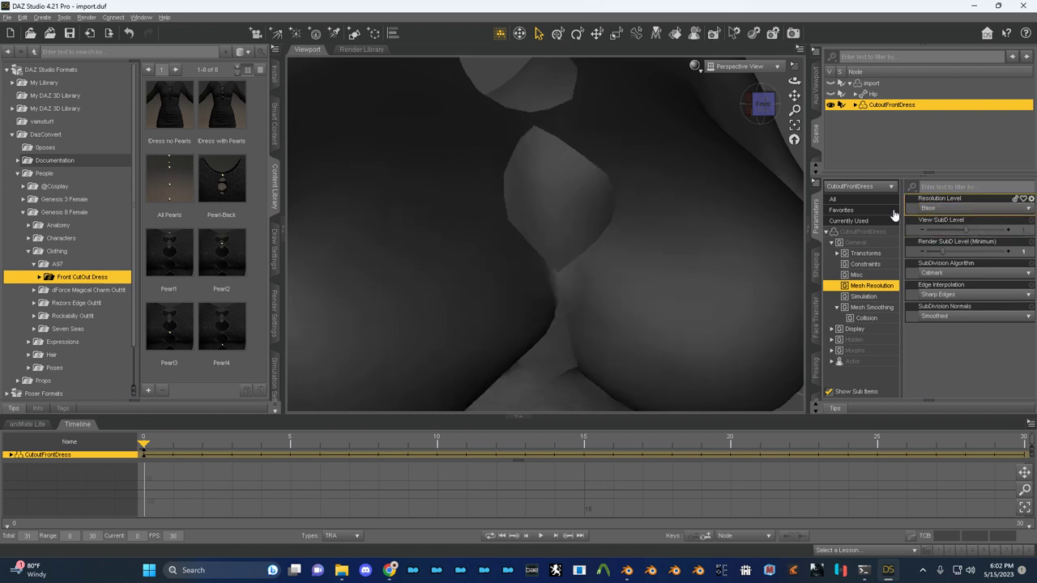
Export the dress as a Wavefront OBJ over the existing shirtsmoothed.obj on the Desktop, accepting the Custom export options
key(ctrl+e)
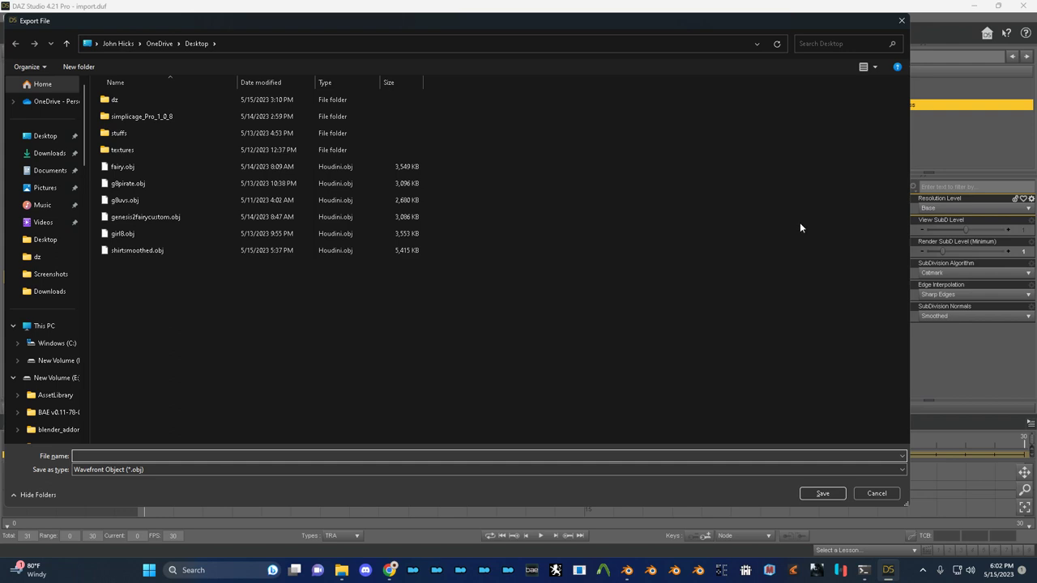
double_click(134, 251)
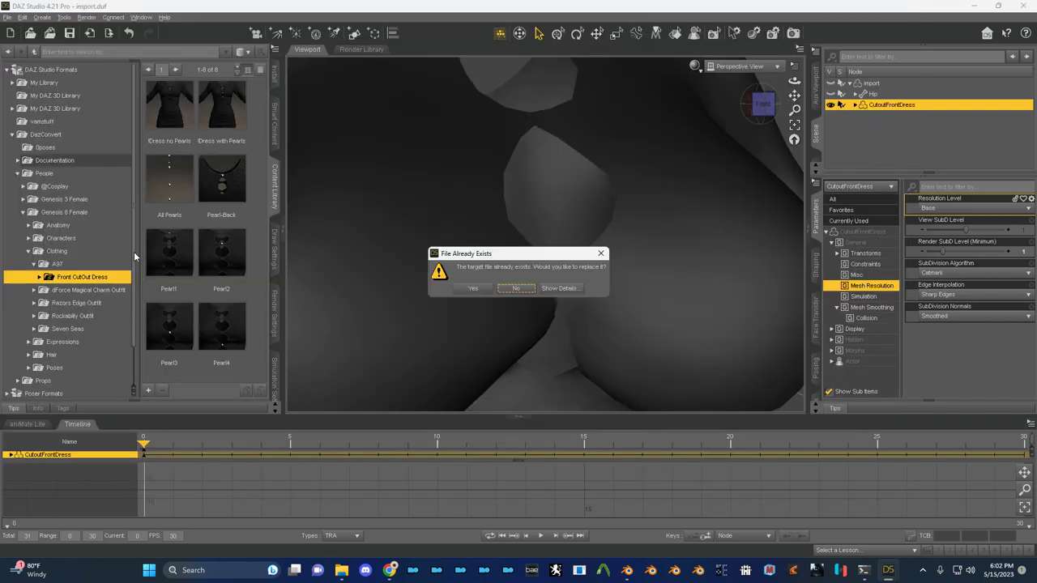
click(465, 288)
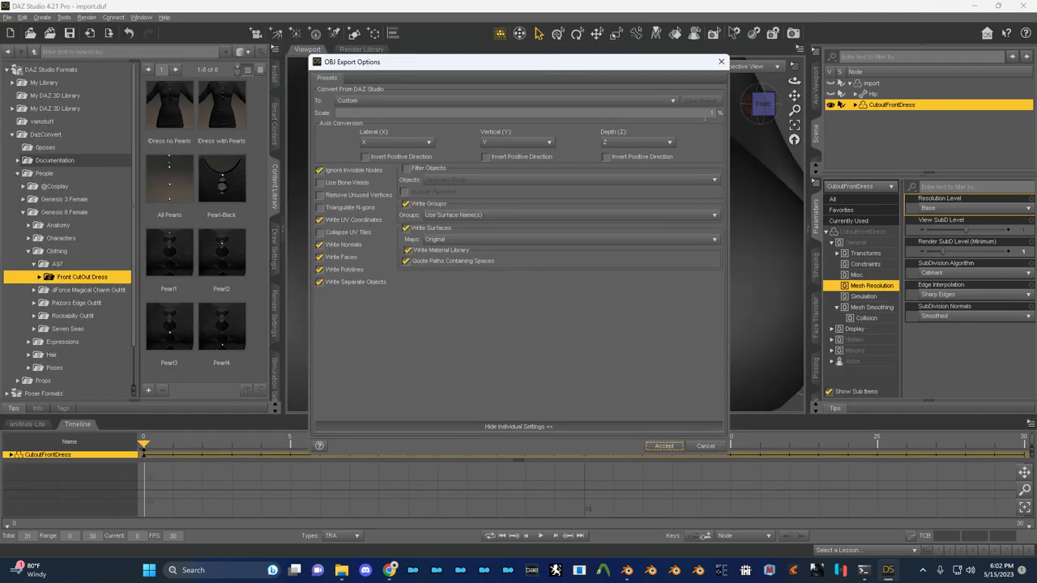
click(663, 447)
Switch to Blender, hide the character and dress, and import shirtsmoothed.obj with Keep Vert Order and Poly Groups on
key(alt+Tab)
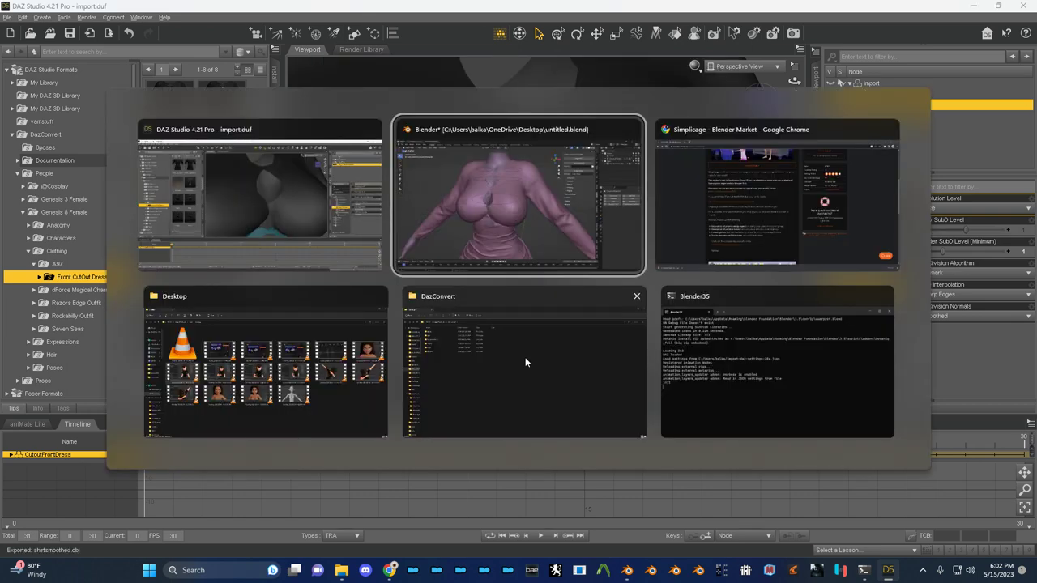
scroll(565, 354, down, 6)
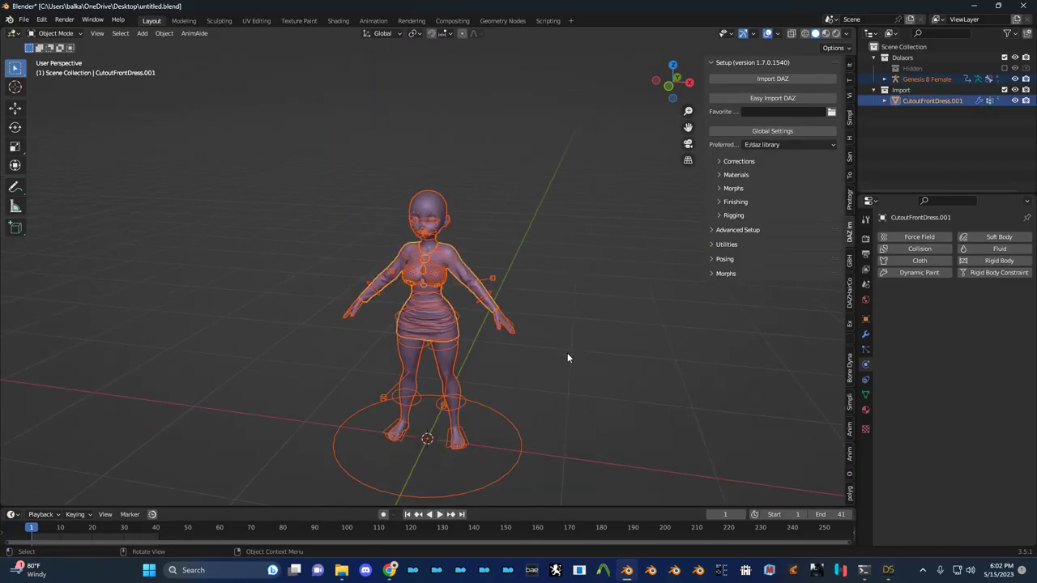
key(h)
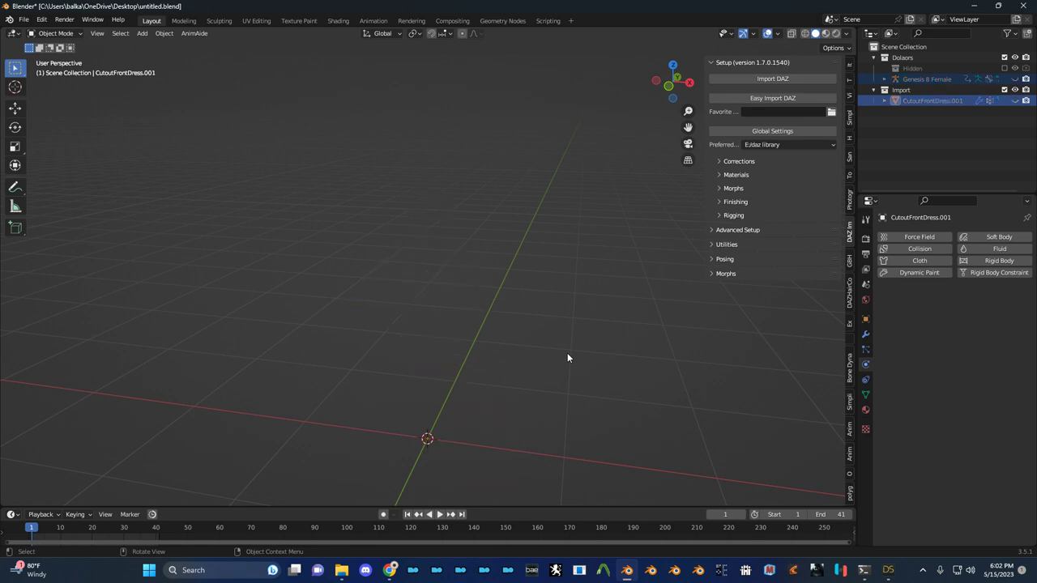
right_click(567, 354)
click(557, 395)
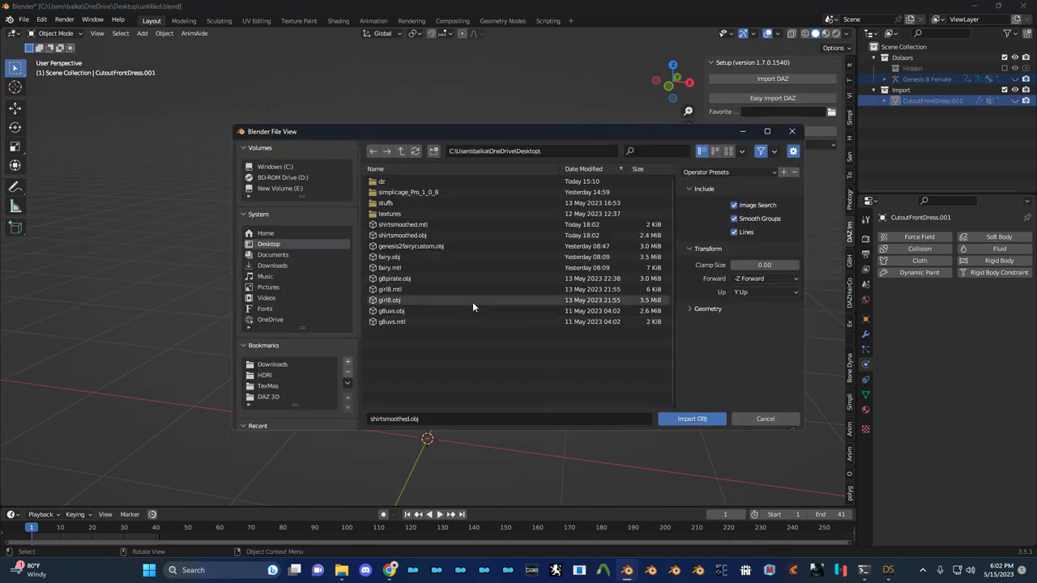
click(705, 309)
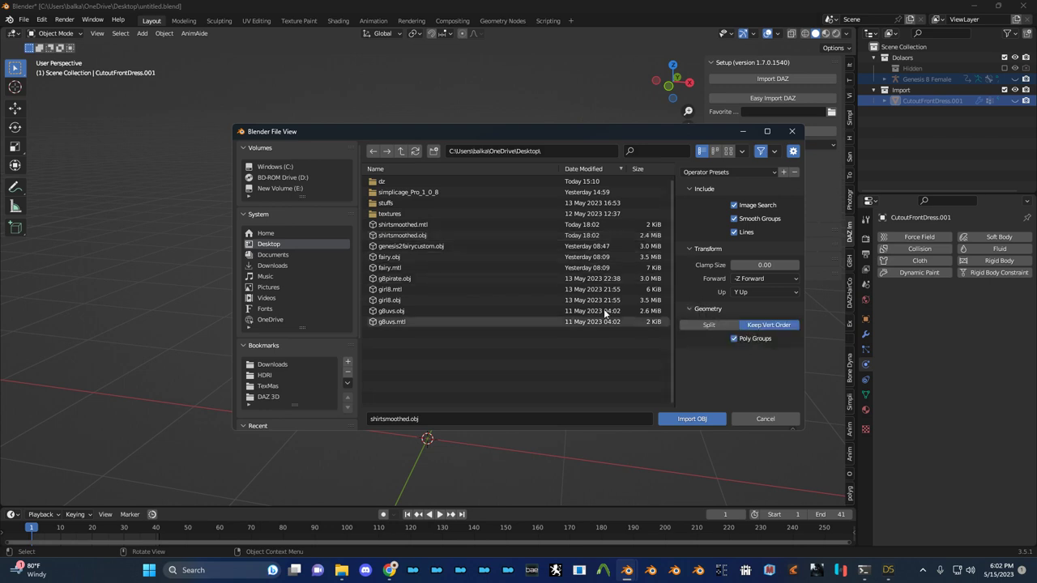
double_click(403, 235)
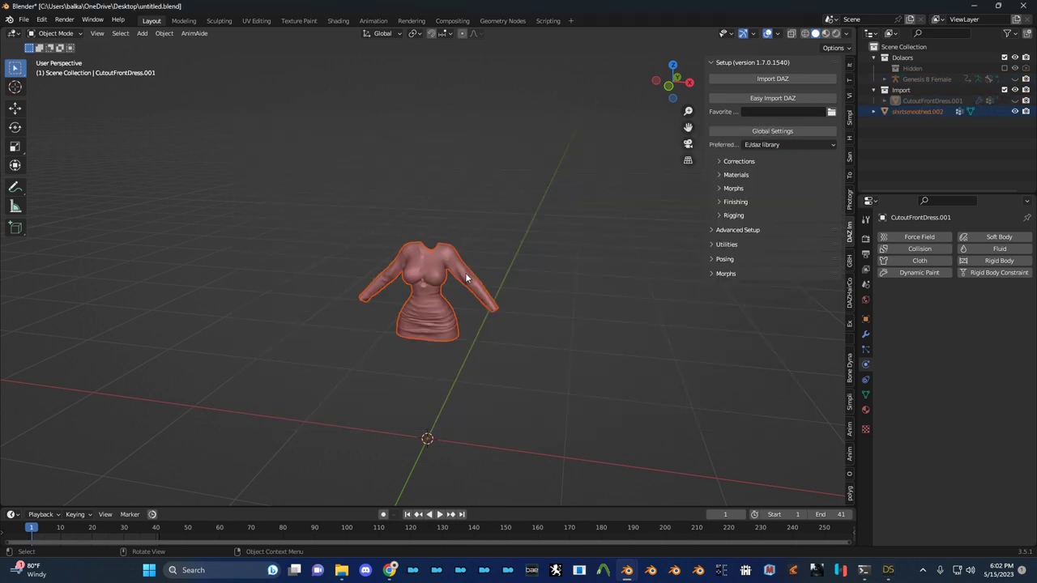
Inspect the imported dress's front cutouts up close and examine its mesh in Edit Mode
click(548, 289)
scroll(547, 289, up, 8)
middle_drag(476, 288, 464, 263)
scroll(529, 259, up, 6)
click(438, 262)
scroll(440, 261, down, 8)
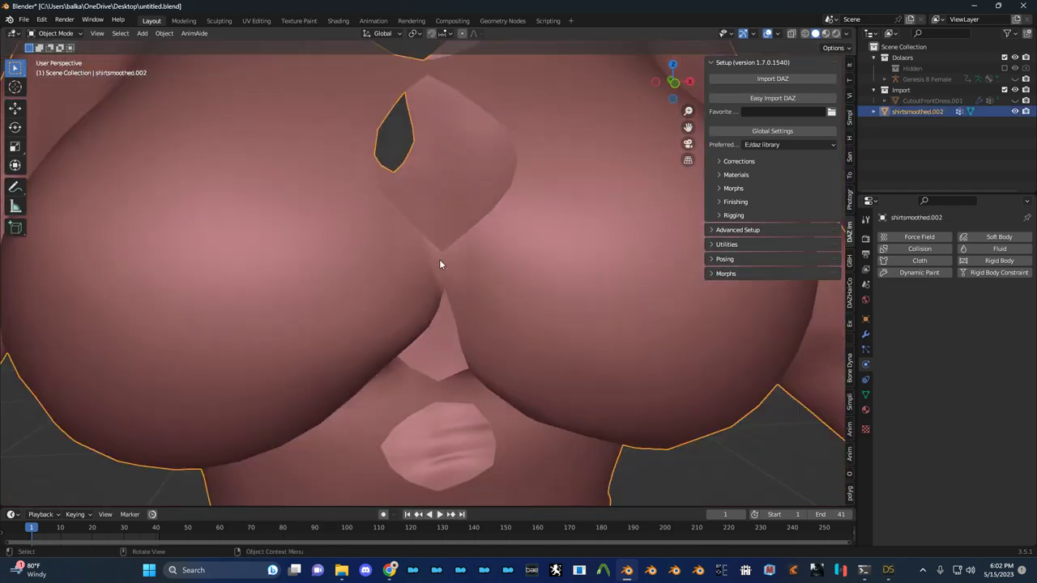
key(Tab)
key(alt+a)
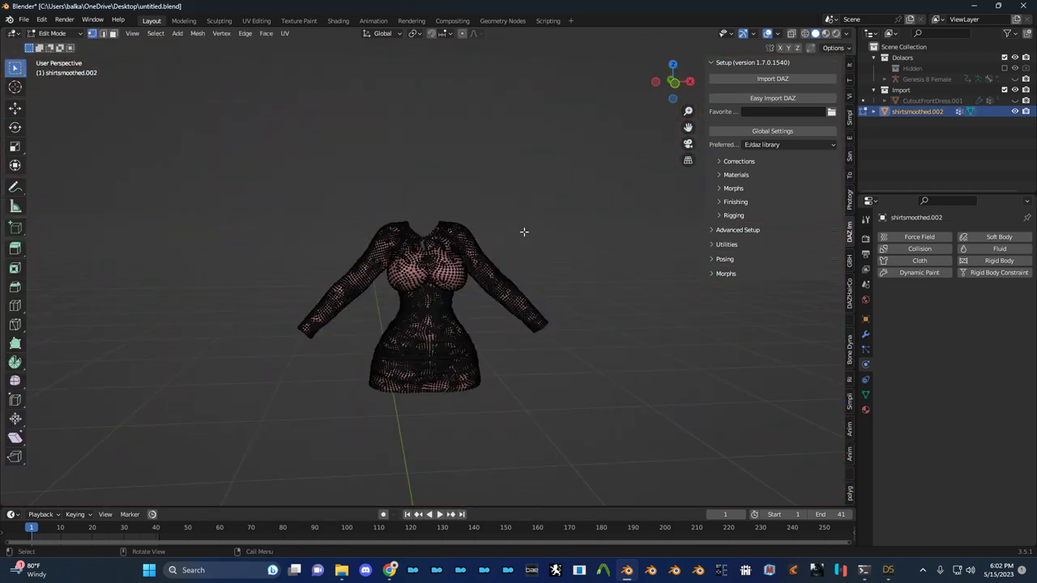
scroll(466, 246, up, 7)
middle_drag(523, 235, 331, 117)
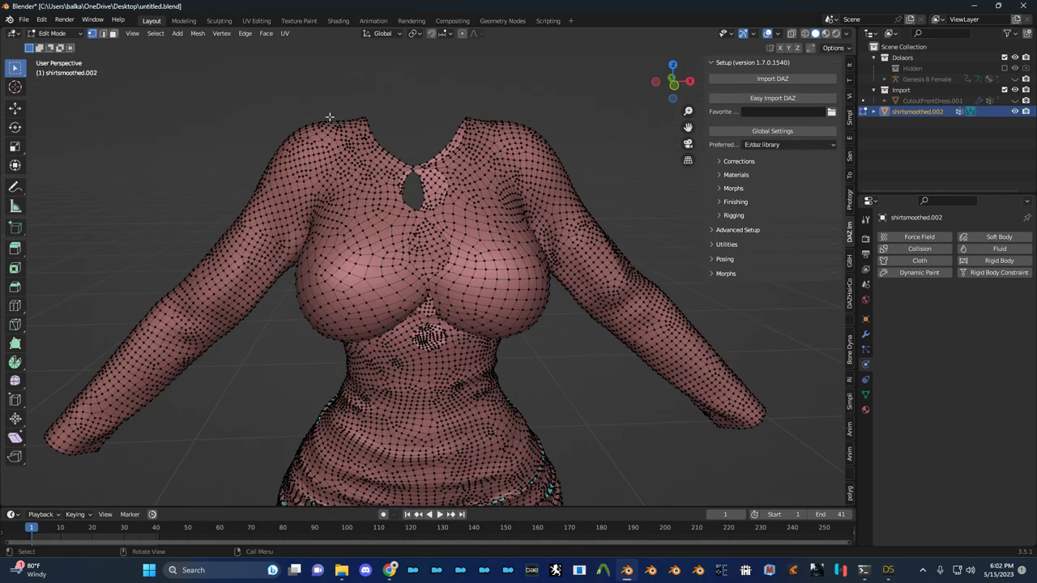
Select the geometry assigned to the Dress.002 and Sleeves.002 materials, clear the selection and return to Object Mode
click(866, 408)
scroll(469, 241, down, 5)
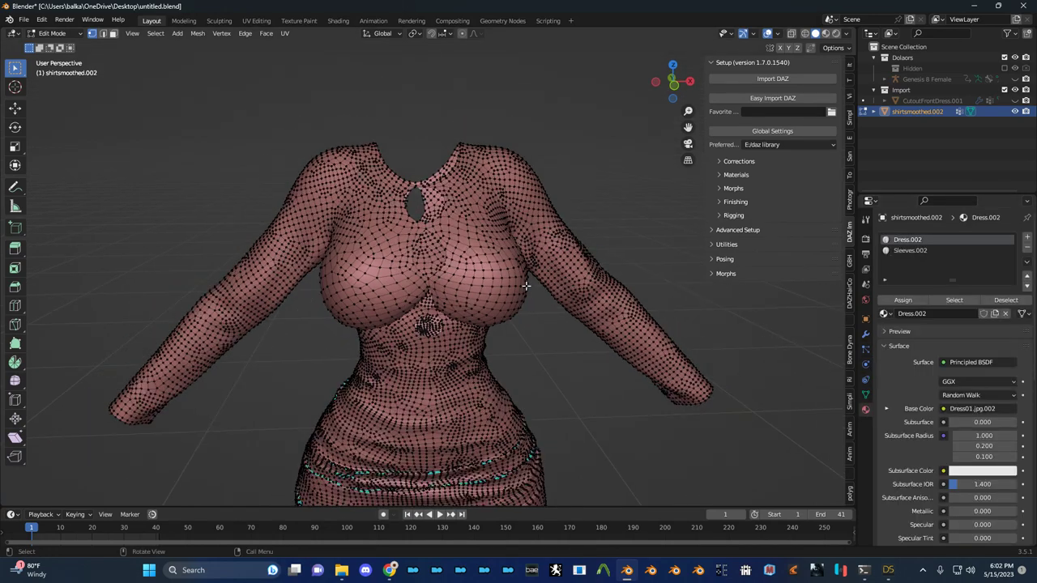
scroll(451, 260, up, 3)
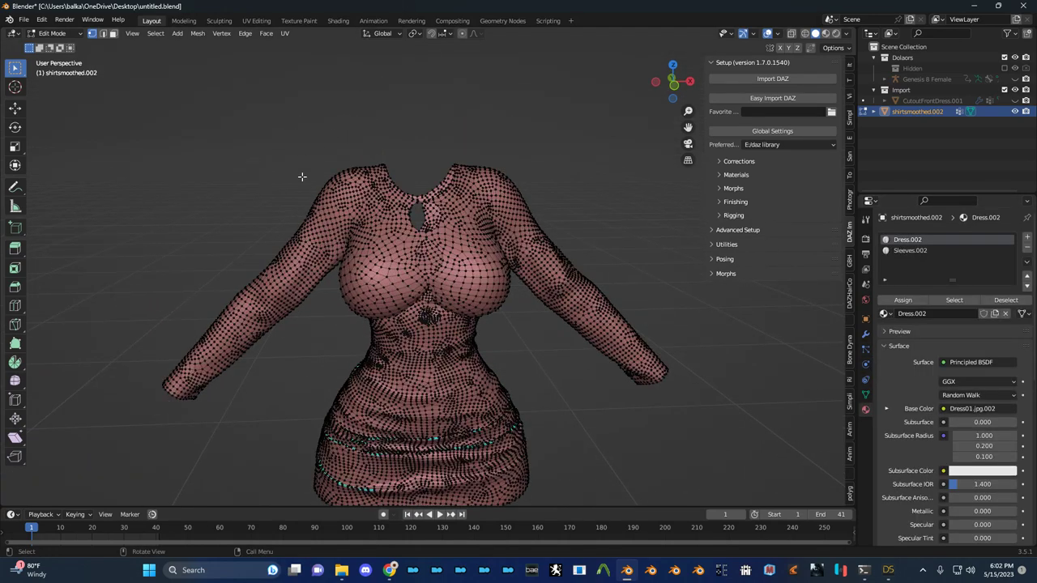
middle_drag(418, 124, 514, 204)
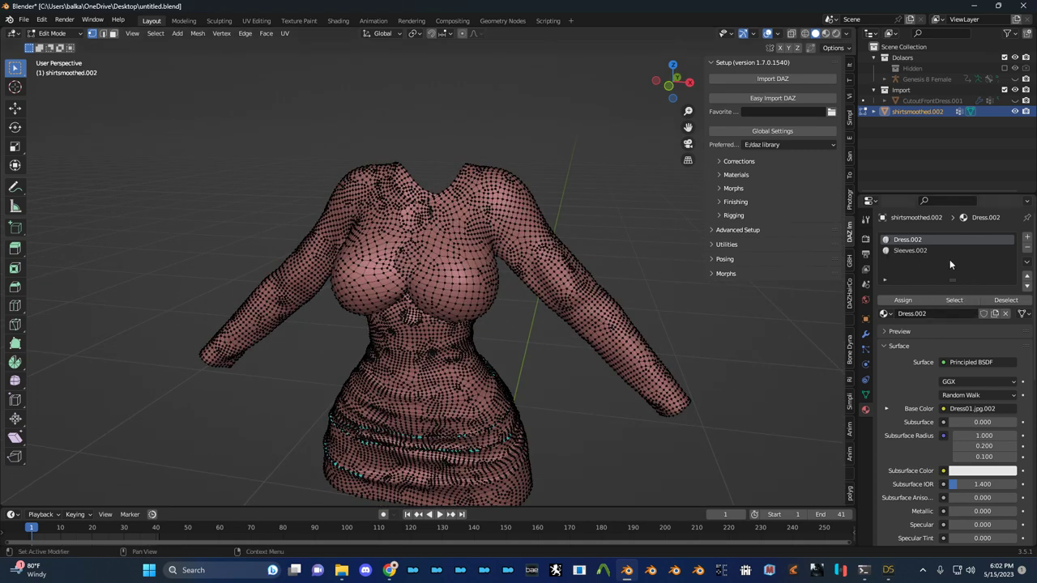
click(955, 301)
click(910, 251)
click(960, 301)
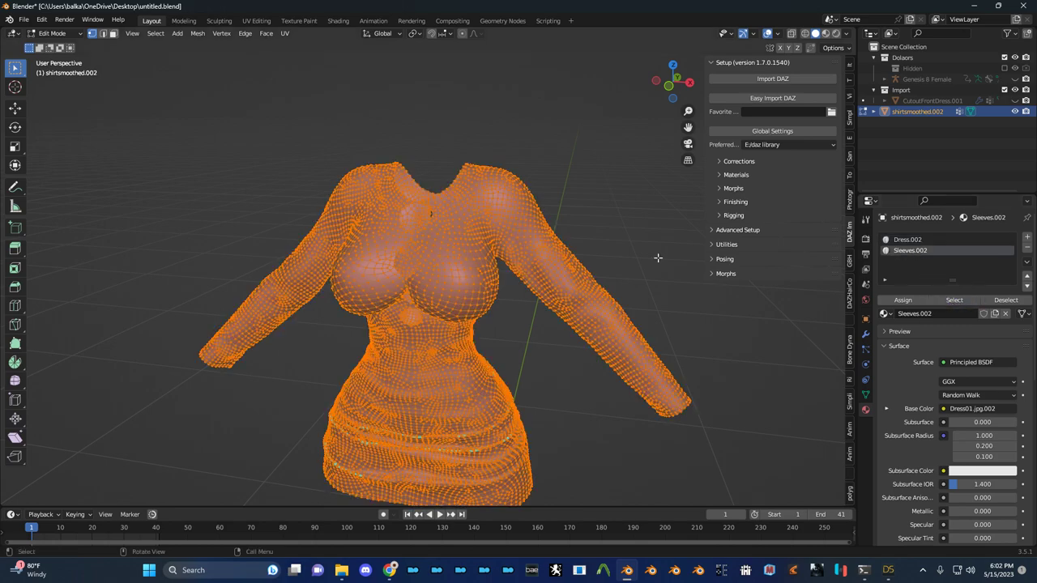
key(alt+a)
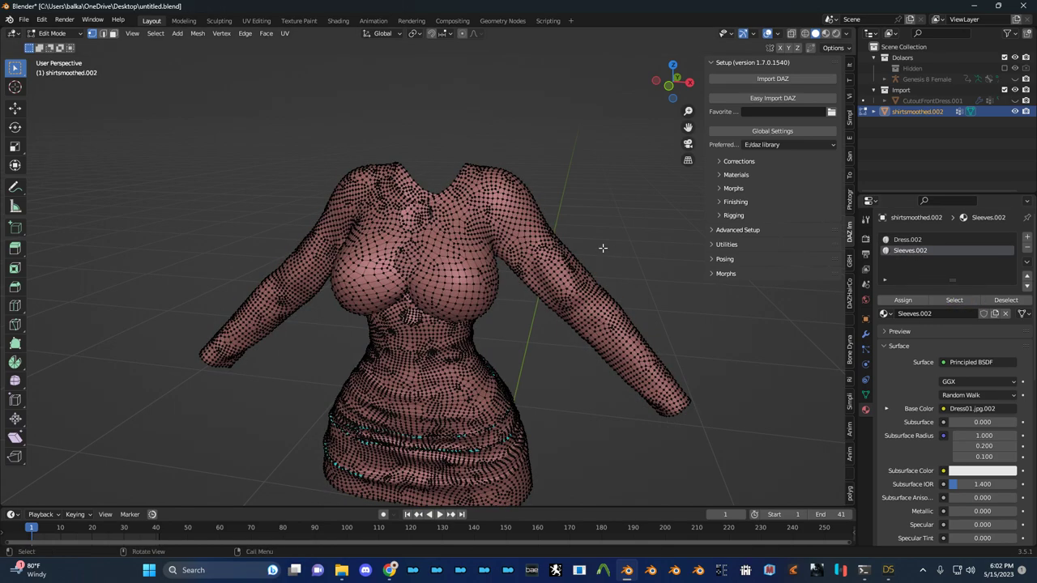
scroll(598, 206, up, 2)
middle_drag(598, 206, 653, 183)
key(Tab)
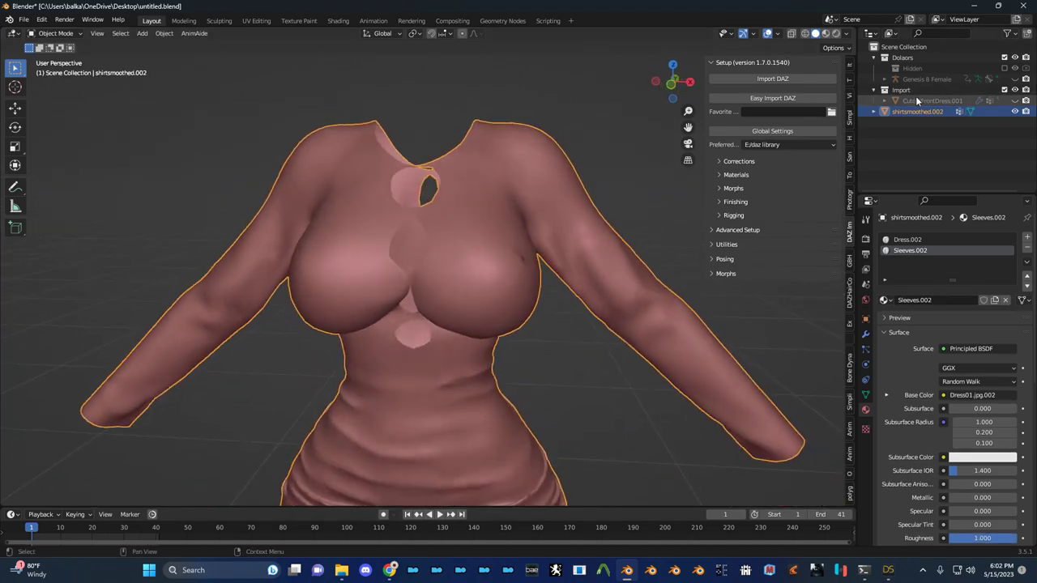
Unhide all objects, select only shirtsmoothed.002 and apply all its transforms
scroll(614, 203, down, 5)
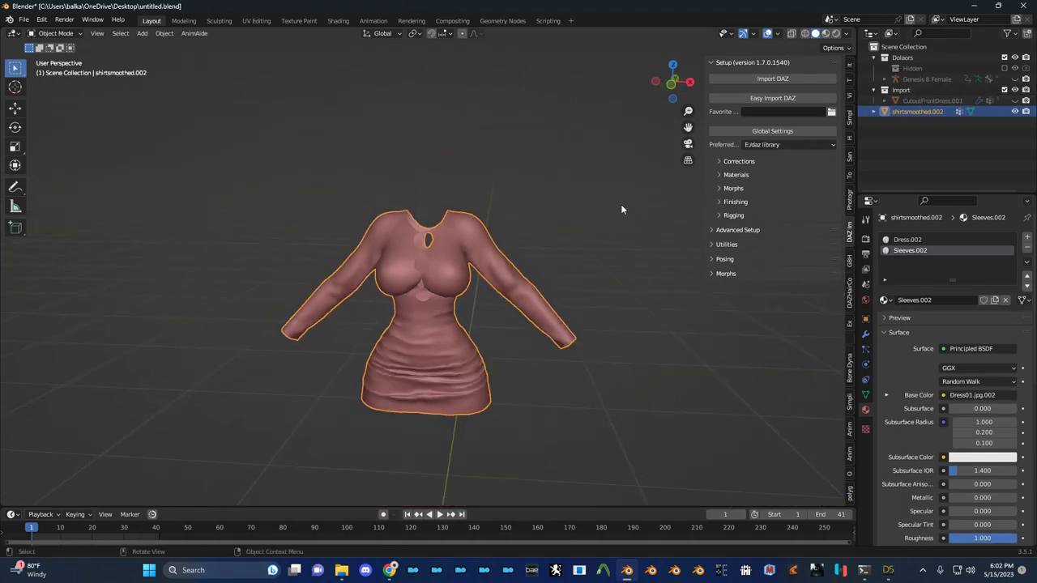
key(alt+h)
key(alt+a)
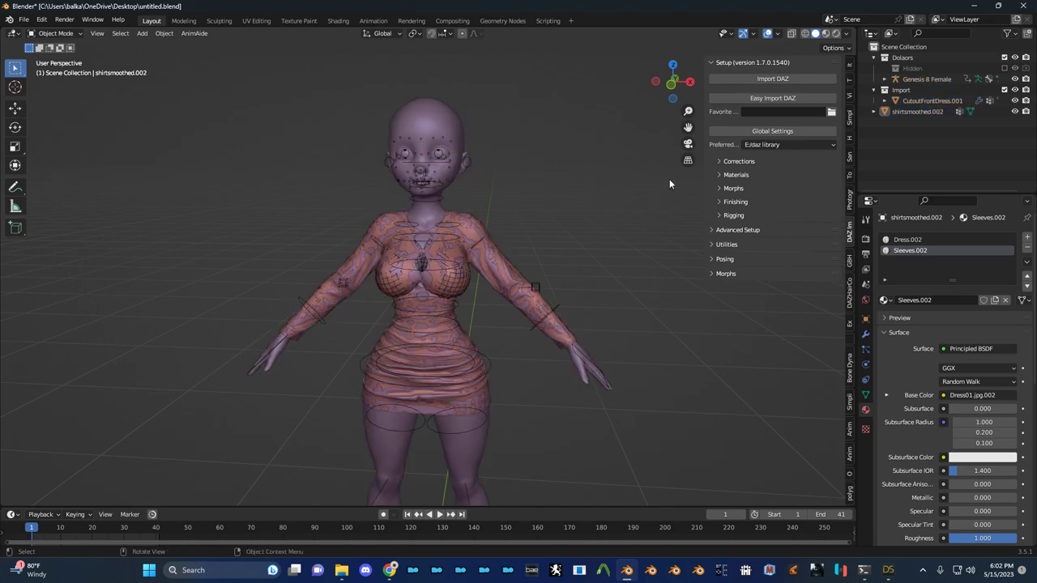
click(914, 112)
key(KP_Decimal)
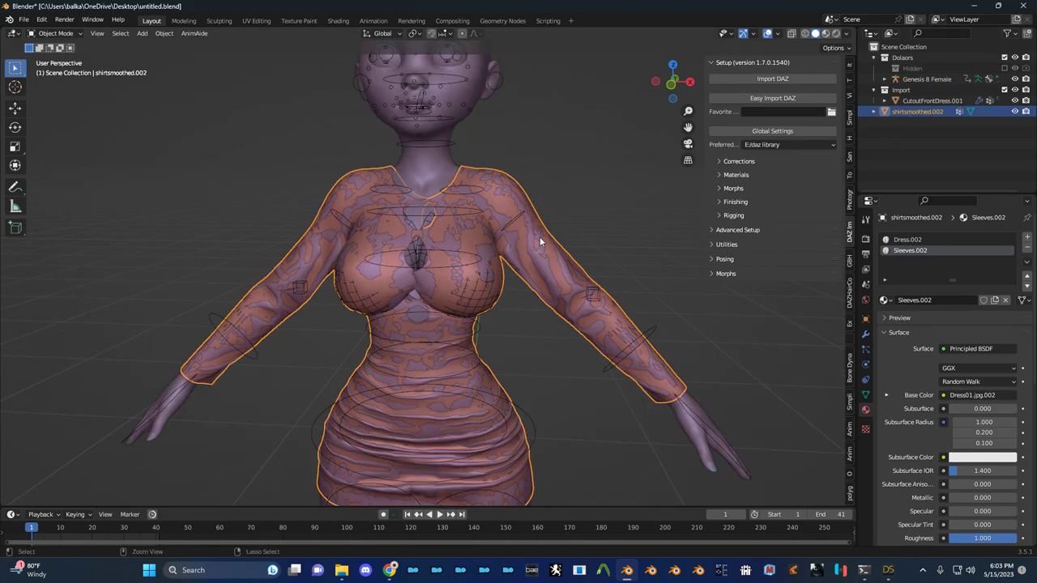
key(ctrl+a)
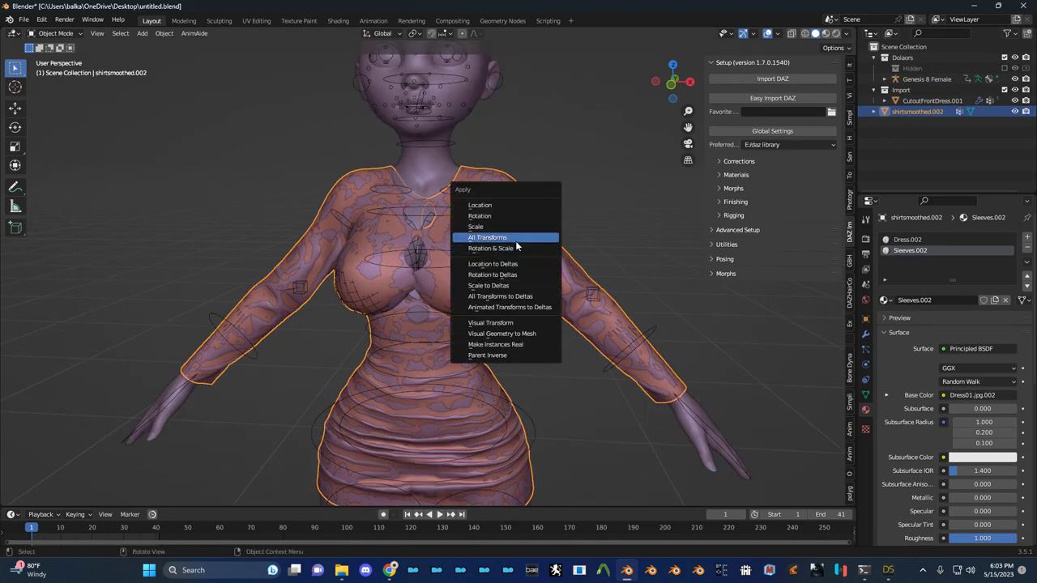
click(519, 241)
Check the modifier stacks of shirtsmoothed.002, the Genesis 8 Female Mesh and CutoutFrontDress.001
click(865, 333)
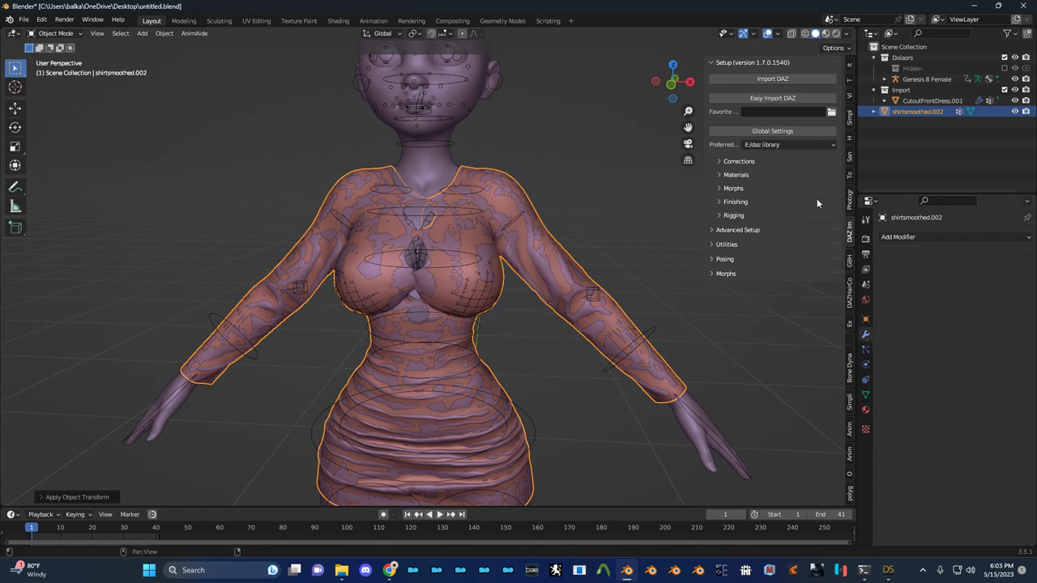
click(916, 82)
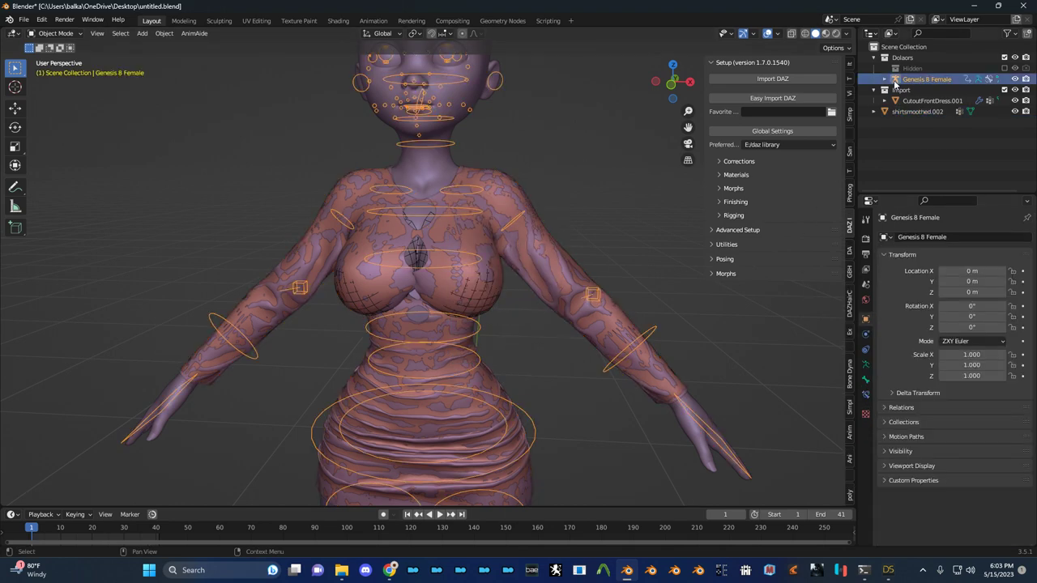
click(885, 79)
click(944, 135)
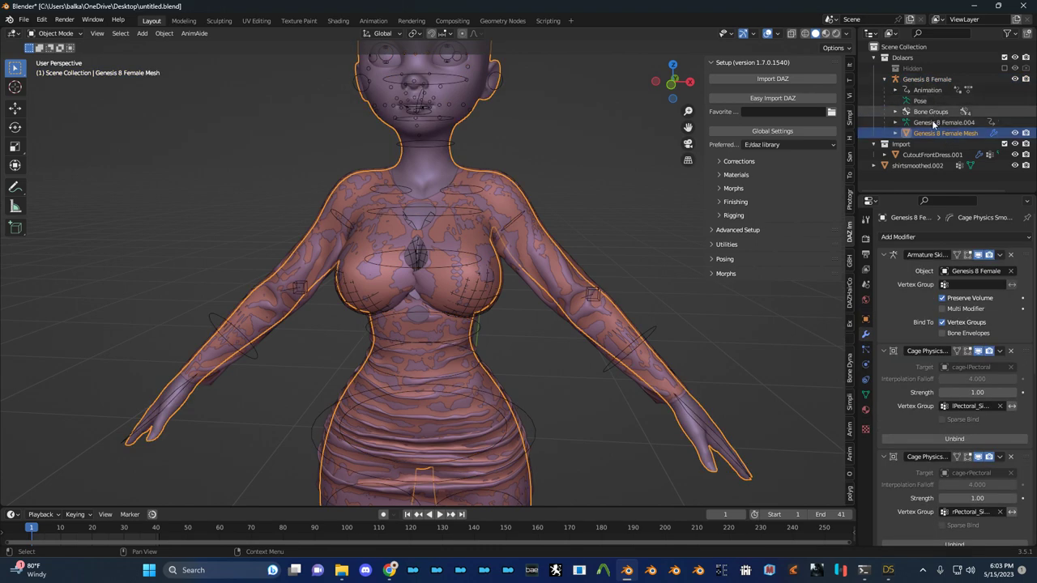
click(930, 154)
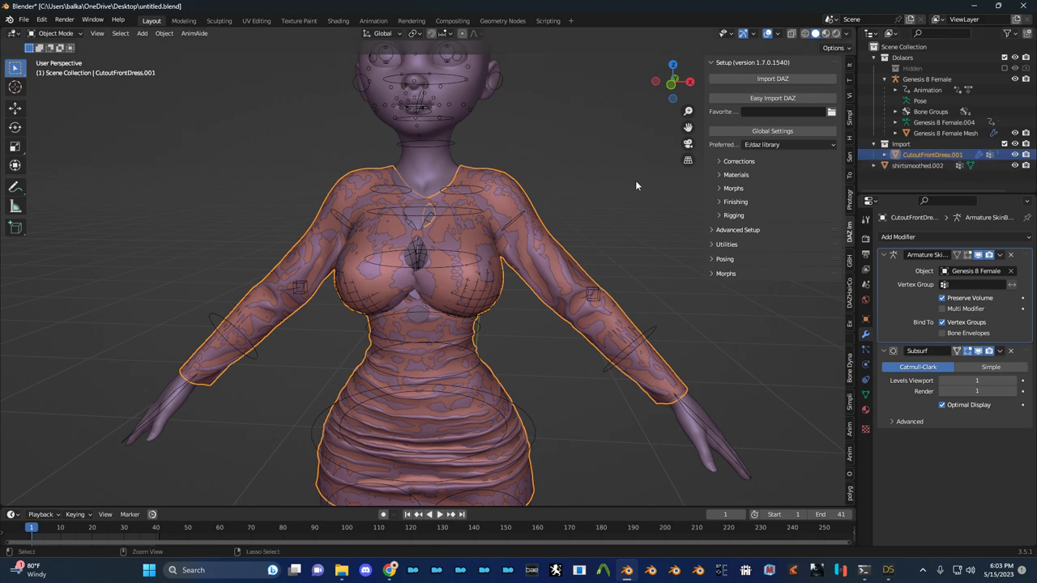
Select shirtsmoothed.002 and apply all transforms to it again
click(904, 167)
key(ctrl+a)
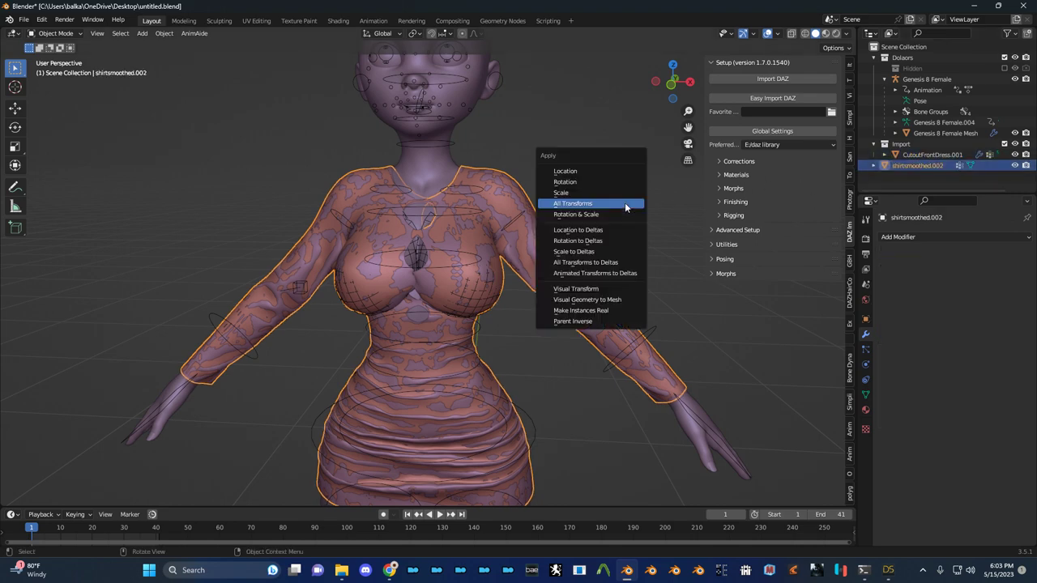
click(625, 202)
Join shirtsmoothed.002 into CutoutFrontDress.001 as a shape key and display the dress's shape keys
ctrl+click(932, 158)
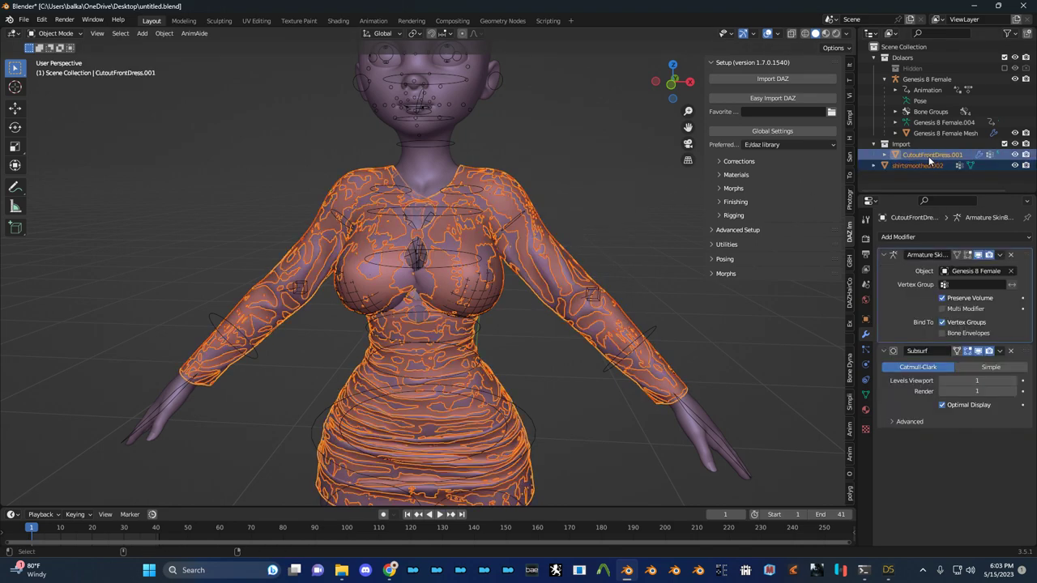
key(ctrl+a)
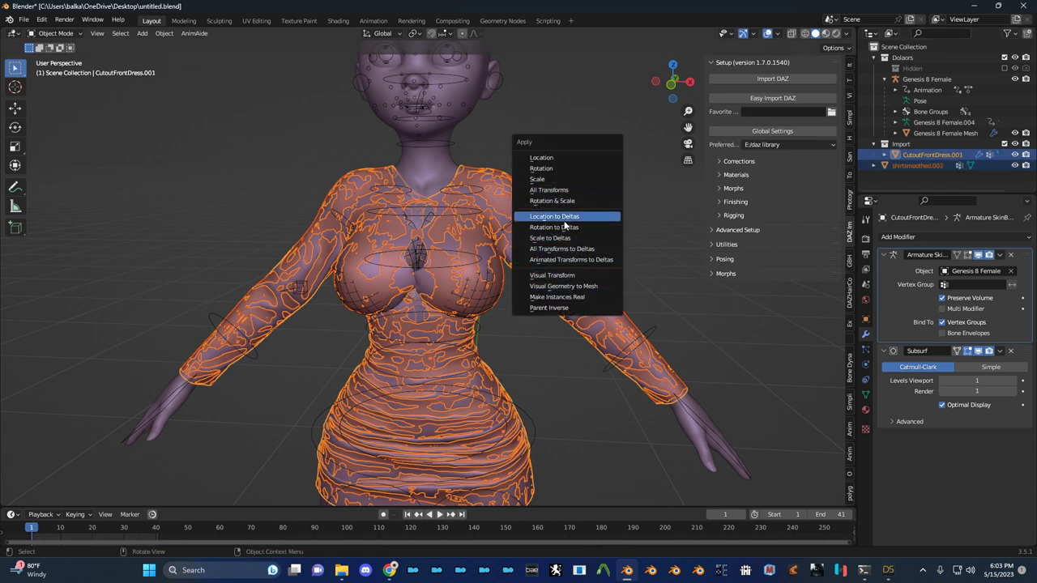
key(q)
mouse_move(490, 266)
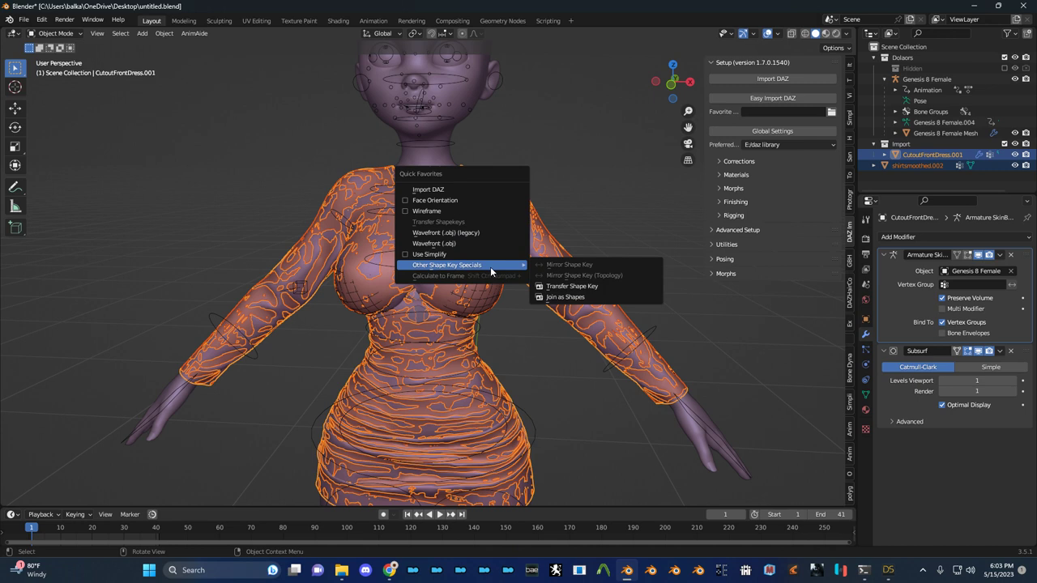
click(589, 298)
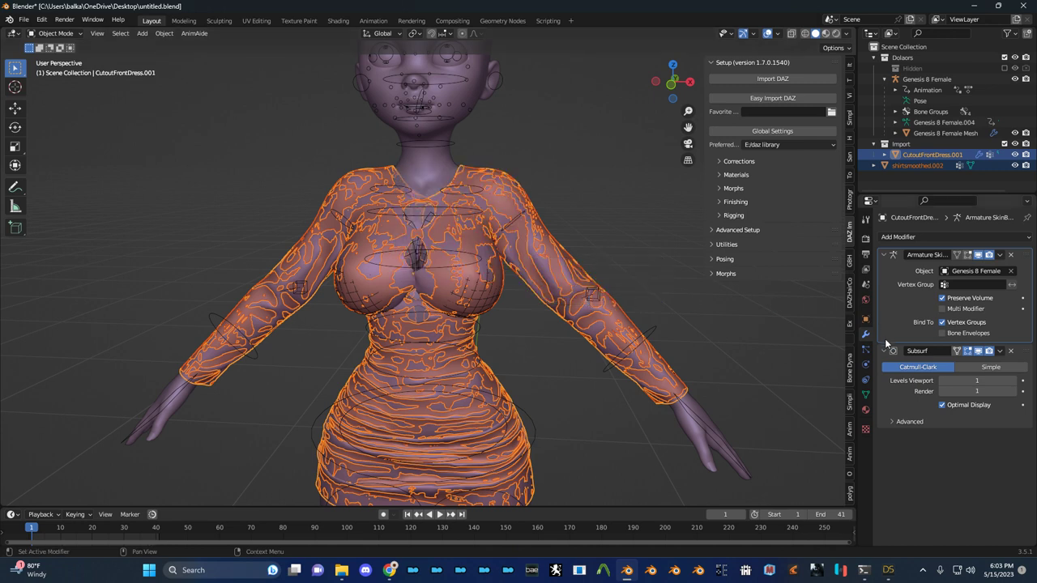
click(865, 394)
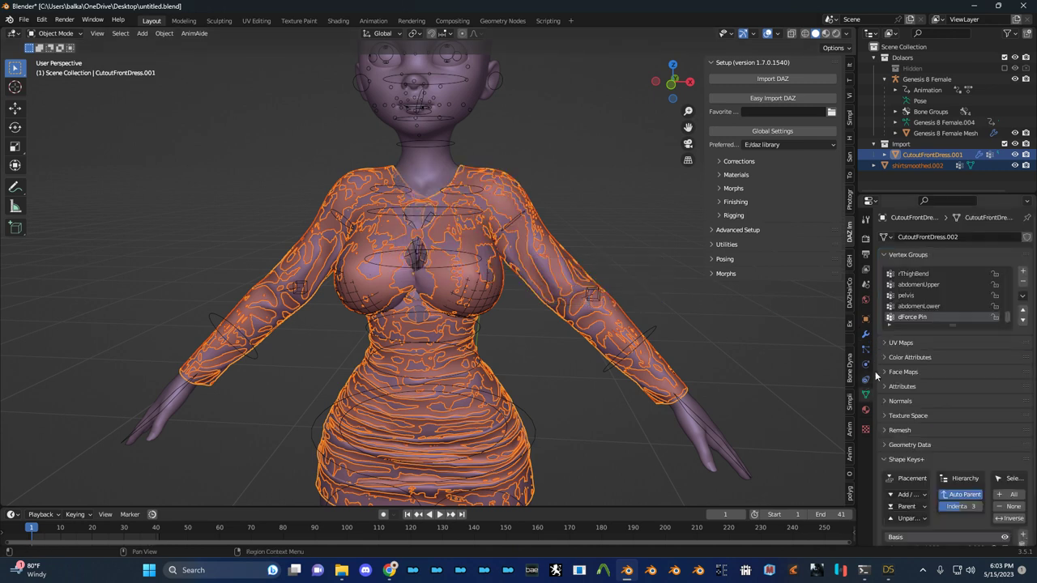
click(1022, 297)
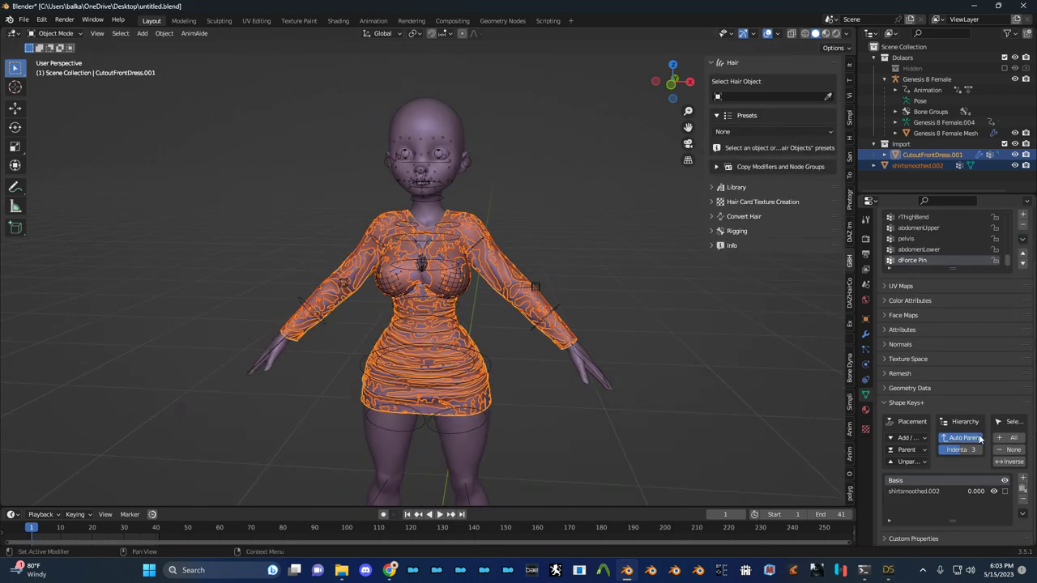
click(1022, 514)
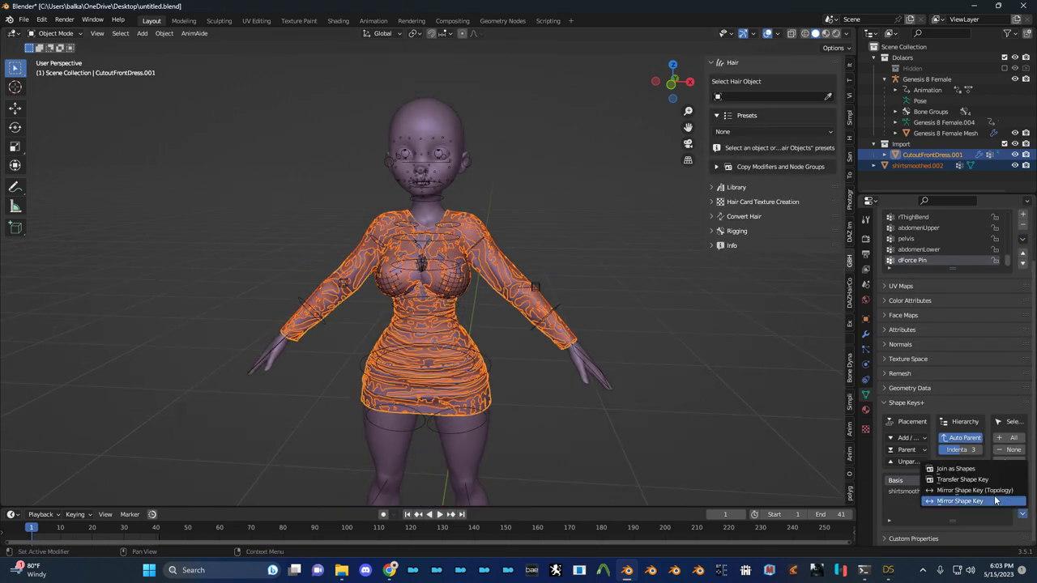
click(956, 480)
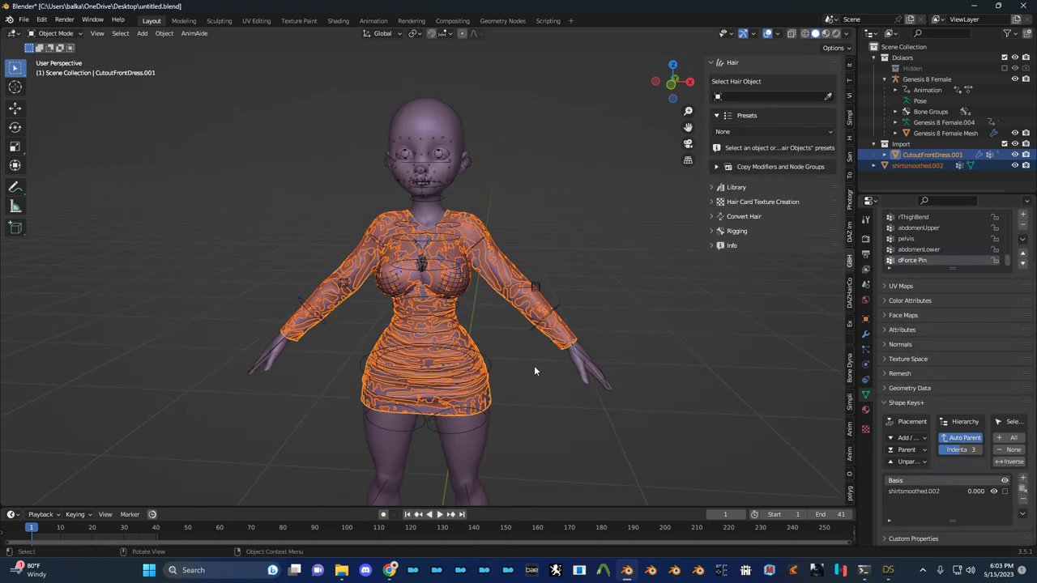
Delete the shirtsmoothed.002 object, leaving the CutoutFrontDress.001 dress in place
click(917, 165)
key(KP_Decimal)
key(x)
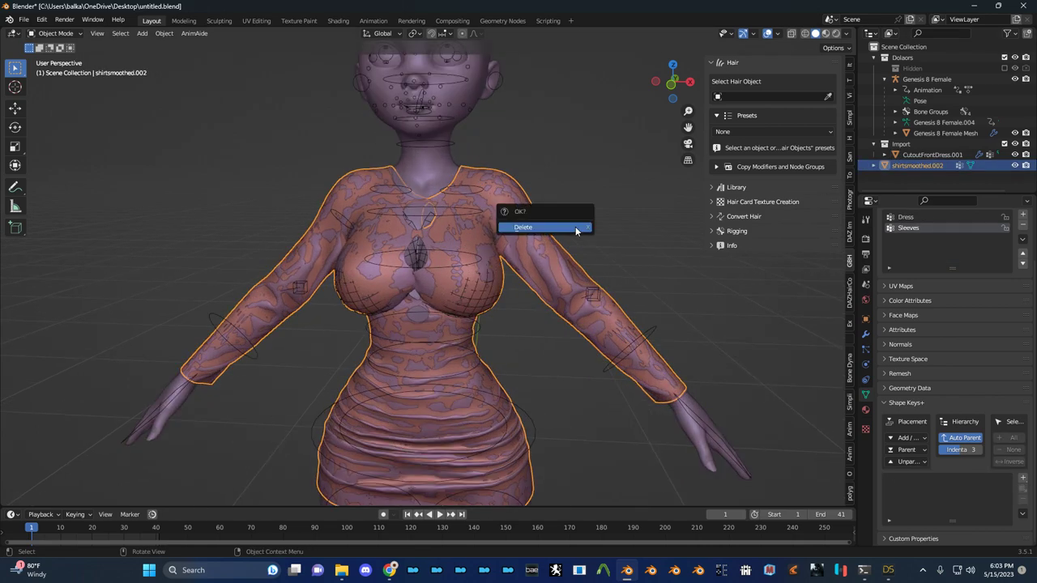
click(576, 226)
Select CutoutFrontDress.001 and set its shirtsmoothed.002 shape key to 1.000
scroll(559, 243, up, 3)
click(475, 281)
scroll(905, 375, down, 2)
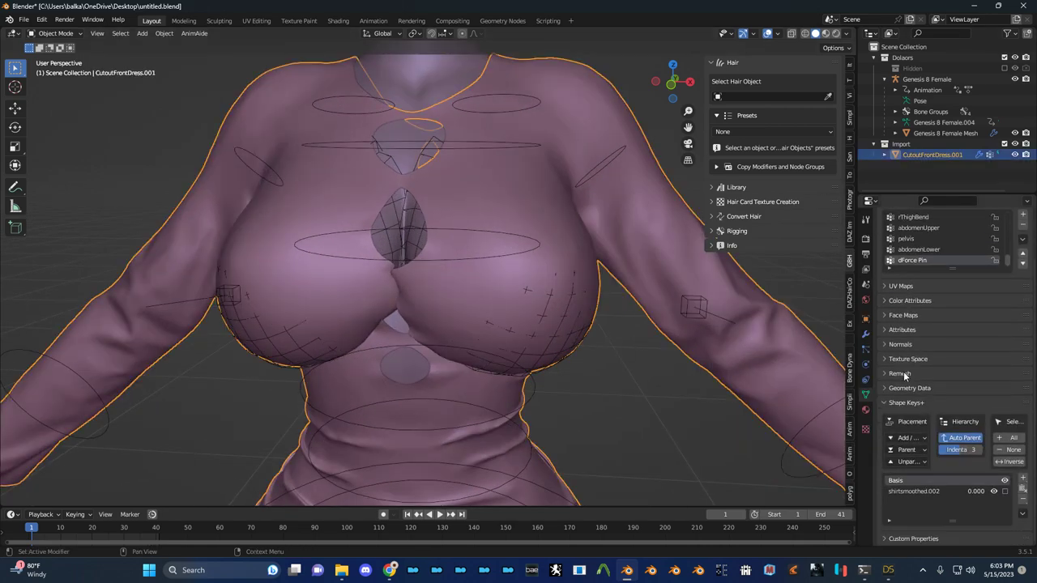
drag(975, 492, 1017, 492)
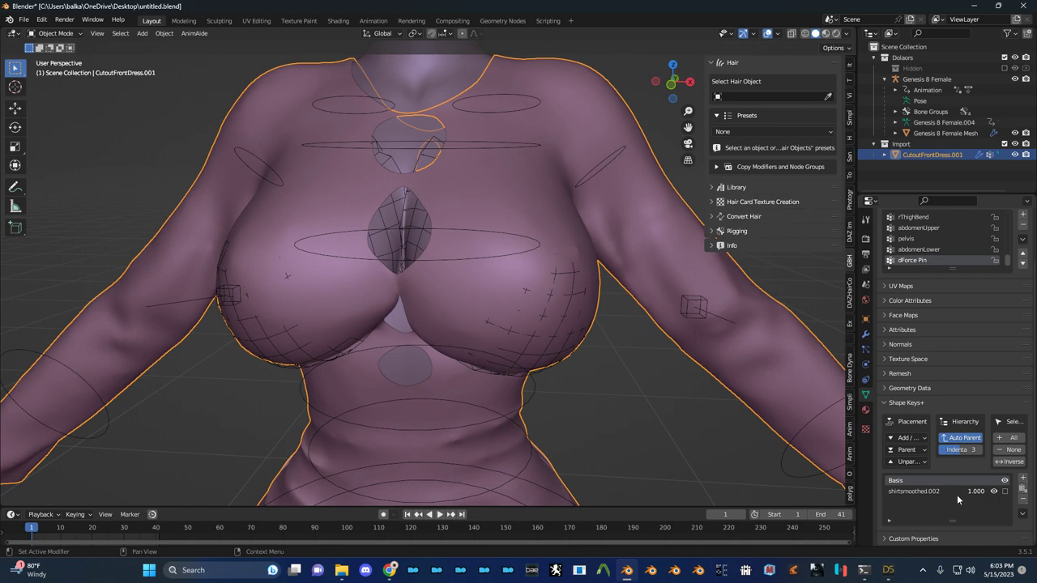
scroll(661, 398, up, 5)
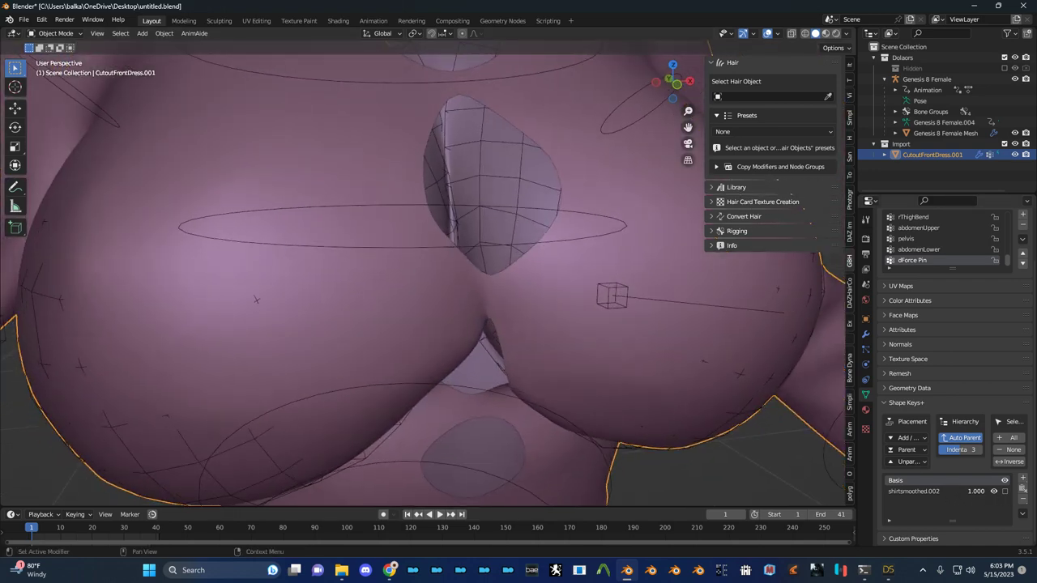
mouse_move(977, 492)
mouse_down()
mouse_move(932, 492)
mouse_move(984, 492)
mouse_up()
Remove the dress's Basis shape key so only shirtsmoothed.002 remains, and save the file
click(1024, 499)
scroll(525, 395, down, 5)
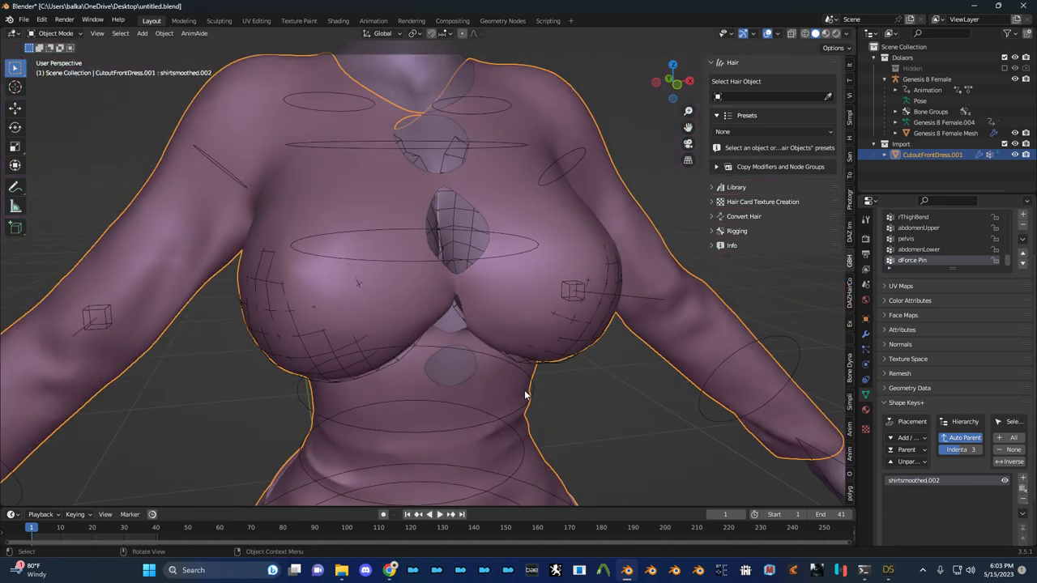
scroll(525, 394, up, 2)
mouse_move(627, 435)
middle_down()
mouse_move(410, 438)
mouse_move(630, 426)
middle_up()
scroll(586, 335, down, 5)
middle_drag(565, 333, 251, 330)
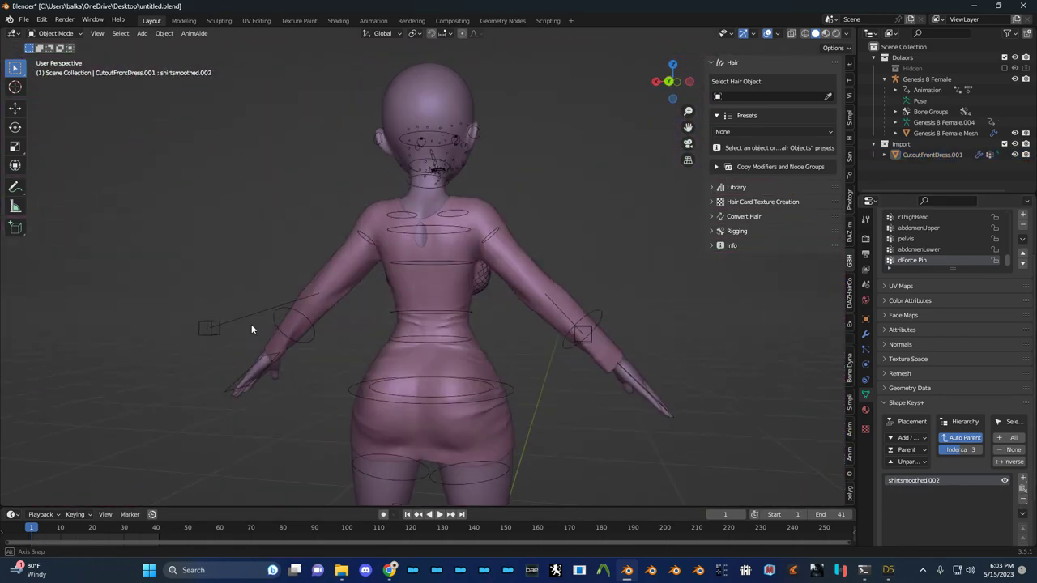
key(ctrl+s)
Play the animation to check how the smoothed dress follows the breasts, return to frame 1 and save the file
middle_drag(381, 324, 621, 331)
scroll(448, 292, up, 4)
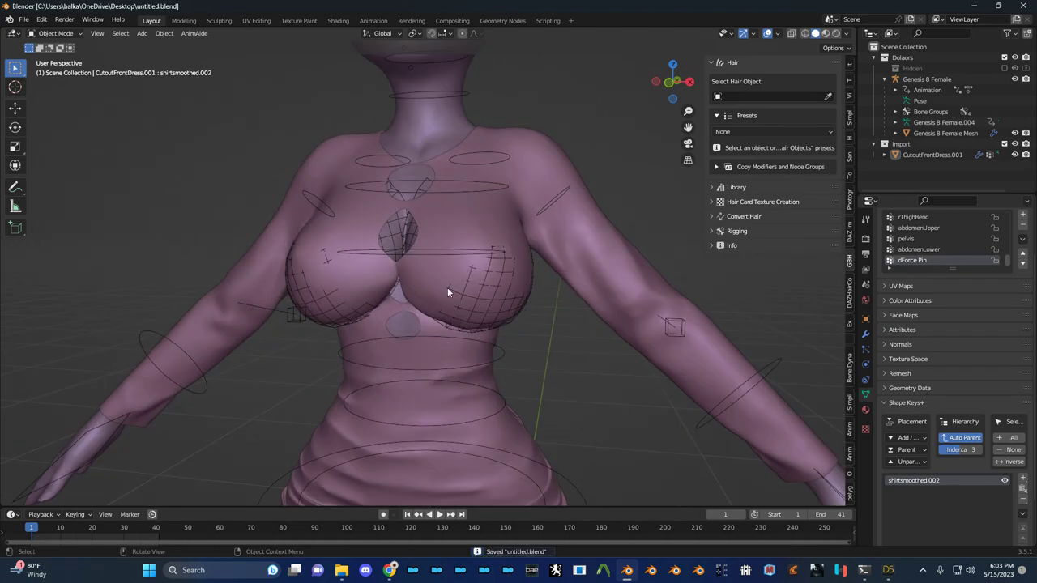
key(space)
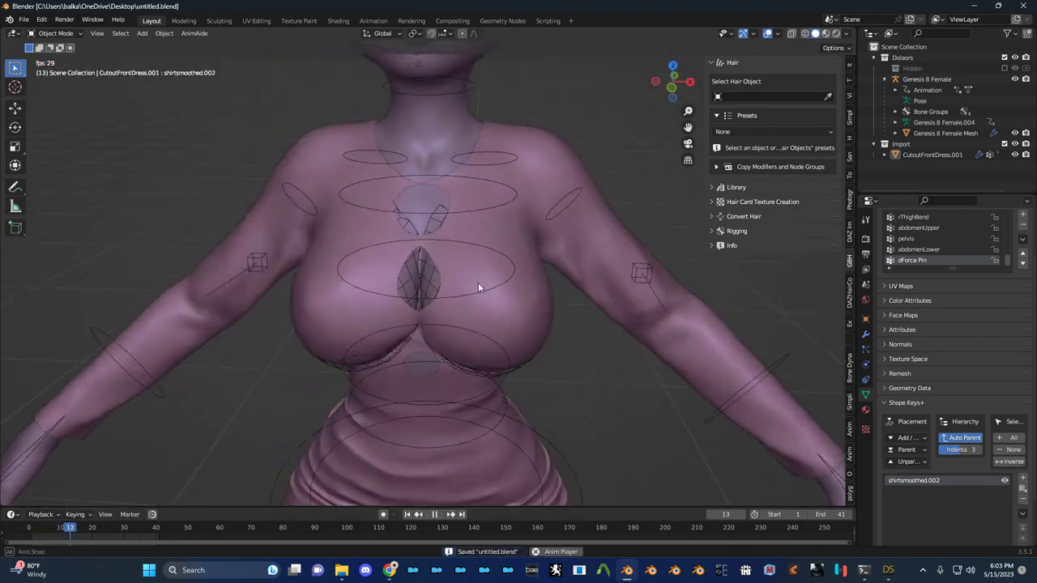
middle_drag(478, 283, 442, 264)
key(space)
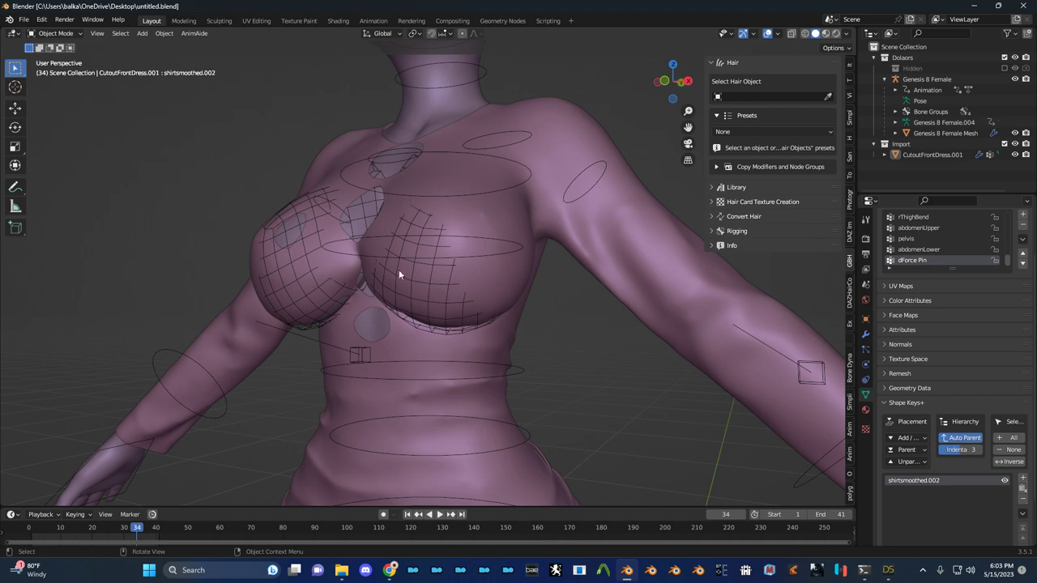
key(space)
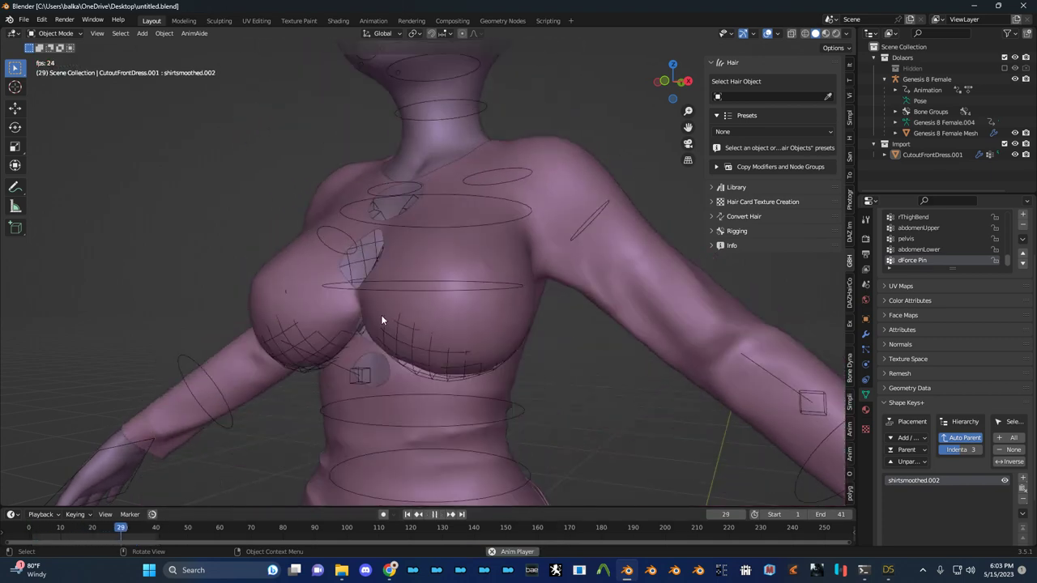
key(space)
key(shift+Left)
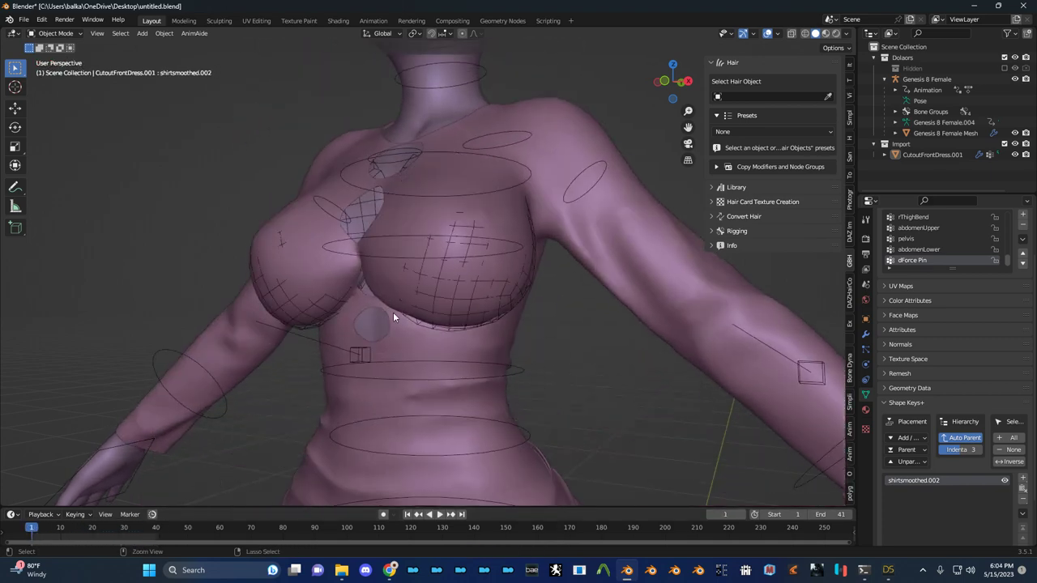
key(ctrl+s)
middle_drag(421, 271, 449, 243)
scroll(448, 242, down, 3)
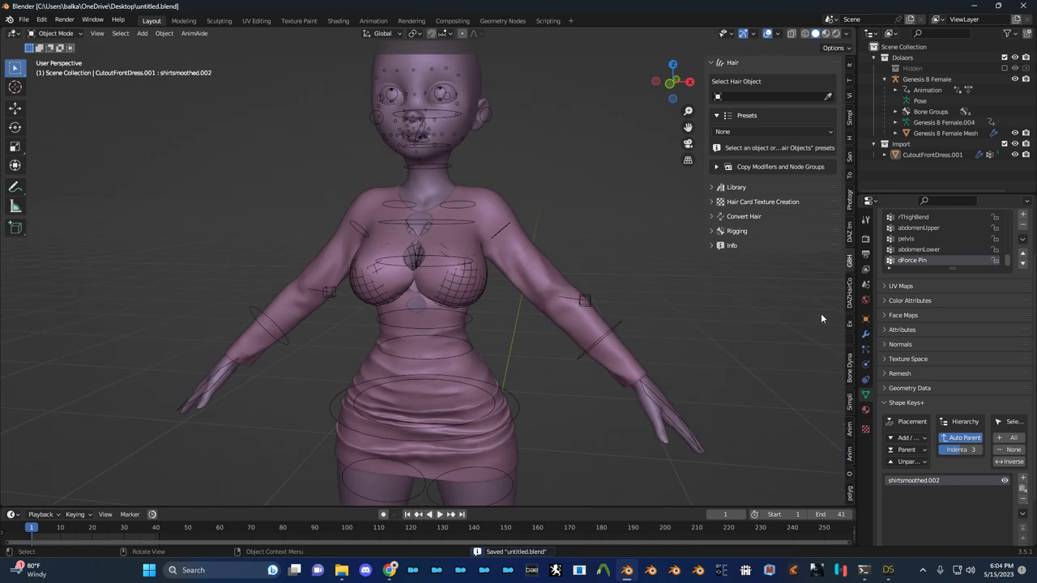
Select the Genesis 8 Female armature, compare its pose and rest positions around the legs, and leave it in Rest Position
click(503, 234)
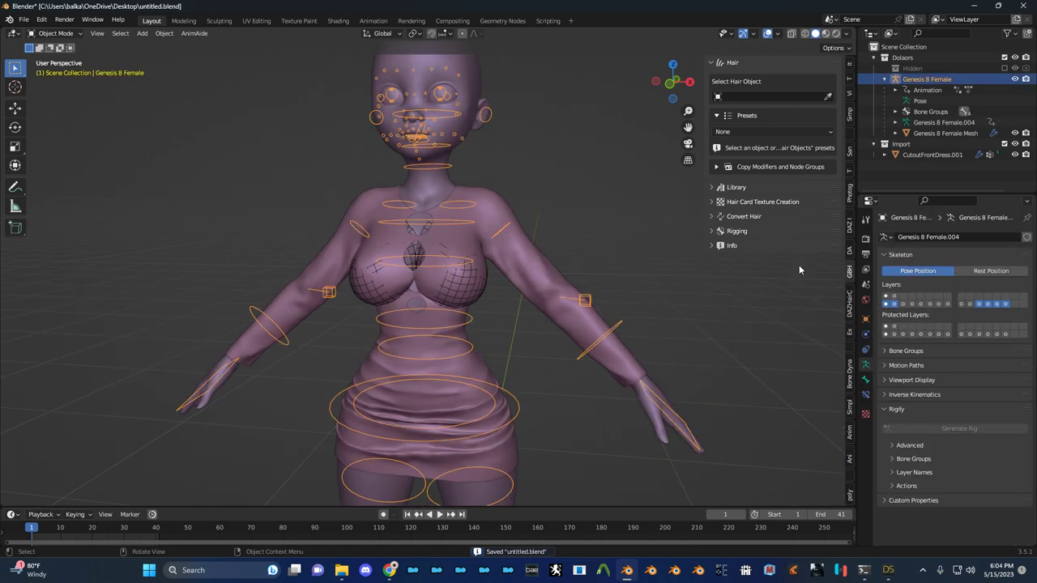
click(978, 271)
click(918, 271)
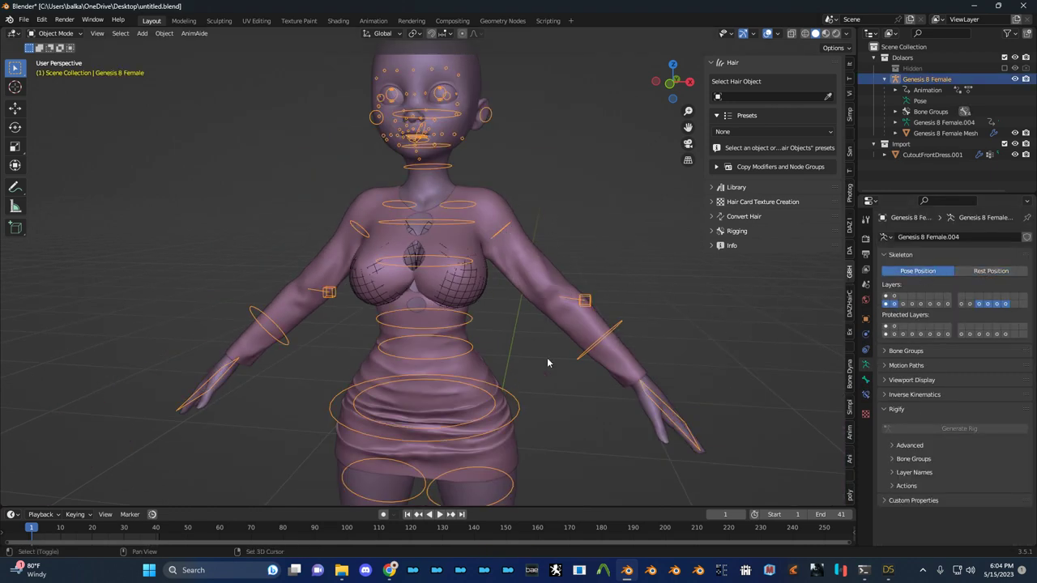
middle_drag(547, 358, 461, 158)
scroll(475, 174, up, 2)
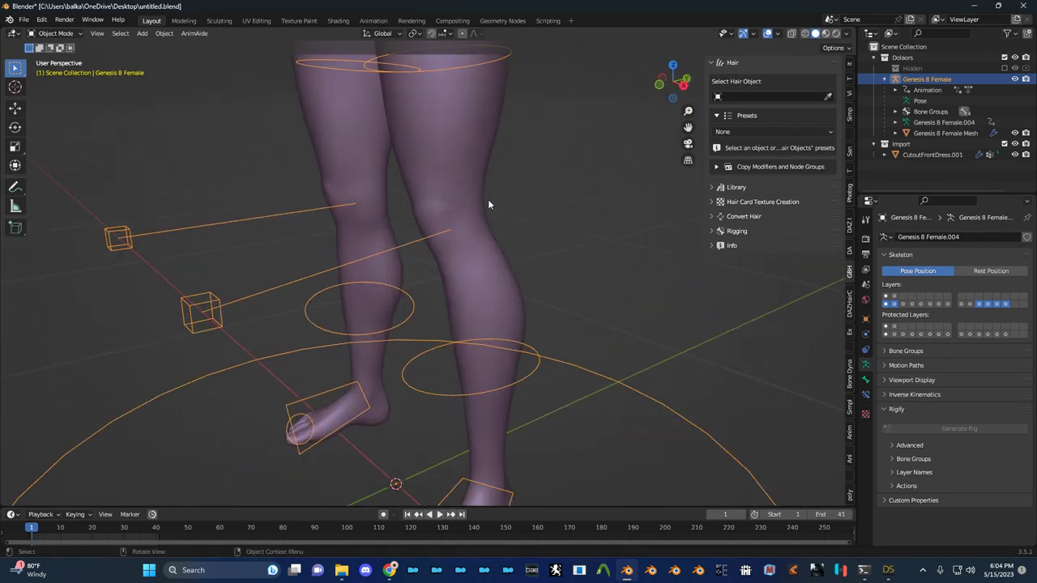
middle_drag(488, 200, 533, 212)
click(988, 271)
click(926, 272)
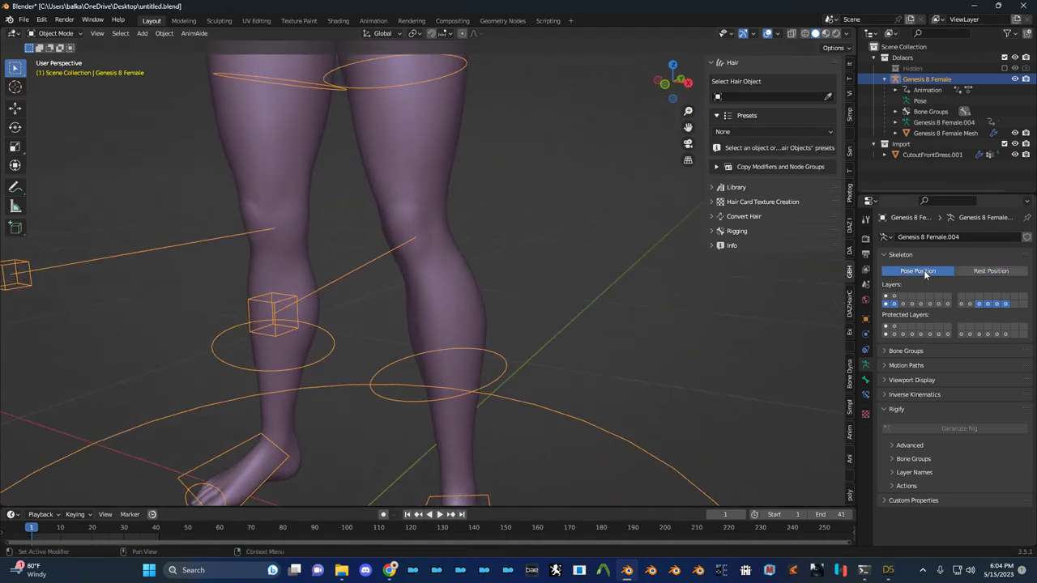
click(985, 273)
click(926, 272)
click(987, 271)
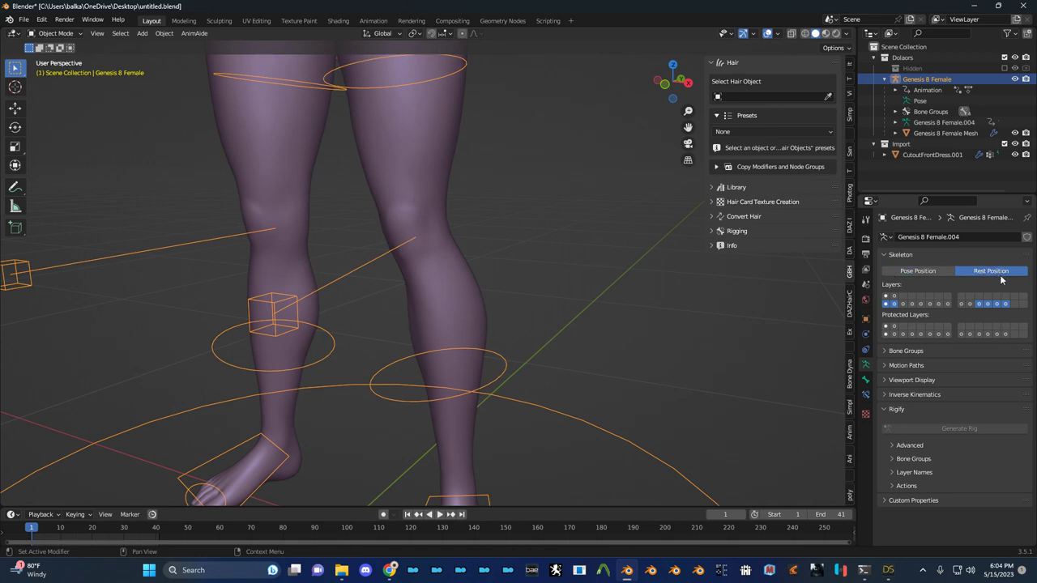
scroll(457, 216, down, 5)
scroll(471, 345, up, 5)
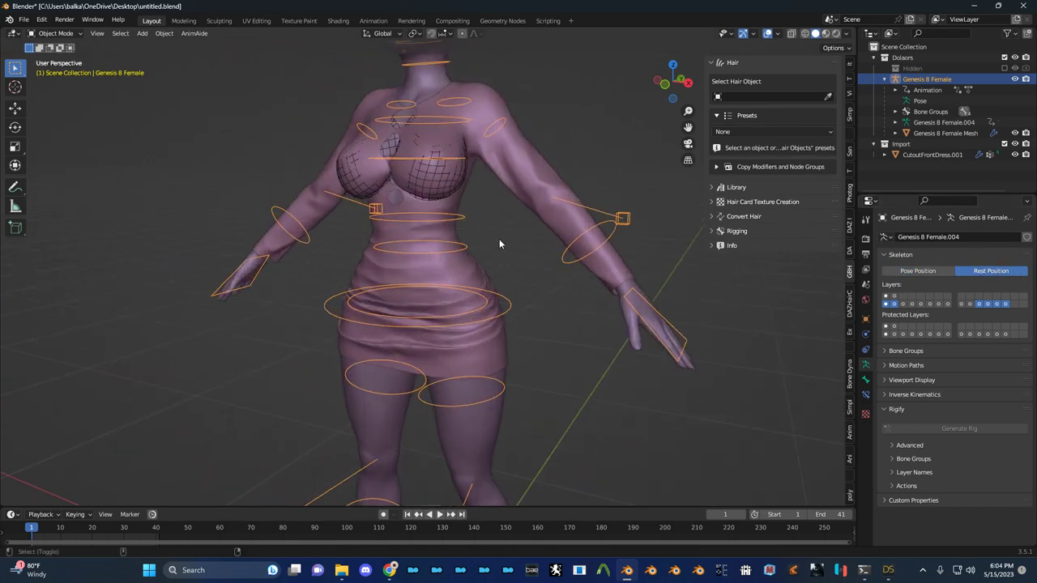
Dismiss the Daz shortcut options, clear the selection and save the file
key(ctrl+shift+d)
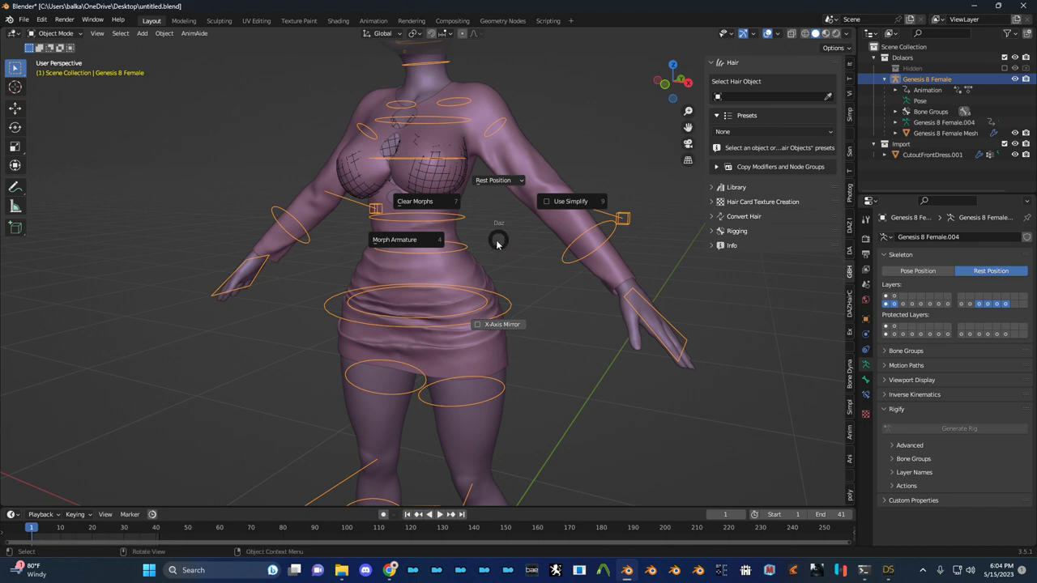
key(Escape)
shift+middle_drag(475, 194, 446, 308)
click(524, 196)
scroll(473, 206, up, 3)
middle_drag(473, 206, 524, 213)
key(ctrl+s)
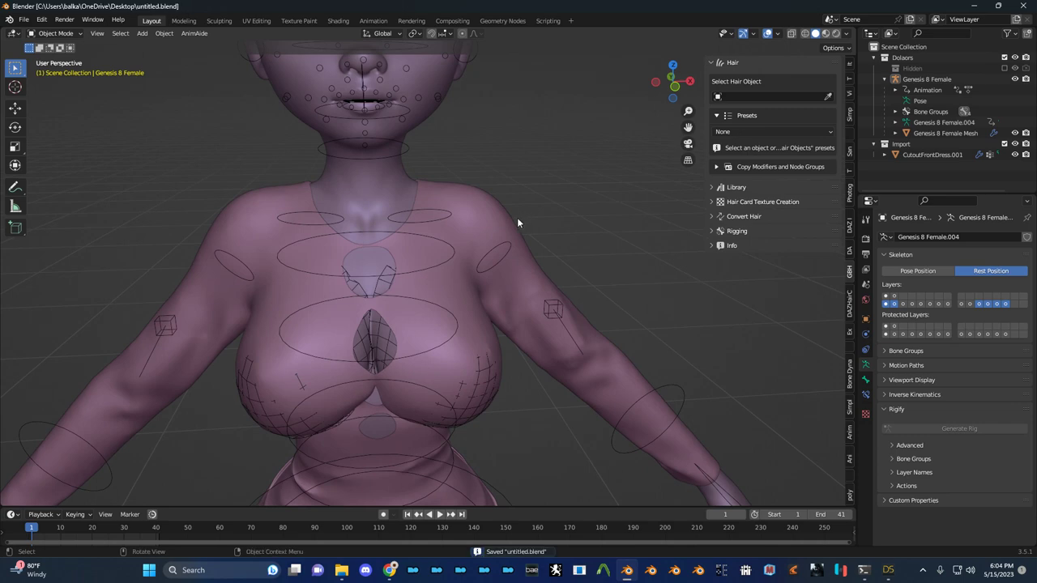
scroll(517, 217, up, 10)
scroll(498, 217, down, 3)
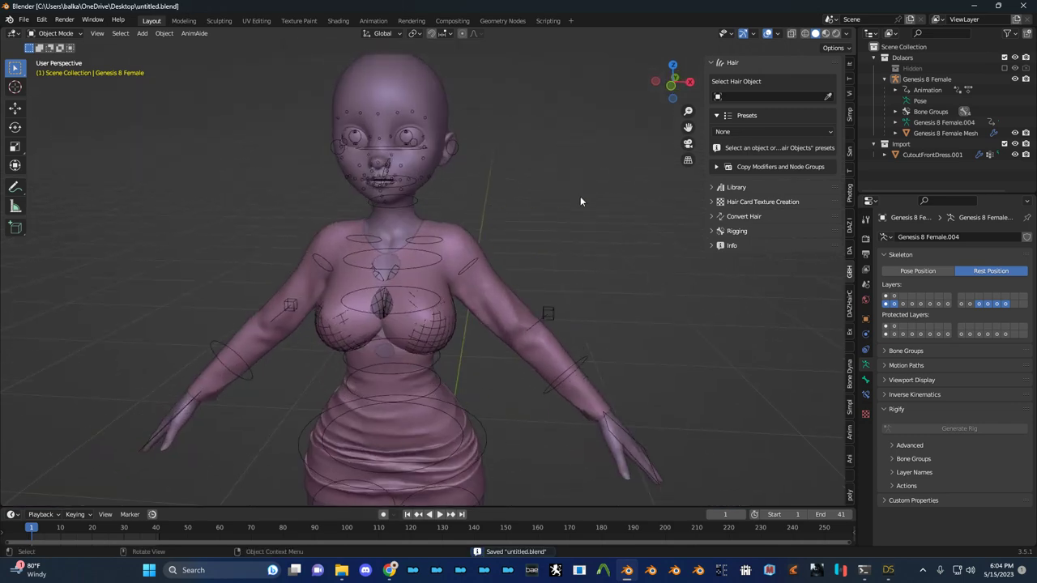
scroll(474, 215, down, 2)
Select CutoutFrontDress.001 with the Genesis 8 Female Mesh as the active object, and bring up the DAZ Importer setup tools
click(474, 233)
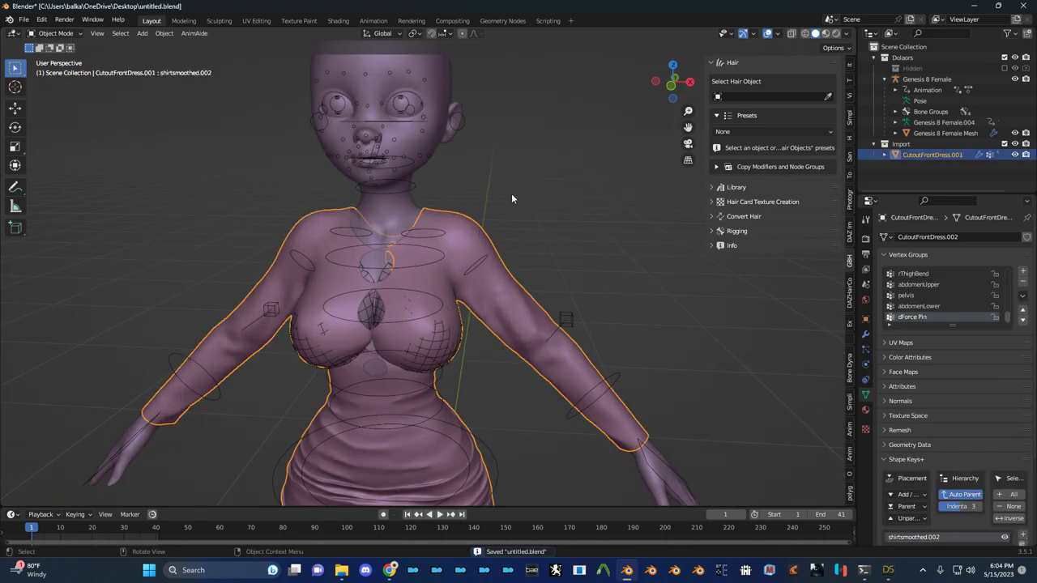
shift+click(401, 203)
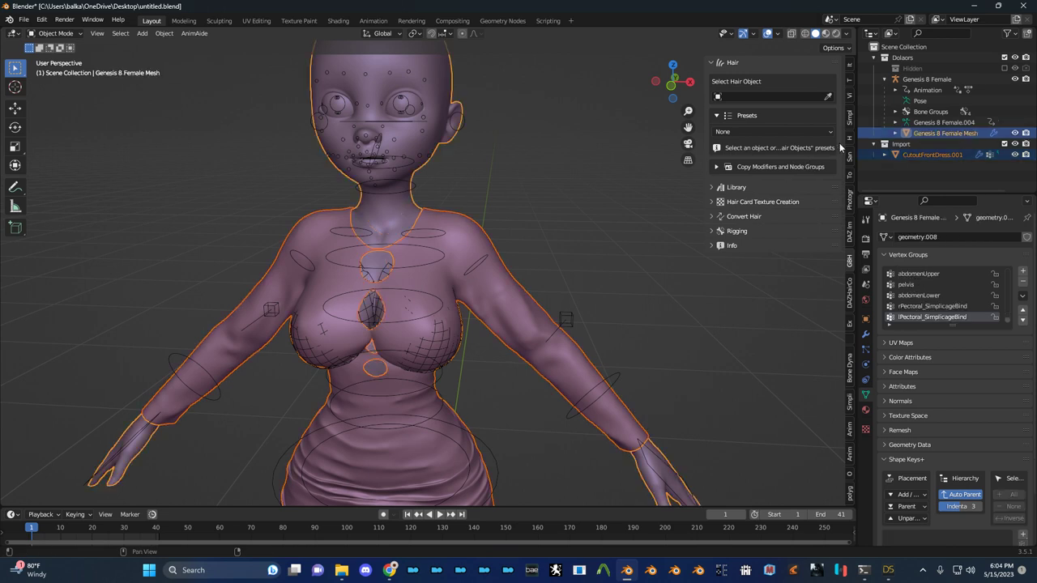
scroll(853, 138, down, 3)
scroll(852, 138, up, 4)
scroll(851, 138, down, 3)
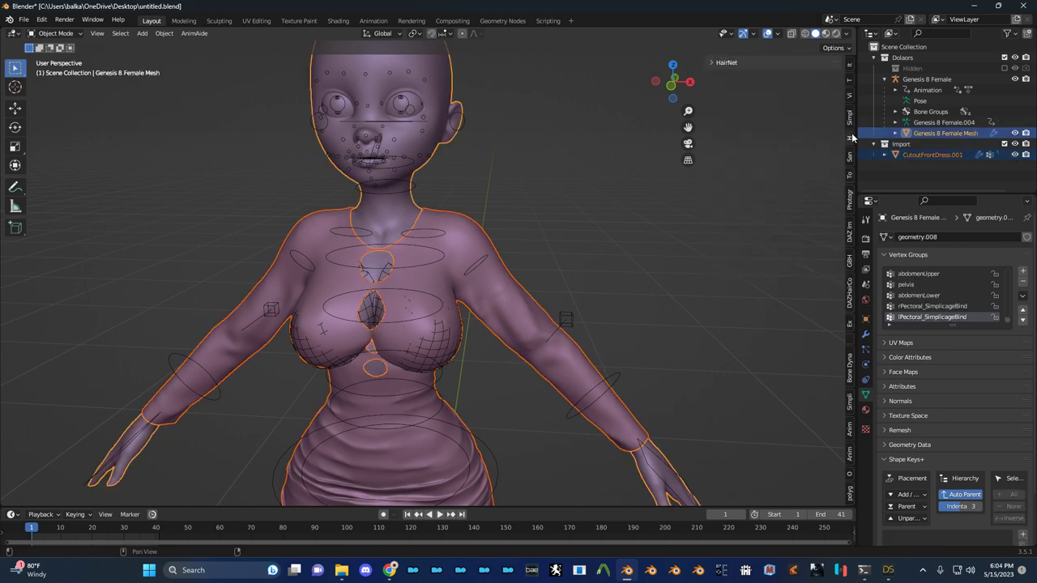
click(851, 137)
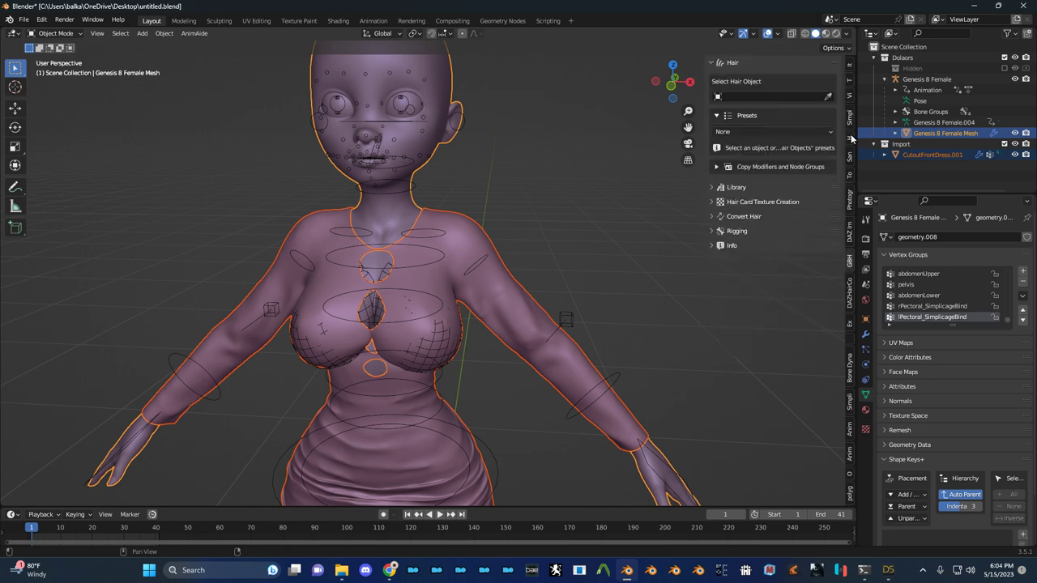
scroll(850, 139, down, 4)
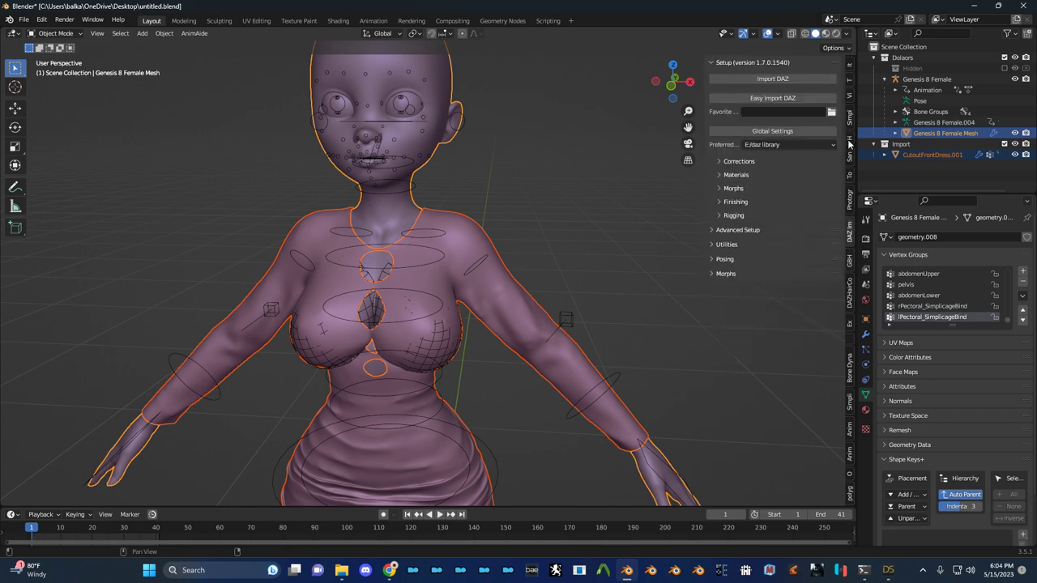
scroll(891, 312, down, 3)
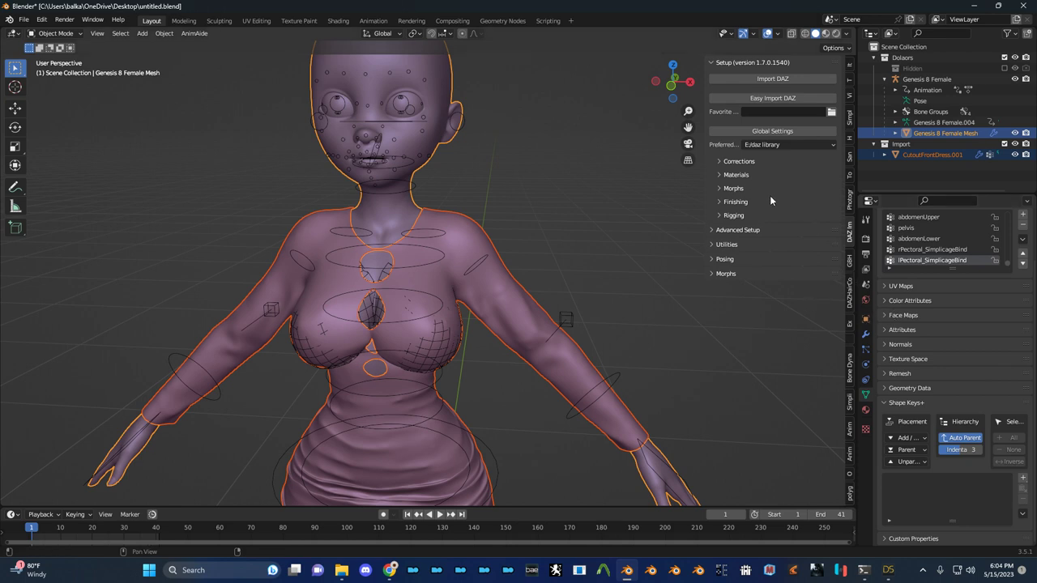
Examine the DAZ Importer's Morphs and Advanced Setup tools for transferring shape keys between the Genesis 8 Female Mesh and the dress
click(724, 189)
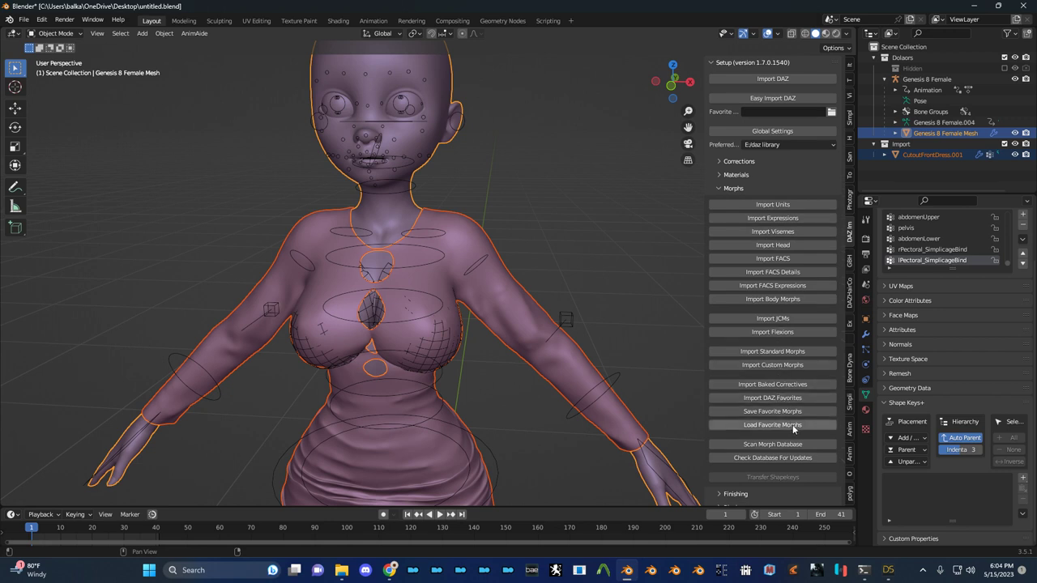
scroll(773, 328, down, 2)
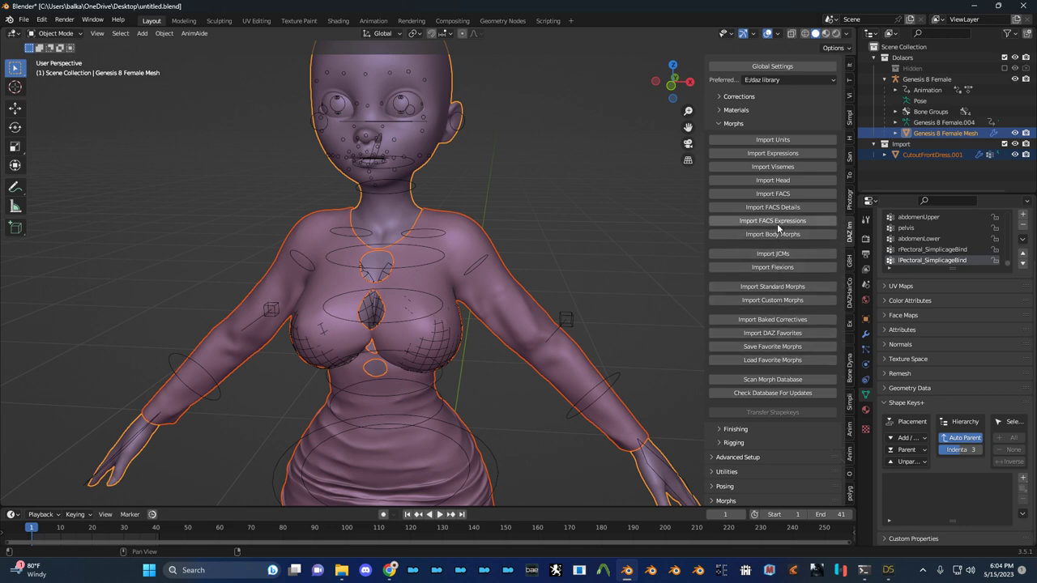
scroll(776, 230, up, 1)
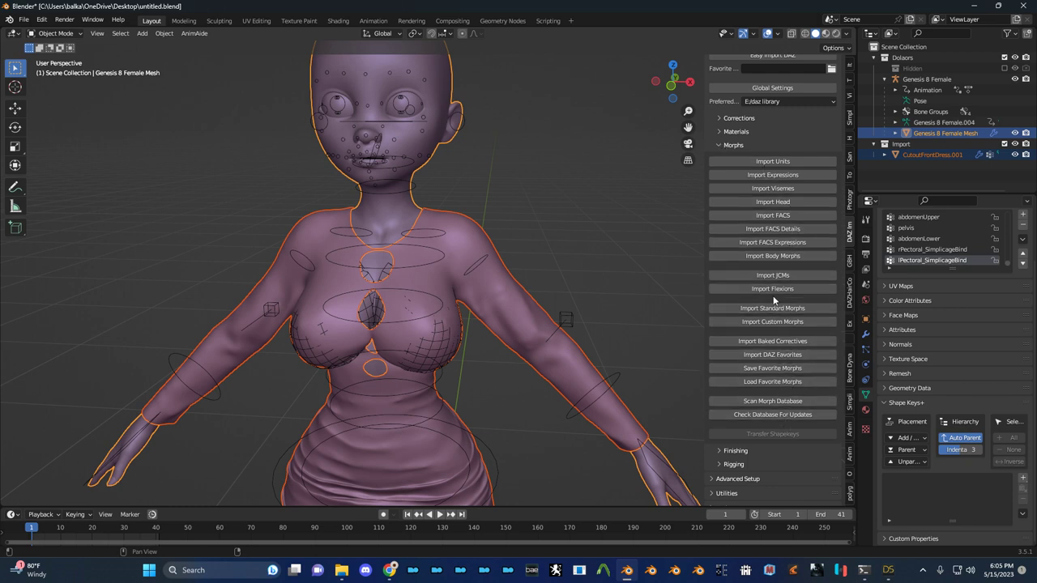
scroll(768, 316, down, 2)
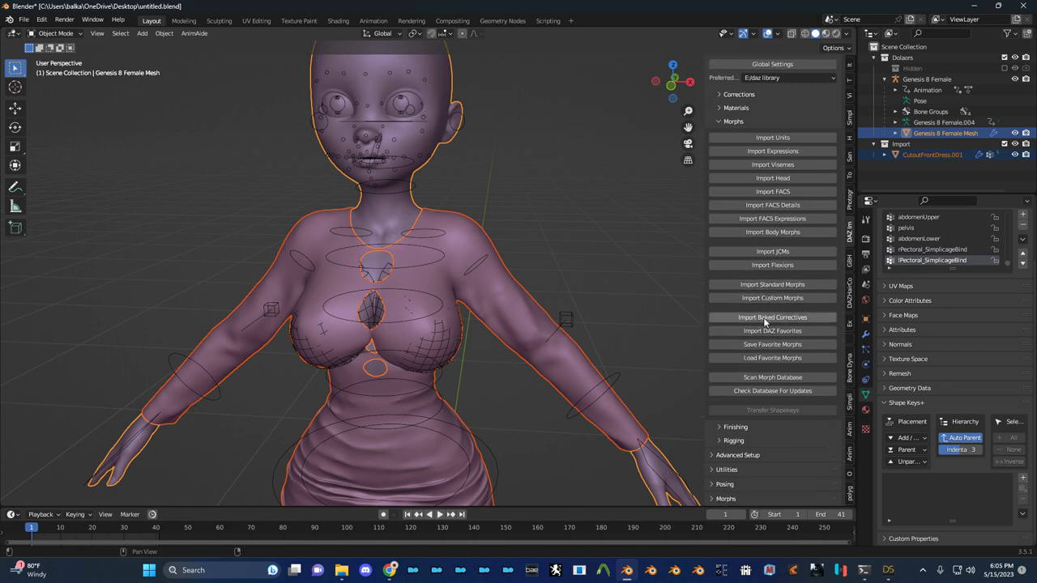
click(726, 459)
scroll(729, 453, down, 6)
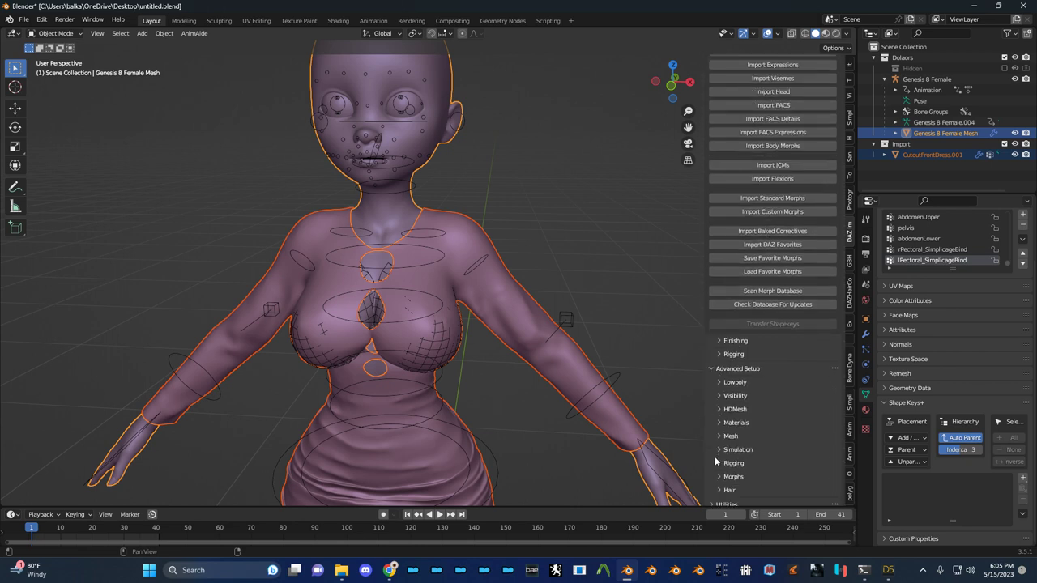
key(q)
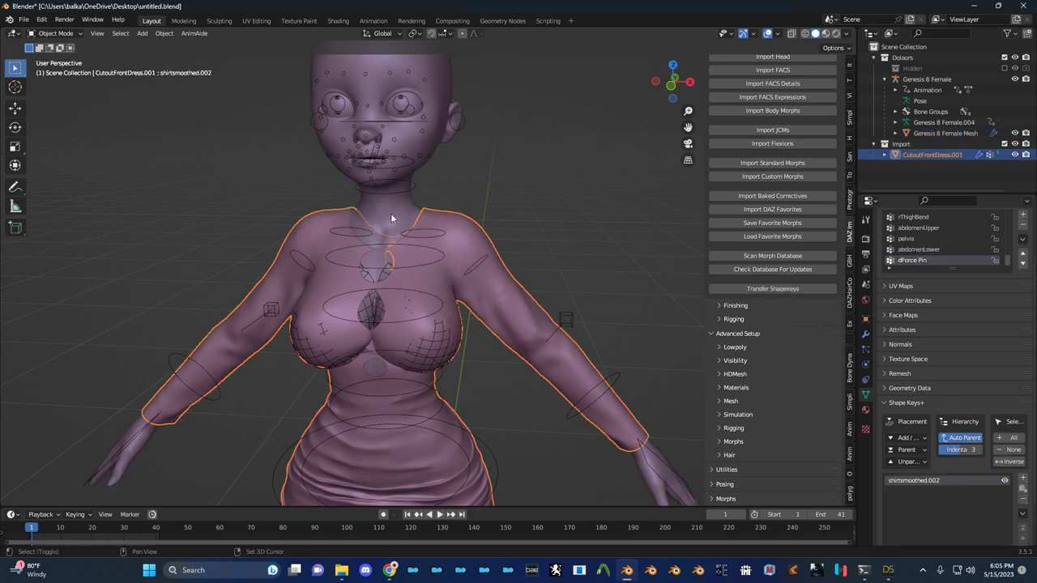
key(q)
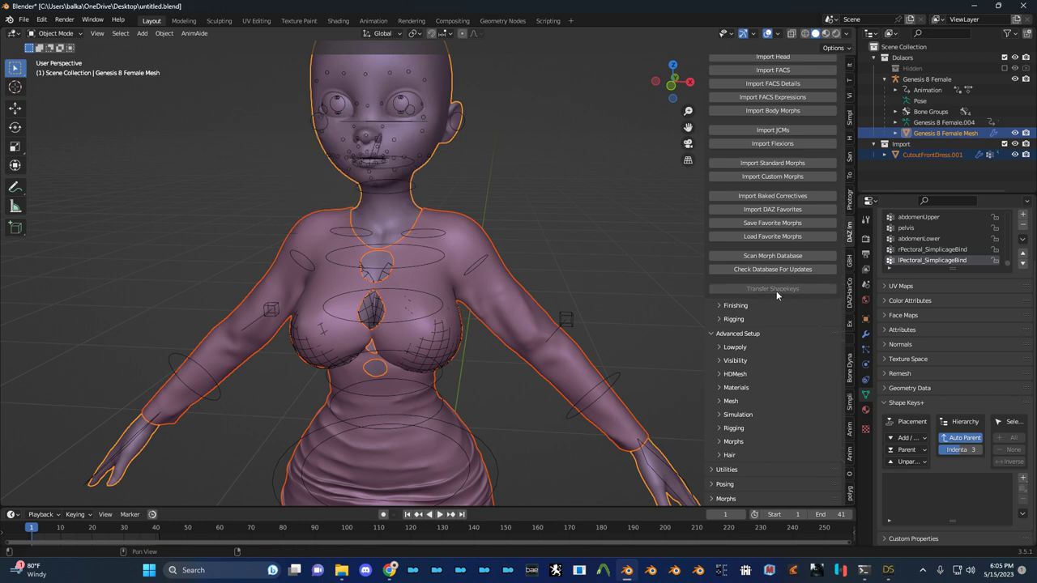
scroll(776, 293, up, 1)
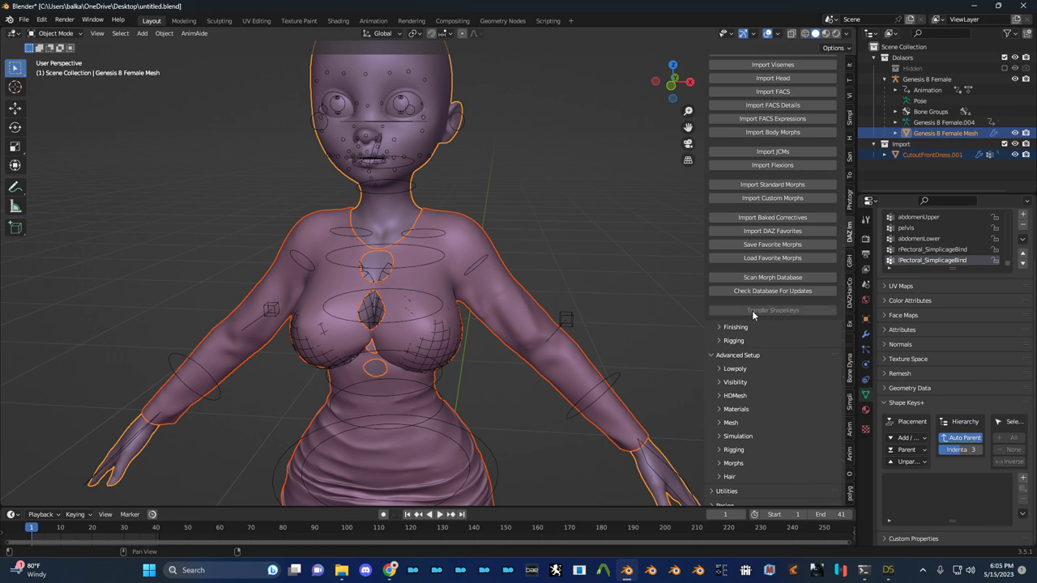
Import the standard JCMs morphs onto the Genesis 8 Female Mesh with Transfer To Face Meshes turned off
click(526, 281)
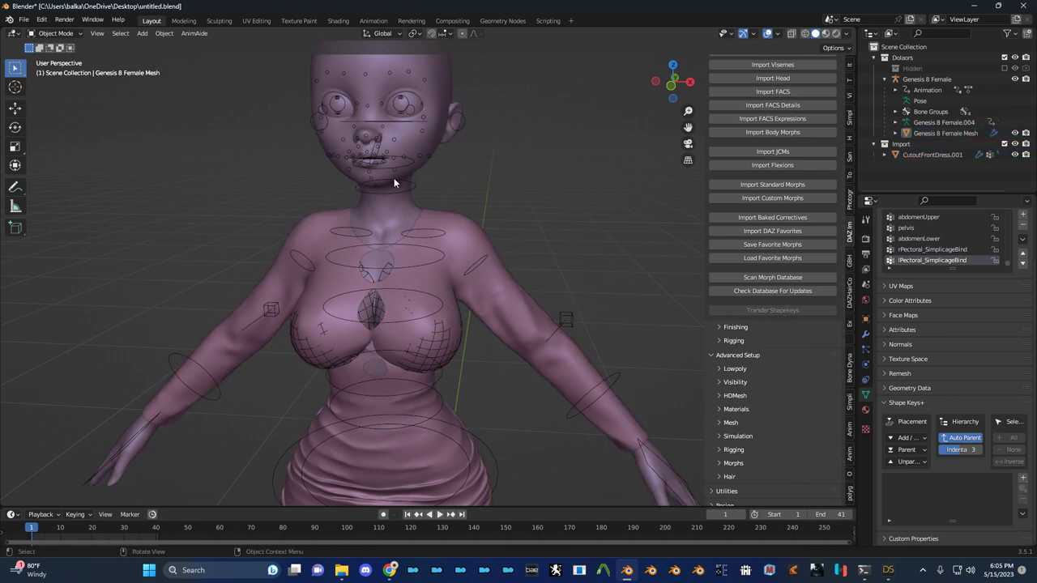
click(399, 214)
middle_drag(465, 226, 602, 238)
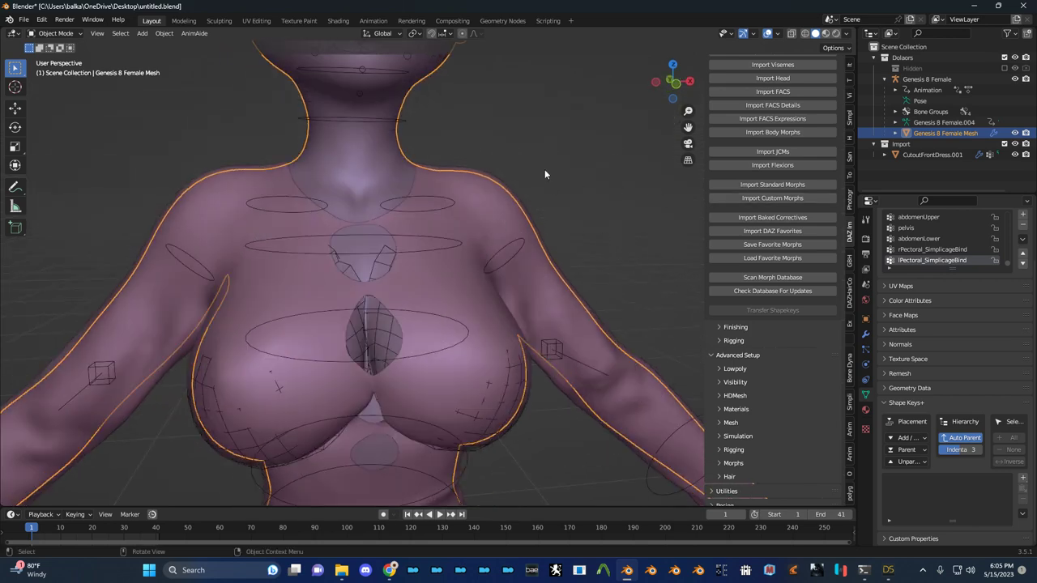
scroll(822, 163, up, 2)
scroll(806, 143, up, 3)
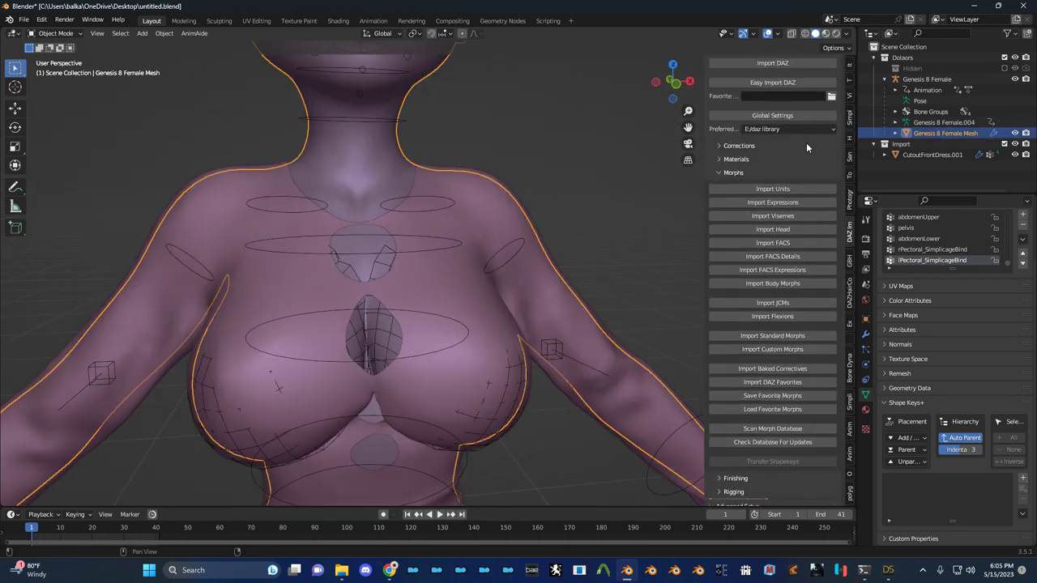
scroll(759, 278, down, 2)
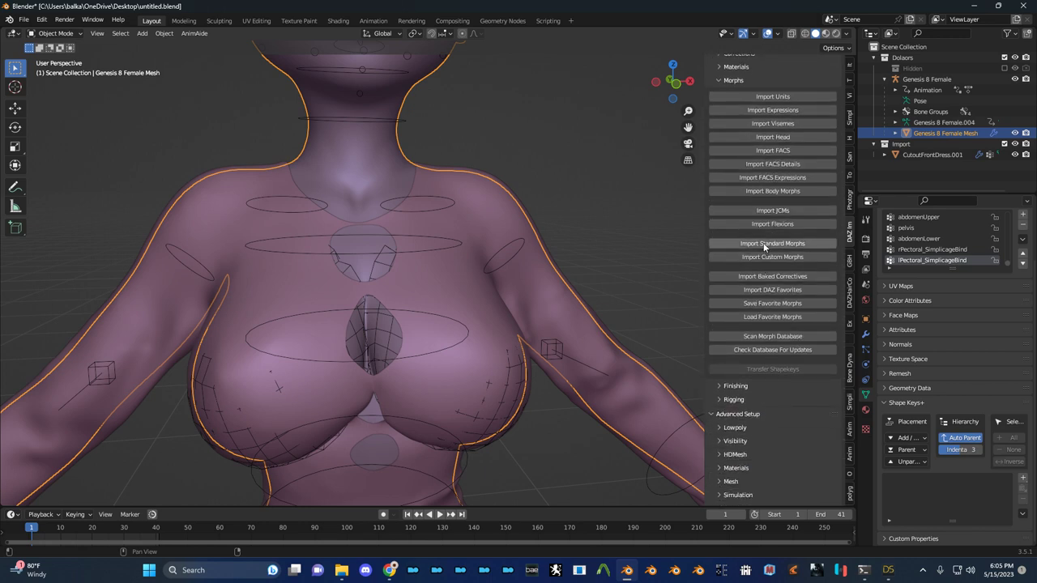
click(770, 243)
click(699, 385)
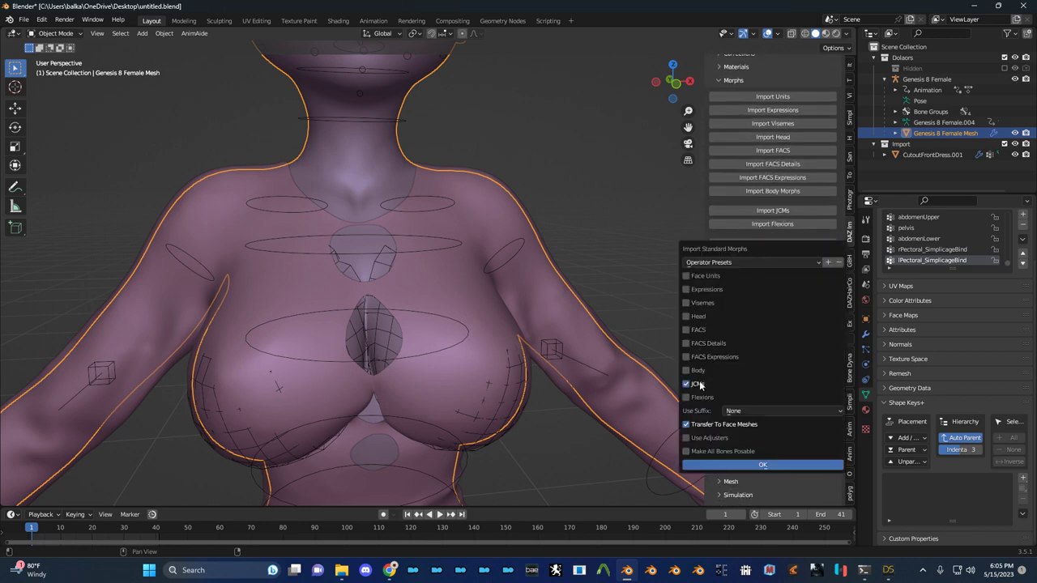
click(712, 425)
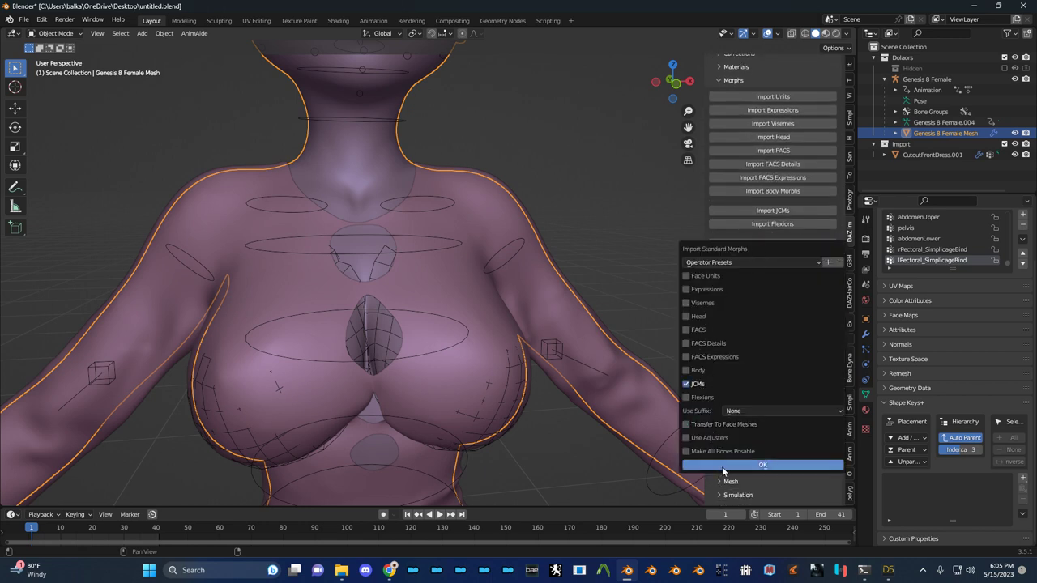
click(722, 466)
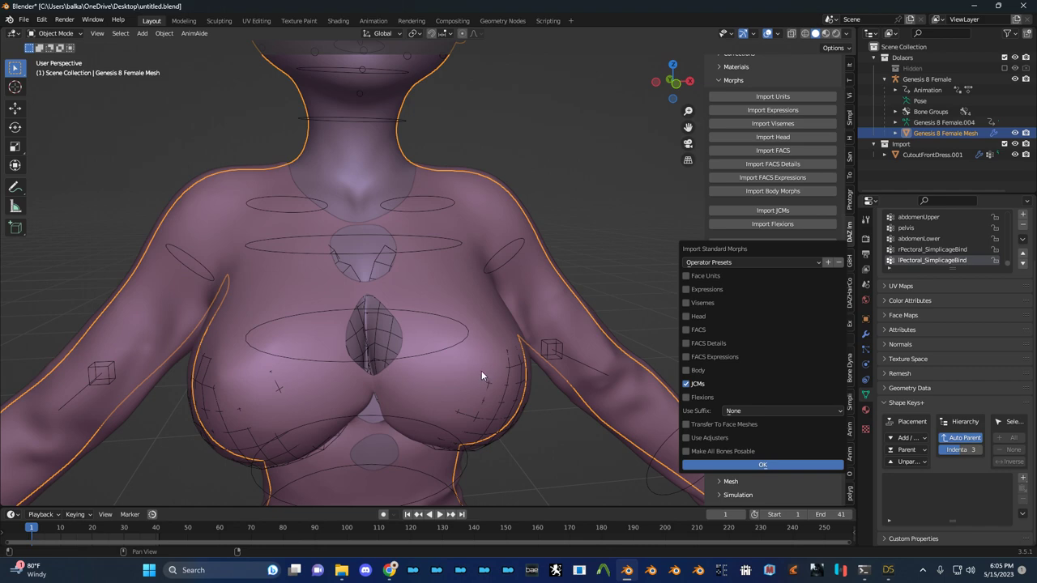
Transfer the shape keys from the Genesis 8 Female Mesh to CutoutFrontDress.001
scroll(572, 224, down, 3)
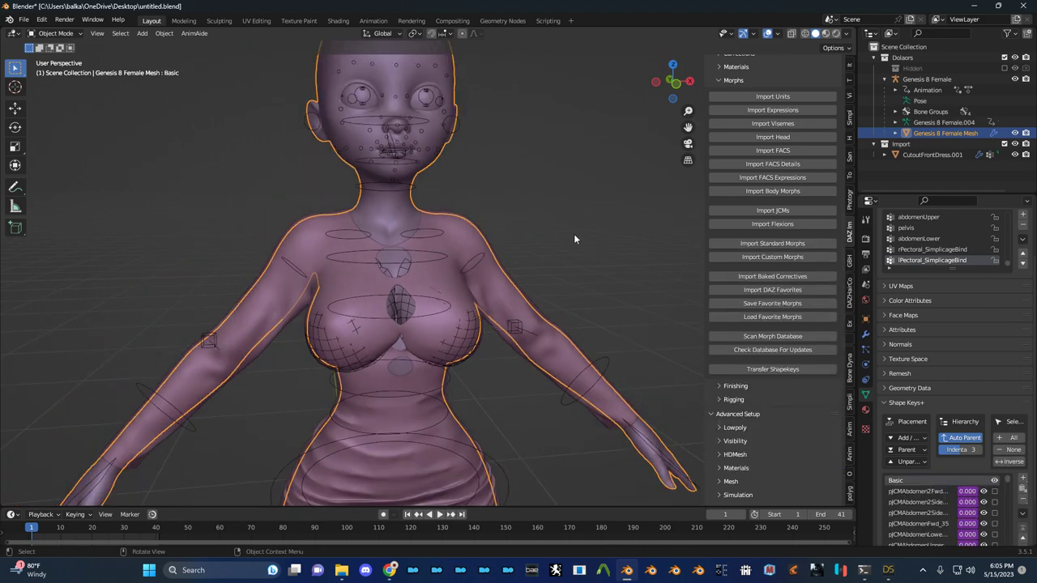
scroll(924, 329, down, 3)
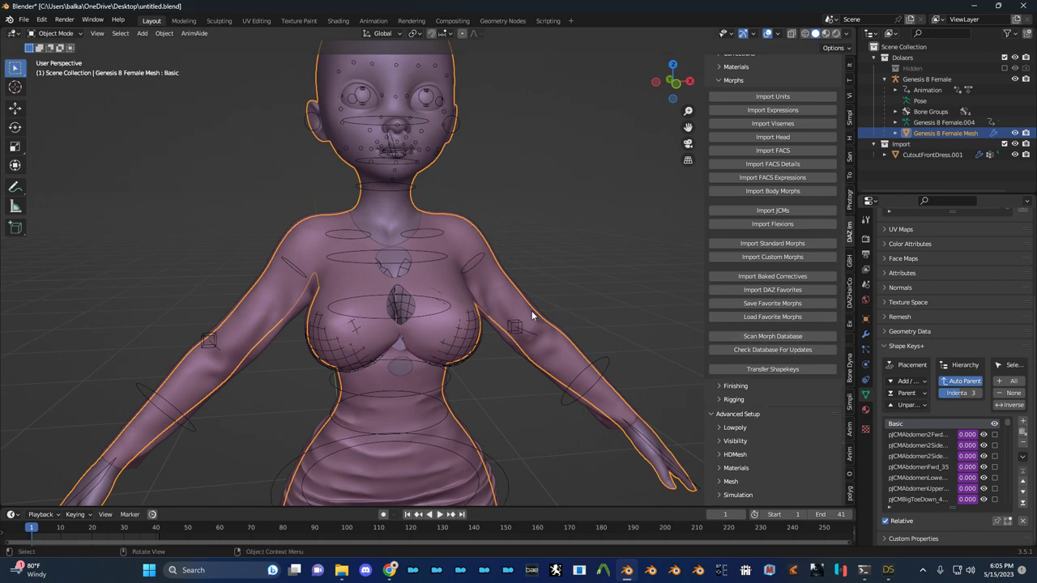
scroll(529, 311, up, 2)
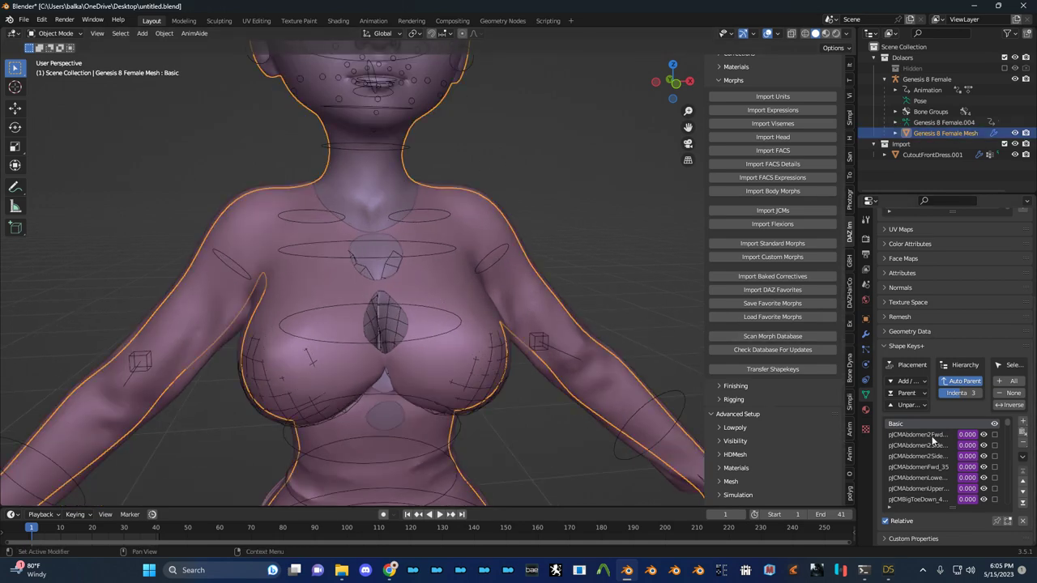
click(550, 295)
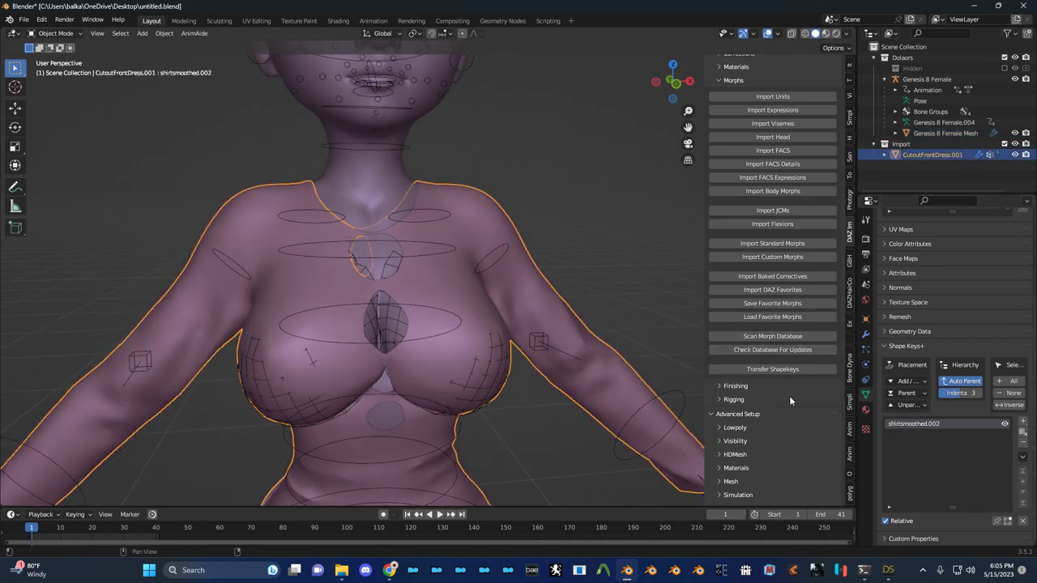
click(399, 182)
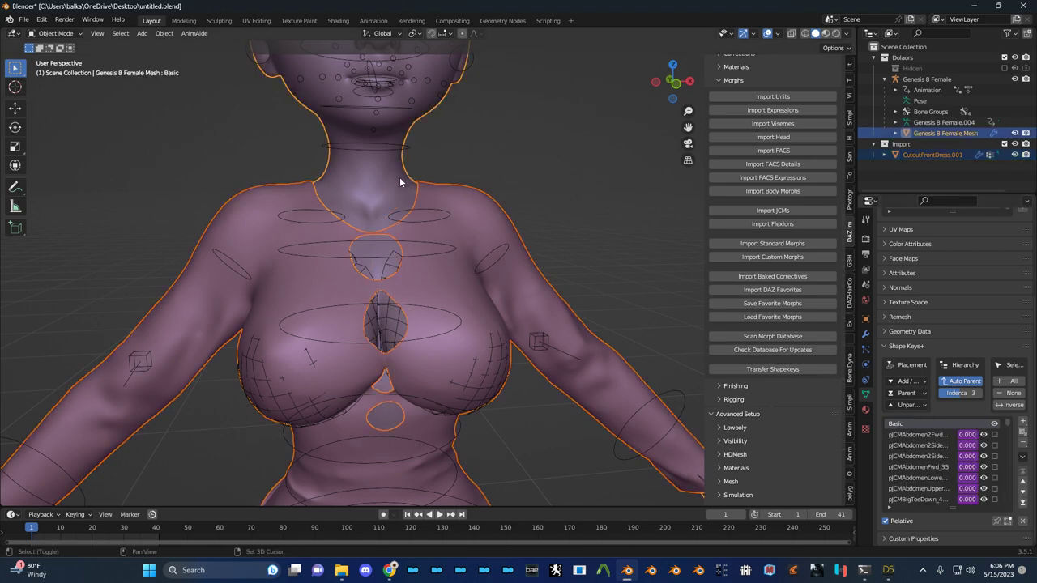
click(786, 369)
Test-rotate the left forearm and collar bones in Pose Mode to check the dress, cancel the rotations and return to Object Mode
click(495, 263)
key(ctrl+Tab)
click(498, 259)
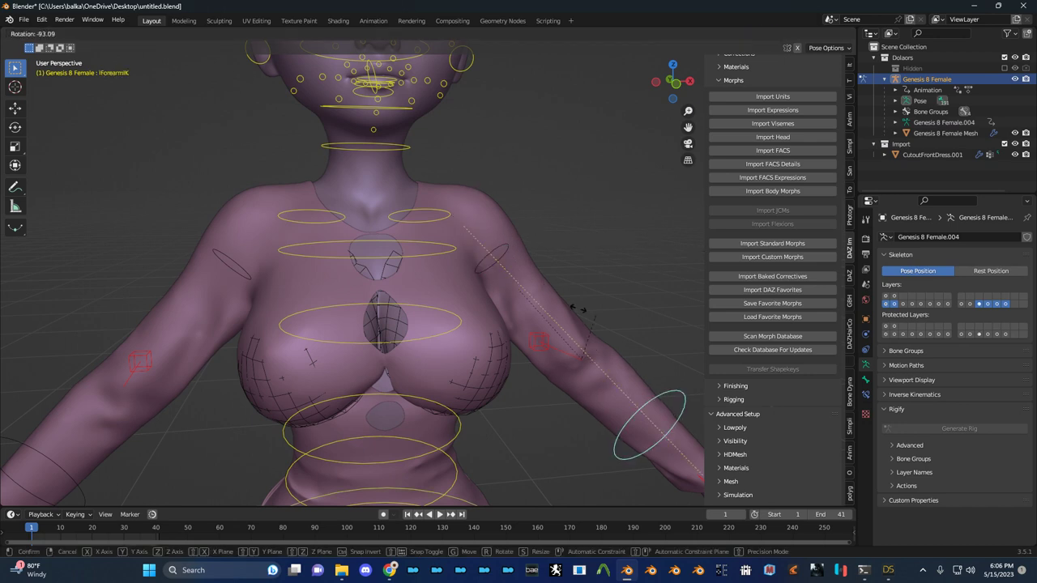
click(439, 216)
key(r)
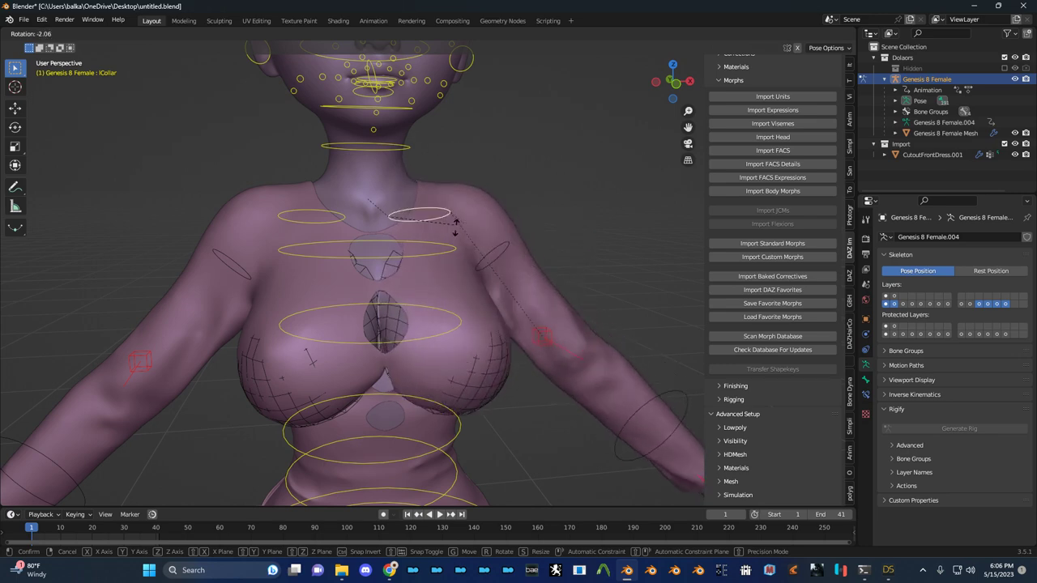
right_click(452, 206)
click(521, 194)
key(ctrl+Tab)
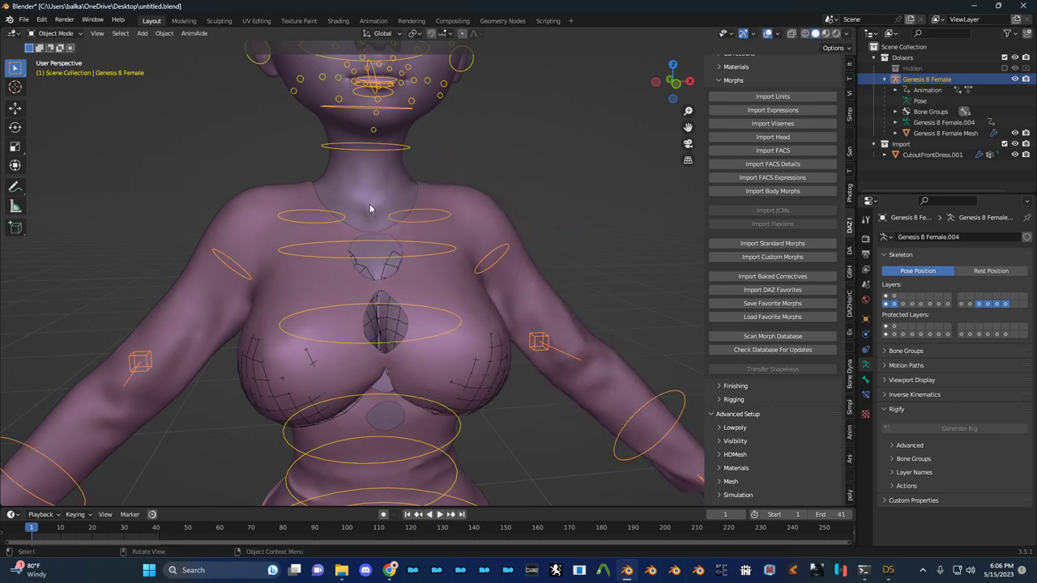
Clear the mesh selection and set the Genesis 8 Female armature to Rest Position
click(433, 325)
shift+click(481, 341)
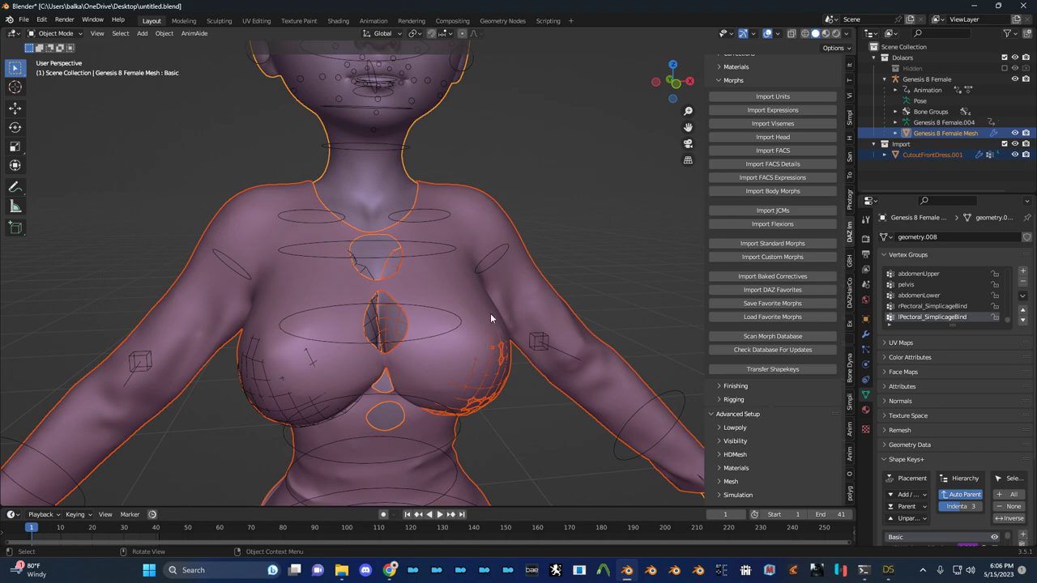
click(556, 247)
middle_drag(556, 247, 530, 261)
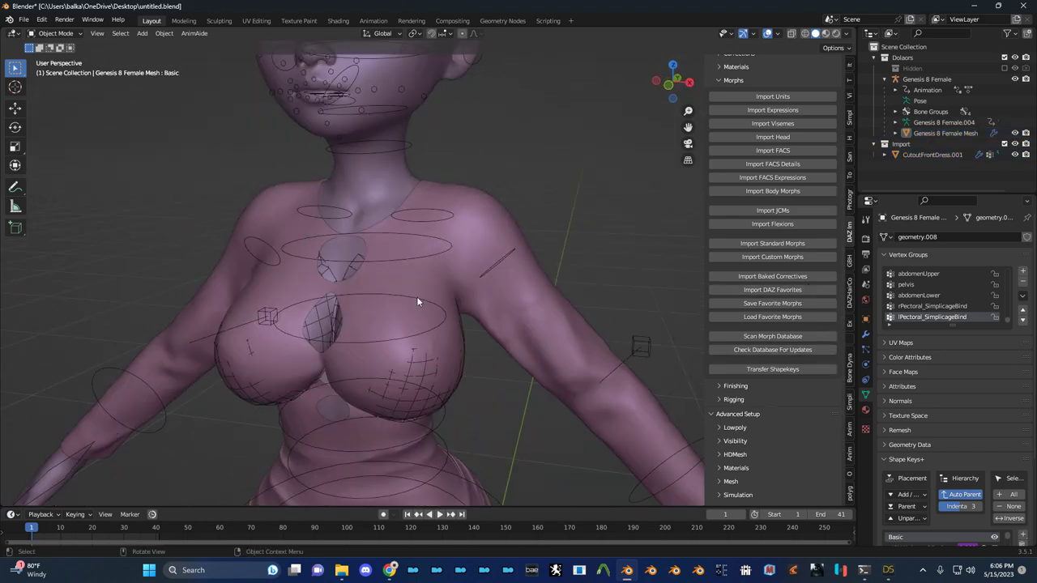
click(500, 277)
click(499, 272)
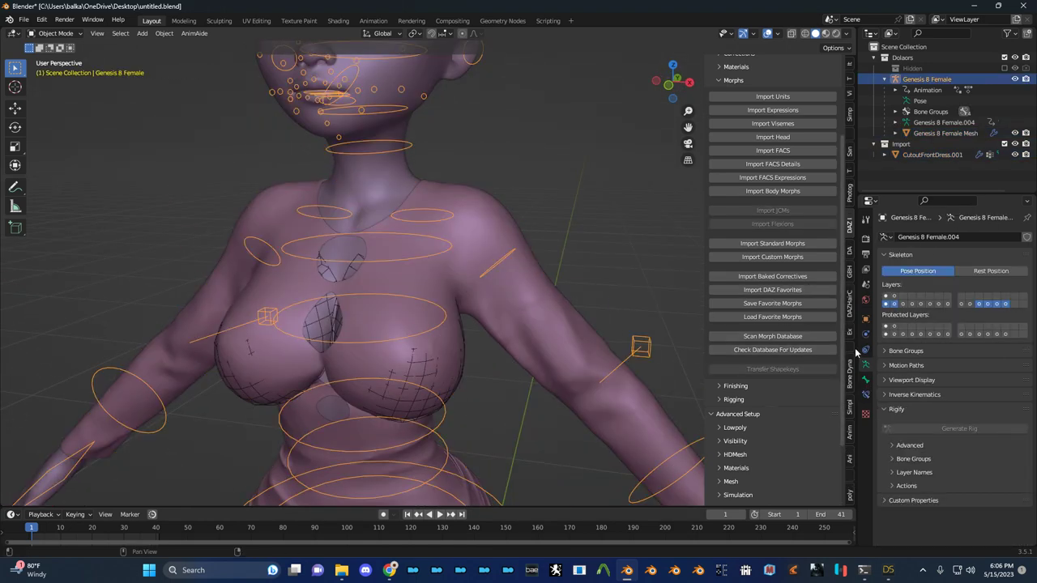
click(993, 271)
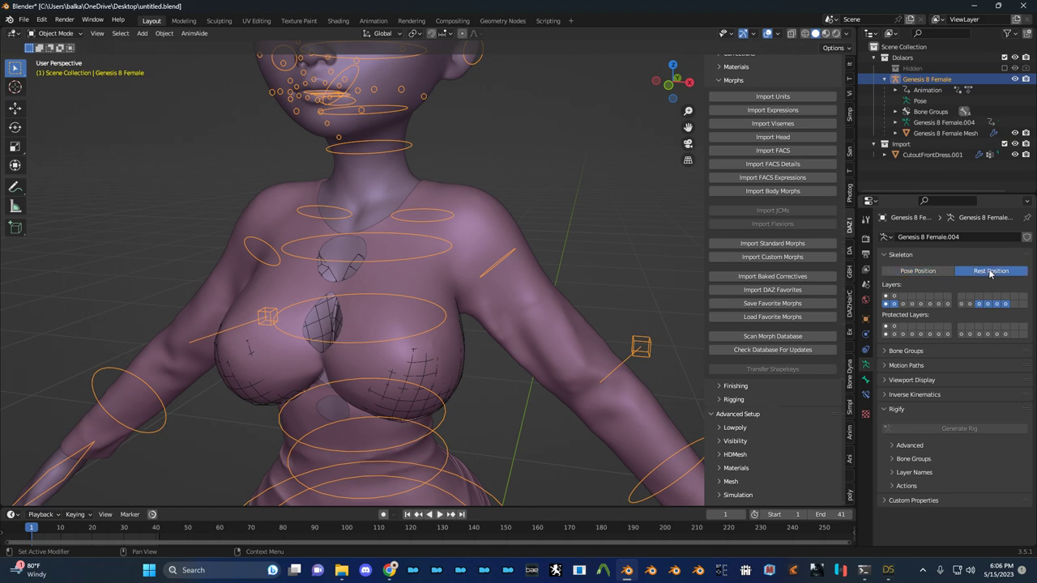
Transfer the vertex groups from the Genesis 8 Female Mesh to CutoutFrontDress.001 with a threshold of 0.0010
click(383, 204)
click(489, 208)
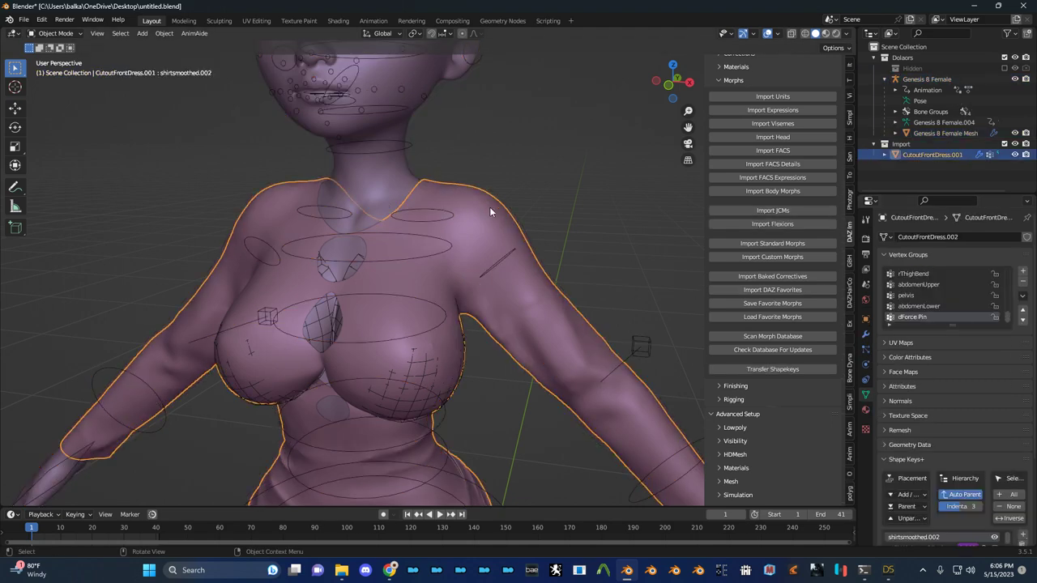
click(380, 179)
scroll(740, 362, down, 2)
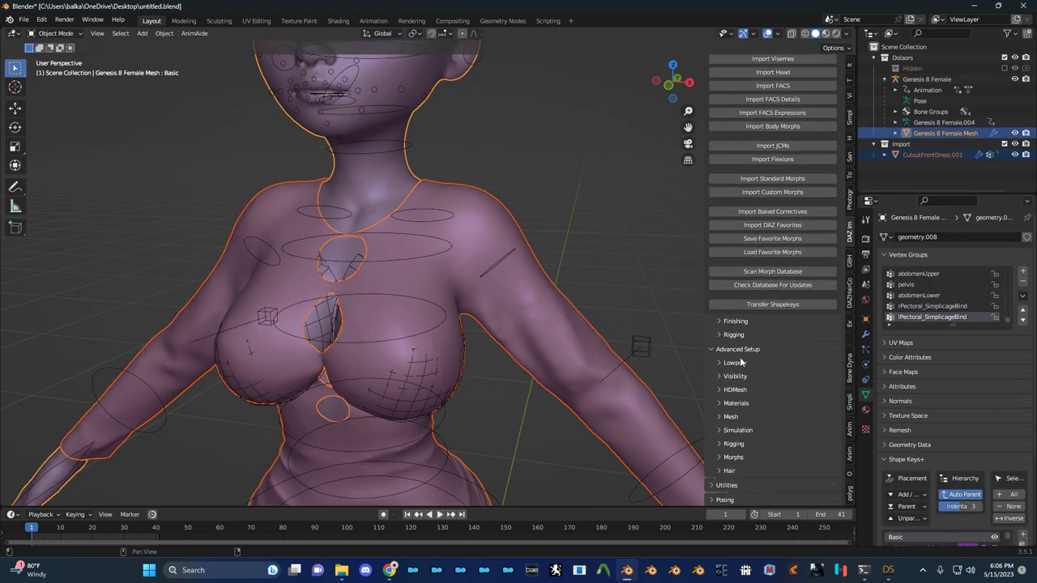
click(730, 417)
scroll(721, 417, down, 3)
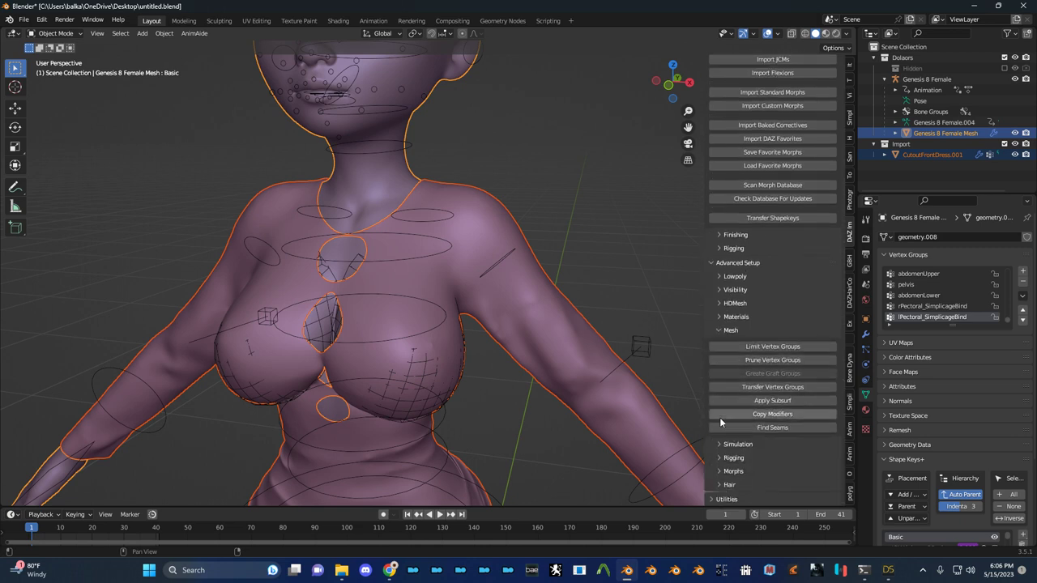
click(794, 388)
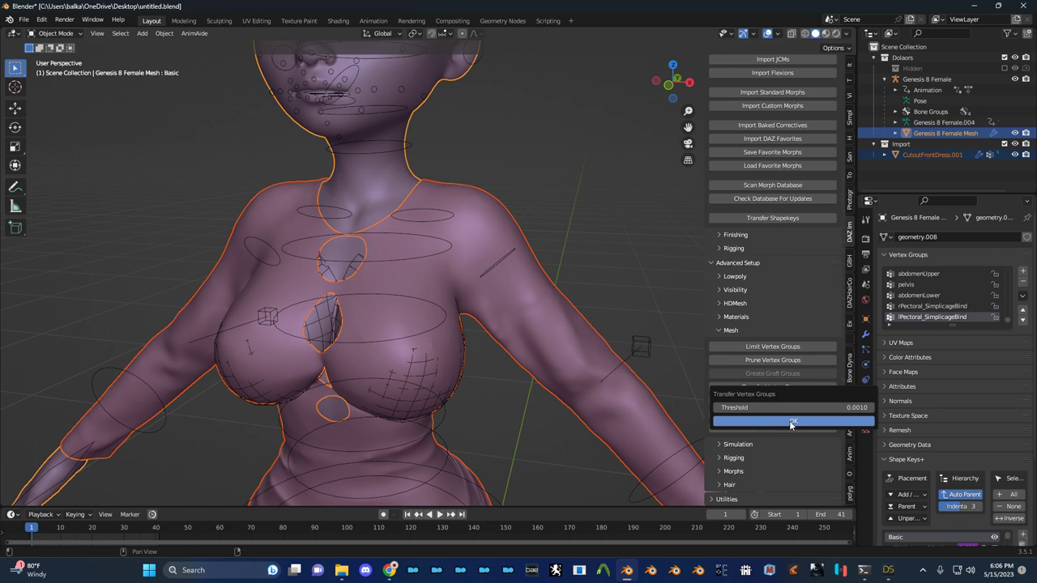
click(793, 424)
Clear the selection, play the animation to check how the dress follows the breasts, and return to frame 1
scroll(578, 247, down, 3)
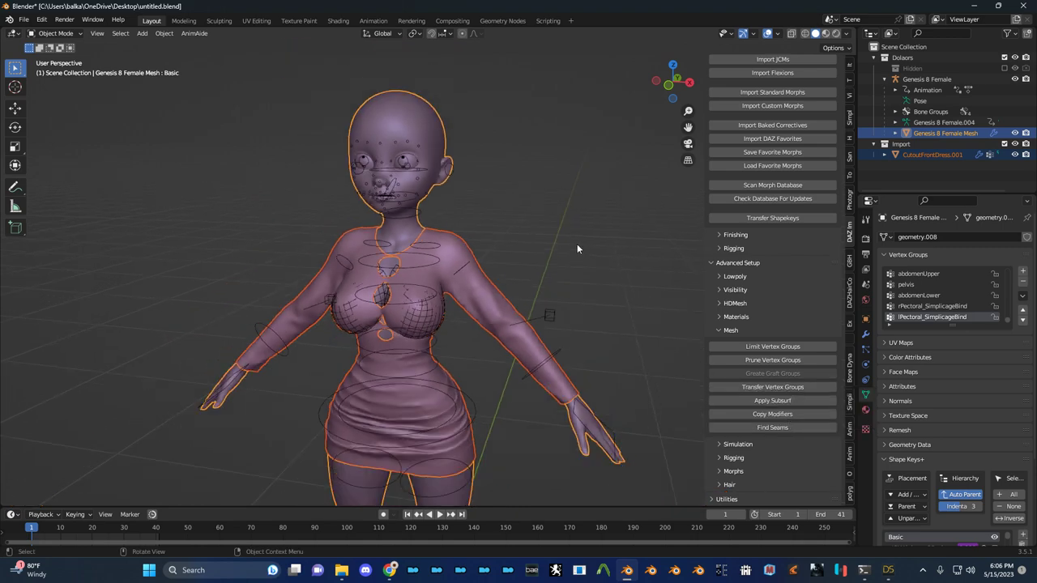
click(577, 244)
scroll(518, 260, up, 5)
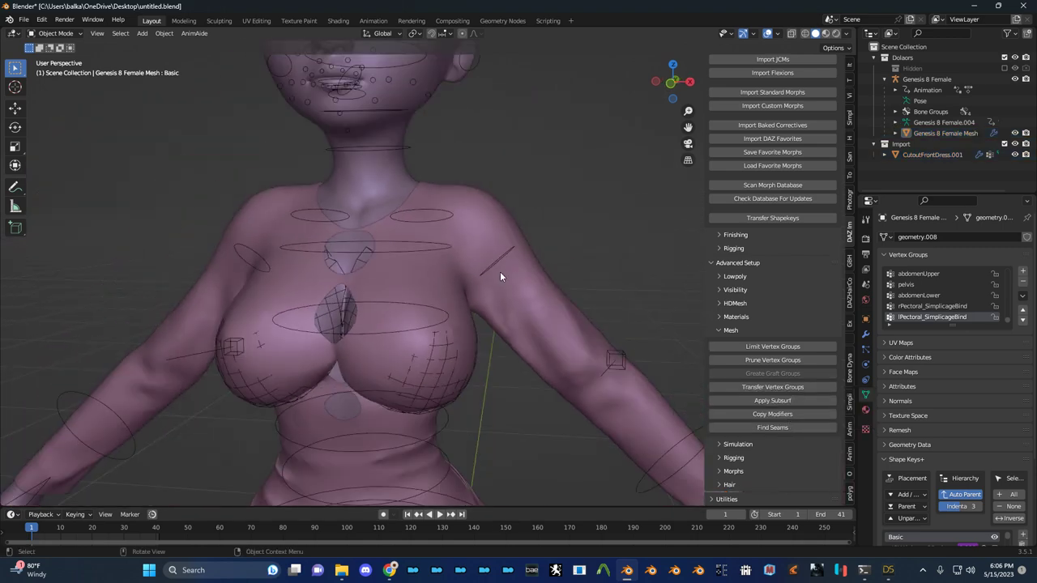
key(shift)
key(space)
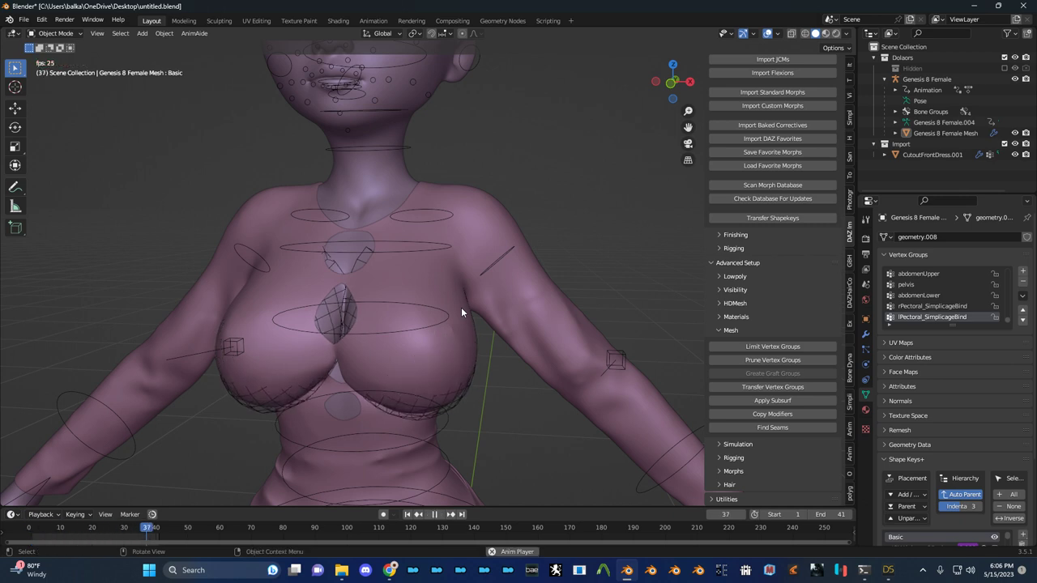
key(space)
key(shift+Left)
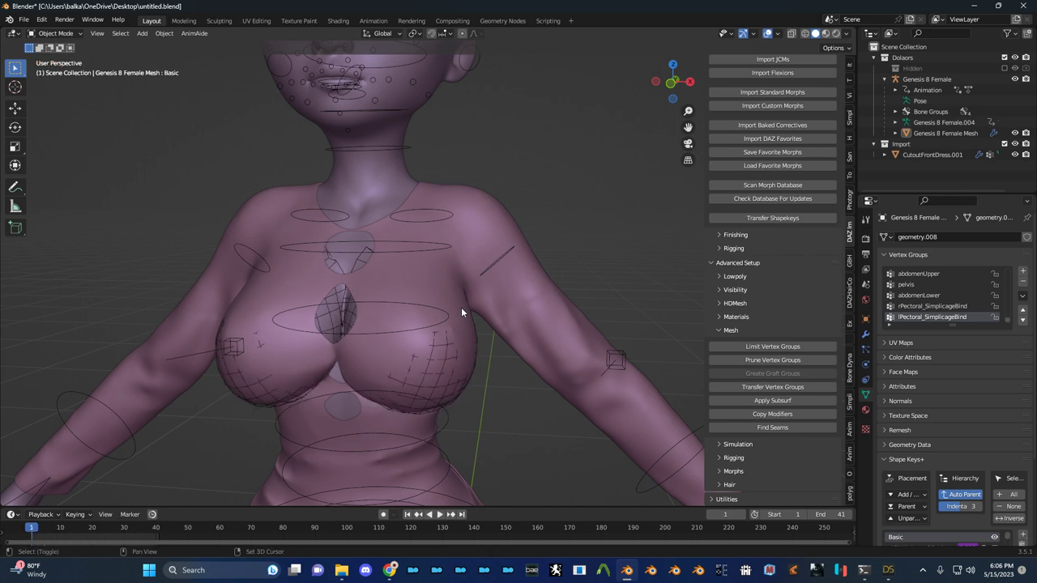
Play the animation with the Genesis 8 Female armature selected to check the breasts against the dress from an angle
click(501, 265)
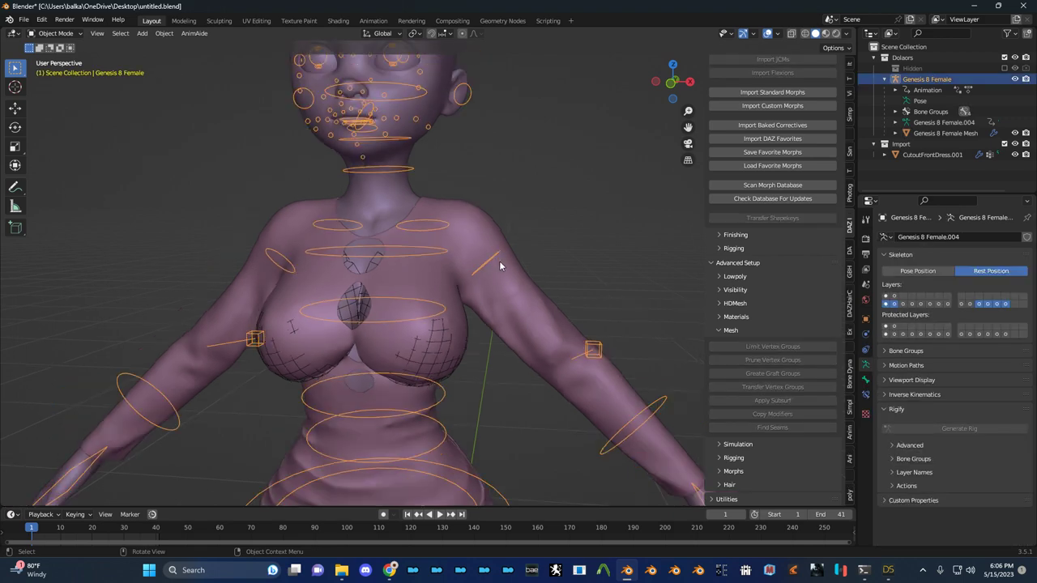
key(ctrl+Tab)
scroll(497, 281, down, 3)
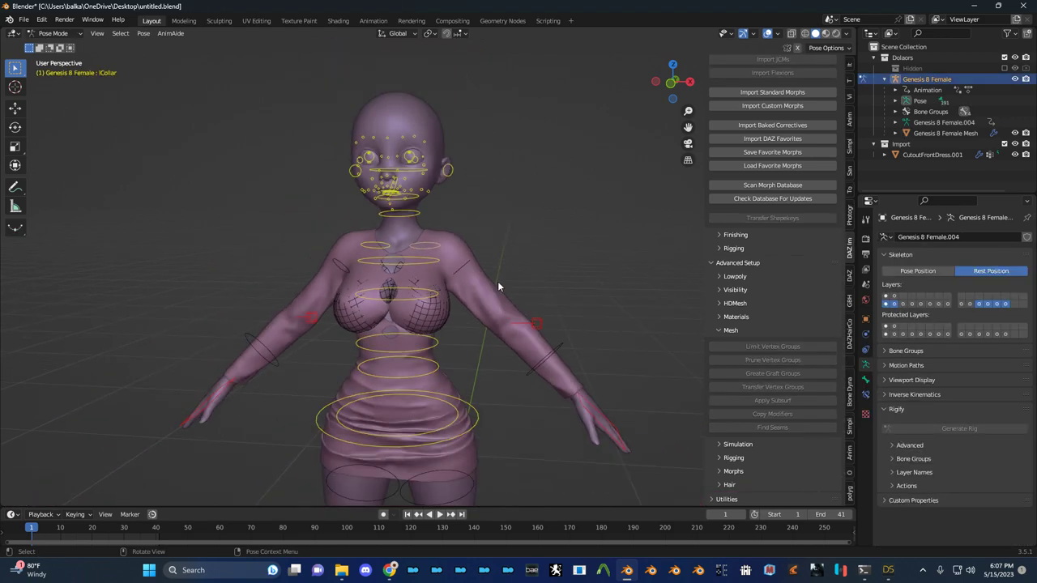
middle_drag(497, 281, 354, 359)
click(463, 373)
middle_drag(471, 371, 536, 372)
scroll(450, 370, up, 4)
key(ctrl+Tab)
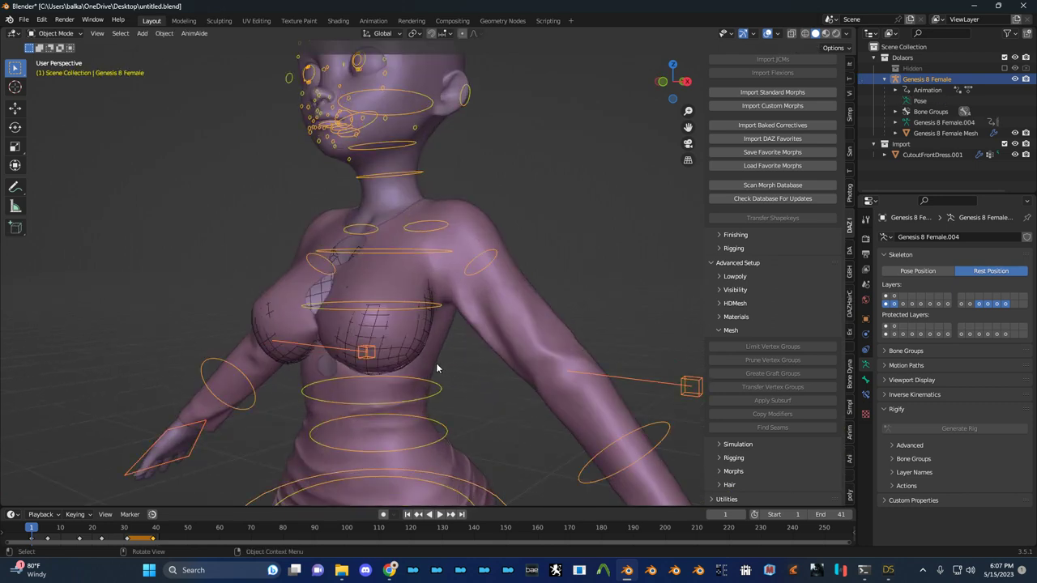
key(space)
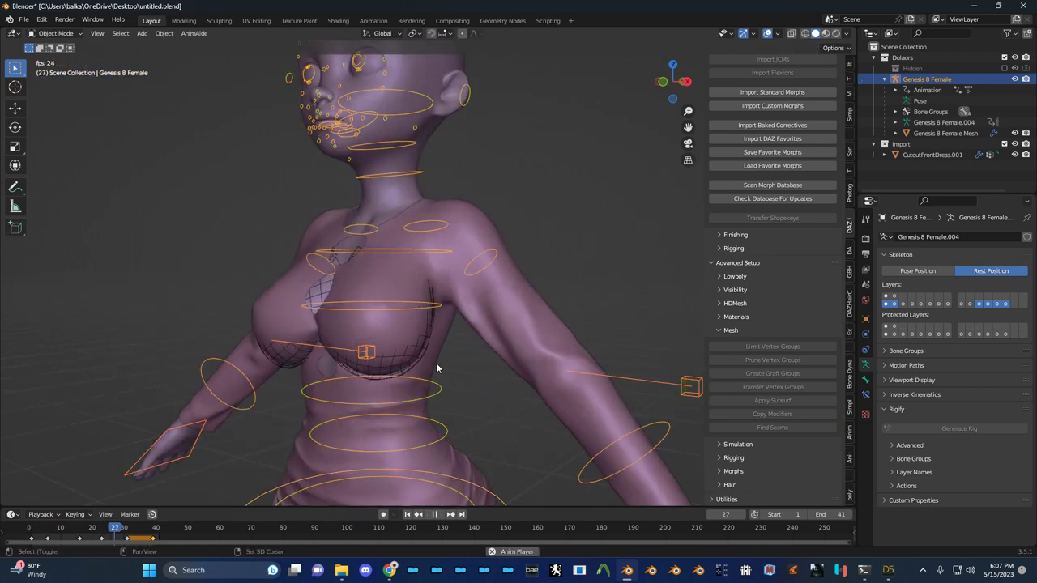
key(Escape)
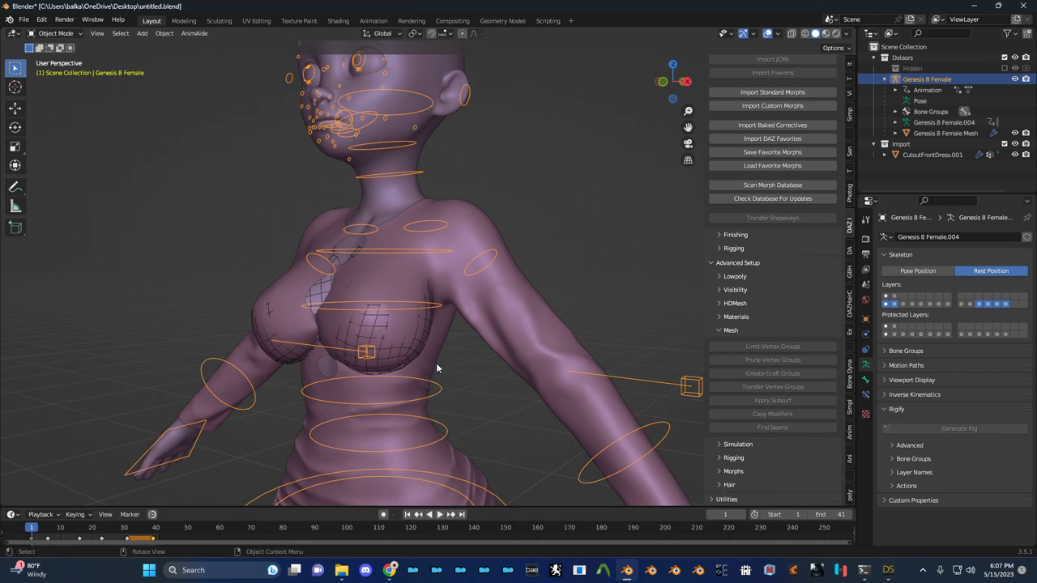
Copy the modifiers from the Genesis 8 Female Mesh to CutoutFrontDress.001 and clear the selection
click(496, 308)
middle_drag(496, 308, 485, 224)
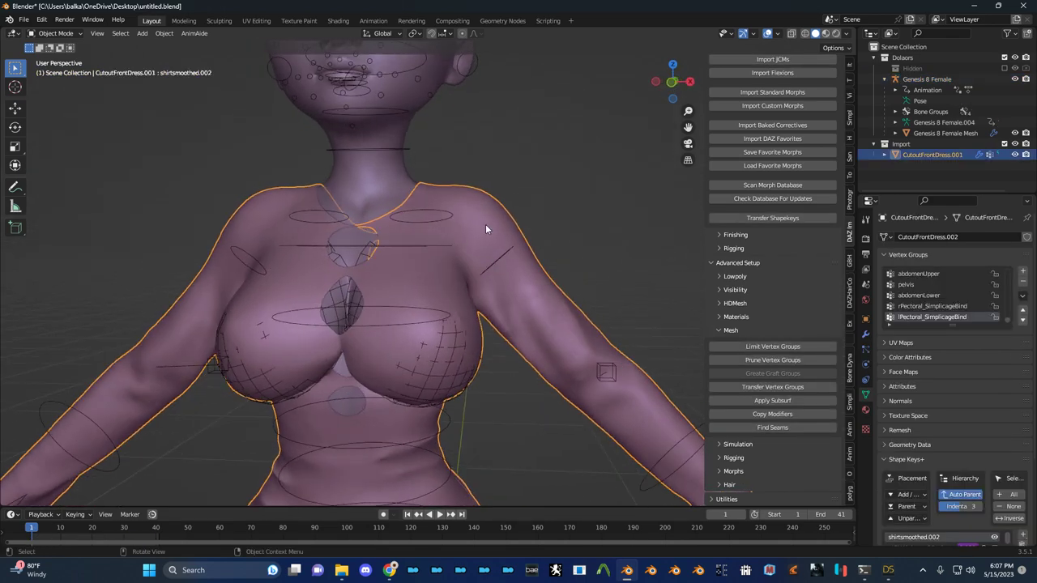
ctrl+click(391, 186)
key(ctrl+l)
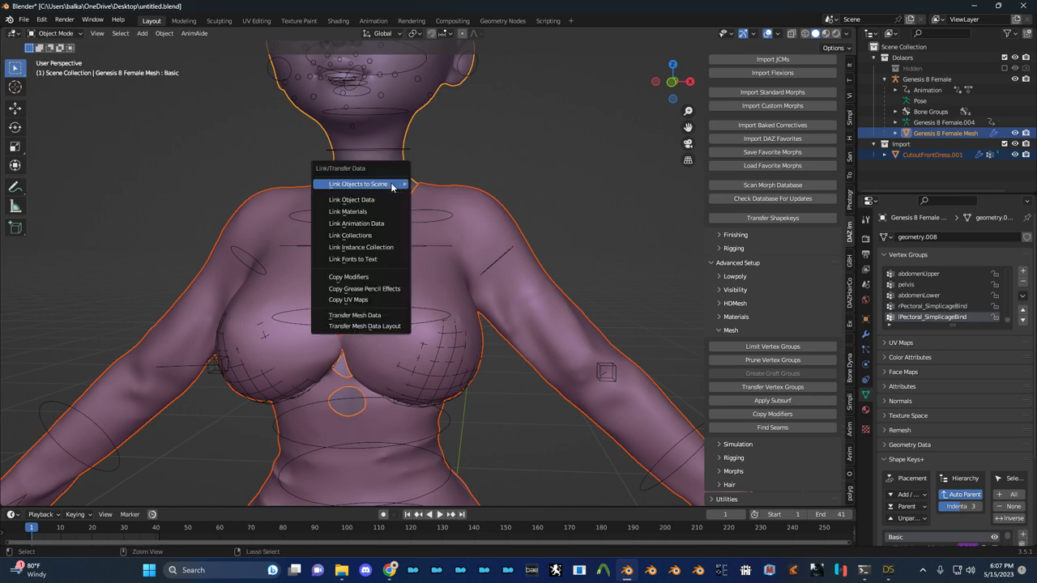
mouse_move(393, 186)
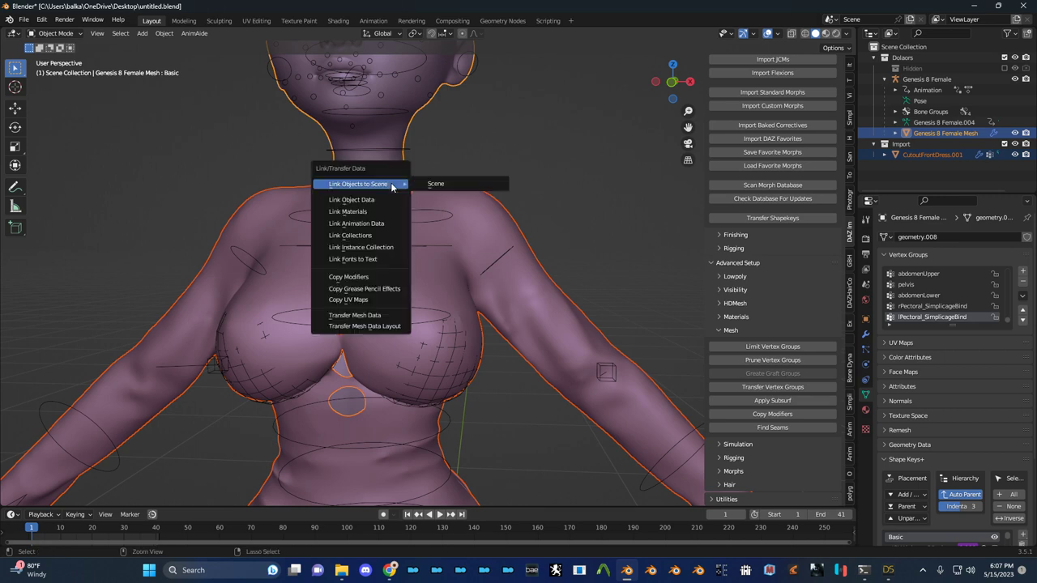
click(370, 278)
click(551, 258)
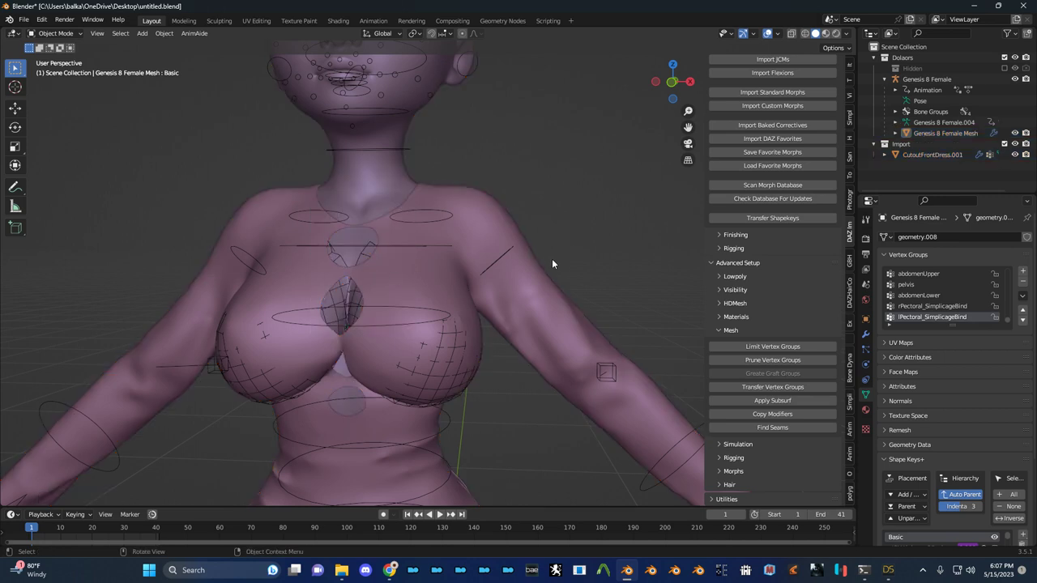
Unbind and rebind CutoutFrontDress.001's Cage Physics modifier that targets cage-lPectoral
click(559, 301)
click(866, 334)
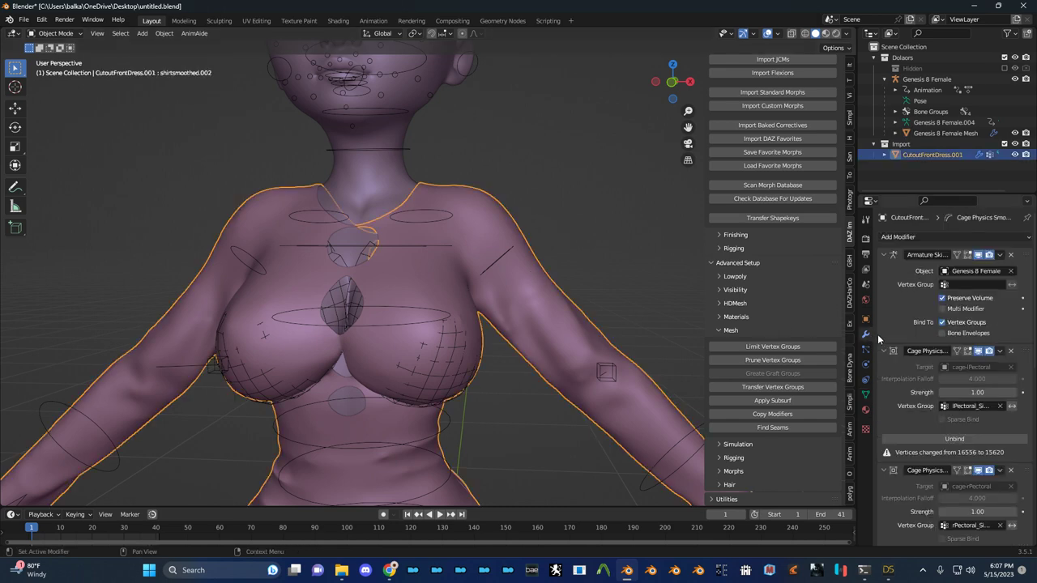
scroll(906, 354, down, 5)
scroll(906, 354, up, 1)
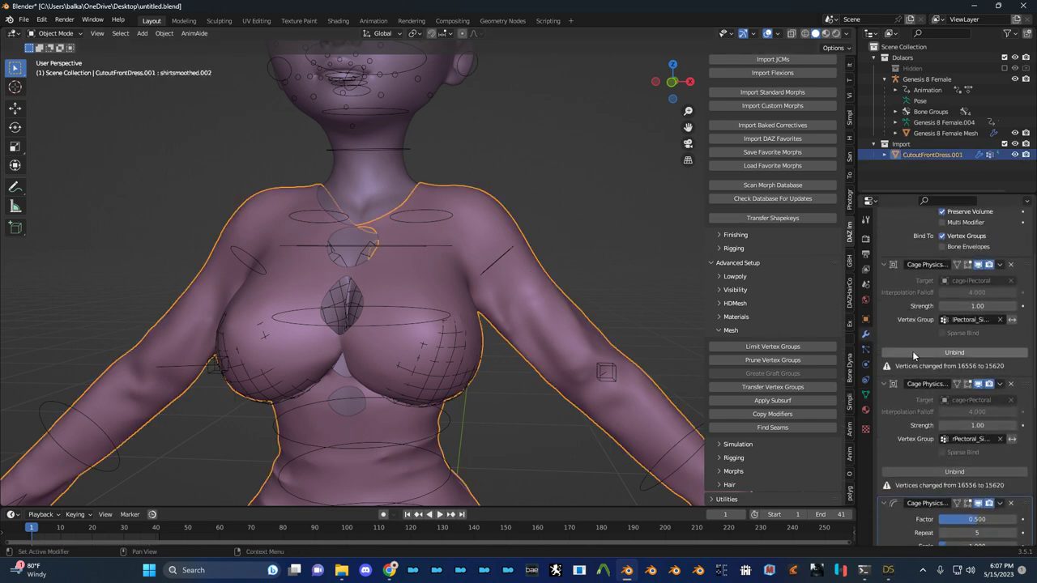
scroll(905, 336, up, 2)
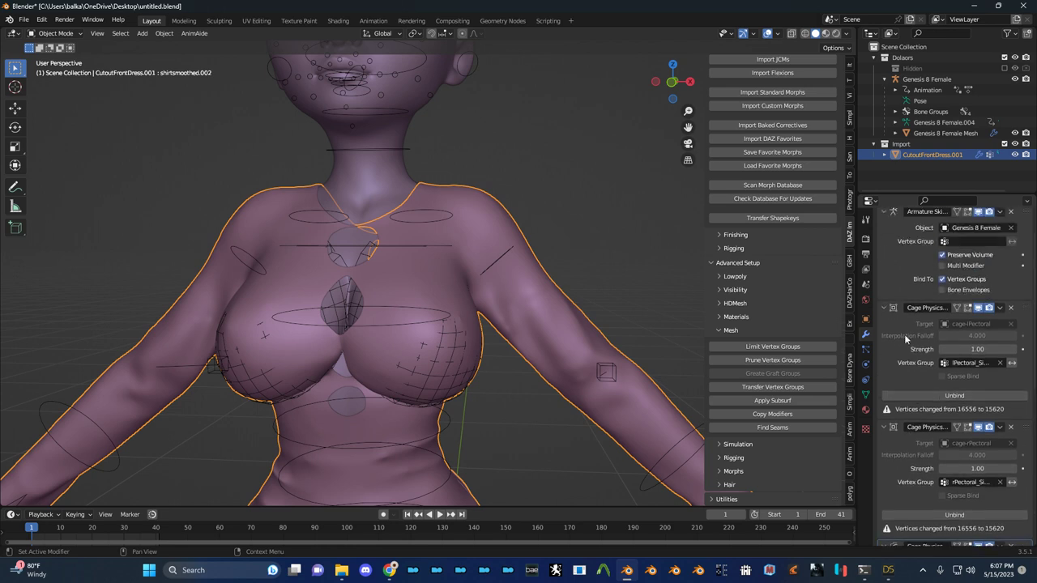
scroll(905, 335, down, 2)
click(959, 354)
click(957, 352)
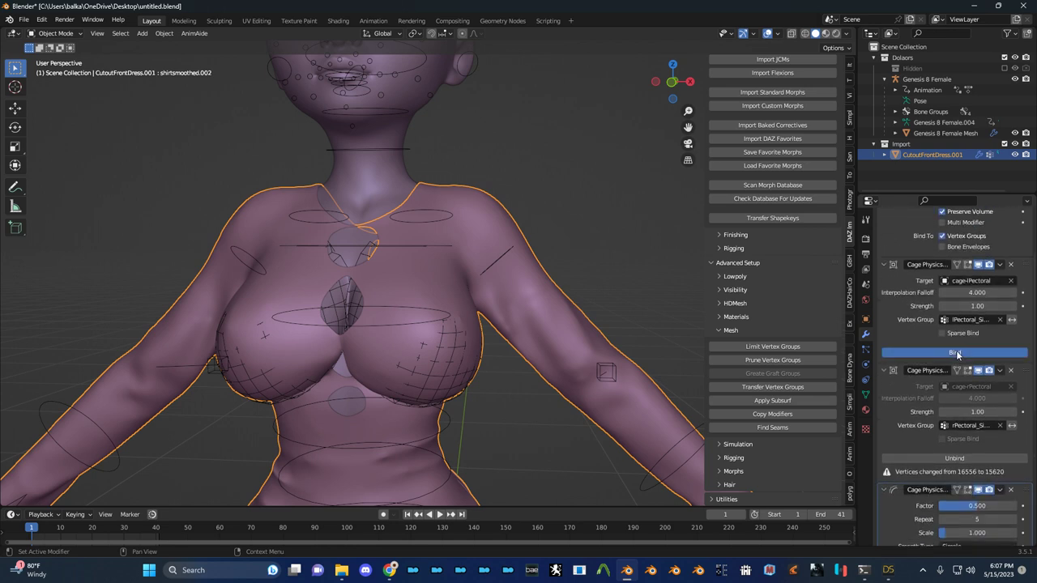
Unbind and rebind the dress's Cage Physics modifier that targets cage-rPectoral, and look through the remaining modifiers
scroll(948, 362, down, 2)
click(933, 417)
click(934, 418)
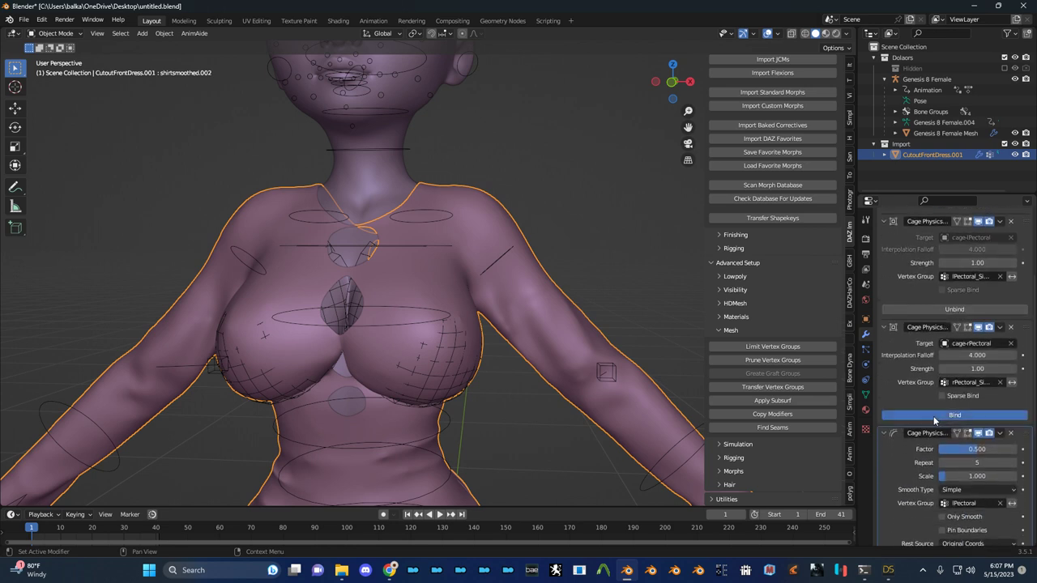
scroll(930, 424, down, 6)
scroll(929, 440, down, 4)
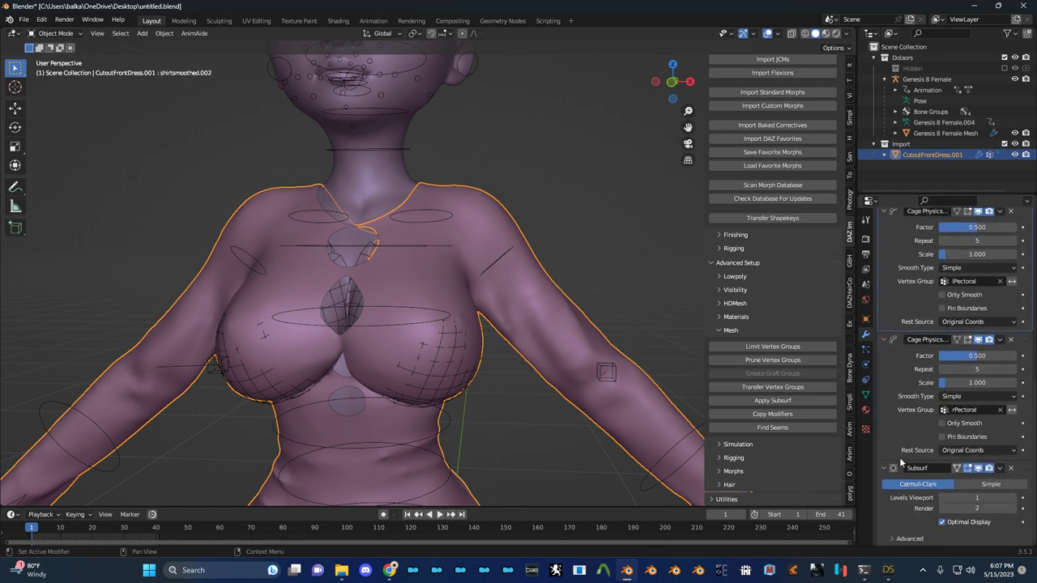
scroll(896, 452, up, 10)
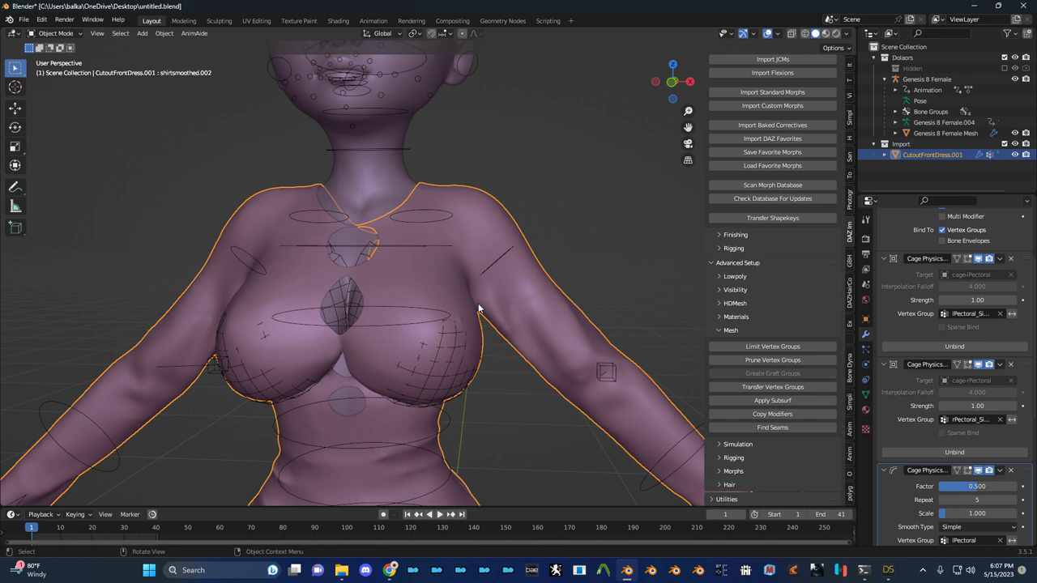
Clear the selection, play the animation to check the rebound dress on the breasts, and return to frame 1
click(599, 243)
key(space)
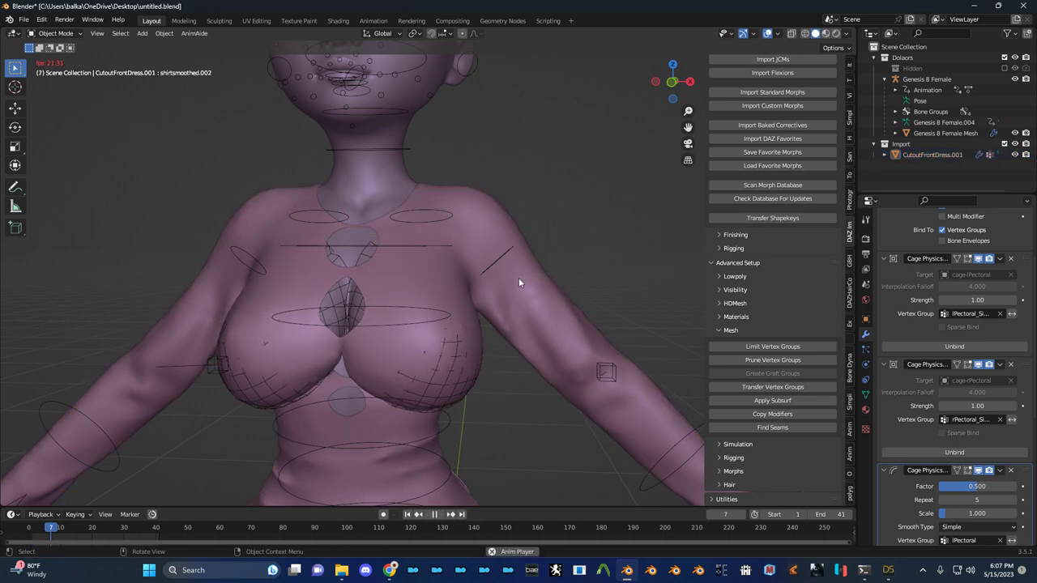
key(Escape)
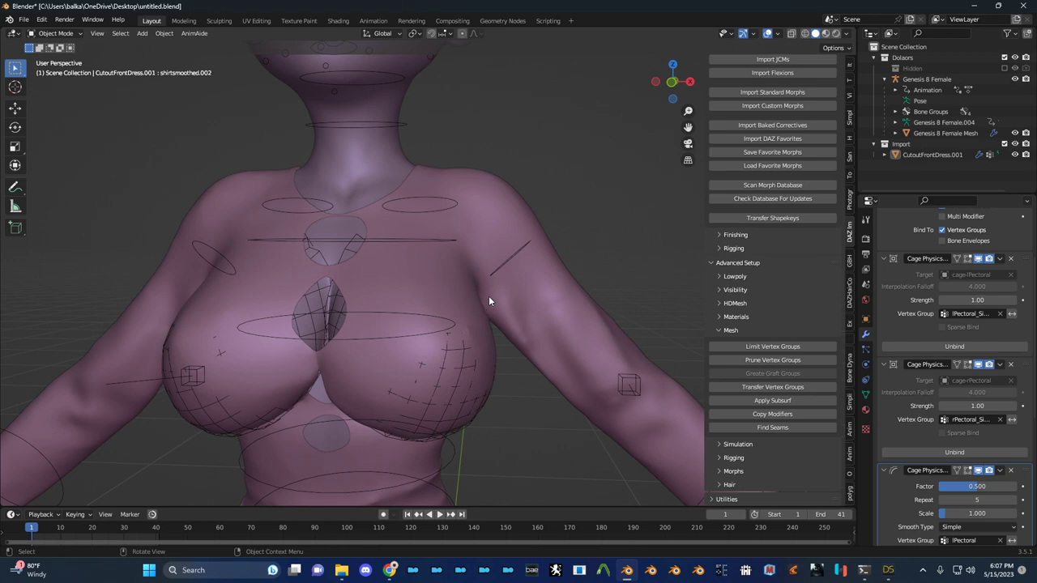
Put the Genesis 8 Female armature in Pose Mode and try to move the hip bone while the animation plays
scroll(491, 300, down, 3)
click(439, 383)
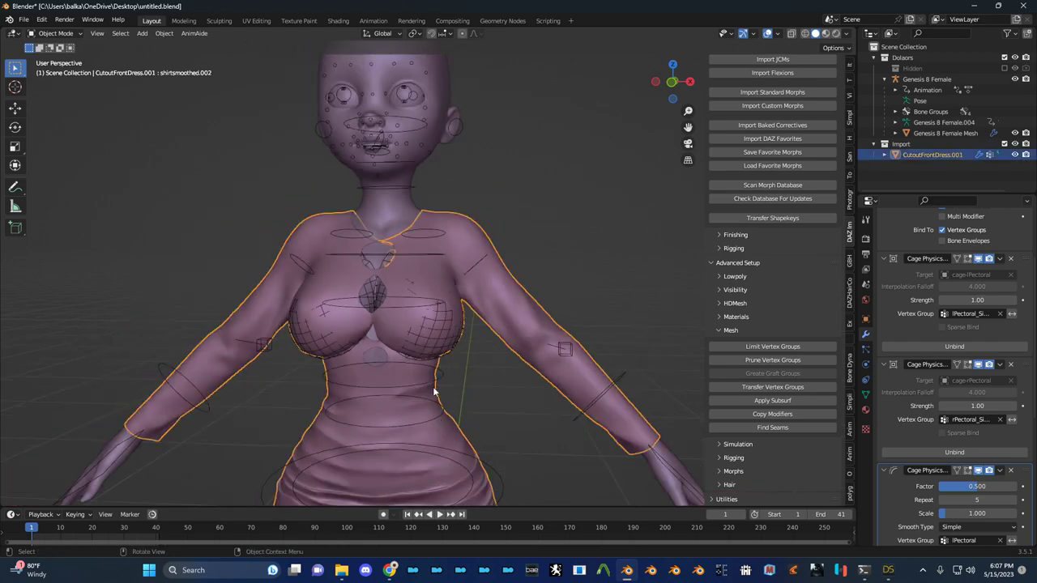
click(433, 389)
key(ctrl+Tab)
scroll(452, 427, down, 4)
shift+middle_drag(454, 427, 455, 341)
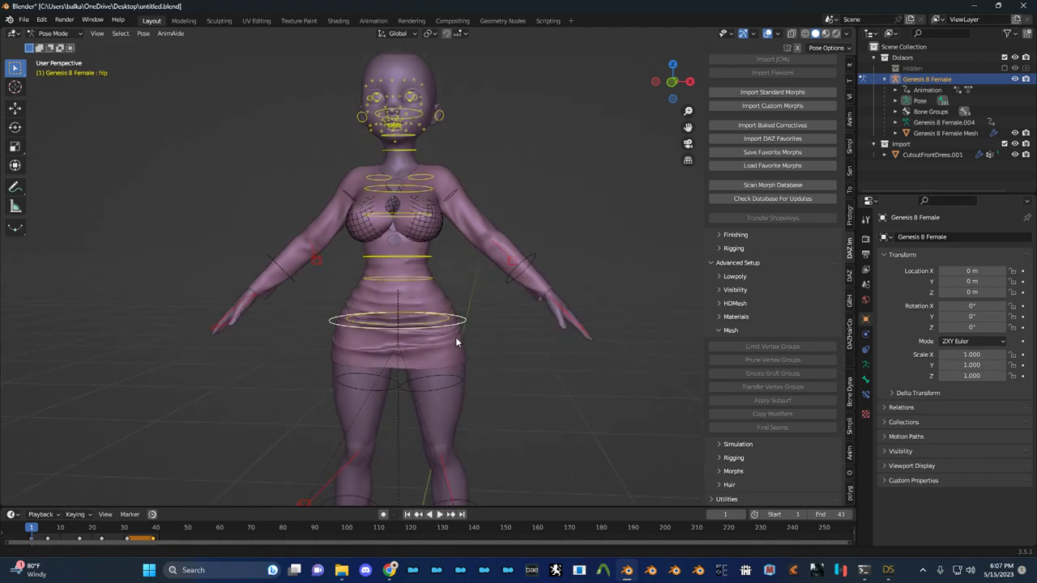
scroll(456, 341, up, 3)
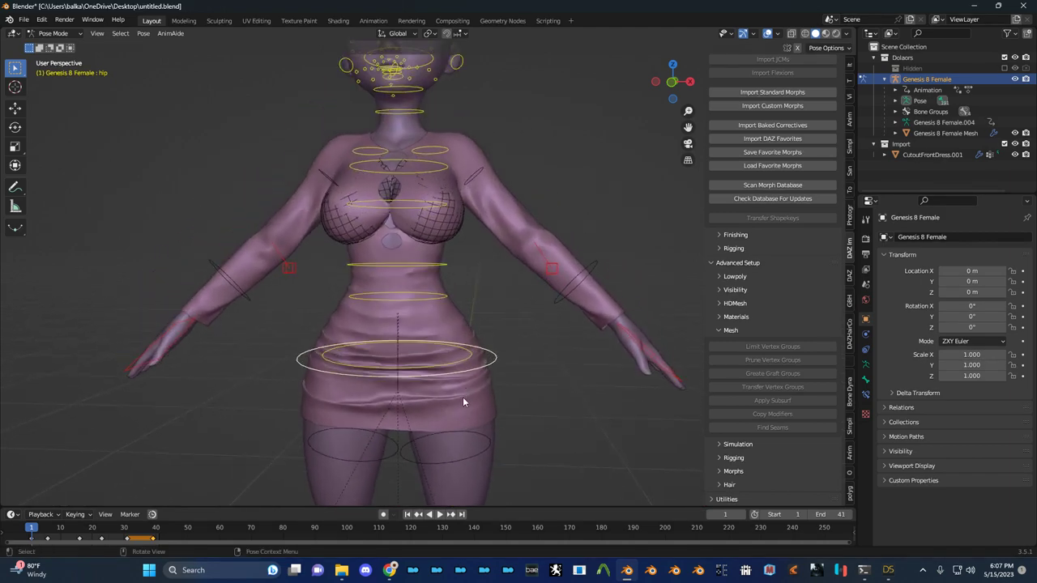
key(space)
key(g)
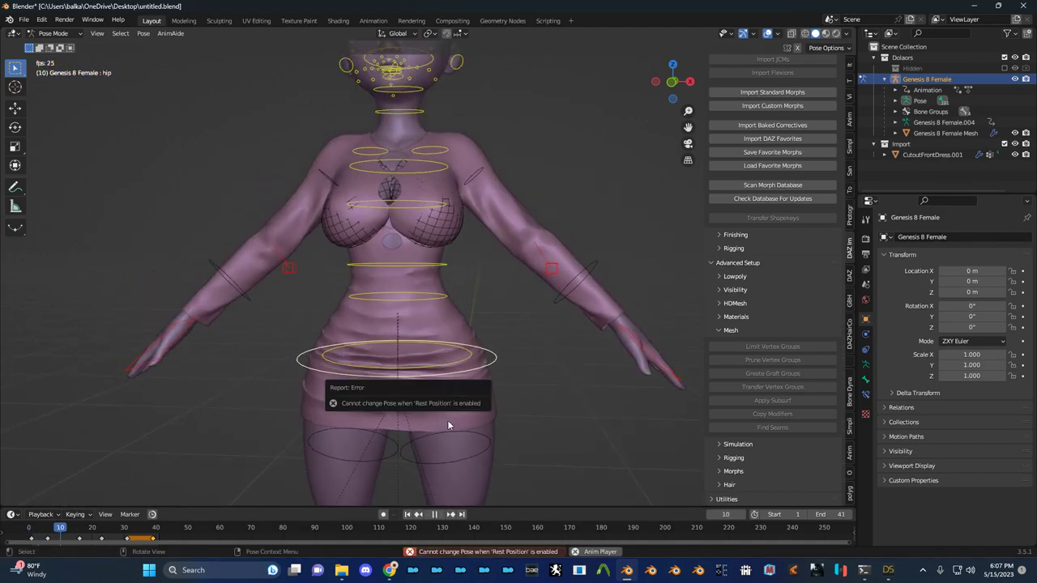
key(space)
Set the Genesis 8 Female armature to Pose Position and hide the viewport overlays
click(865, 365)
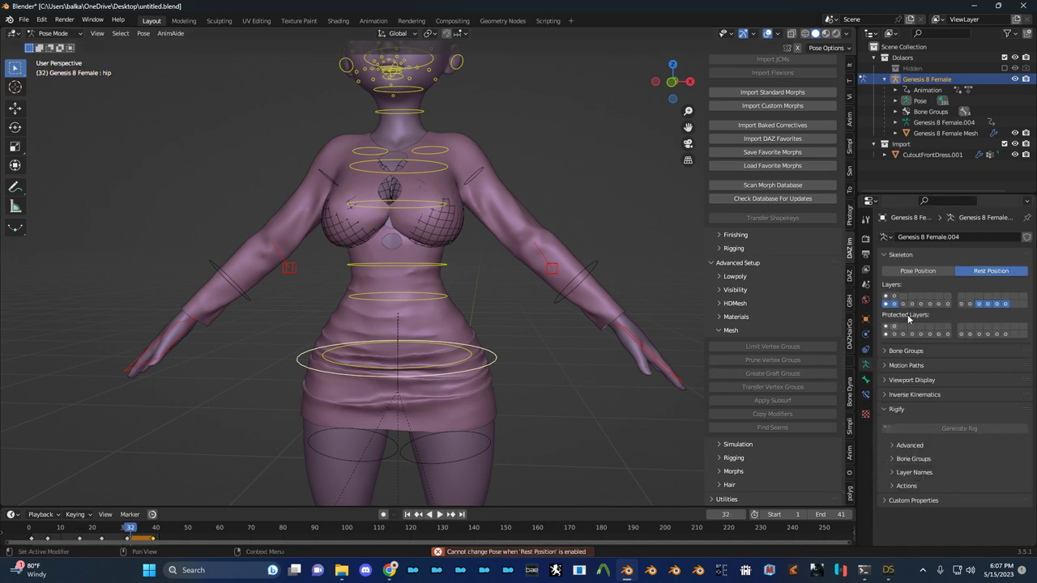
click(924, 271)
scroll(530, 319, up, 2)
key(shift+alt+z)
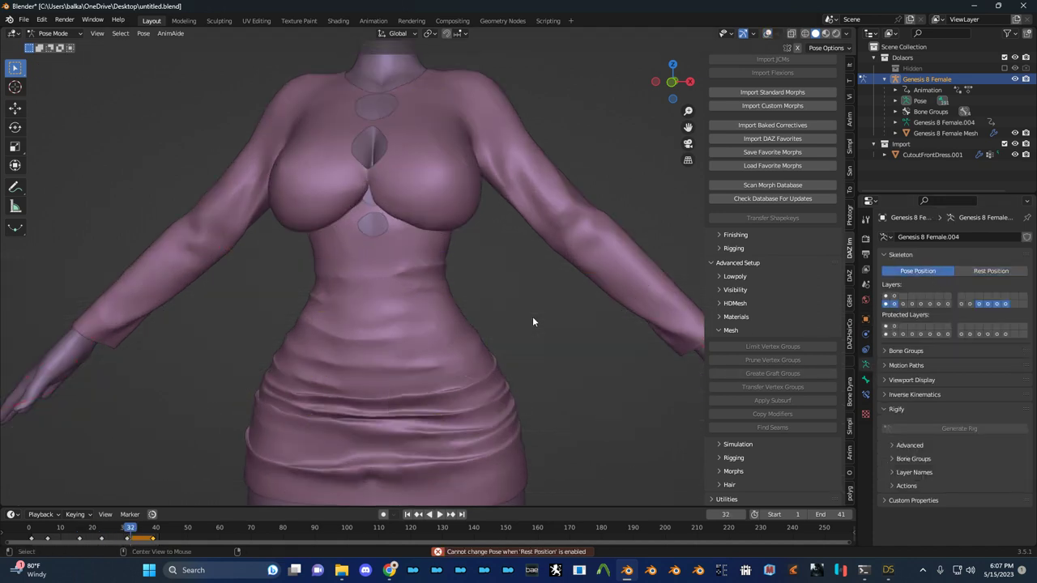
Play the posed animation from frame 1 in front view to check the dress, and return to frame 1
key(KP_1)
key(shift+Left)
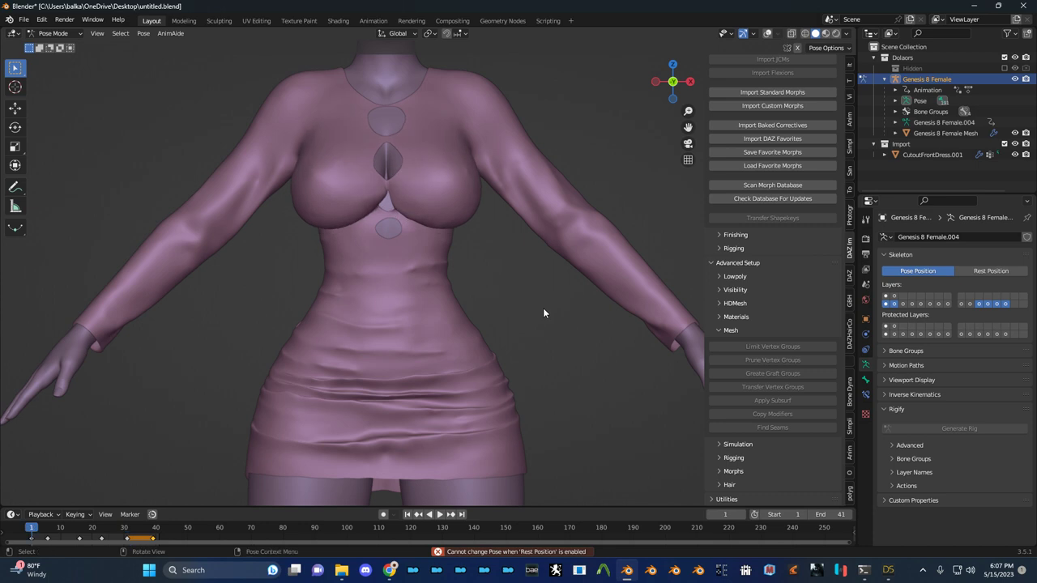
key(space)
key(space)
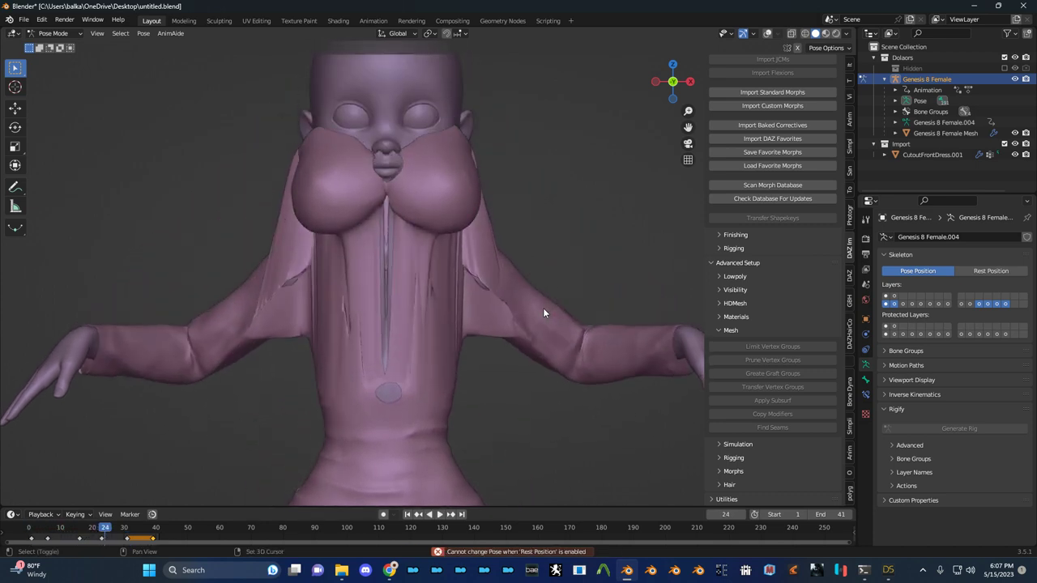
key(shift+Left)
Bake the physics of all Simplicage cages over frames 1 to 41
scroll(730, 319, down, 2)
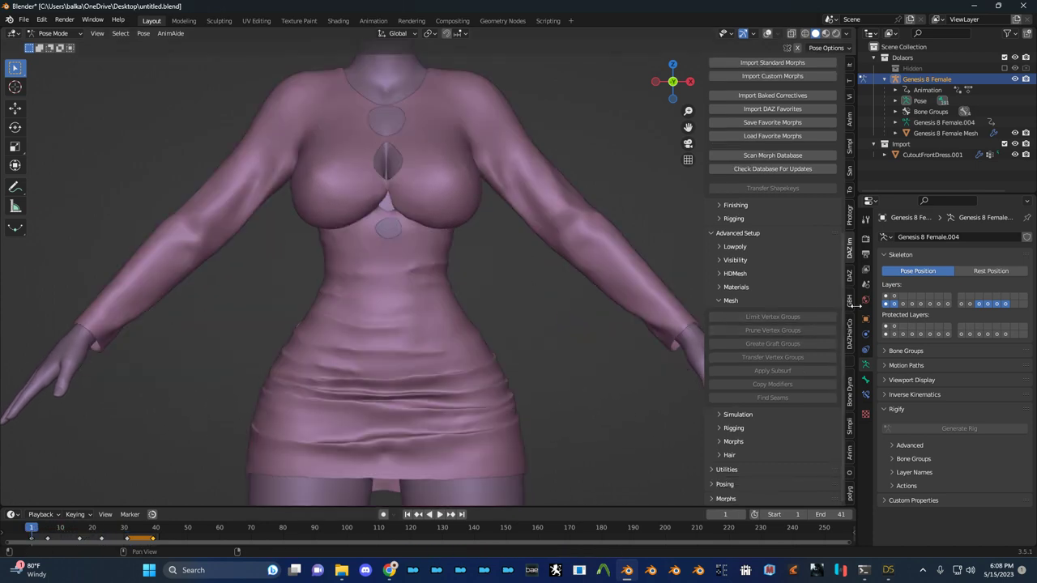
click(847, 310)
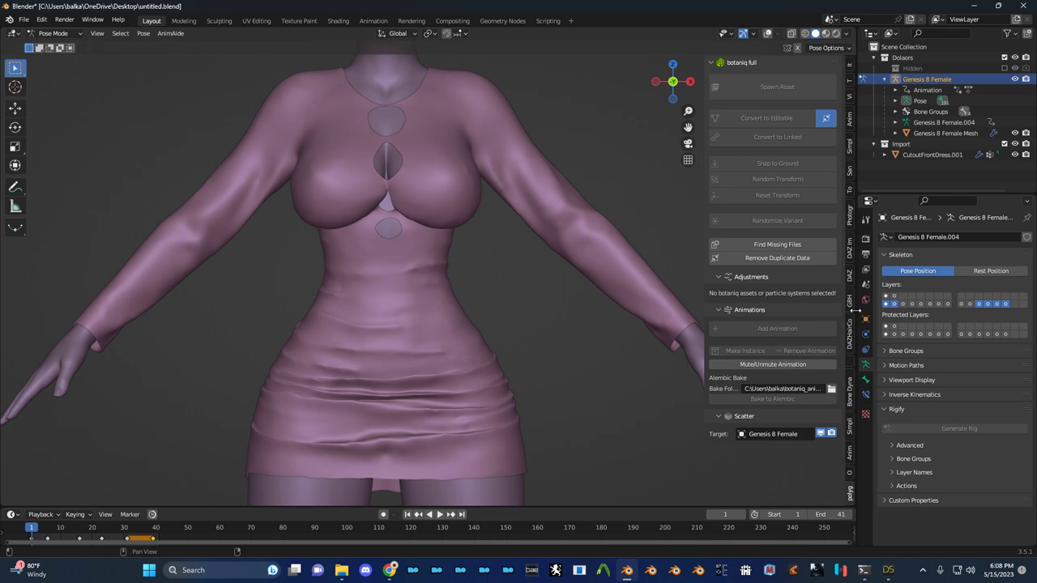
ctrl+scroll(855, 311, up, 3)
scroll(797, 380, down, 5)
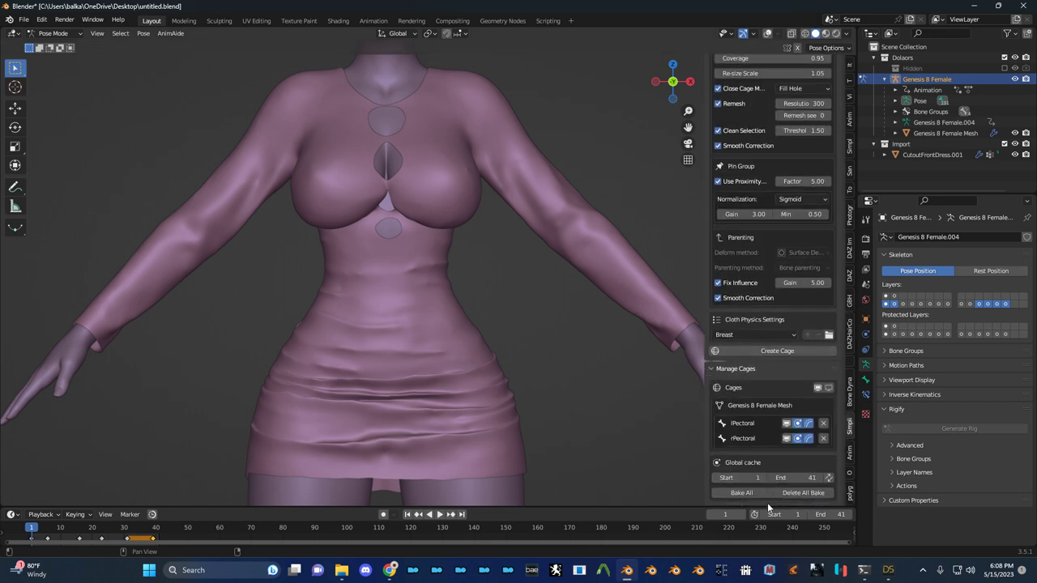
click(750, 494)
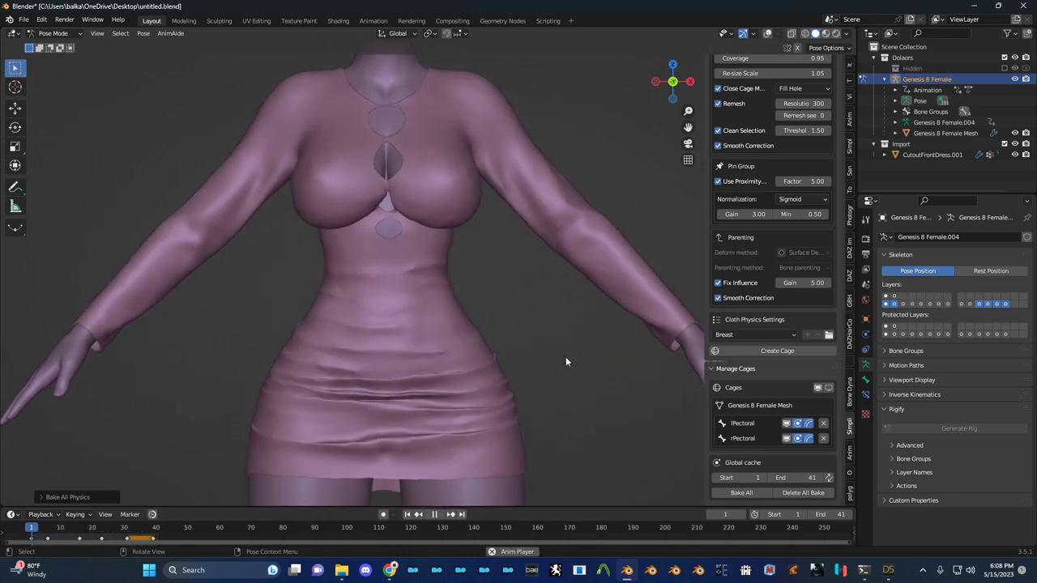
Watch the baked animation from a slight angle, stop the playback and return to frame 1
mouse_move(563, 357)
middle_down()
mouse_move(492, 364)
mouse_move(551, 359)
mouse_move(642, 387)
mouse_move(595, 419)
mouse_move(310, 342)
mouse_move(545, 366)
middle_up()
key(space)
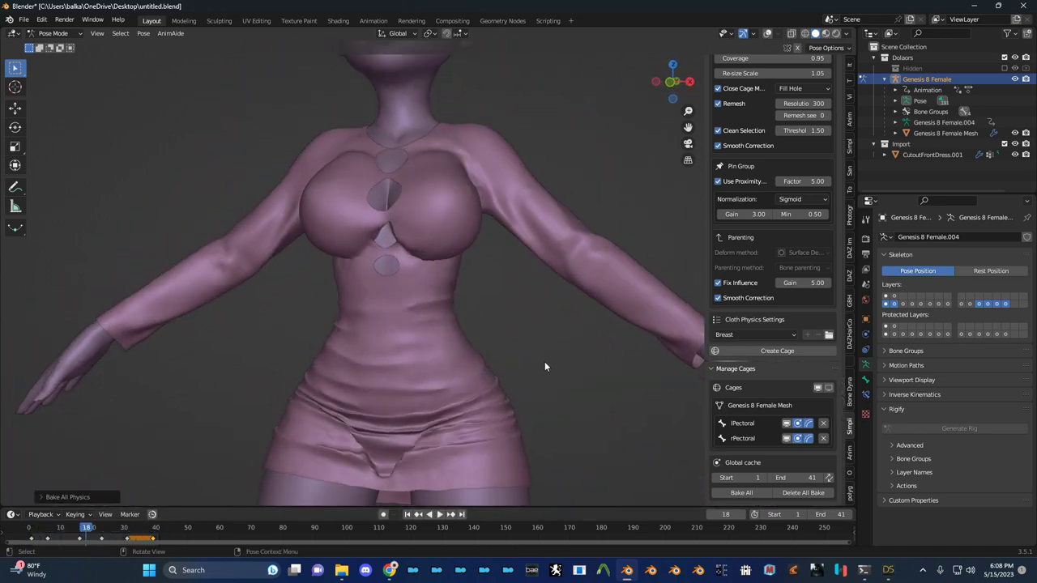
key(shift+Left)
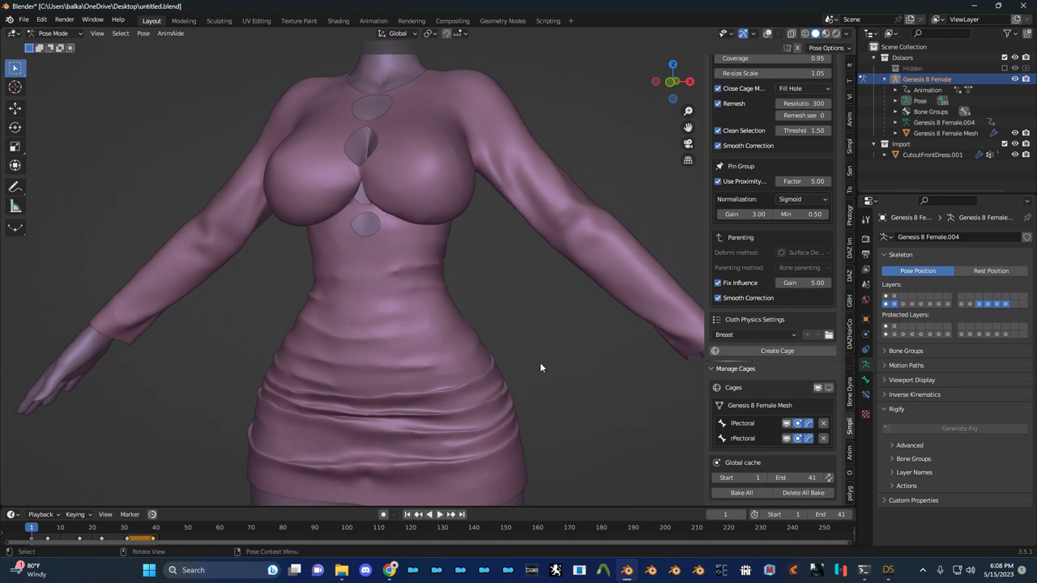
Return to Object Mode with overlays shown, select the Genesis 8 Female Mesh from behind and save the file
key(ctrl+Tab)
middle_drag(540, 363, 444, 348)
scroll(447, 347, up, 2)
click(579, 377)
middle_drag(535, 347, 486, 317)
scroll(486, 283, up, 2)
scroll(482, 328, down, 4)
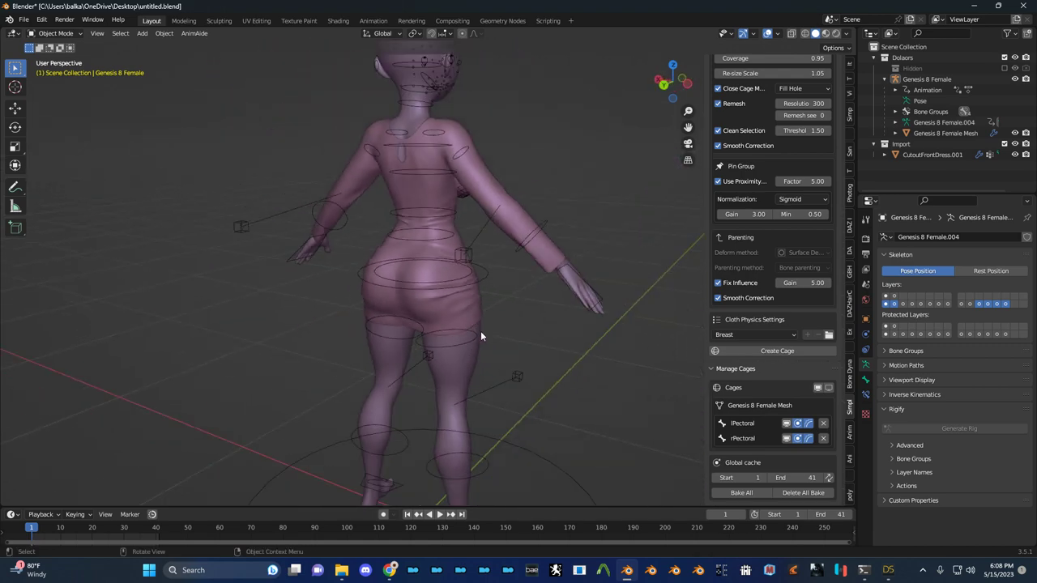
click(458, 371)
key(ctrl+s)
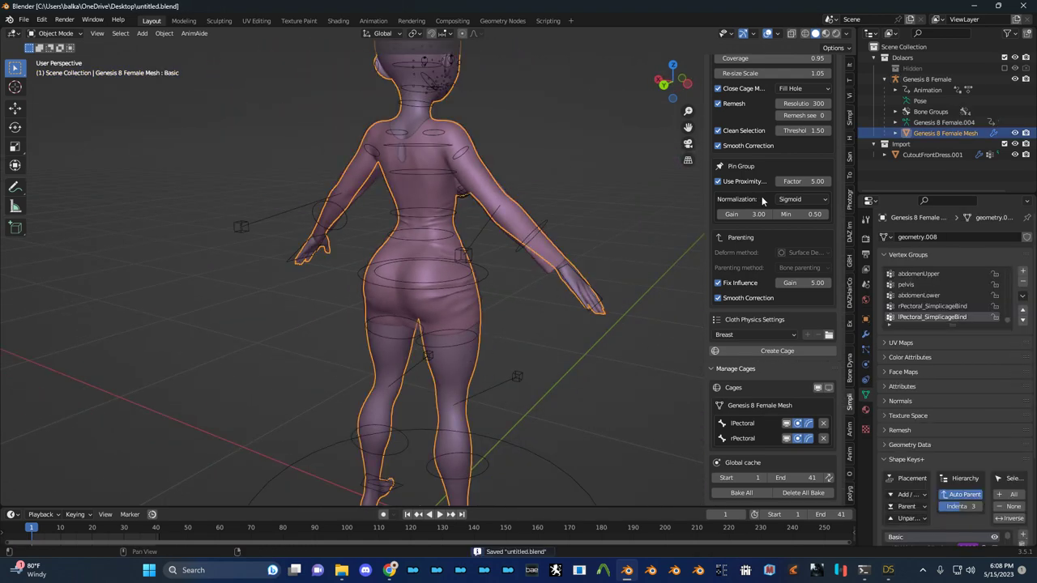
Set the vertex group for the new Simplicage cloth cage to pelvis
scroll(760, 187, up, 4)
scroll(760, 187, up, 1)
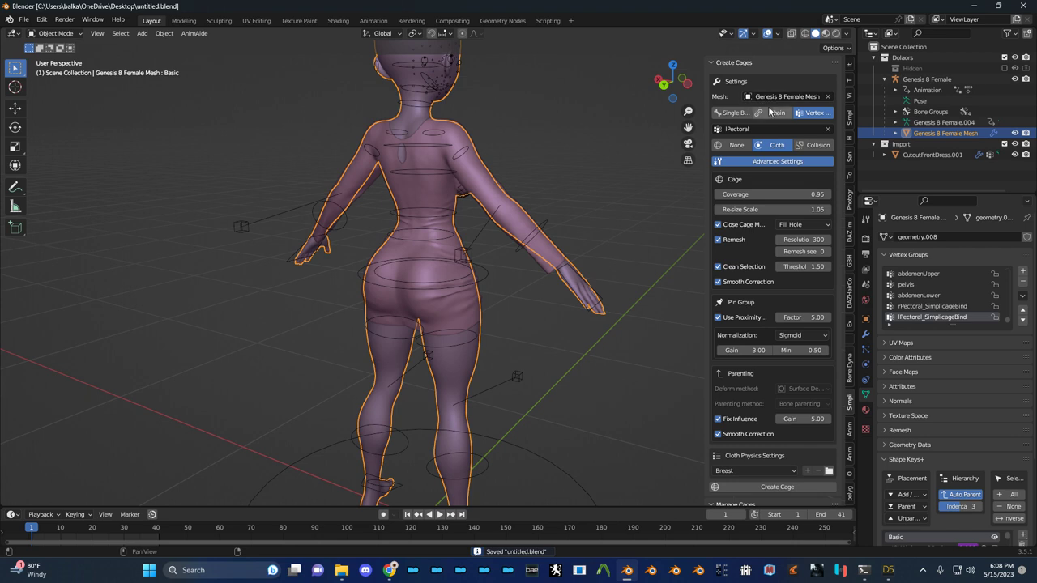
click(791, 129)
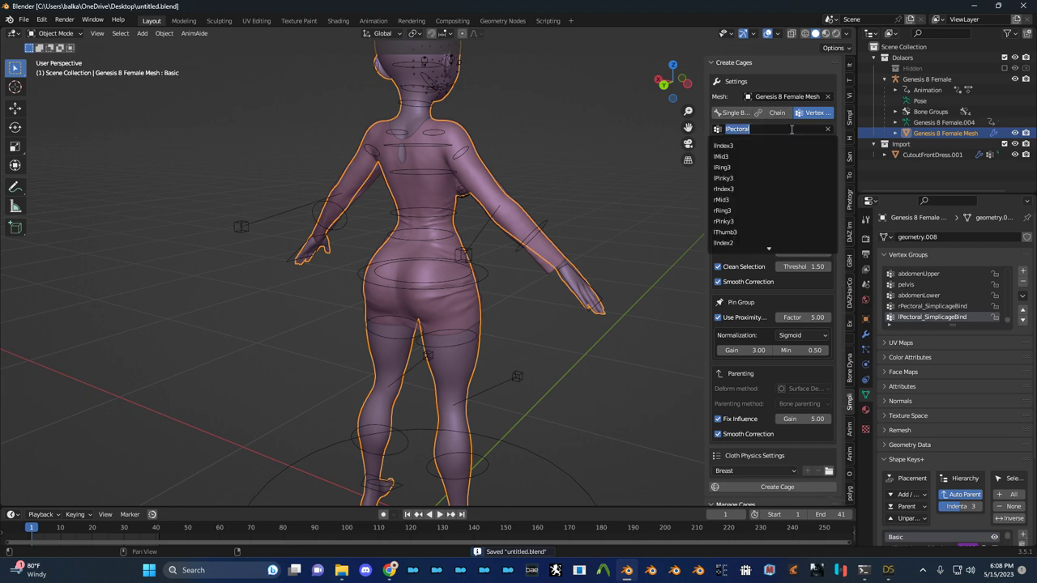
text(pelvi)
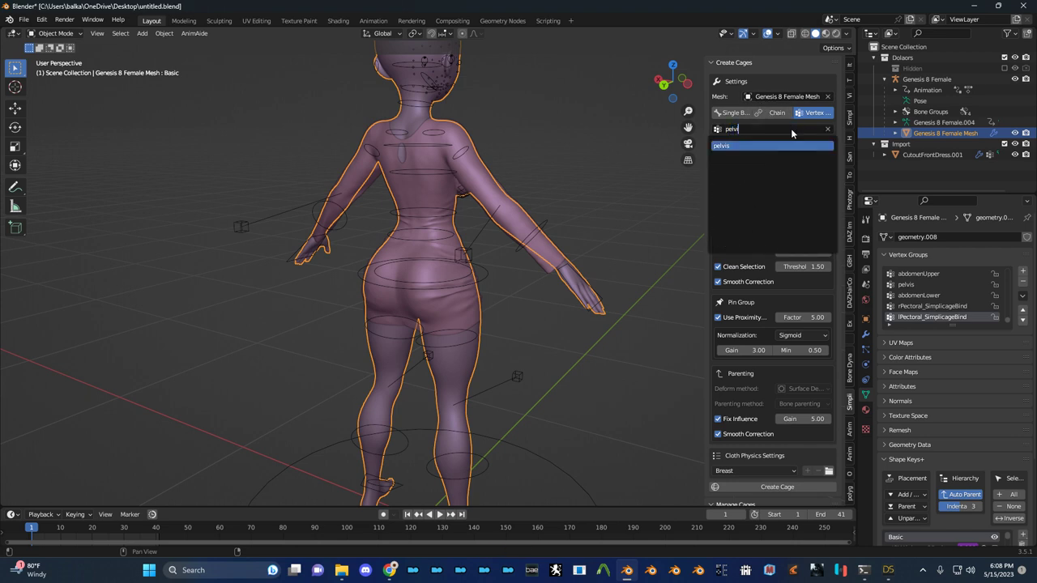
key(Return)
Set the cage closing method to Convex Hull and create the pelvis cage on the Genesis 8 Female Mesh
scroll(722, 272, down, 5)
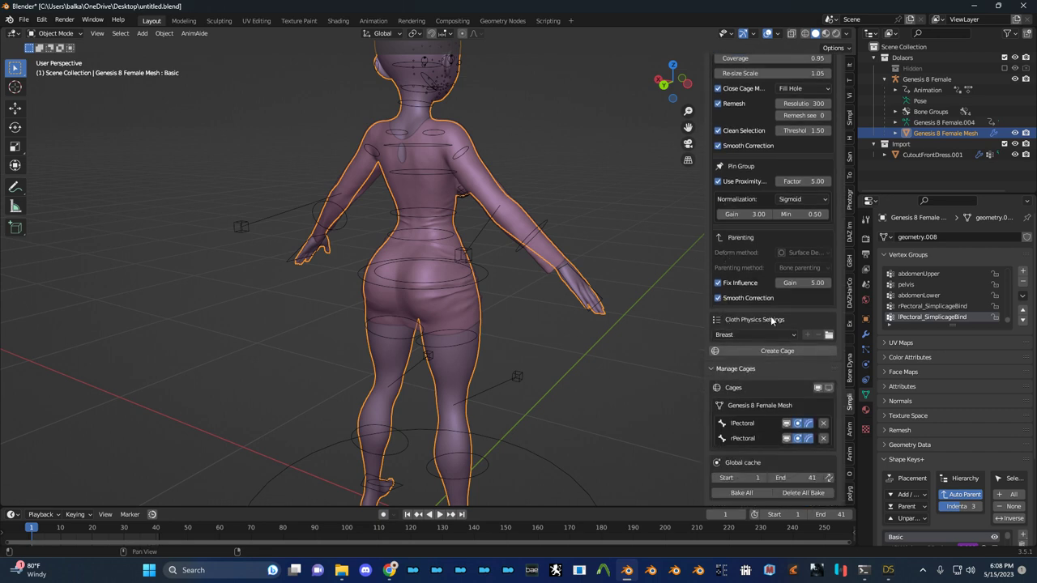
scroll(790, 183, up, 5)
scroll(807, 146, up, 1)
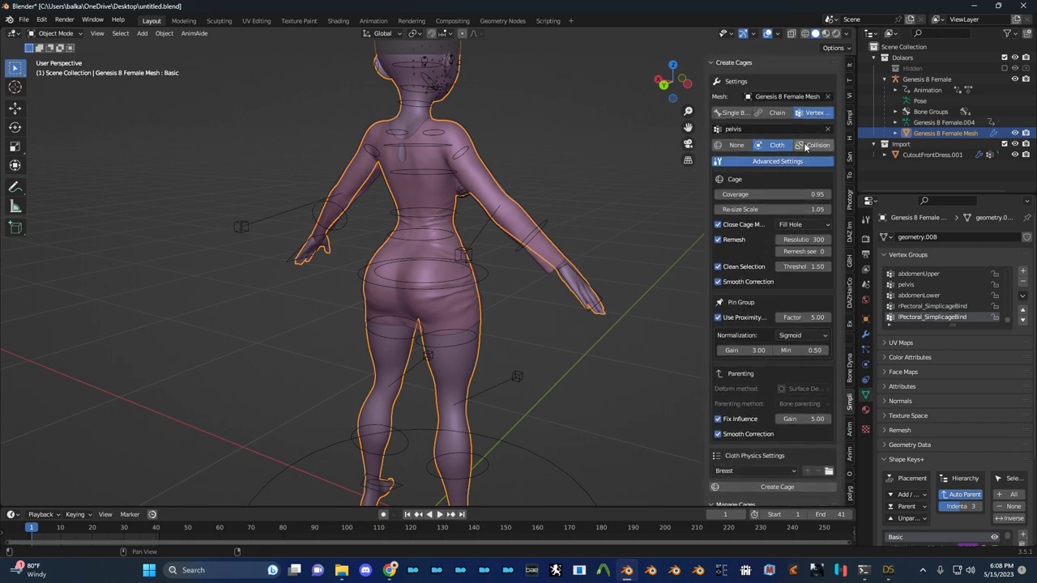
click(794, 225)
click(782, 227)
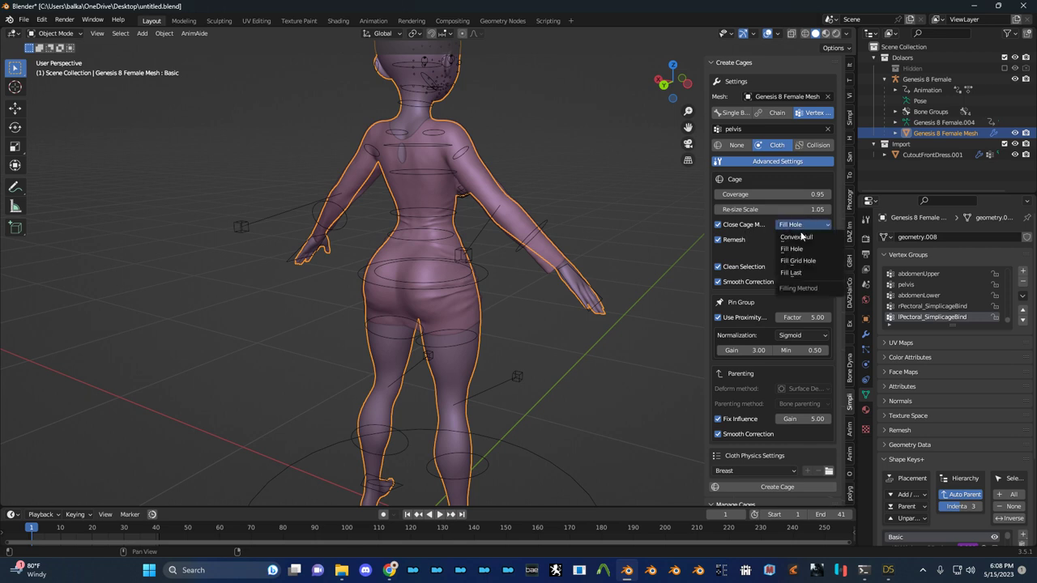
click(803, 238)
scroll(744, 372, down, 5)
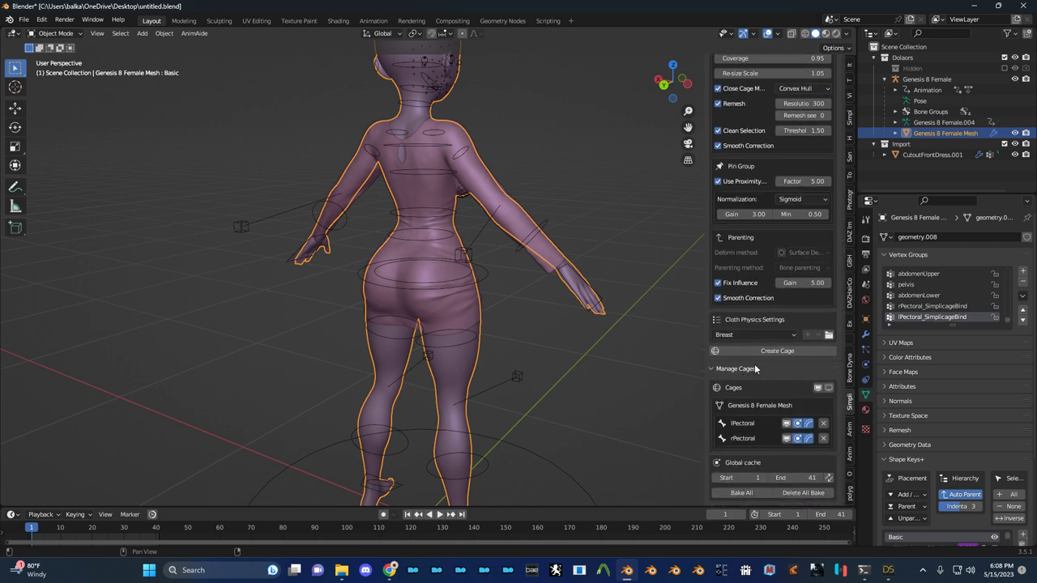
click(761, 352)
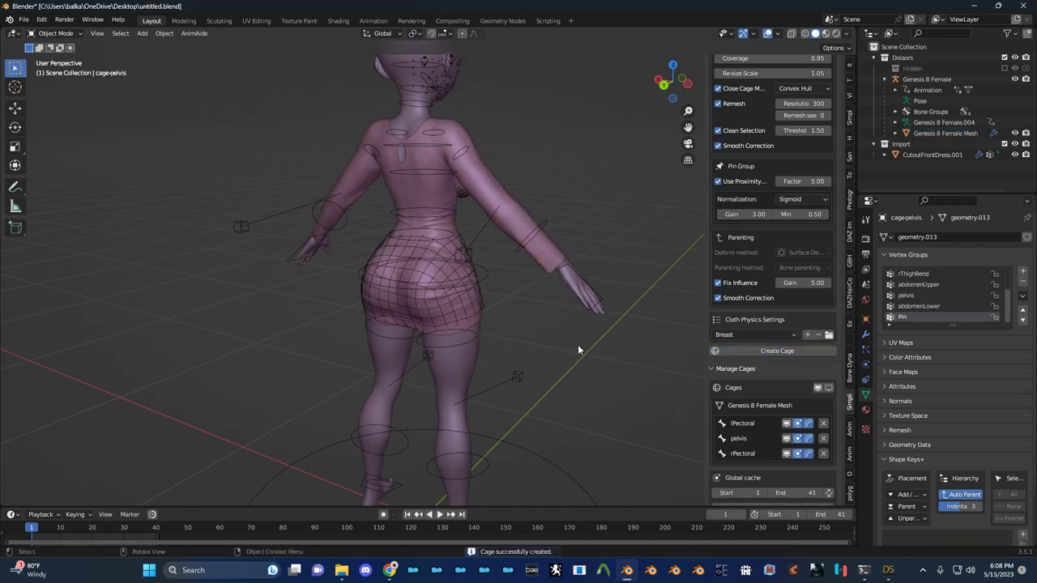
Select the pelvis cage and apply the pelvis-volume cloth physics preset to it
scroll(578, 345, up, 3)
click(518, 340)
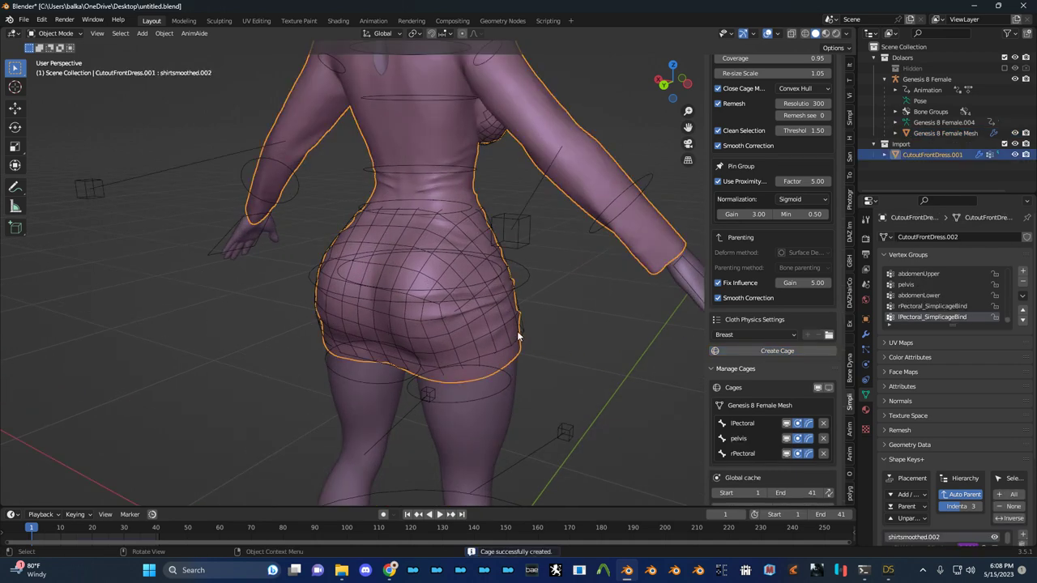
click(508, 340)
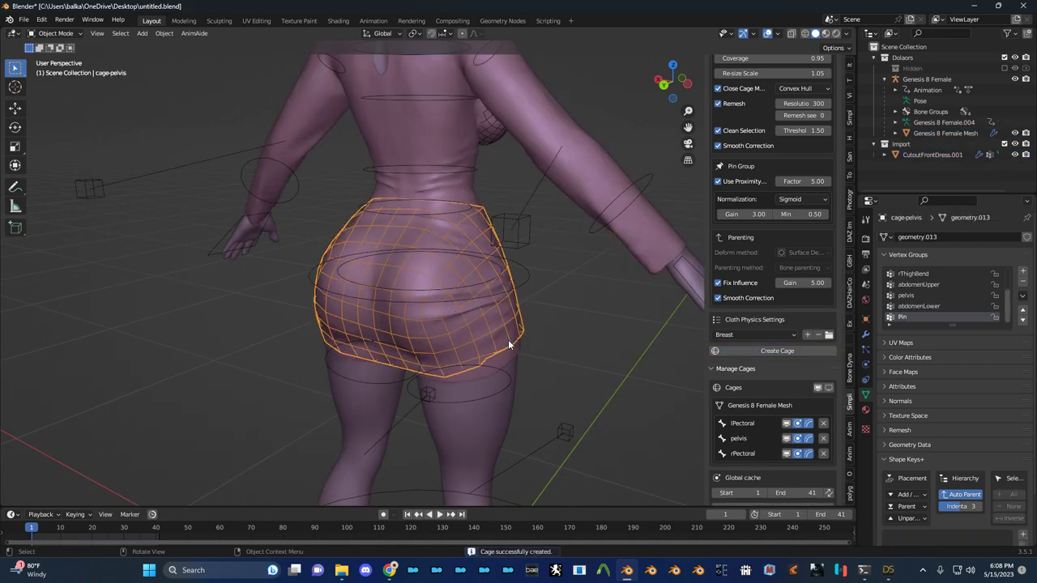
click(754, 337)
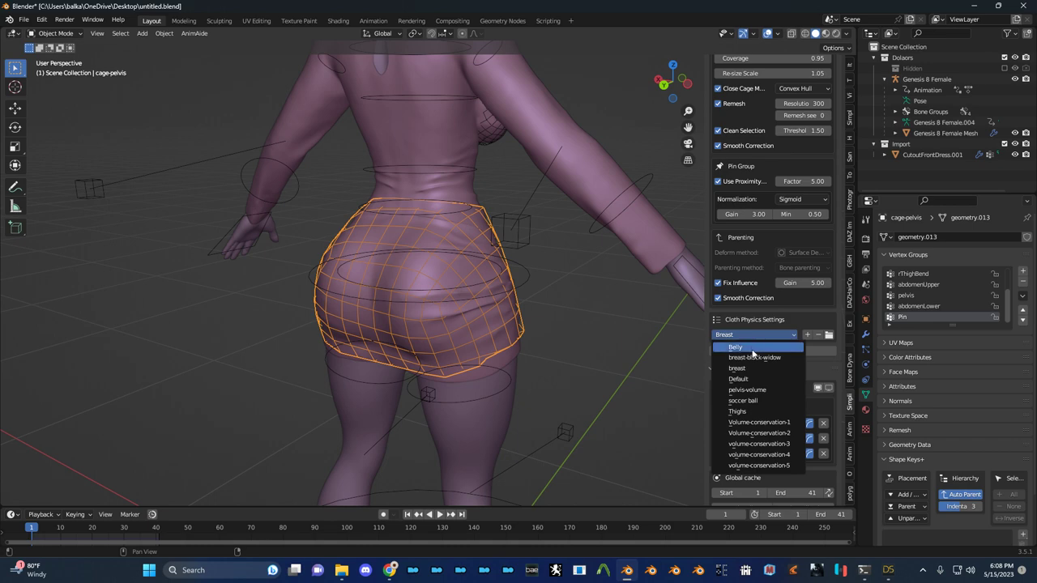
click(774, 394)
middle_drag(578, 381, 580, 346)
click(565, 338)
scroll(562, 341, up, 3)
click(560, 353)
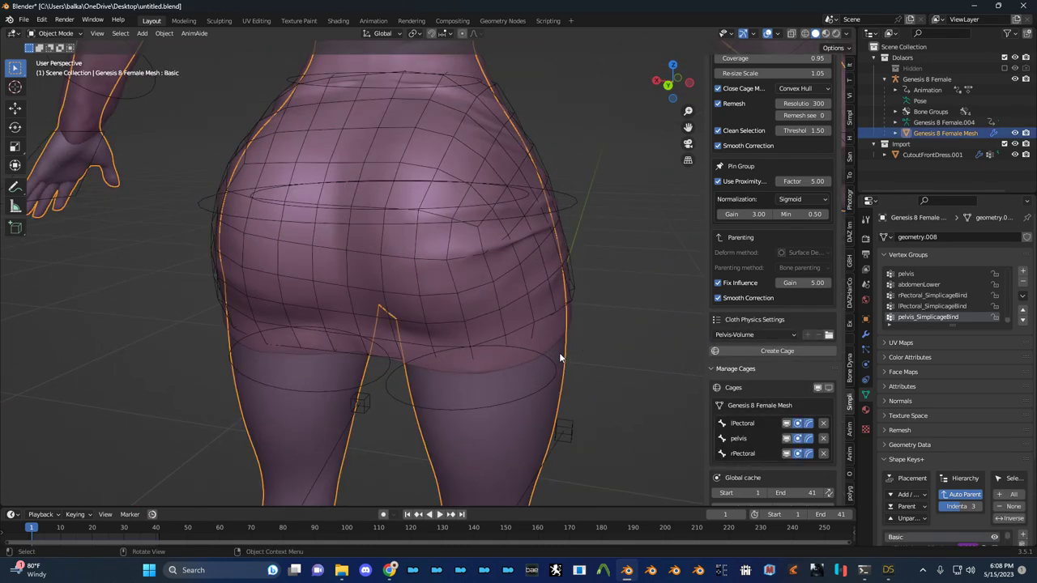
click(556, 345)
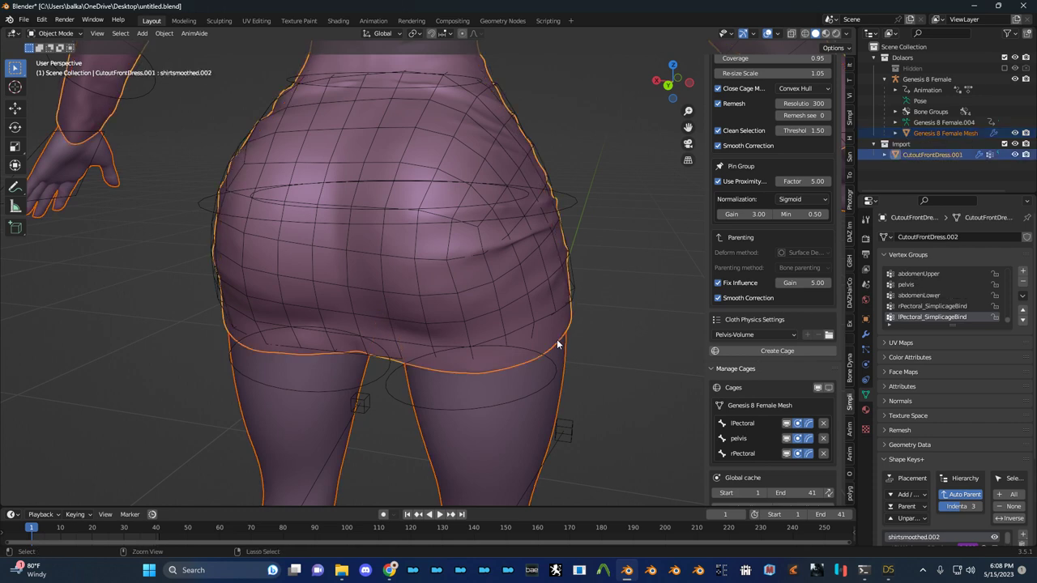
key(ctrl+l)
click(572, 341)
Select only the CutoutFrontDress.001 dress and hide it to expose the pelvis cage on the body
click(528, 314)
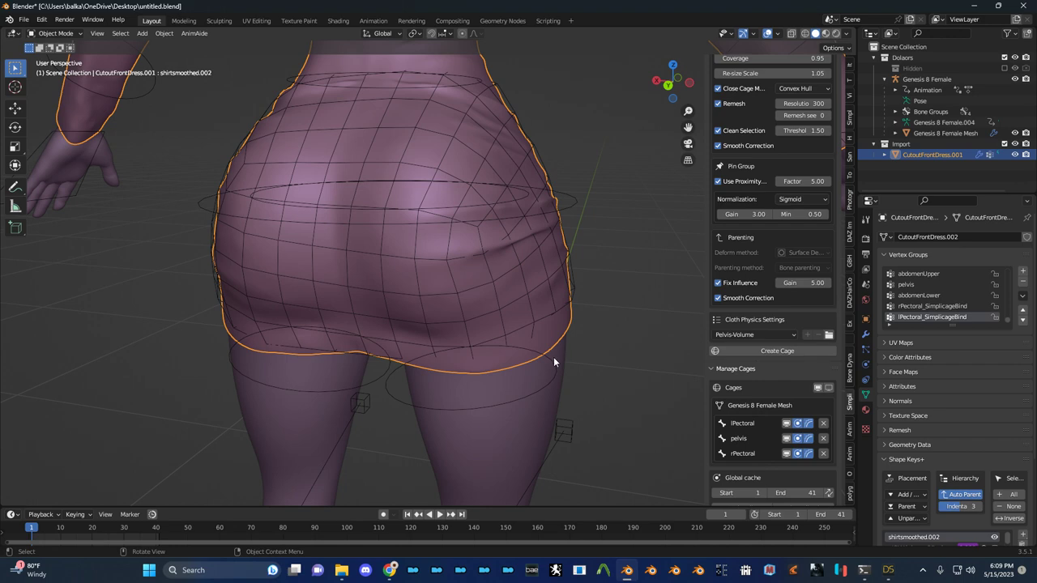
middle_drag(550, 360, 522, 275)
key(h)
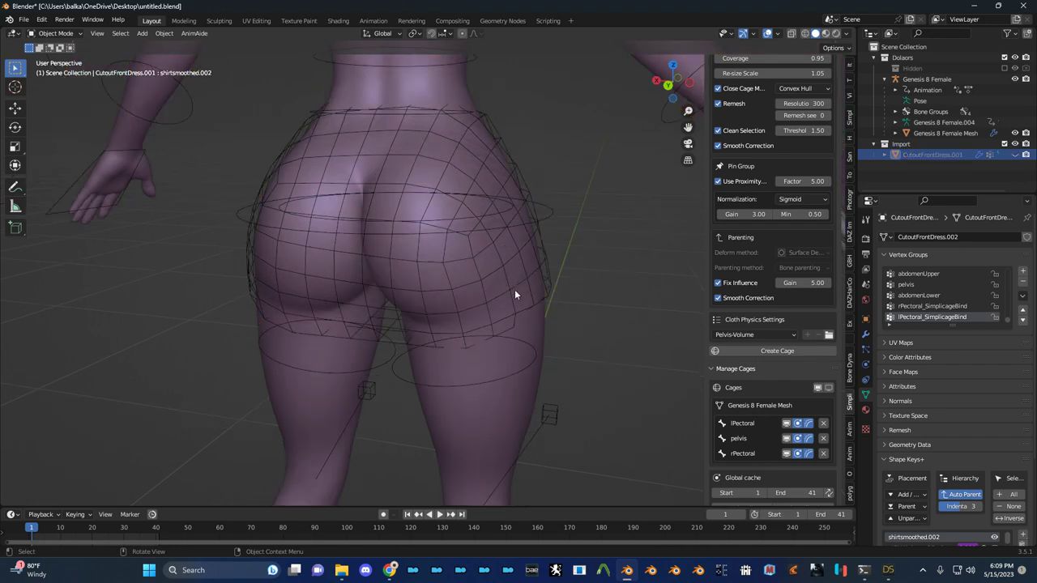
Play the animation without overlays to check the pelvis cage physics from behind and from the side, and return to frame 1
key(space)
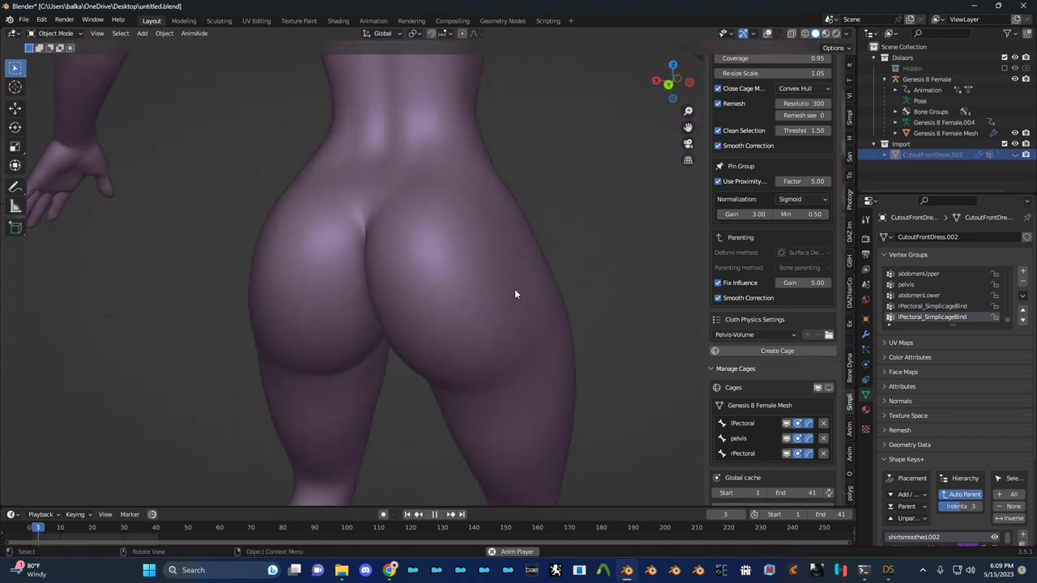
middle_drag(514, 292, 462, 301)
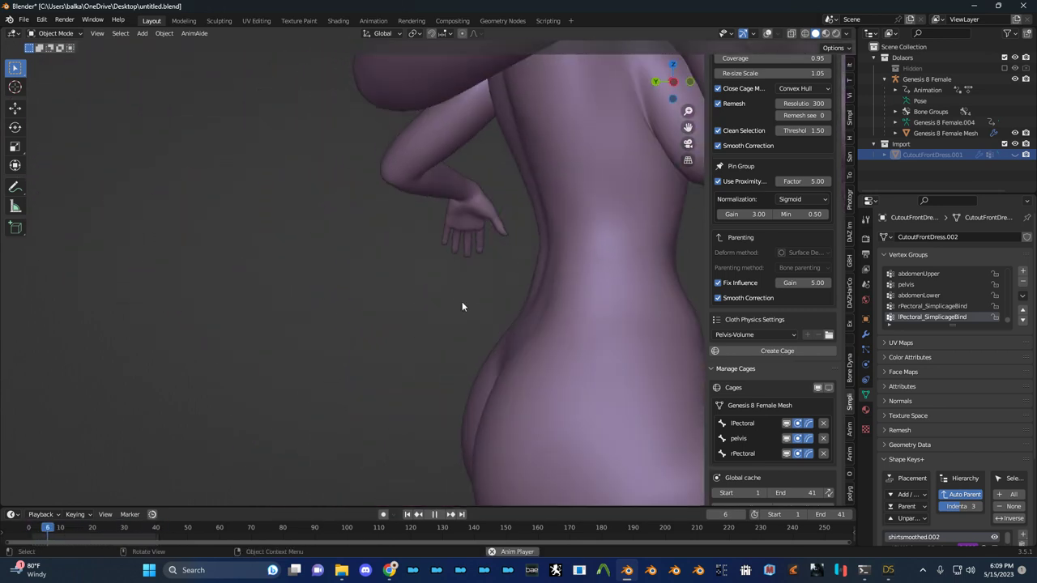
key(space)
shift+middle_drag(553, 327, 328, 160)
mouse_move(461, 255)
middle_down()
mouse_move(693, 255)
mouse_move(454, 263)
middle_up()
key(space)
key(space)
key(shift+Left)
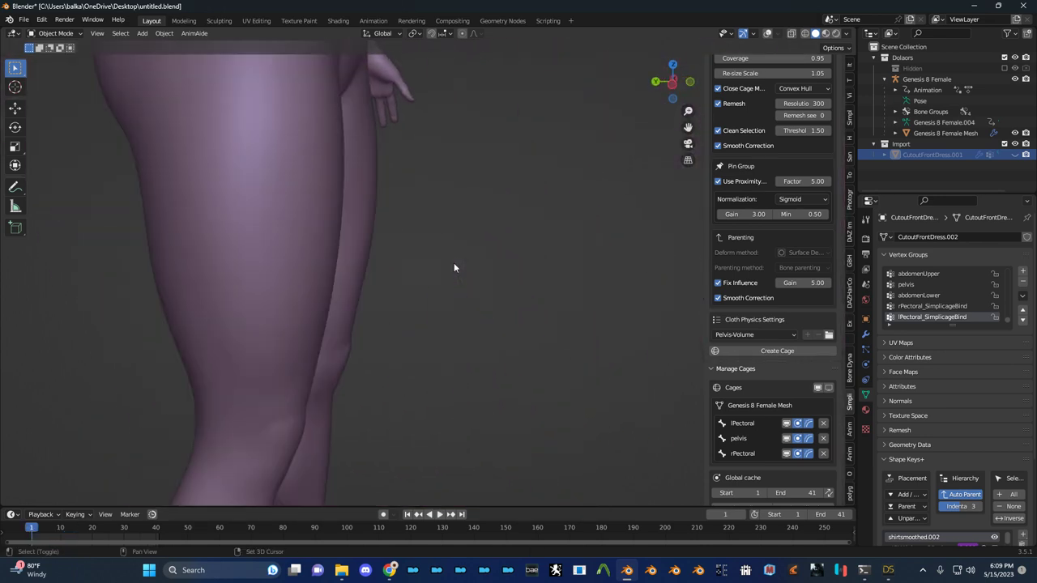
Show the overlays again, inspect the pelvis cage around the hips from behind and remove that cage
key(alt+shift+z)
scroll(460, 263, down, 3)
middle_drag(490, 268, 559, 282)
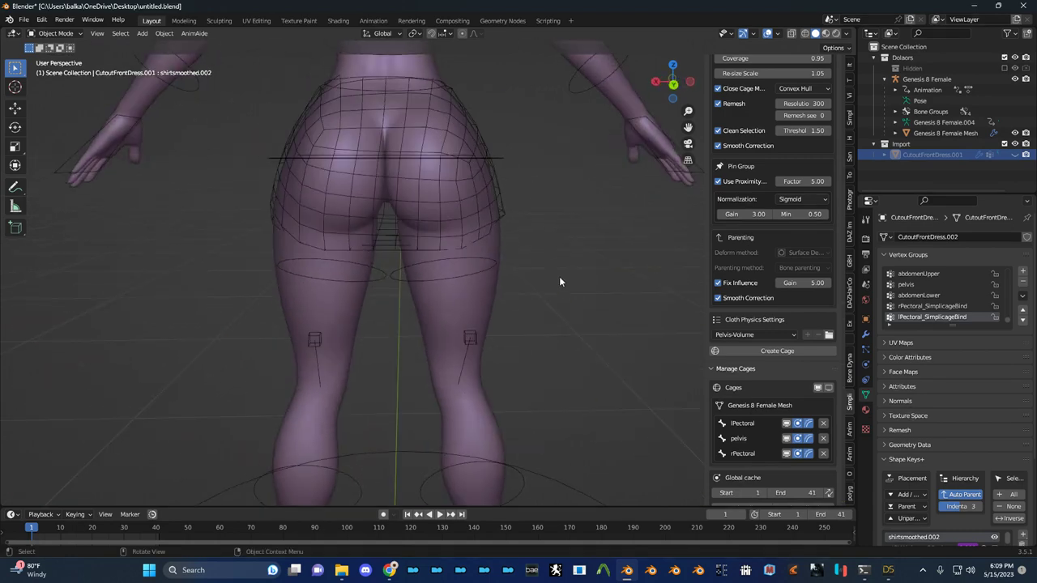
scroll(427, 311, up, 3)
scroll(454, 306, up, 3)
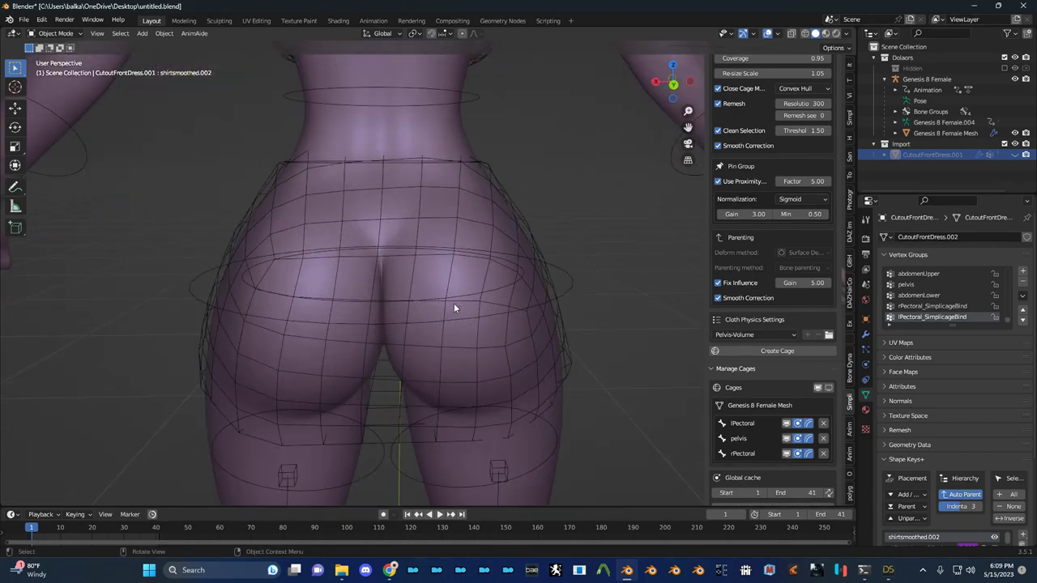
mouse_move(454, 306)
middle_down()
mouse_move(419, 317)
mouse_move(451, 320)
middle_up()
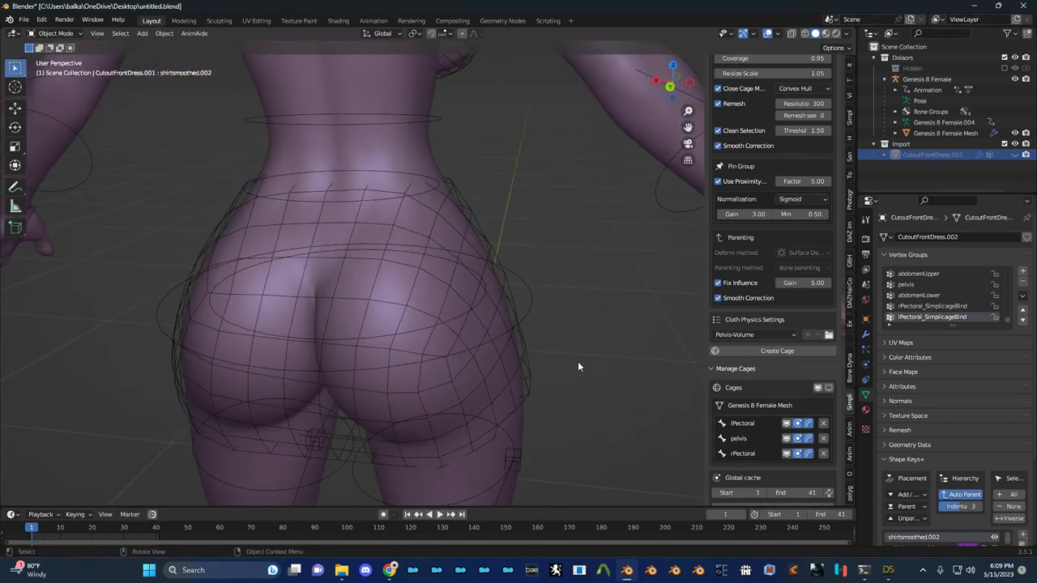
click(823, 438)
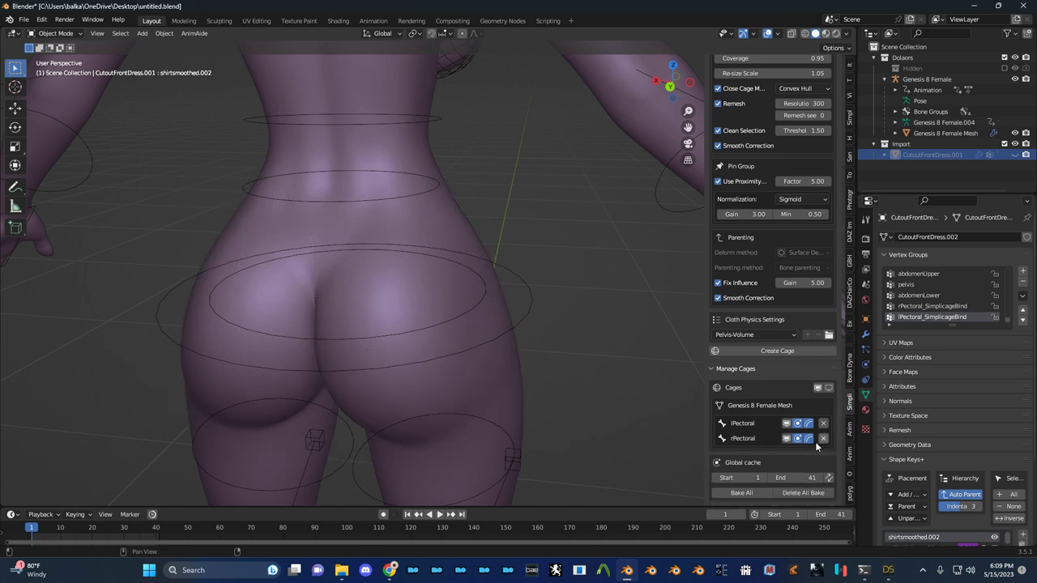
Hide the Genesis 8 Female armature, select the Genesis 8 Female Mesh and save the file
click(504, 341)
click(511, 333)
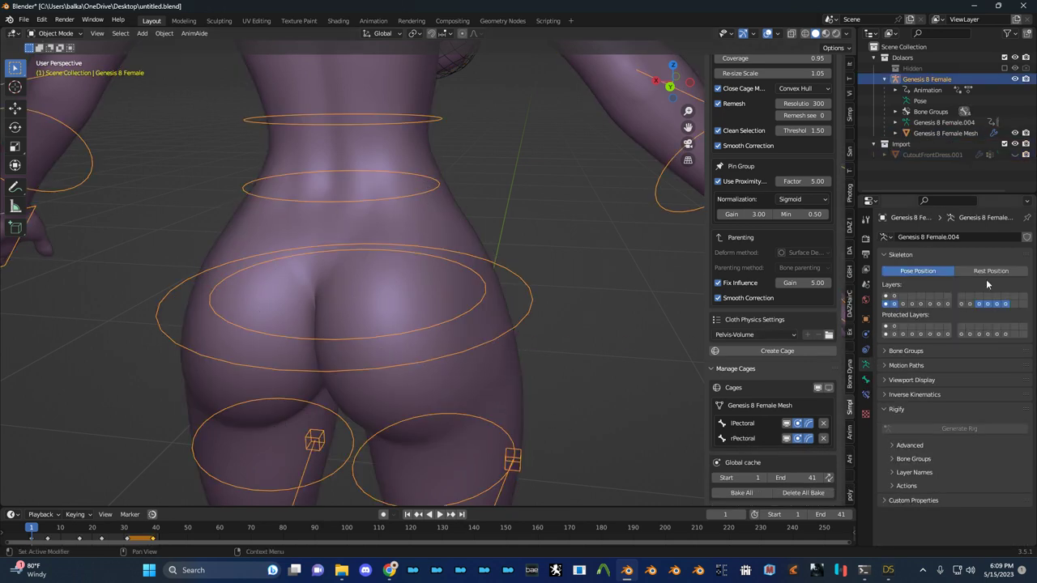
click(430, 298)
scroll(432, 304, down, 4)
key(ctrl+s)
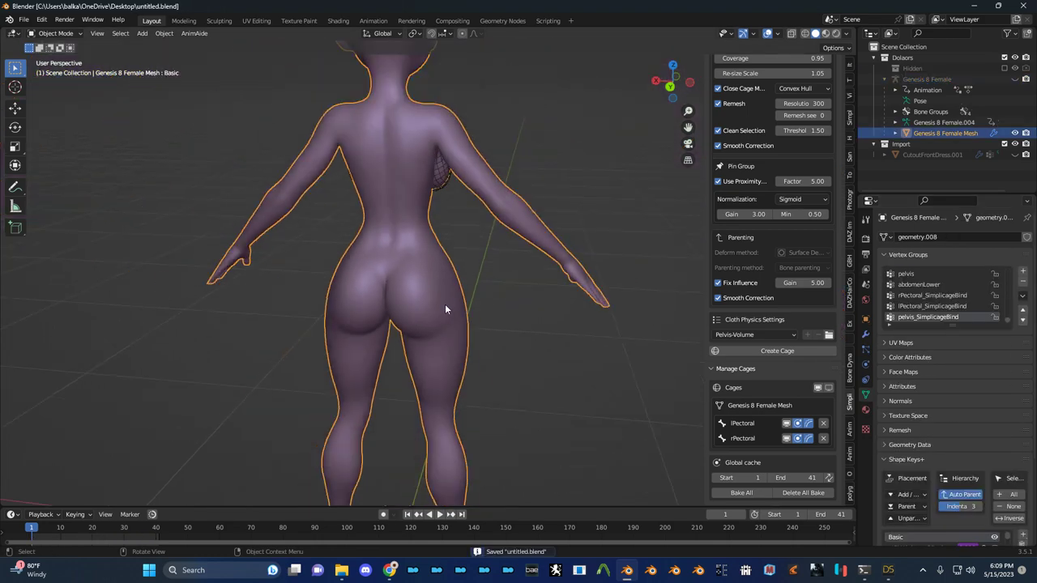
Enter Weight Paint mode on the body mesh and replace the pelvis_SimplicageBind vertex group with a new group named Butt
key(n)
key(ctrl+Tab)
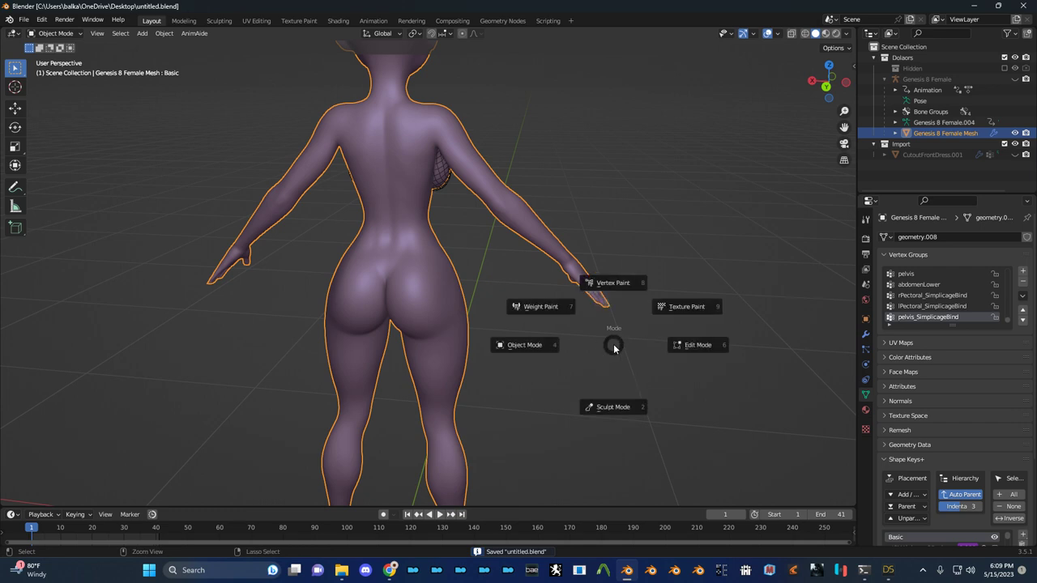
click(540, 306)
scroll(568, 334, up, 5)
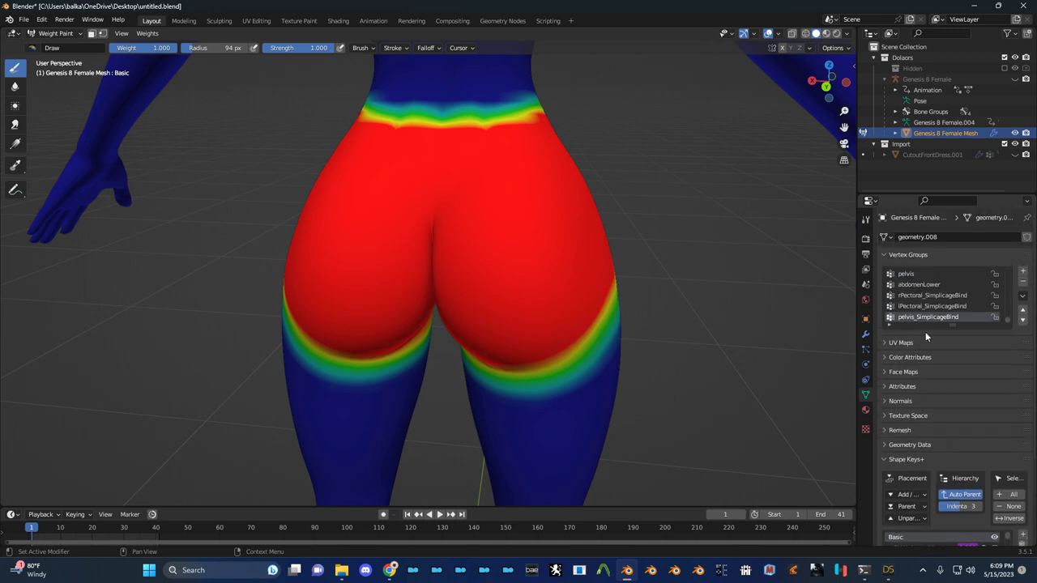
click(1022, 282)
click(1023, 274)
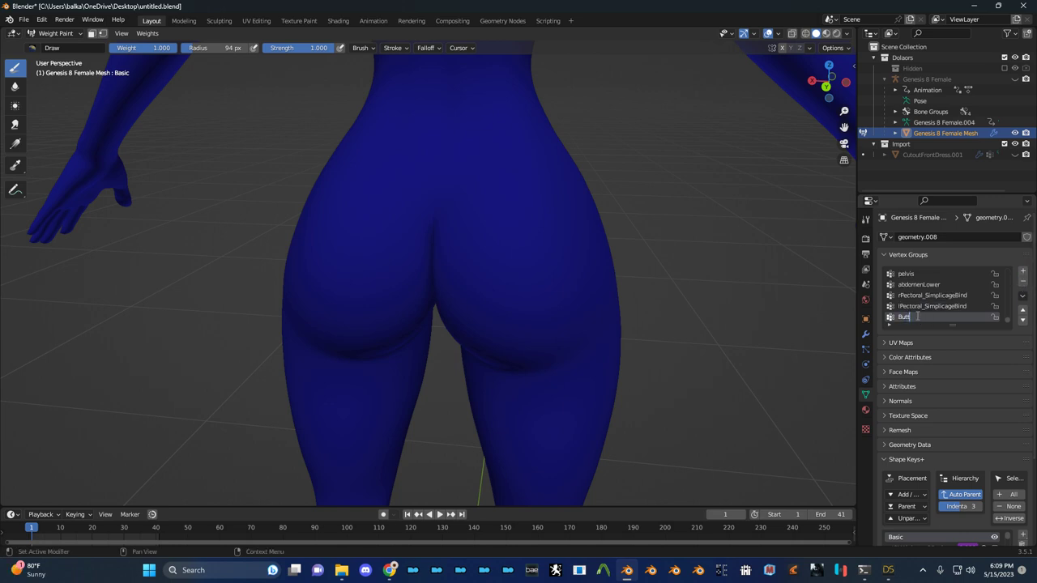
Set the Draw brush strength to 0.594 in left orthographic view and undo the last change
alt+middle_drag(776, 324, 655, 289)
scroll(467, 273, up, 2)
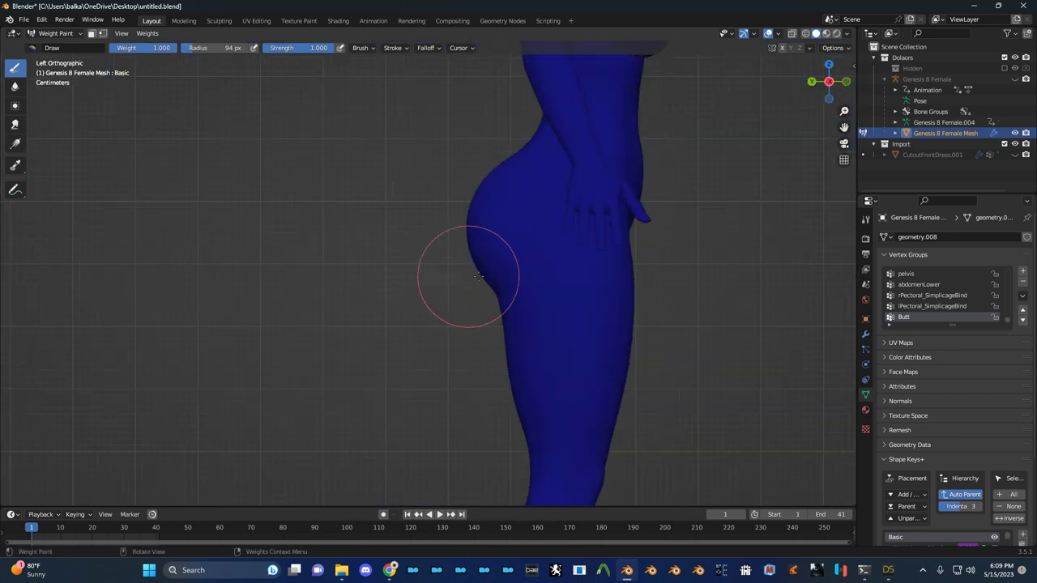
right_click(378, 243)
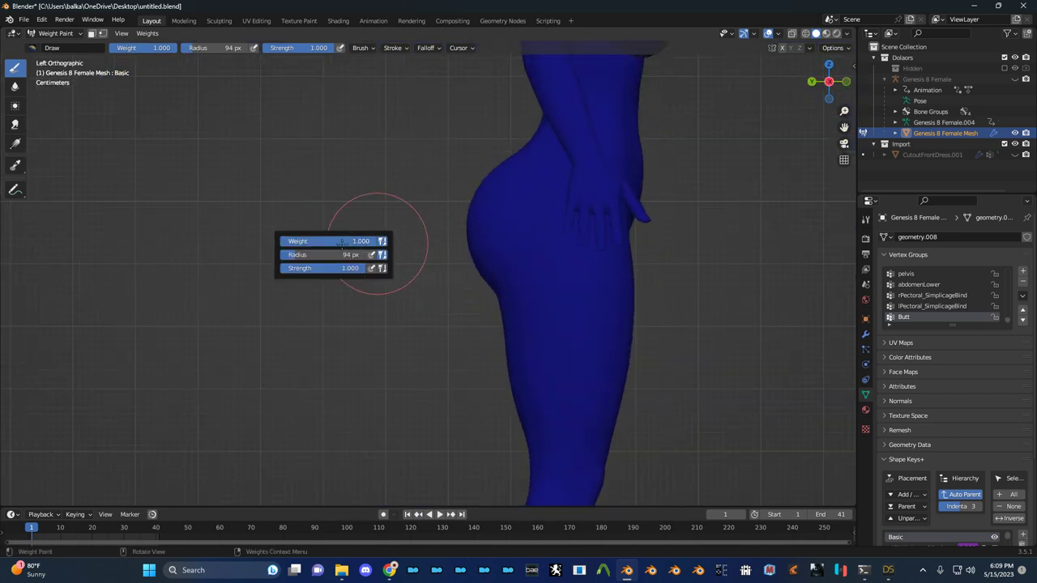
right_click(348, 170)
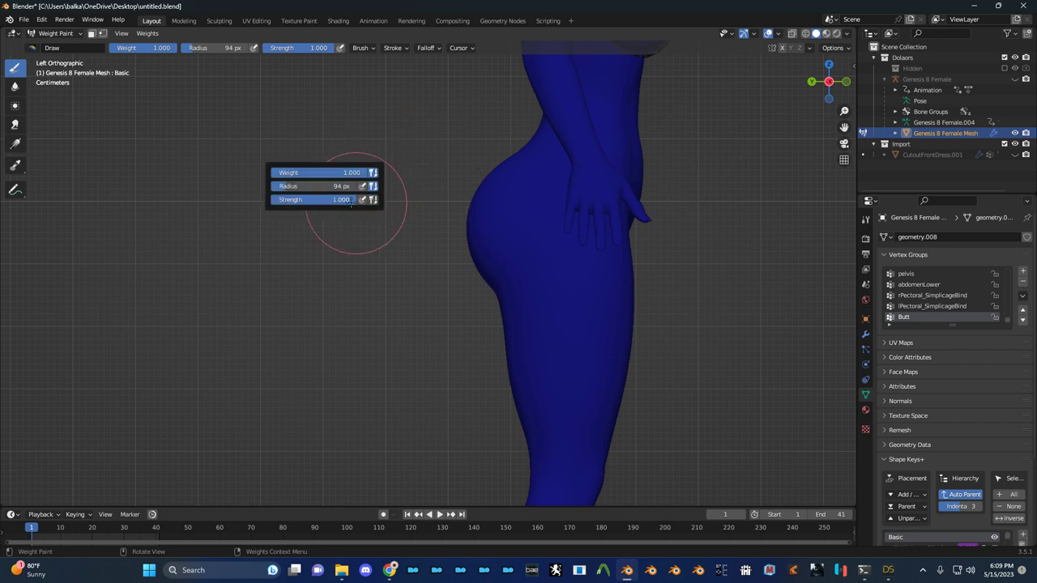
drag(332, 200, 806, 237)
key(ctrl+z)
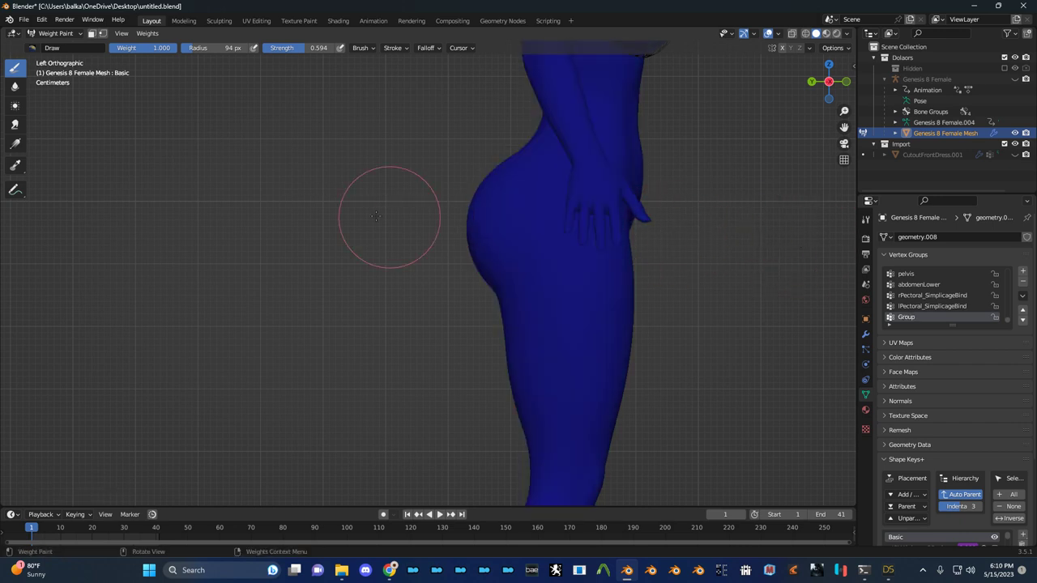
Set the Draw brush strength to 1.000 for weight painting the body mesh
right_click(355, 215)
drag(331, 243, 504, 245)
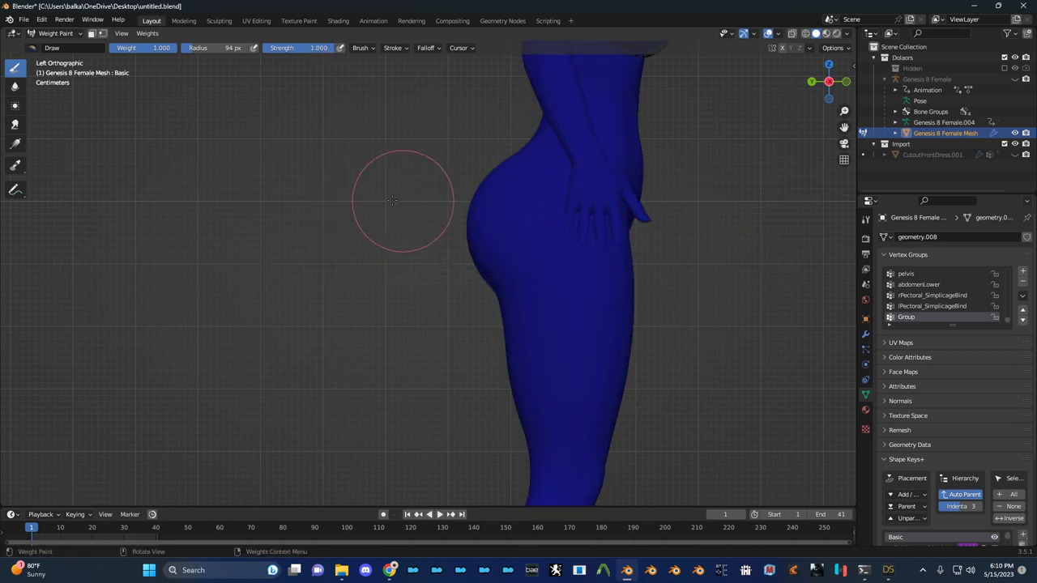
key(KP_1)
middle_drag(375, 197, 462, 208)
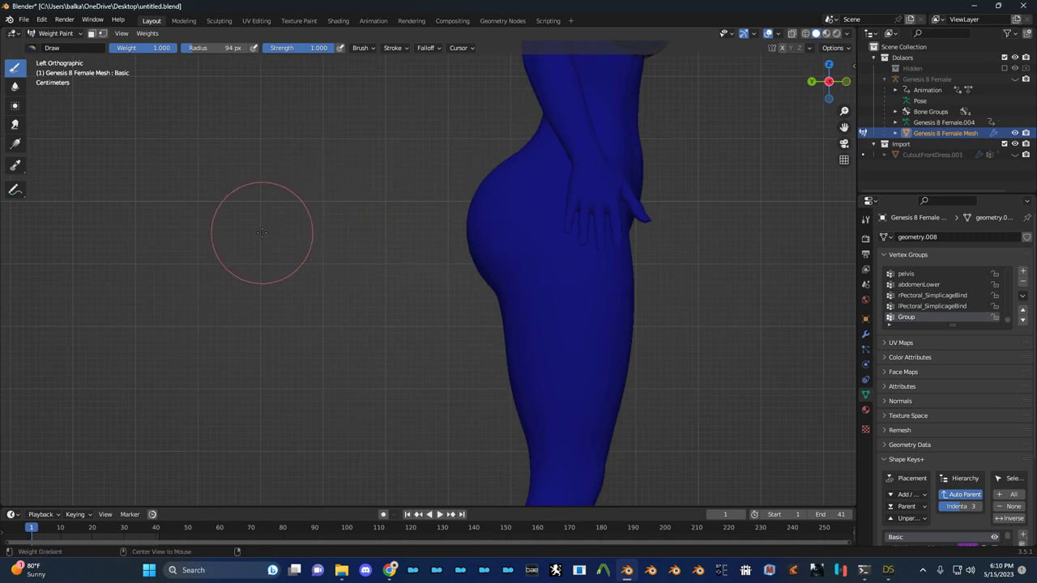
mouse_move(482, 231)
mouse_down()
mouse_move(497, 232)
mouse_move(486, 231)
mouse_move(485, 217)
mouse_up()
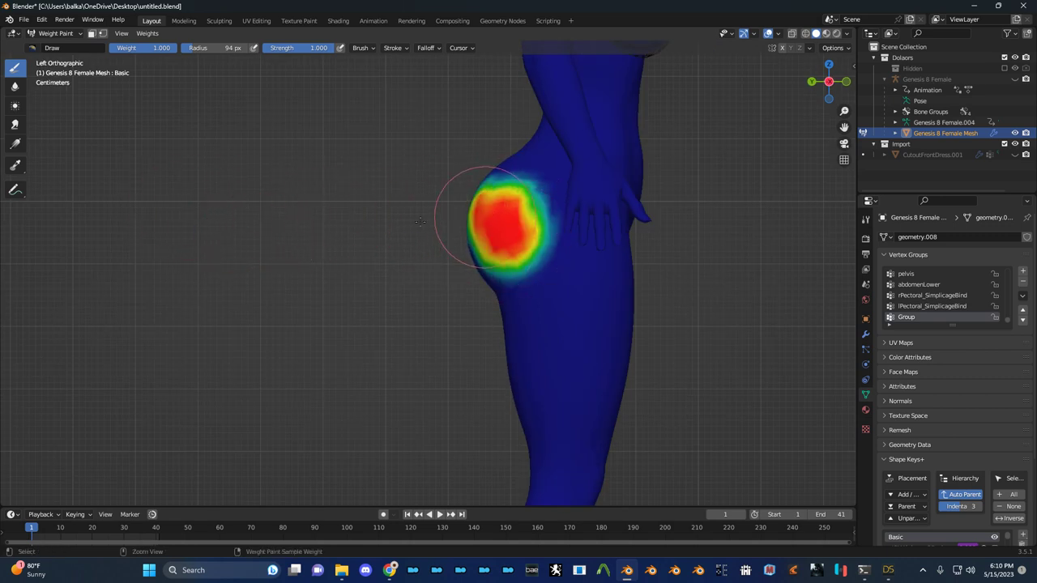
key(ctrl+z)
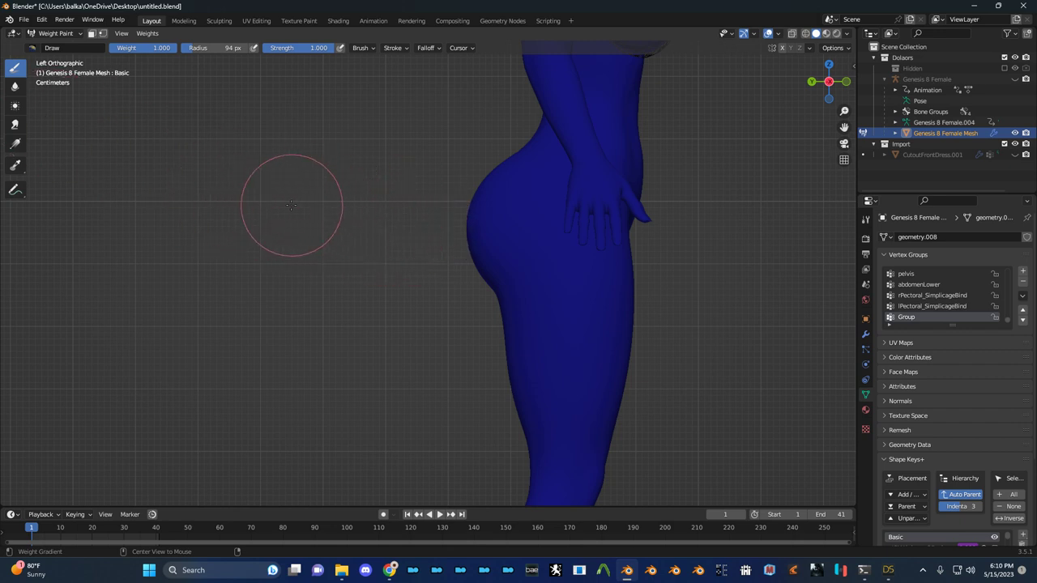
drag(292, 205, 644, 187)
mouse_move(545, 179)
mouse_down()
mouse_move(706, 260)
mouse_move(690, 398)
mouse_move(417, 416)
mouse_move(535, 412)
mouse_move(709, 173)
mouse_move(693, 391)
mouse_move(370, 411)
mouse_move(642, 295)
mouse_move(637, 223)
mouse_move(452, 205)
mouse_move(578, 203)
mouse_move(621, 143)
mouse_move(622, 117)
mouse_move(621, 293)
mouse_move(625, 205)
mouse_move(646, 194)
mouse_move(652, 205)
mouse_move(938, 200)
mouse_move(764, 197)
mouse_move(843, 204)
mouse_move(734, 214)
mouse_move(271, 211)
mouse_up()
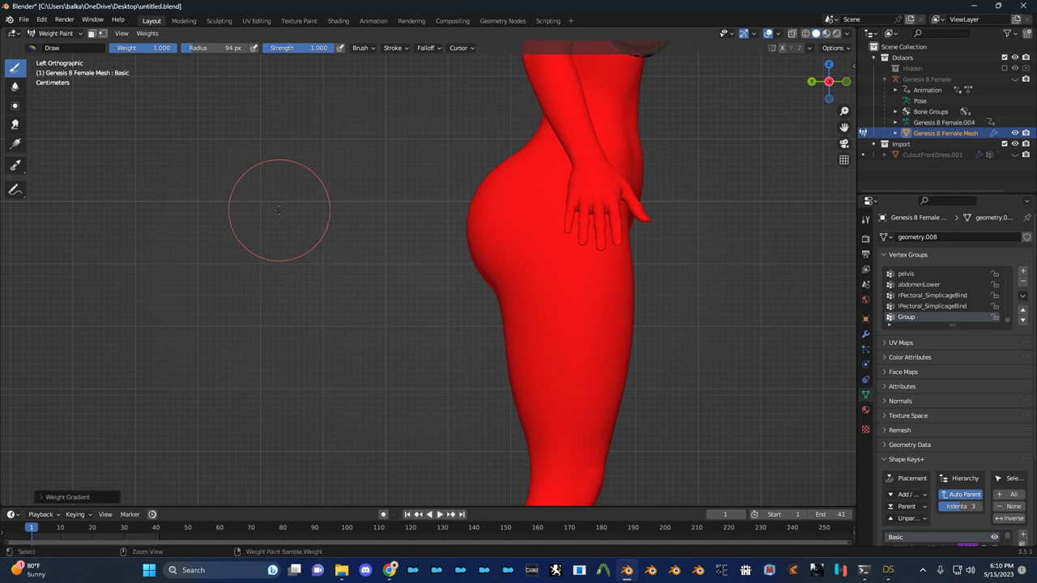
key(ctrl+z)
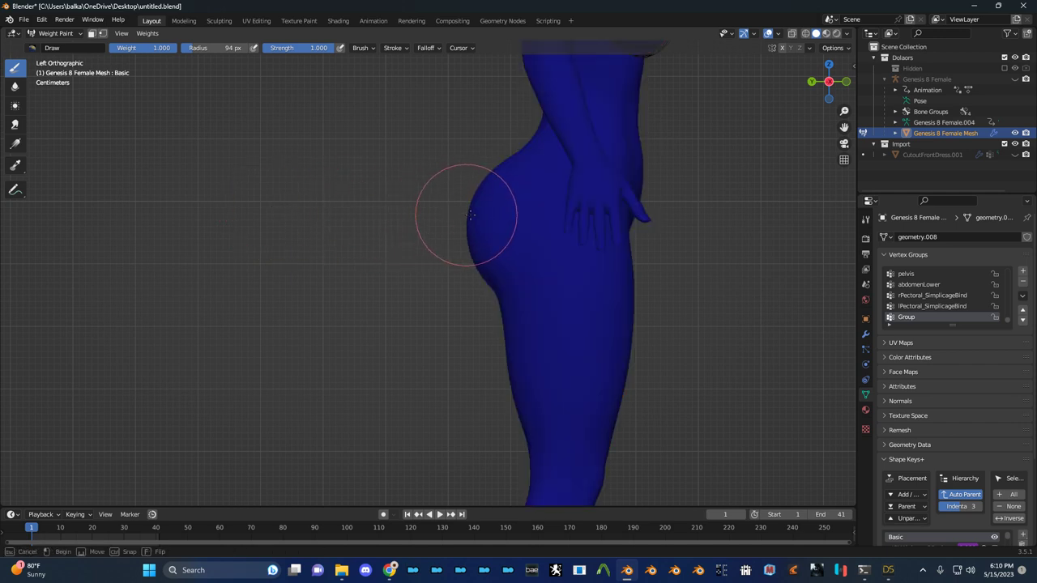
Apply a weight gradient in the side view, from the rearmost point of the buttocks forward to the hand
mouse_move(470, 215)
mouse_down()
mouse_move(547, 215)
mouse_move(562, 226)
mouse_up()
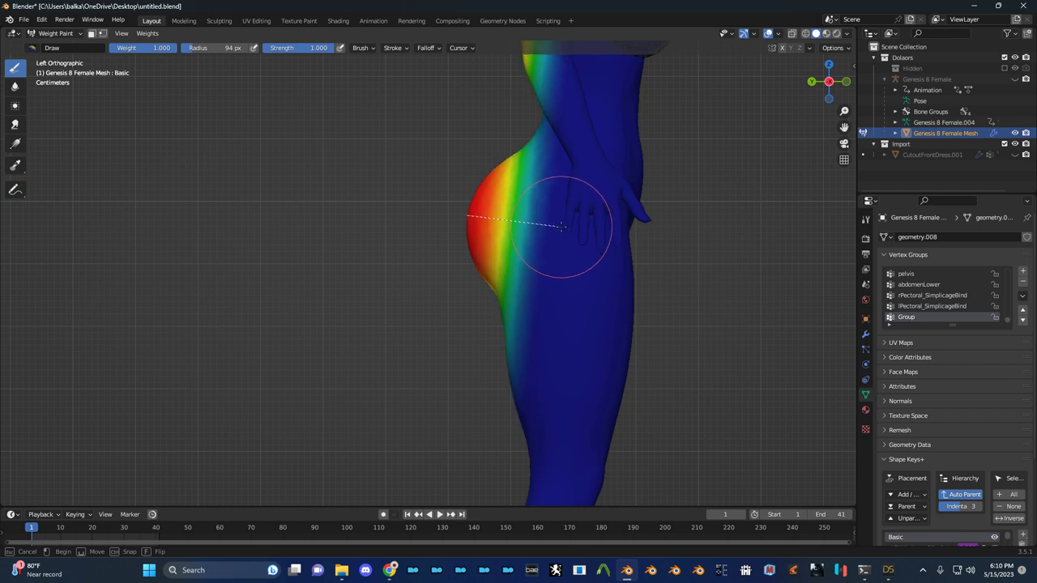
drag(560, 230, 561, 230)
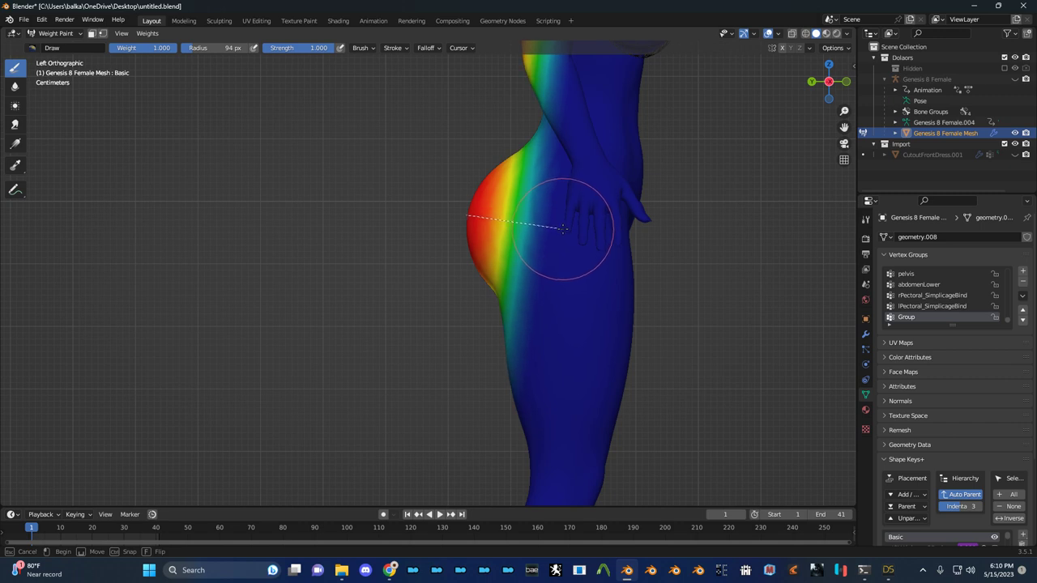
alt+drag(563, 230, 563, 229)
middle_drag(454, 233, 577, 232)
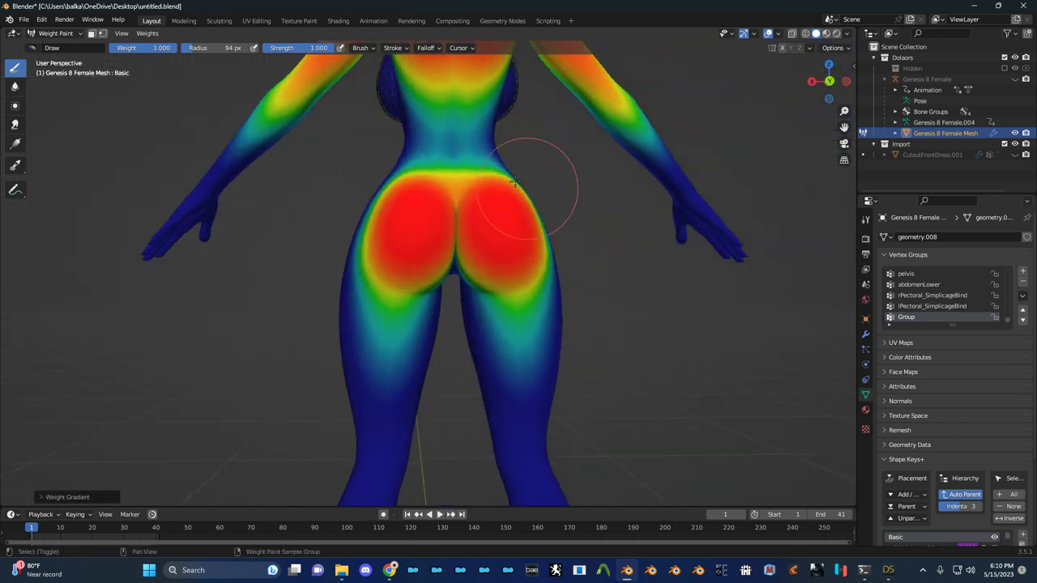
Set the brush weight to 0.000 and erase weights on the back of the head
middle_drag(529, 185, 515, 235)
scroll(507, 177, down, 1)
key(ctrl+KP_1)
shift+middle_drag(471, 89, 457, 274)
right_click(436, 177)
drag(395, 175, 203, 176)
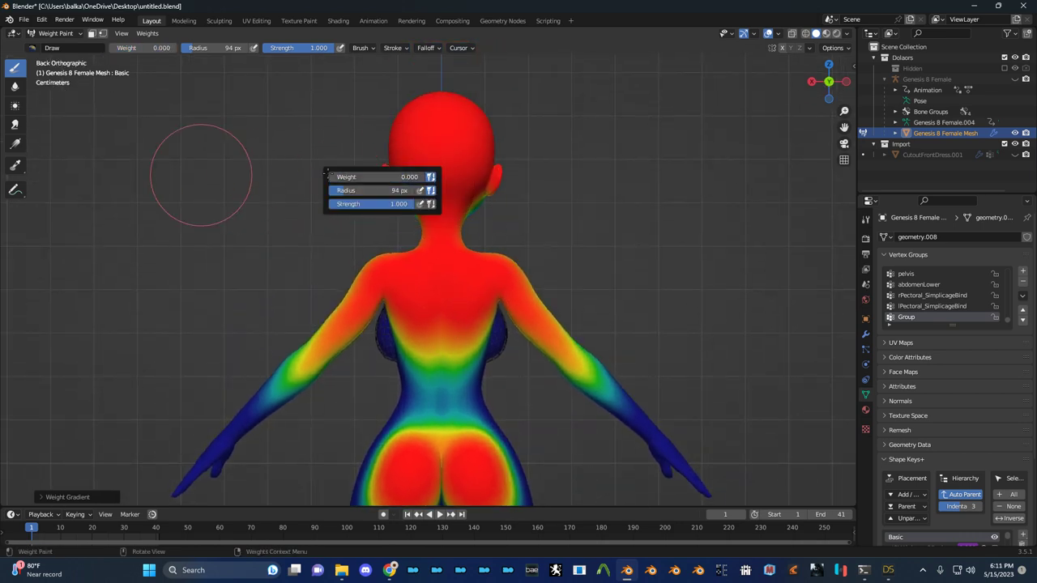
mouse_move(515, 114)
mouse_down()
mouse_move(405, 138)
mouse_move(389, 154)
mouse_up()
middle_drag(426, 158, 429, 156)
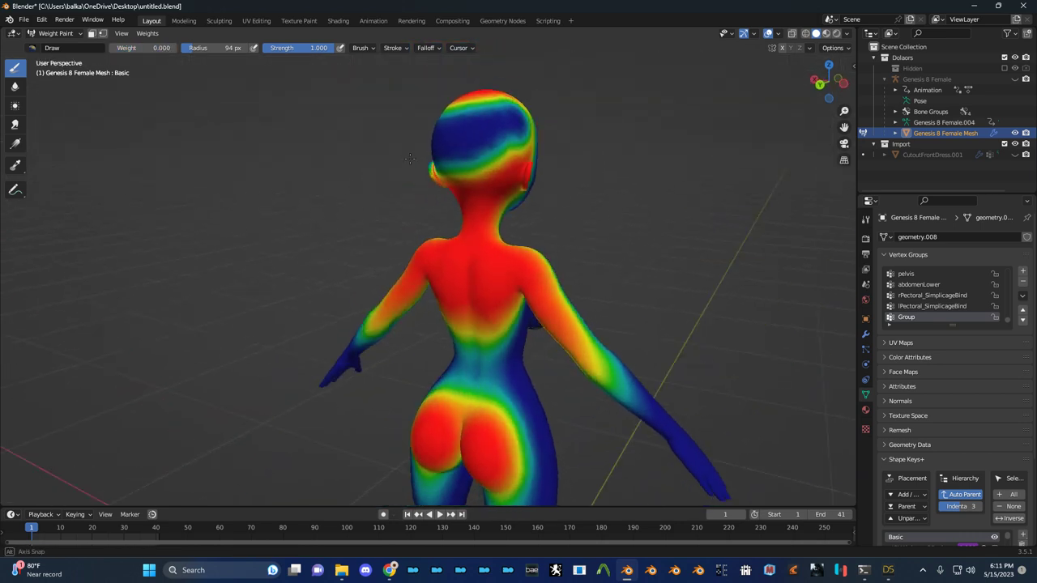
key(ctrl+KP_1)
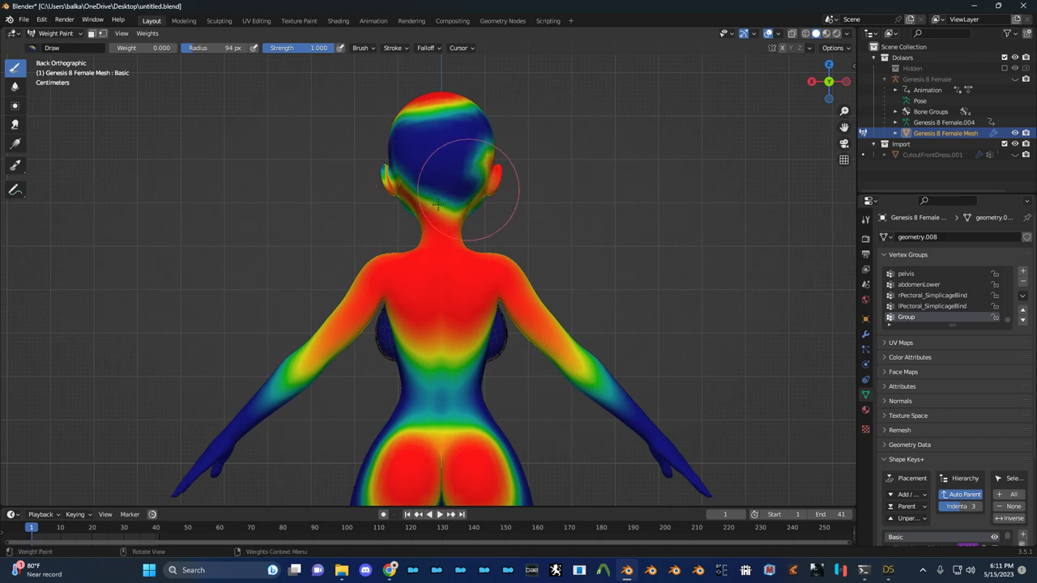
Clear the weights from the head, neck and shoulders with zero-weight gradients running down the back
scroll(433, 244, down, 3)
shift+middle_drag(433, 243, 424, 183)
alt+drag(426, 116, 427, 148)
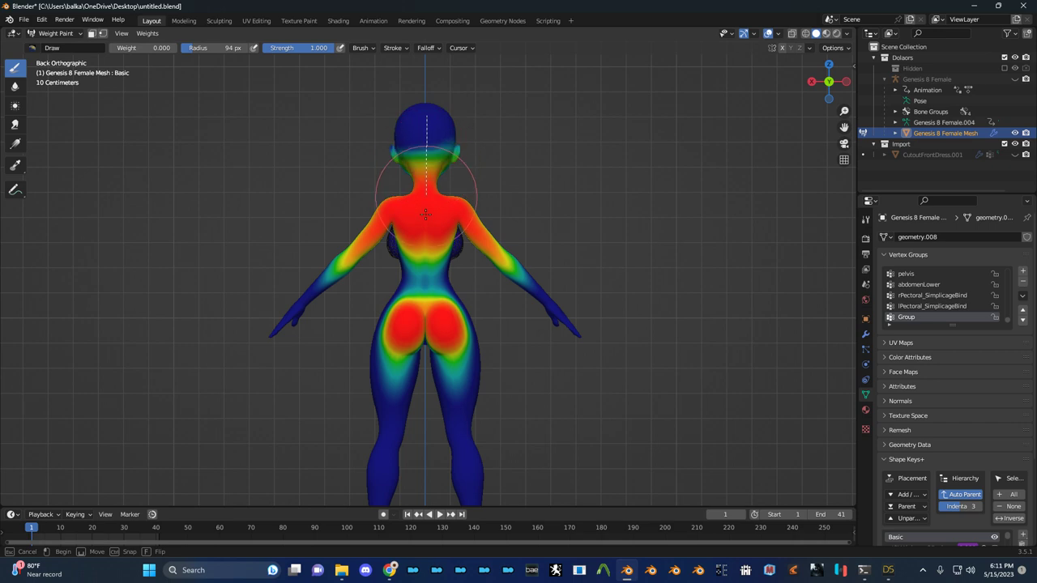
drag(426, 247, 429, 182)
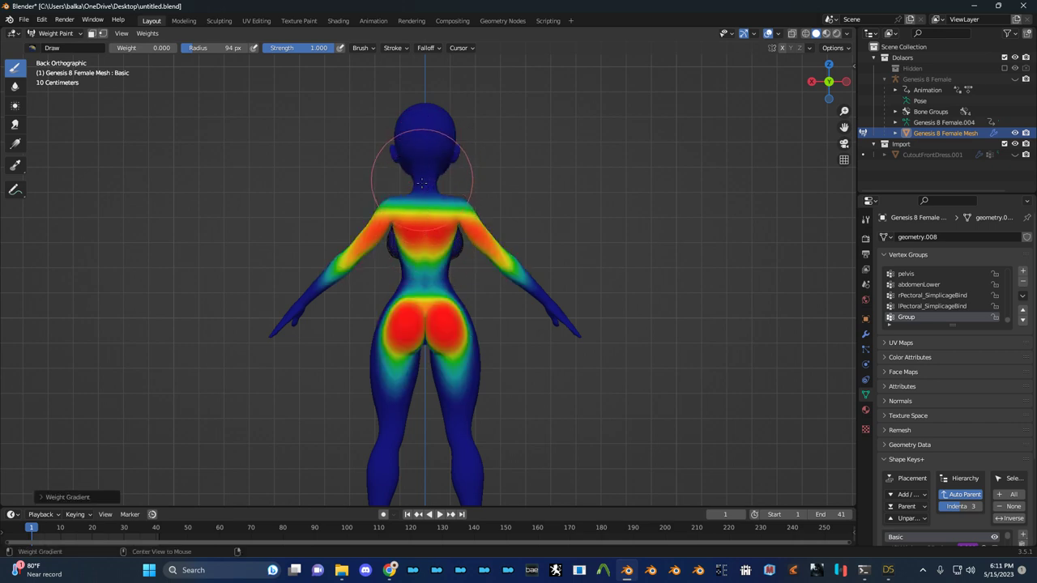
drag(423, 256, 424, 256)
scroll(568, 203, up, 4)
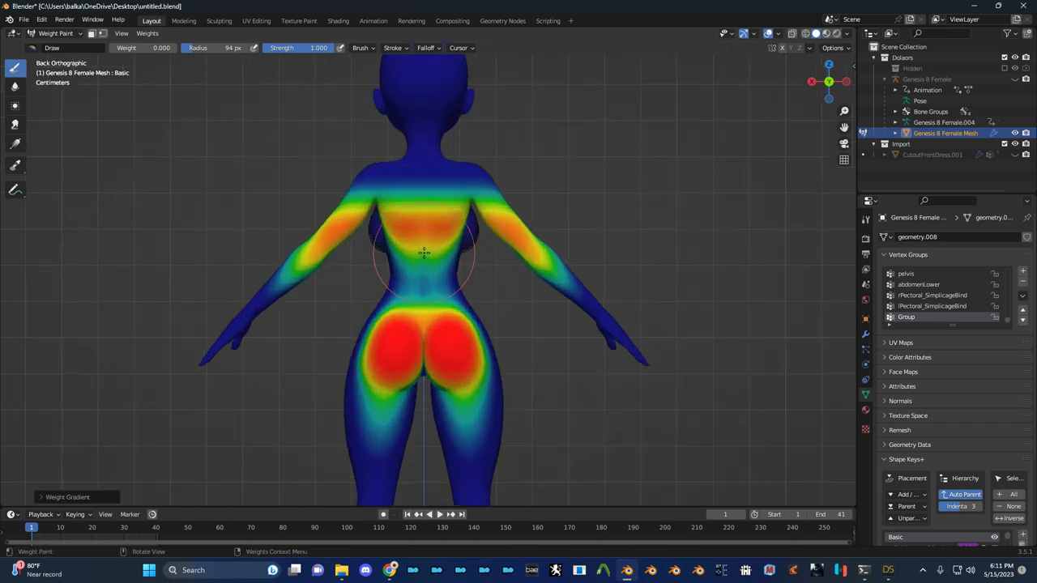
Fade out the weights on both arms and the mid-back with zero-weight gradients
drag(516, 140, 498, 282)
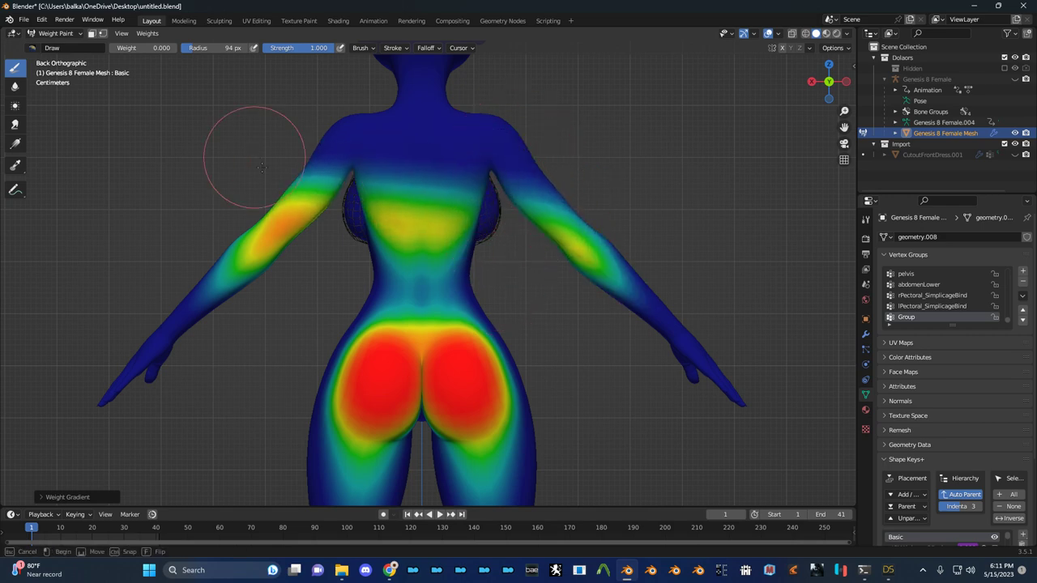
mouse_move(251, 150)
mouse_down()
mouse_move(335, 251)
mouse_move(254, 188)
mouse_move(327, 259)
mouse_move(312, 203)
mouse_move(335, 267)
mouse_up()
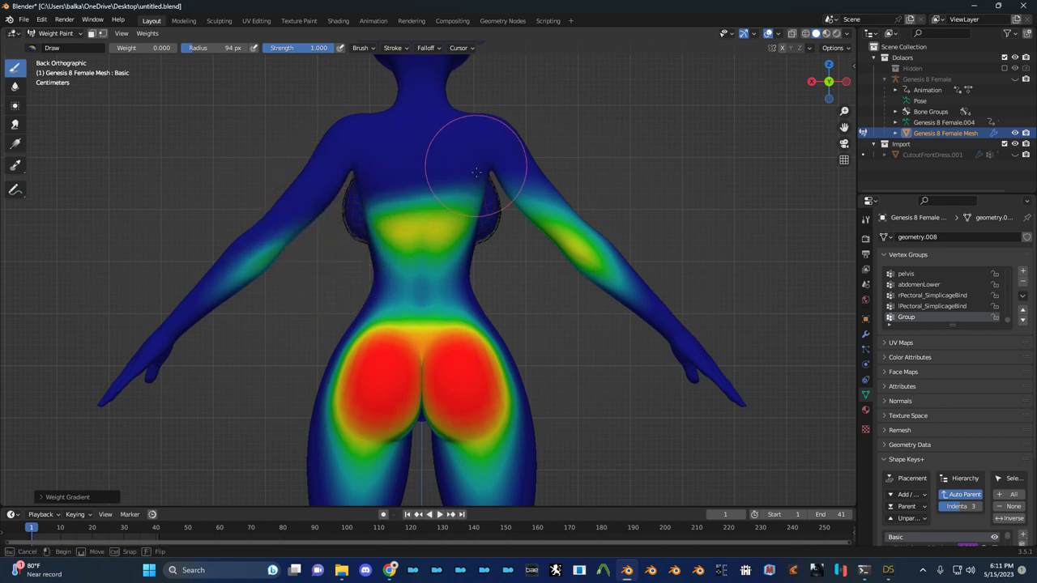
mouse_move(476, 171)
mouse_down()
mouse_move(443, 219)
mouse_move(446, 273)
mouse_move(440, 185)
mouse_move(441, 261)
mouse_move(412, 197)
mouse_move(417, 268)
mouse_move(424, 243)
mouse_move(453, 235)
mouse_move(450, 283)
mouse_move(406, 235)
mouse_move(422, 265)
mouse_move(437, 258)
mouse_up()
Reduce the remaining weights around the right elbow with short zero-weight gradients and save the file
alt+drag(605, 245, 588, 301)
mouse_move(626, 263)
alt+mouse_down()
mouse_move(641, 311)
mouse_move(763, 300)
mouse_move(545, 201)
mouse_move(605, 209)
alt+mouse_up()
key(ctrl+z)
drag(623, 286, 724, 165)
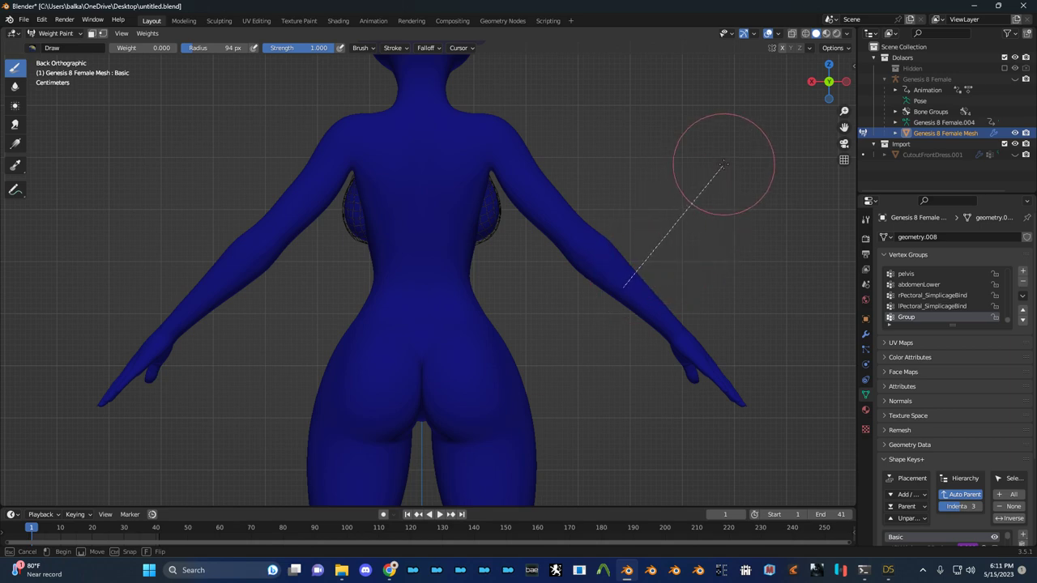
key(Escape)
alt+drag(630, 278, 599, 296)
key(ctrl+s)
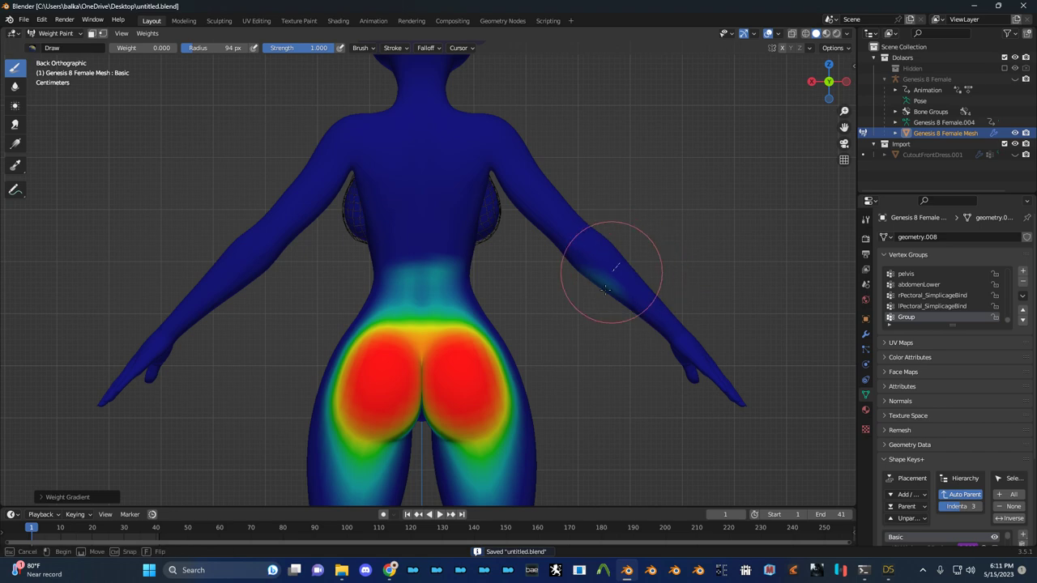
alt+drag(605, 261, 627, 305)
key(ctrl+z)
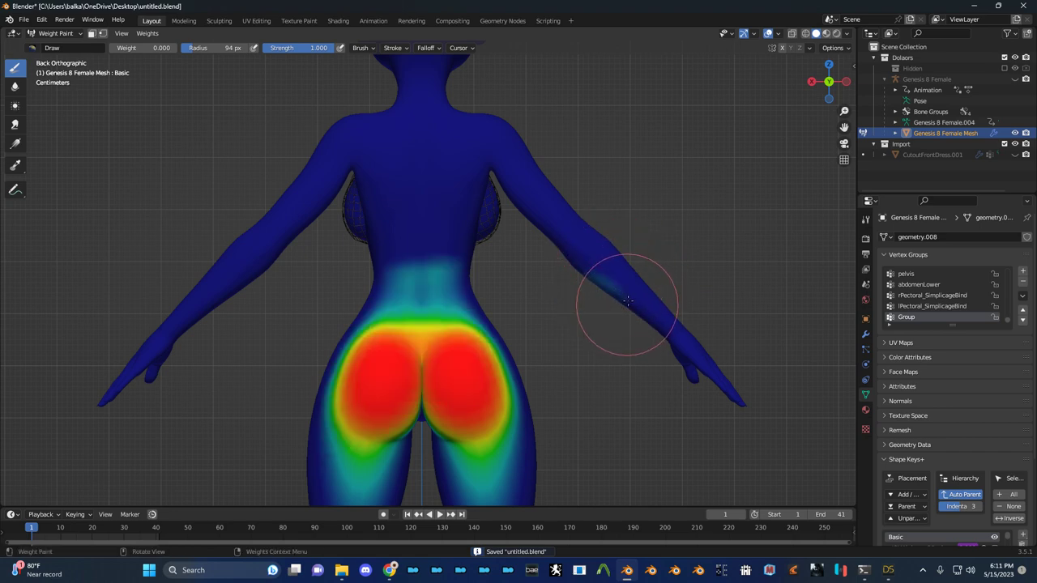
Clear the leftover right forearm weights, and fade the lower back with a gradient ending at the top of the buttocks
scroll(632, 301, up, 4)
alt+drag(781, 269, 755, 293)
scroll(763, 289, down, 3)
alt+drag(663, 296, 632, 299)
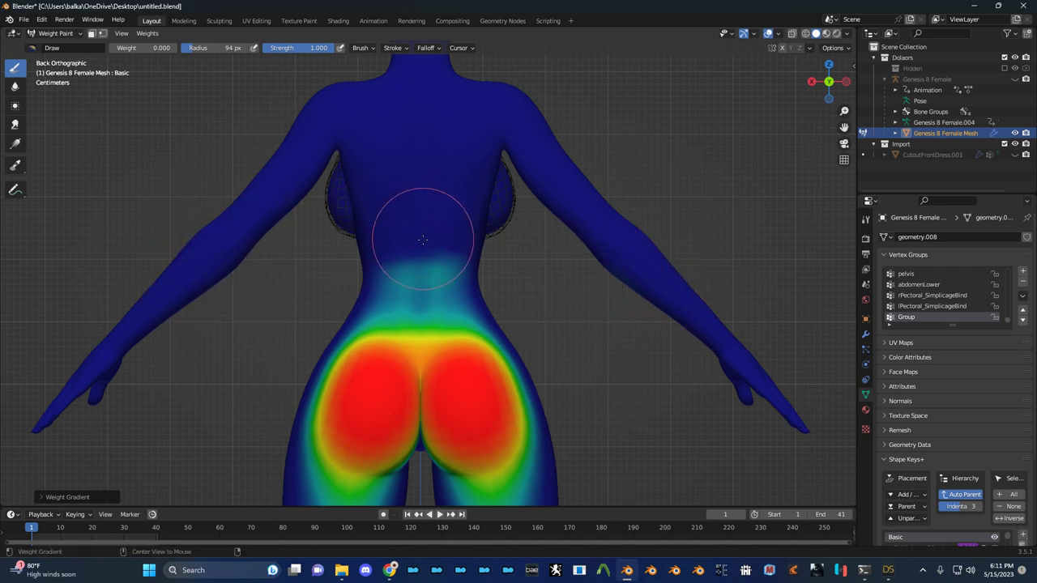
alt+drag(422, 240, 421, 350)
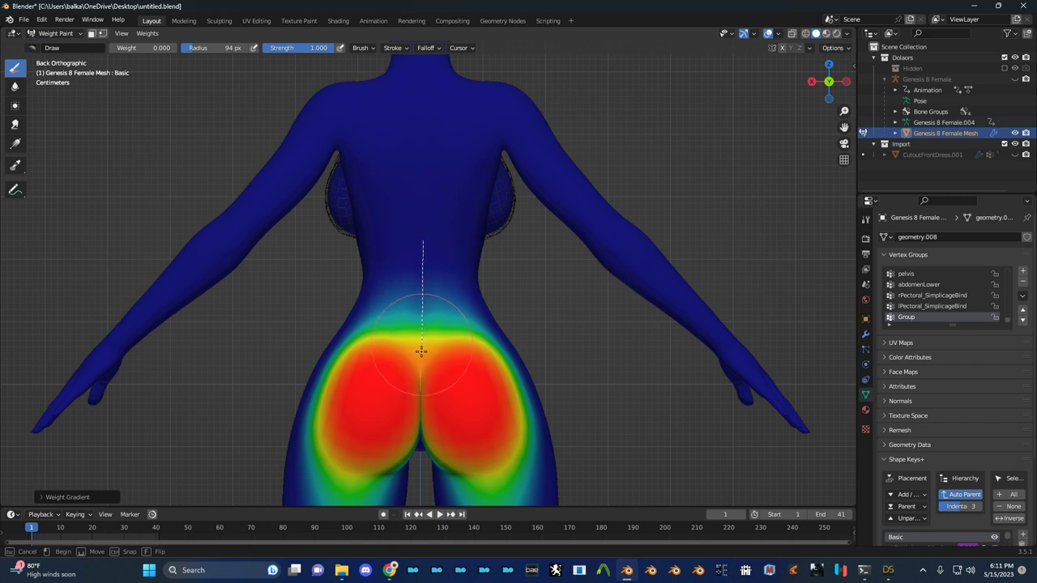
Examine the weight falloff around the buttocks and upper thighs from behind
shift+middle_drag(422, 370, 463, 247)
scroll(415, 251, up, 1)
scroll(446, 280, up, 3)
scroll(458, 289, down, 4)
scroll(433, 266, down, 2)
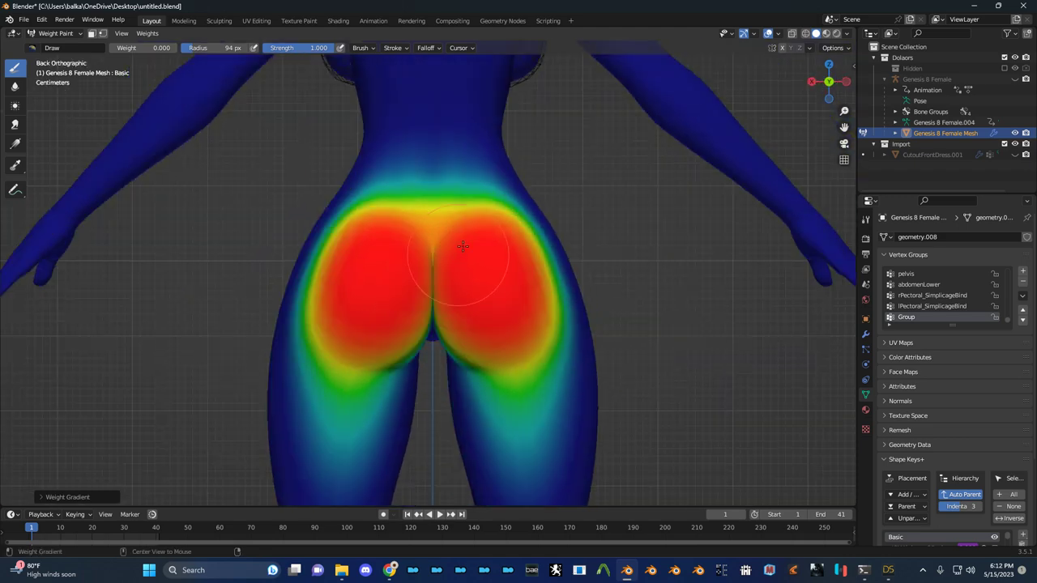
scroll(496, 278, up, 4)
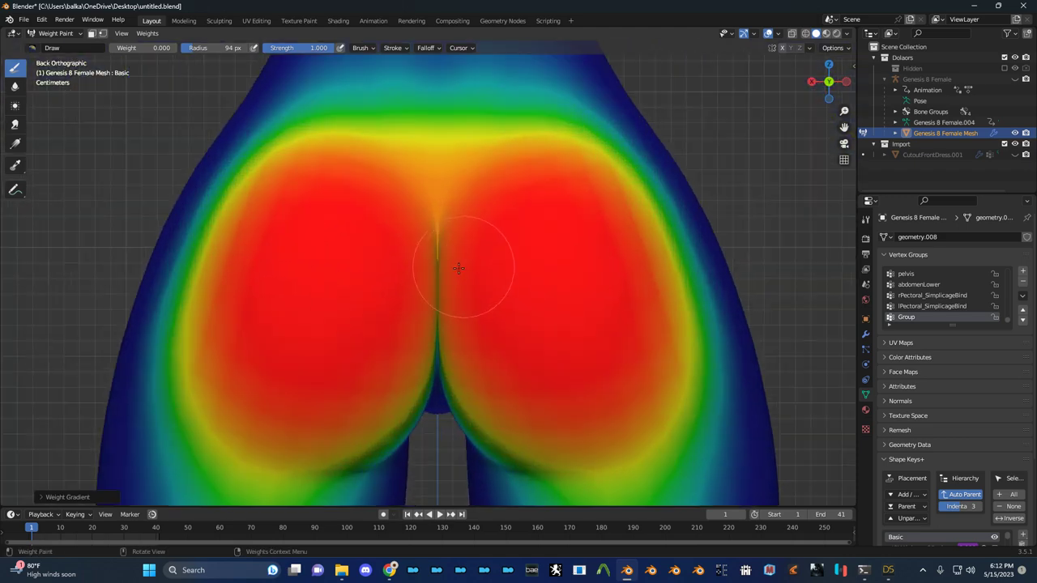
scroll(456, 267, down, 2)
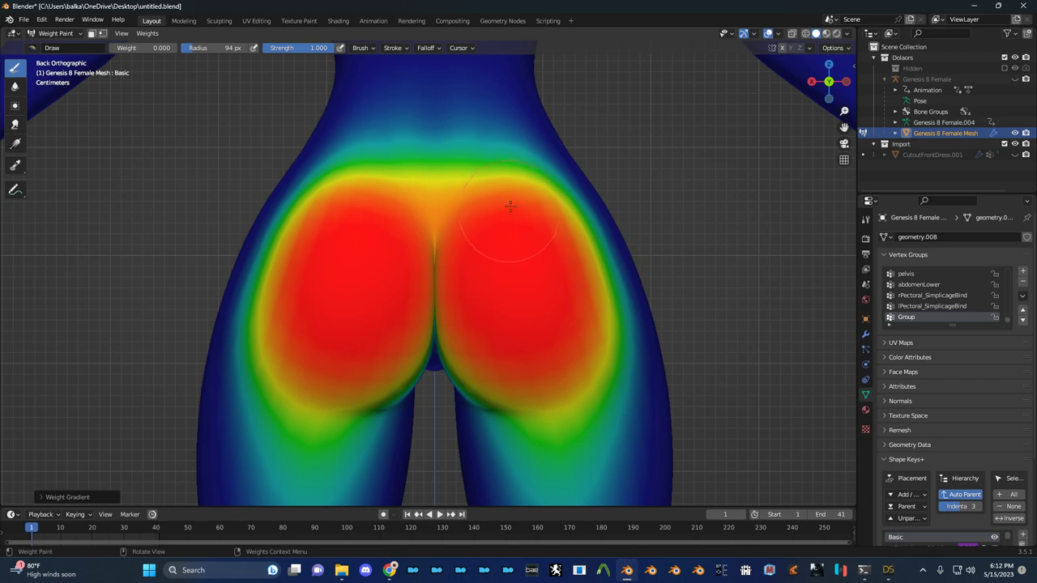
middle_drag(527, 241, 455, 250)
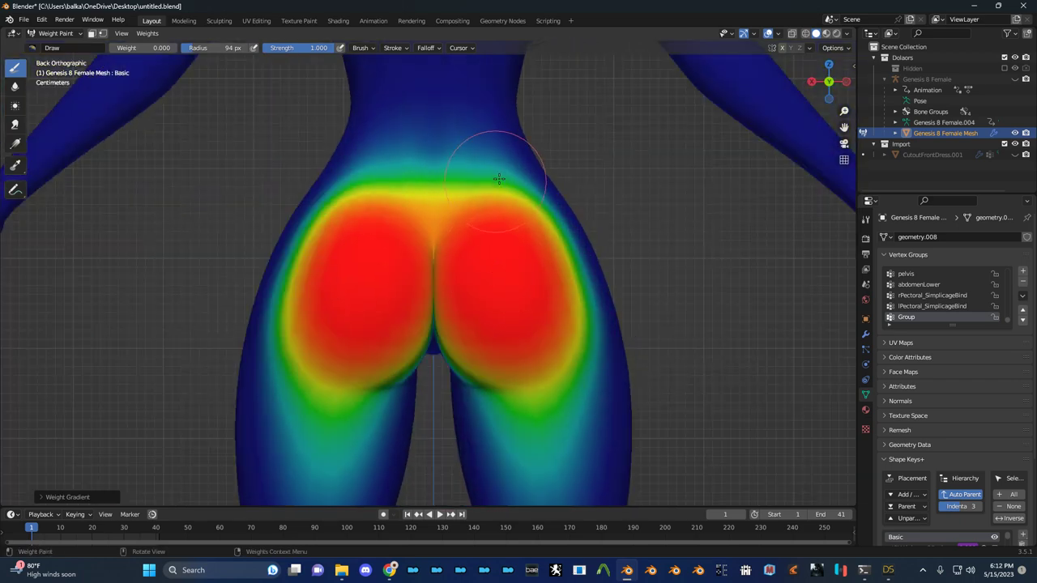
Clear the left buttock and thigh weights with zero-weight gradients running toward the body's centre line
drag(275, 305, 503, 324)
key(ctrl+z)
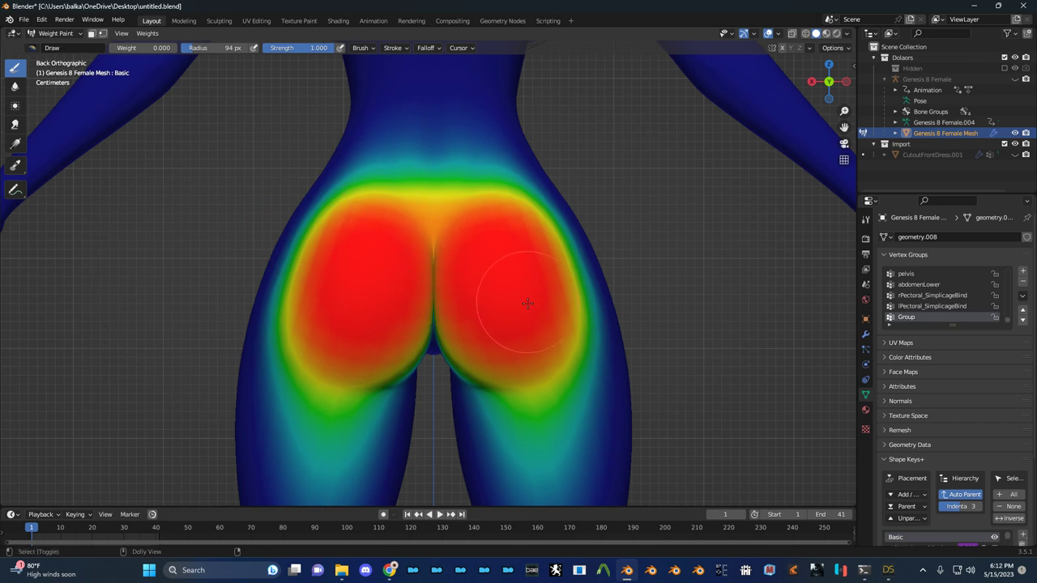
key(ctrl+shift+z)
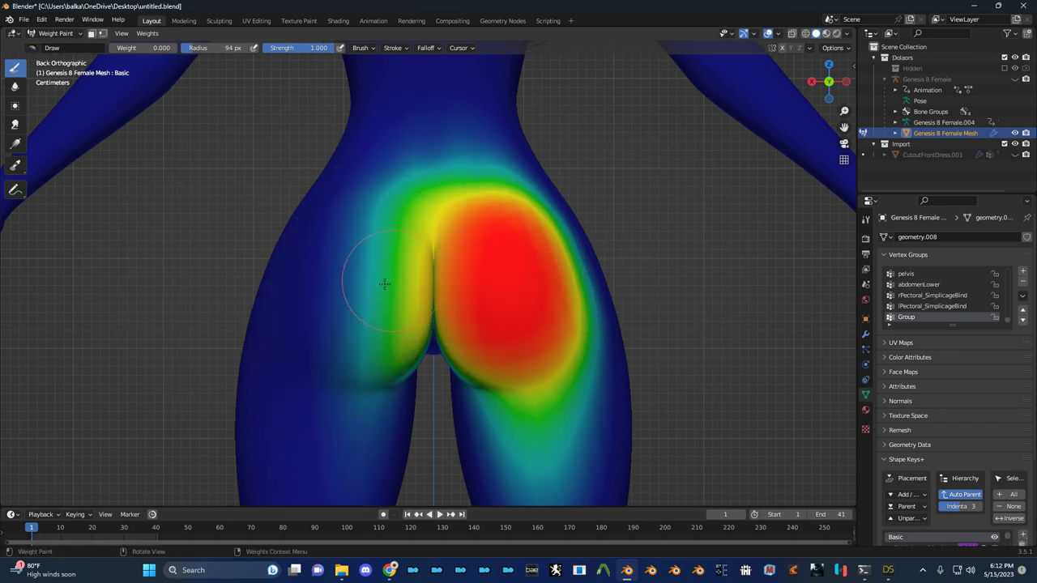
alt+drag(365, 292, 439, 305)
alt+scroll(436, 306, up, 1)
scroll(436, 306, up, 3)
drag(372, 311, 476, 309)
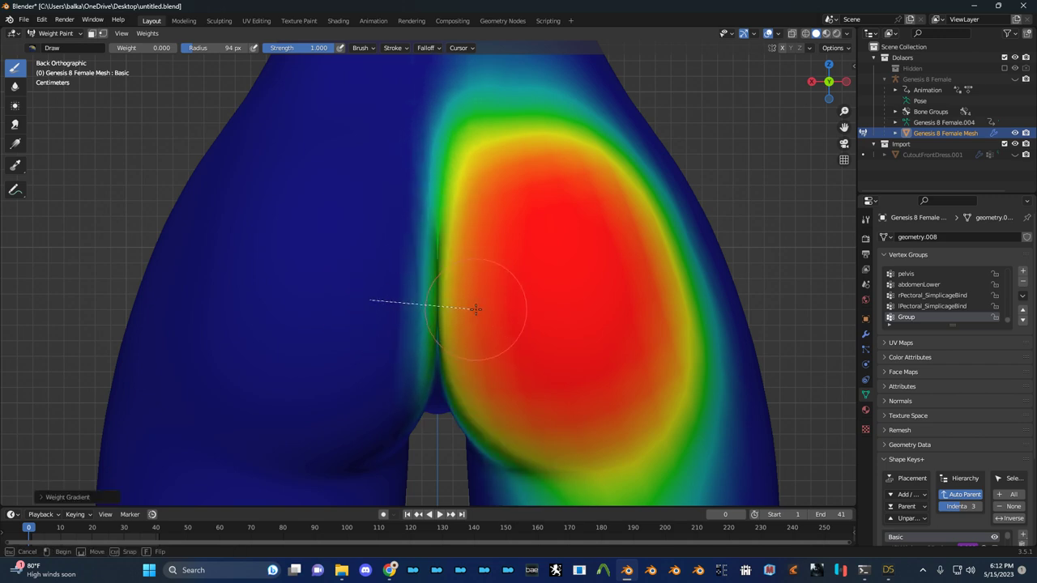
Trim the right buttock's weights along the cleft and upper edge with short zero-weight gradients
drag(436, 206, 461, 213)
mouse_move(397, 301)
mouse_down()
mouse_move(445, 303)
mouse_move(486, 280)
mouse_move(474, 287)
mouse_up()
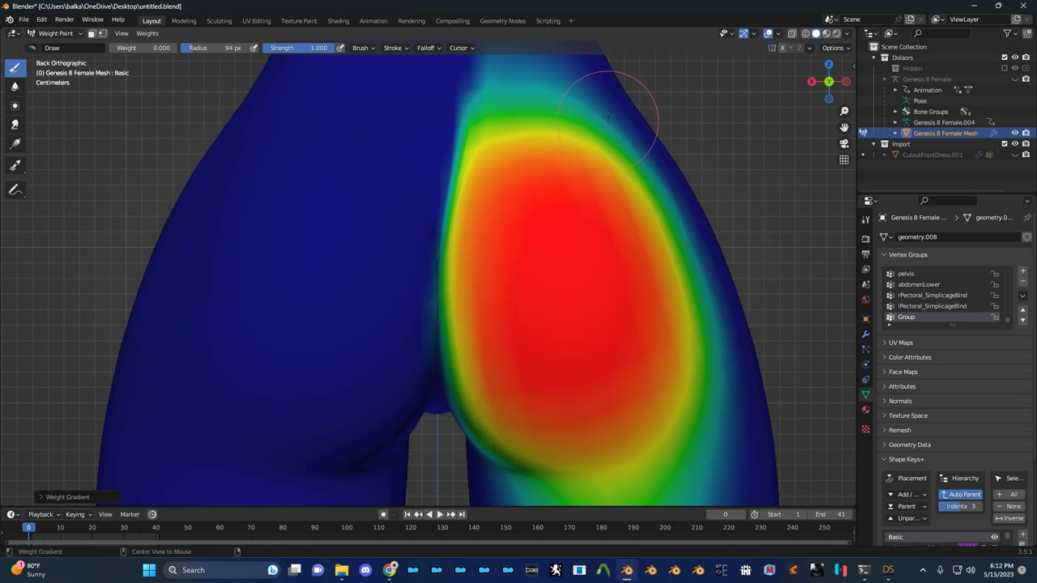
drag(507, 92, 471, 124)
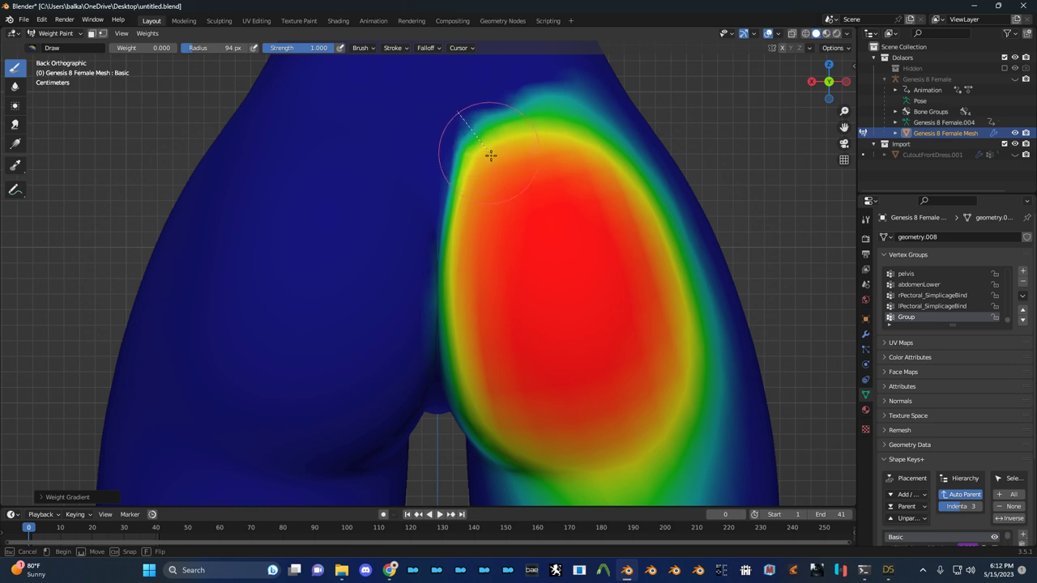
drag(491, 158, 616, 150)
Remove the weights from the right thigh and hip with zero-weight gradients, keeping only the right buttock weighted
scroll(706, 359, down, 3)
shift+middle_drag(665, 372, 605, 261)
scroll(571, 266, up, 1)
drag(491, 381, 464, 236)
drag(605, 250, 510, 169)
mouse_move(412, 232)
mouse_down()
mouse_move(423, 213)
mouse_move(424, 232)
mouse_move(449, 233)
mouse_up()
key(ctrl+z)
alt+drag(381, 290, 425, 210)
mouse_move(629, 244)
middle_down()
mouse_move(539, 245)
mouse_move(678, 262)
mouse_move(142, 105)
middle_up()
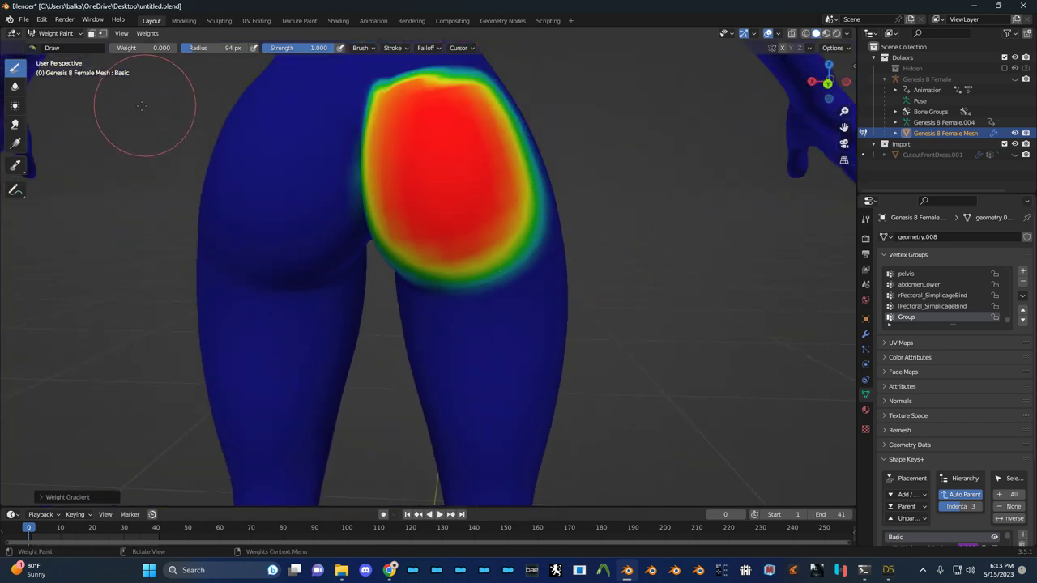
Smooth the upper edge of the right buttock's weights with the Blur brush and save the file
click(14, 86)
mouse_move(403, 113)
mouse_down()
mouse_move(412, 243)
mouse_move(533, 167)
mouse_move(435, 105)
mouse_move(407, 249)
mouse_move(514, 185)
mouse_move(417, 104)
mouse_up()
mouse_move(417, 104)
middle_down()
mouse_move(235, 153)
mouse_move(407, 152)
middle_up()
drag(407, 94, 488, 63)
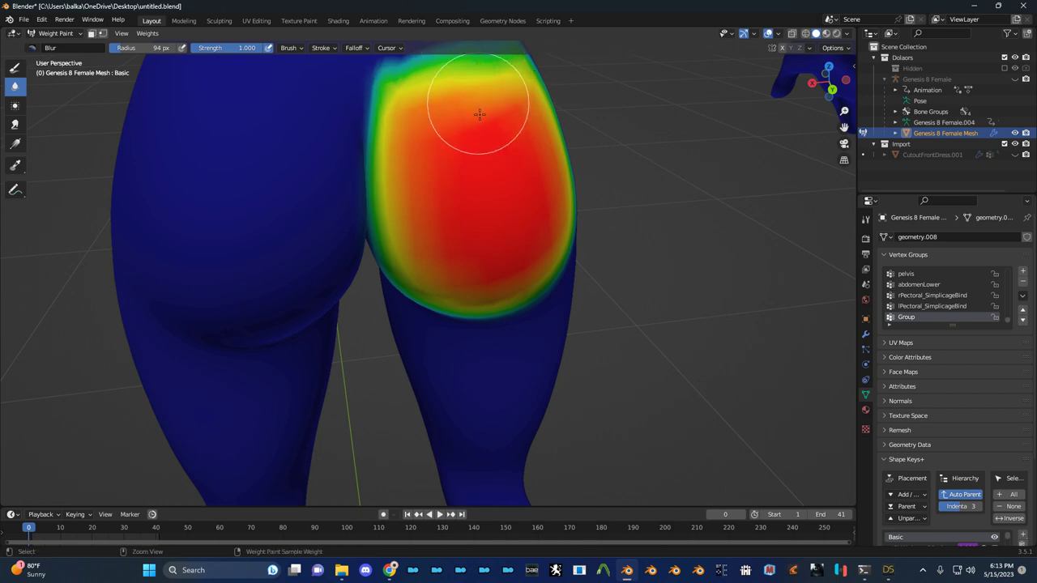
ctrl+middle_drag(480, 115, 470, 126)
mouse_move(395, 131)
mouse_down()
mouse_move(508, 98)
mouse_move(425, 118)
mouse_up()
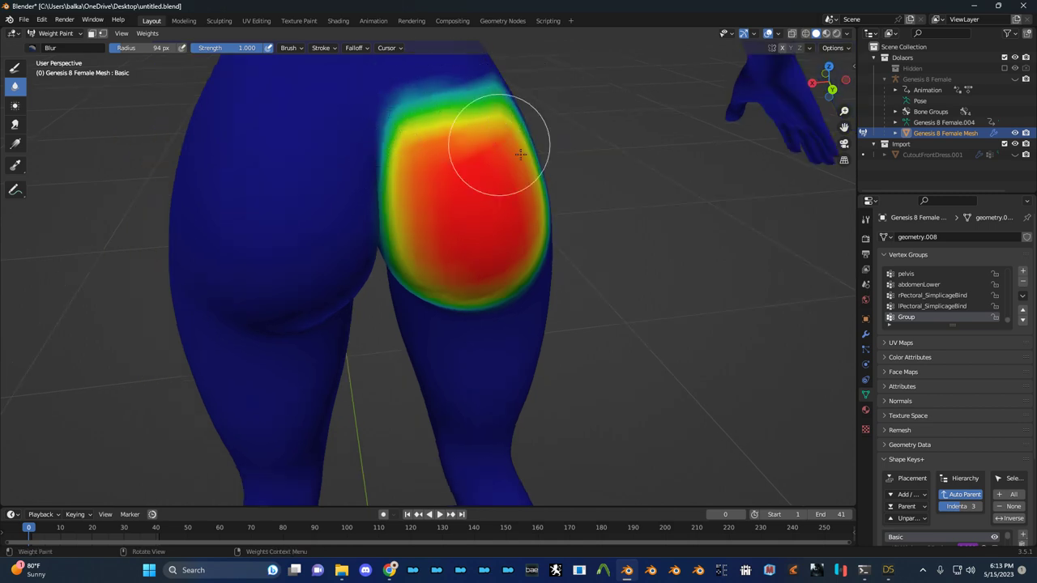
middle_drag(521, 154, 430, 154)
mouse_move(397, 123)
middle_down()
mouse_move(387, 167)
mouse_move(372, 173)
mouse_move(416, 135)
mouse_move(345, 175)
mouse_move(331, 146)
mouse_move(376, 204)
middle_up()
key(ctrl+s)
Soften the weights along the cleft side of the right buttock with the Blur brush
scroll(340, 209, up, 3)
right_click(311, 214)
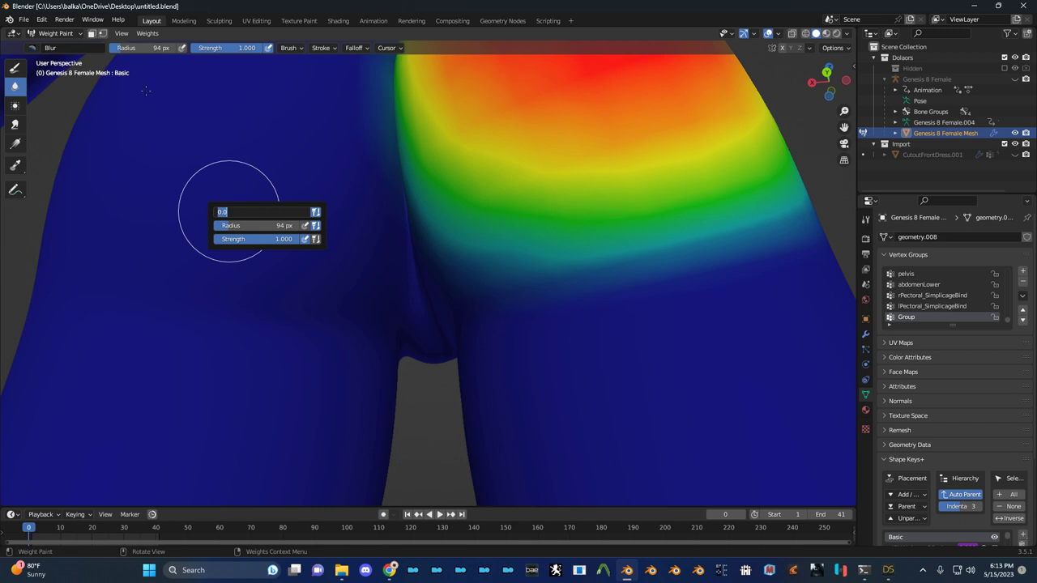
middle_drag(342, 308, 392, 324)
middle_drag(375, 232, 397, 326)
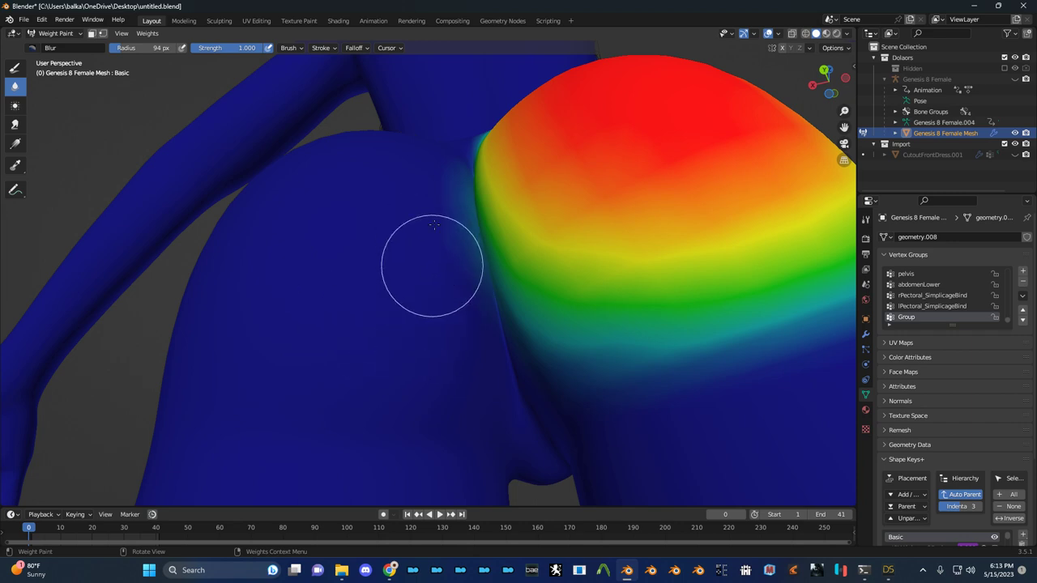
middle_drag(466, 281, 452, 263)
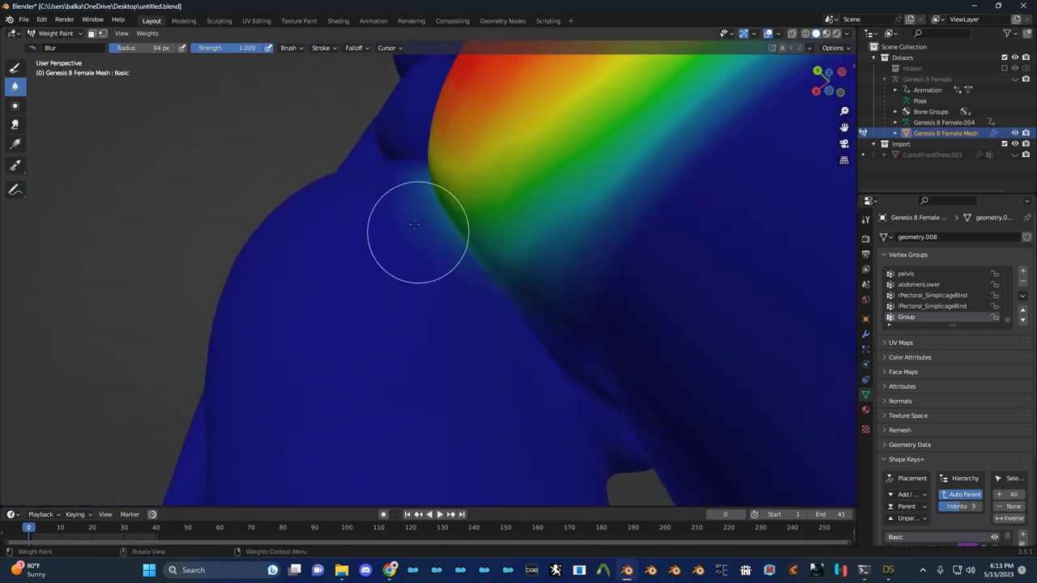
middle_drag(414, 225, 422, 232)
right_click(398, 267)
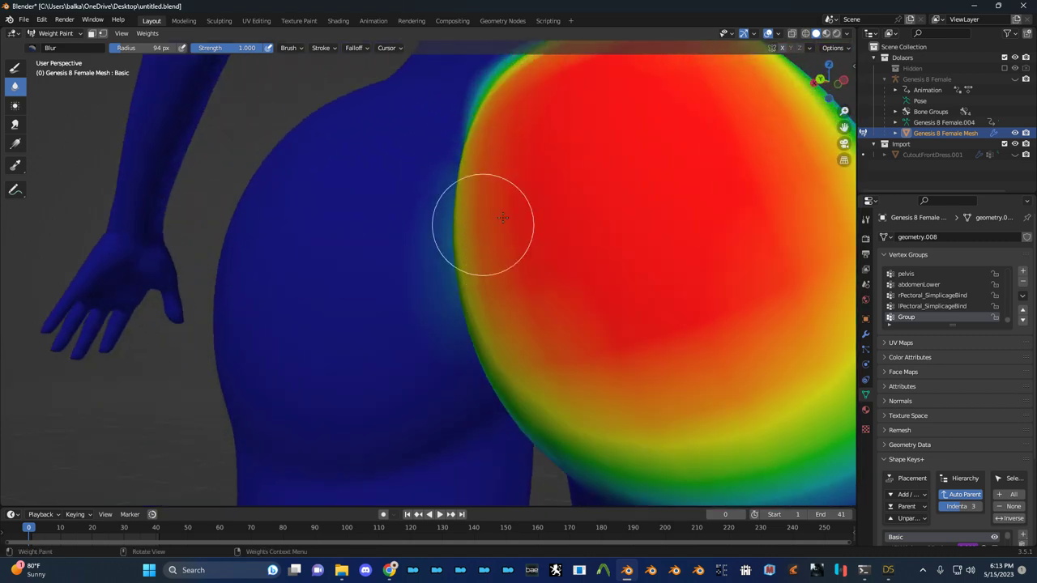
Erase the weights spilling onto the left buttock along the cleft using the Draw brush at weight 0
click(15, 68)
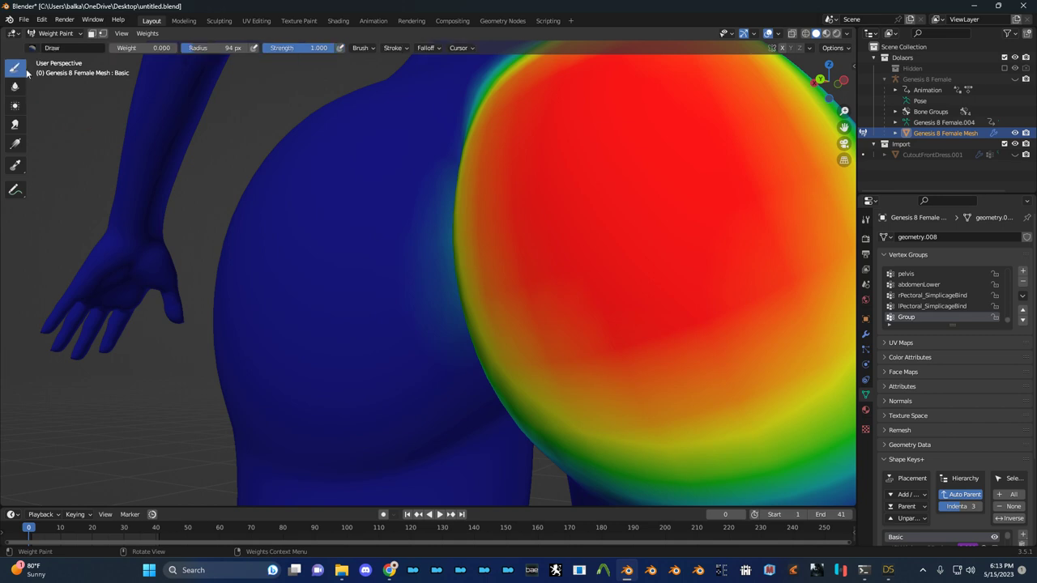
middle_drag(284, 147, 336, 168)
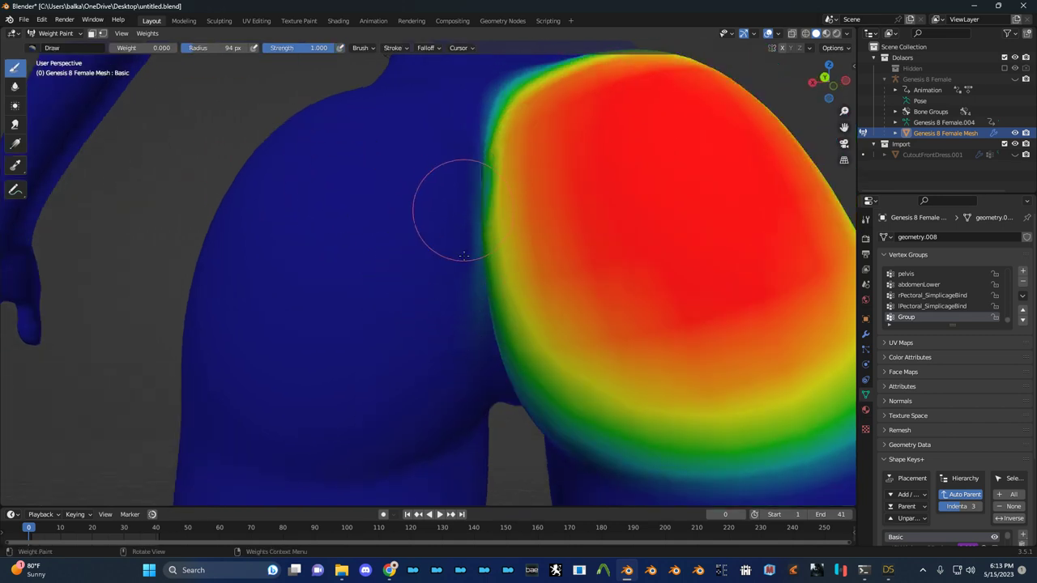
middle_drag(458, 317, 425, 210)
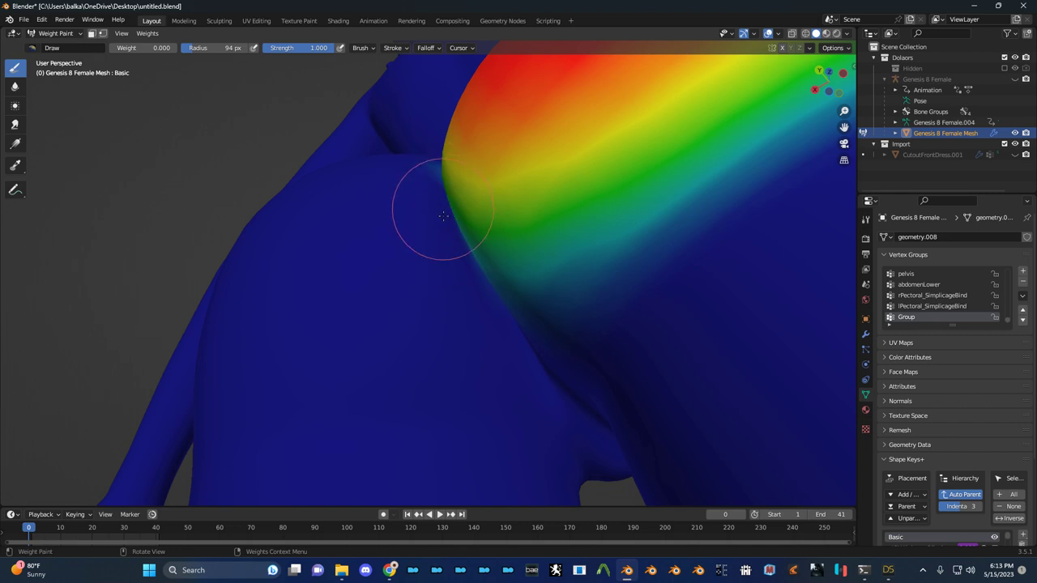
middle_drag(470, 271, 456, 241)
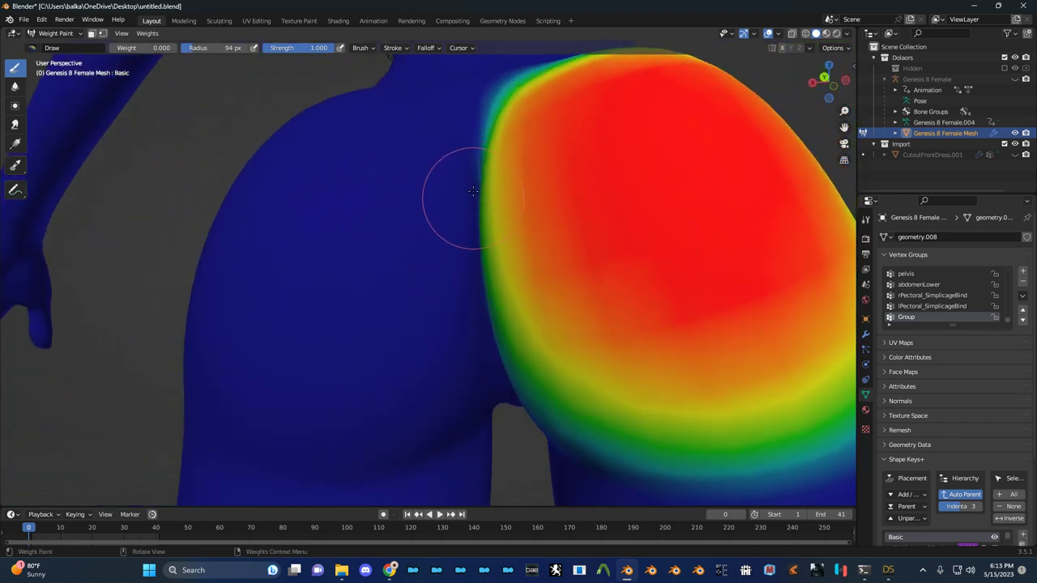
middle_drag(473, 191, 469, 244)
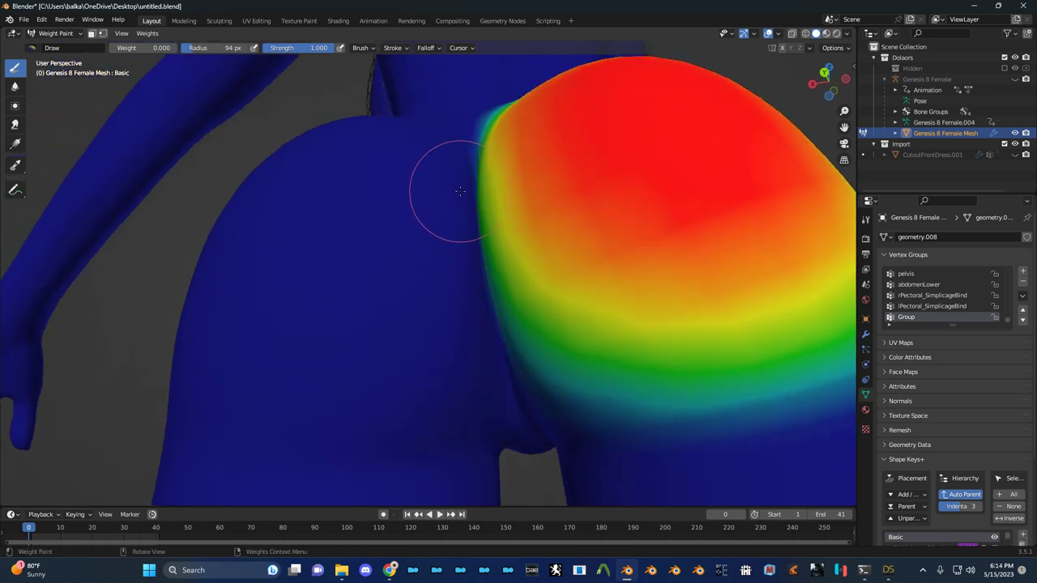
mouse_move(466, 309)
middle_down()
mouse_move(444, 285)
mouse_move(468, 234)
mouse_move(324, 238)
mouse_move(288, 221)
mouse_move(326, 220)
mouse_move(273, 219)
mouse_move(431, 249)
mouse_move(421, 267)
middle_up()
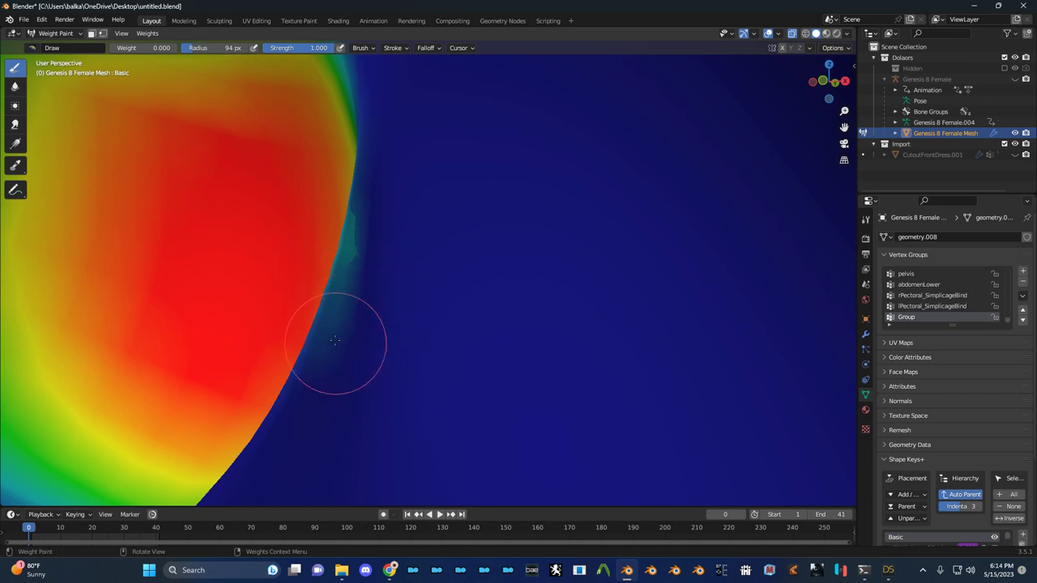
Try to erase the jagged weight patch inside the cleft with the zero-weight Draw brush
drag(335, 341, 345, 322)
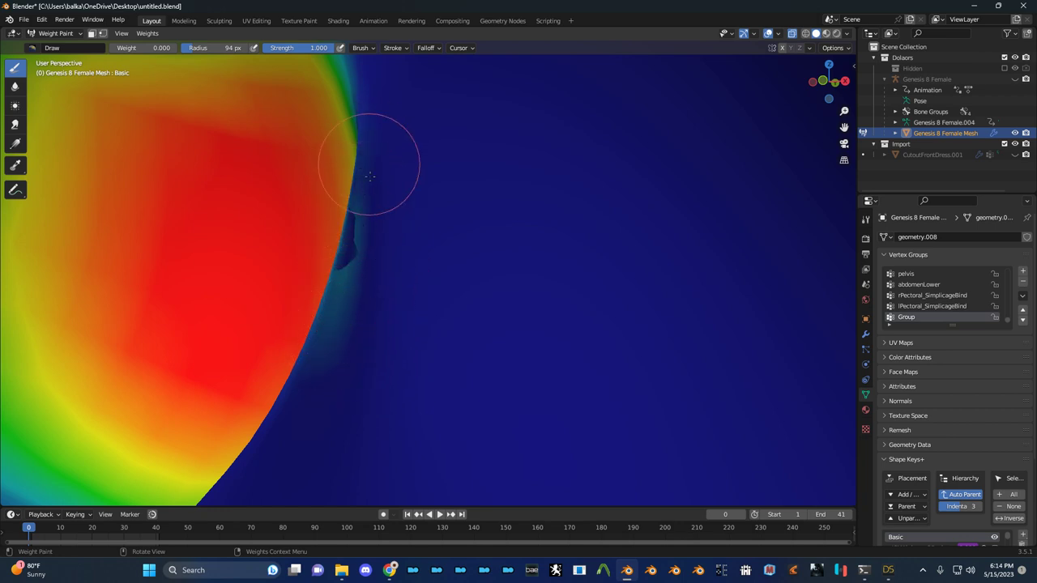
middle_drag(370, 175, 559, 201)
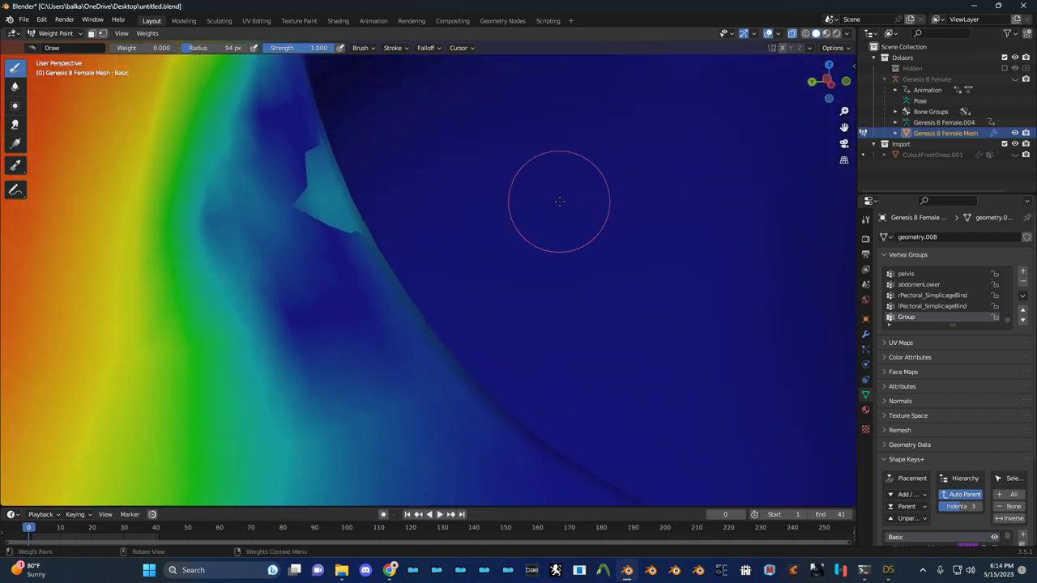
mouse_move(337, 222)
middle_down()
mouse_move(329, 212)
mouse_move(304, 221)
mouse_move(370, 225)
middle_up()
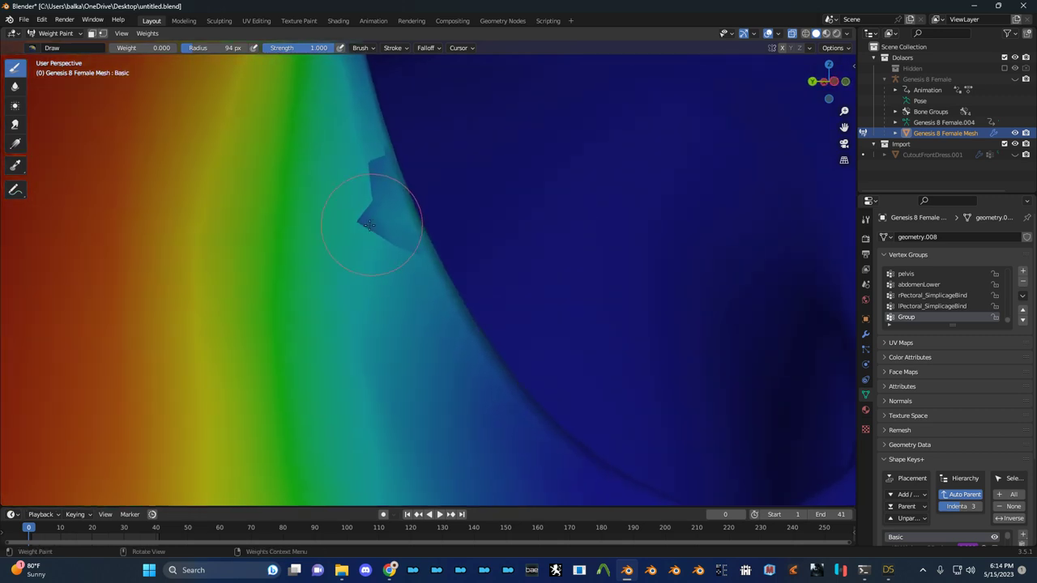
Try to smooth the jagged weight patch inside the cleft with the Blur brush, checking it from both sides
click(15, 87)
drag(385, 241, 391, 236)
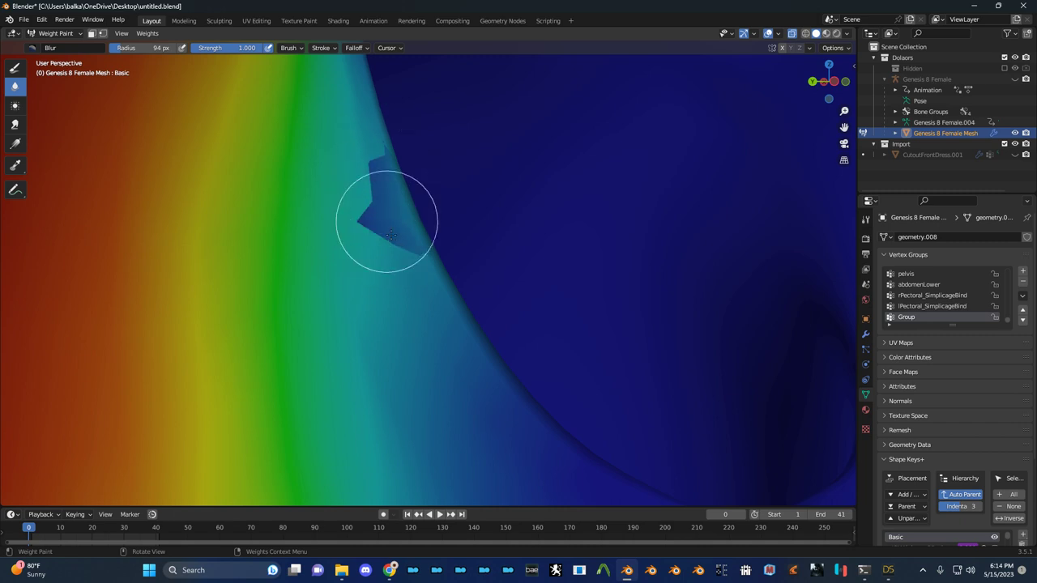
mouse_move(389, 191)
middle_down()
mouse_move(248, 202)
mouse_move(344, 197)
mouse_move(266, 234)
mouse_move(157, 240)
middle_up()
mouse_move(381, 253)
middle_down()
mouse_move(579, 216)
mouse_move(296, 176)
middle_up()
scroll(241, 226, up, 4)
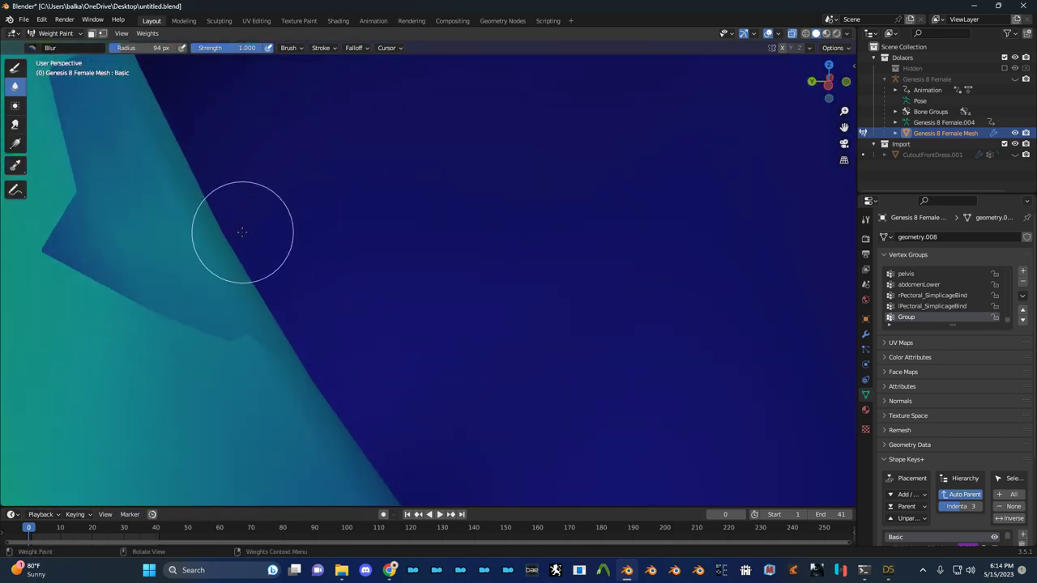
middle_drag(242, 233, 229, 236)
scroll(227, 236, down, 2)
mouse_move(147, 218)
middle_down()
mouse_move(33, 202)
mouse_move(257, 188)
middle_up()
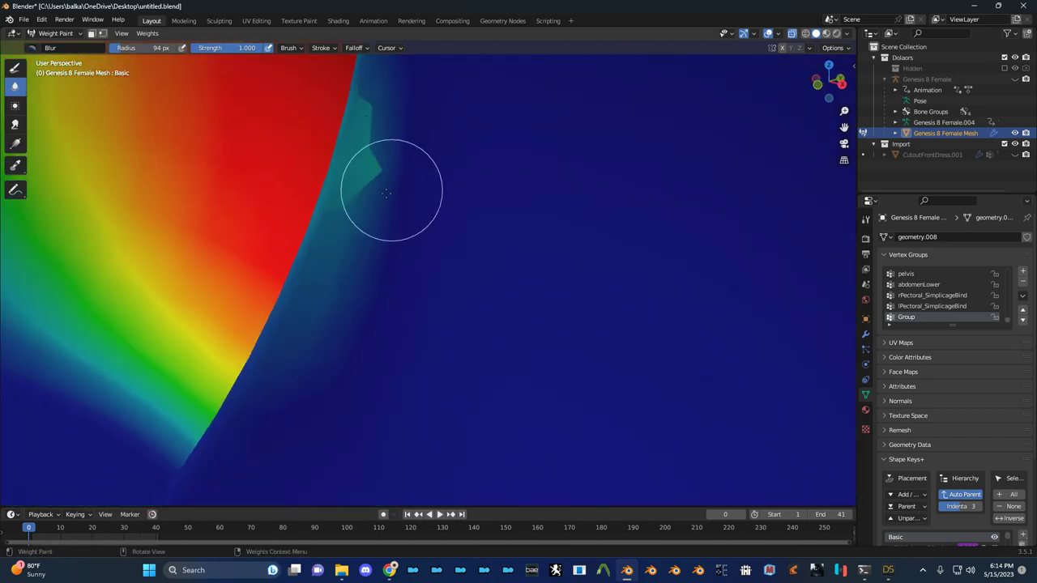
Inspect the mesh around the jagged patch in Edit Mode and return to Weight Paint mode
key(Tab)
mouse_move(447, 134)
middle_down()
mouse_move(546, 132)
mouse_move(491, 127)
mouse_move(296, 151)
mouse_move(311, 176)
mouse_move(404, 184)
mouse_move(426, 178)
mouse_move(257, 158)
mouse_move(417, 204)
mouse_move(445, 225)
mouse_move(521, 201)
middle_up()
key(Tab)
key(ctrl+Tab)
key(ctrl+Tab)
Try zero-weight Draw strokes over the jagged patch from both sides of the cleft, undoing the strokes that damage the surrounding falloff
click(15, 67)
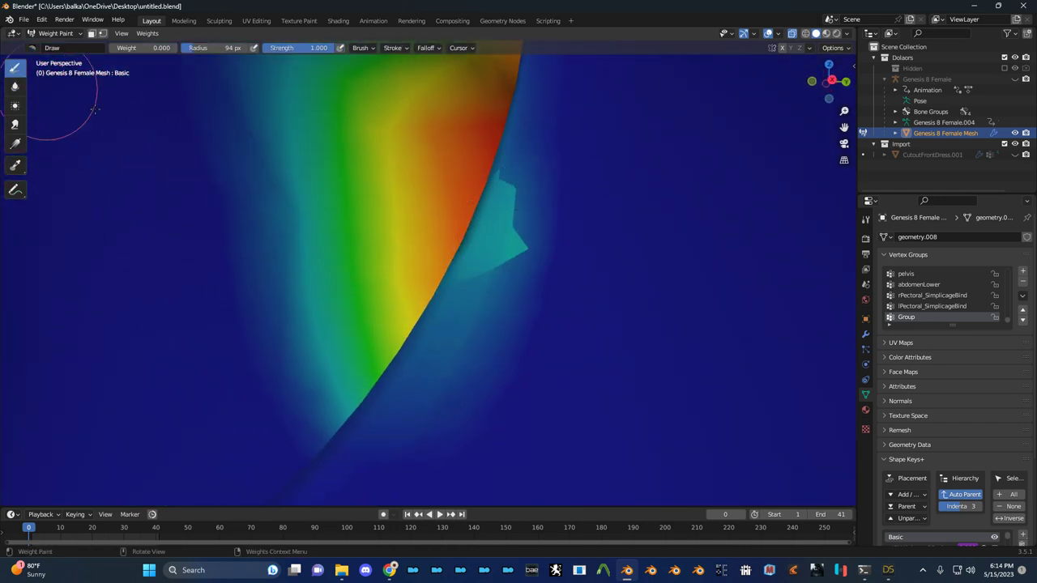
mouse_move(503, 239)
mouse_down()
mouse_move(498, 229)
mouse_move(523, 246)
mouse_move(519, 259)
mouse_up()
mouse_move(492, 266)
middle_down()
mouse_move(570, 273)
mouse_move(463, 238)
mouse_move(562, 243)
middle_up()
drag(311, 204, 325, 212)
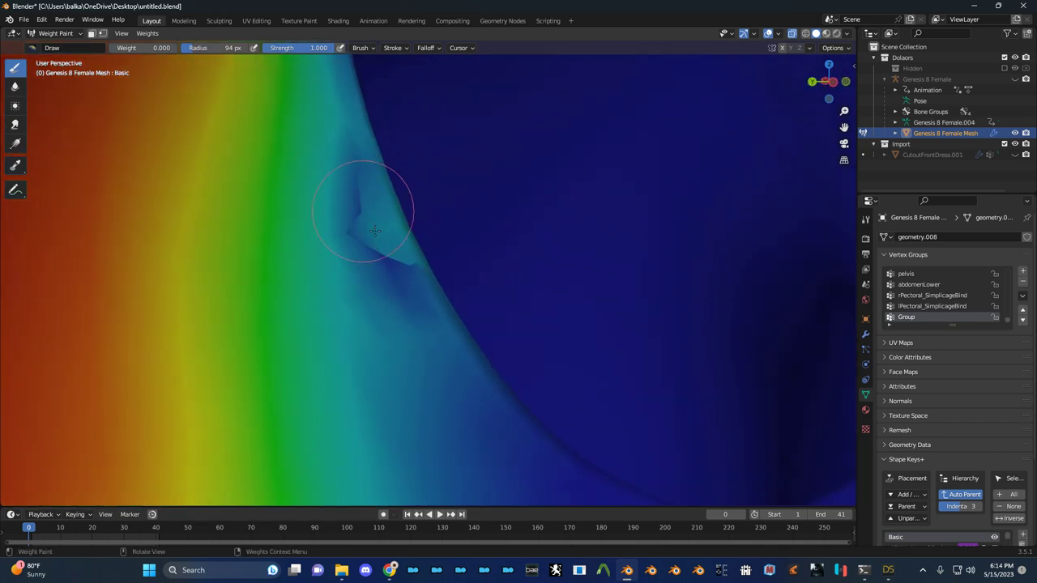
mouse_move(379, 201)
middle_down()
mouse_move(308, 217)
mouse_move(421, 232)
mouse_move(364, 200)
mouse_move(400, 192)
mouse_move(410, 235)
mouse_move(352, 204)
middle_up()
key(ctrl+z)
scroll(441, 202, up, 2)
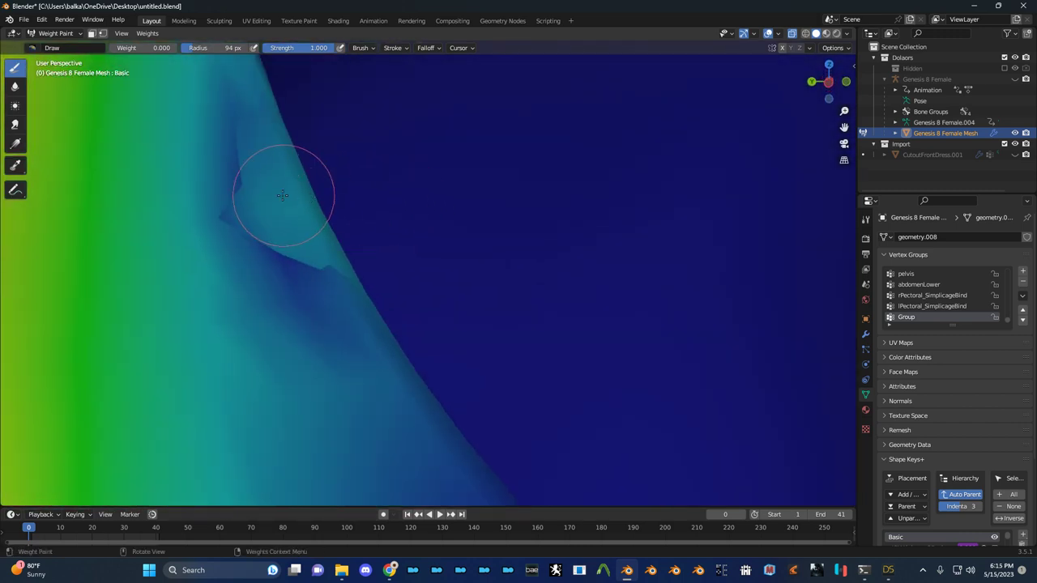
mouse_move(283, 203)
middle_down()
mouse_move(87, 210)
mouse_move(422, 203)
mouse_move(285, 223)
middle_up()
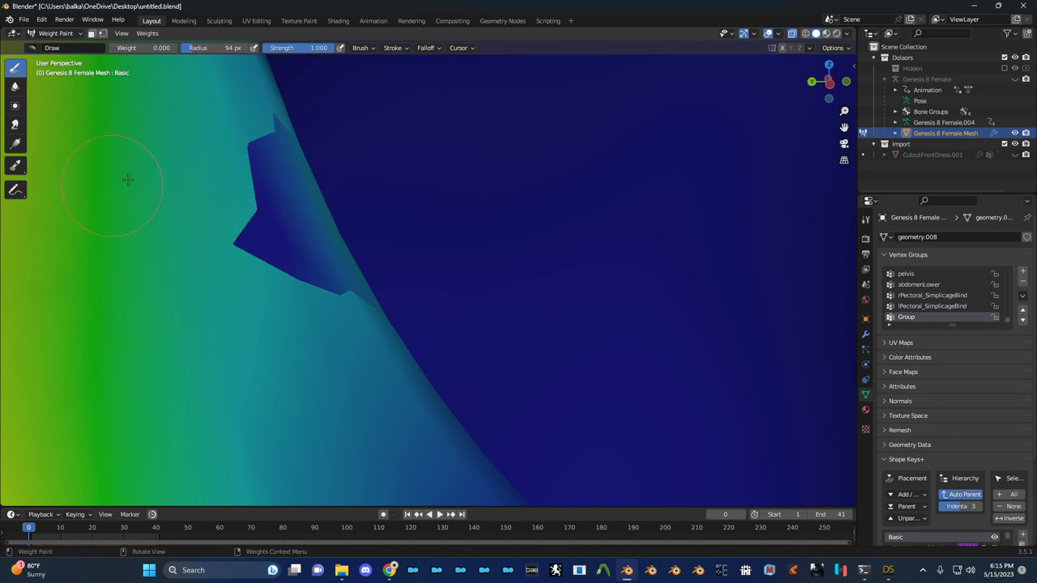
middle_drag(351, 181, 188, 180)
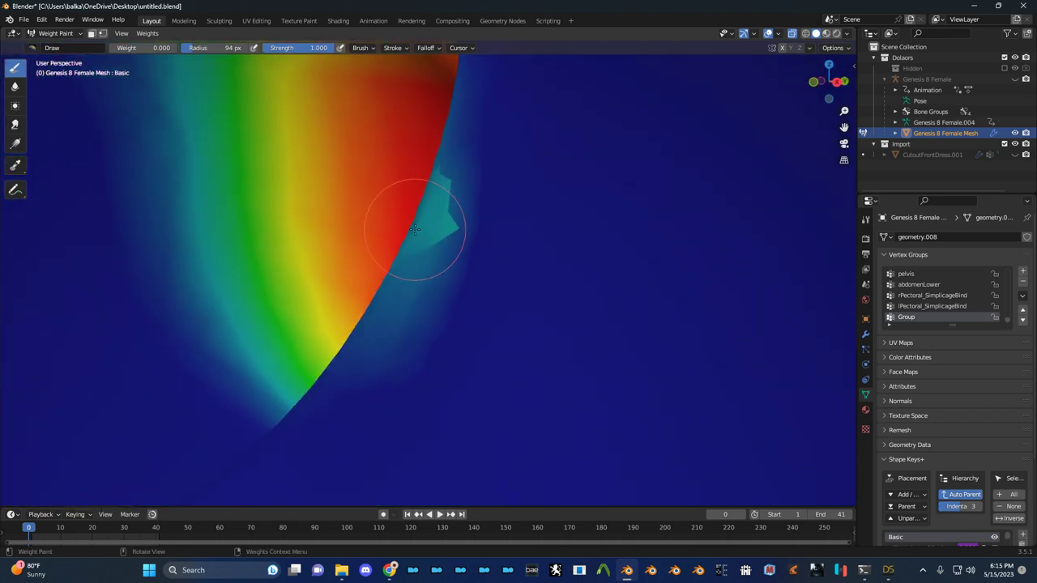
mouse_move(415, 229)
mouse_down()
mouse_move(457, 208)
mouse_move(481, 139)
mouse_move(451, 190)
mouse_move(491, 162)
mouse_up()
Examine the weight falloff on the right buttock and cleft from behind, both close up and at full-body distance
mouse_move(491, 162)
middle_down()
mouse_move(609, 154)
mouse_move(378, 163)
mouse_move(321, 186)
mouse_move(421, 190)
middle_up()
scroll(303, 183, down, 4)
scroll(354, 193, down, 5)
mouse_move(356, 194)
middle_down()
mouse_move(435, 198)
mouse_move(308, 194)
mouse_move(375, 213)
mouse_move(453, 209)
mouse_move(378, 205)
mouse_move(486, 194)
mouse_move(475, 203)
mouse_move(444, 178)
mouse_move(454, 92)
mouse_move(461, 167)
mouse_move(451, 187)
middle_up()
scroll(432, 199, up, 5)
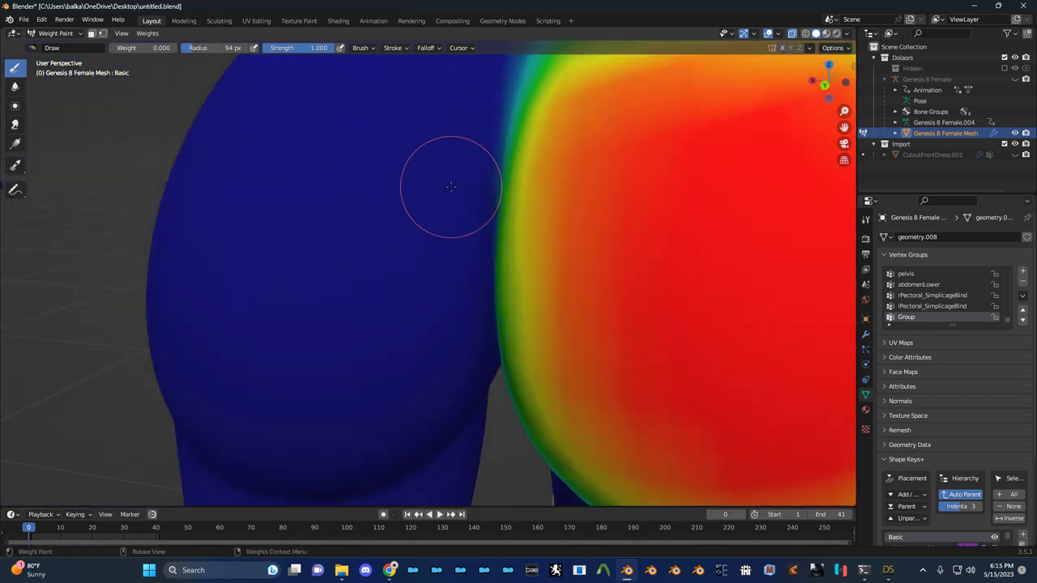
scroll(451, 187, down, 8)
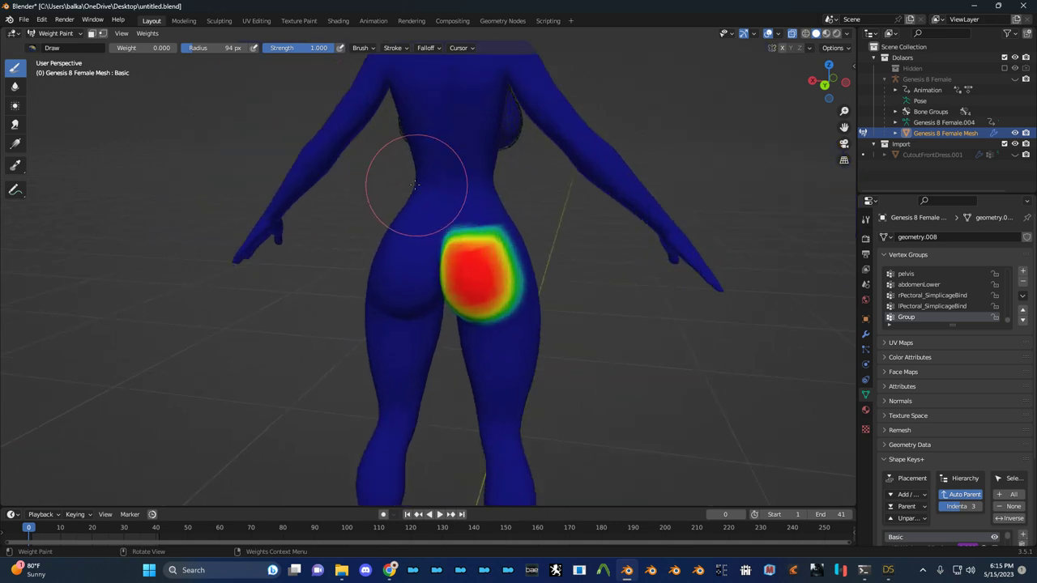
scroll(414, 185, up, 4)
scroll(437, 187, up, 2)
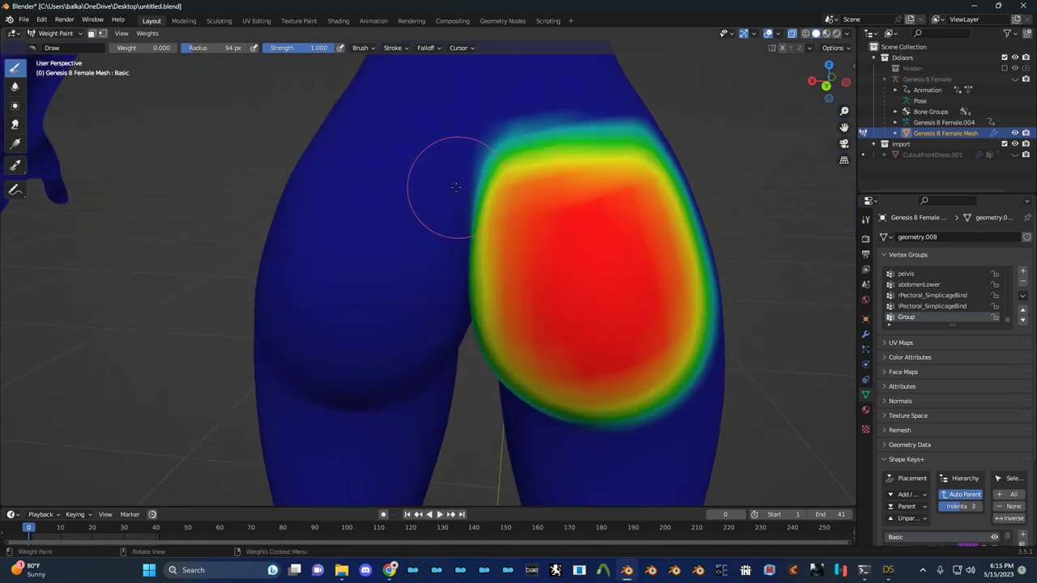
scroll(457, 188, down, 3)
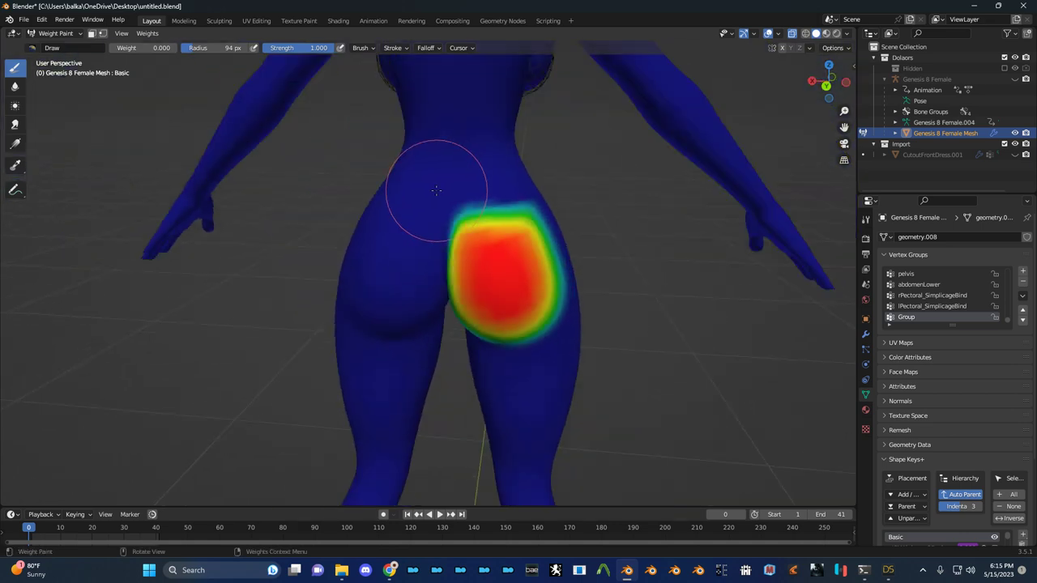
scroll(437, 191, down, 3)
middle_drag(438, 190, 442, 180)
key(ctrl+Tab)
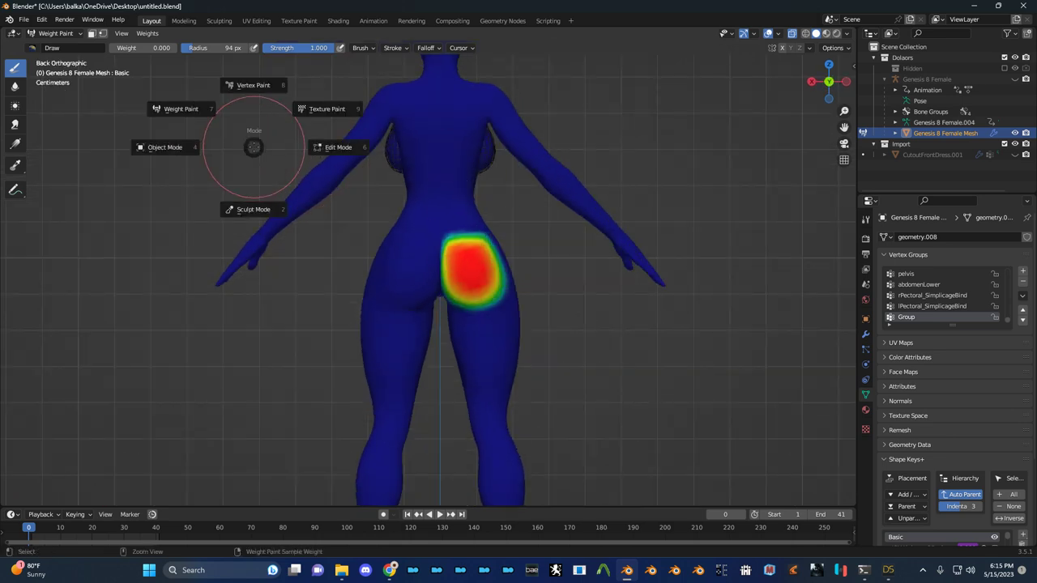
click(166, 153)
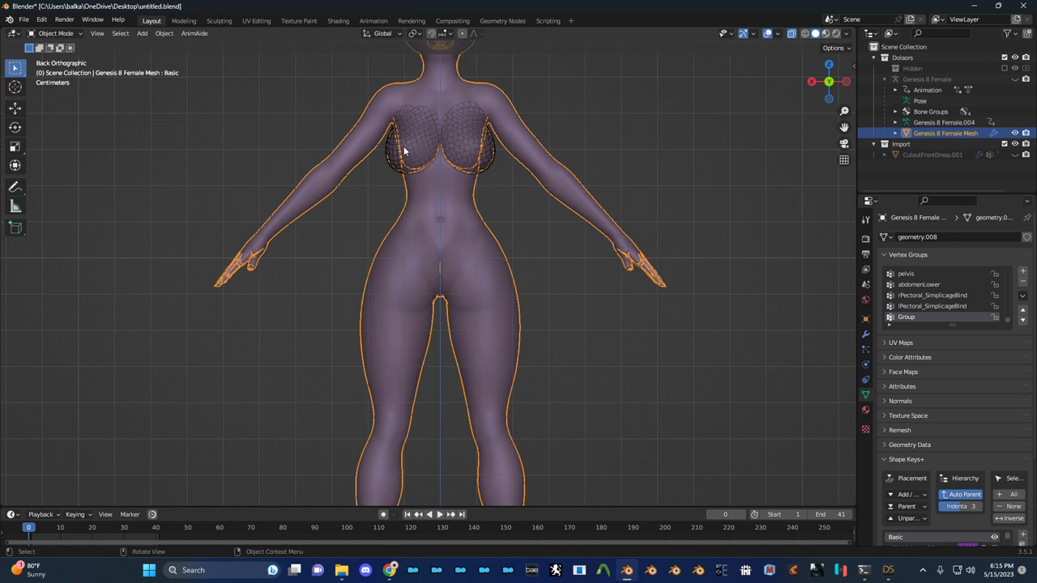
key(ctrl+Tab)
click(405, 213)
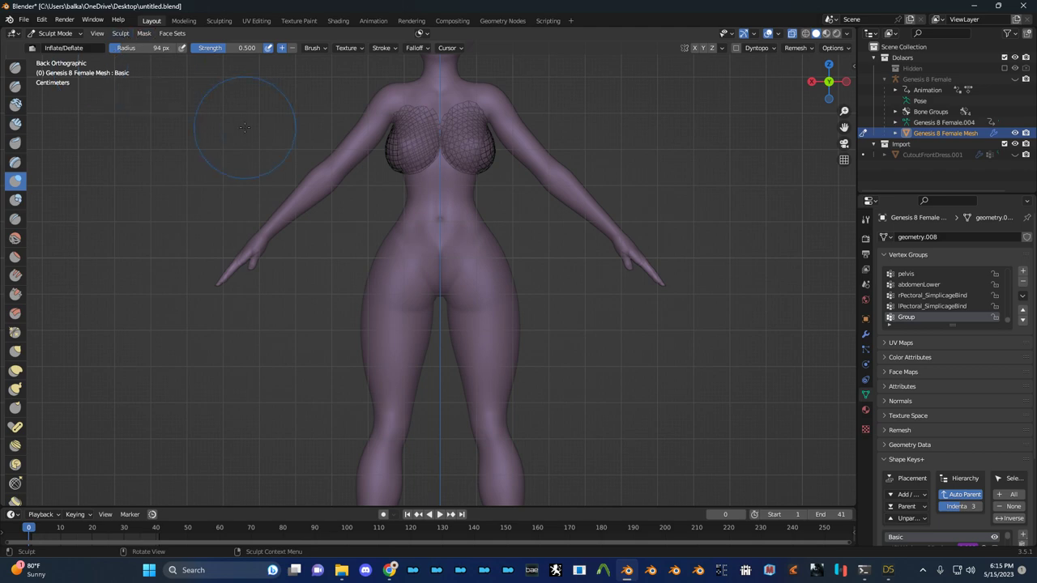
Deselect all geometry in Edit Mode, switch to face selection and try a vertex operation on the mesh
key(Tab)
key(alt+a)
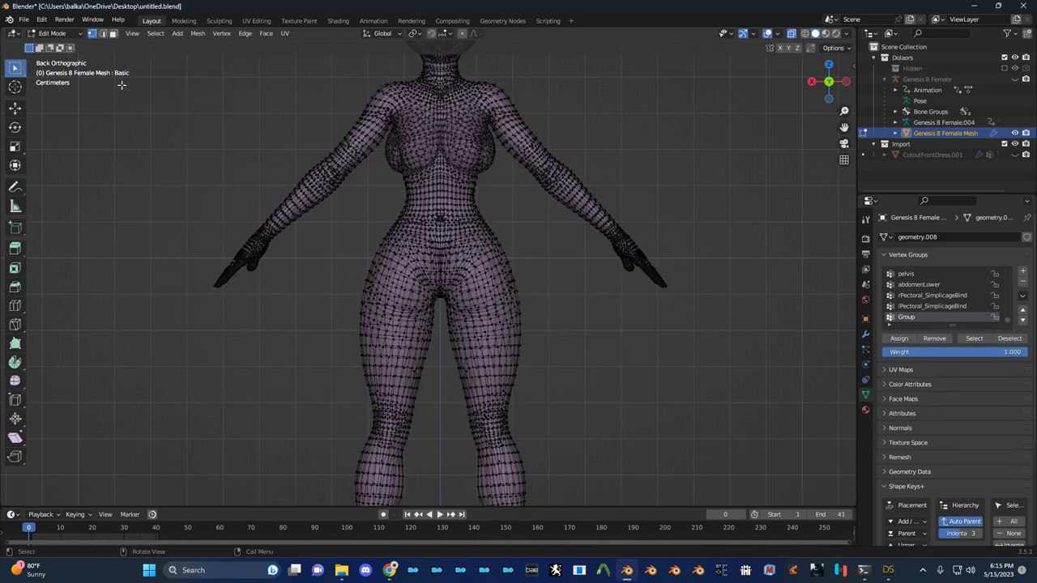
key(3)
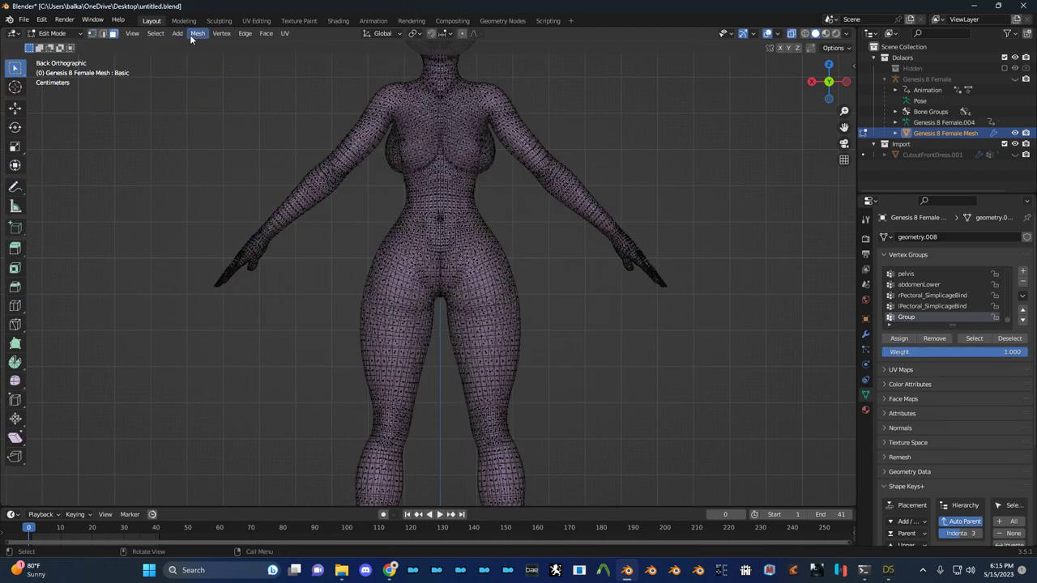
click(220, 33)
click(261, 217)
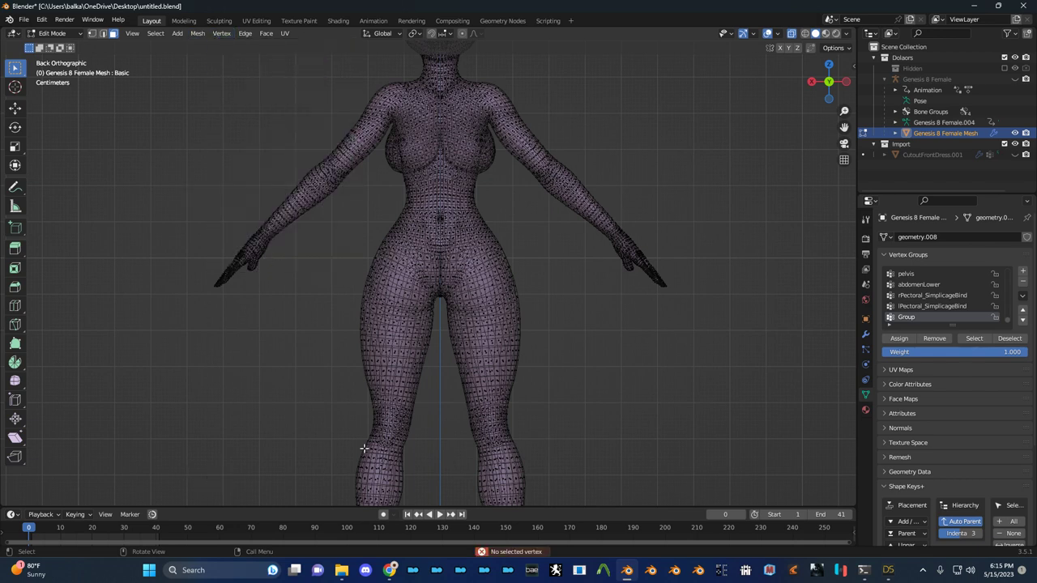
scroll(245, 369, down, 1)
scroll(244, 369, up, 2)
Return the mesh to Weight Paint mode and save the file with the right buttock in view
key(ctrl+Tab)
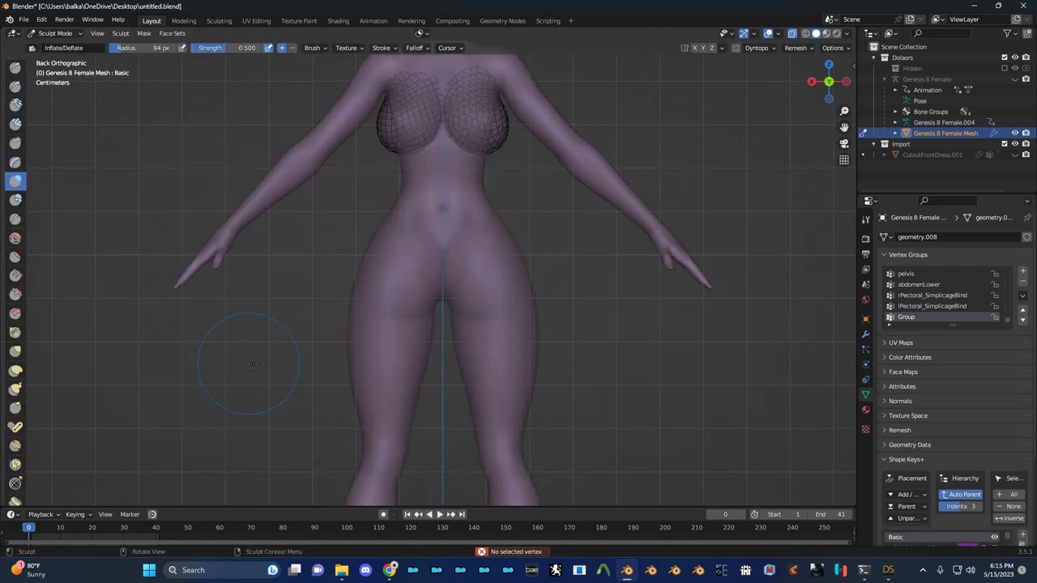
mouse_move(307, 331)
middle_down()
mouse_move(458, 278)
mouse_move(433, 276)
middle_up()
scroll(433, 276, up, 2)
key(ctrl+Tab)
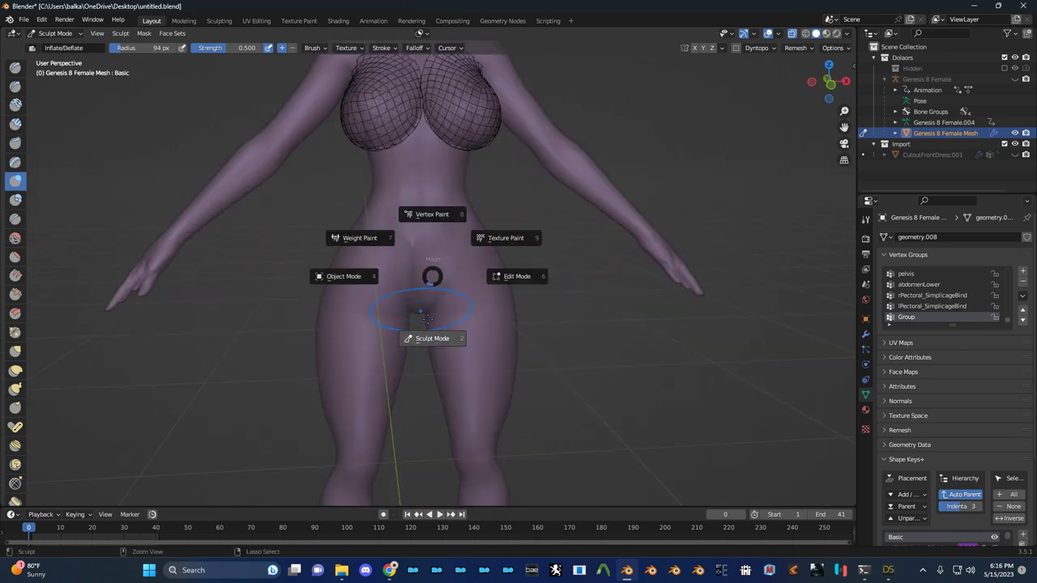
click(357, 238)
middle_drag(357, 240, 252, 257)
scroll(486, 278, up, 4)
key(ctrl+s)
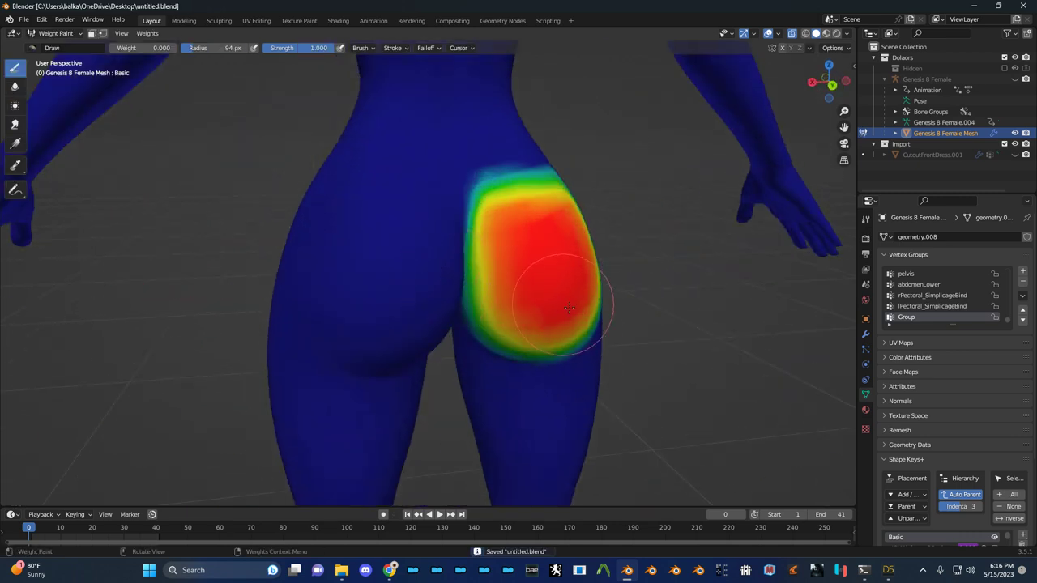
middle_drag(539, 292, 519, 304)
scroll(527, 312, up, 2)
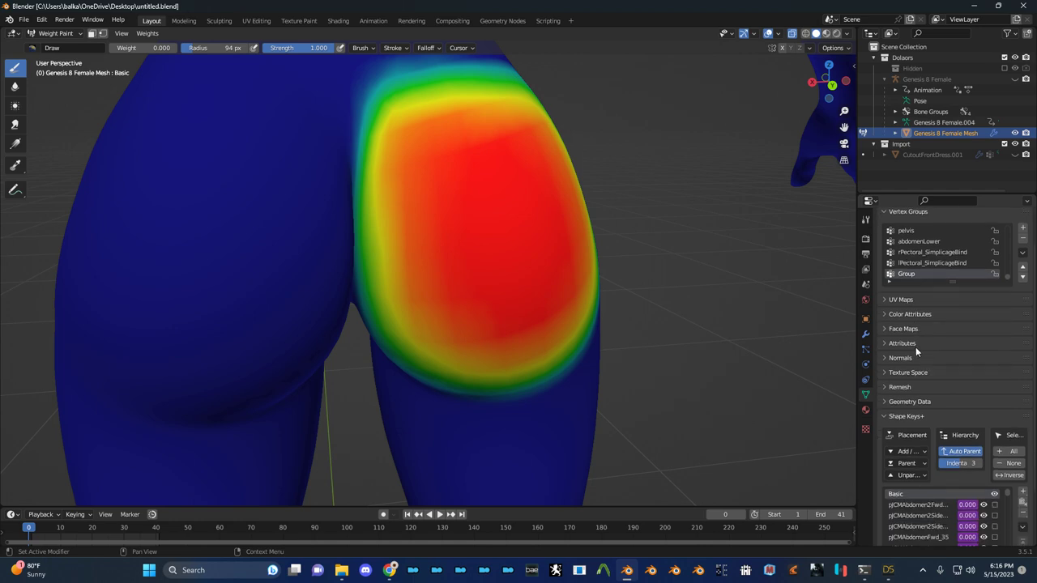
Rename the painted vertex group to Butt and make a copy of it
scroll(915, 347, down, 1)
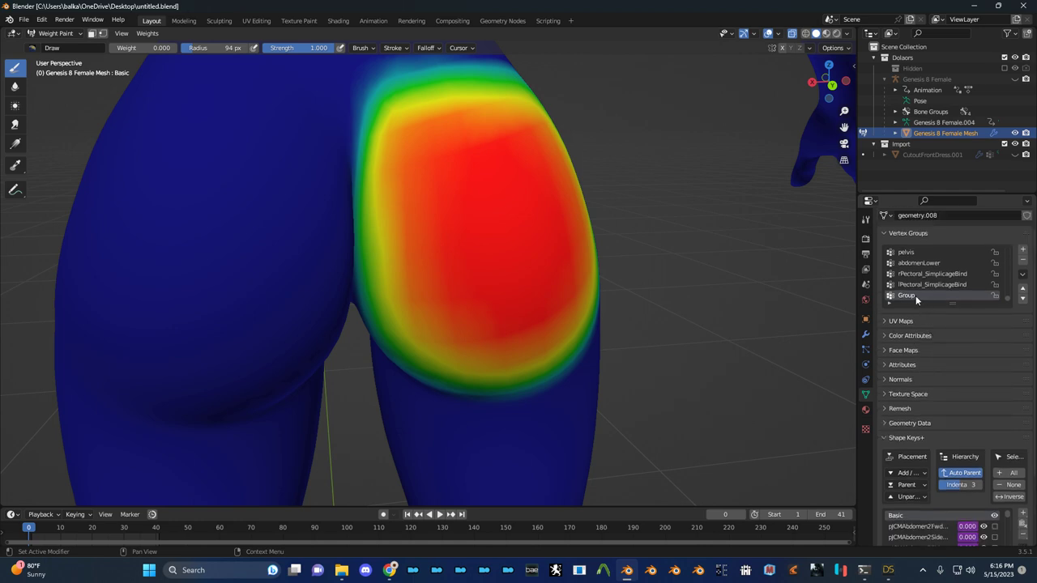
double_click(916, 295)
click(1021, 276)
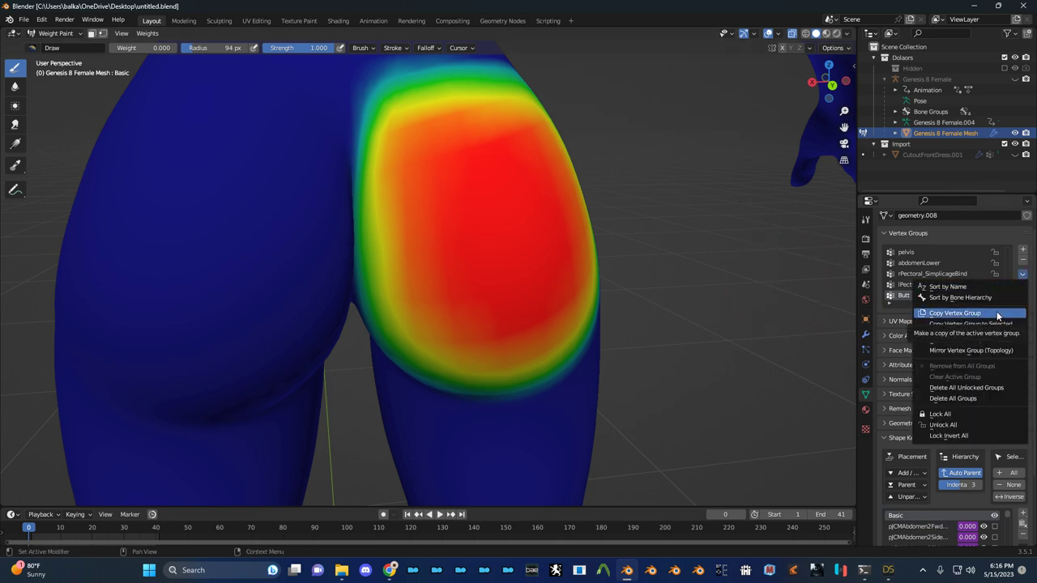
click(998, 313)
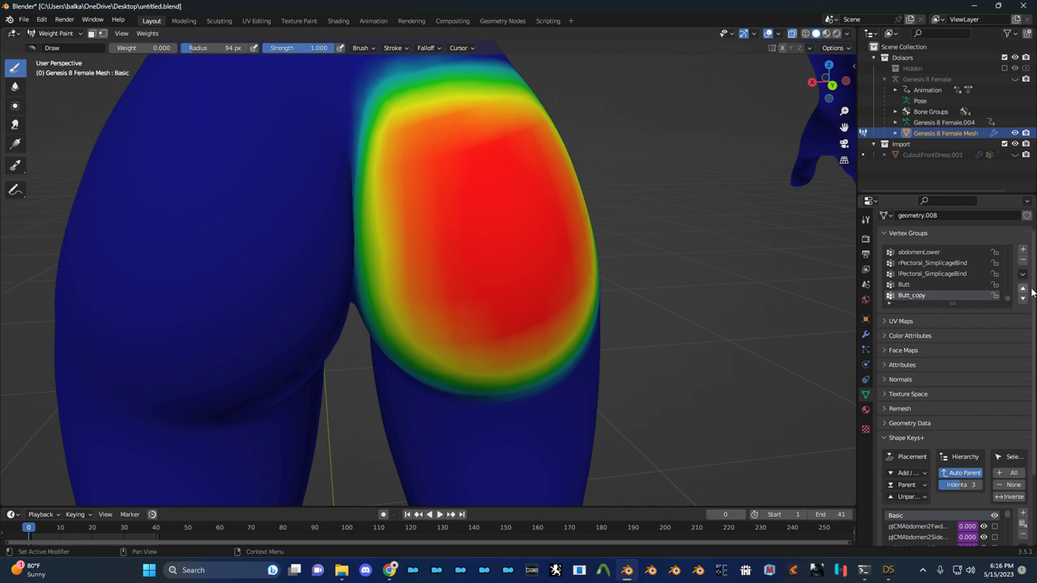
Try mirroring the copied vertex group with the regular Mirror Vertex Group operation, and undo it
click(1022, 275)
click(996, 340)
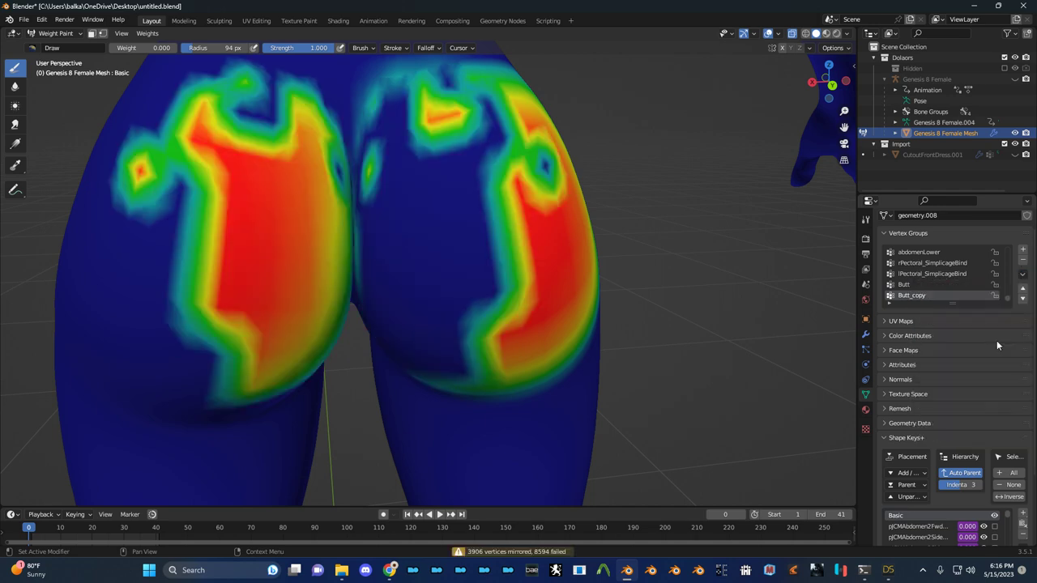
middle_drag(823, 334, 664, 301)
scroll(676, 312, down, 3)
key(ctrl+z)
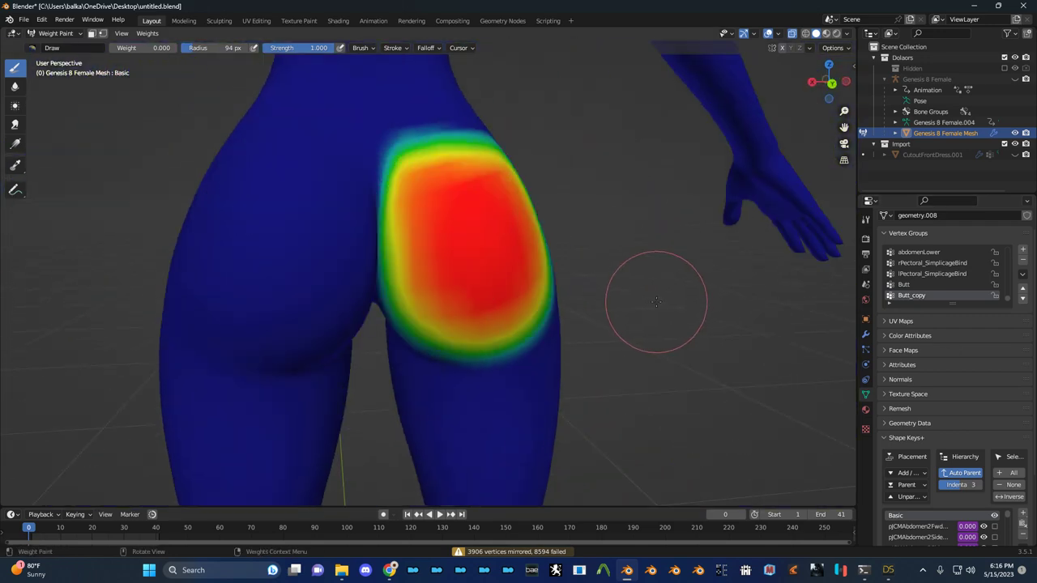
Rename the copied vertex group to ButtL and the original Butt group to ButtR
double_click(922, 295)
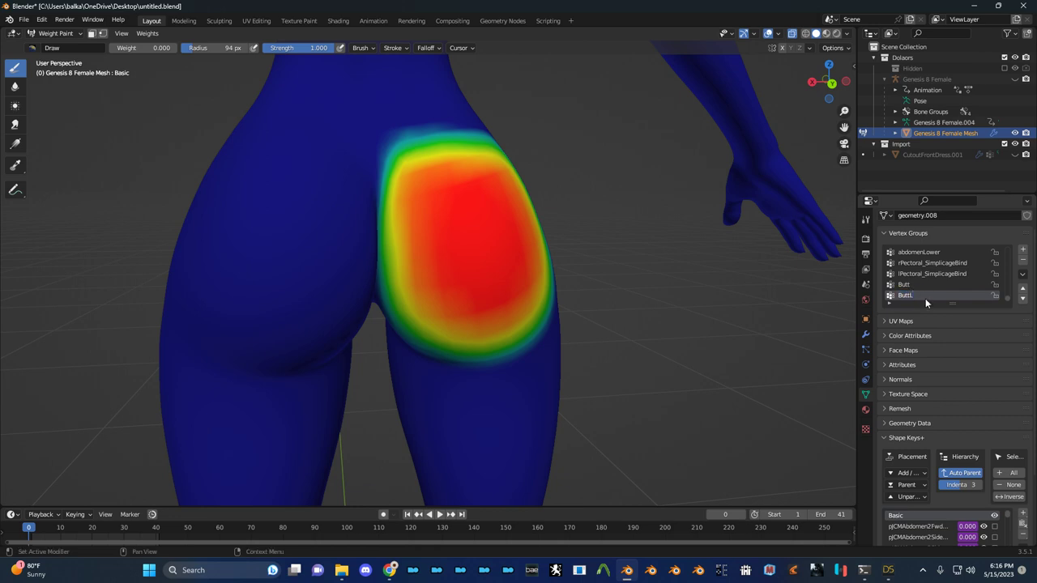
double_click(918, 286)
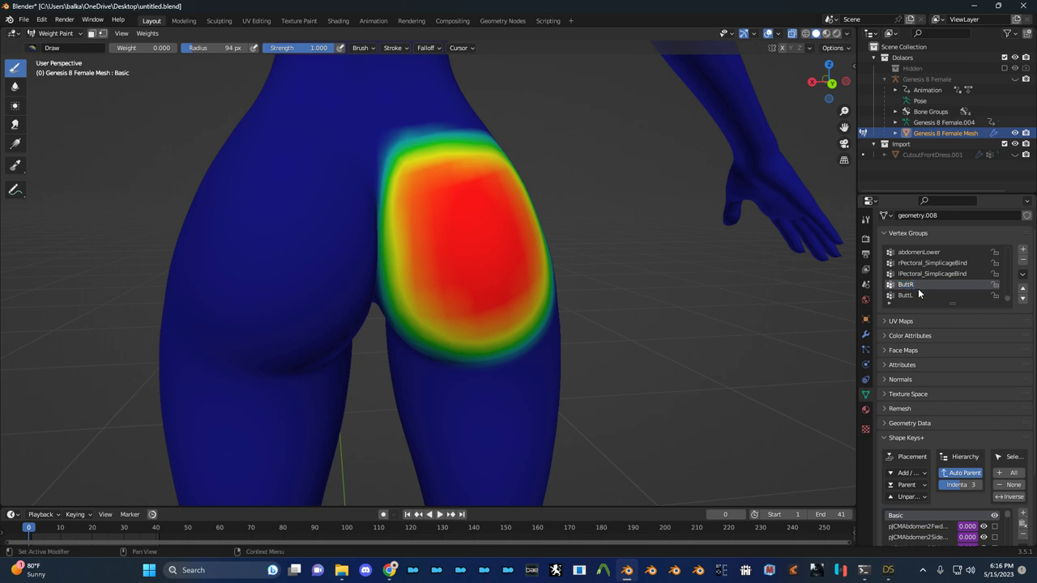
Mirror the ButtL vertex group to the left buttock using the topology-based mirror
click(919, 293)
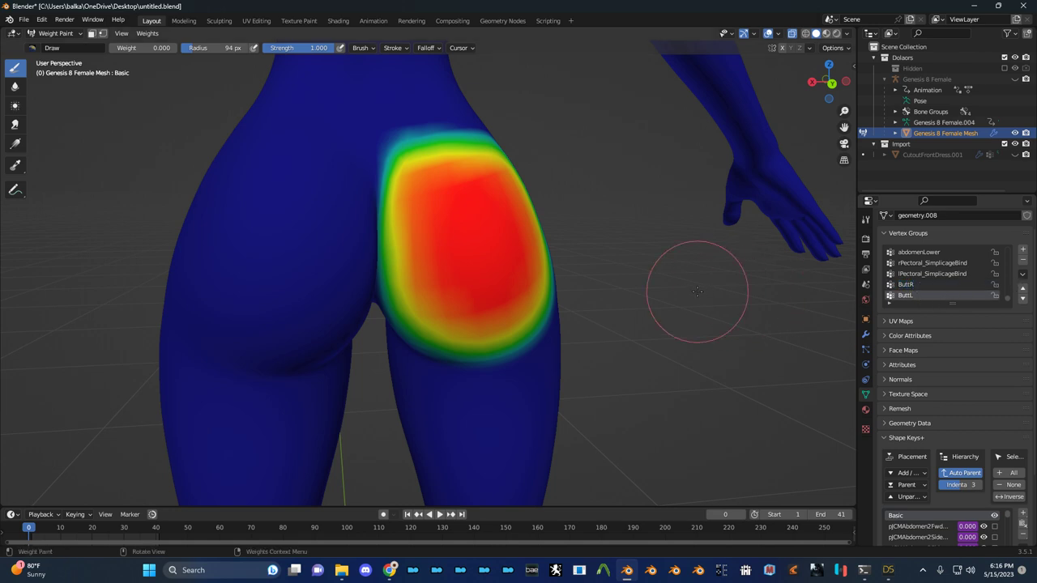
click(1022, 277)
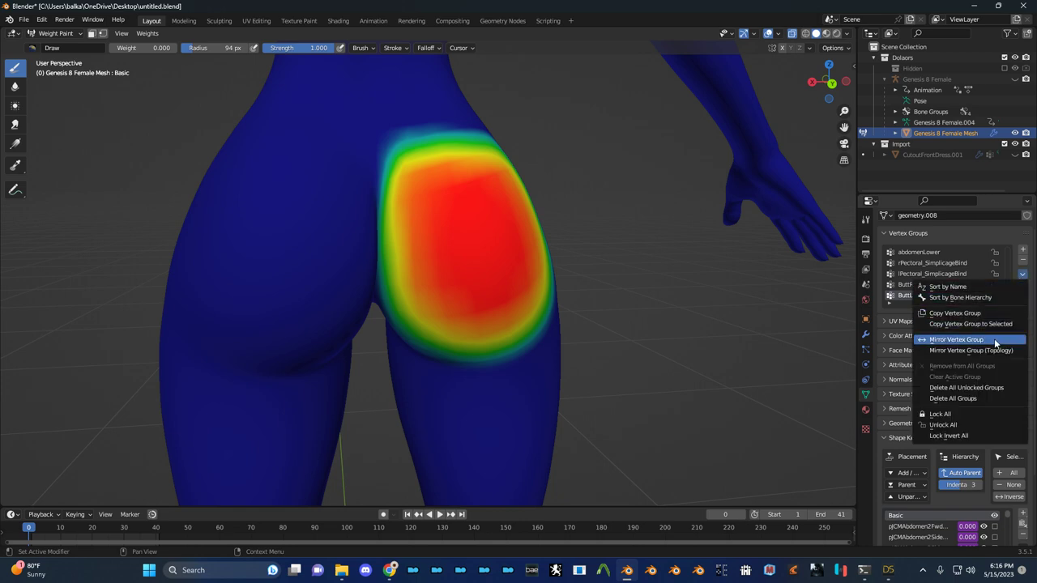
click(992, 351)
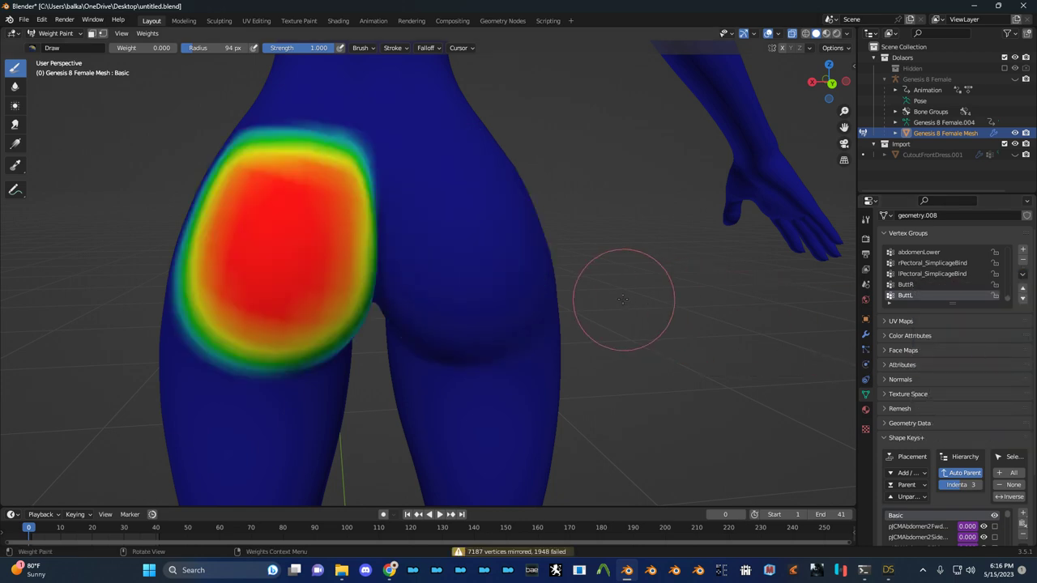
Compare the ButtR and ButtL weights from behind by alternating the active vertex group
scroll(619, 303, up, 3)
middle_drag(613, 307, 615, 307)
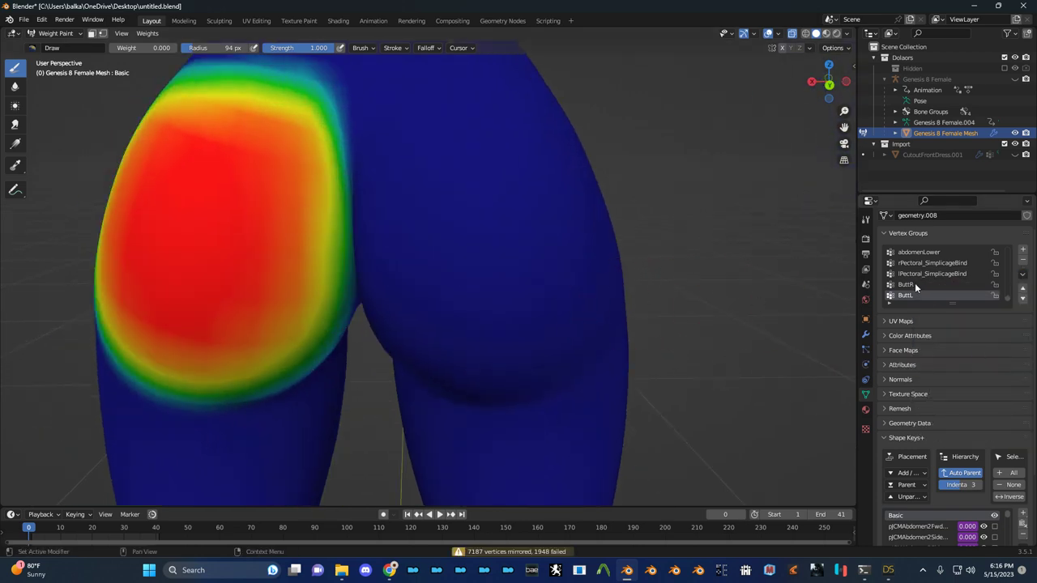
click(915, 285)
click(912, 295)
click(914, 286)
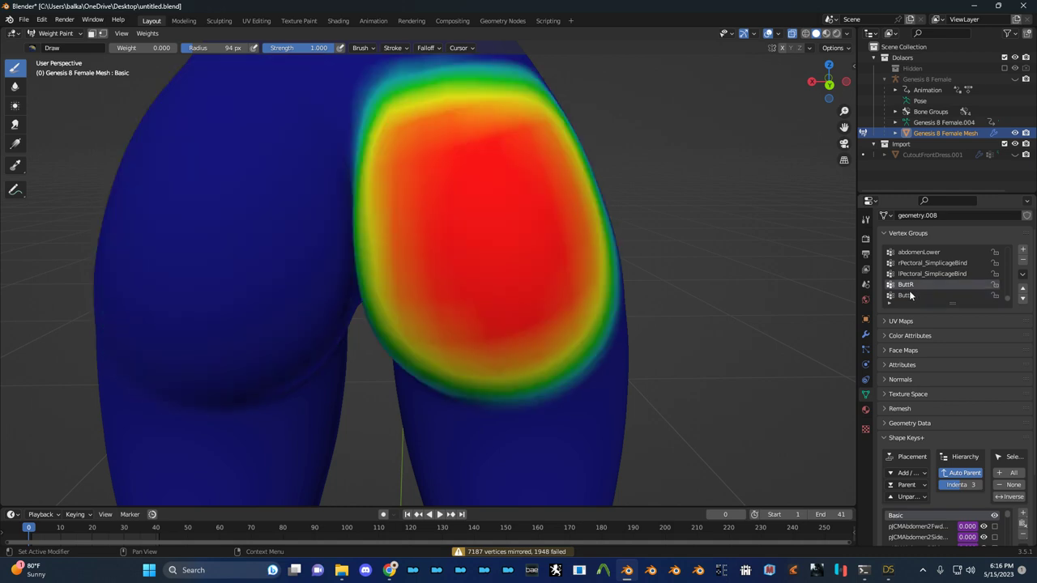
click(910, 296)
click(910, 286)
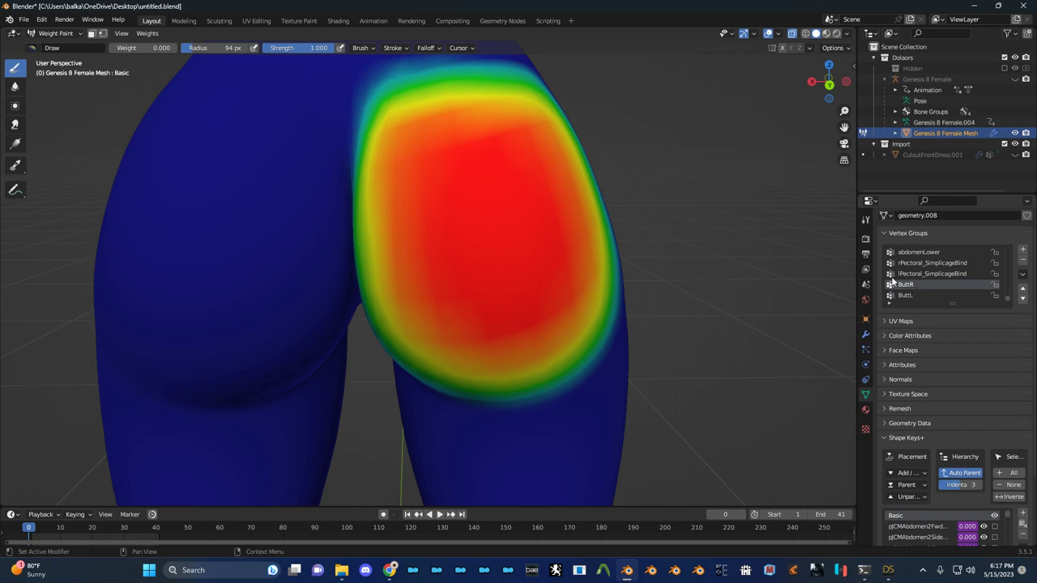
Switch the mesh to Edit Mode and select all faces assigned to the Cornea-1.004 material
key(ctrl+Tab)
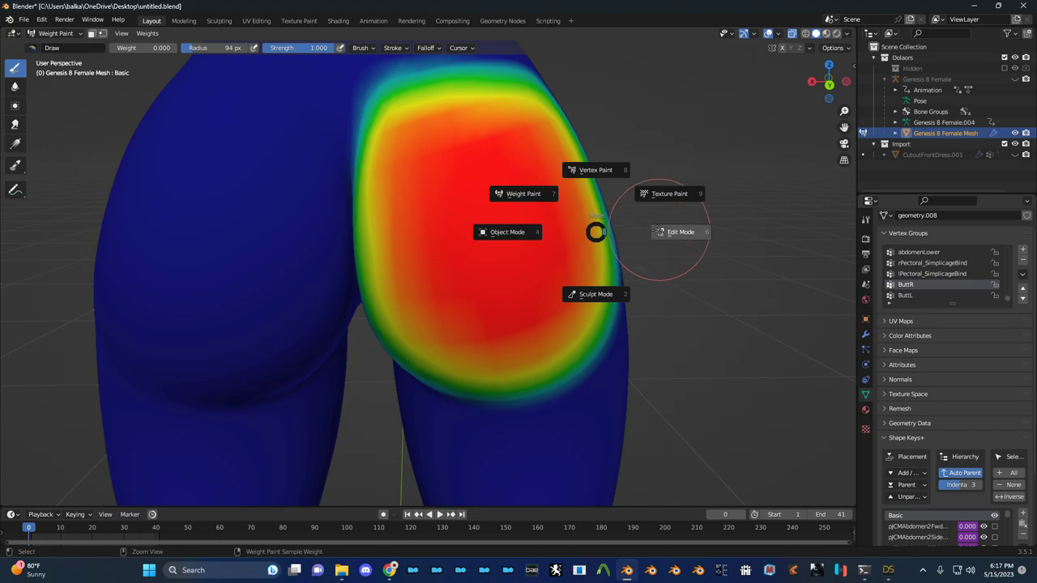
click(659, 230)
middle_drag(640, 228, 590, 197)
scroll(591, 197, down, 8)
middle_drag(510, 179, 476, 289)
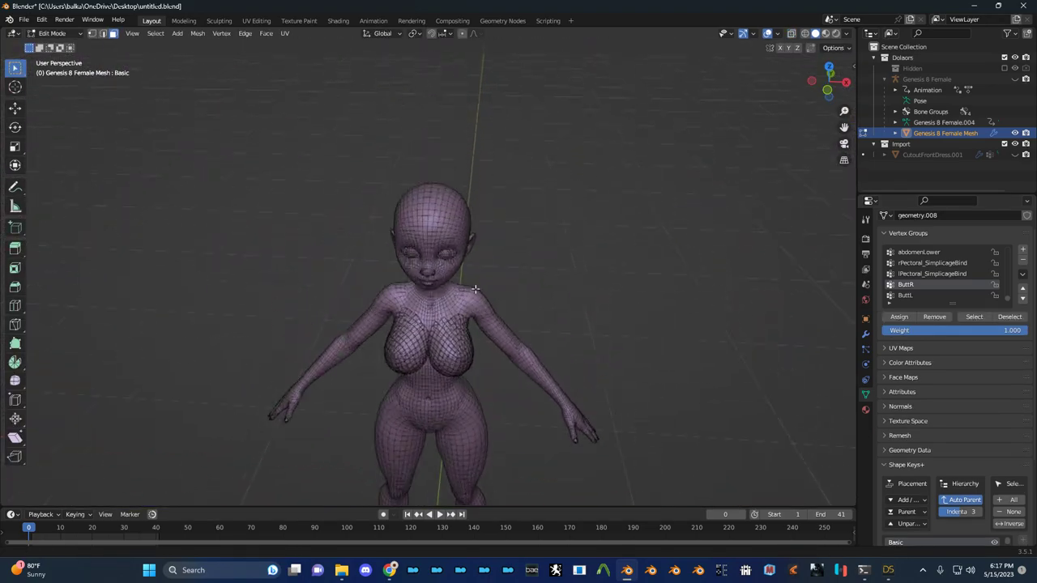
scroll(476, 289, up, 8)
middle_drag(444, 208, 464, 262)
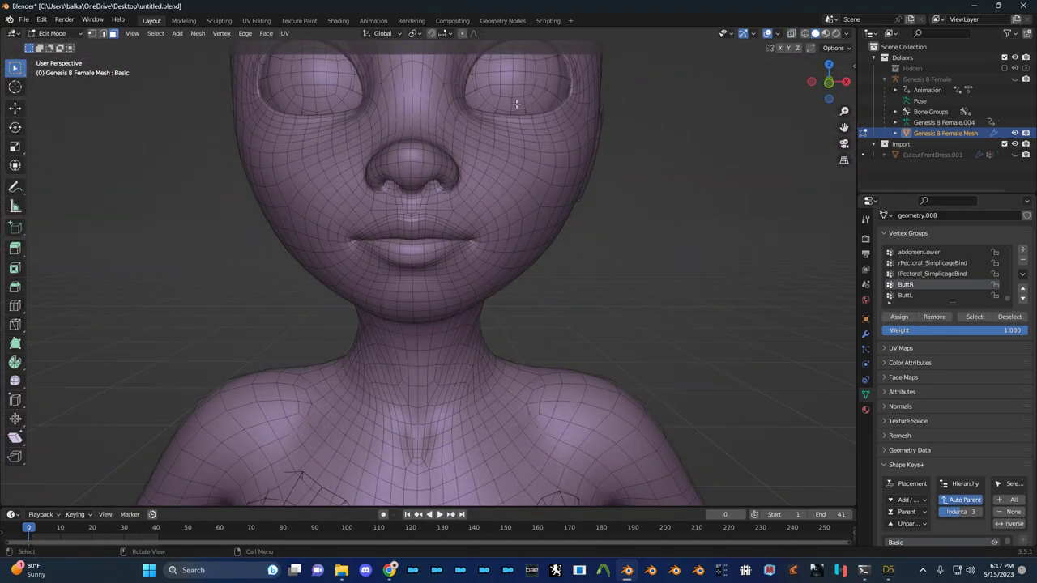
click(866, 410)
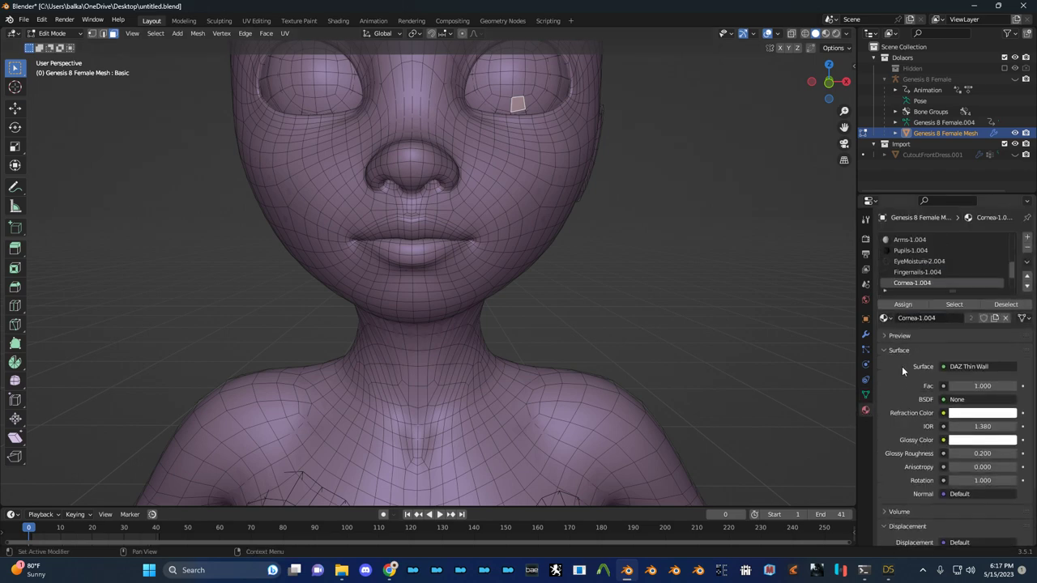
click(956, 305)
scroll(574, 274, down, 4)
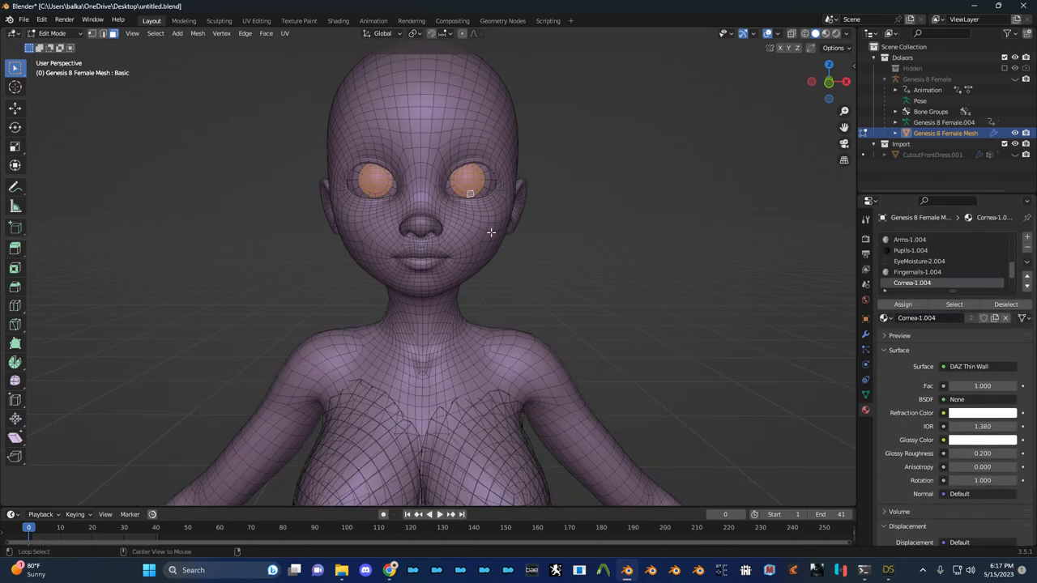
In X-ray view, keep only one eye's faces selected and try moving them with mirrored editing, cancelling the move
key(alt+z)
key(shift+l)
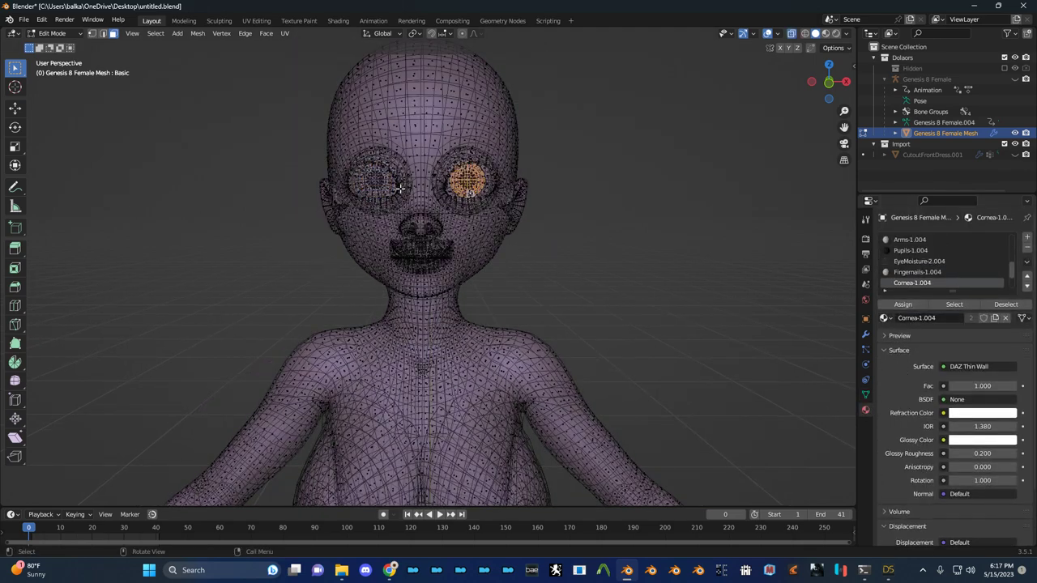
scroll(556, 236, up, 3)
key(q)
click(547, 238)
scroll(545, 243, down, 4)
key(e)
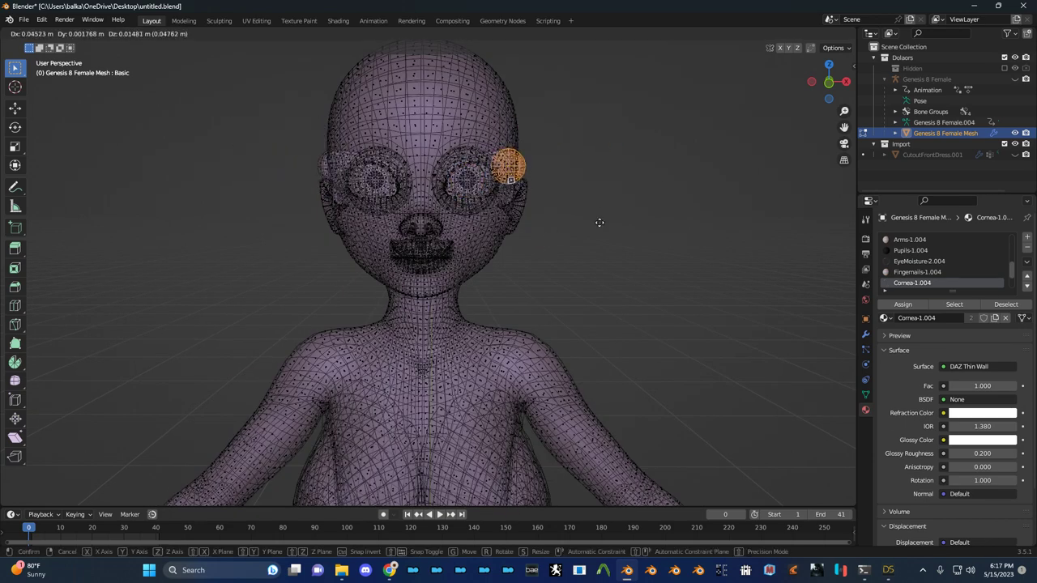
right_click(562, 203)
Select a small patch of cheek faces and try moving it outward with X mirroring on, cancelling each move
scroll(529, 204, up, 2)
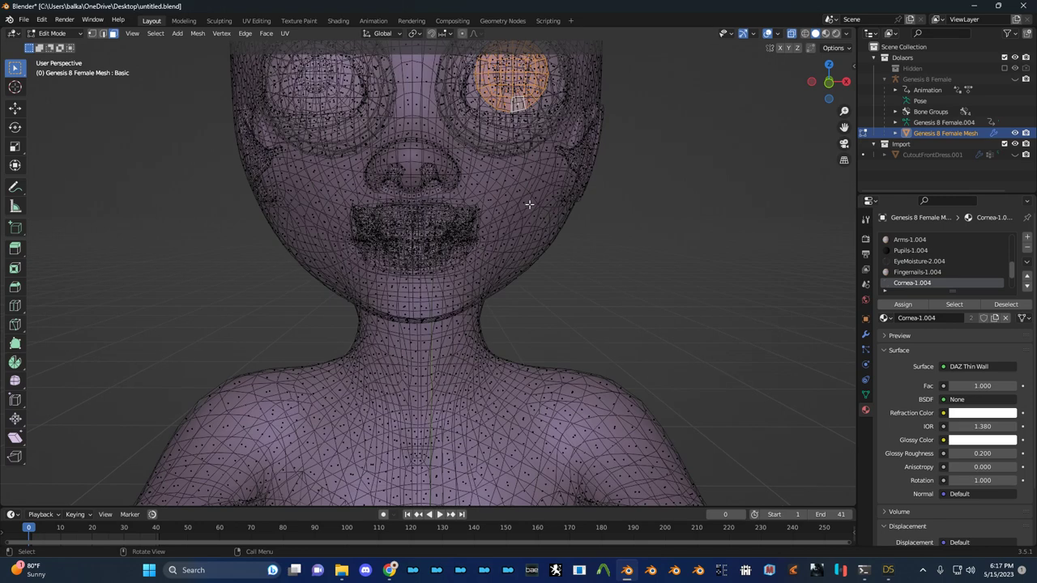
drag(543, 215, 542, 220)
scroll(544, 224, down, 3)
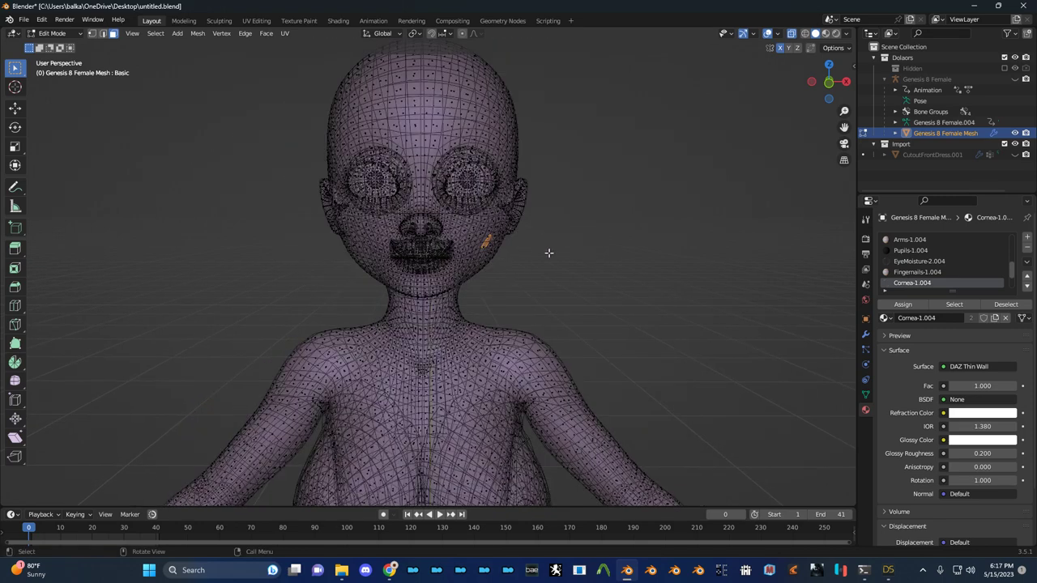
key(g)
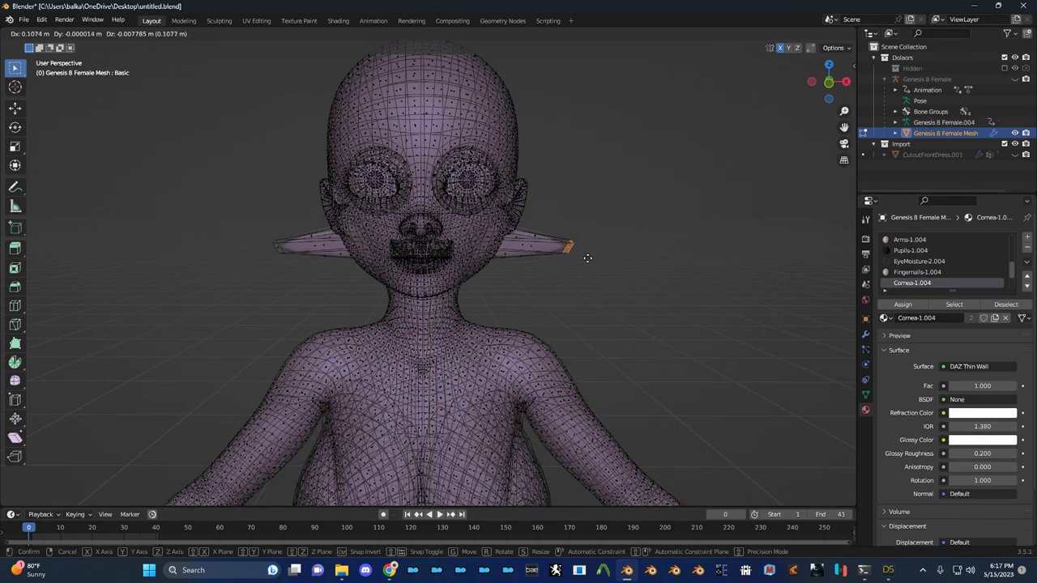
right_click(560, 205)
scroll(560, 205, down, 2)
key(g)
right_click(542, 131)
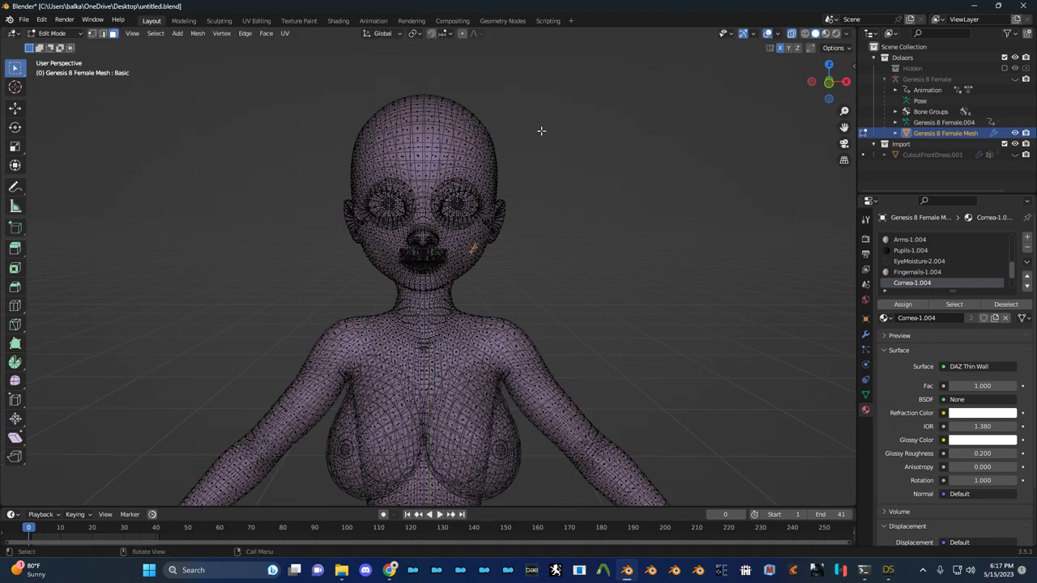
Turn on Smooth proportional editing and try moving the cheek patch with different influence sizes, cancelling the move
scroll(568, 194, up, 5)
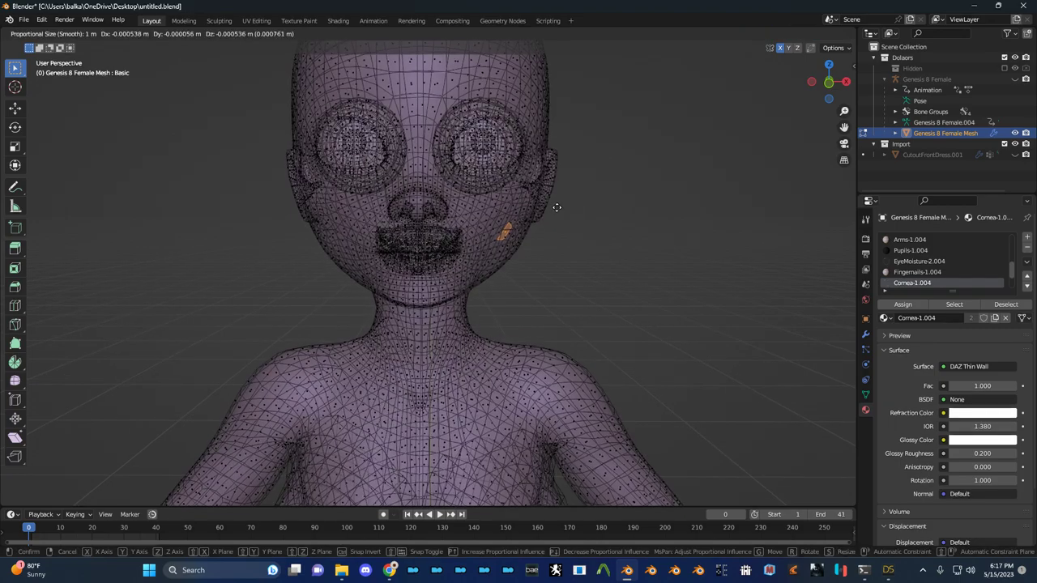
key(g)
scroll(601, 203, up, 20)
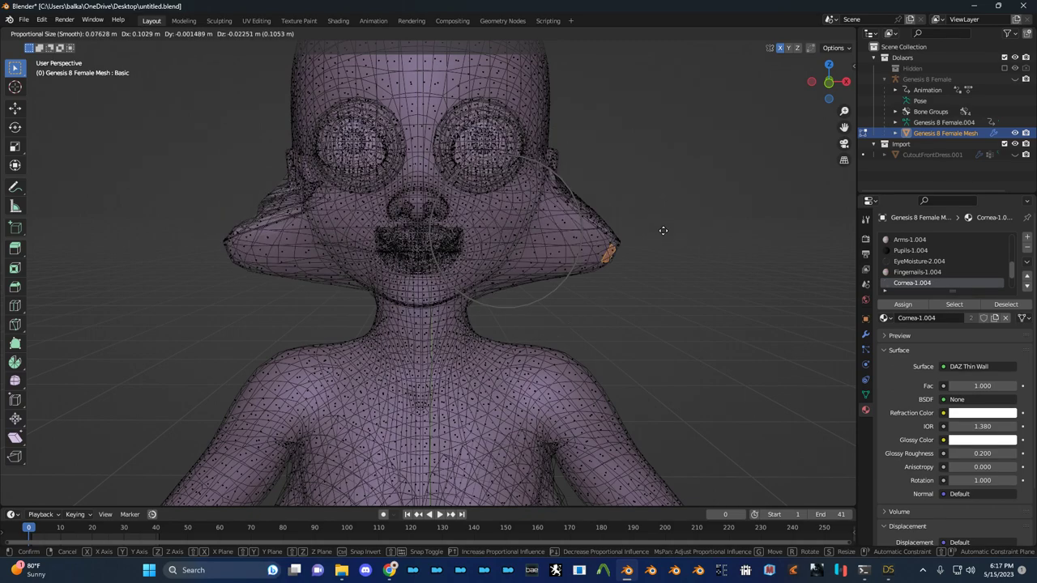
scroll(672, 239, down, 6)
scroll(646, 227, up, 1)
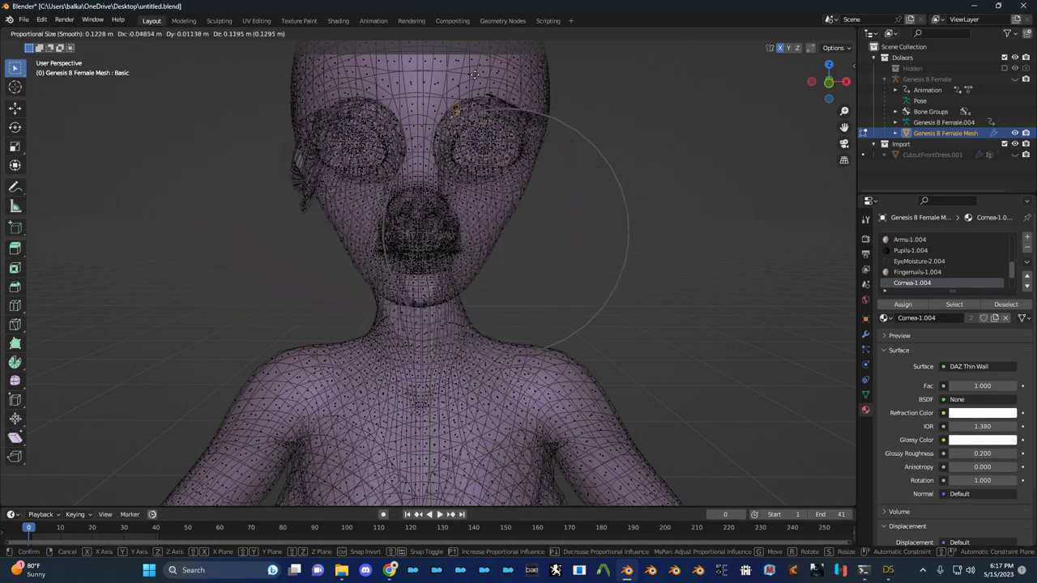
scroll(640, 259, down, 3)
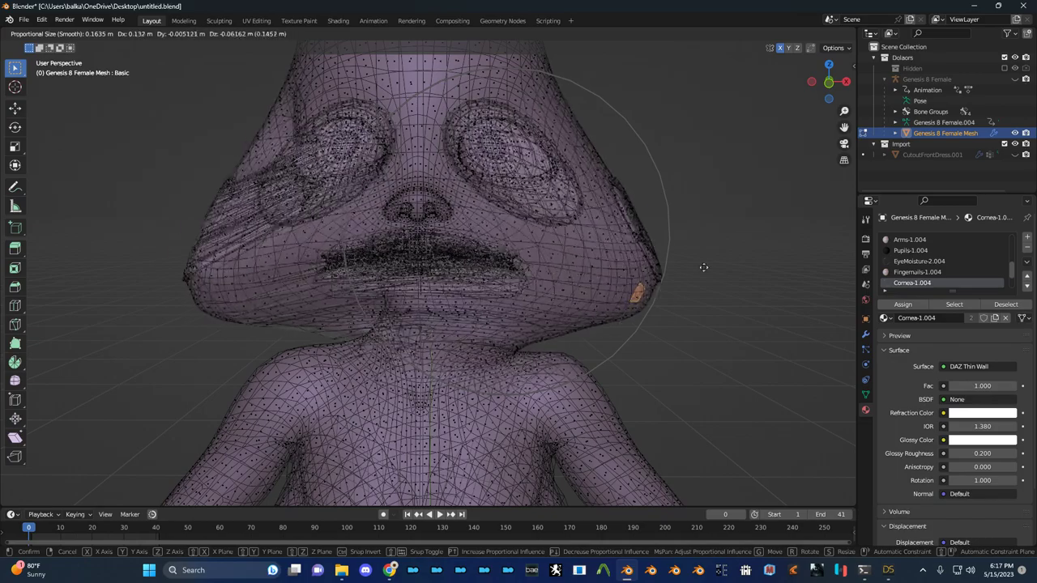
scroll(774, 243, up, 5)
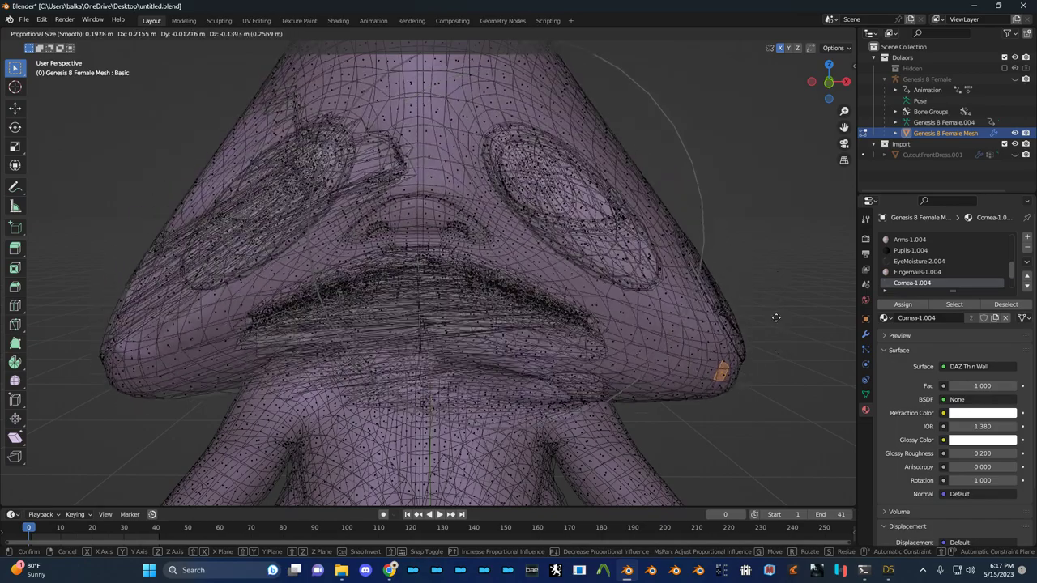
scroll(758, 122, up, 20)
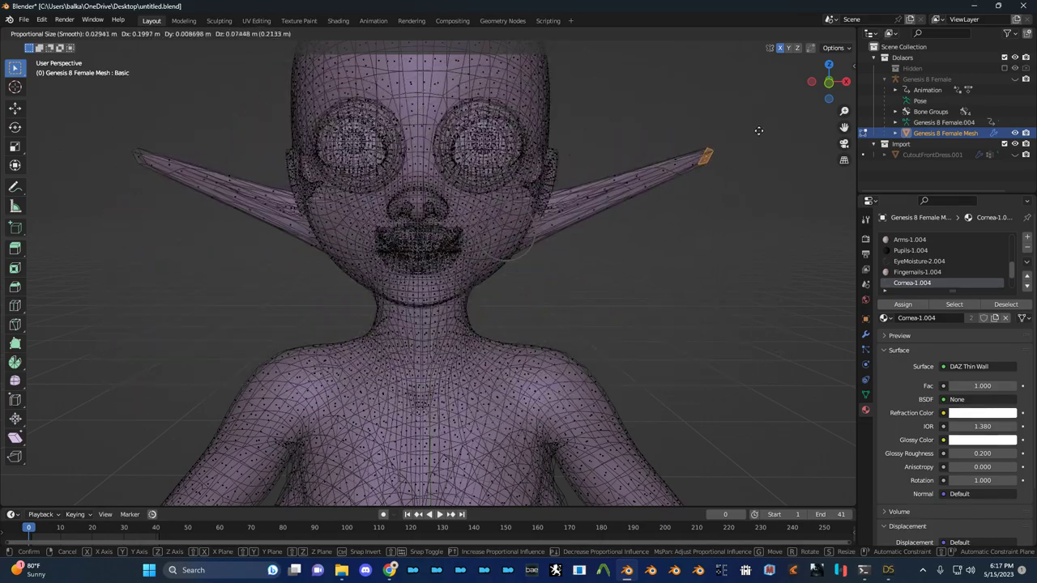
right_click(728, 179)
Switch to vertex selection and turn off X-ray while viewing the cheek at an angle
scroll(600, 150, up, 3)
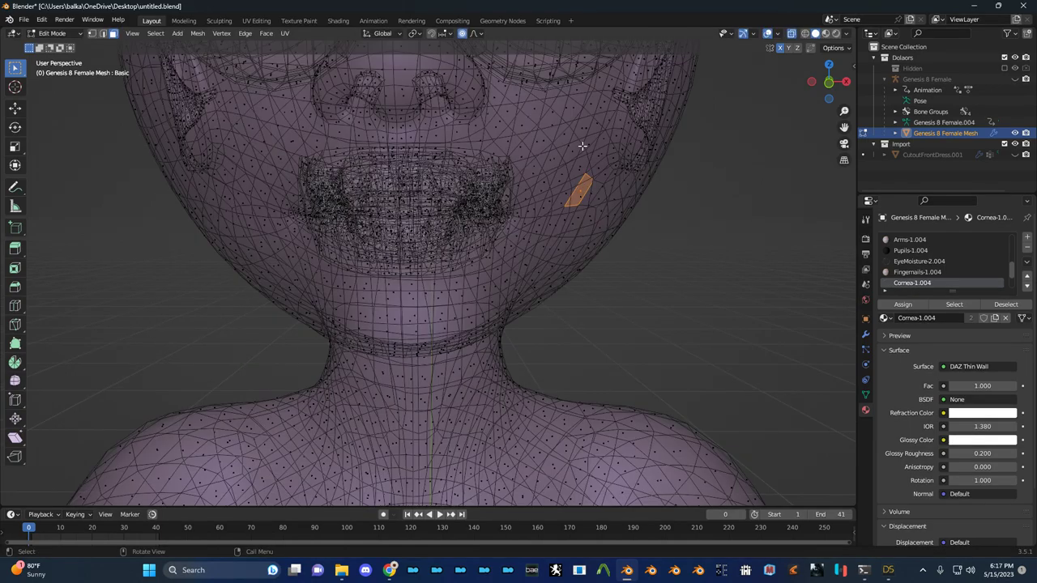
shift+middle_drag(581, 145, 554, 275)
scroll(553, 275, down, 1)
middle_drag(524, 227, 474, 196)
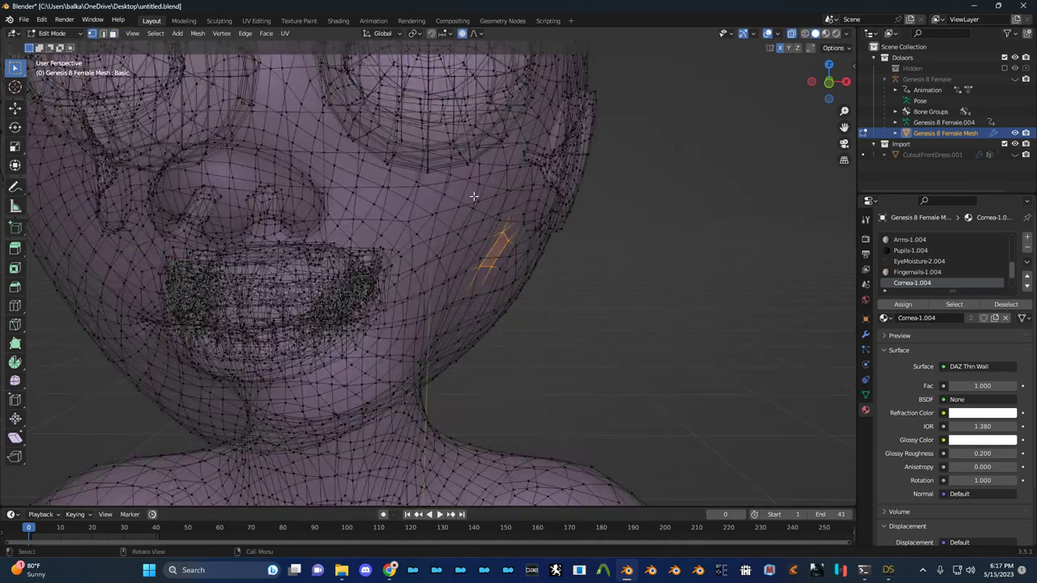
key(alt+z)
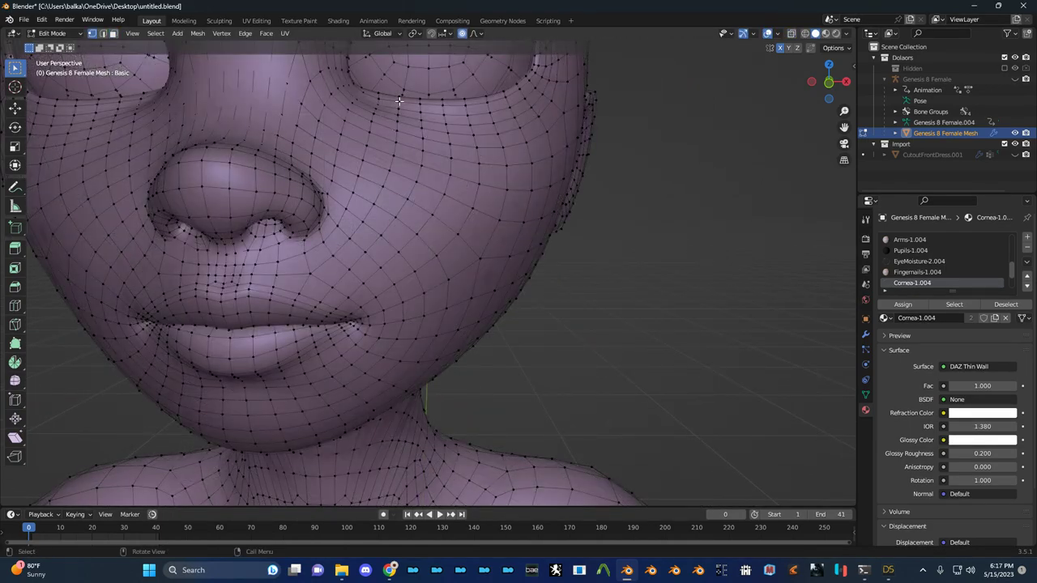
Select a vertex just below the eye and try moving it with different Smooth proportional influence sizes
click(398, 101)
scroll(398, 102, down, 5)
scroll(429, 170, up, 2)
key(g)
scroll(473, 191, up, 2)
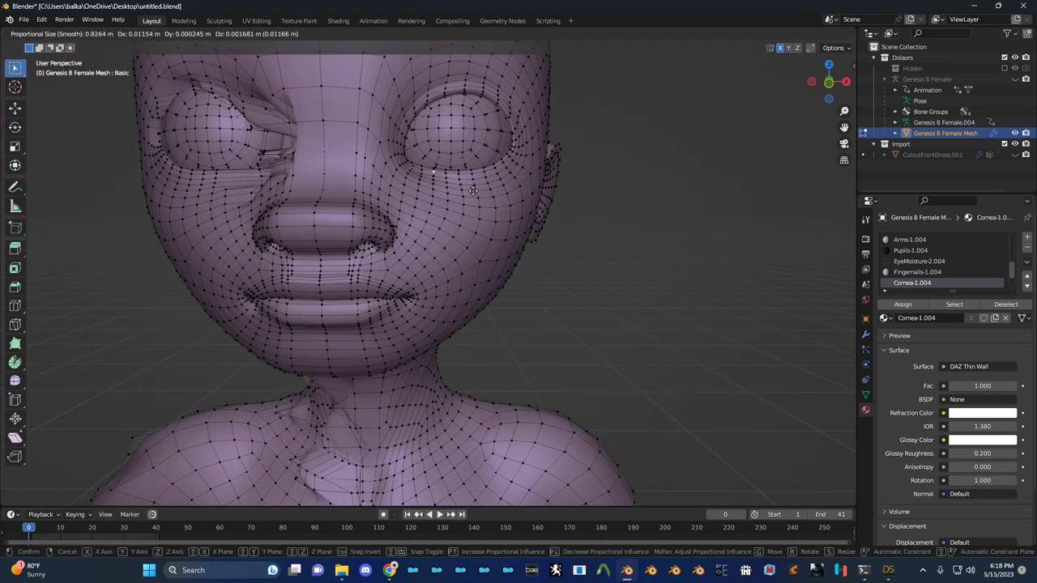
scroll(473, 190, up, 20)
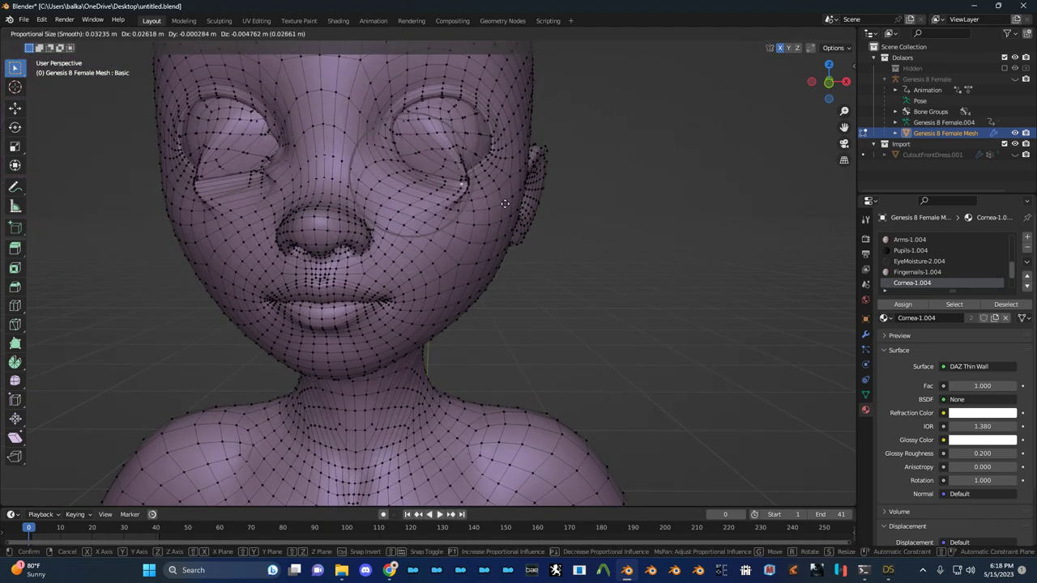
scroll(519, 205, up, 13)
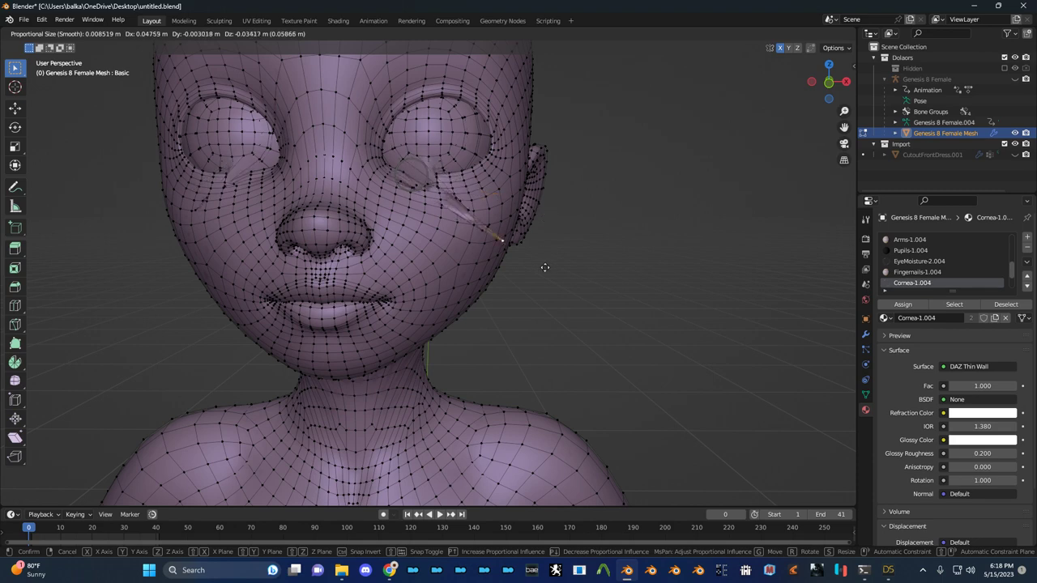
scroll(607, 247, down, 12)
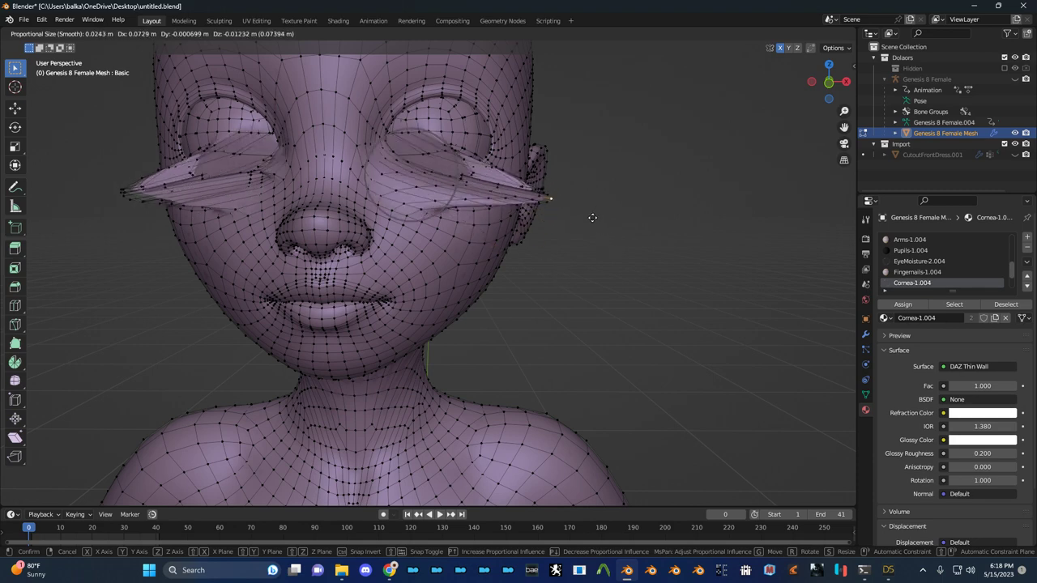
Lower the vertex about 0.053 m along global Z with a 0.0243 m influence size and compare both eyes from the front
scroll(624, 196, down, 2)
key(z)
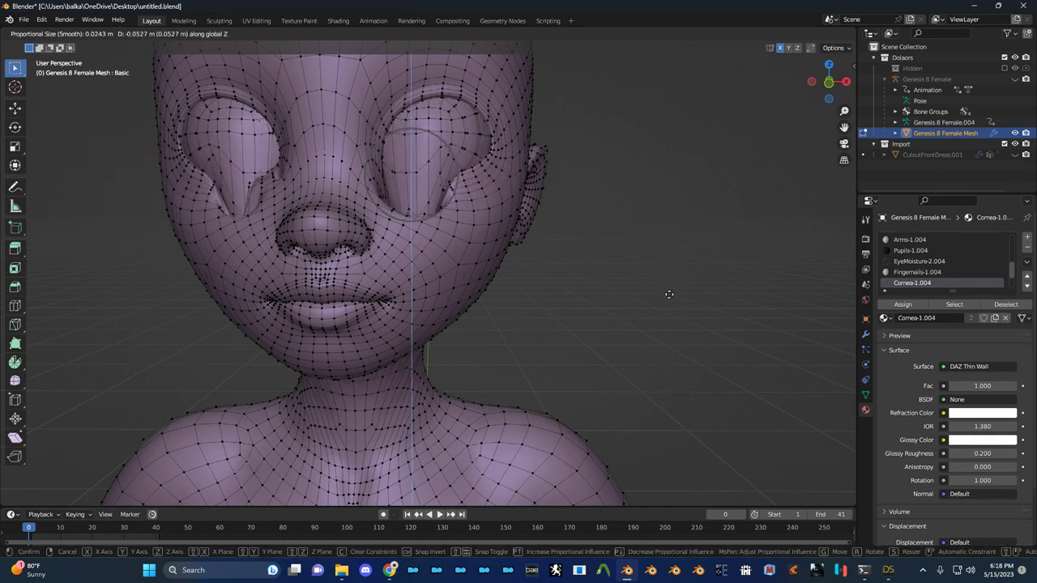
click(670, 298)
key(KP_1)
scroll(468, 183, up, 4)
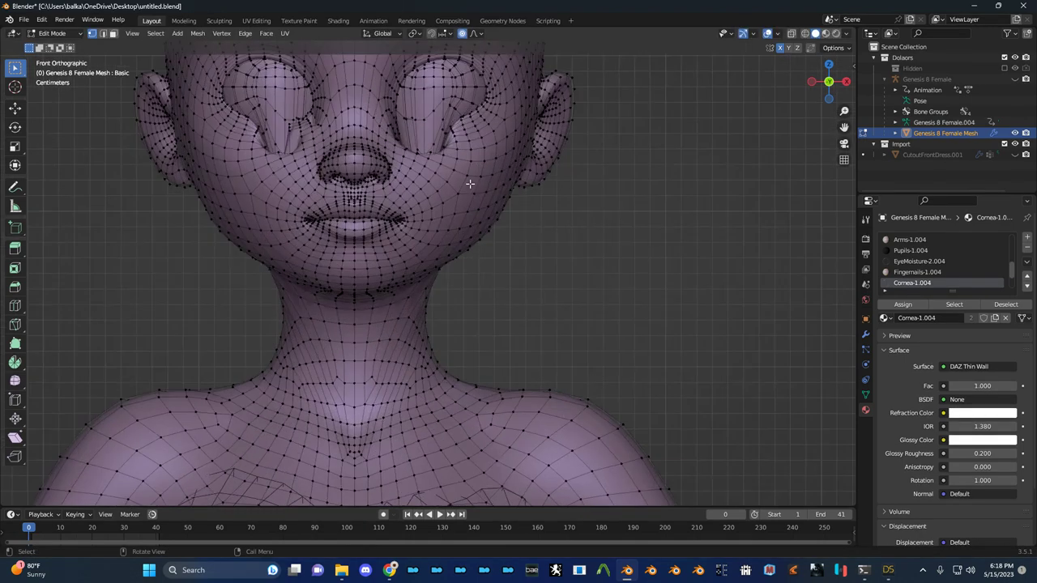
shift+middle_drag(538, 280, 541, 283)
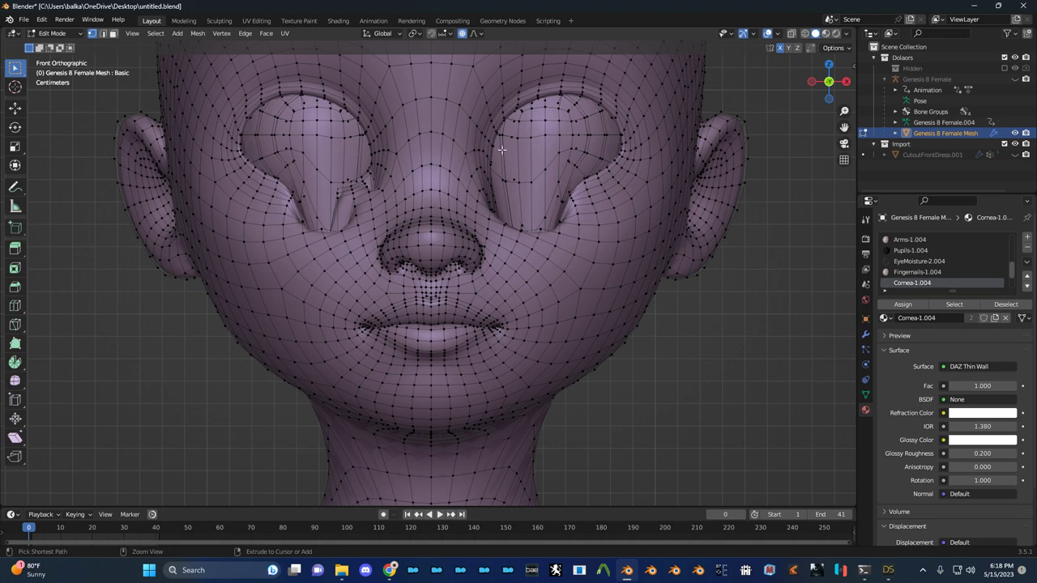
scroll(559, 132, down, 2)
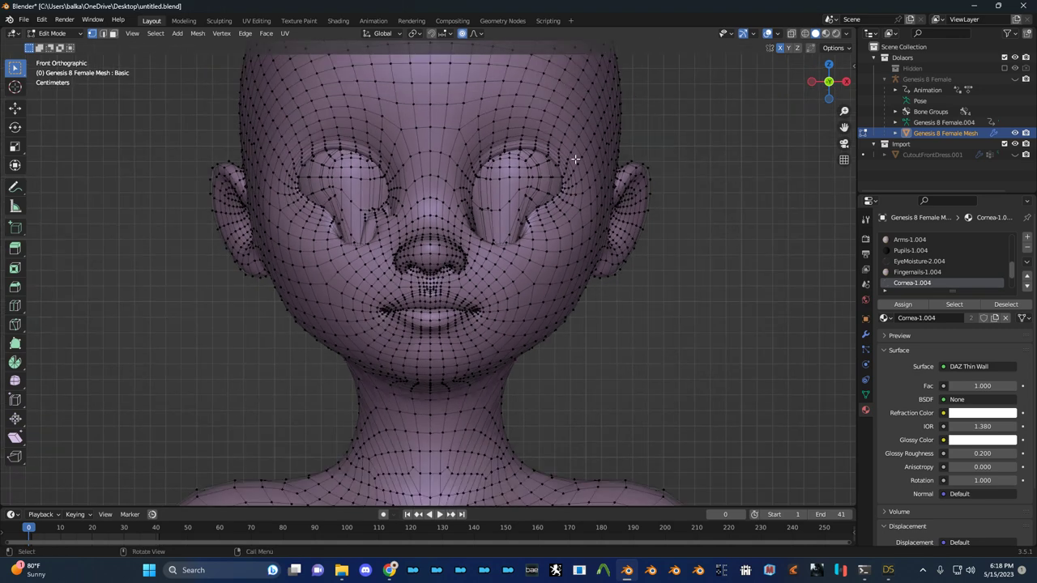
Bring up the active tool's editing options, including the mesh mirroring settings
click(479, 34)
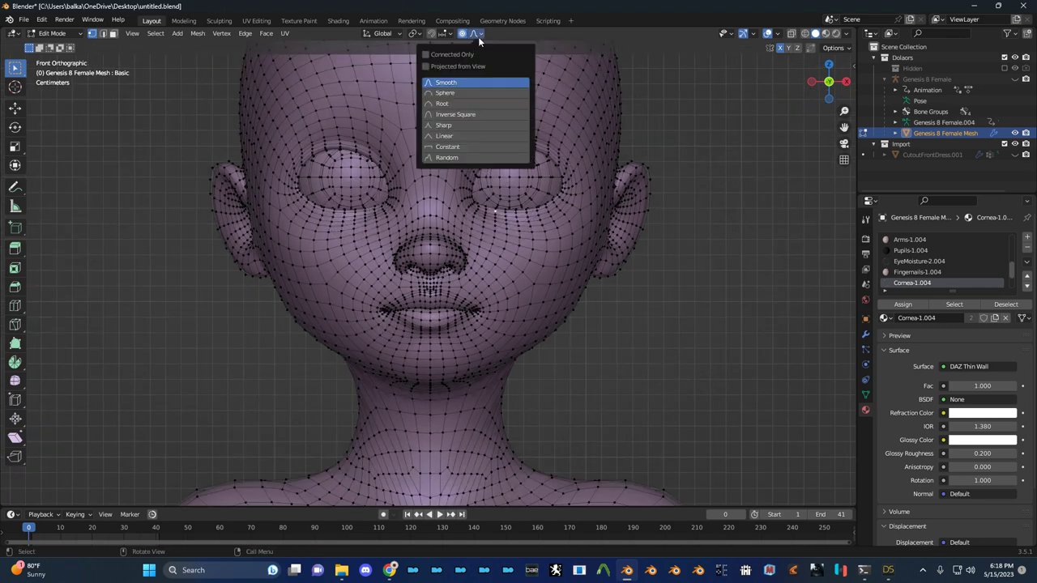
key(q)
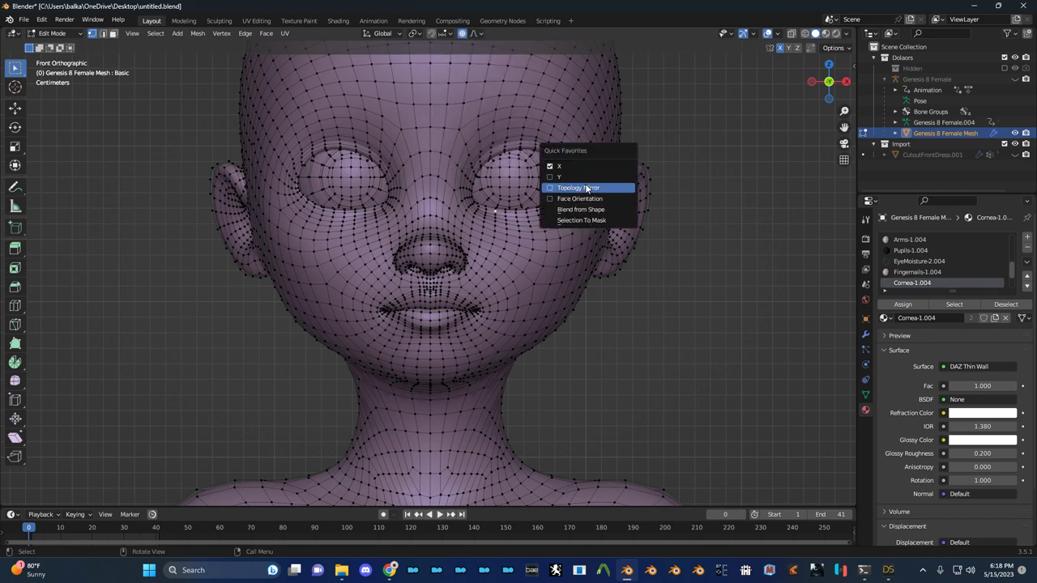
drag(857, 67, 852, 67)
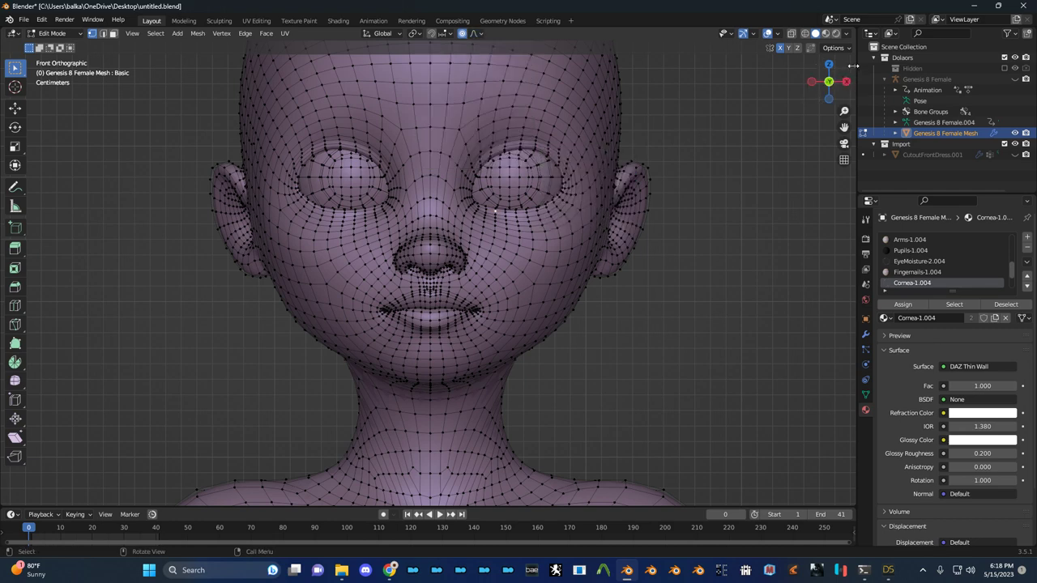
click(852, 67)
ctrl+scroll(847, 74, up, 14)
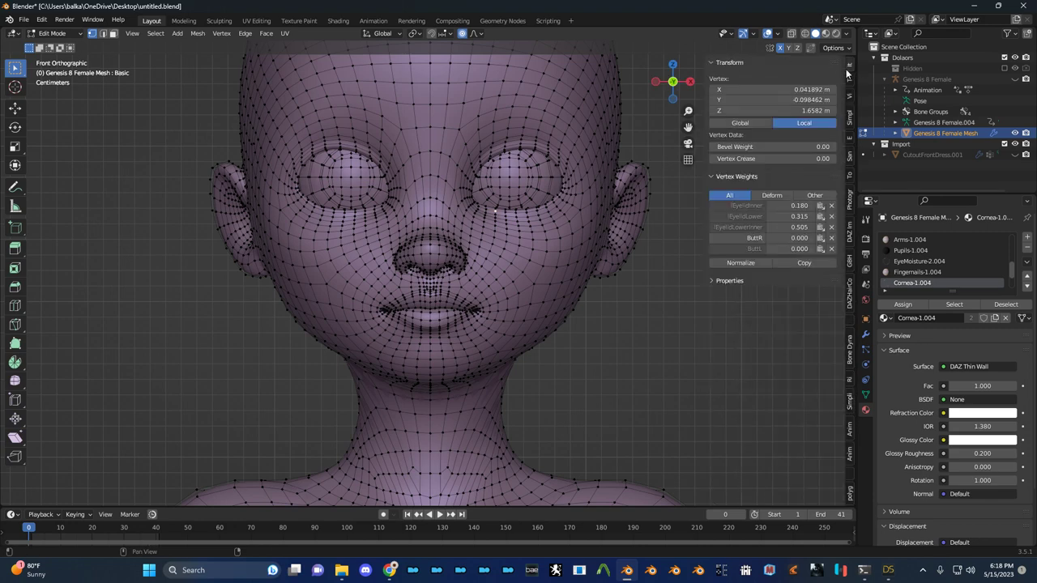
scroll(855, 97, down, 2)
scroll(855, 96, up, 1)
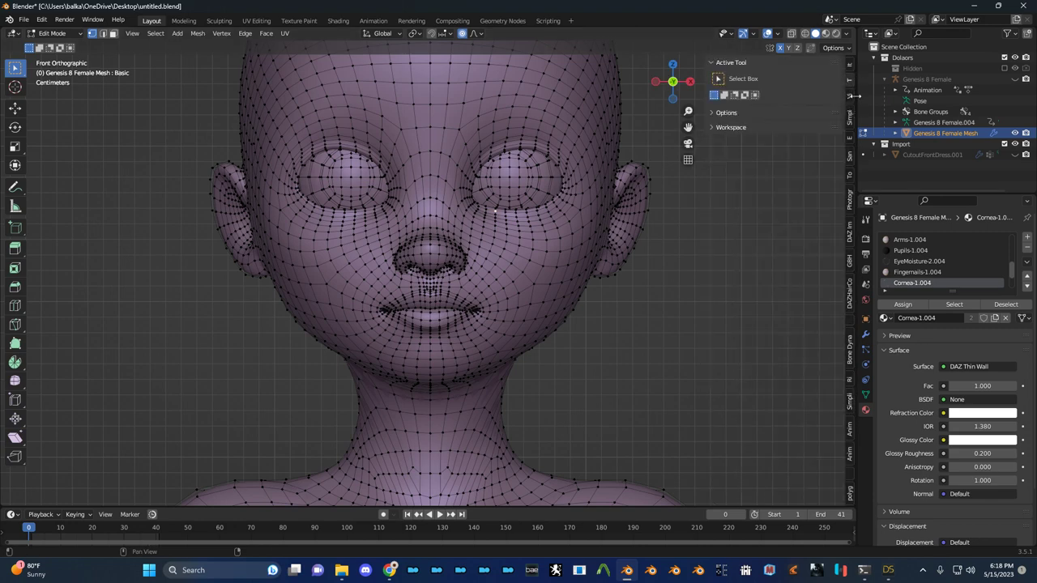
click(739, 112)
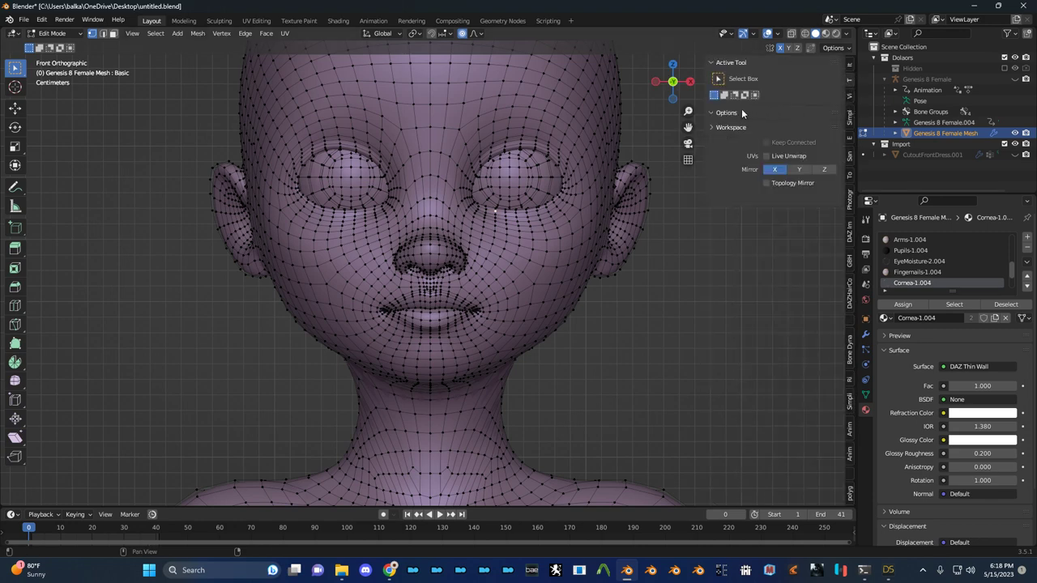
Turn on Topology Mirror, try moving the vertex below the eye, cancel the move, and turn the option off again
click(773, 185)
key(g)
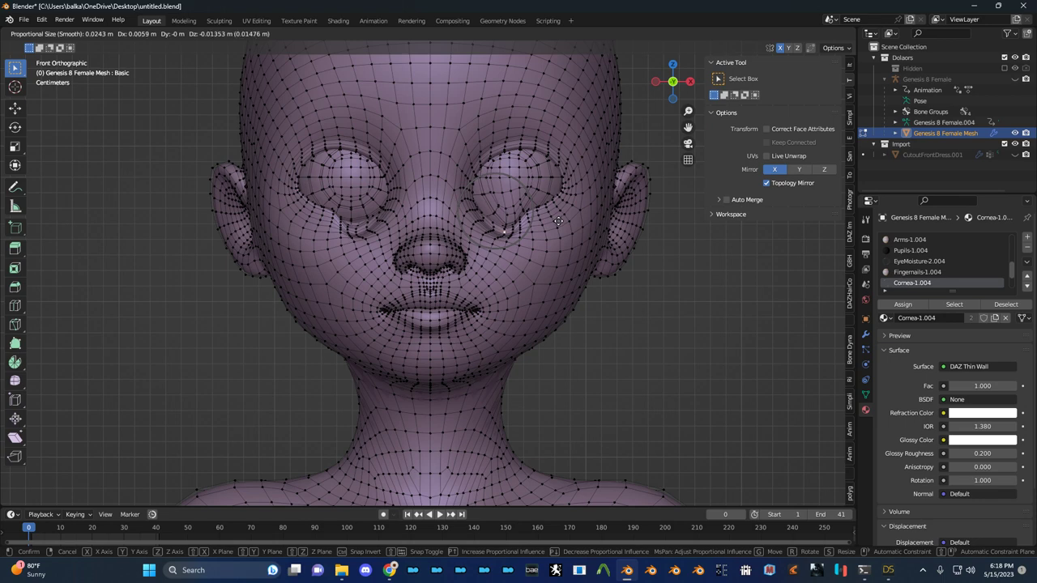
right_click(559, 221)
key(q)
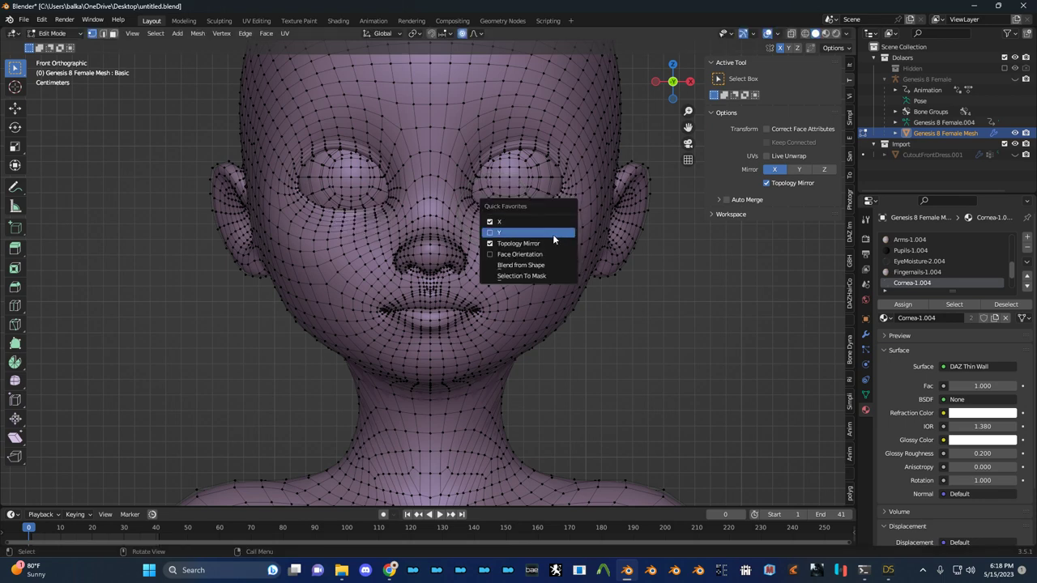
click(553, 242)
Try lowering the vertex about 0.026 m along global Z with a 0.03235 m influence size, and undo the move
key(g)
key(z)
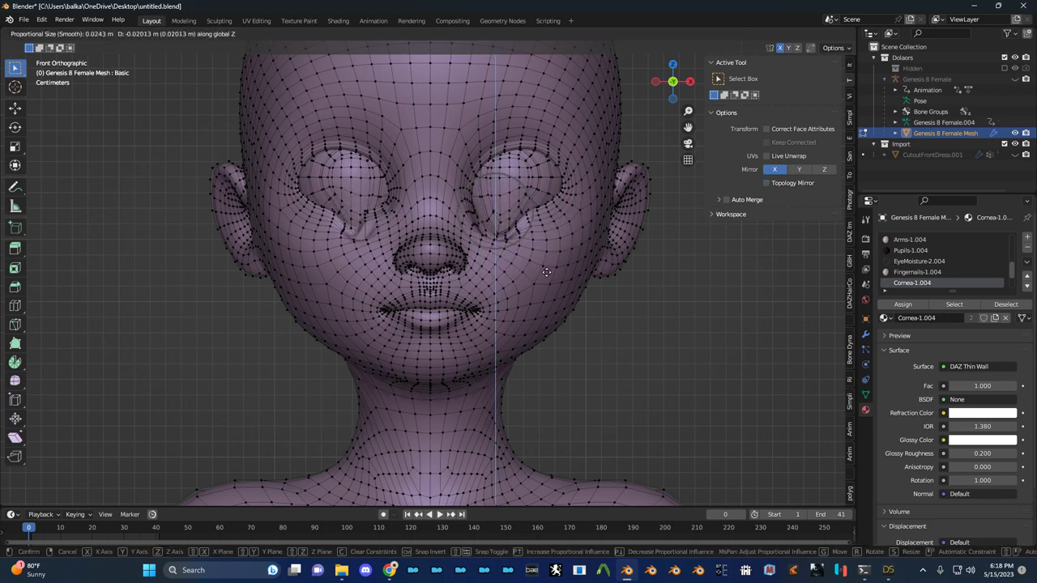
scroll(547, 276, down, 4)
scroll(546, 279, down, 3)
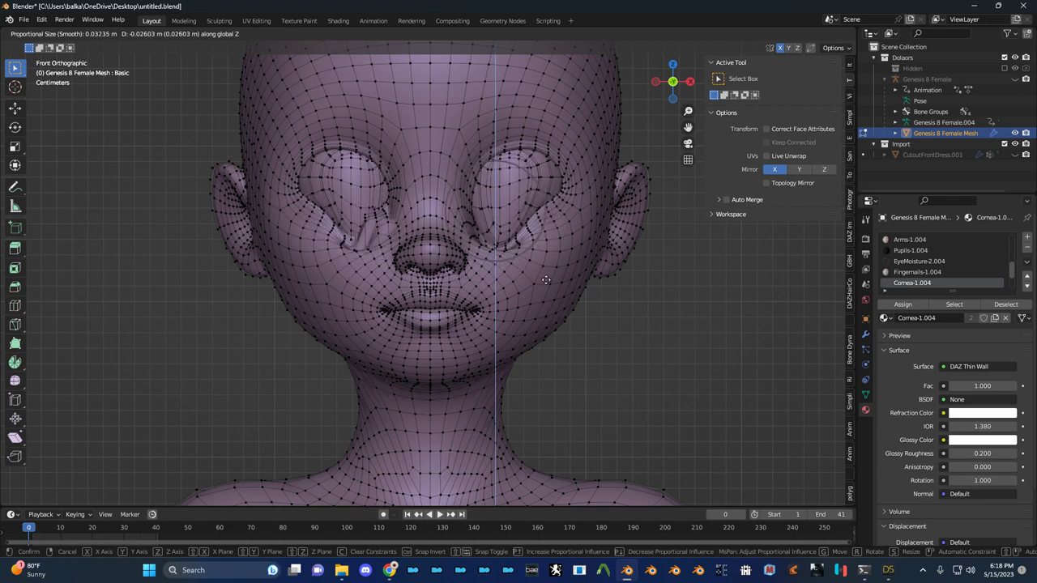
click(546, 280)
key(ctrl+z)
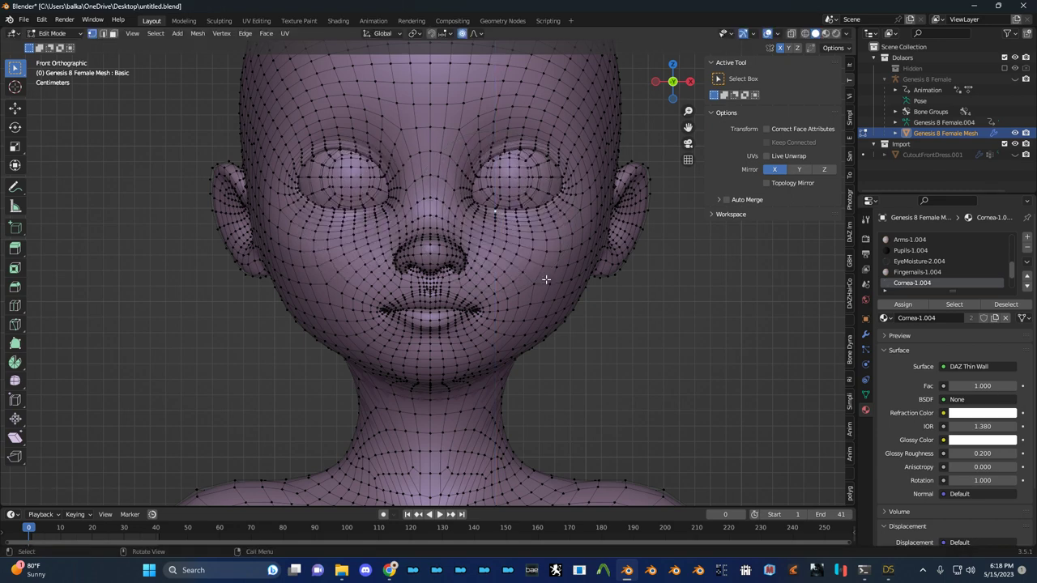
Return to Object Mode and deselect the body mesh while viewing the figure from behind
scroll(548, 282, up, 1)
scroll(542, 210, down, 3)
key(Tab)
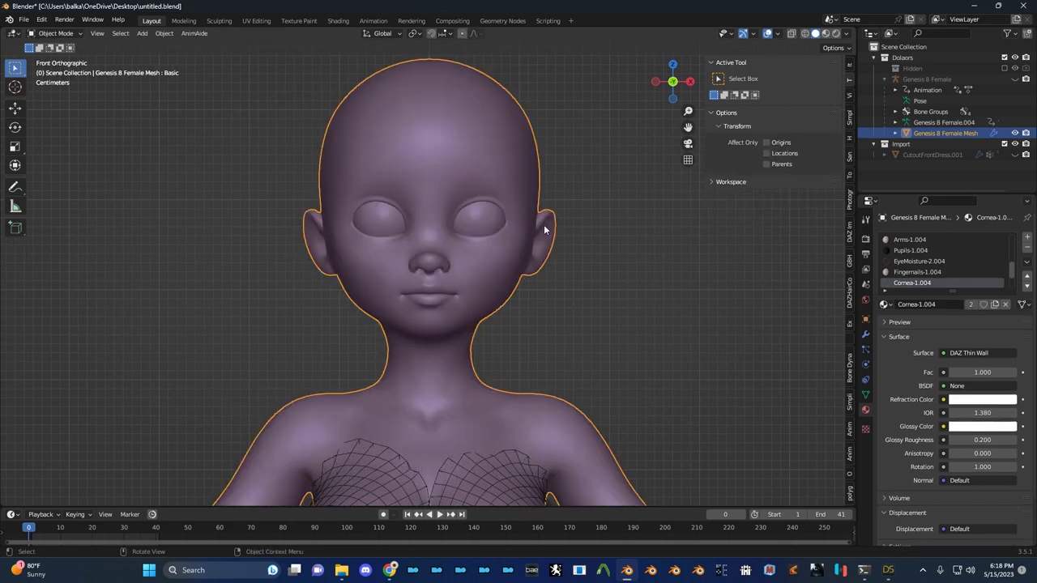
middle_drag(542, 209, 426, 245)
scroll(518, 231, up, 1)
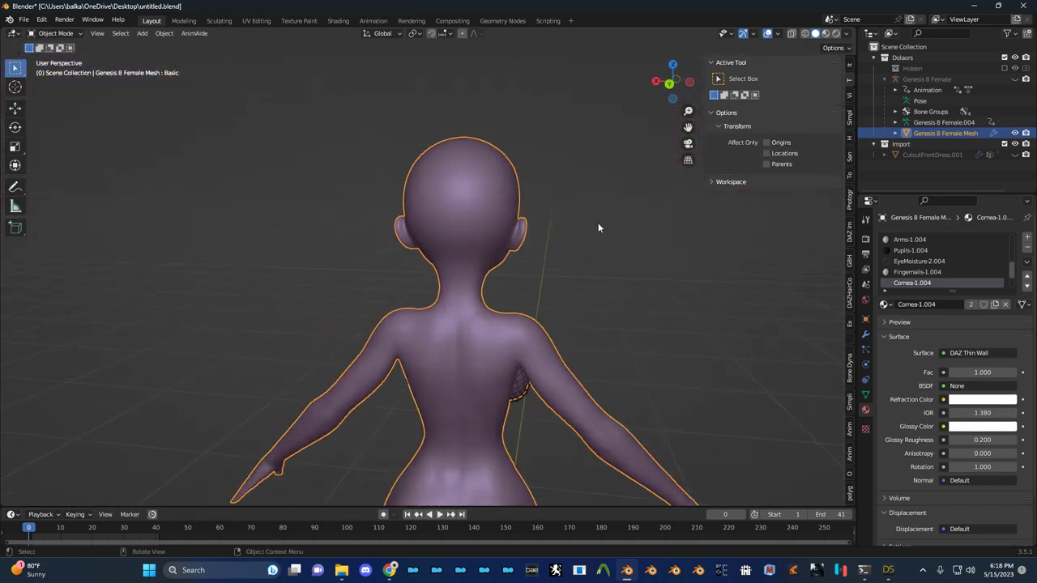
click(599, 228)
scroll(592, 256, down, 4)
shift+middle_drag(543, 228, 516, 142)
scroll(547, 200, up, 4)
middle_drag(549, 207, 614, 213)
scroll(614, 213, down, 2)
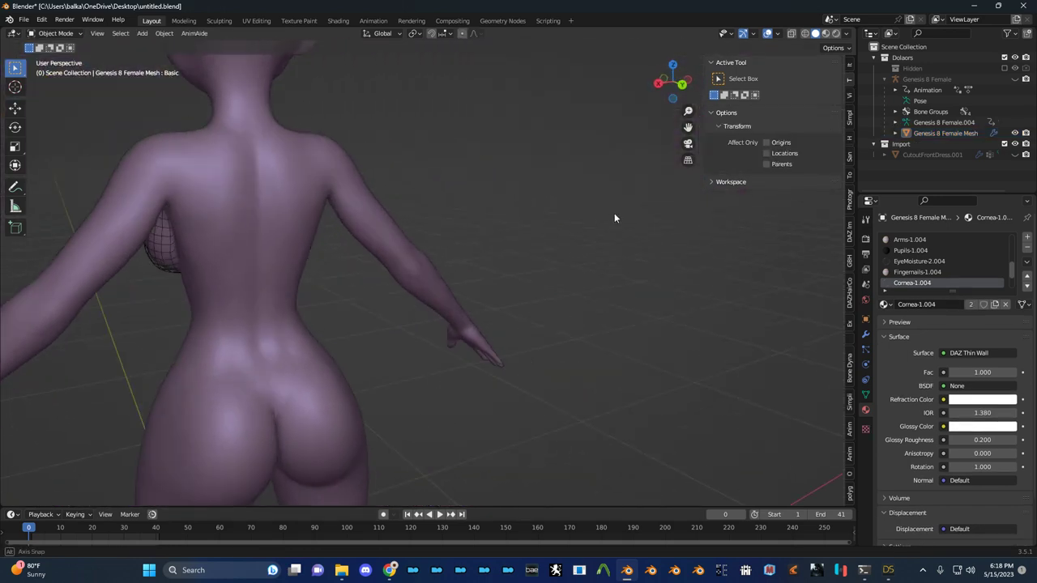
scroll(612, 213, down, 2)
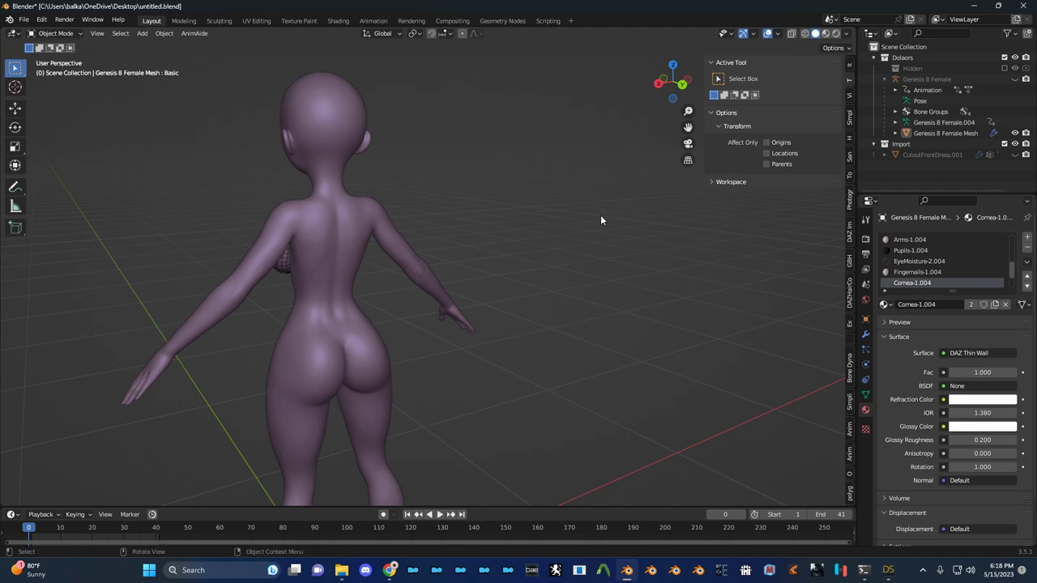
Reveal the hidden rig and dress, and hide only CutoutFrontDress.001 again
key(a)
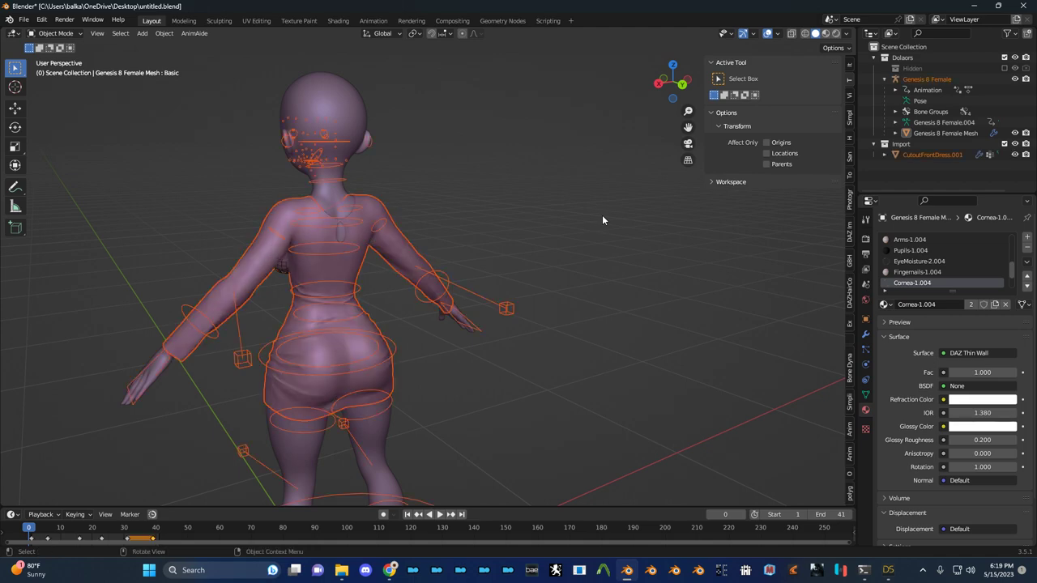
click(602, 215)
scroll(567, 215, up, 3)
middle_drag(458, 211, 325, 263)
scroll(591, 209, down, 3)
click(340, 284)
click(353, 284)
scroll(353, 283, up, 3)
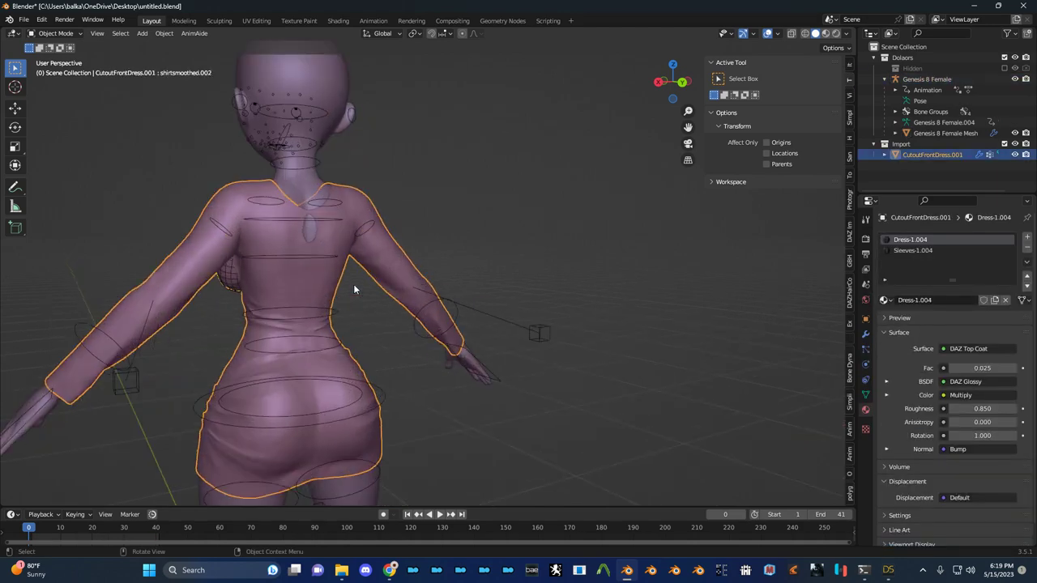
key(h)
Save the current Blender file
middle_drag(360, 291, 461, 251)
scroll(379, 233, down, 3)
middle_drag(379, 233, 436, 235)
scroll(349, 233, up, 3)
key(ctrl+s)
scroll(438, 237, down, 1)
scroll(438, 240, down, 4)
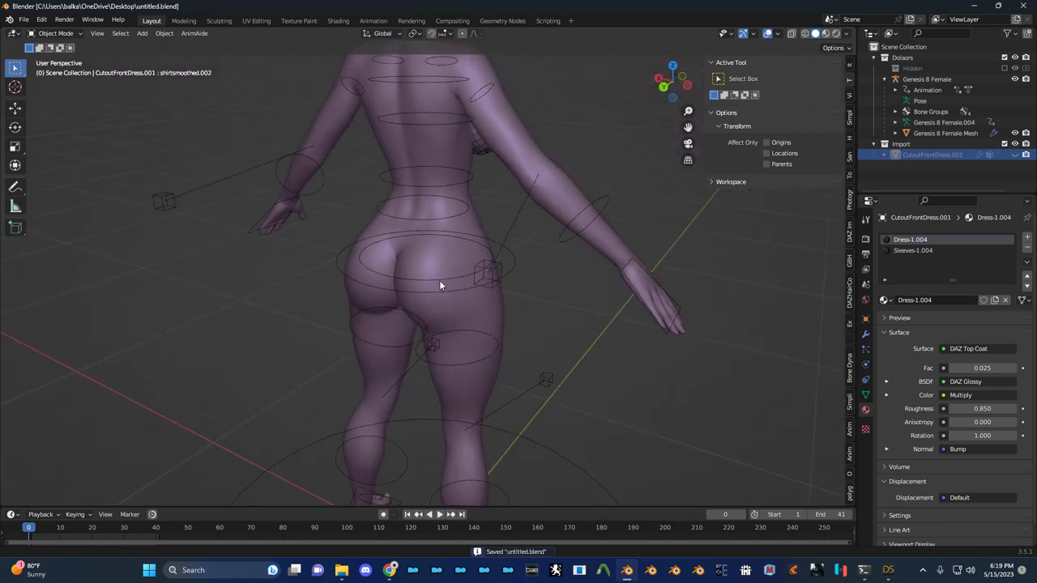
Select the Genesis 8 Female Mesh while viewing the hips from behind
middle_drag(440, 283, 508, 281)
scroll(472, 297, up, 4)
scroll(511, 283, down, 3)
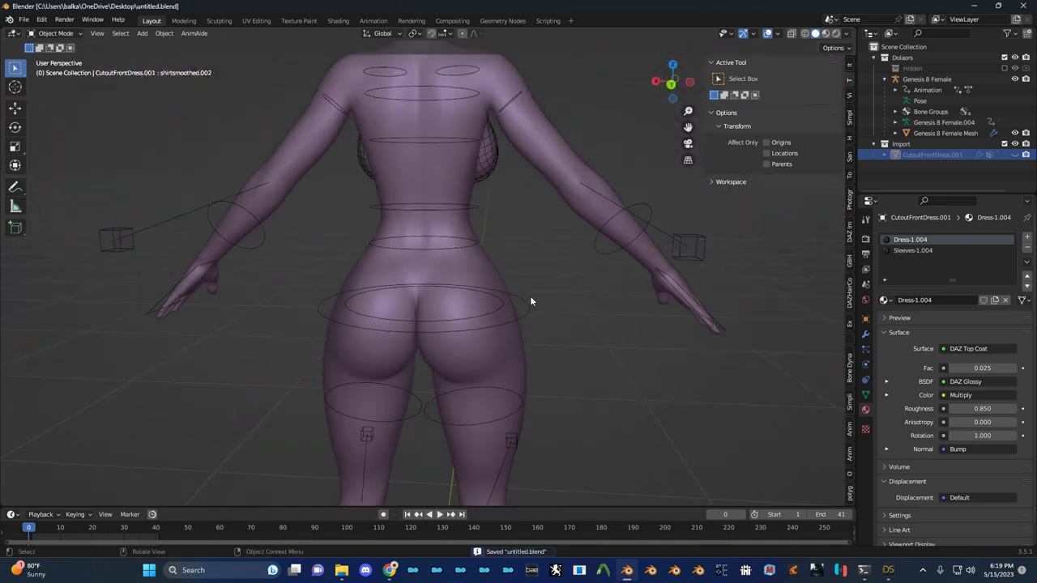
click(532, 300)
click(558, 318)
scroll(519, 316, up, 3)
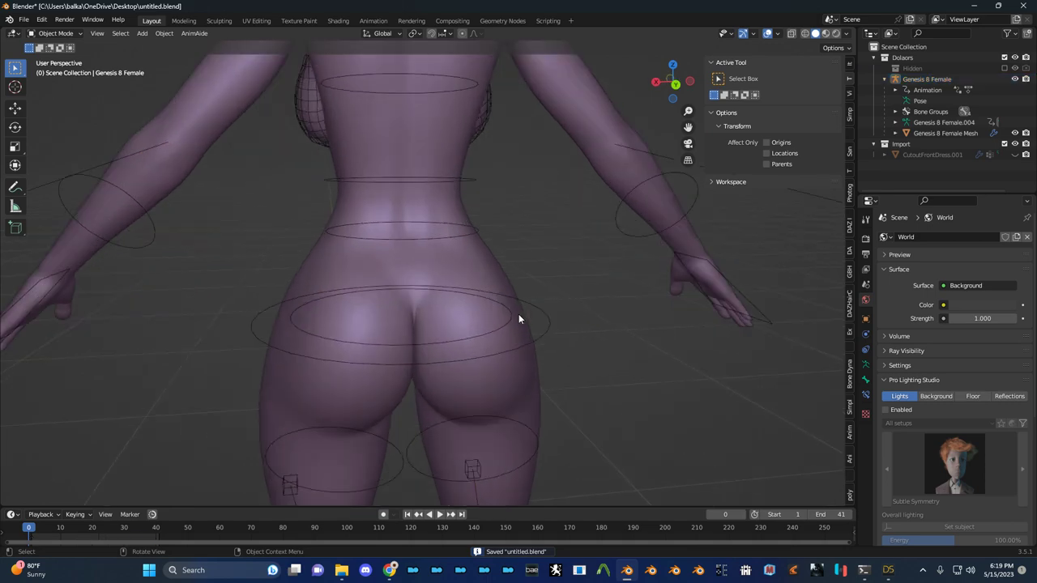
click(530, 308)
scroll(526, 313, down, 3)
middle_drag(527, 313, 567, 310)
click(470, 262)
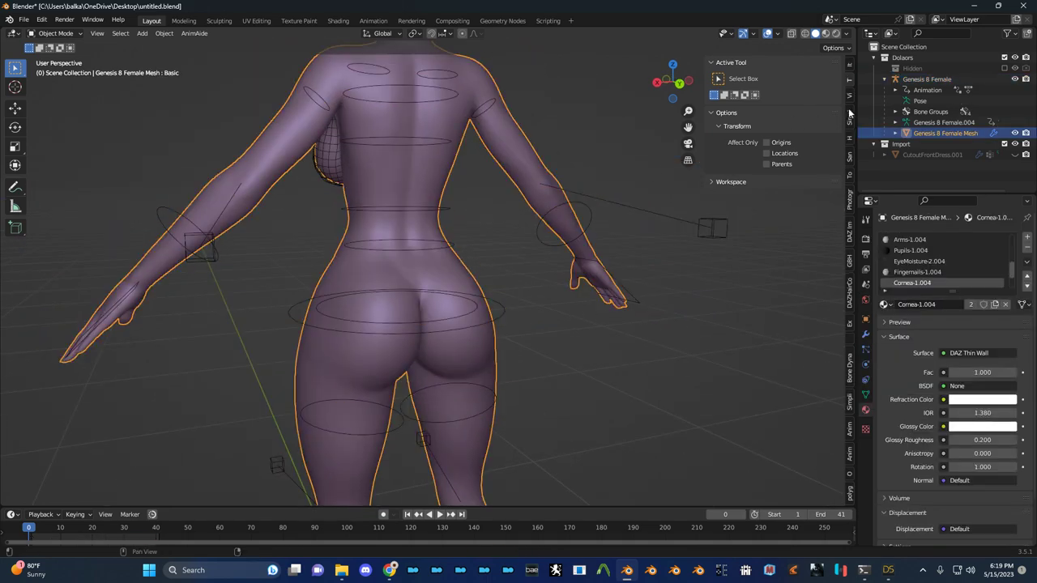
Set ButtR as the vertex group for the new cage on the Genesis 8 Female Mesh
scroll(847, 111, down, 11)
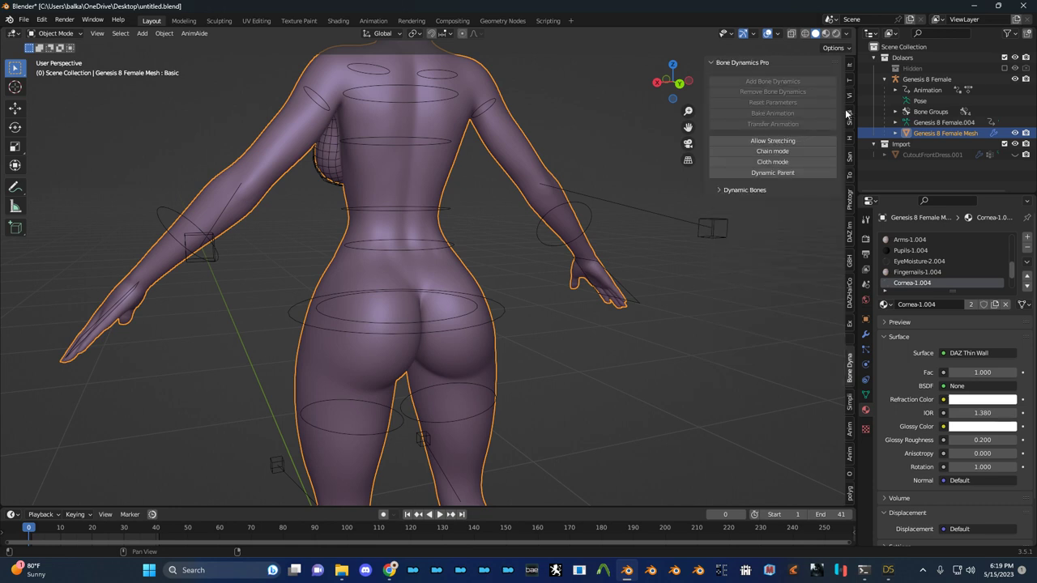
ctrl+scroll(849, 114, down, 3)
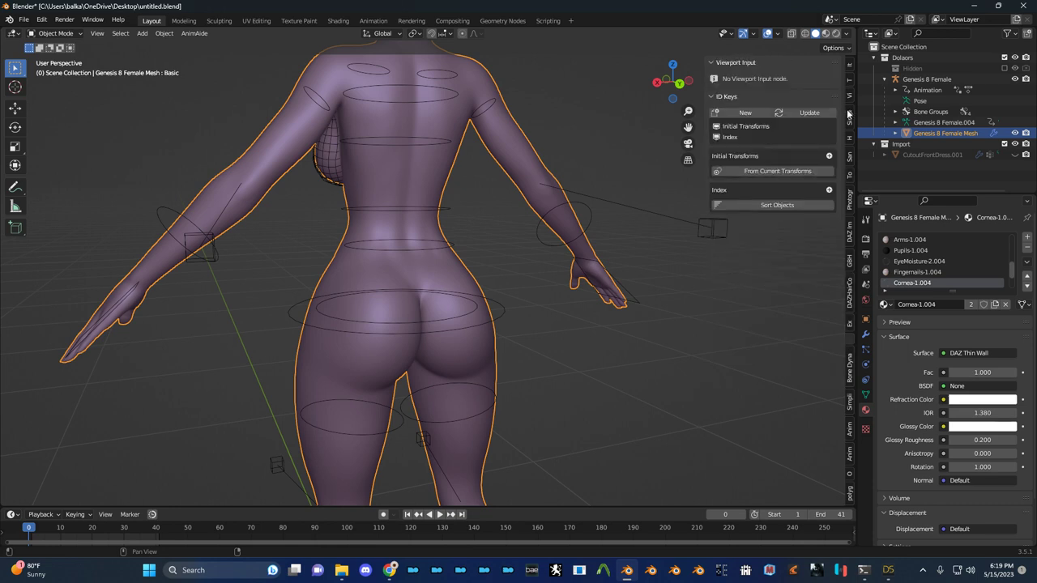
ctrl+scroll(848, 114, down, 4)
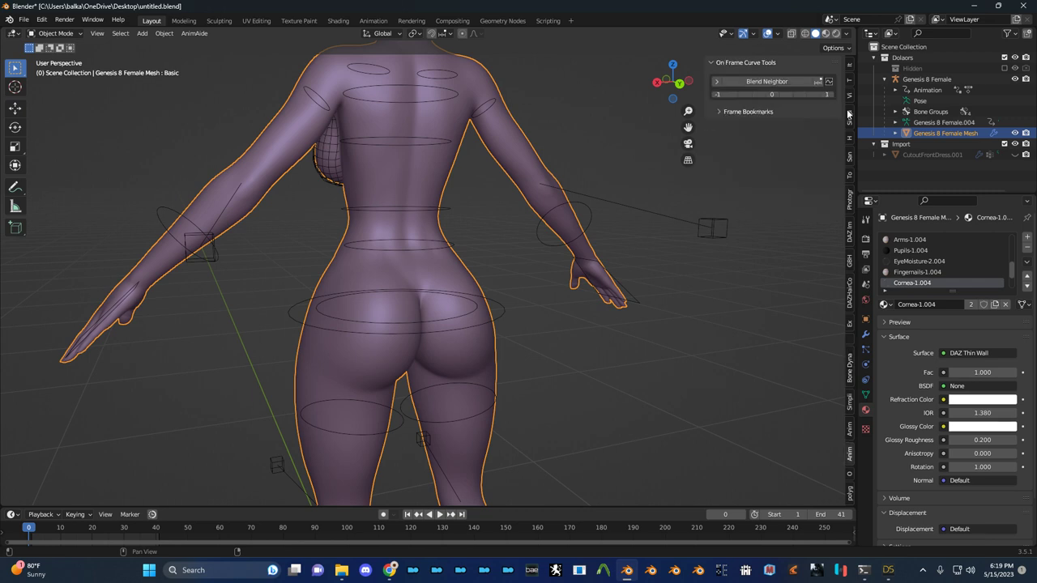
ctrl+scroll(848, 114, down, 4)
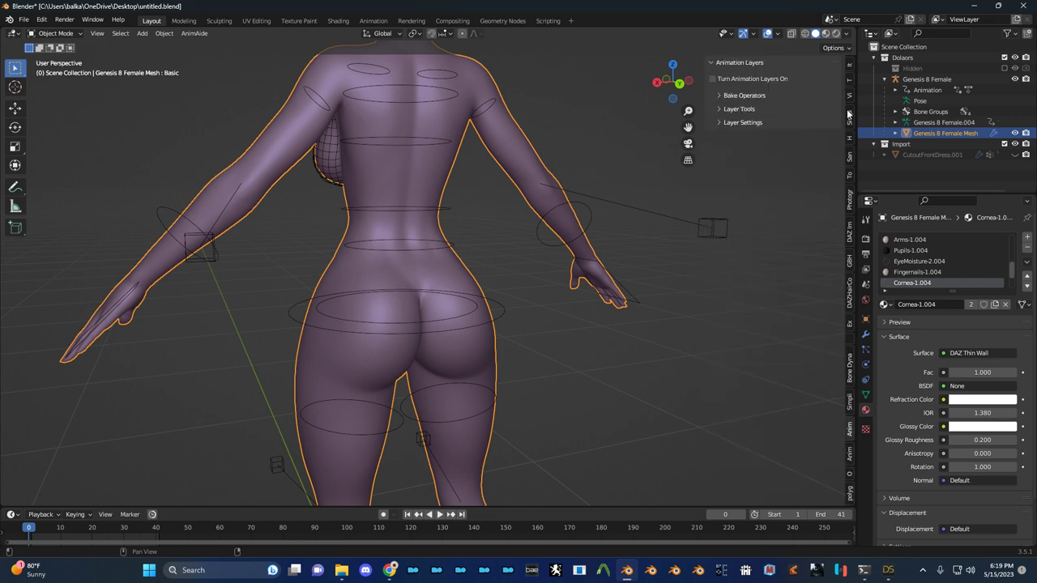
ctrl+scroll(848, 113, down, 1)
scroll(848, 113, down, 2)
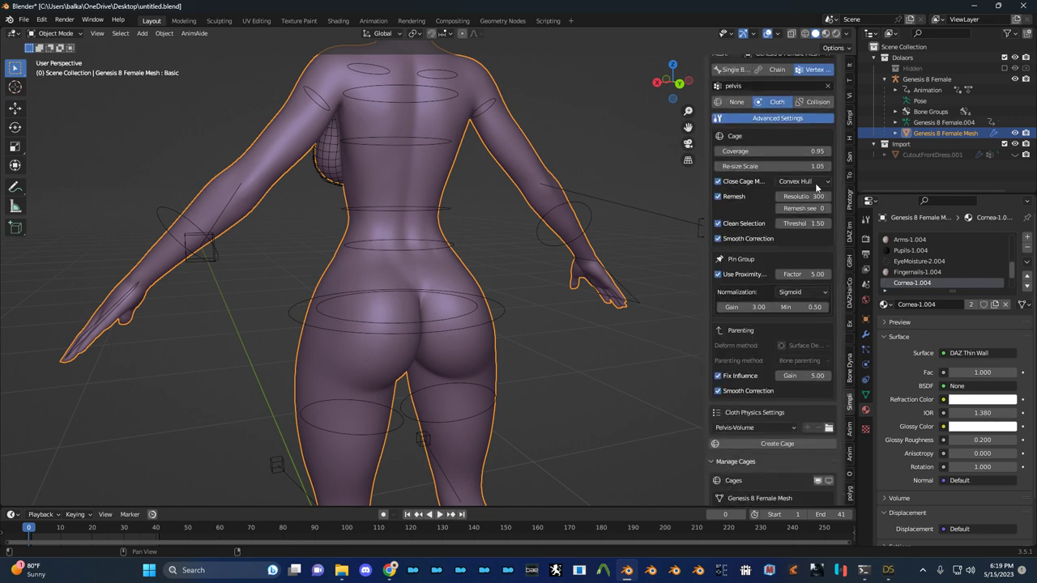
scroll(848, 113, up, 2)
click(789, 129)
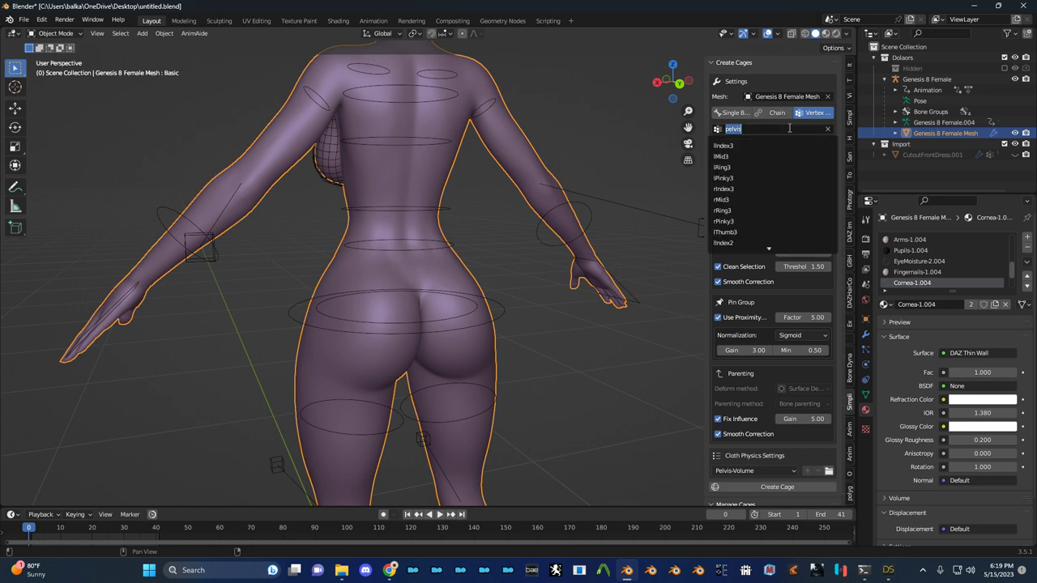
text(butt)
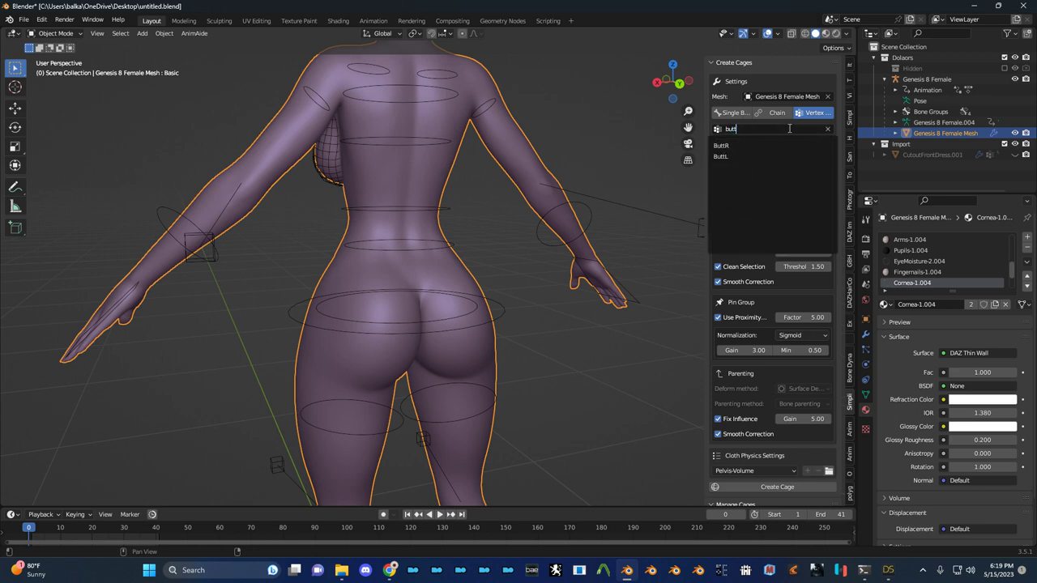
click(783, 145)
scroll(767, 329, down, 5)
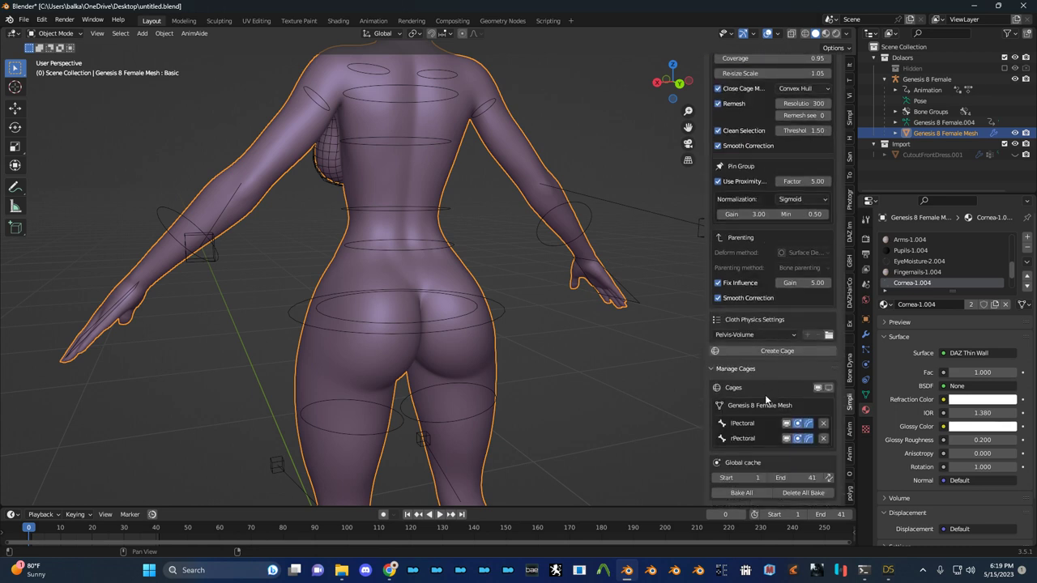
Set the cage closing method to Fill Hole and choose the Breast preset for the cloth physics
scroll(769, 302, up, 5)
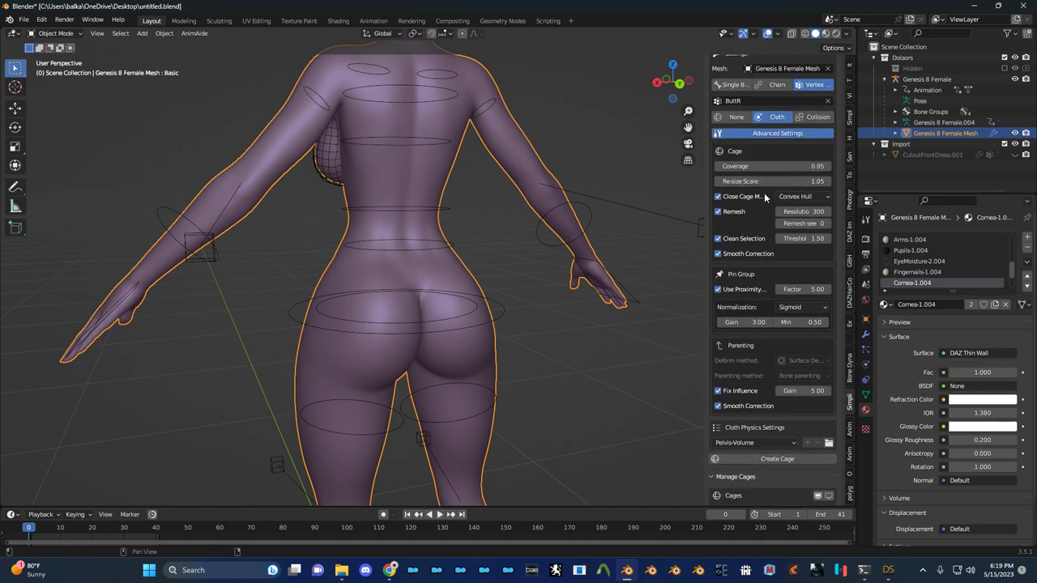
click(803, 224)
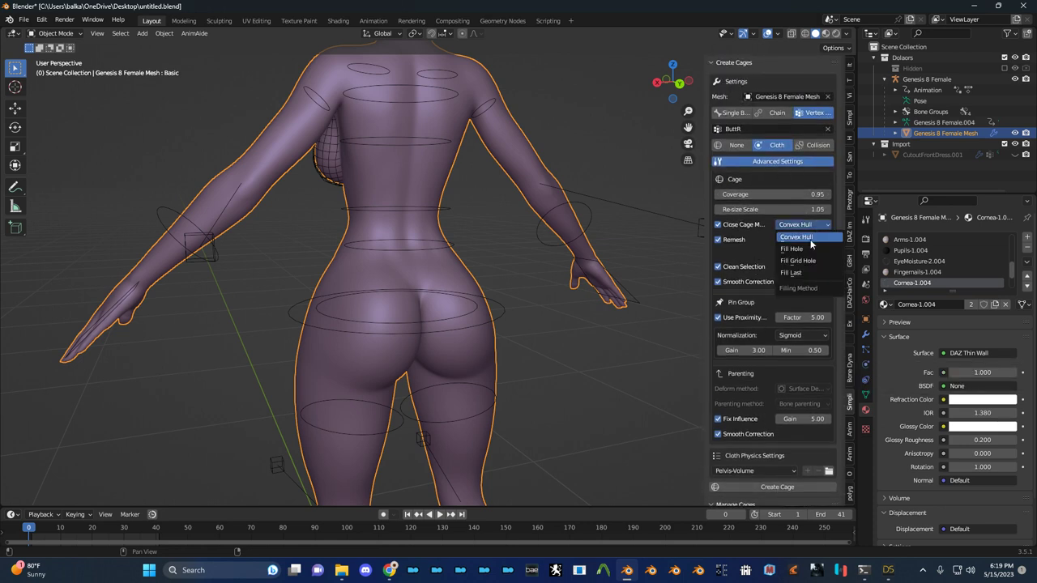
click(810, 249)
scroll(762, 263, down, 5)
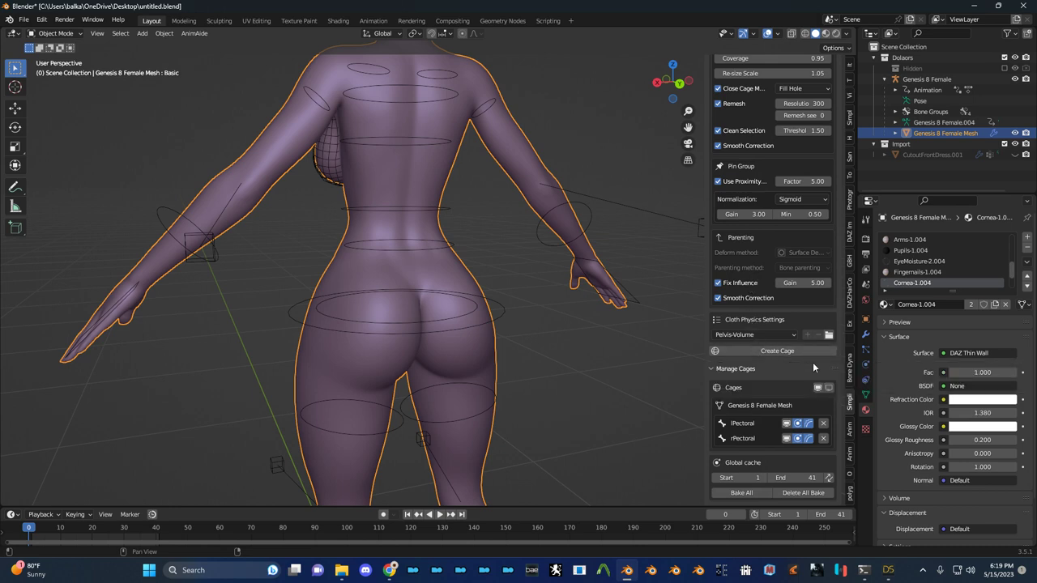
click(774, 338)
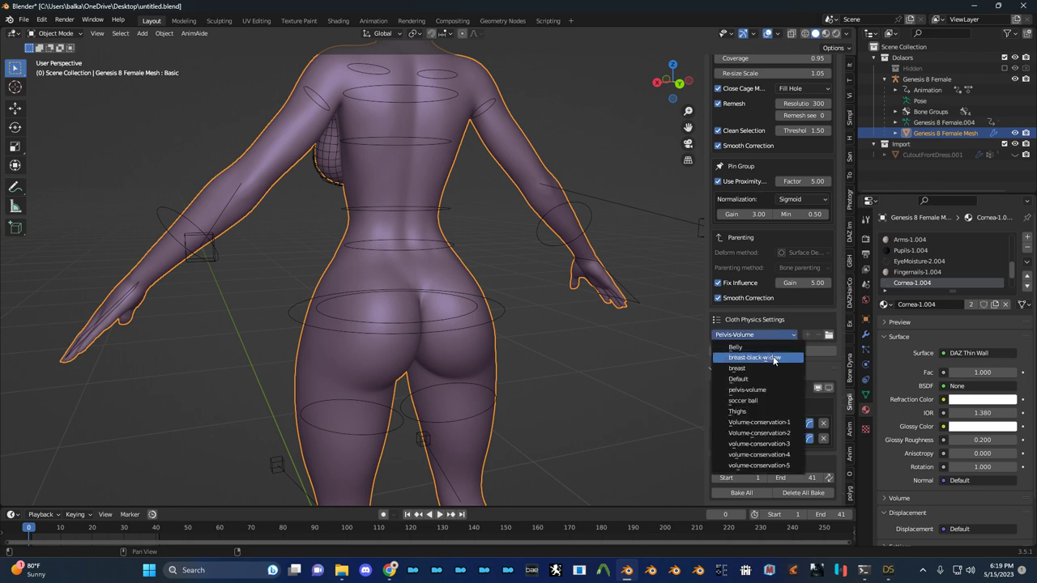
click(772, 359)
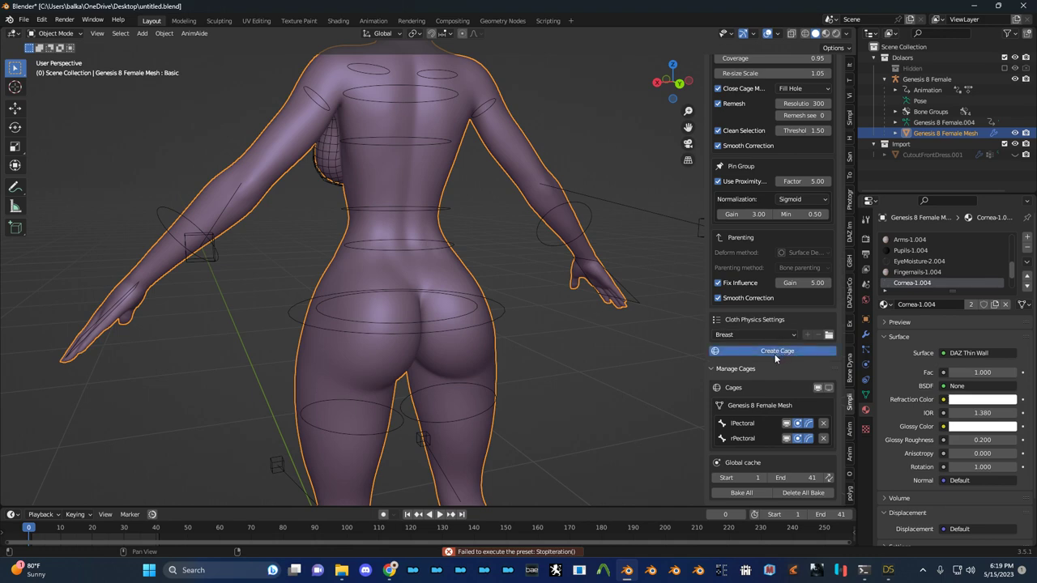
Try to create the ButtR cage with Fill Hole closing and check the hips from behind
click(774, 353)
middle_drag(567, 320, 542, 232)
scroll(460, 232, up, 2)
scroll(461, 232, up, 4)
click(460, 273)
scroll(460, 272, down, 3)
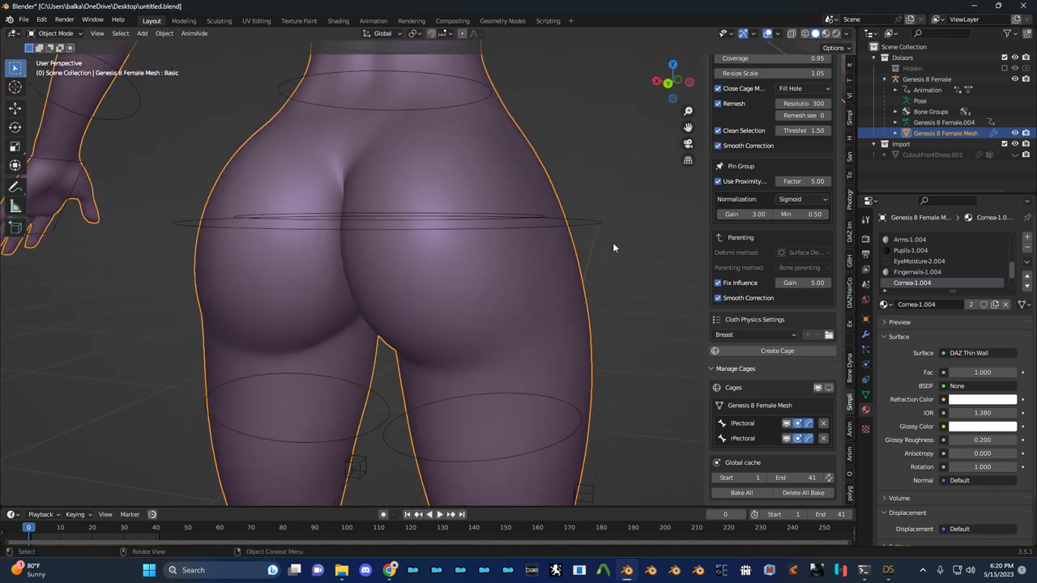
Compare the painted weights of the ButtR and ButtL vertex groups in Weight Paint mode
key(Tab)
key(Tab)
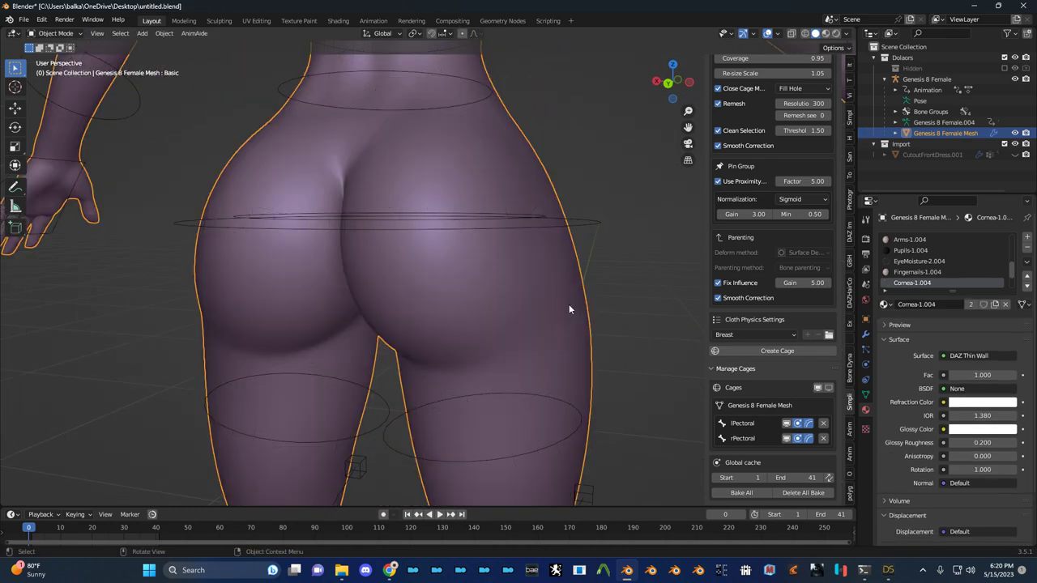
key(ctrl+Tab)
click(500, 269)
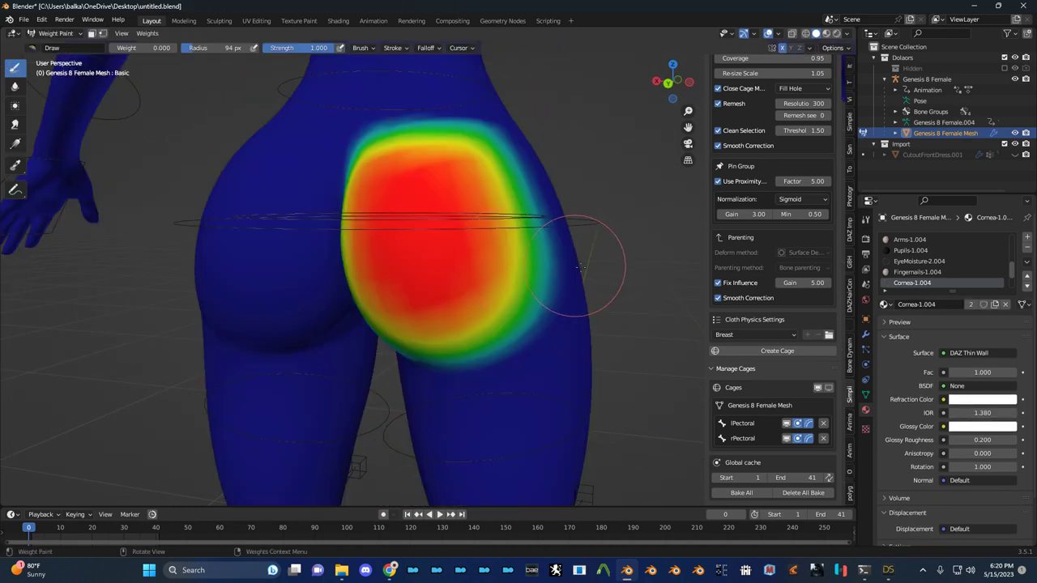
scroll(587, 271, down, 3)
click(866, 394)
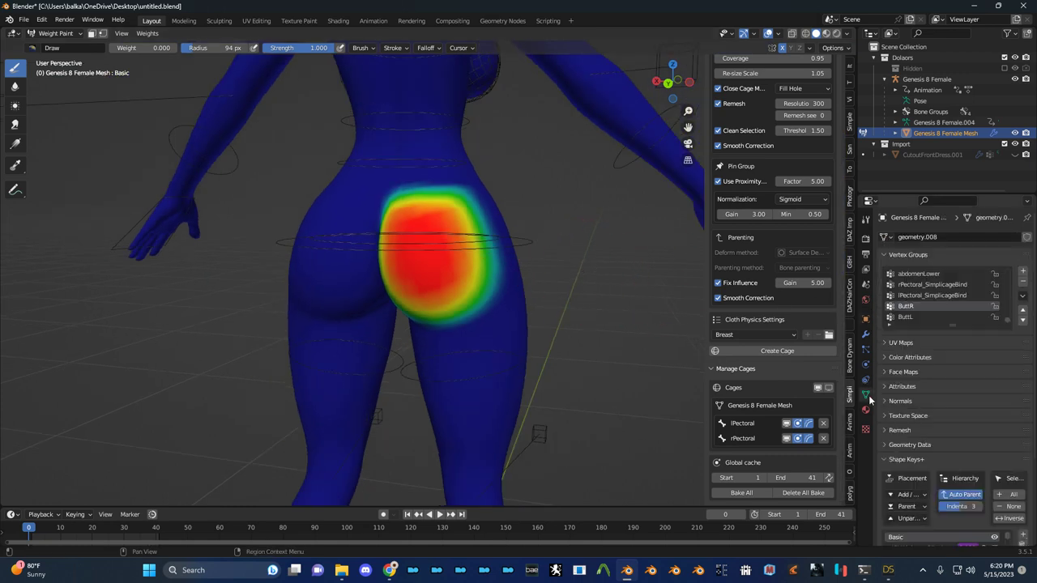
middle_drag(515, 324, 411, 322)
middle_drag(436, 196, 518, 202)
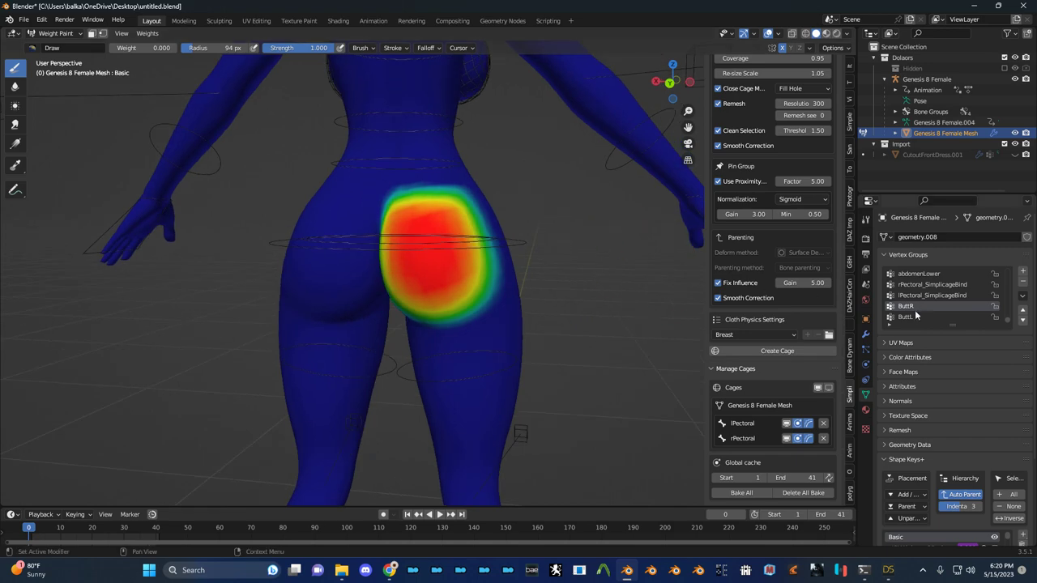
click(906, 317)
click(916, 305)
click(915, 316)
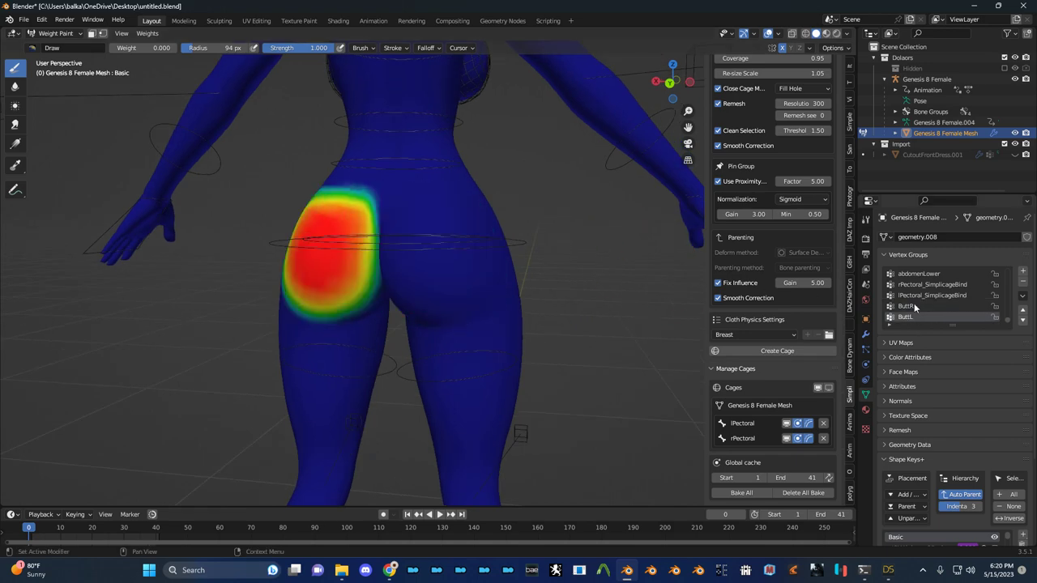
click(914, 305)
Return the body mesh to Object Mode and save the file
key(ctrl+Tab)
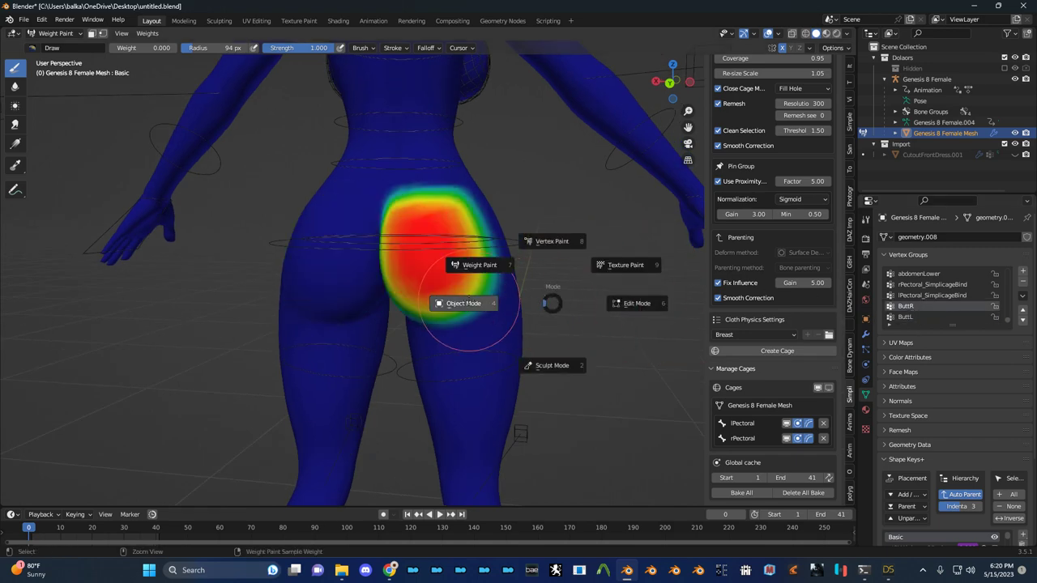
click(468, 305)
scroll(566, 302, up, 4)
key(ctrl+s)
Try to create the ButtR cage with Clean Selection turned off
scroll(758, 299, up, 3)
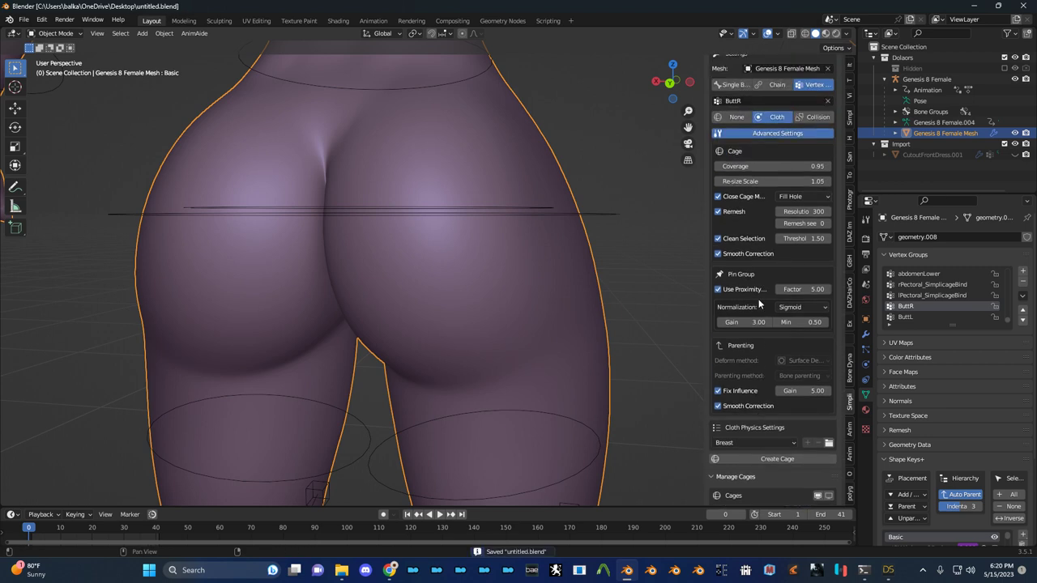
scroll(738, 214, down, 1)
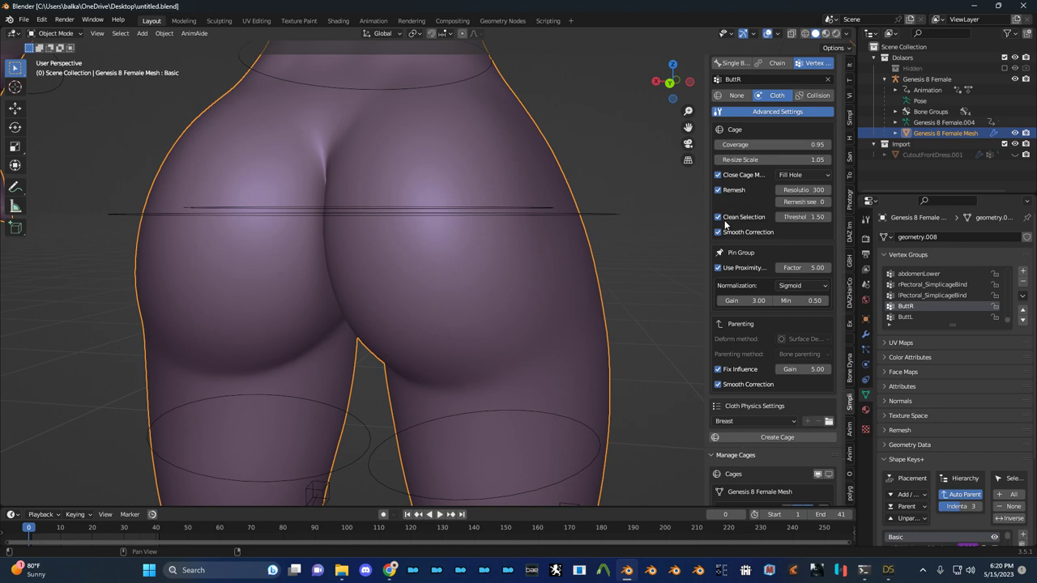
click(725, 217)
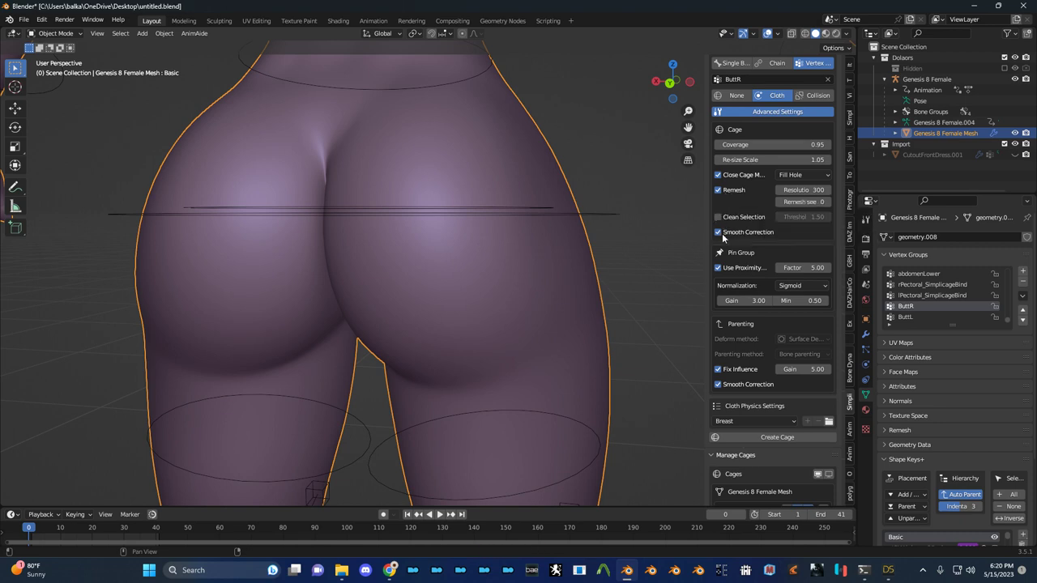
scroll(725, 237, down, 3)
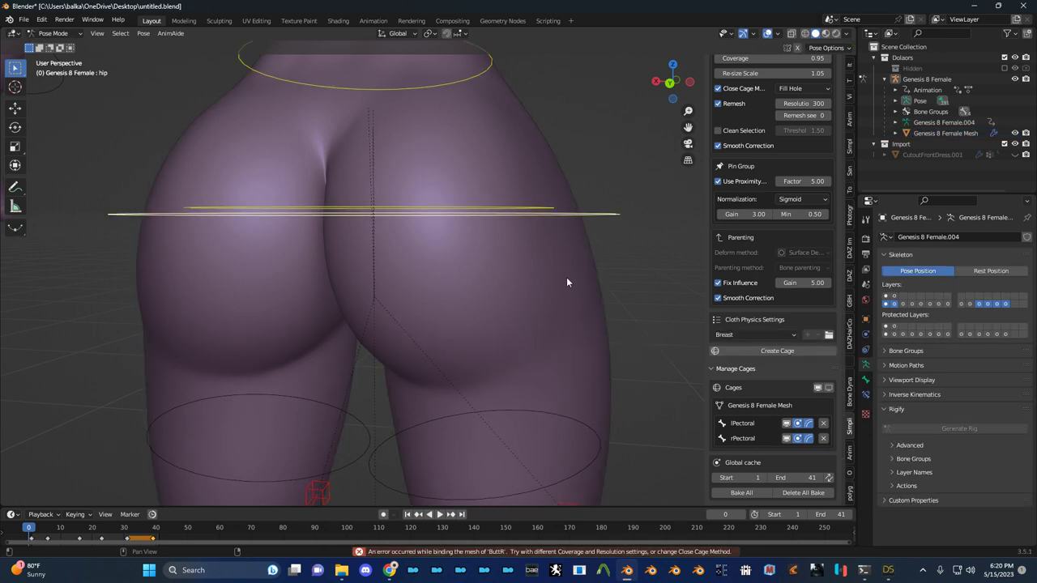
Turn Clean Selection back on and make the Genesis 8 Female Mesh active in Object Mode
scroll(734, 212, up, 4)
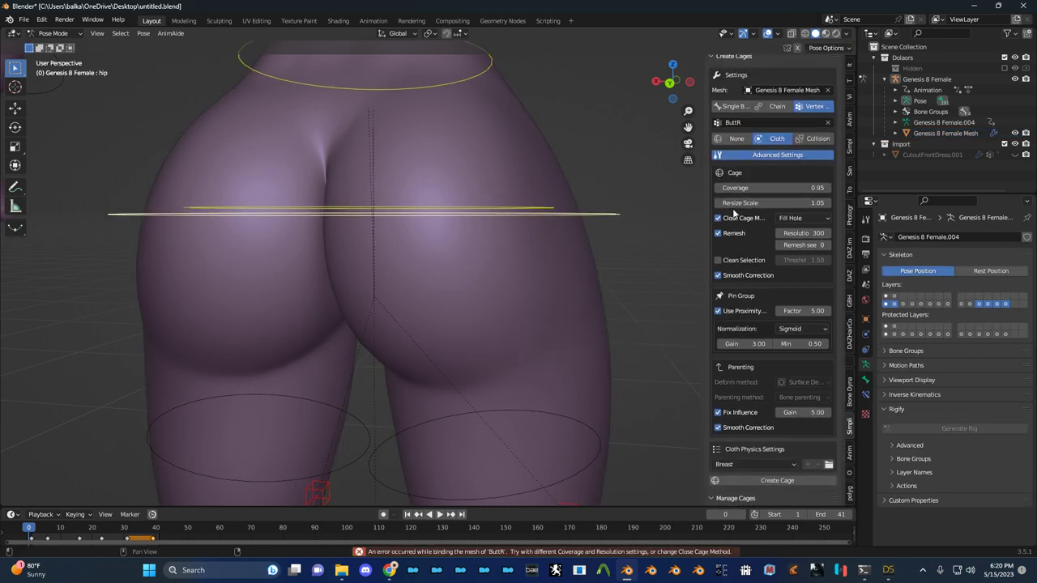
click(732, 260)
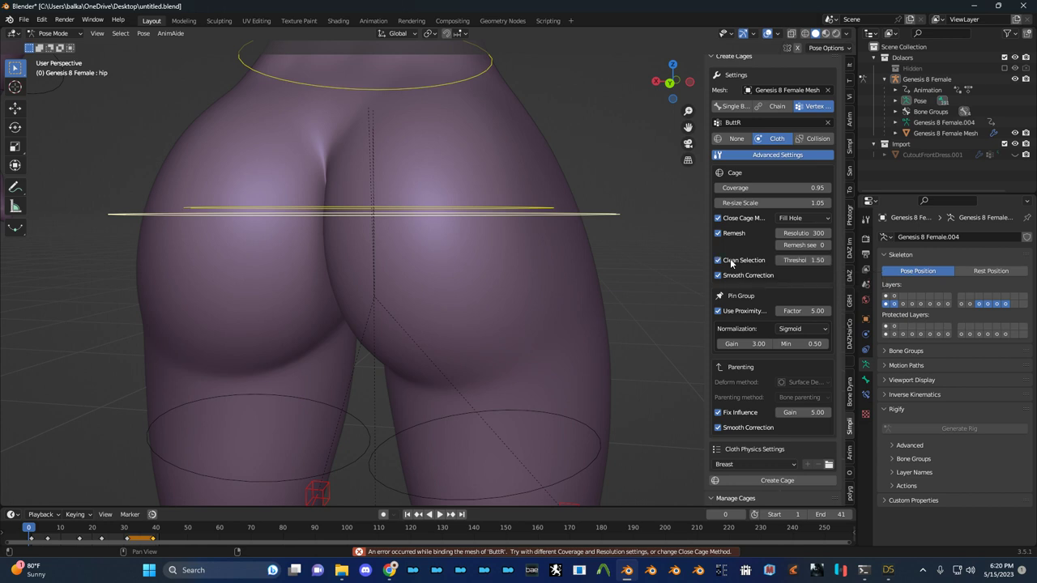
scroll(634, 276, down, 2)
scroll(636, 271, up, 3)
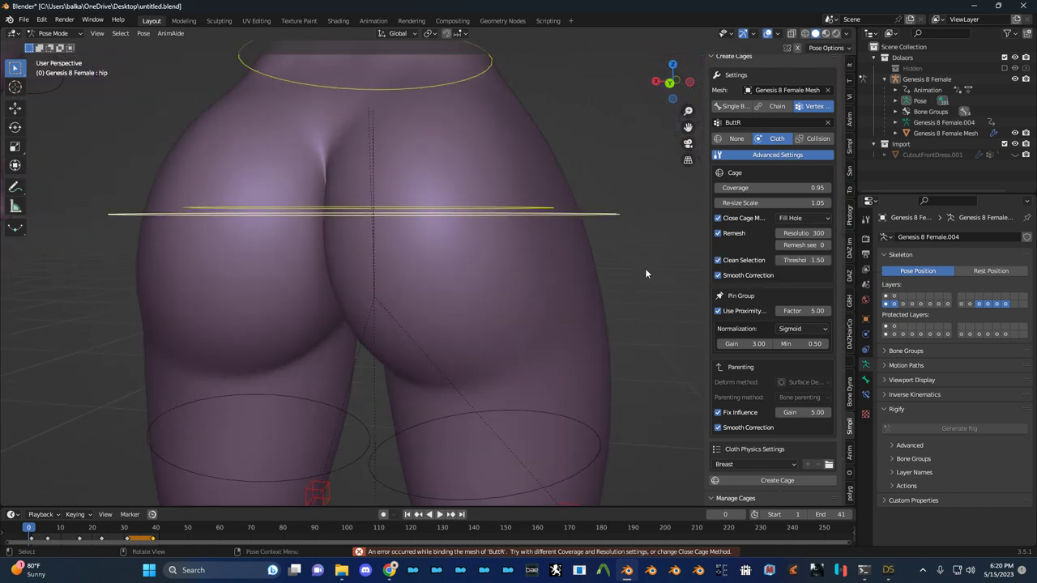
key(ctrl+Tab)
click(580, 279)
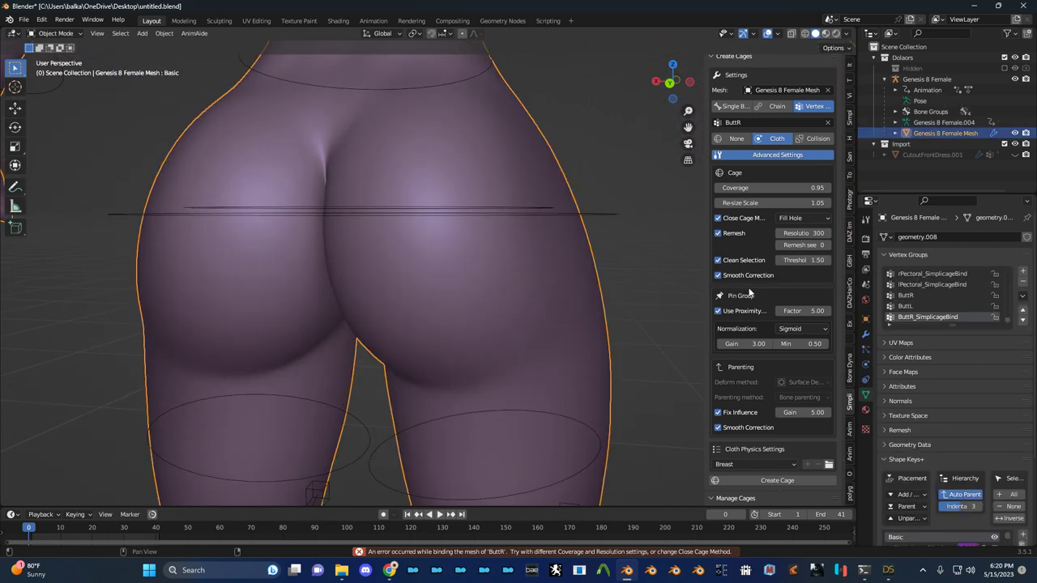
Create a ButtR cage using Fill Hole and Clean Selection, and discard it after checking its shape
scroll(746, 294, down, 4)
scroll(754, 336, up, 4)
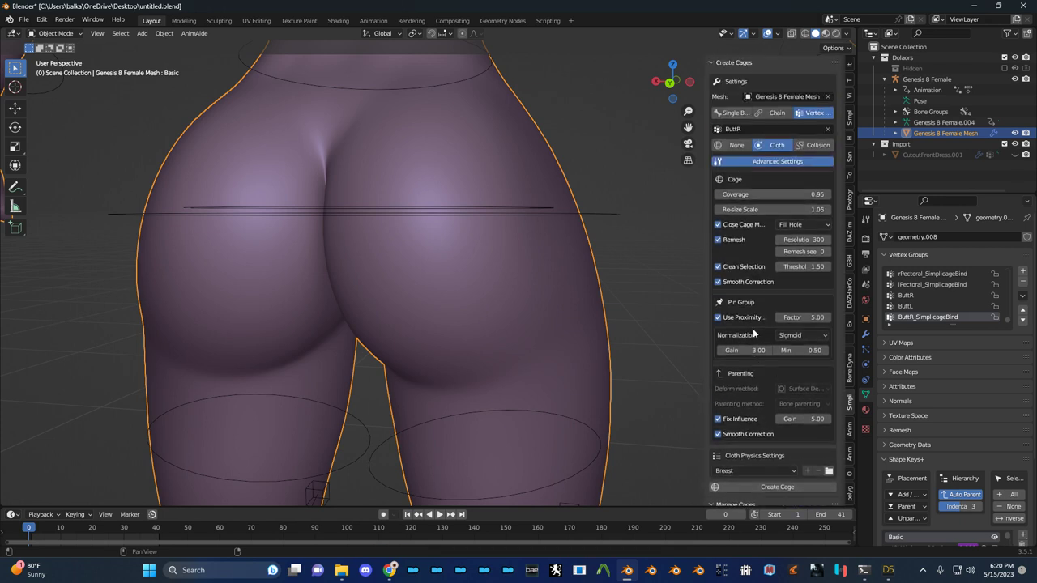
scroll(749, 308, down, 4)
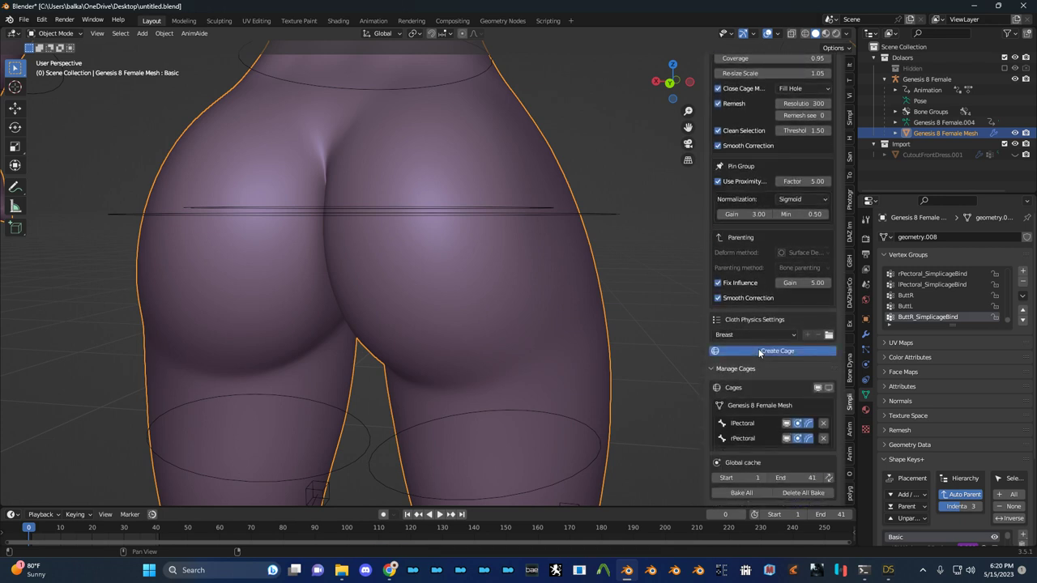
middle_drag(635, 311, 342, 193)
click(395, 252)
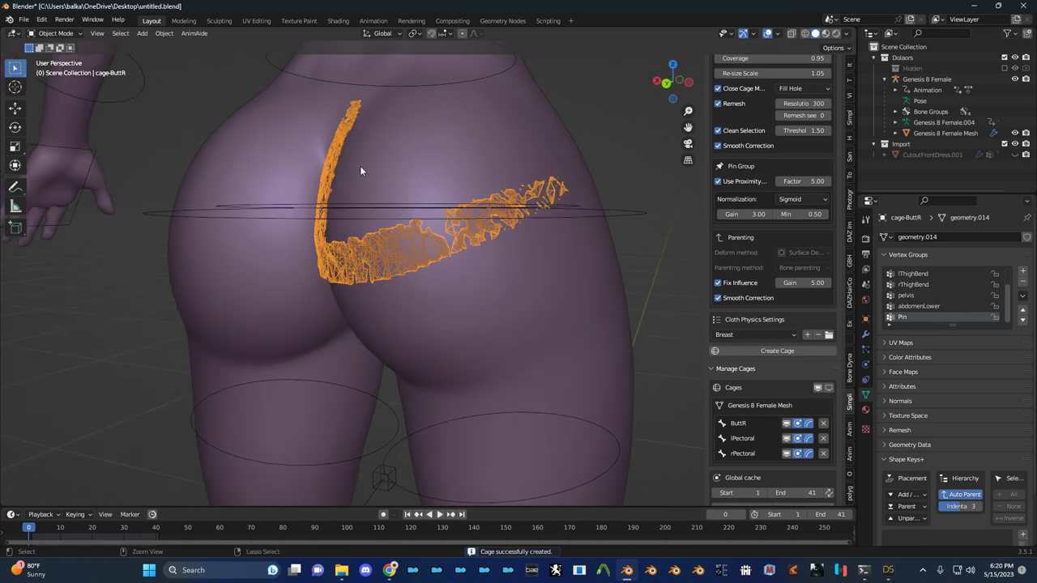
click(363, 170)
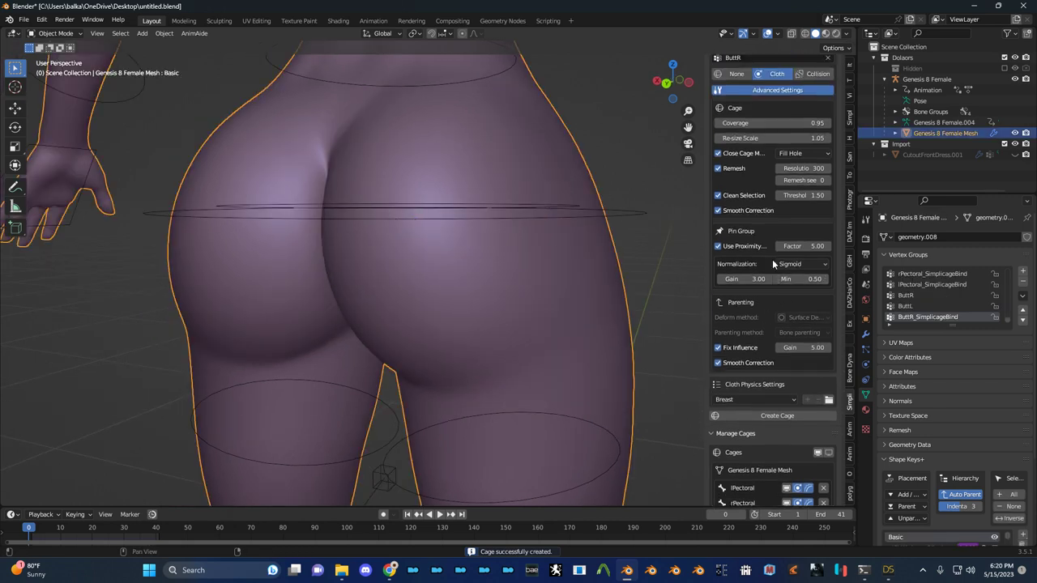
Create the ButtR cage with both cage mesh closing and Clean Selection turned off
scroll(772, 263, up, 3)
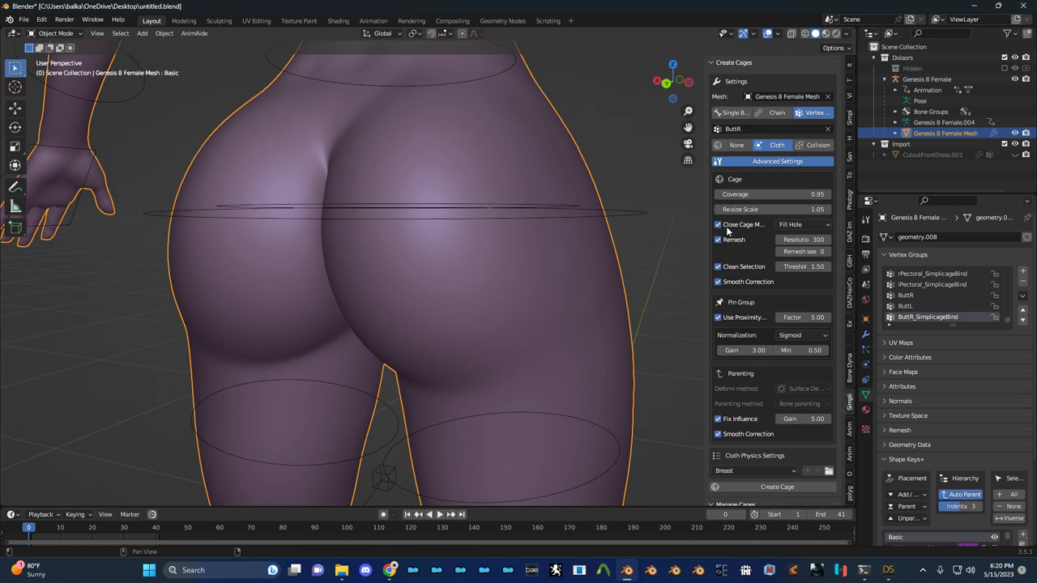
click(718, 225)
click(728, 267)
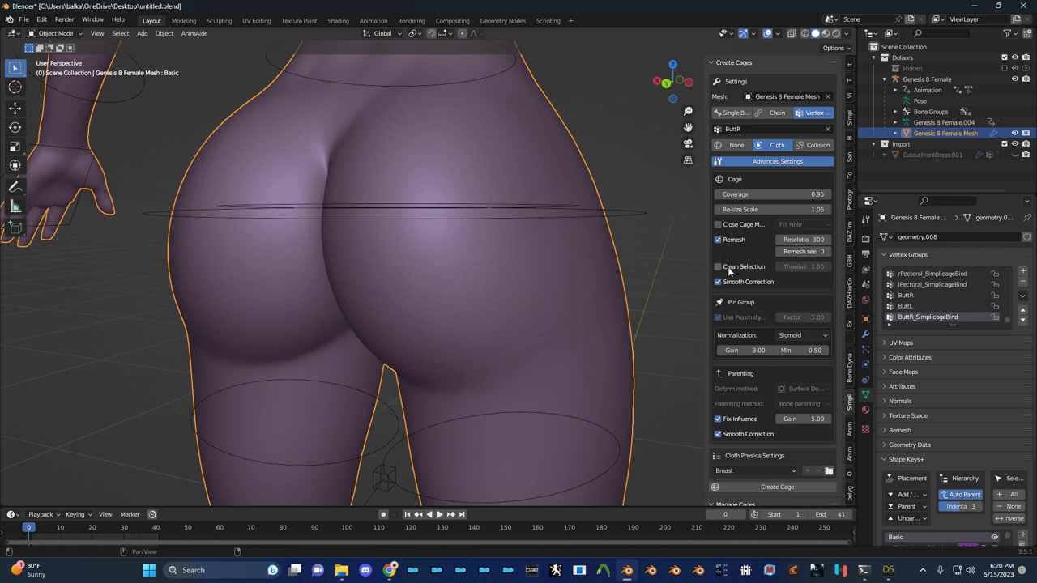
scroll(737, 335, down, 5)
click(764, 355)
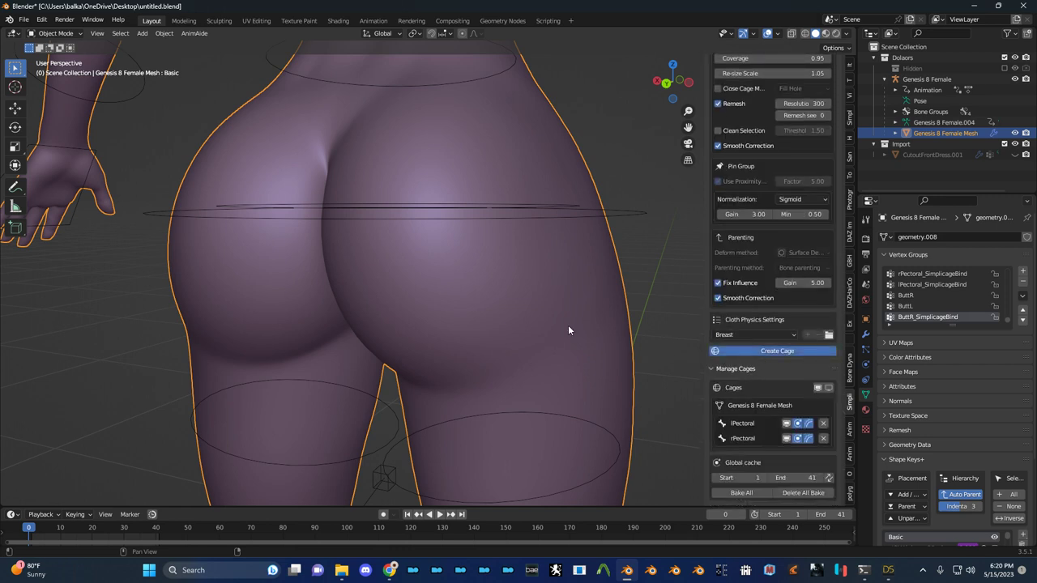
Create a cloth cage from the ButtL vertex group with cage mesh closing and Clean Selection turned off
scroll(577, 323, down, 2)
middle_drag(577, 323, 608, 339)
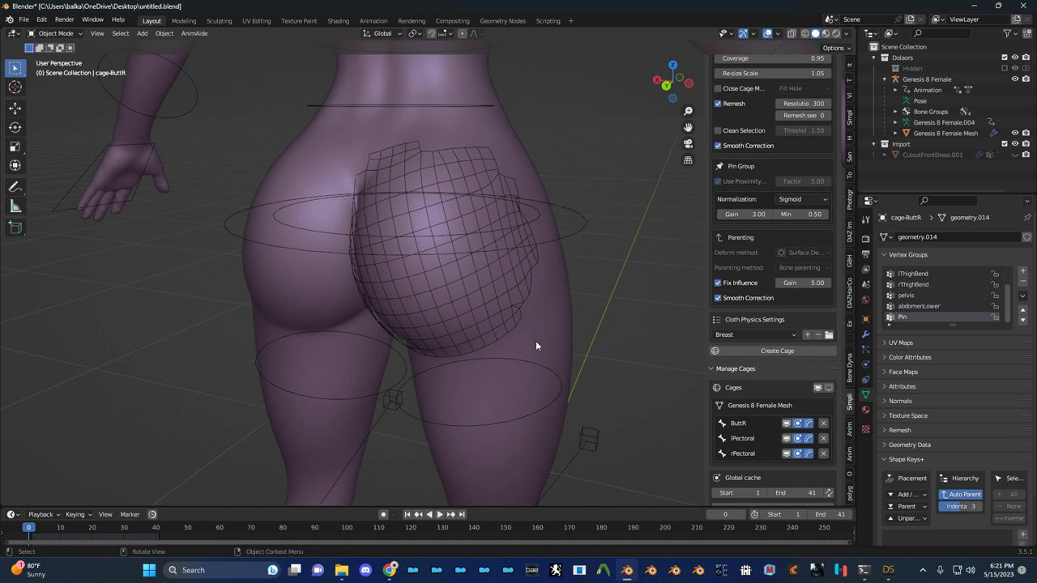
middle_drag(536, 346, 556, 343)
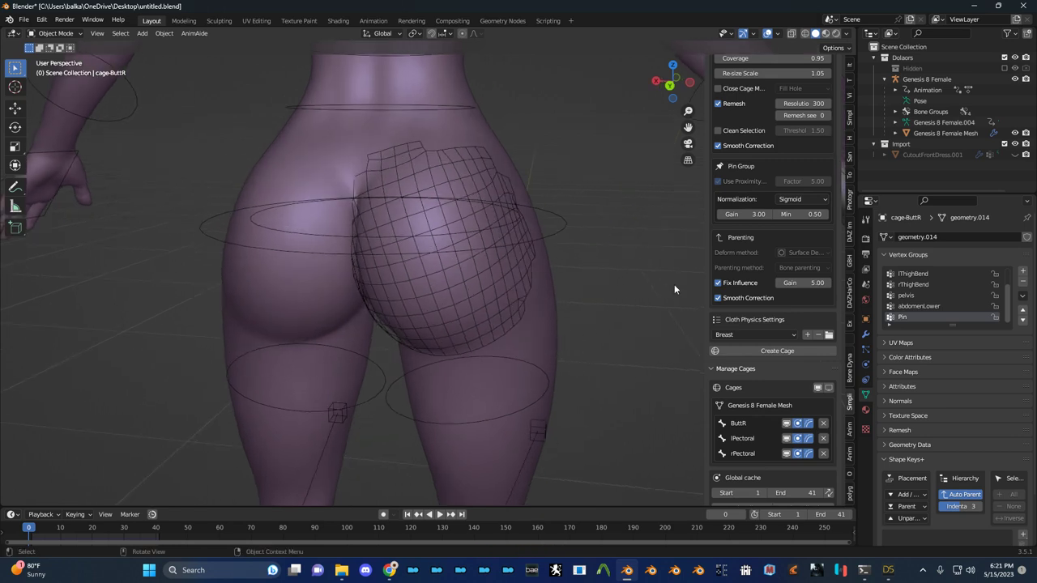
scroll(733, 262, up, 2)
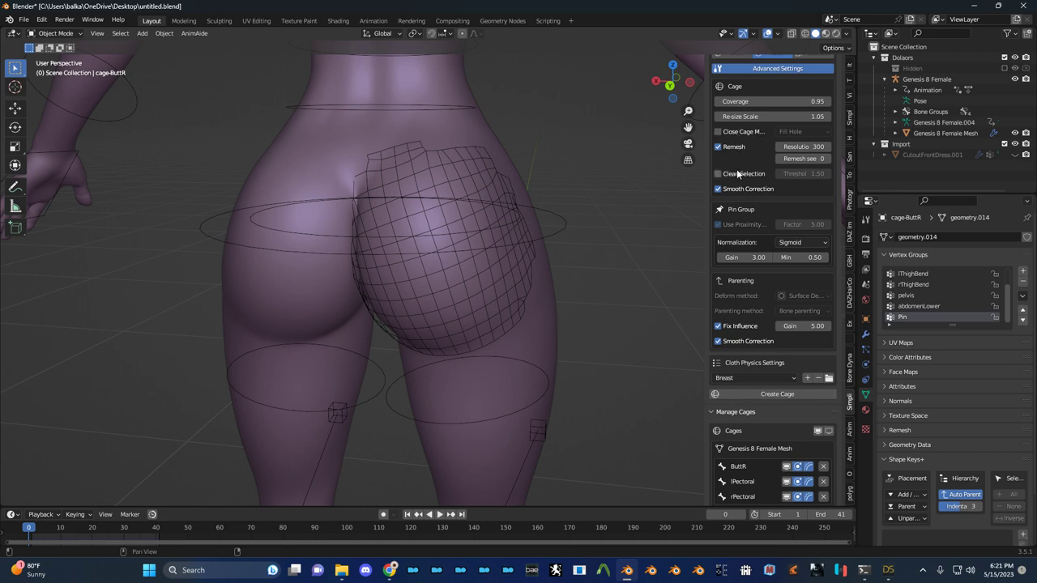
scroll(743, 255, down, 3)
scroll(746, 300, up, 8)
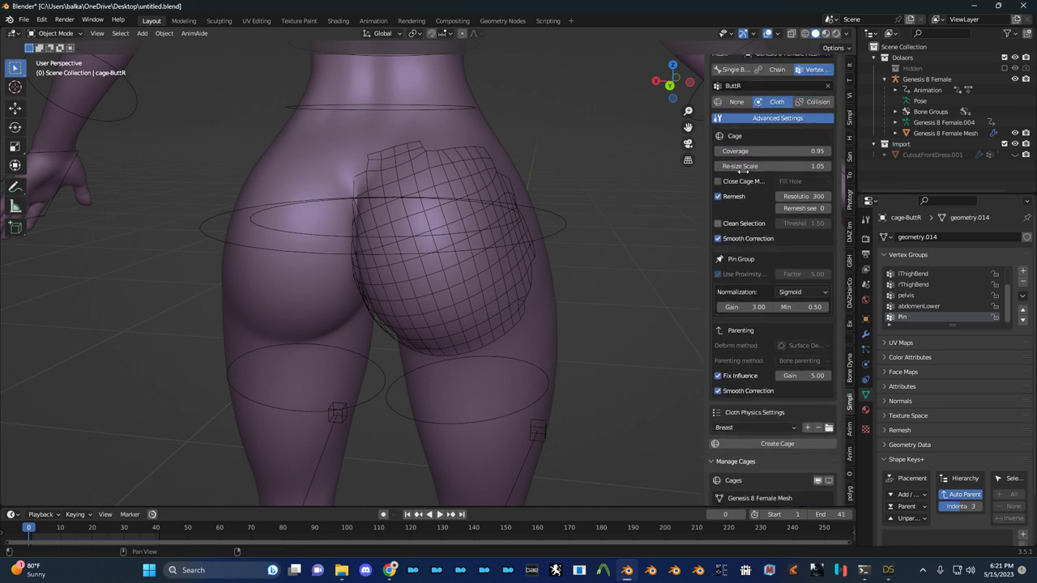
click(746, 130)
text(butt)
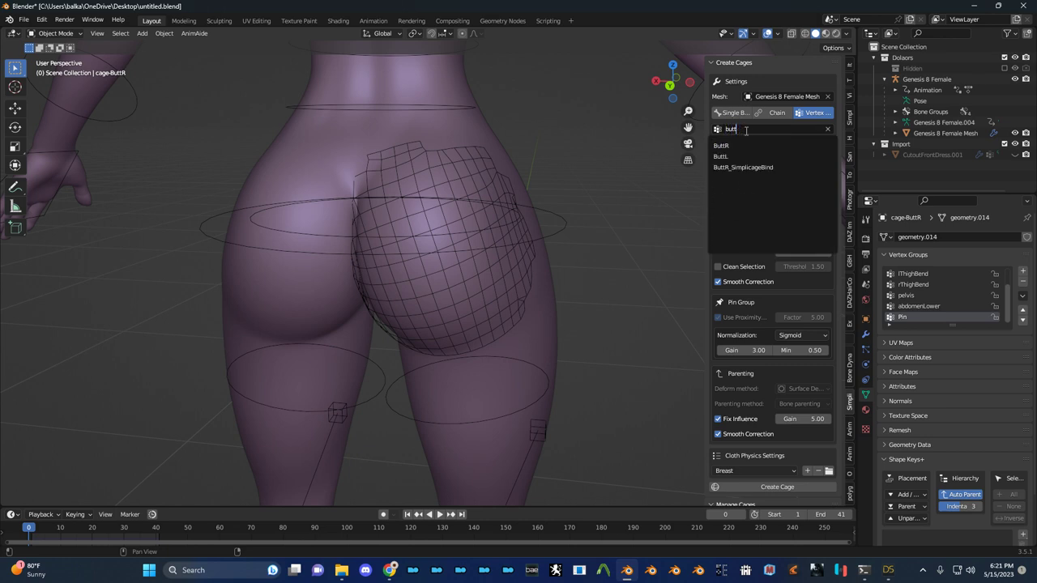
key(Return)
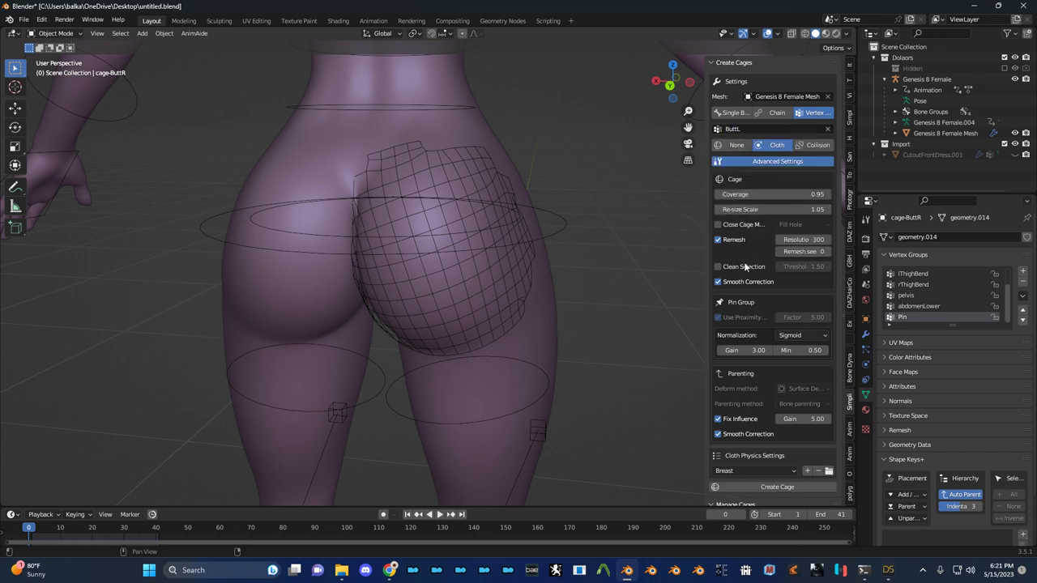
click(775, 487)
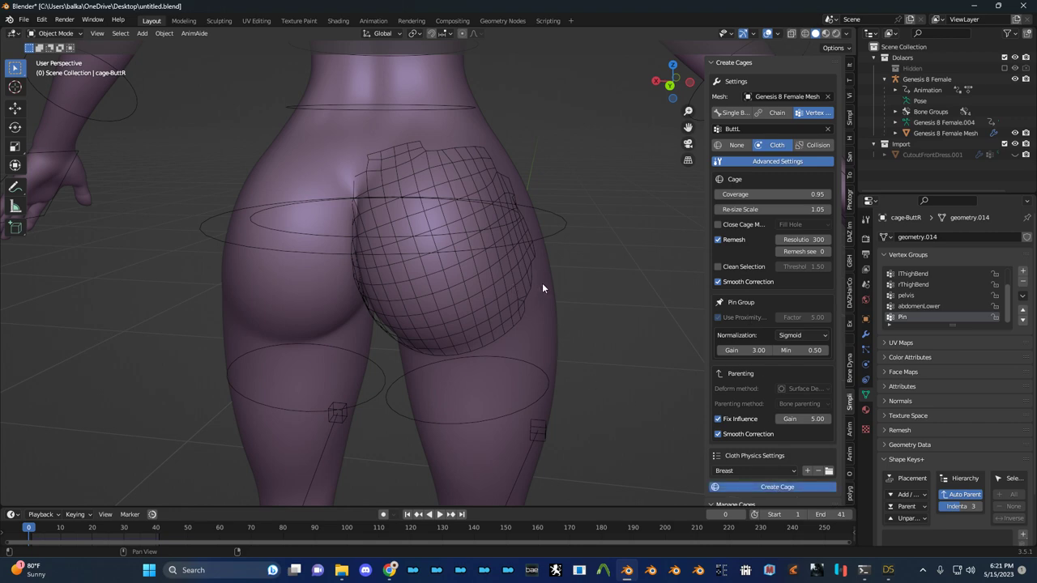
middle_drag(551, 282, 534, 263)
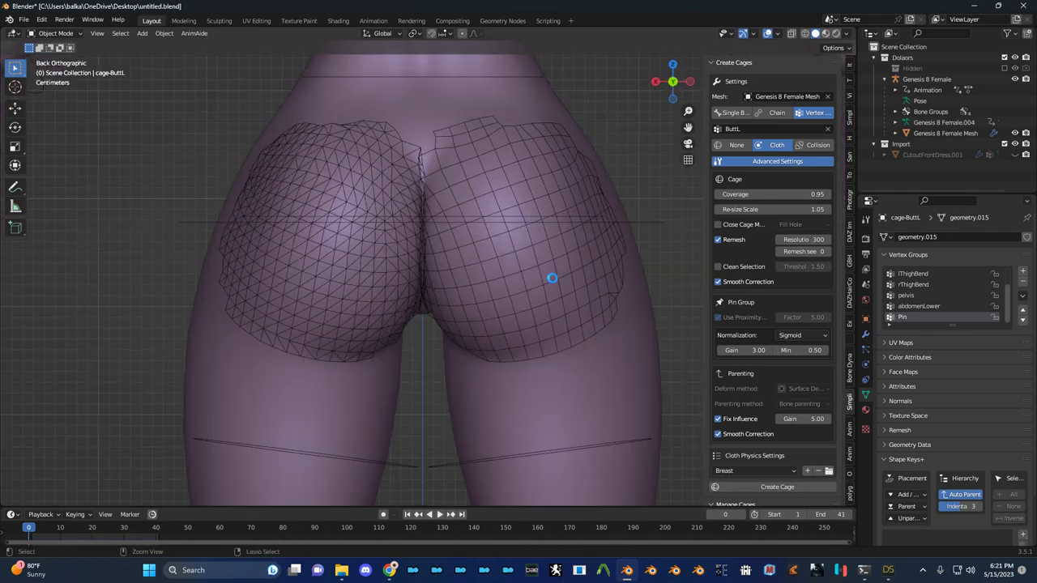
Save the file, play the animation to test both butt cages, and return to frame 1
key(ctrl+s)
middle_drag(551, 278, 538, 303)
key(space)
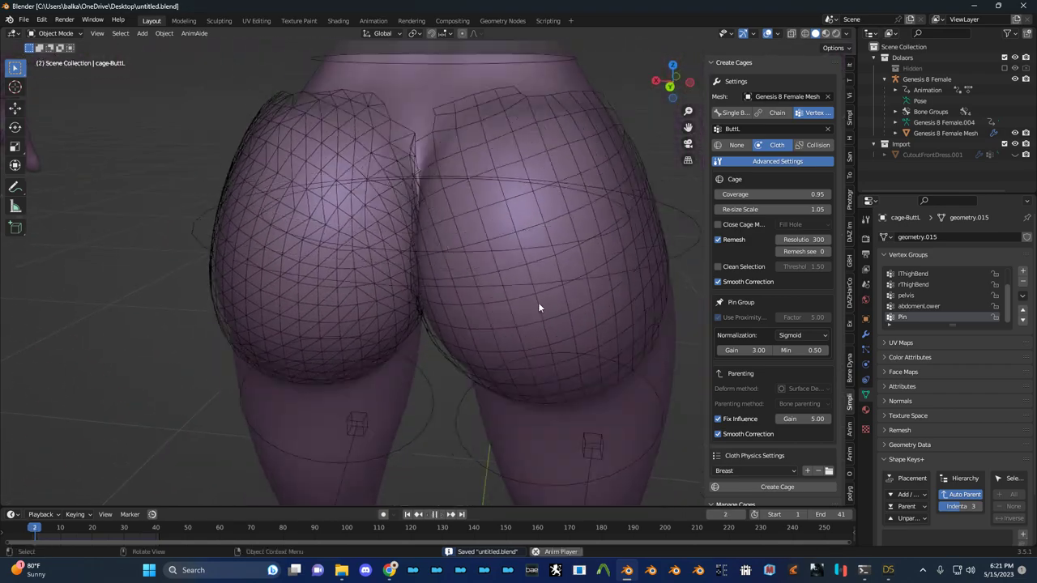
key(Escape)
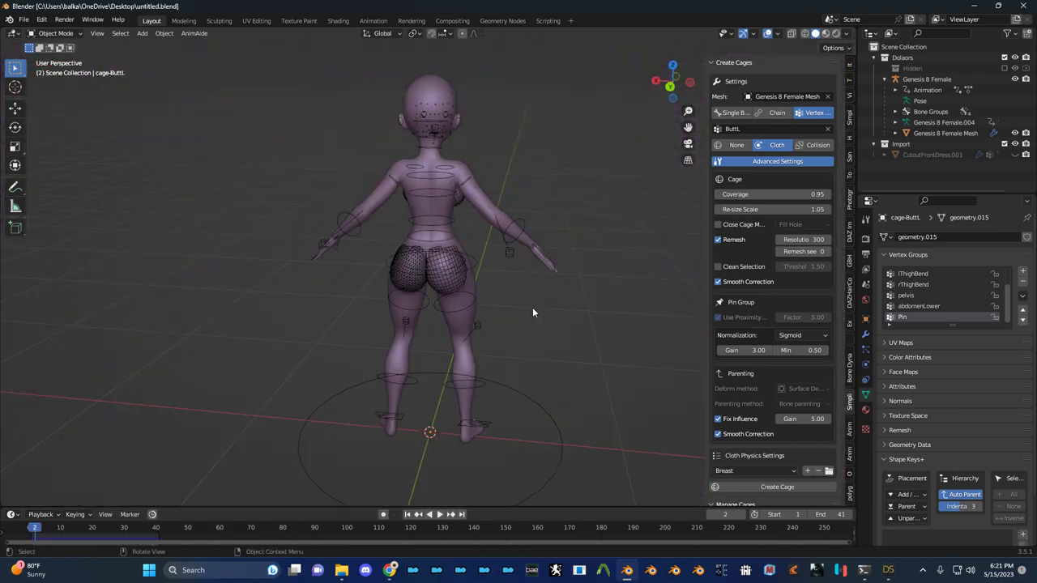
scroll(525, 294, up, 5)
key(space)
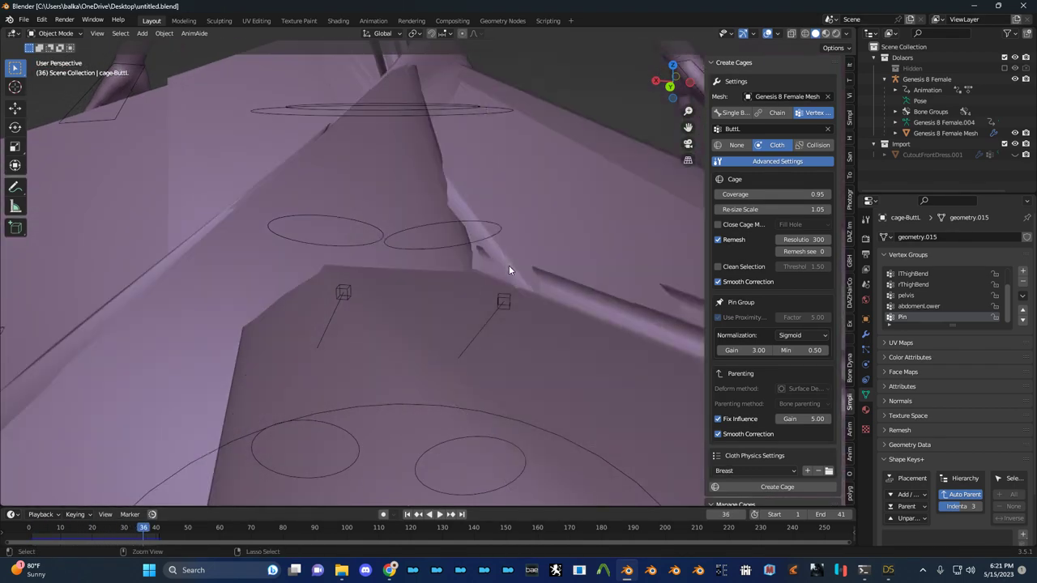
key(shift+Left)
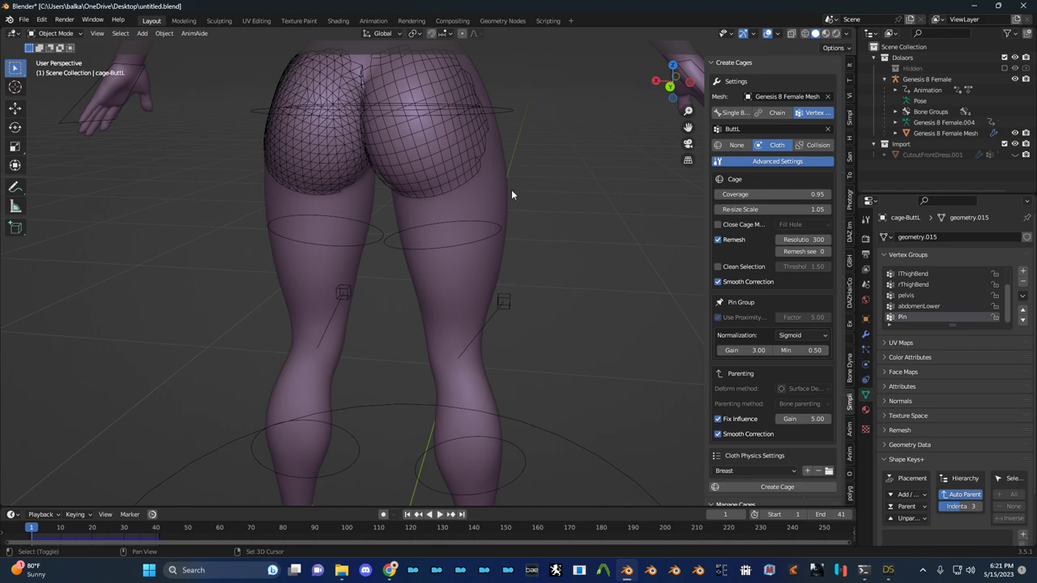
Delete the ButtR and ButtL cages from the Genesis 8 Female Mesh
middle_drag(511, 195, 493, 252)
scroll(466, 248, up, 5)
scroll(476, 243, down, 3)
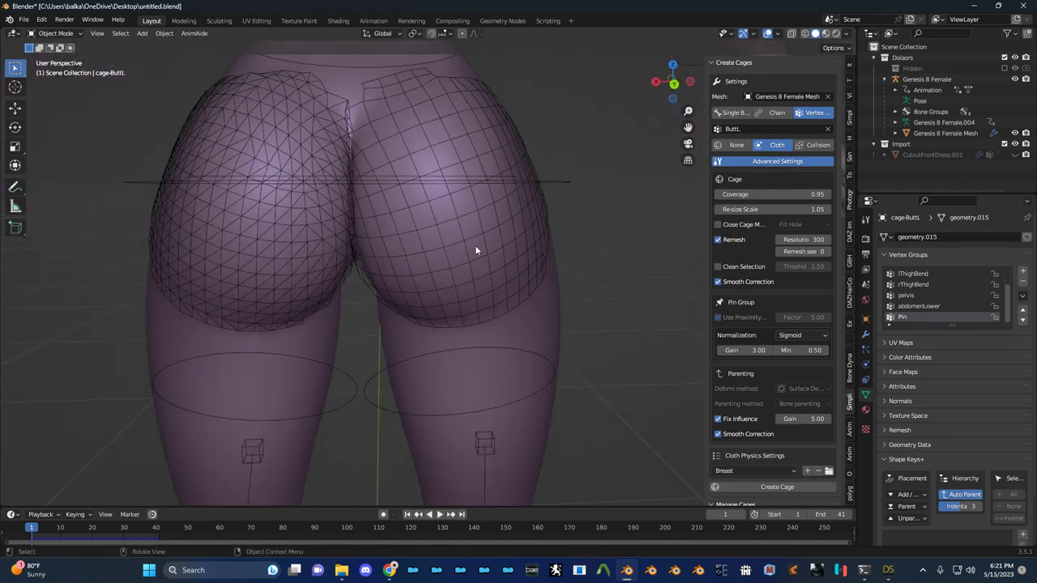
click(473, 247)
scroll(760, 373, down, 5)
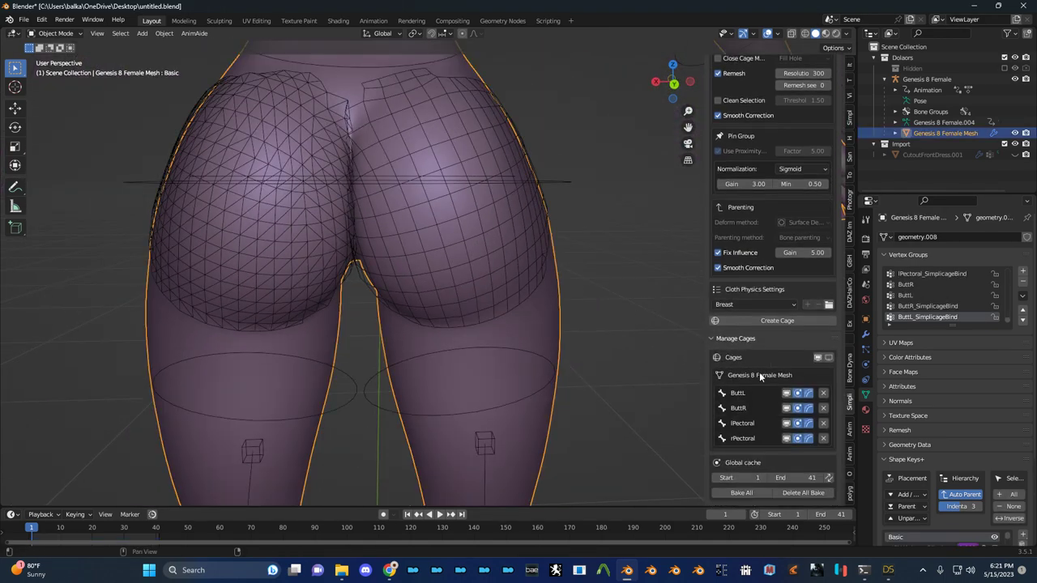
click(823, 407)
click(823, 407)
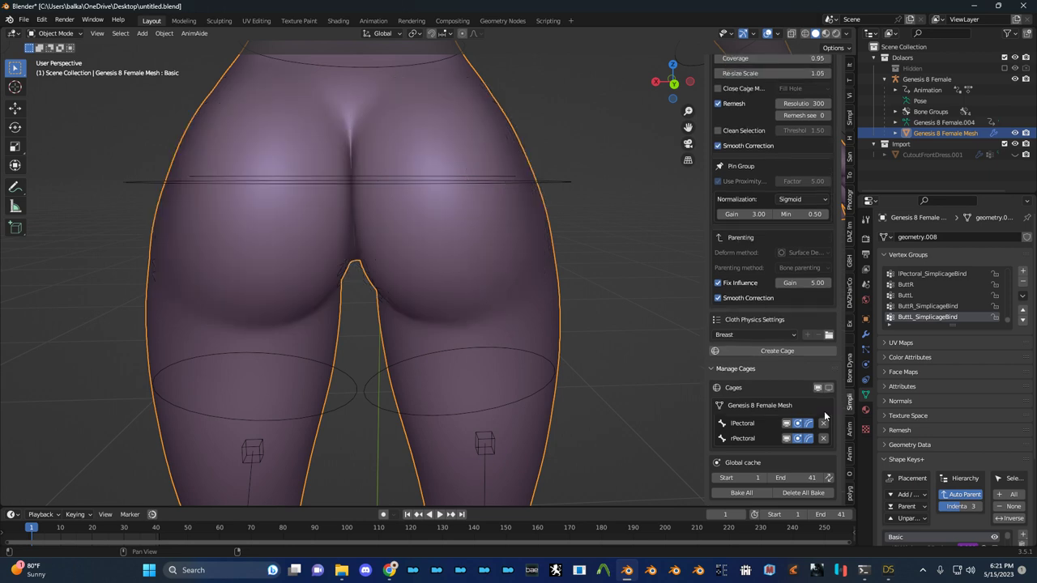
Create the ButtL cloth cage with Close Cage Mesh turned on and the filling method set to Convex Hull
scroll(753, 361, up, 5)
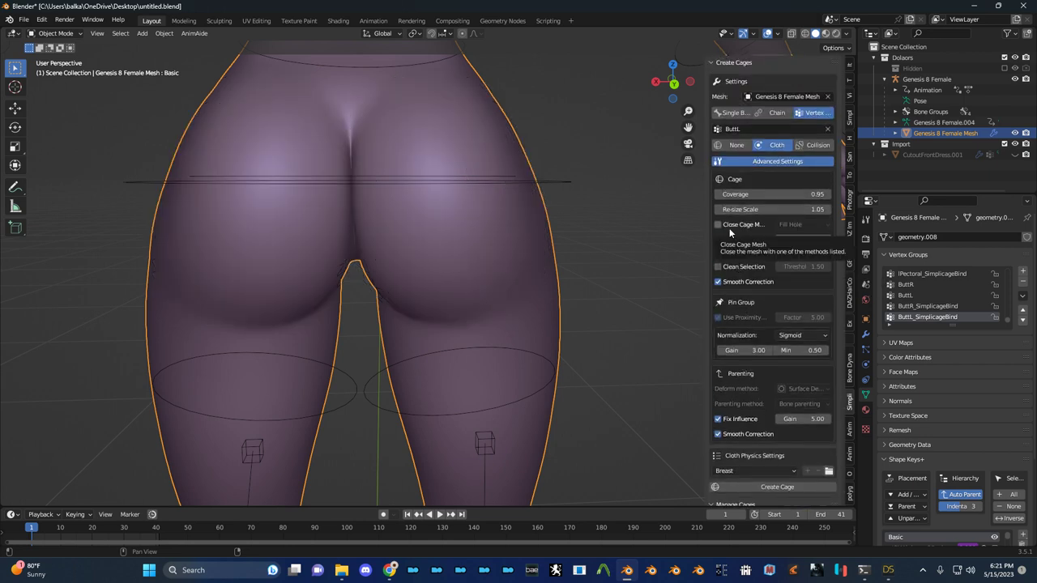
click(718, 225)
click(792, 225)
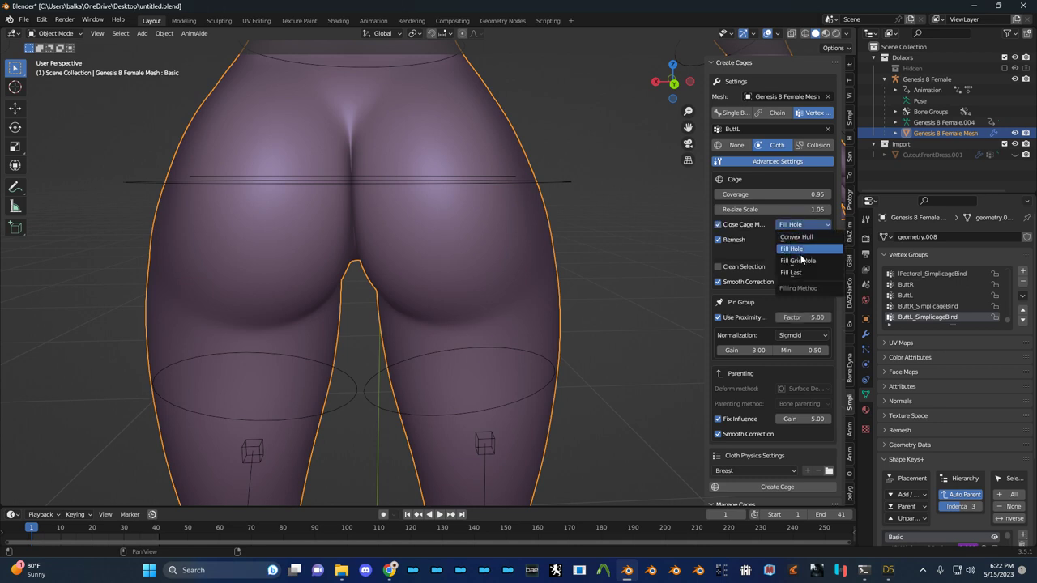
click(802, 237)
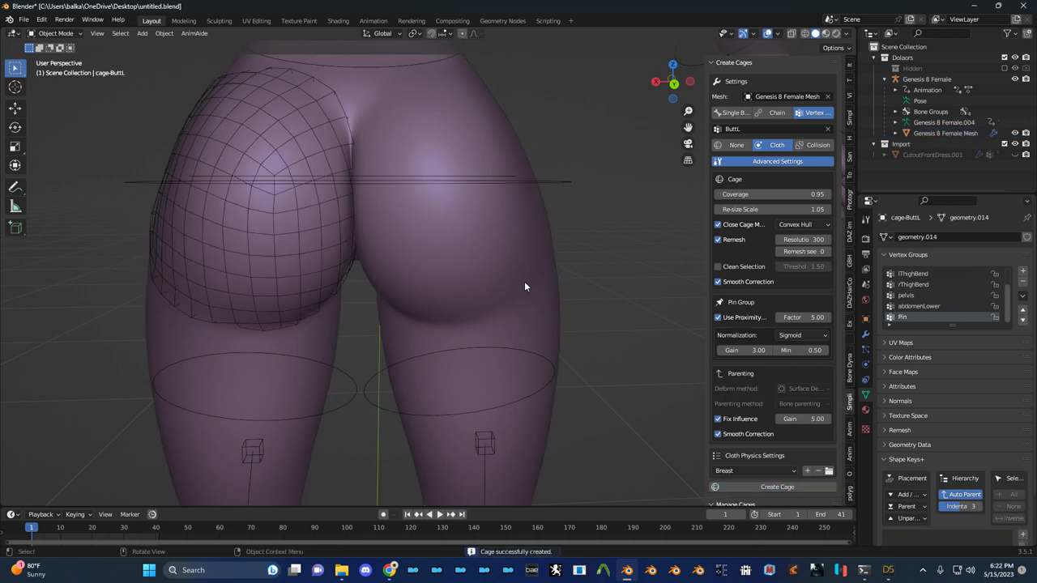
middle_drag(525, 281, 503, 290)
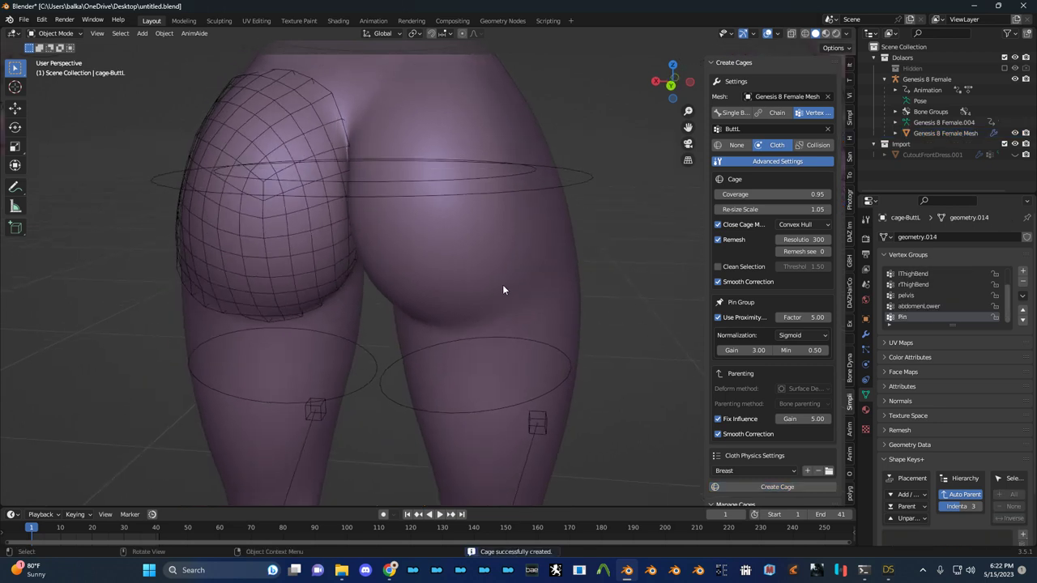
Create a matching Convex Hull cloth cage from the ButtR vertex group
click(756, 128)
text(butt)
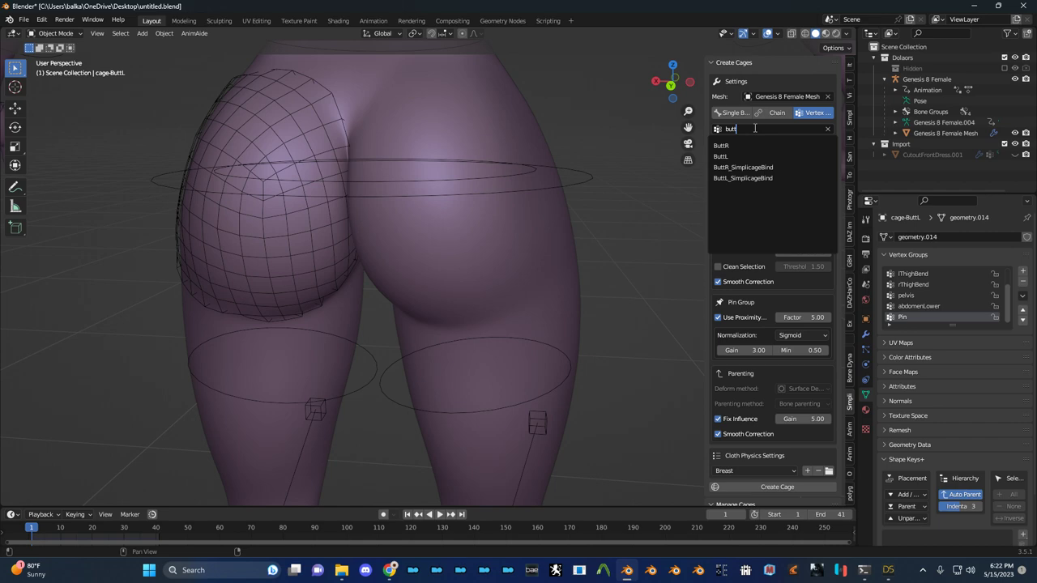
click(758, 145)
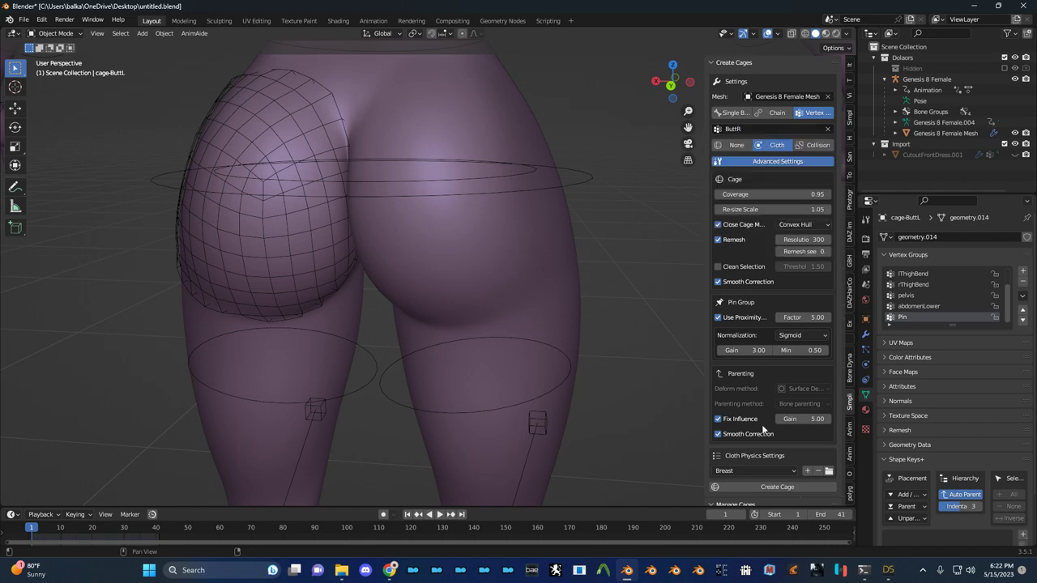
click(784, 486)
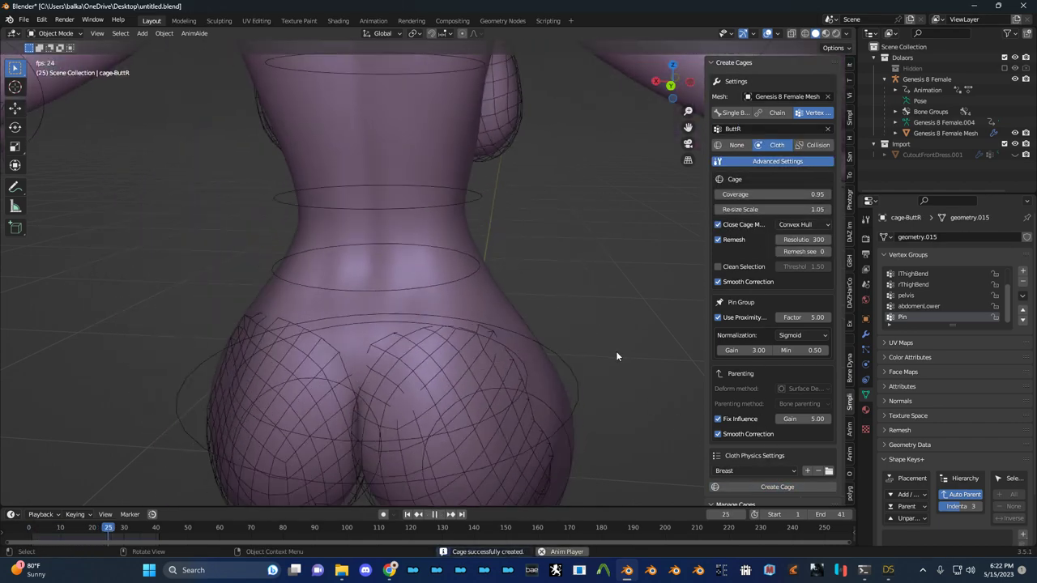
Stop the simulation playback and examine the shape of both Convex Hull butt cages from behind and the side
key(space)
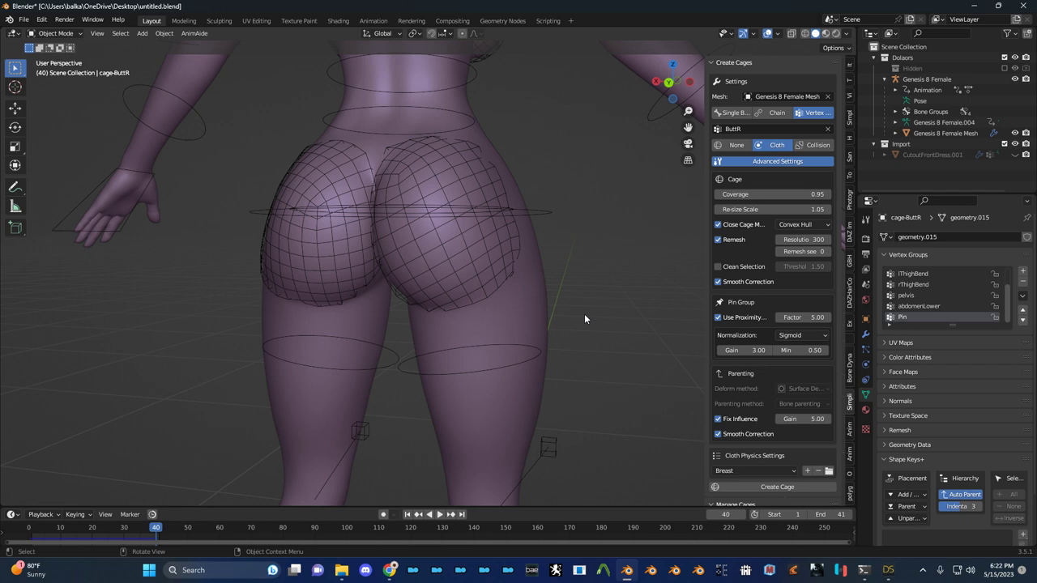
key(ctrl+KP_1)
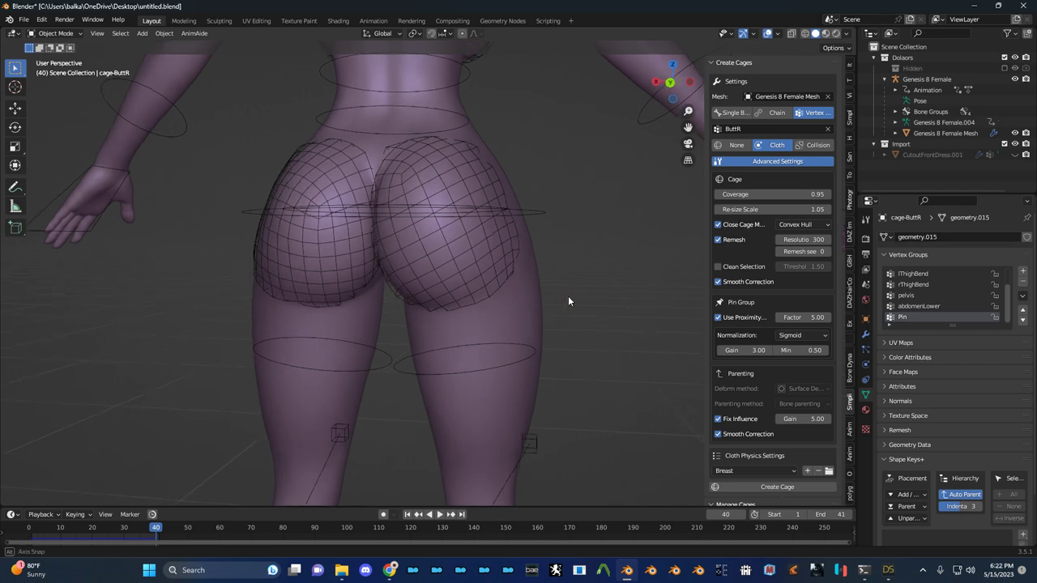
click(788, 225)
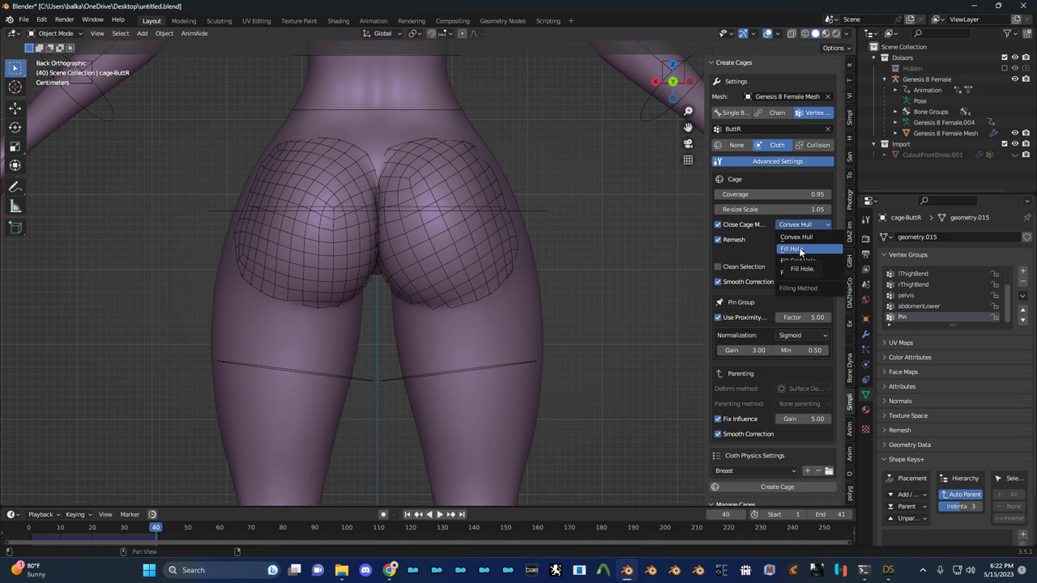
middle_drag(387, 217, 421, 221)
scroll(441, 220, up, 3)
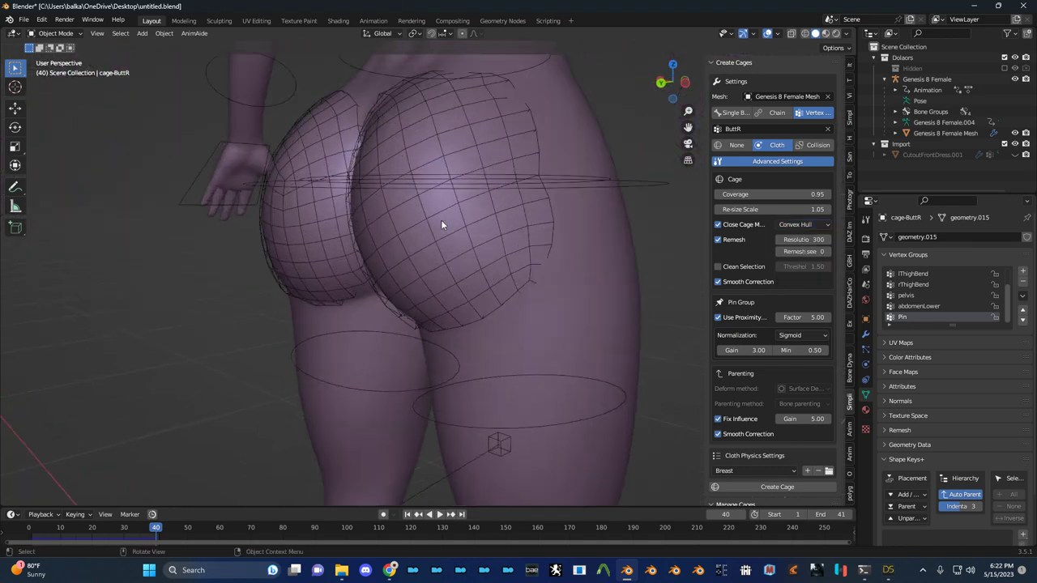
scroll(441, 220, down, 10)
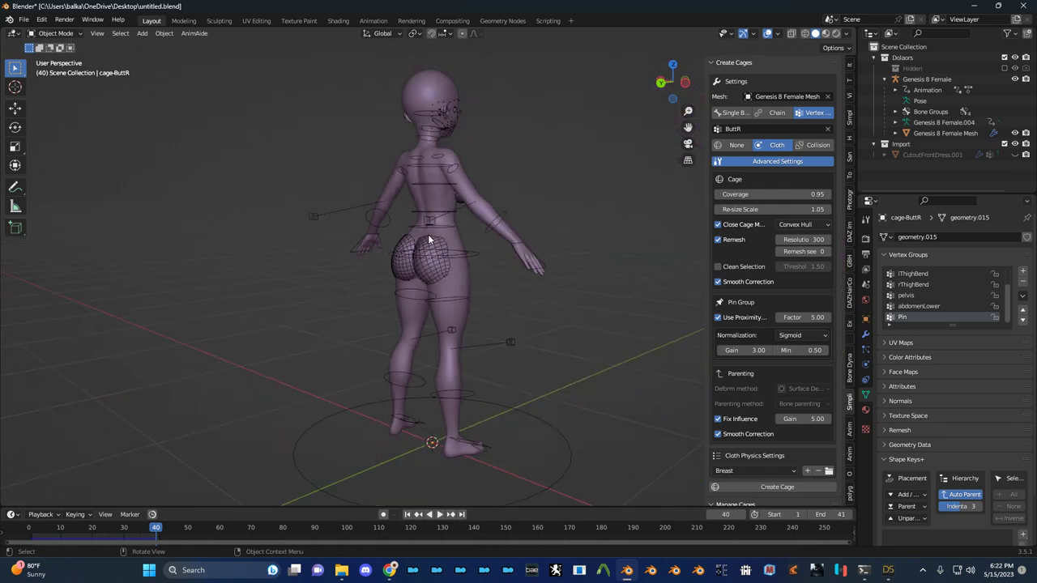
middle_drag(426, 236, 303, 249)
scroll(402, 238, up, 7)
mouse_move(403, 237)
middle_down()
mouse_move(240, 239)
mouse_move(444, 238)
mouse_move(389, 232)
middle_up()
scroll(387, 232, up, 3)
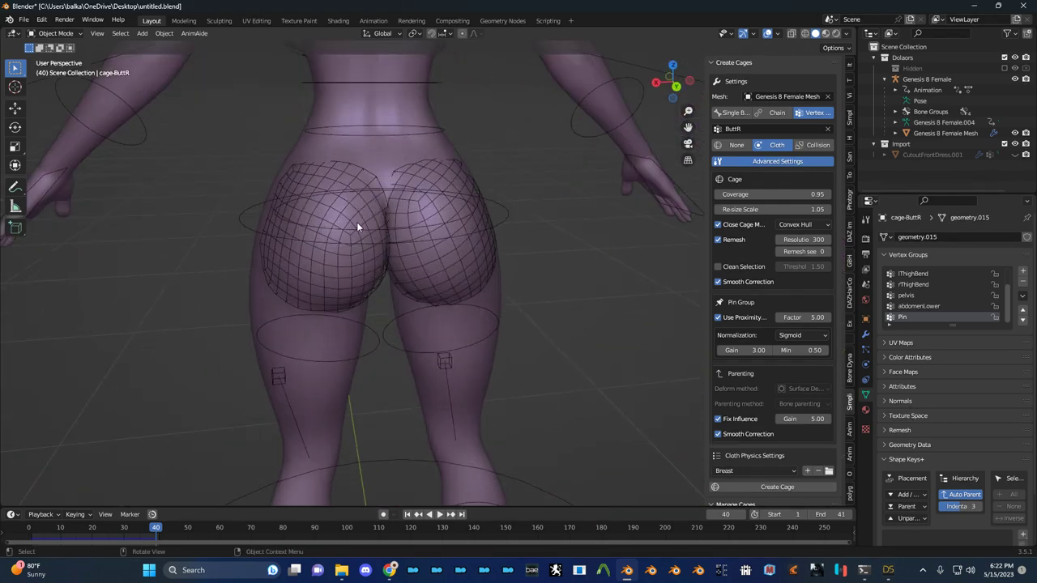
Unhide the CutoutFrontDress.001 dress, select it and show its modifier stack
click(412, 224)
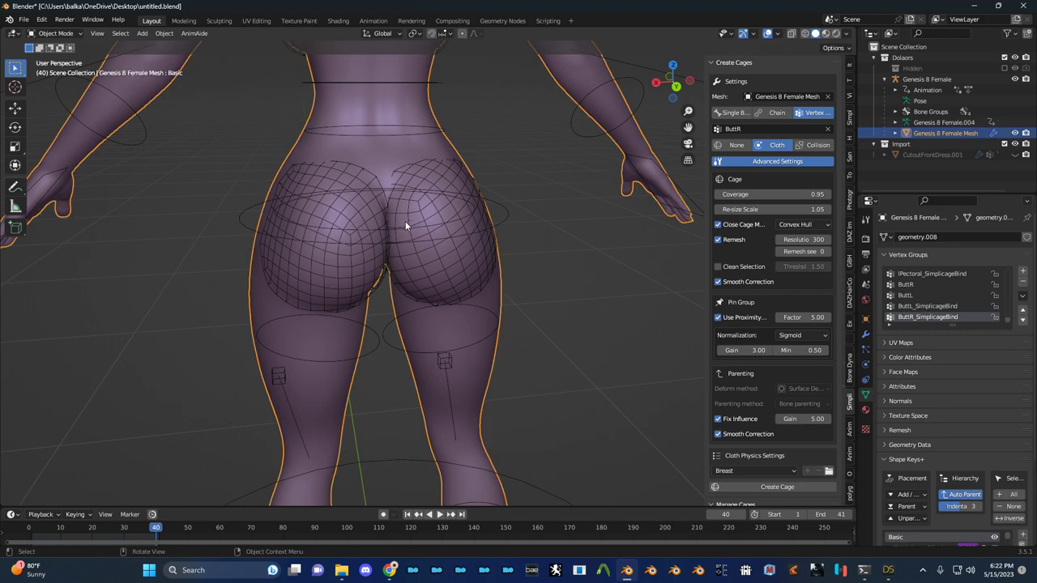
mouse_move(405, 221)
middle_down()
mouse_move(447, 217)
mouse_move(419, 211)
middle_up()
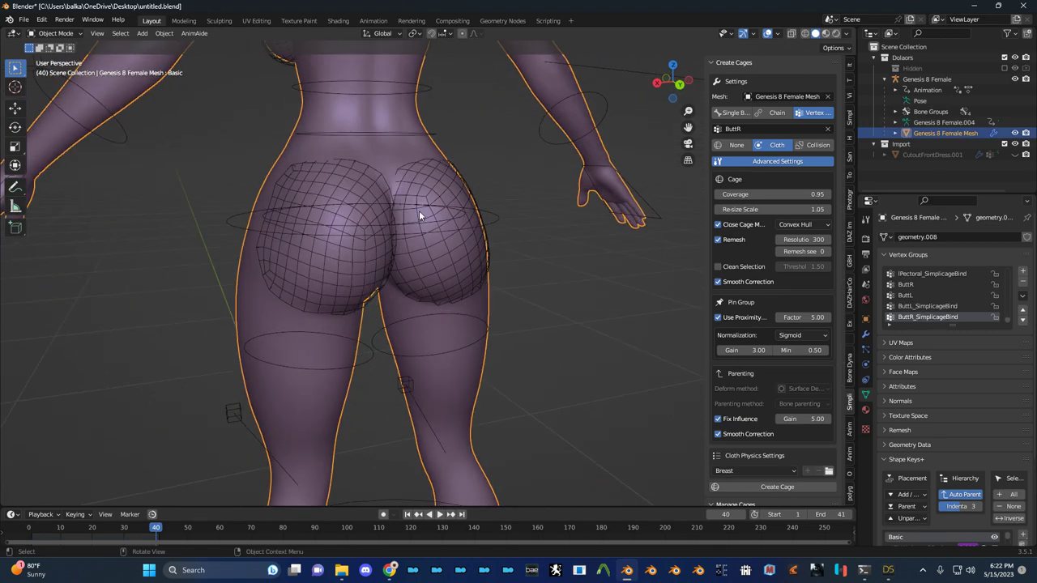
scroll(419, 217, down, 2)
key(alt+h)
click(585, 250)
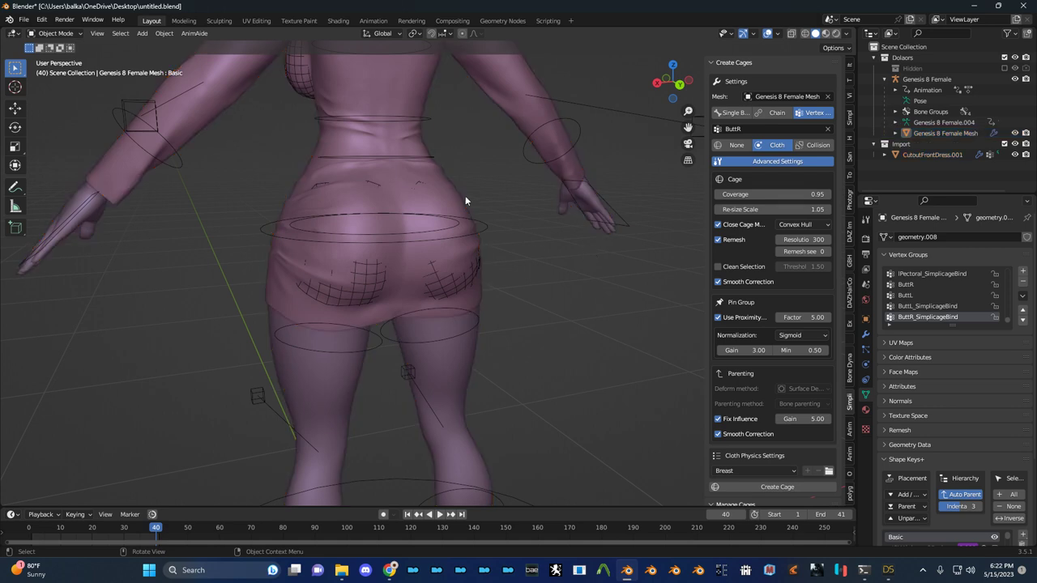
click(429, 181)
click(866, 333)
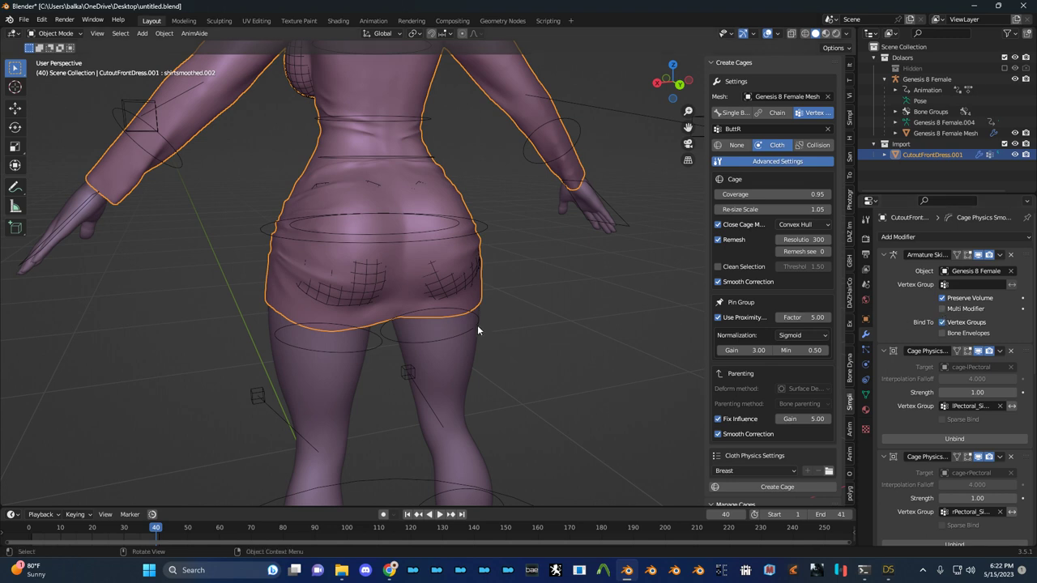
Remove all existing modifiers from the CutoutFrontDress.001 dress, including Subsurf
click(472, 362)
click(439, 259)
click(1011, 256)
click(1011, 257)
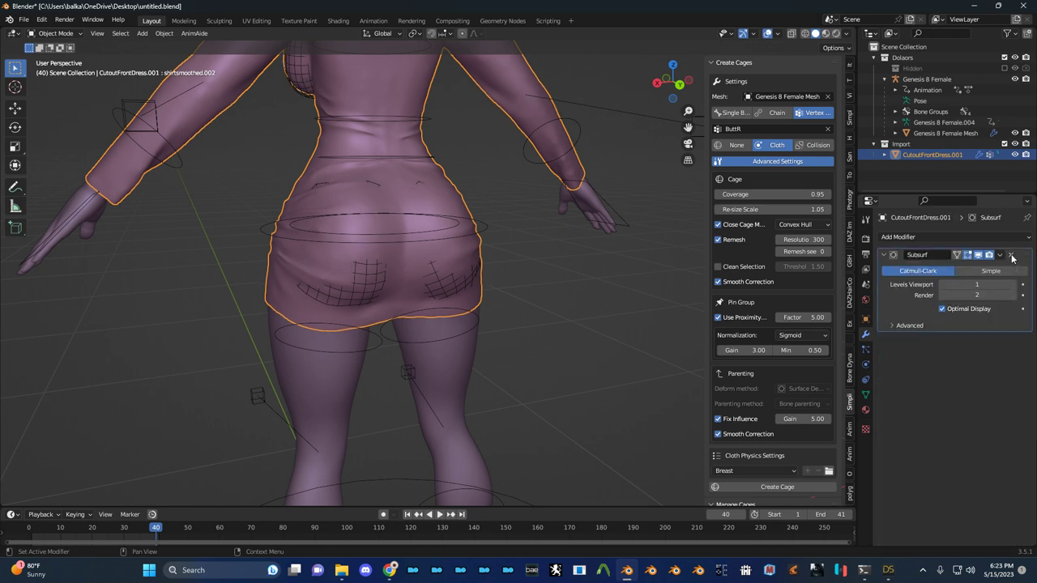
click(1012, 256)
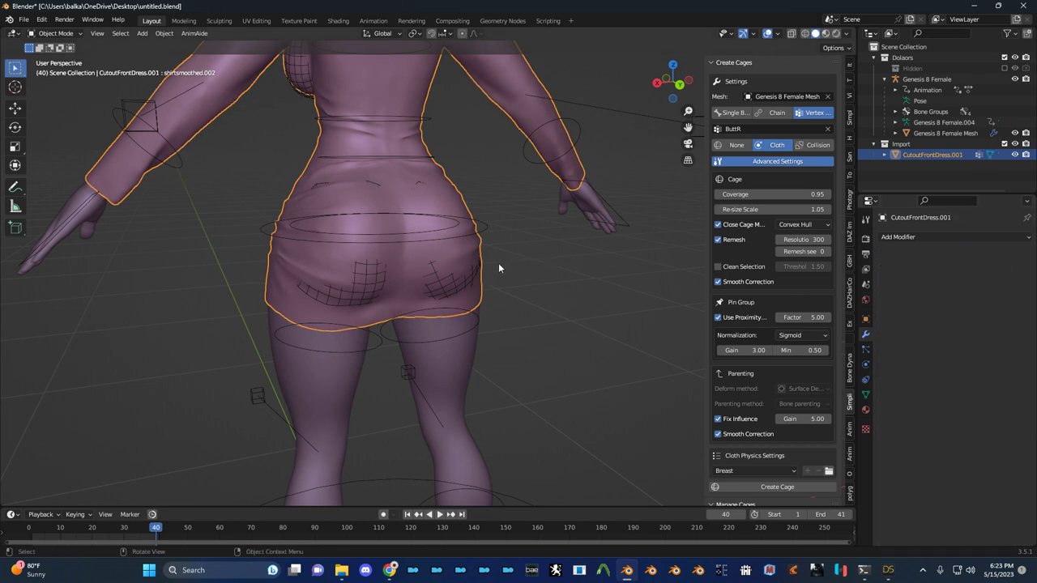
Copy the modifiers of the Genesis 8 Female Mesh onto the CutoutFrontDress.001 dress
click(460, 358)
key(ctrl+l)
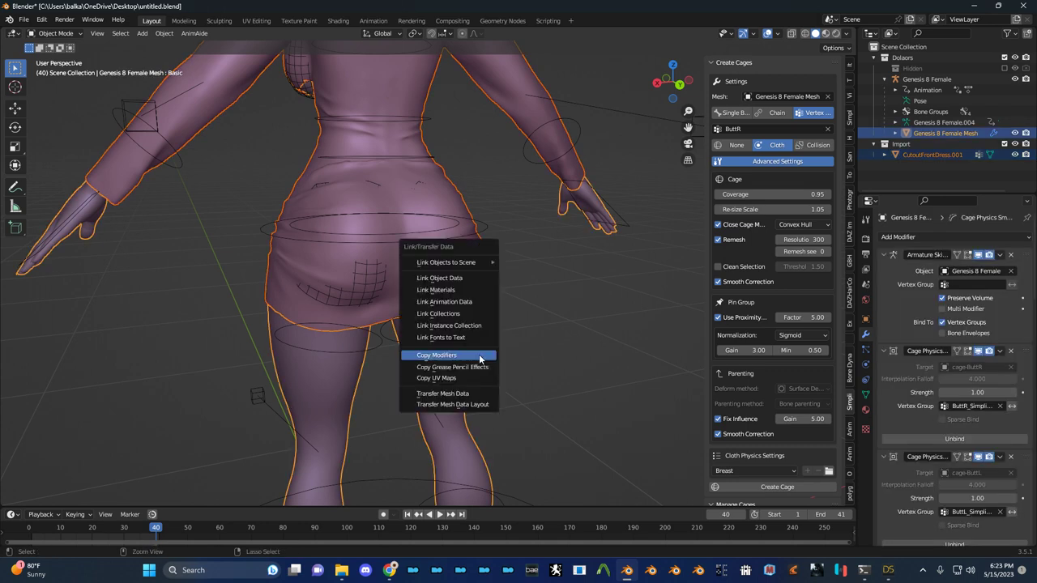
click(482, 356)
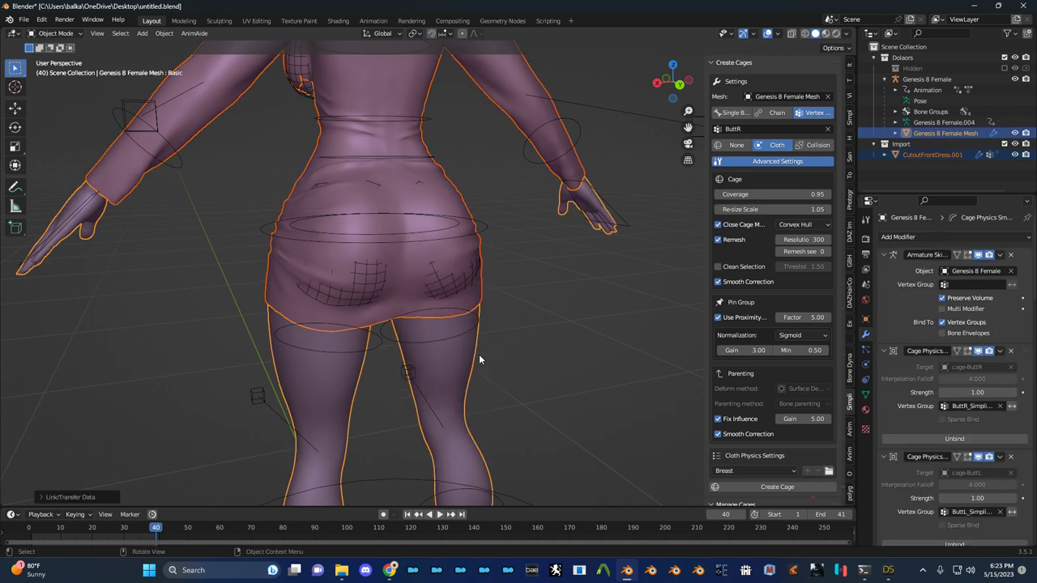
click(545, 347)
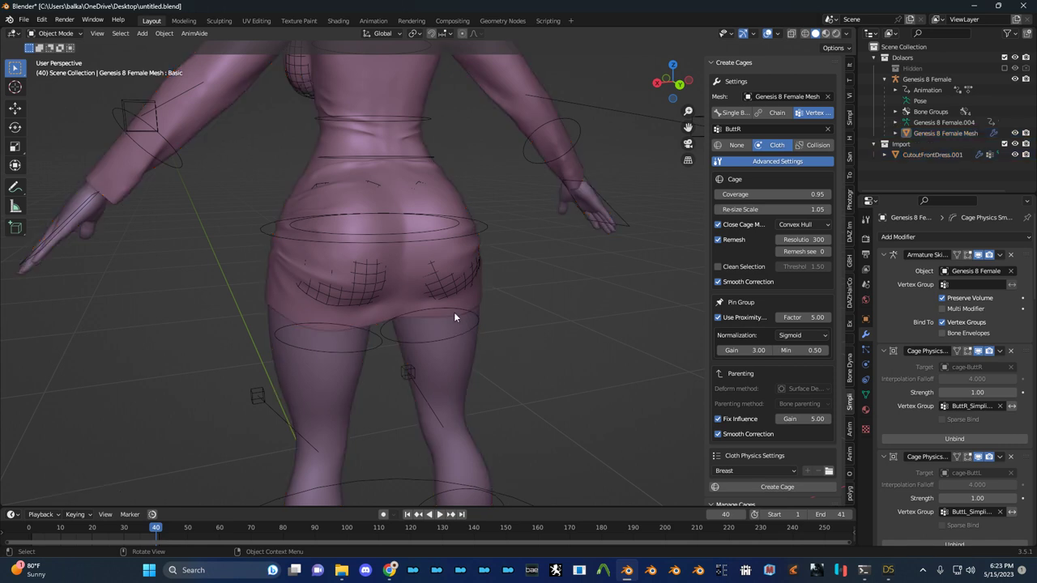
click(454, 312)
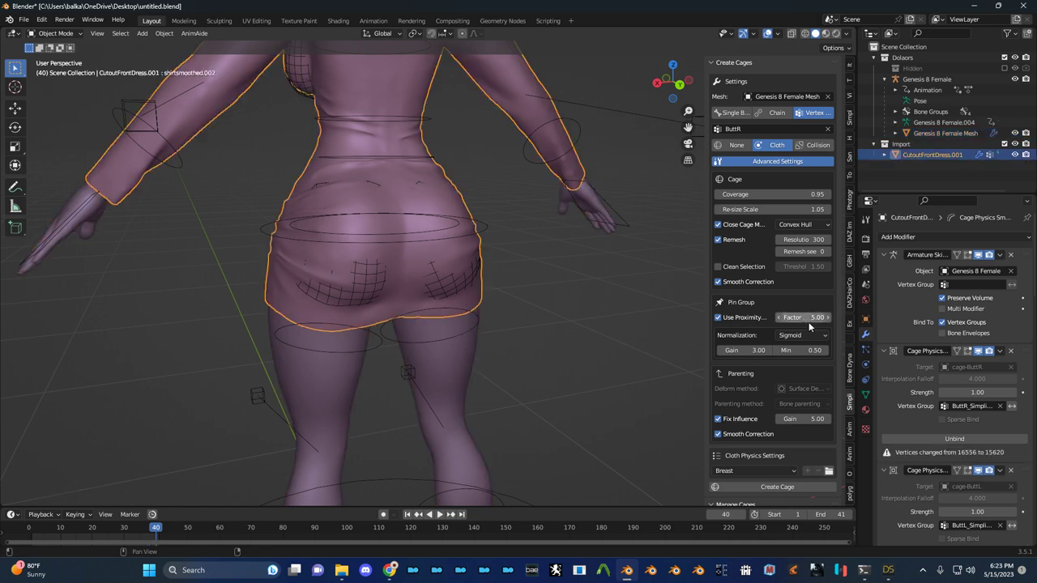
shift+click(445, 366)
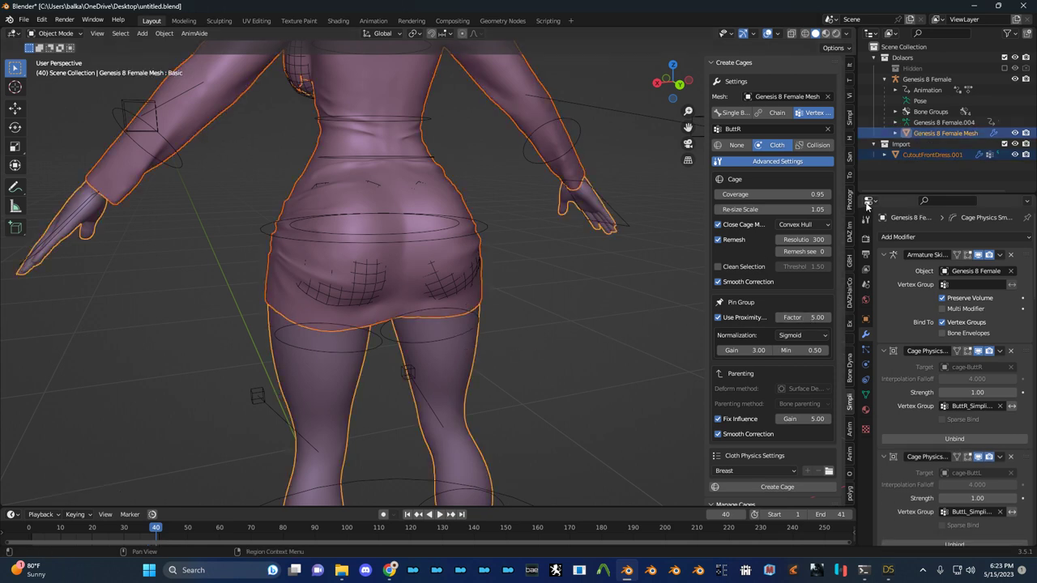
scroll(854, 199, up, 13)
scroll(852, 204, down, 3)
scroll(787, 227, down, 6)
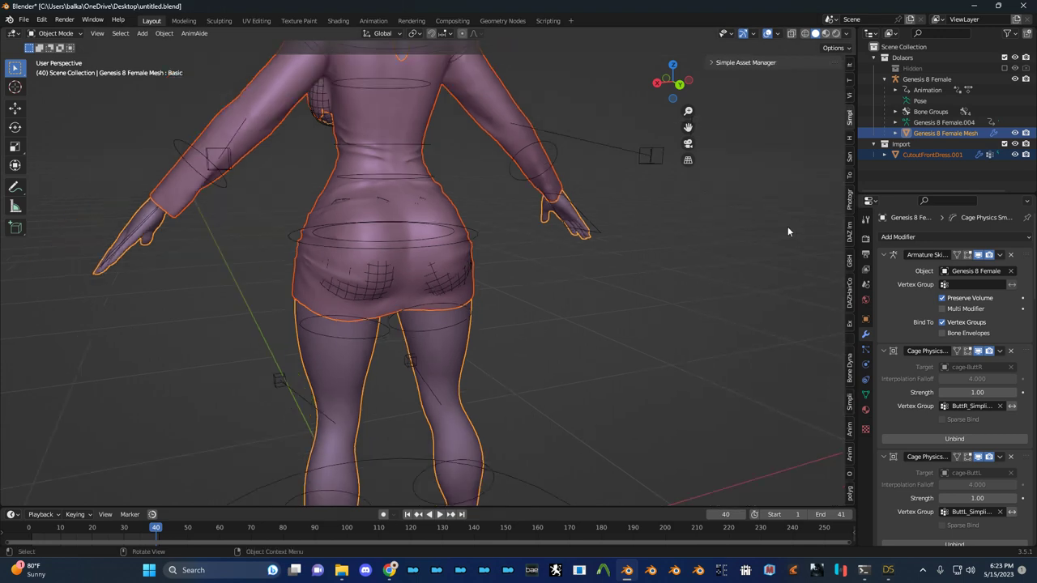
scroll(849, 231, down, 10)
scroll(850, 232, down, 3)
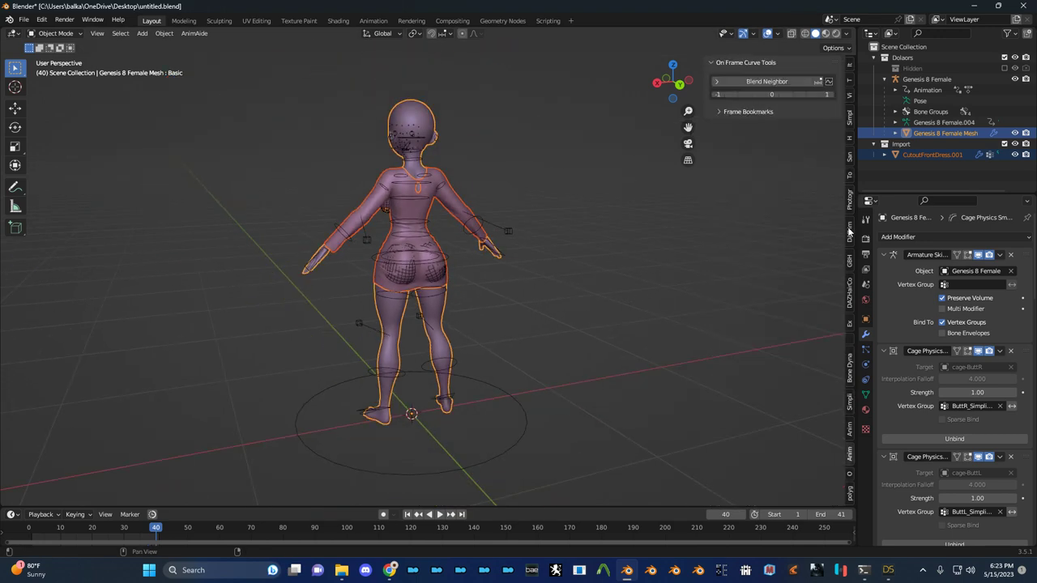
scroll(849, 234, up, 3)
scroll(849, 233, down, 1)
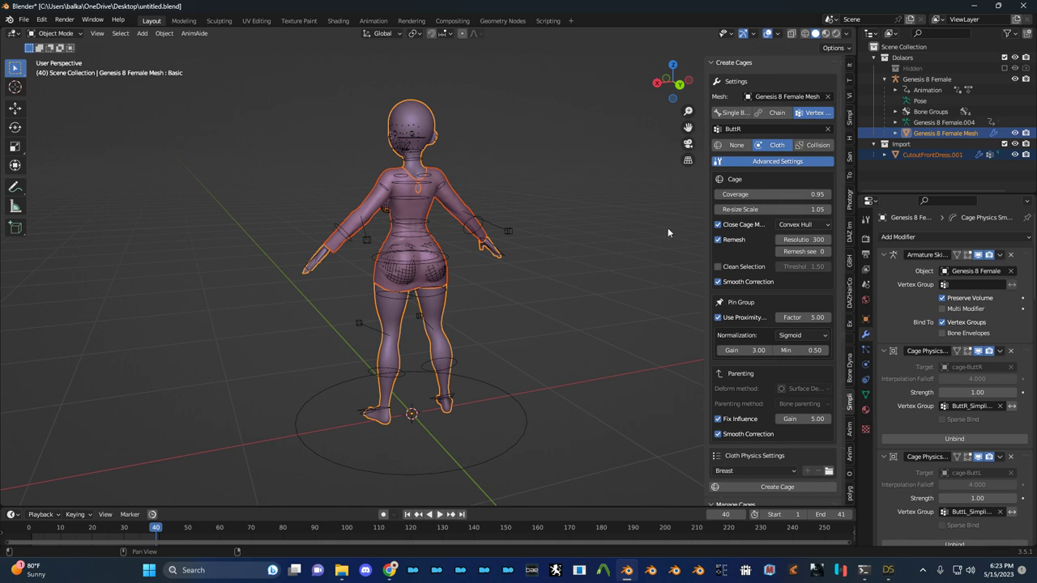
scroll(549, 223, up, 2)
key(F3)
text(t)
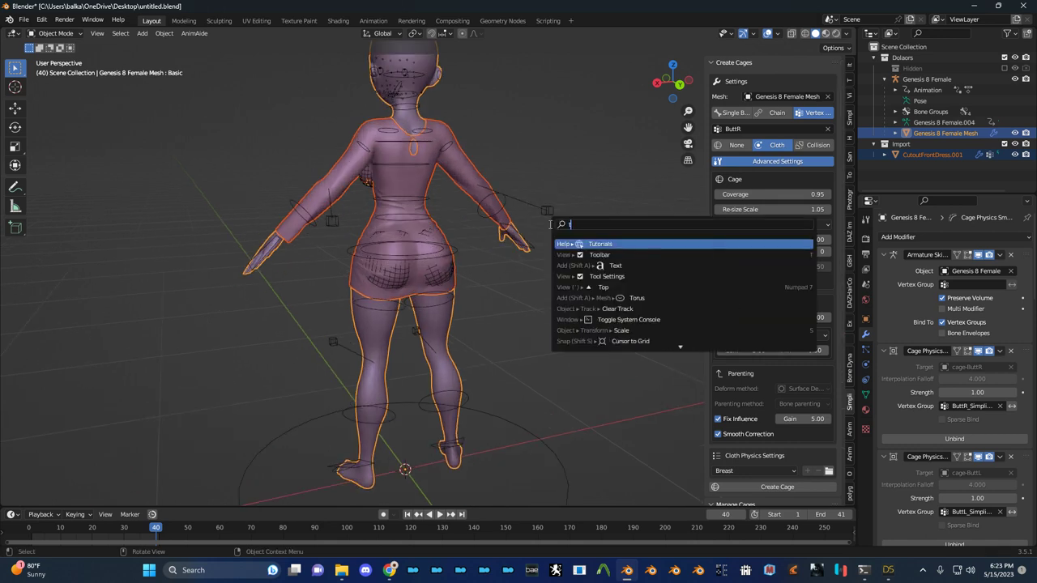
text(ransfer verte)
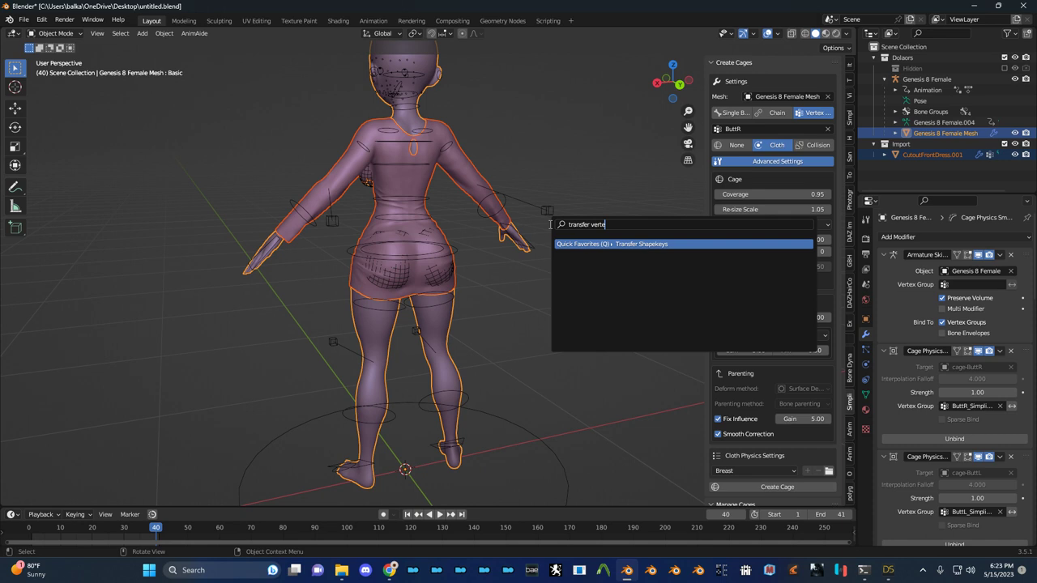
key(Escape)
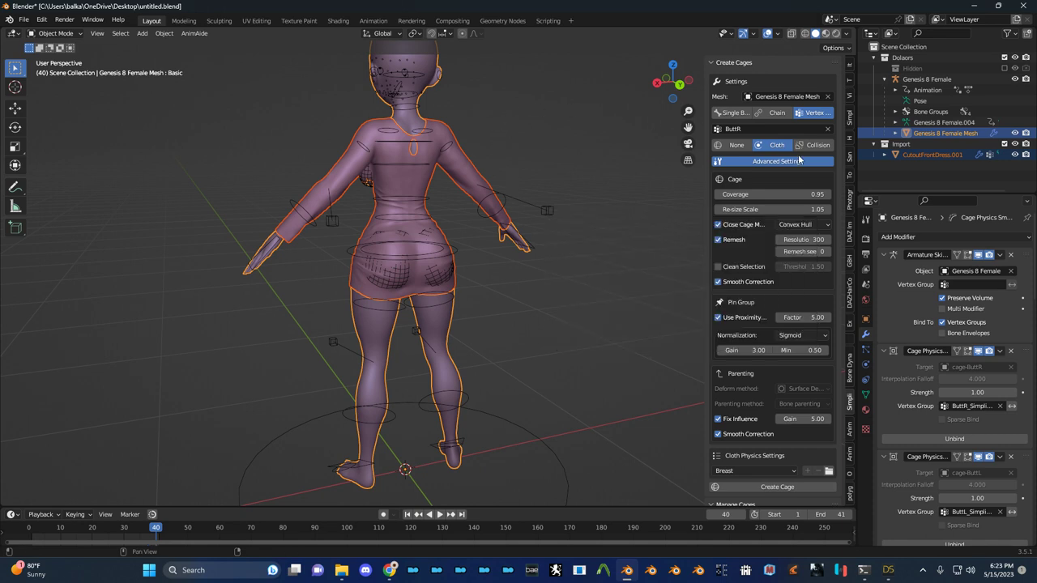
Transfer the vertex groups from the Genesis 8 Female Mesh to the CutoutFrontDress.001 dress with the DAZ importer's mesh tools
click(849, 137)
scroll(852, 137, down, 4)
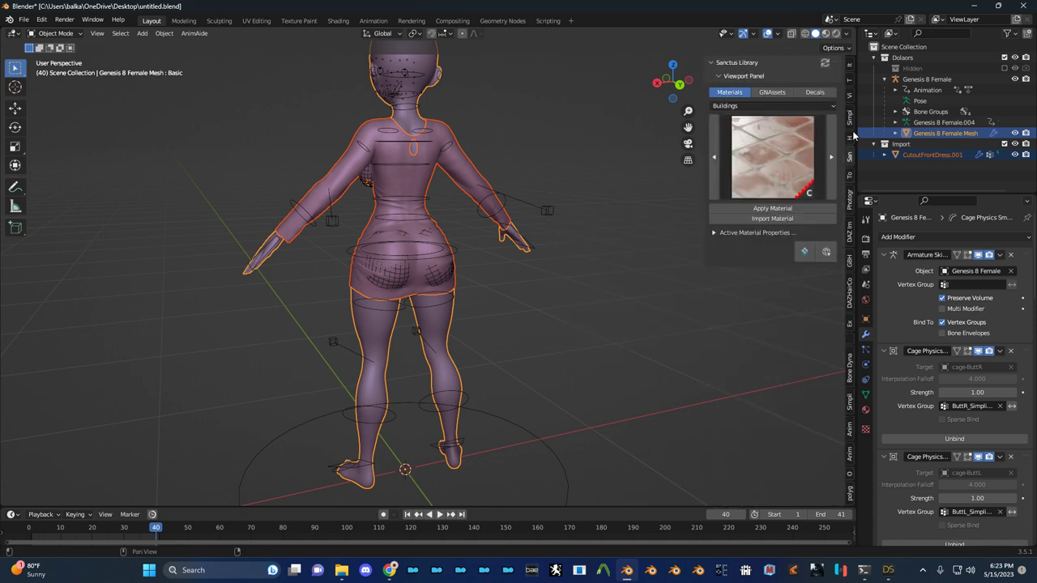
scroll(748, 340, down, 8)
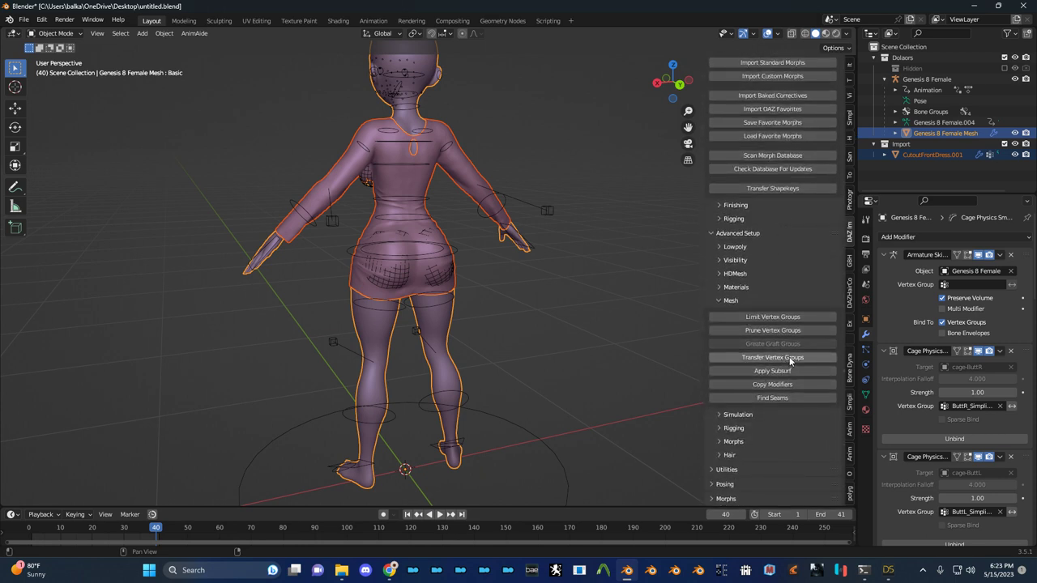
click(515, 259)
shift+click(468, 166)
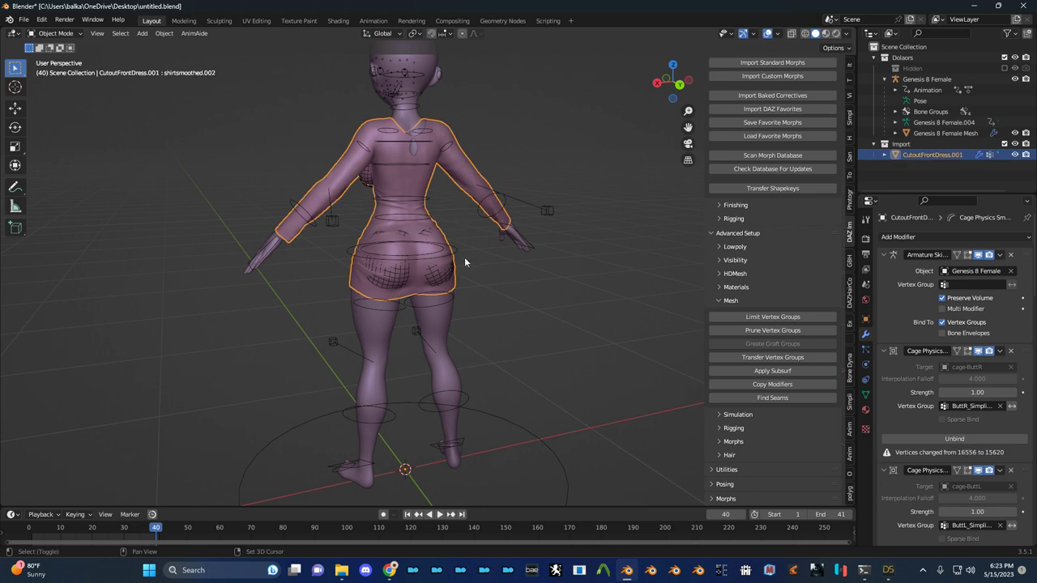
shift+click(445, 333)
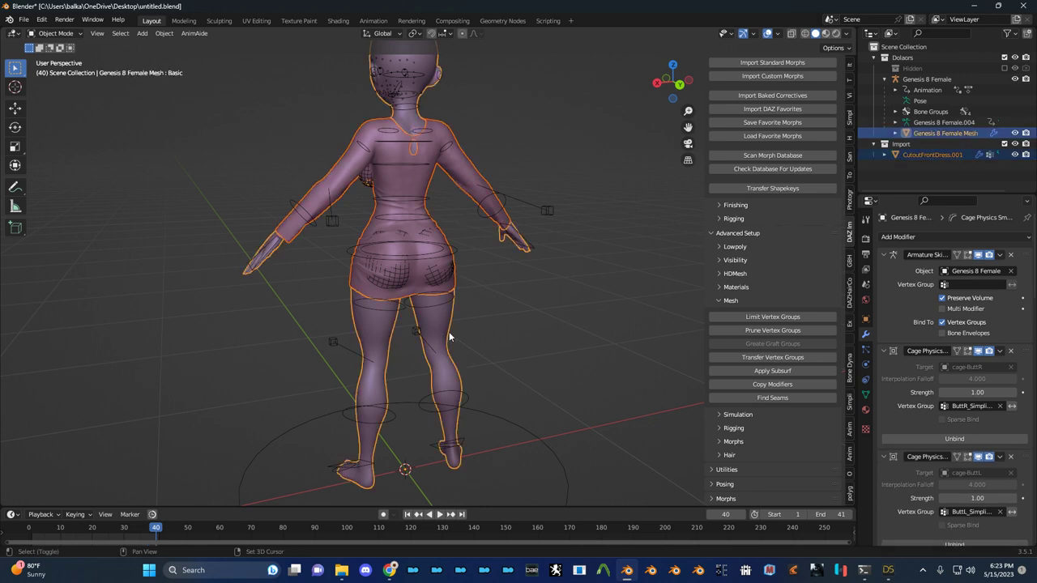
click(762, 360)
click(732, 394)
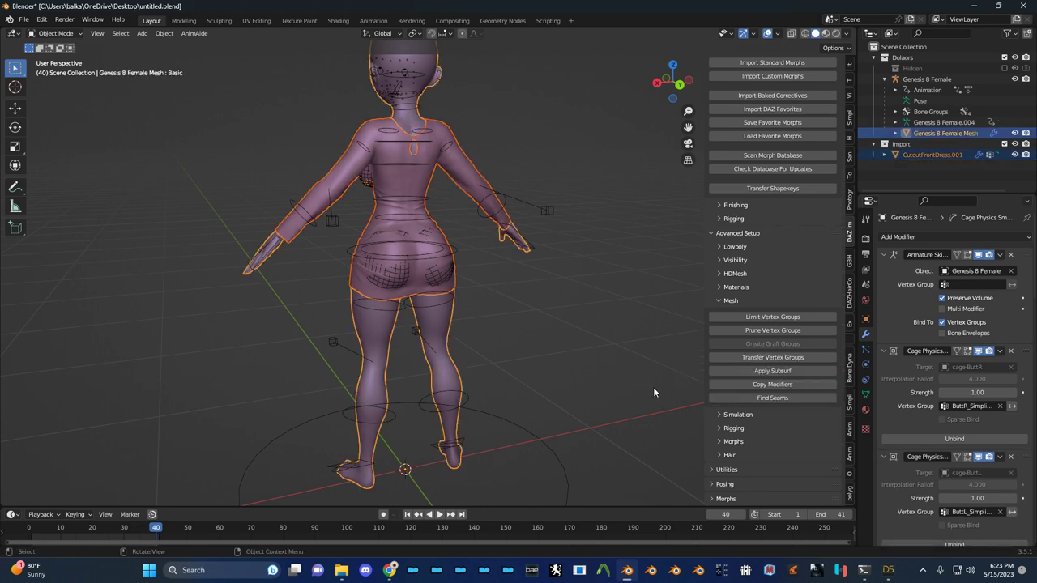
Hide the viewport overlays and examine the dress around the hips from behind and the side
middle_drag(512, 352, 522, 345)
click(523, 347)
key(alt+shift+z)
scroll(461, 327, up, 3)
middle_drag(458, 326, 429, 310)
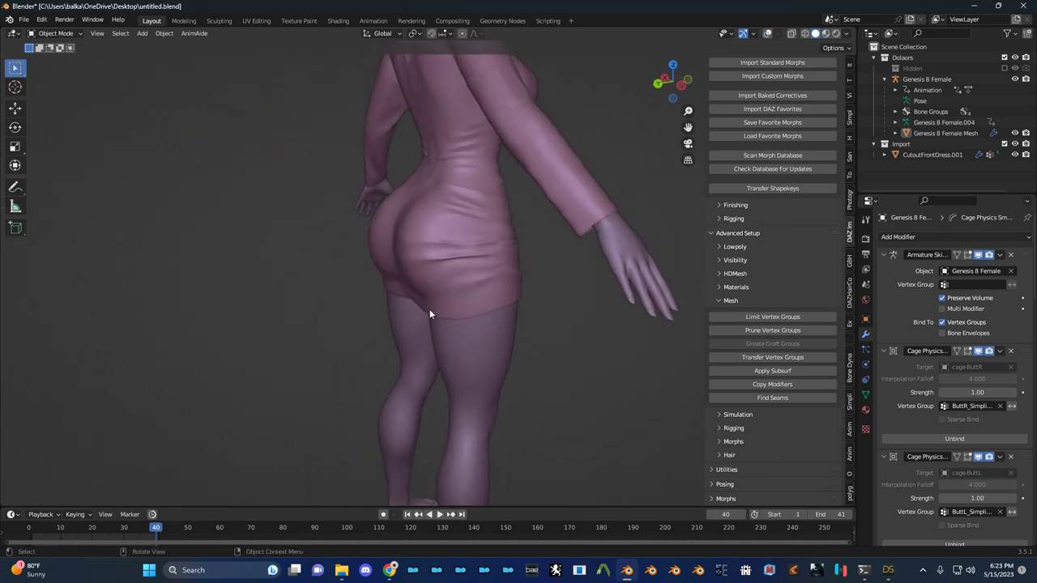
Bake all Simplicage cage physics over frames 1 to 41 and play back the animation to check the dress
click(849, 381)
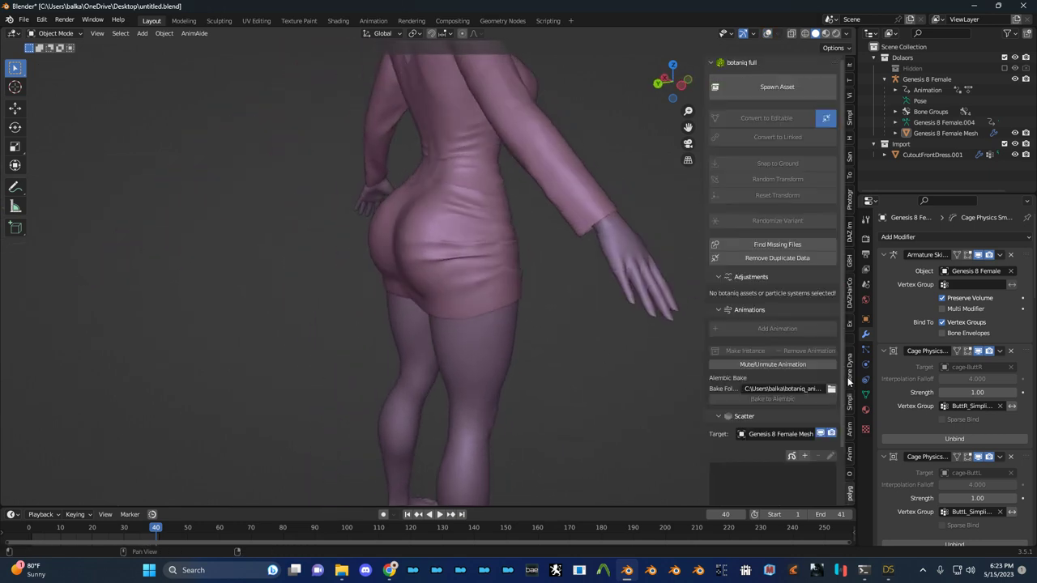
click(849, 381)
scroll(848, 384, down, 1)
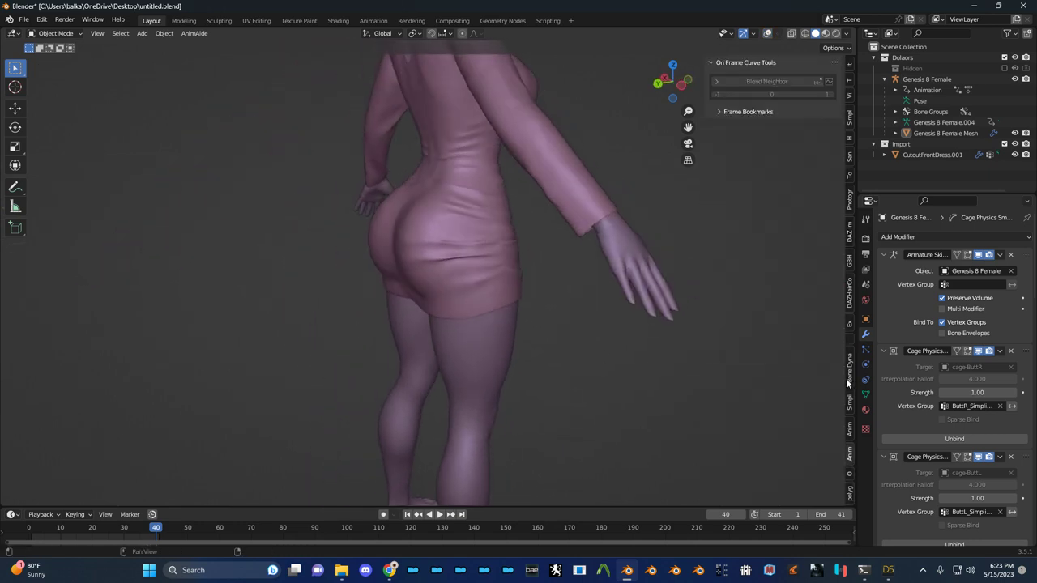
scroll(848, 381, up, 1)
scroll(848, 381, down, 1)
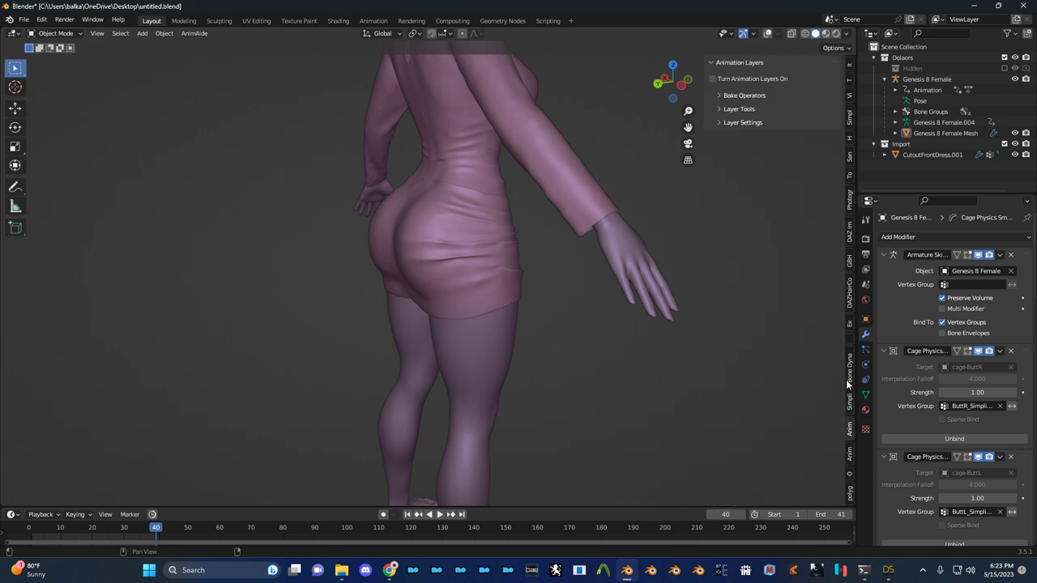
scroll(847, 384, up, 1)
scroll(847, 386, down, 1)
scroll(843, 382, up, 1)
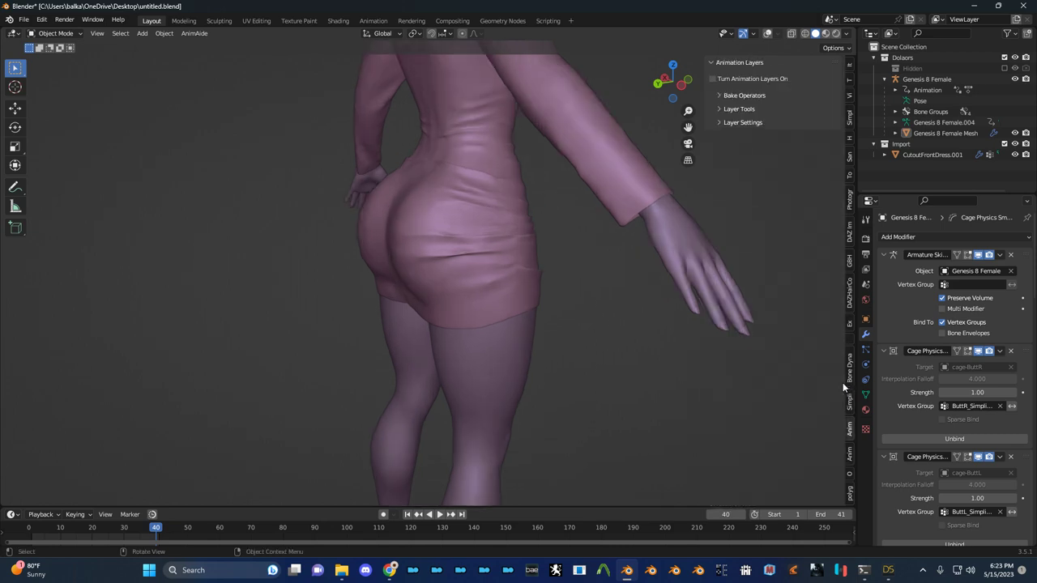
scroll(848, 381, up, 1)
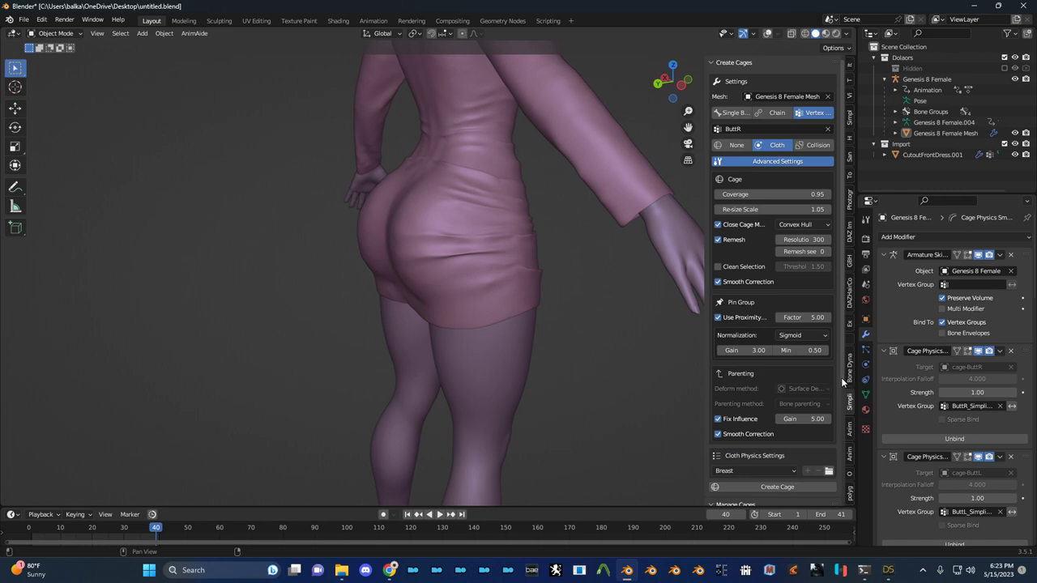
middle_drag(514, 368, 551, 387)
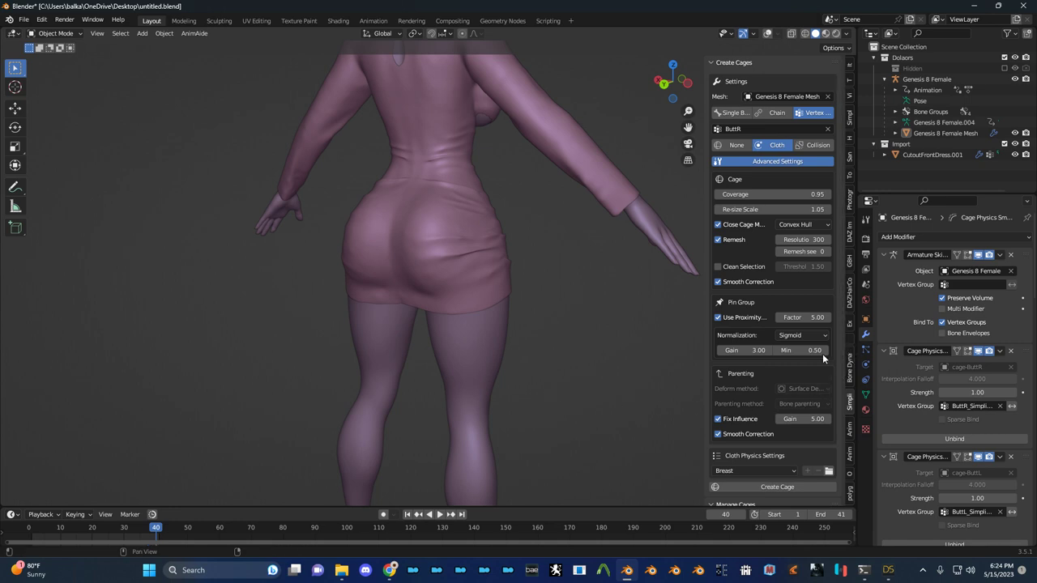
scroll(823, 353, down, 5)
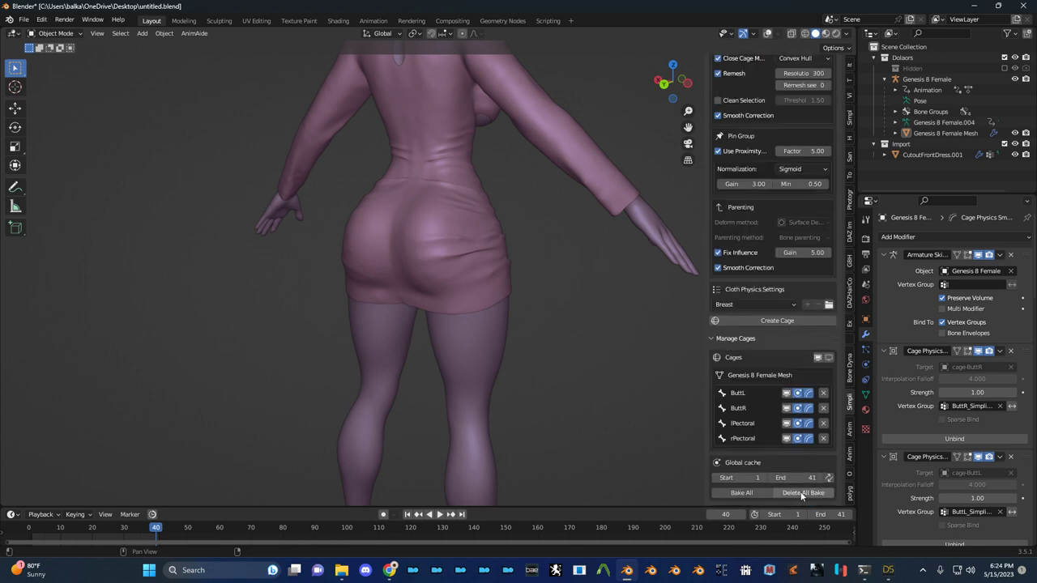
click(742, 493)
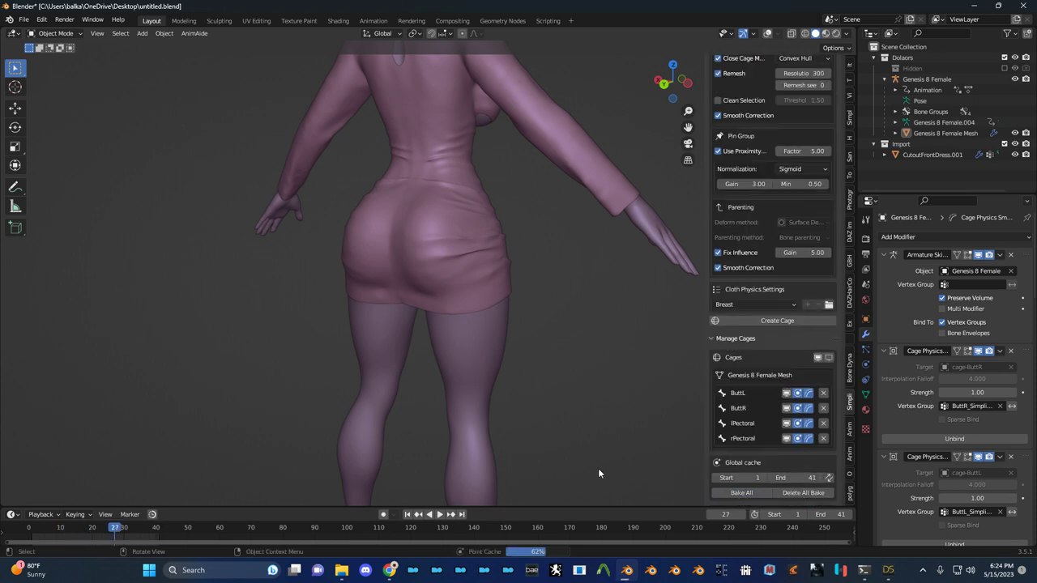
key(space)
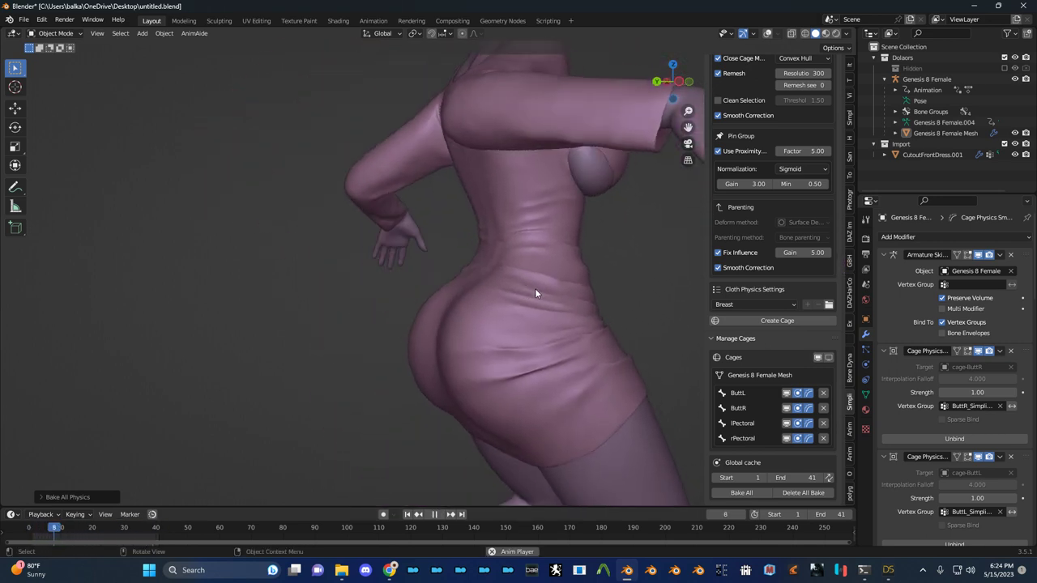
key(space)
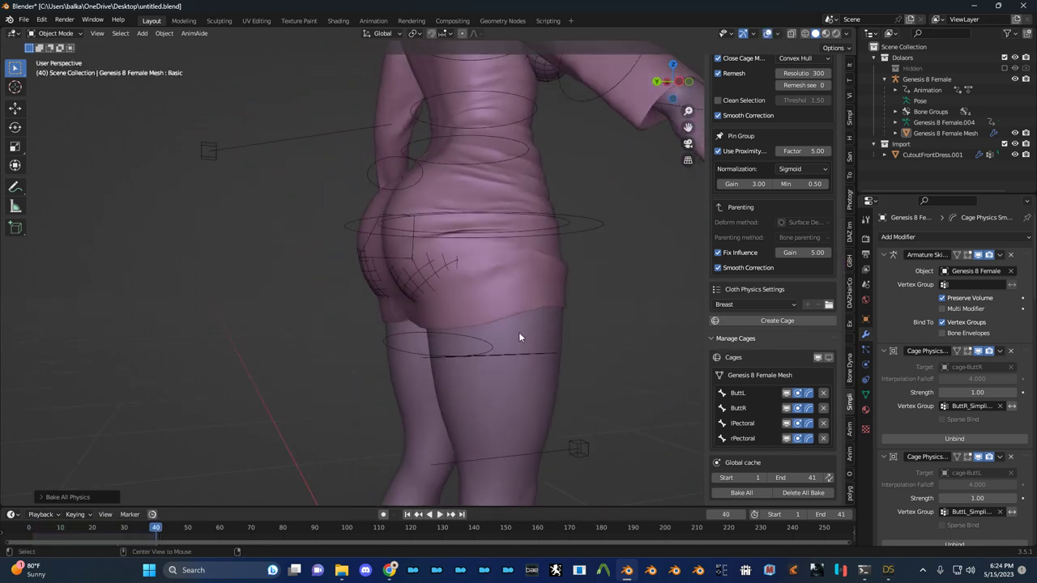
Hide the CutoutFrontDress.001 dress and play back the baked animation on the bare body from behind
middle_drag(519, 332, 489, 330)
key(ctrl+KP_1)
click(511, 317)
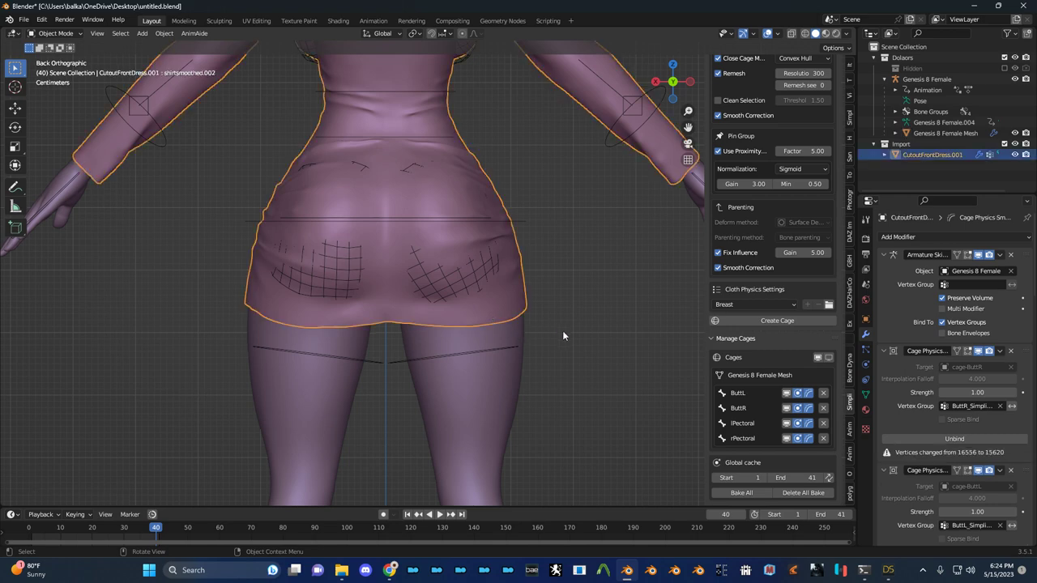
key(h)
key(space)
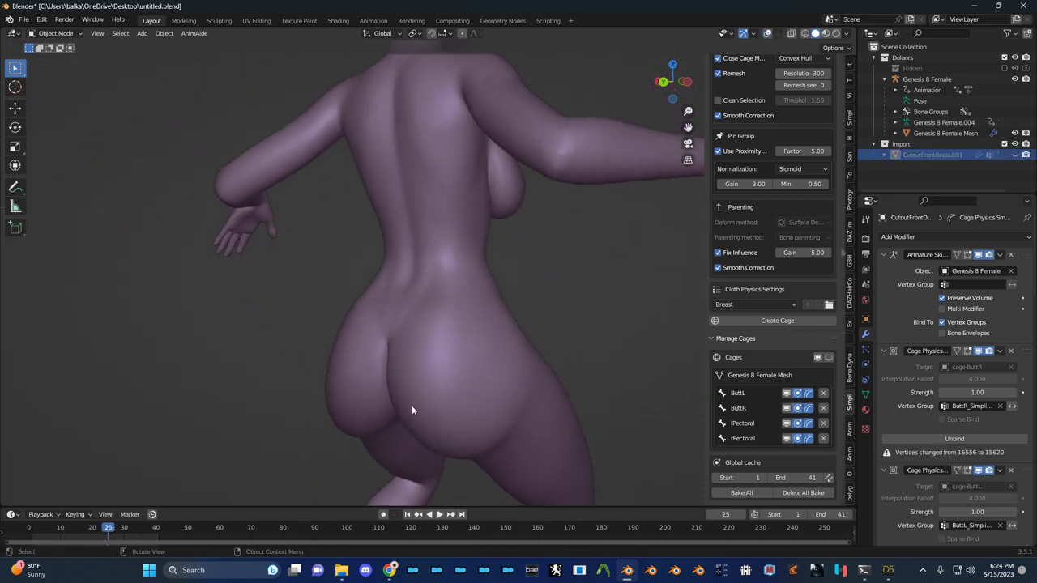
middle_drag(411, 410, 440, 405)
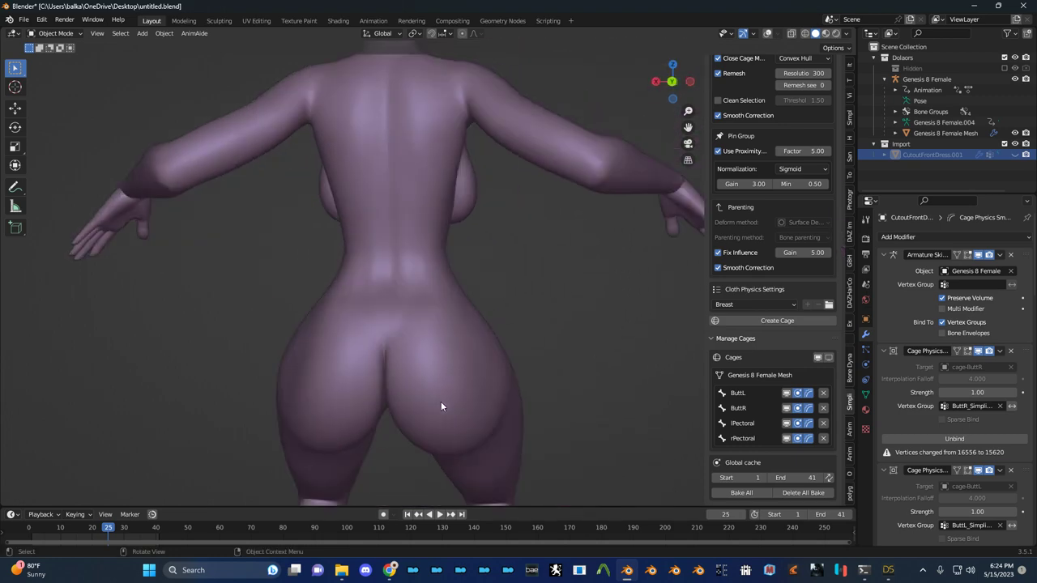
key(space)
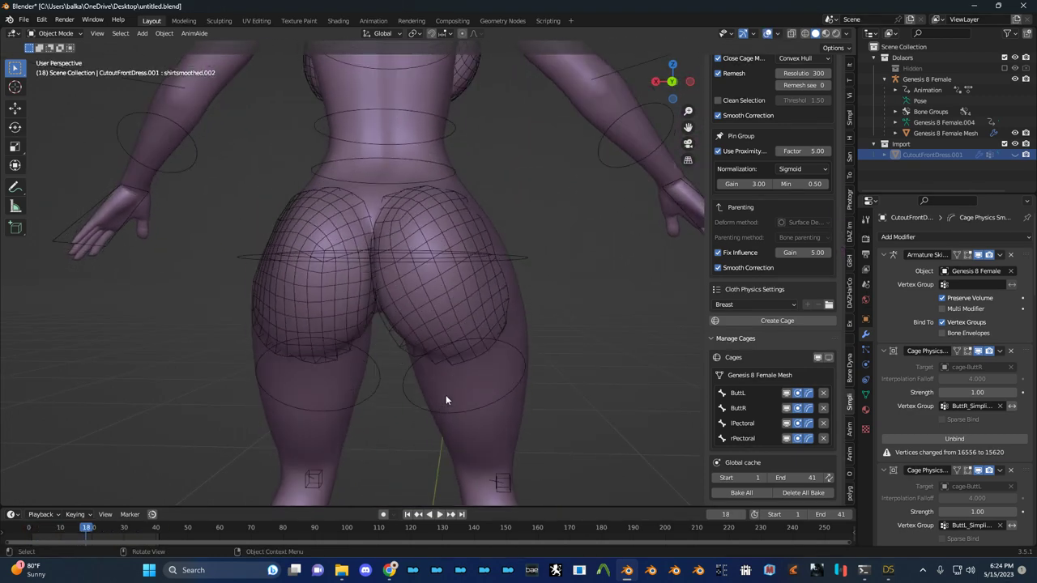
Apply the breast-black-widow cloth physics preset to the cage-ButtR and cage-ButtL cages
click(463, 314)
click(454, 317)
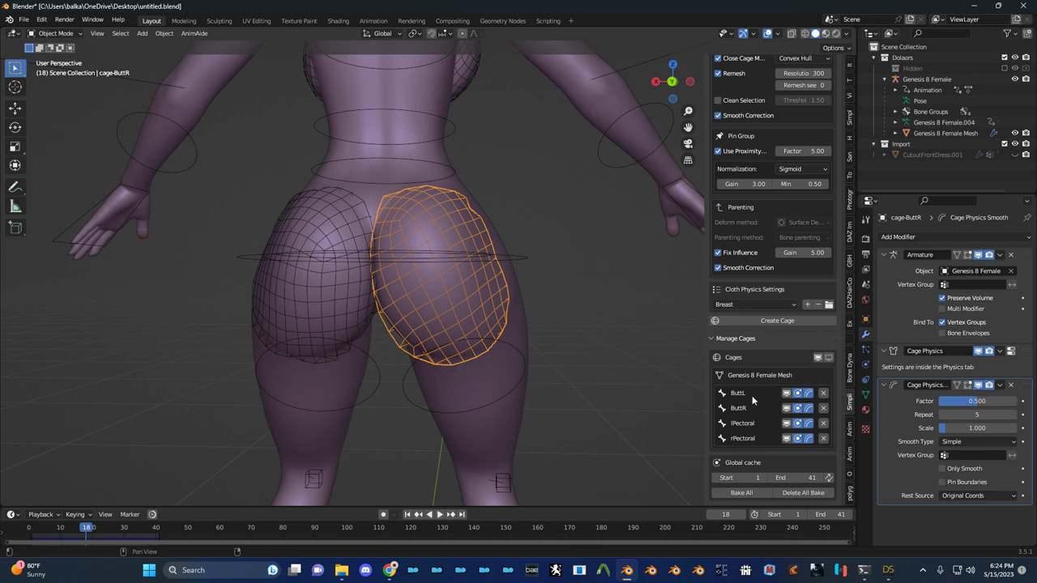
click(755, 306)
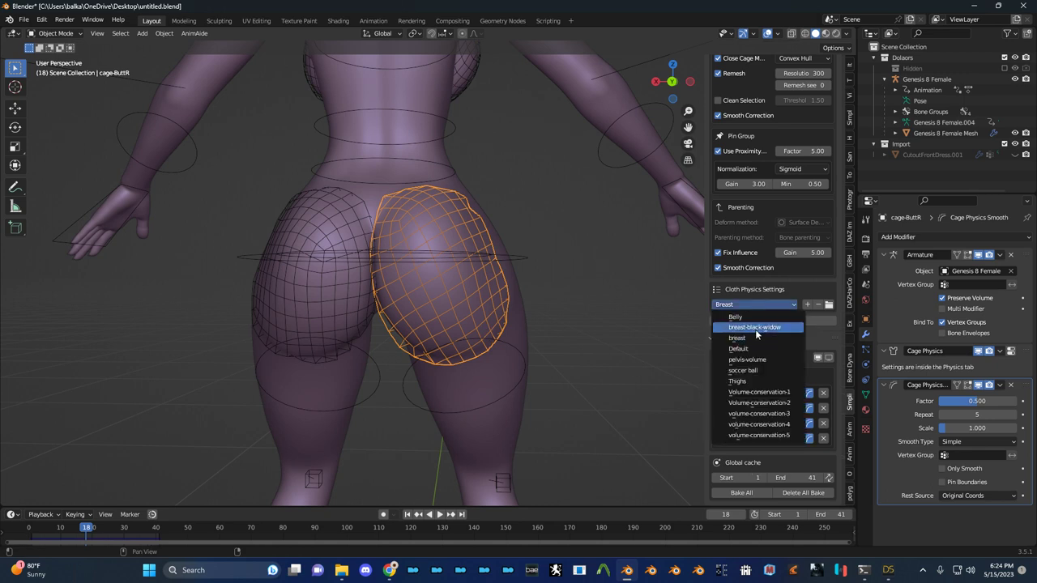
click(755, 329)
click(350, 288)
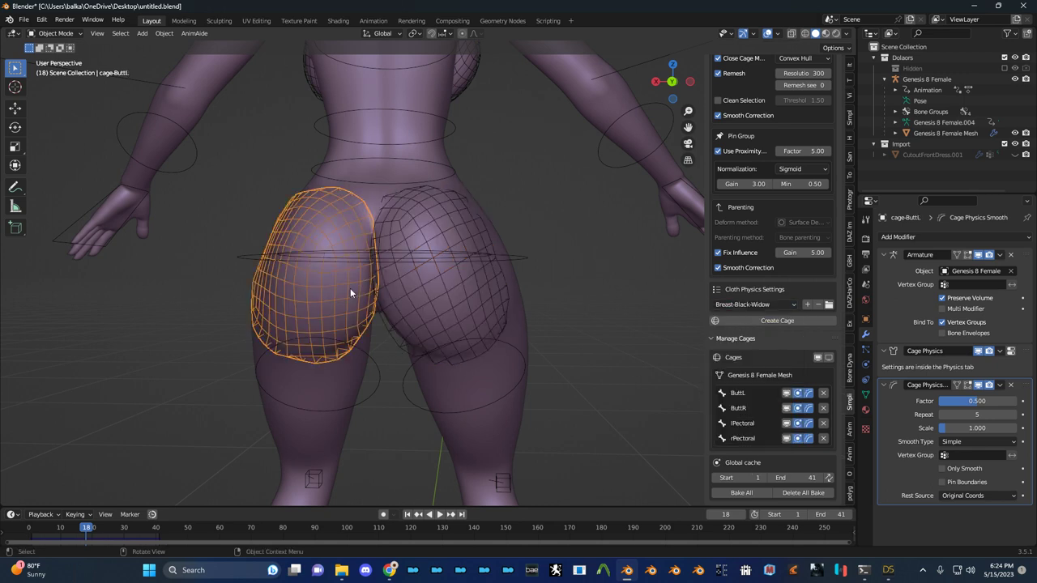
click(752, 305)
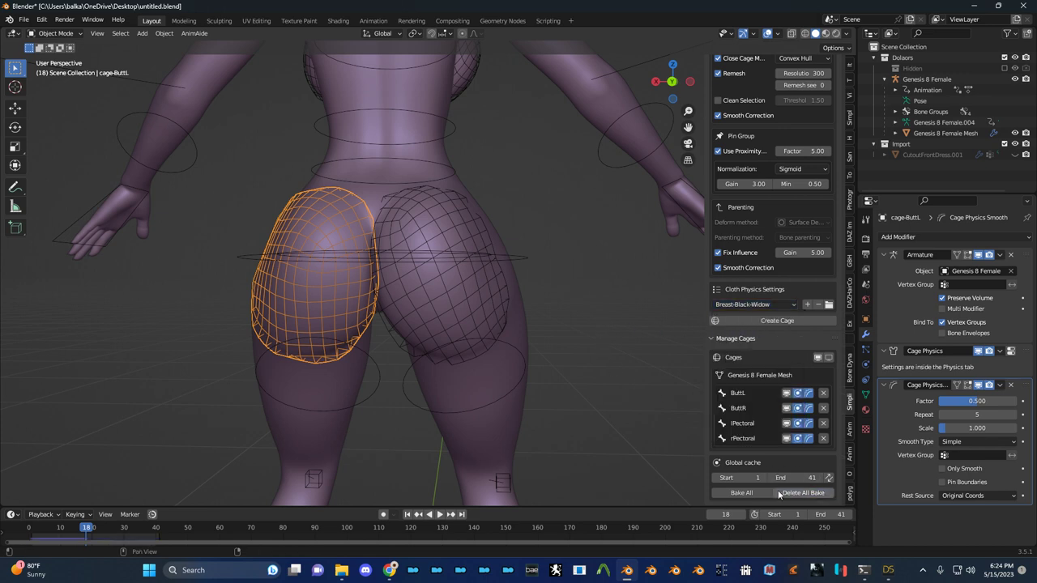
Bake all cage physics over frames 1 to 41 and play back the bare body from behind without overlays
click(751, 492)
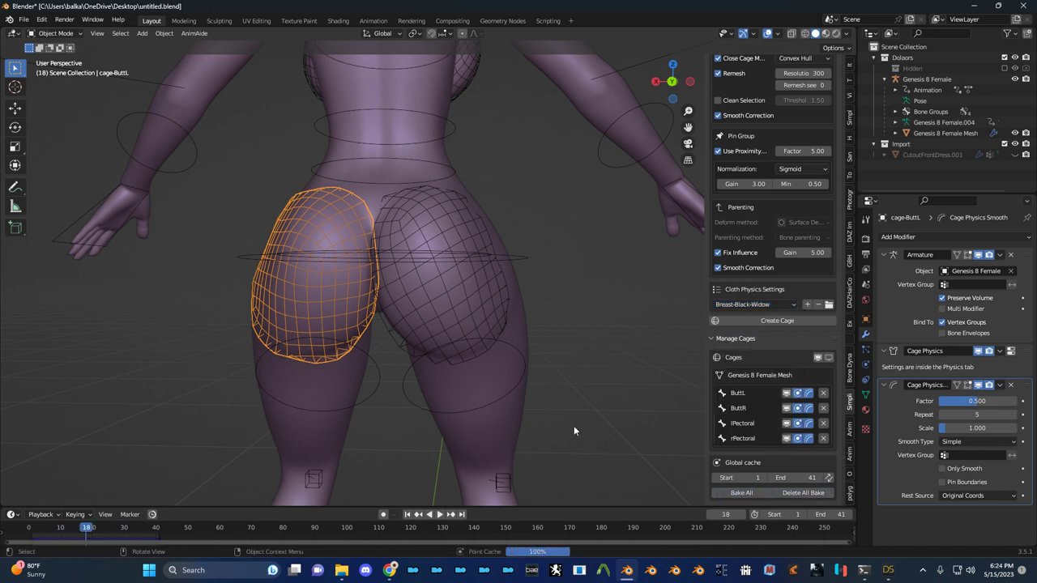
key(alt+shift+z)
key(space)
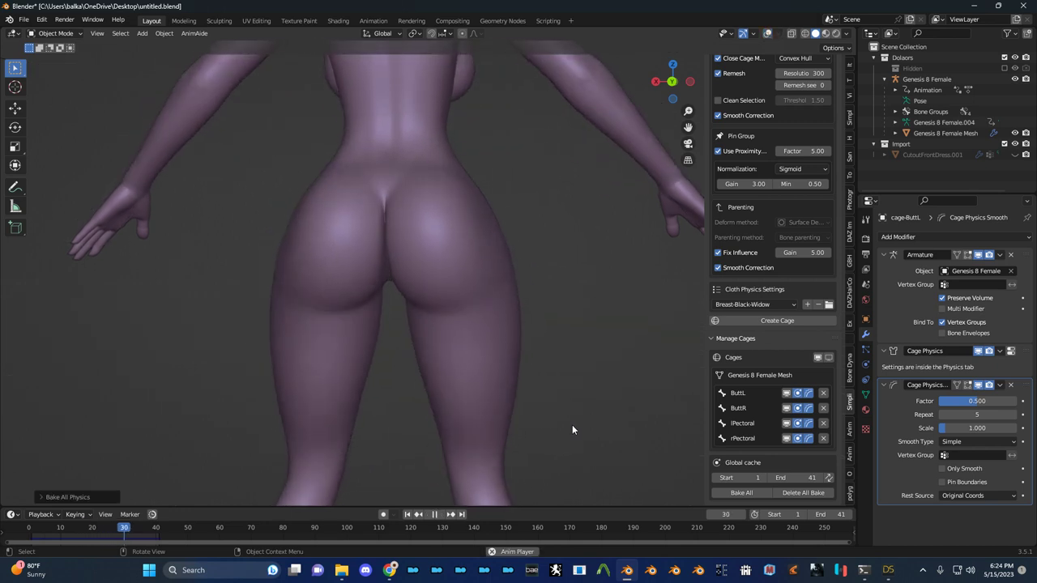
middle_drag(572, 425, 585, 405)
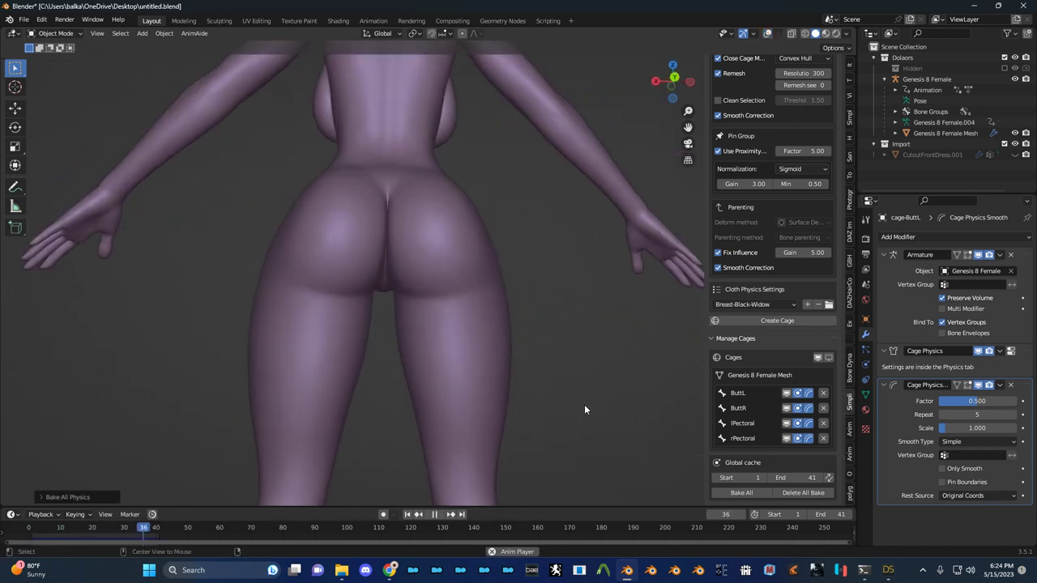
Unhide the CutoutFrontDress.001 dress, clear the selection and keep the viewport overlays hidden
key(alt+shift+z)
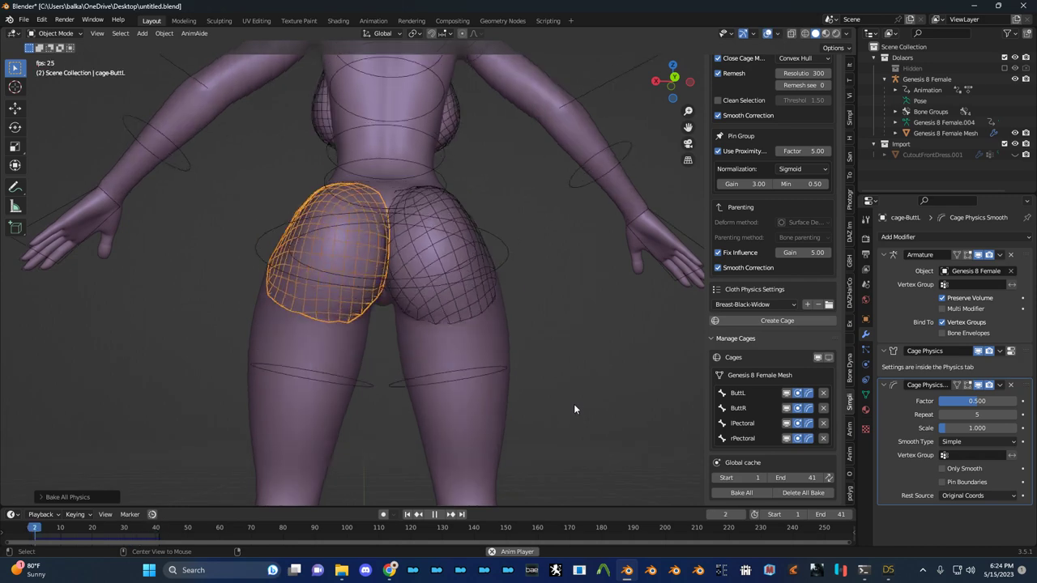
click(574, 404)
key(alt+h)
key(shift+alt+z)
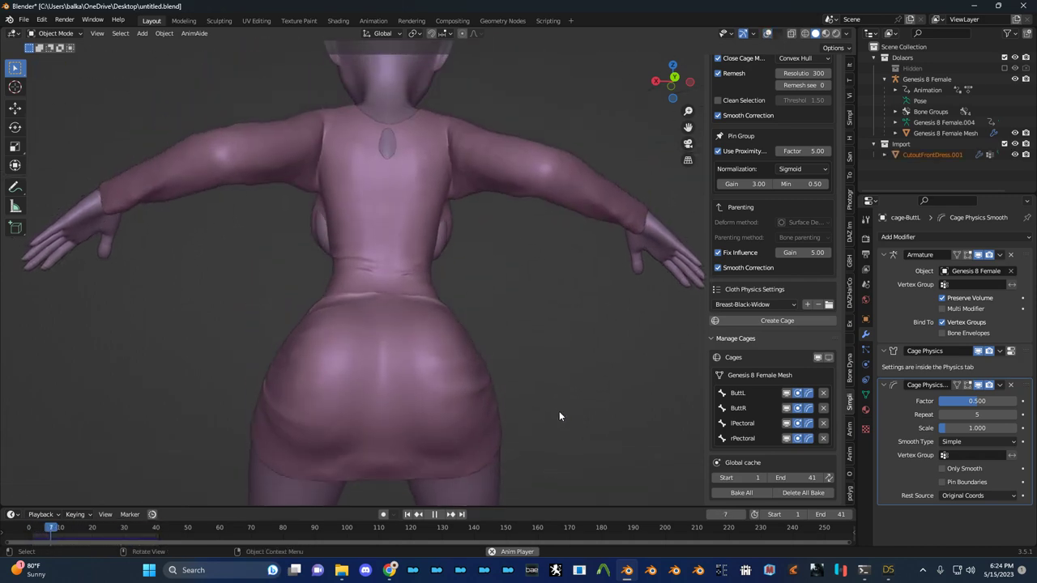
Play back the baked animation in short bursts and examine the dress around the hips from behind and the side
key(space)
middle_drag(558, 413, 481, 423)
key(space)
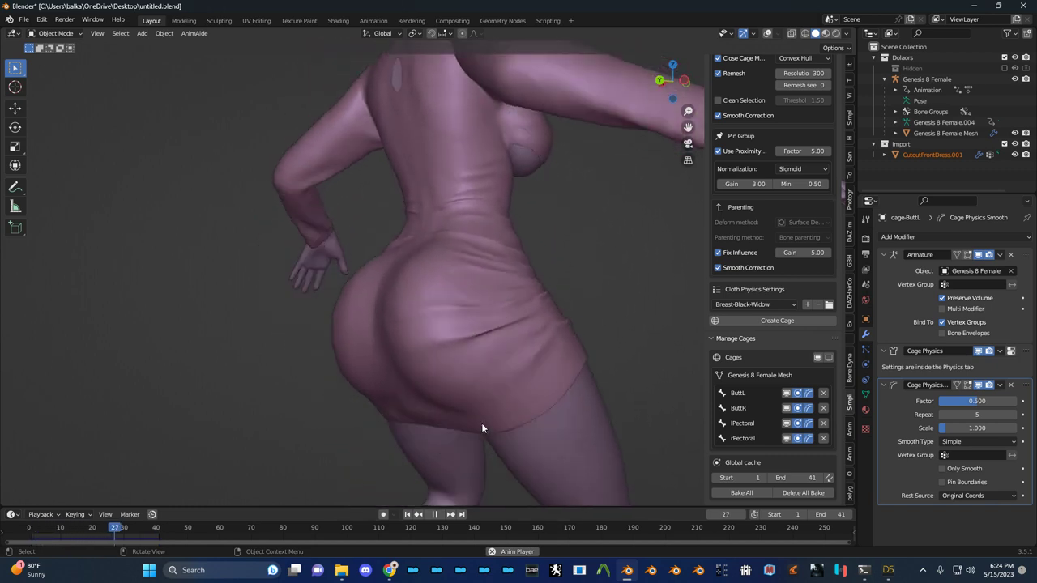
key(space)
key(space)
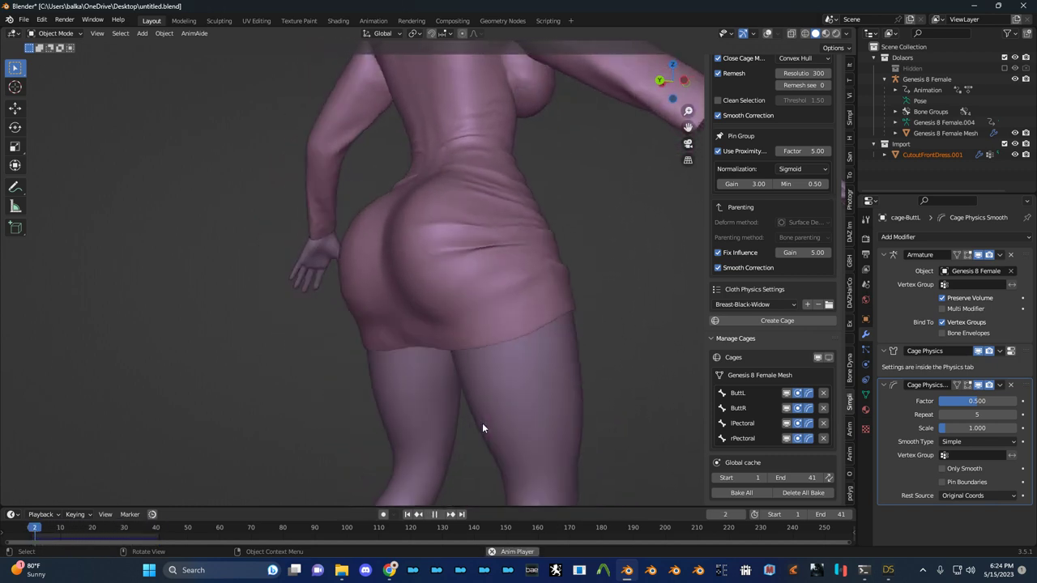
key(space)
Select the dress, show the overlays, and unbind and rebind its cage-ButtR and cage-ButtL Surface Deform modifiers
click(498, 368)
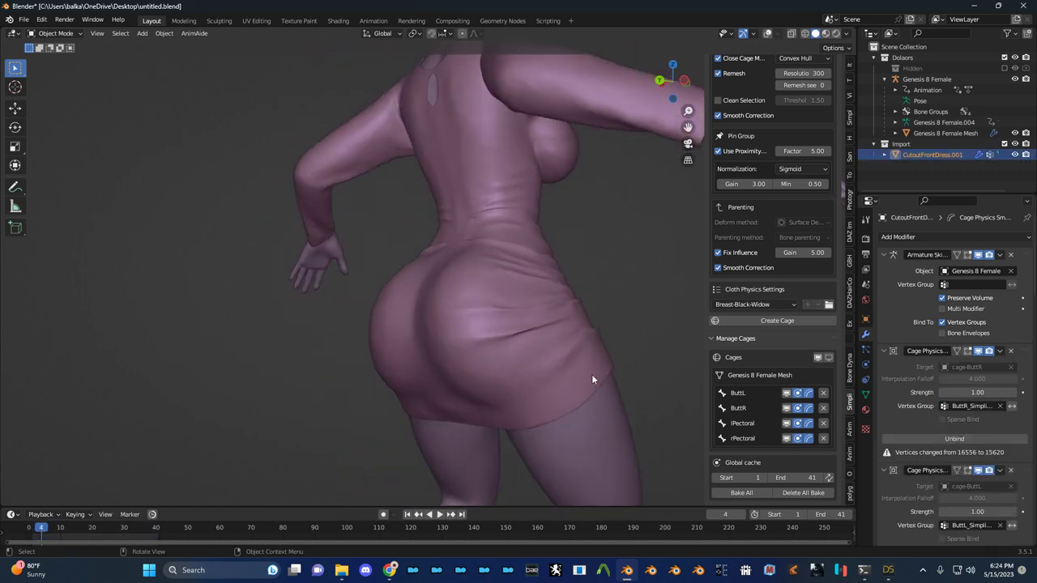
key(shift+alt+z)
scroll(929, 351, down, 2)
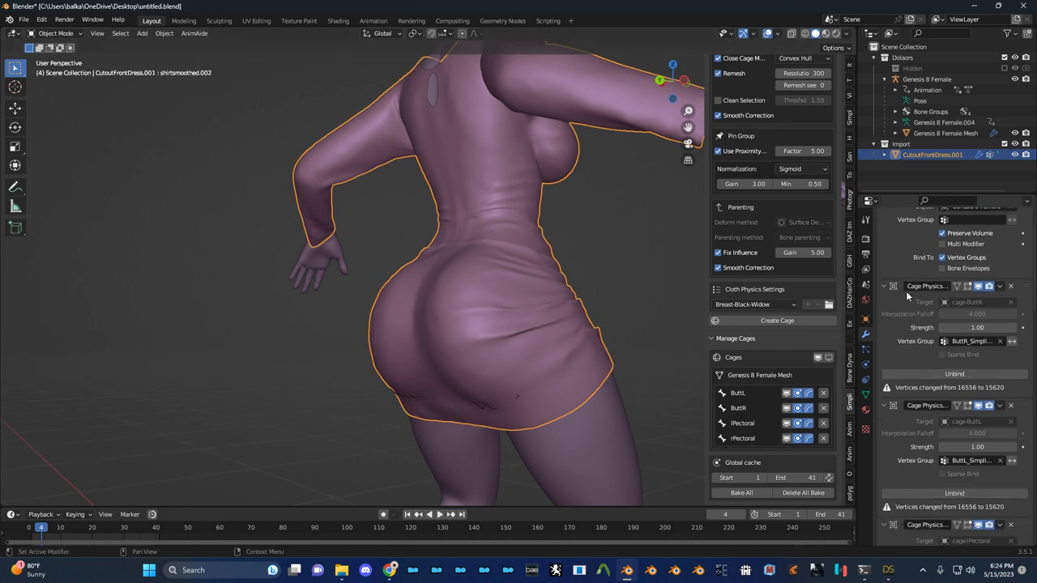
scroll(904, 291, up, 2)
scroll(903, 292, down, 2)
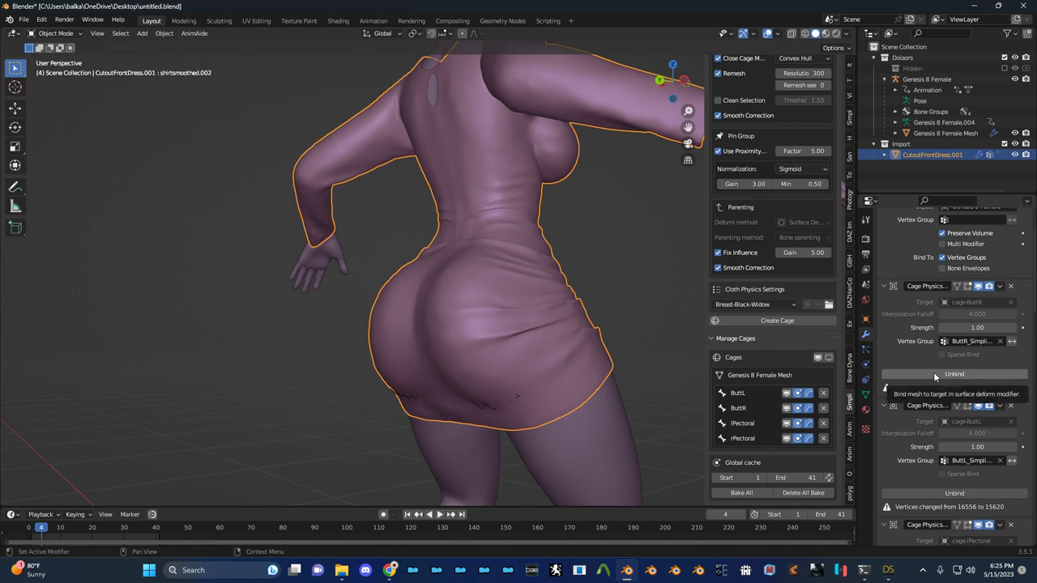
click(933, 373)
click(944, 480)
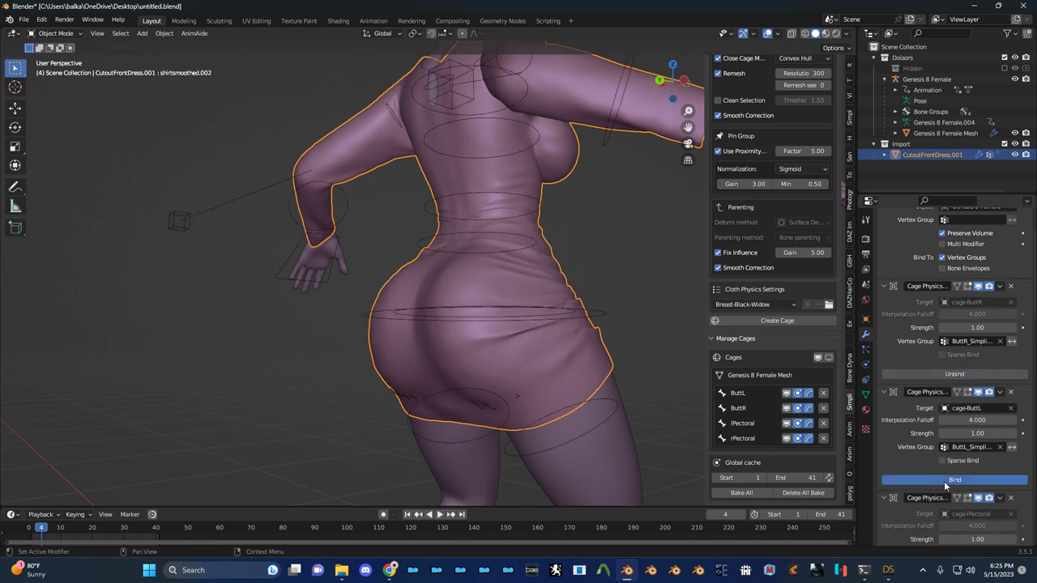
Try to rebind the dress's cage-lPectoral and cage-rPectoral Surface Deform modifiers, and check the rest of its modifier stack
scroll(944, 486, down, 2)
click(942, 520)
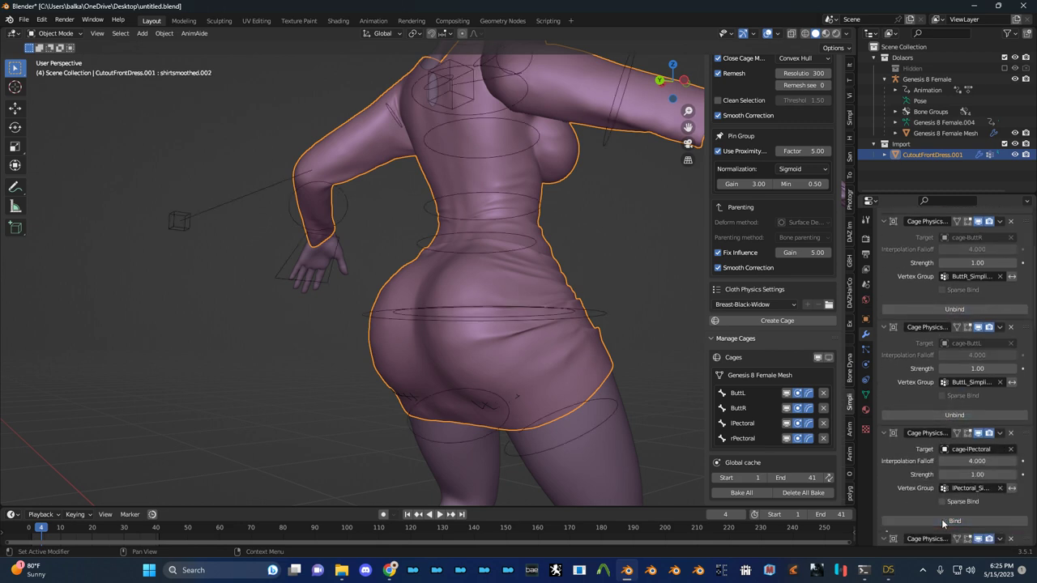
scroll(930, 488, down, 2)
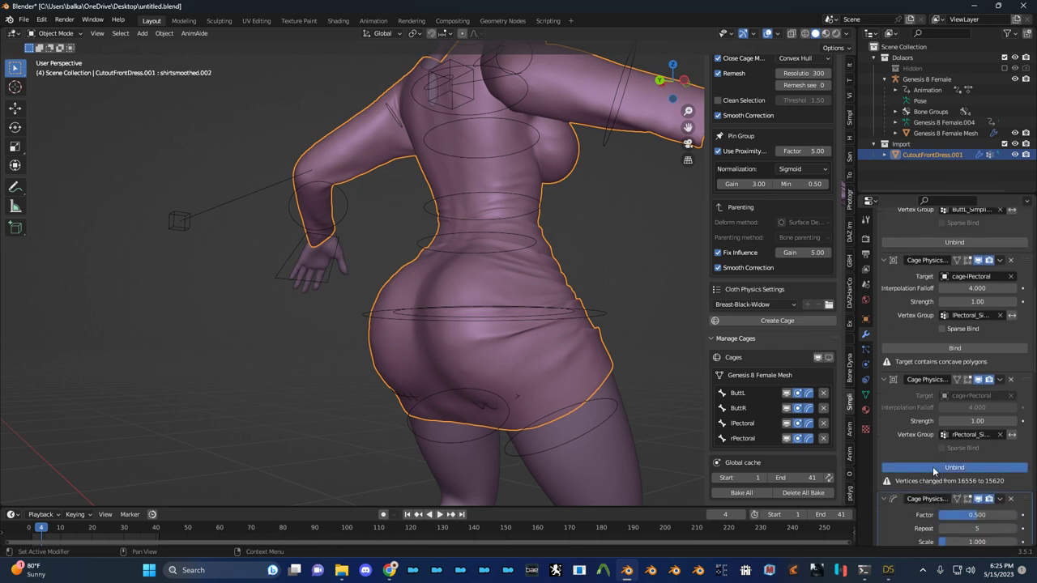
click(932, 467)
scroll(932, 483, down, 5)
scroll(926, 490, down, 6)
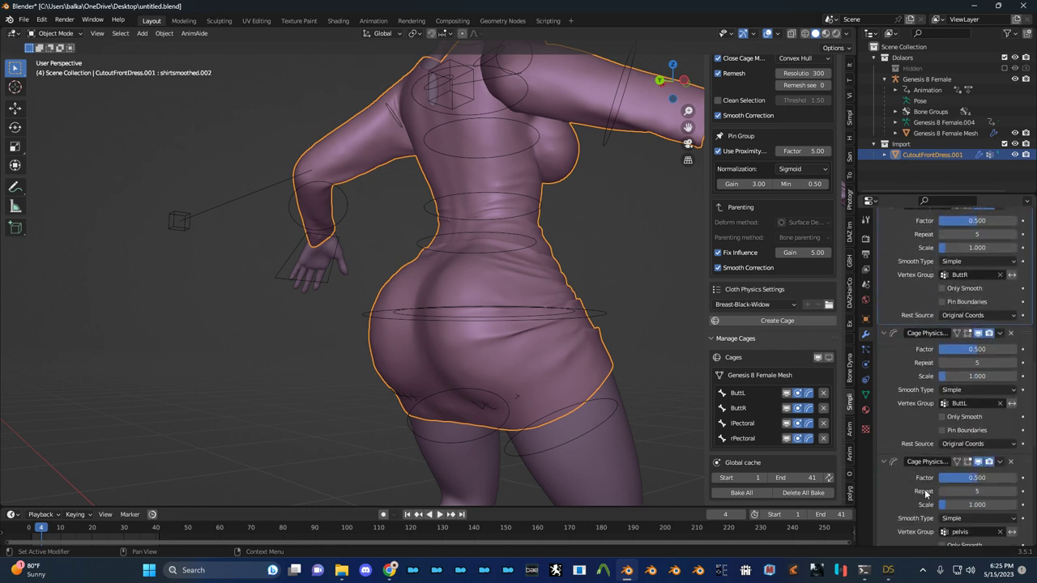
scroll(906, 490, up, 6)
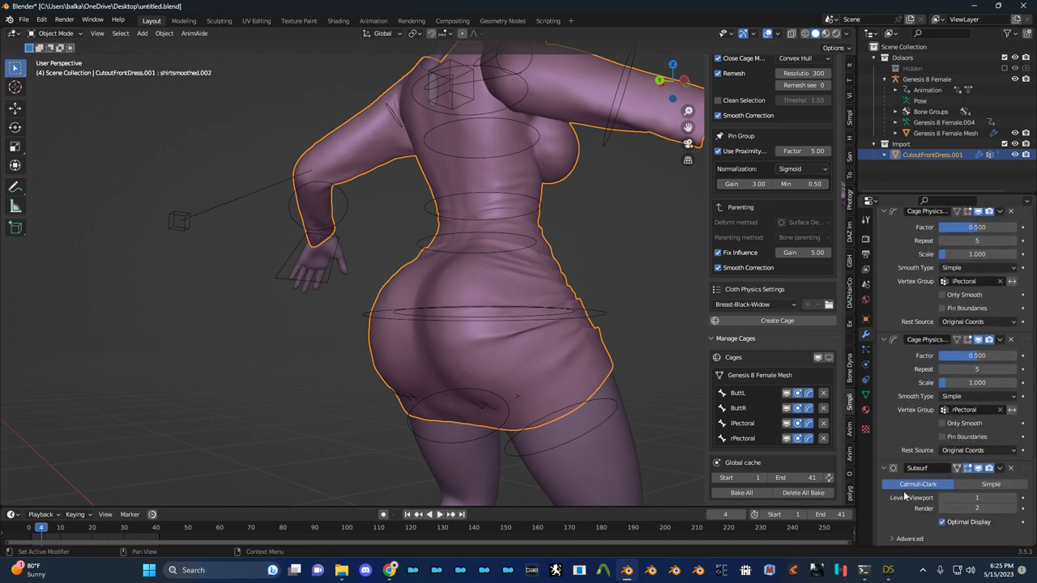
scroll(891, 487, up, 8)
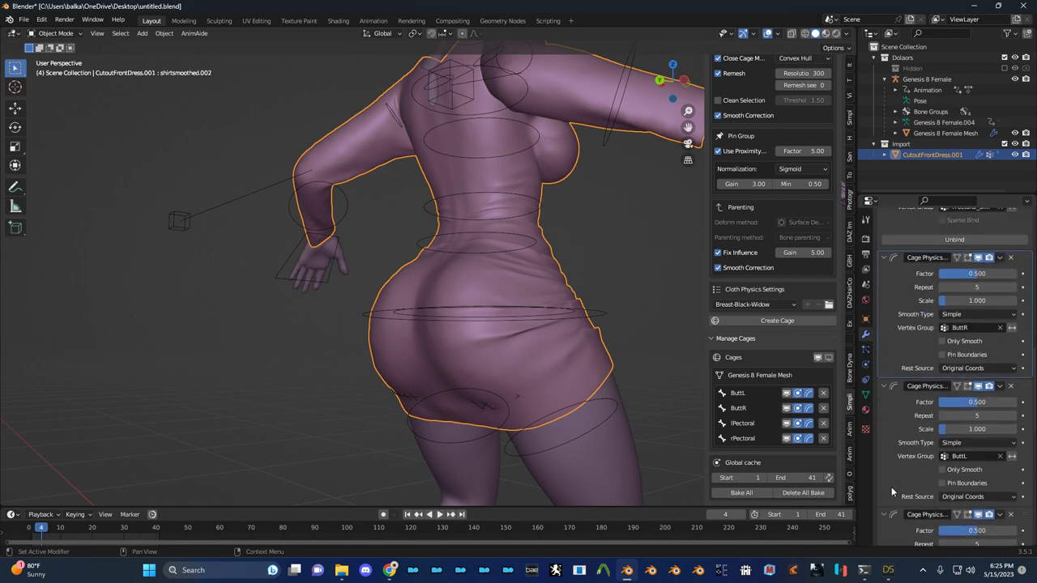
scroll(881, 495, up, 4)
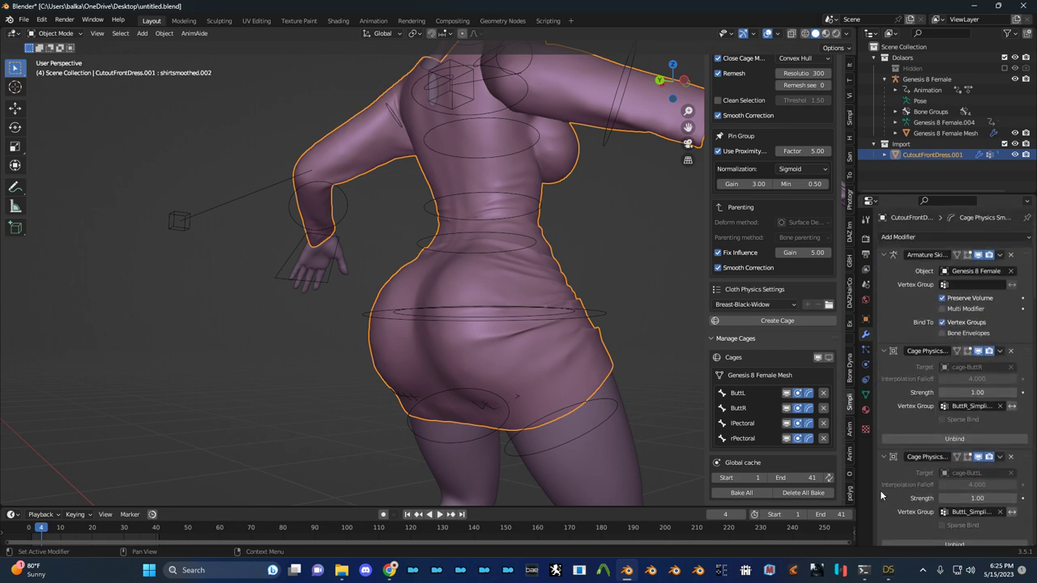
Hide the viewport overlays, rebake all cage physics over frames 1 to 41 and start playback on the dress
key(alt+shift+z)
middle_drag(481, 396, 514, 398)
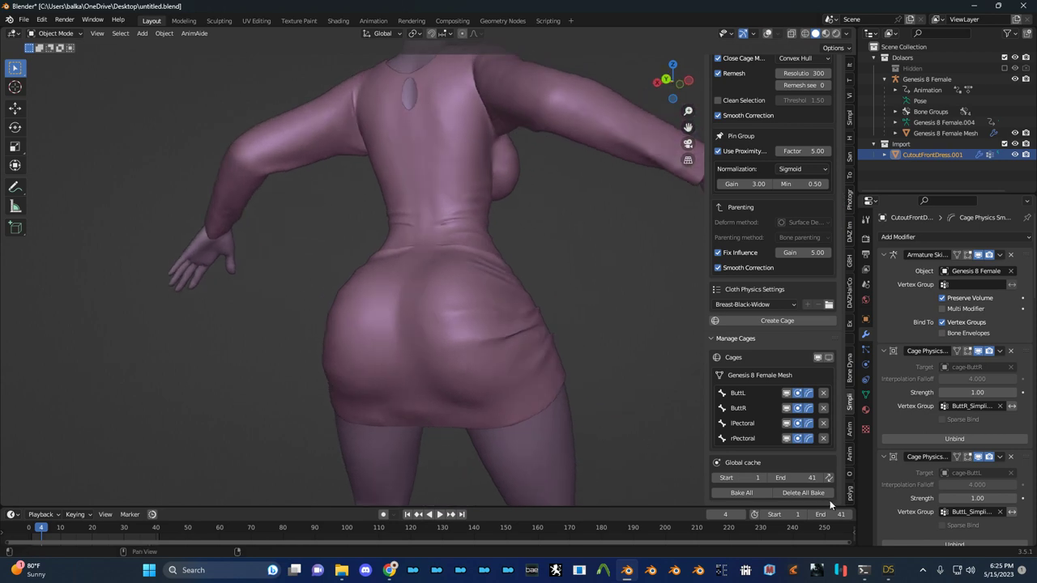
click(755, 494)
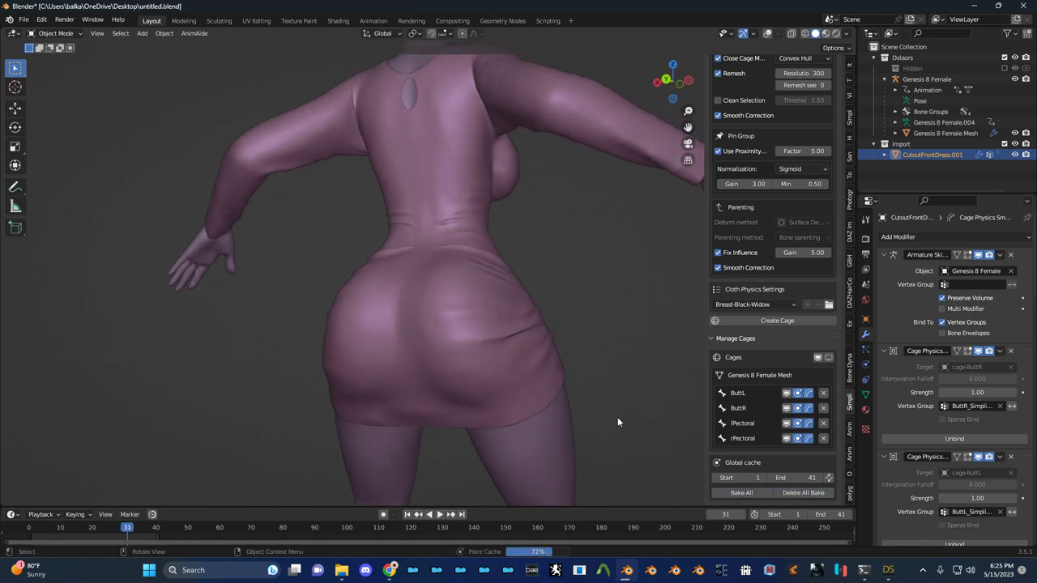
key(space)
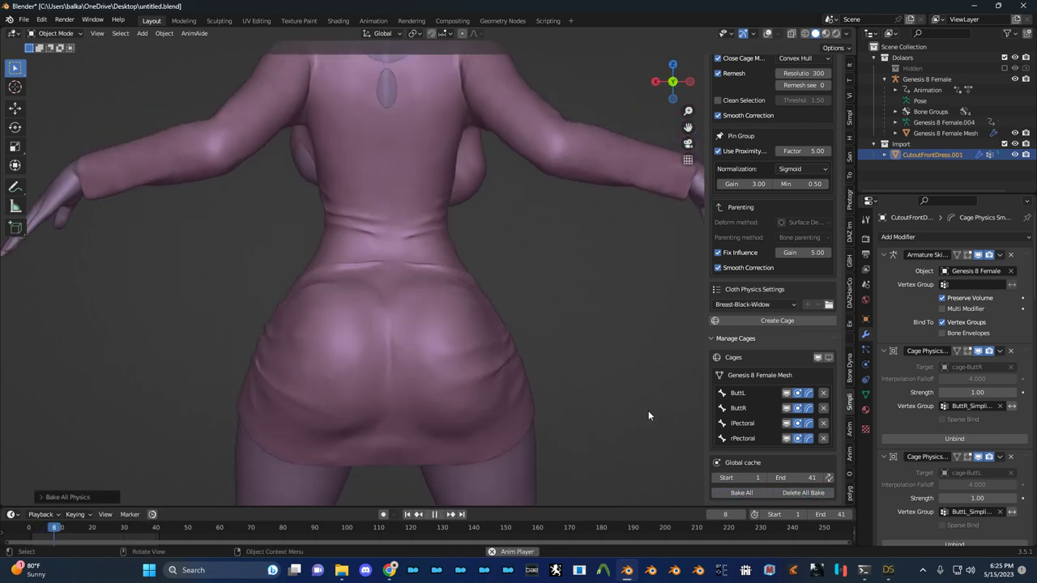
Play back the baked animation and examine how the dress moves over the chest from the front
middle_drag(644, 414, 410, 350)
scroll(472, 404, up, 6)
key(space)
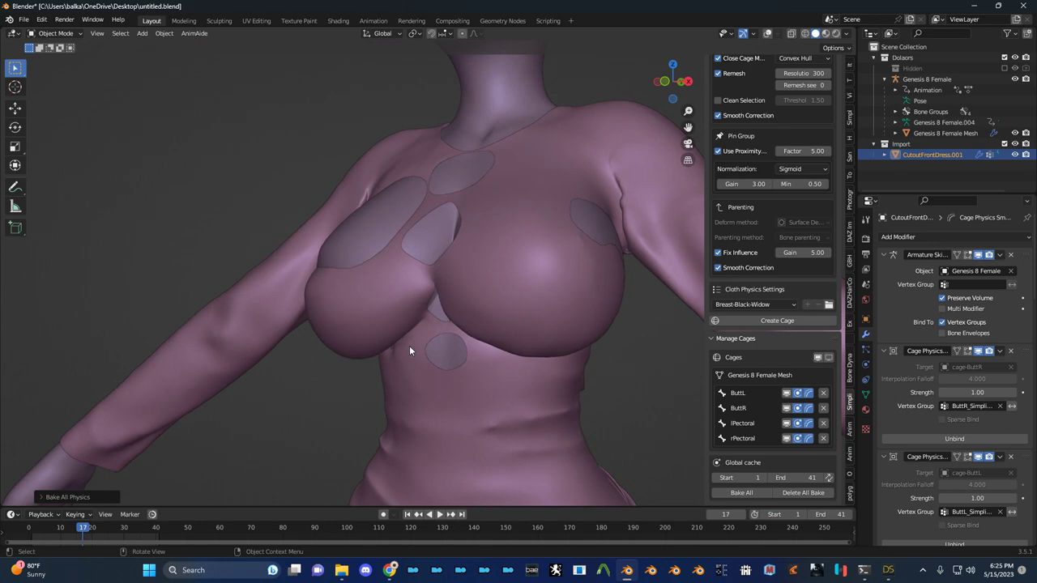
key(space)
key(space)
scroll(349, 392, down, 3)
key(space)
key(space)
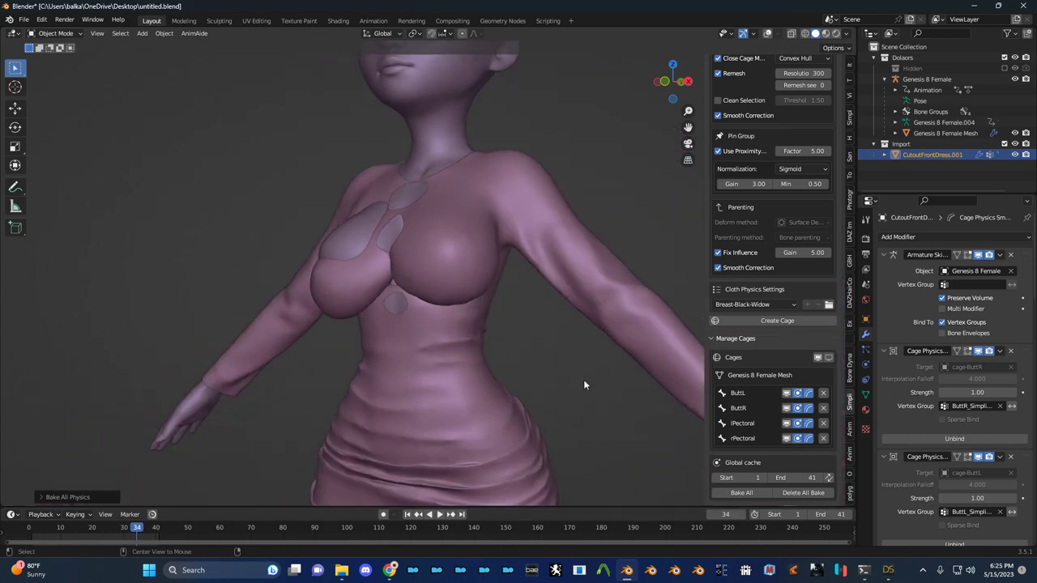
Show the viewport overlays and examine the pectoral cages against the dress from several front angles
key(shift+alt+z)
middle_drag(583, 380, 330, 366)
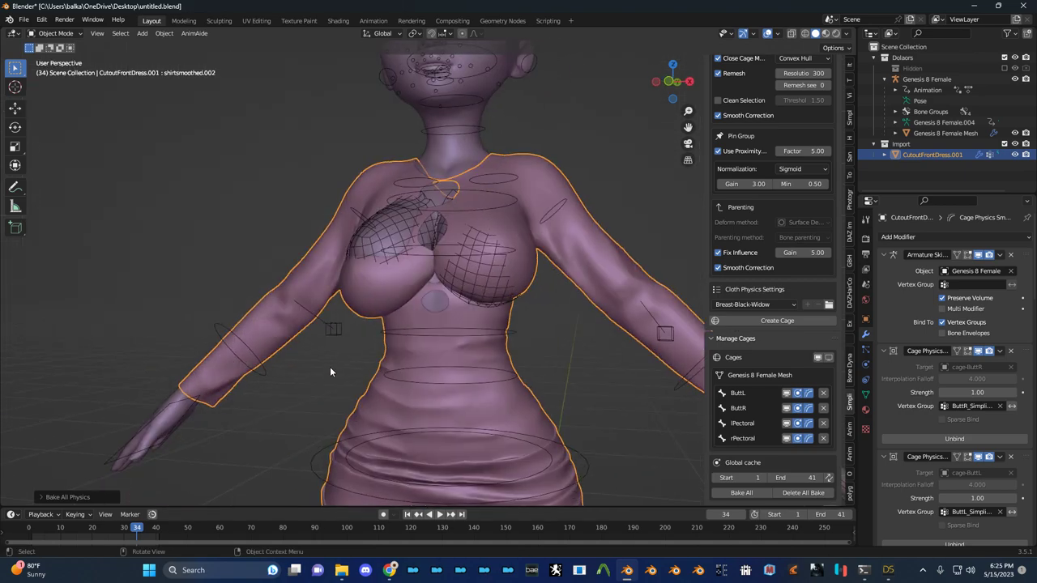
scroll(364, 365, up, 3)
middle_drag(400, 363, 381, 365)
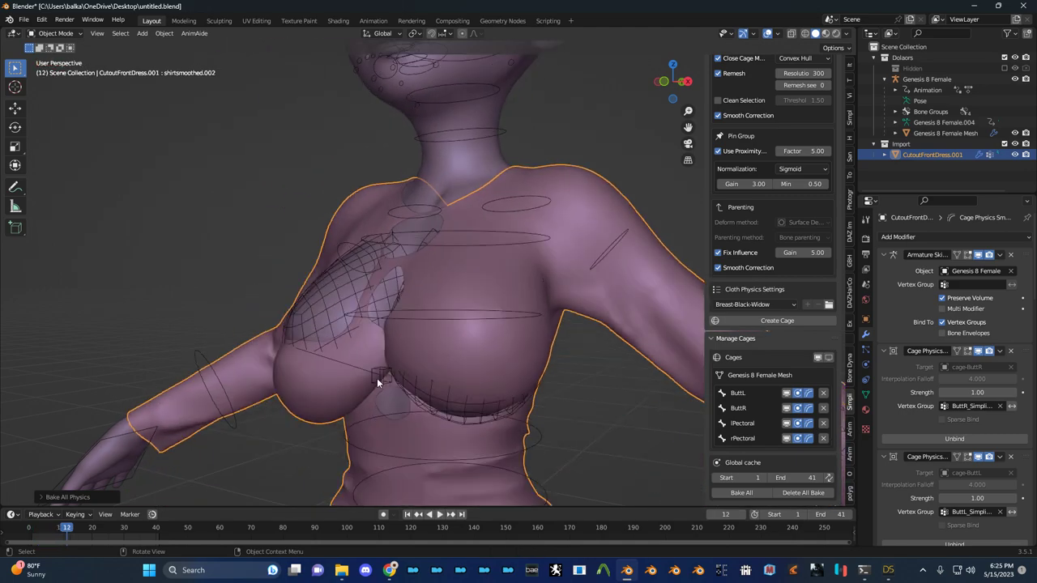
middle_drag(371, 386, 465, 295)
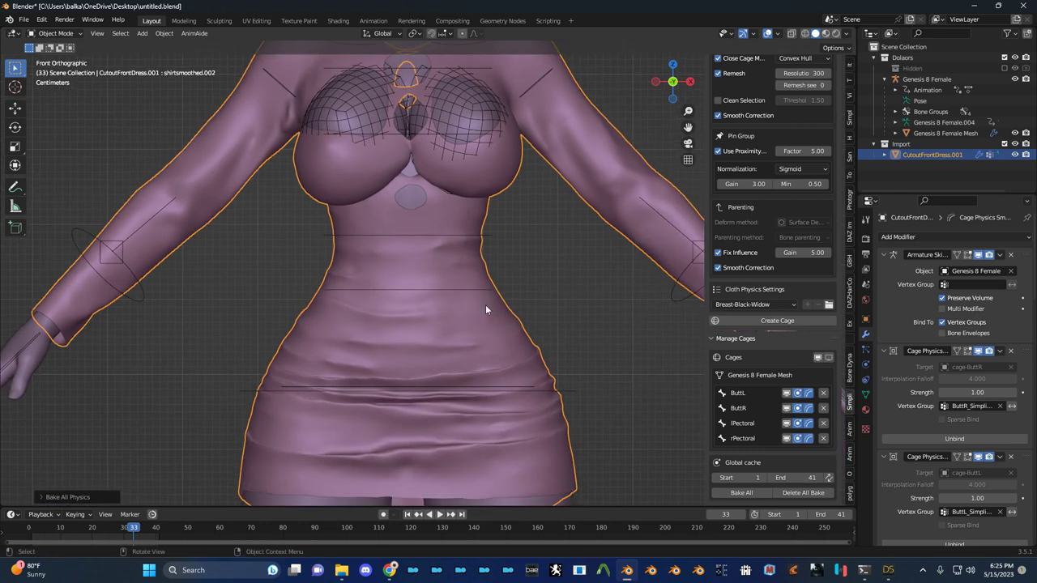
Hide the dress and play back the baked animation on the bare body to check the pectoral cages
key(h)
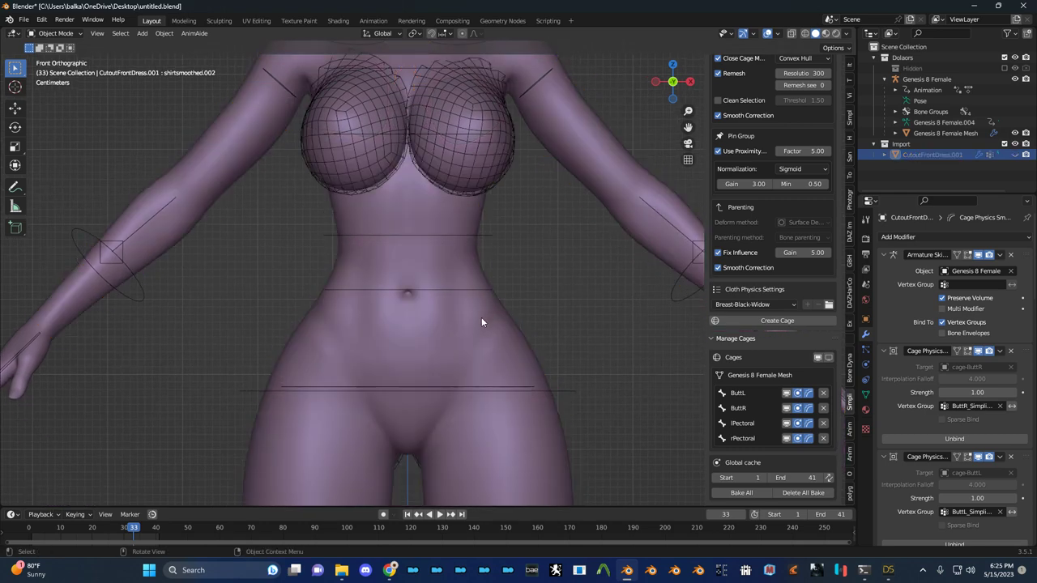
key(space)
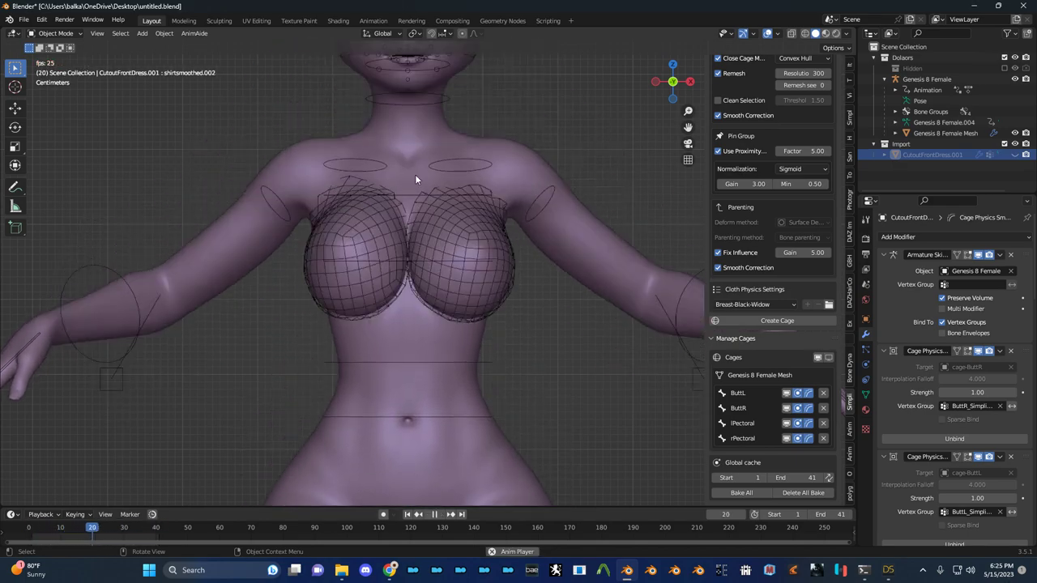
middle_drag(415, 174, 421, 228)
key(space)
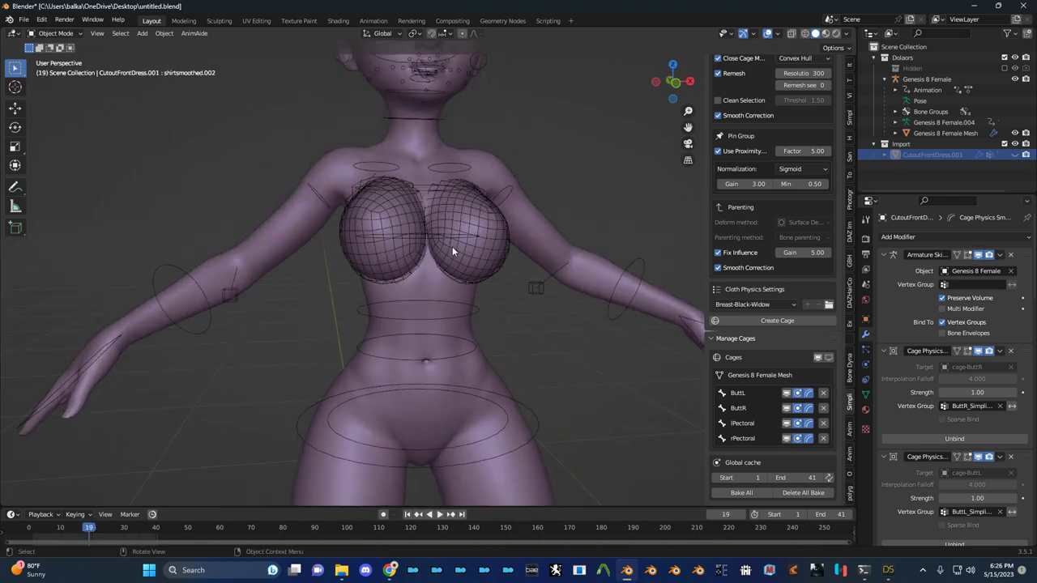
Examine the cages on the bare body from the front and the left side
key(alt+shift+z)
key(KP_1)
key(alt+shift+z)
key(ctrl+KP_3)
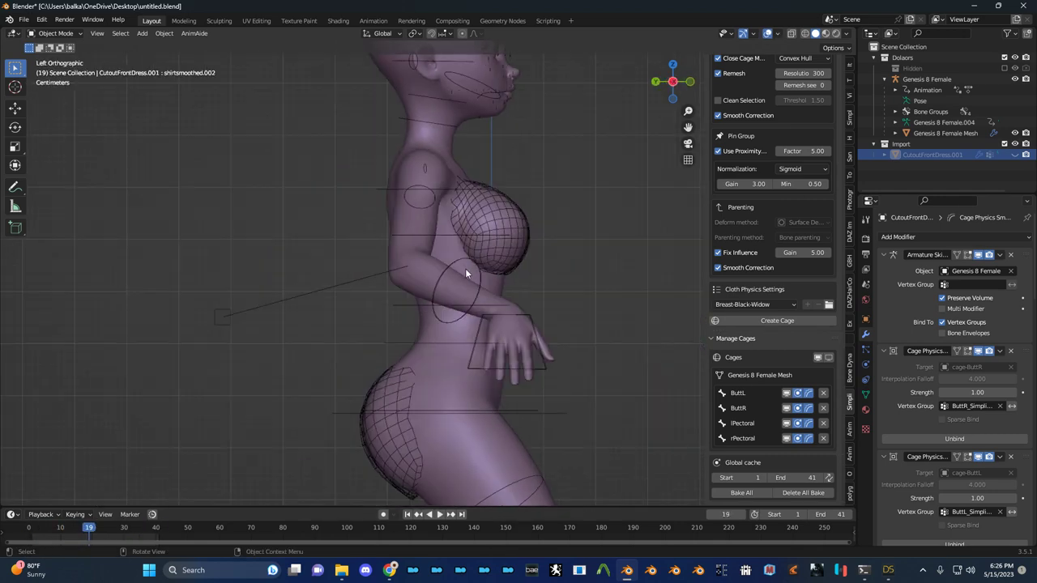
middle_drag(465, 274, 391, 298)
Return to frame 1, unhide the dress and clear the selection
click(538, 399)
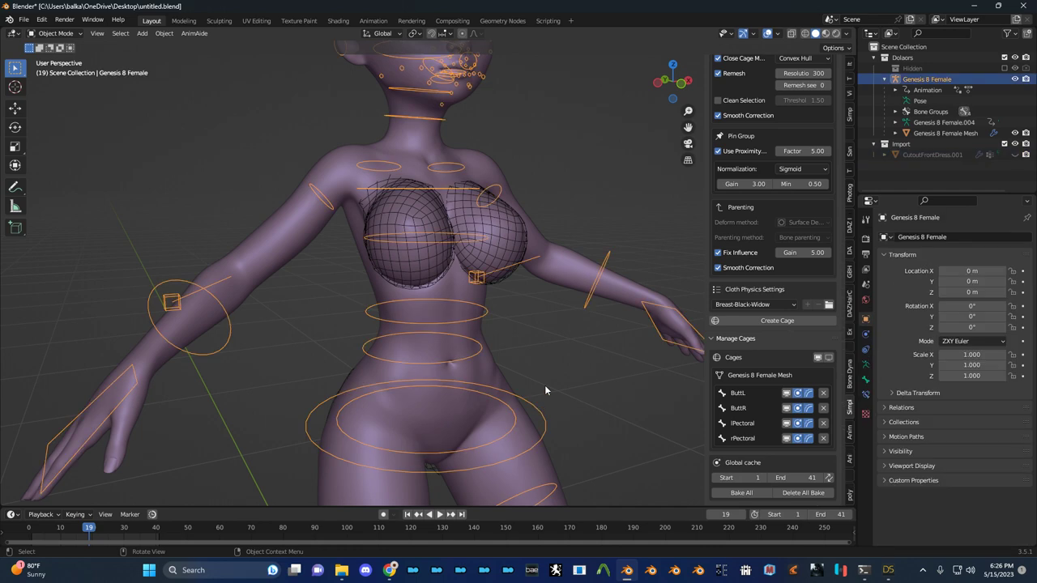
key(shift+Left)
scroll(547, 383, down, 3)
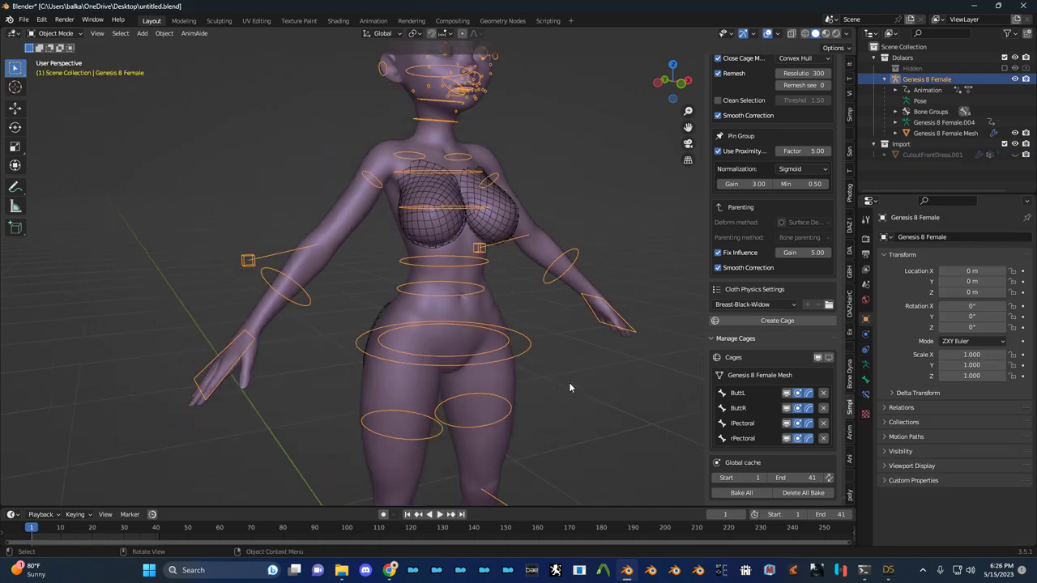
key(alt+h)
click(585, 414)
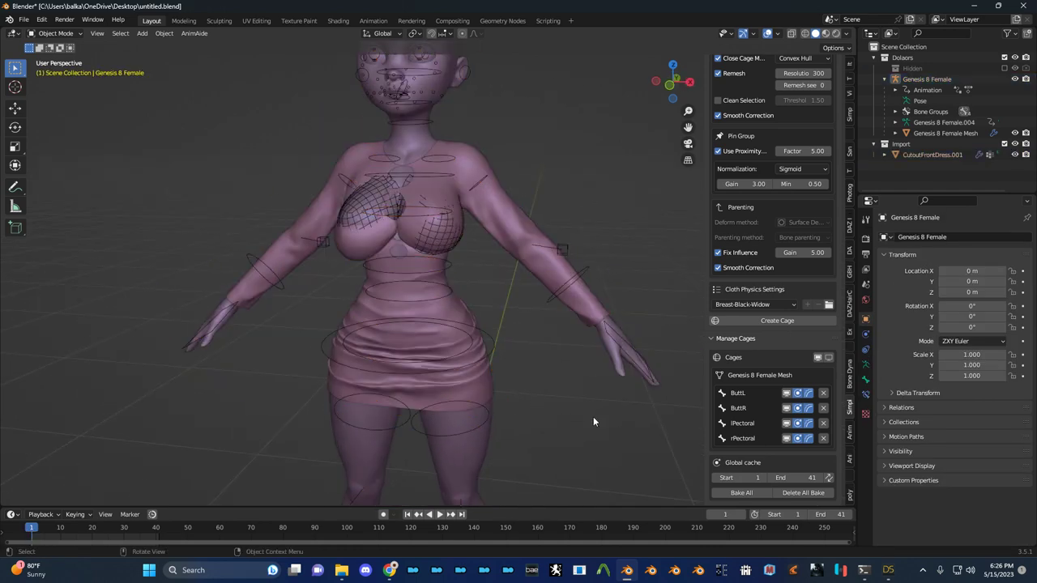
Bake all cage physics and check the playback, then delete all bakes and bake everything again
click(753, 492)
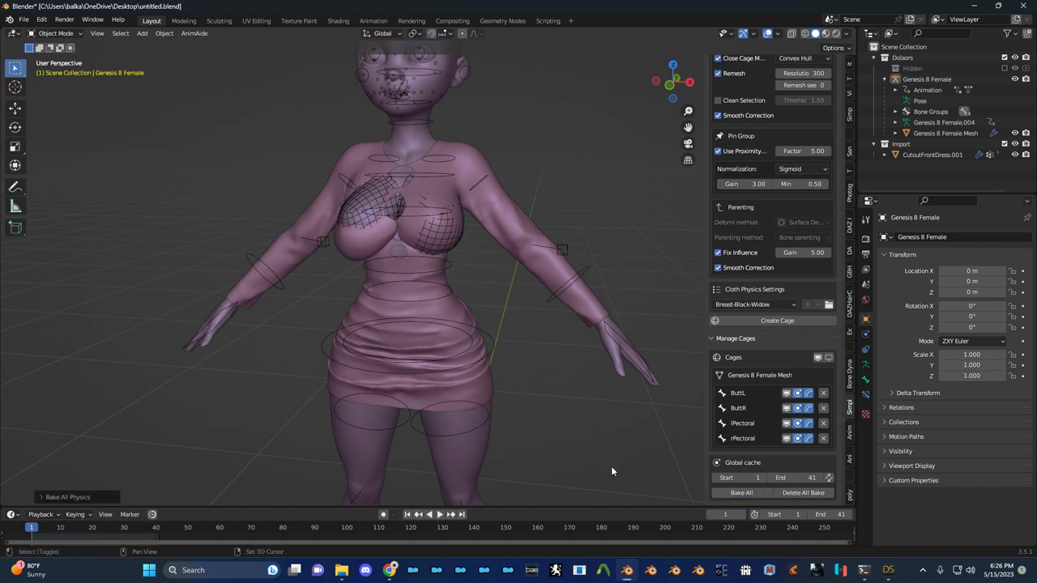
key(space)
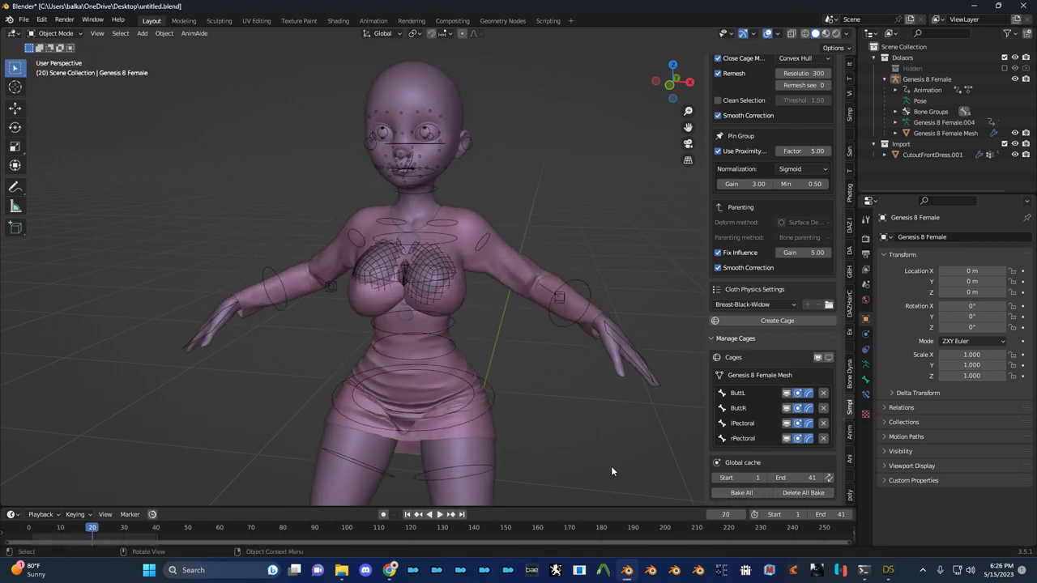
click(804, 493)
click(753, 492)
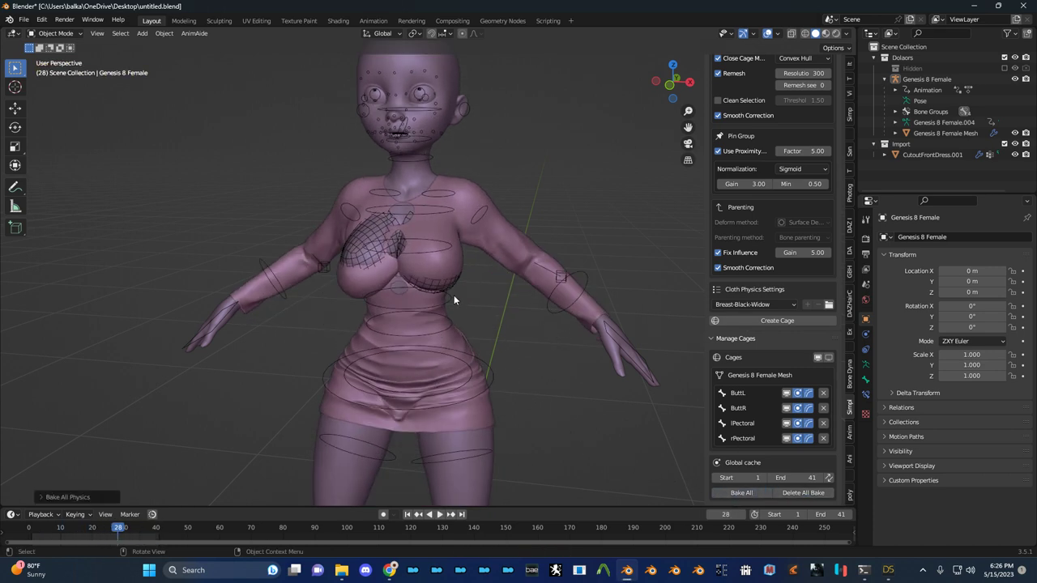
Set the cloth physics preset of both the left and right pectoral cages to Breast
click(439, 290)
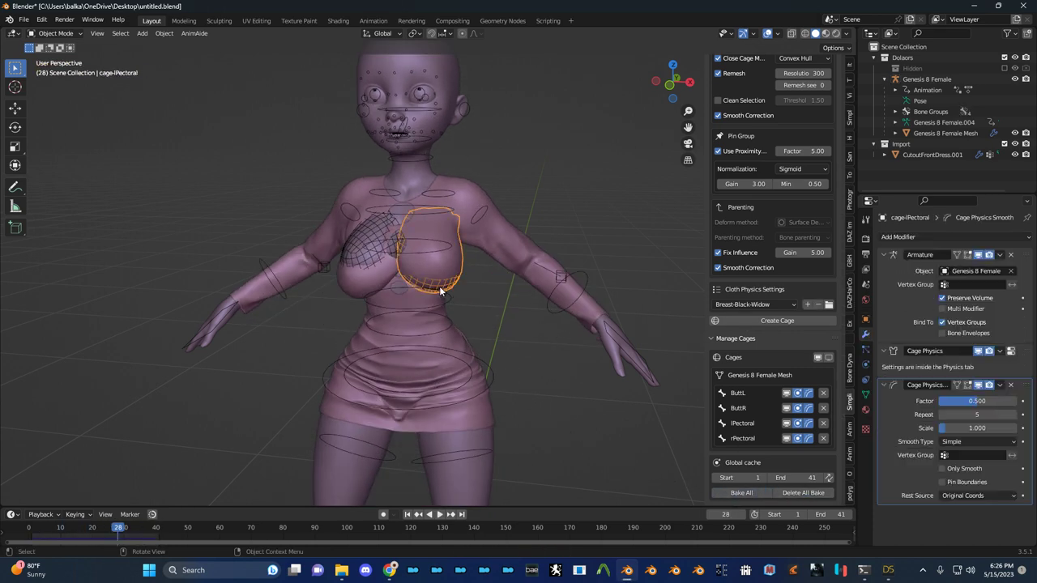
click(754, 305)
click(758, 338)
click(363, 260)
click(745, 307)
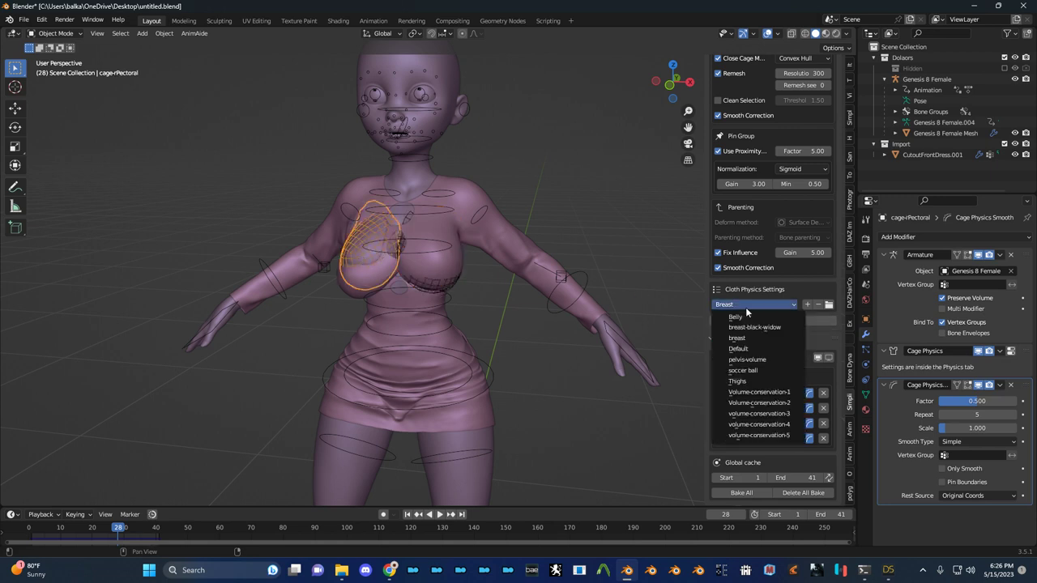
click(739, 338)
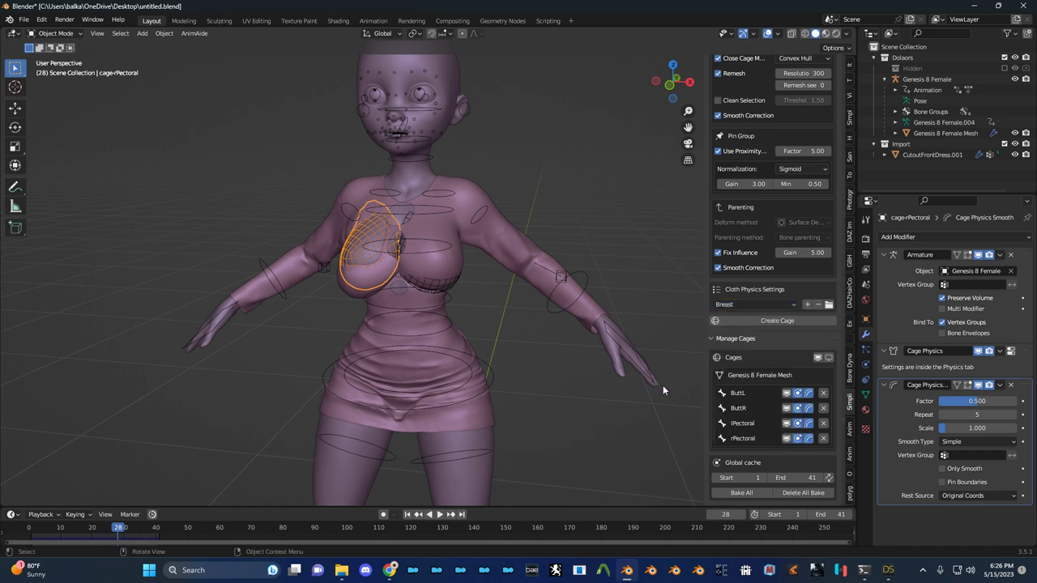
Bake all cage physics with the new pectoral preset, play back the animation and return to frame 1
click(748, 492)
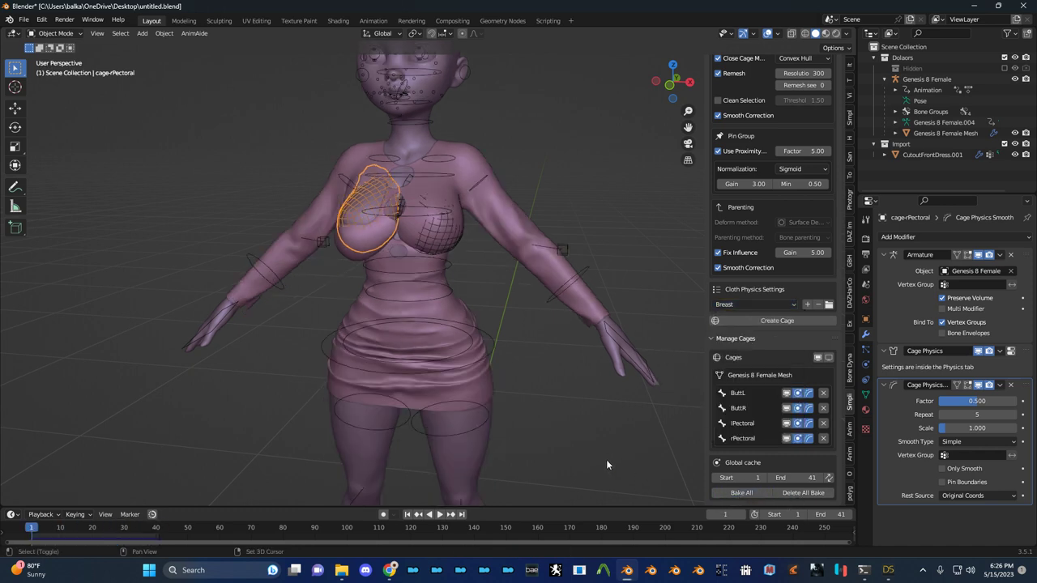
click(756, 492)
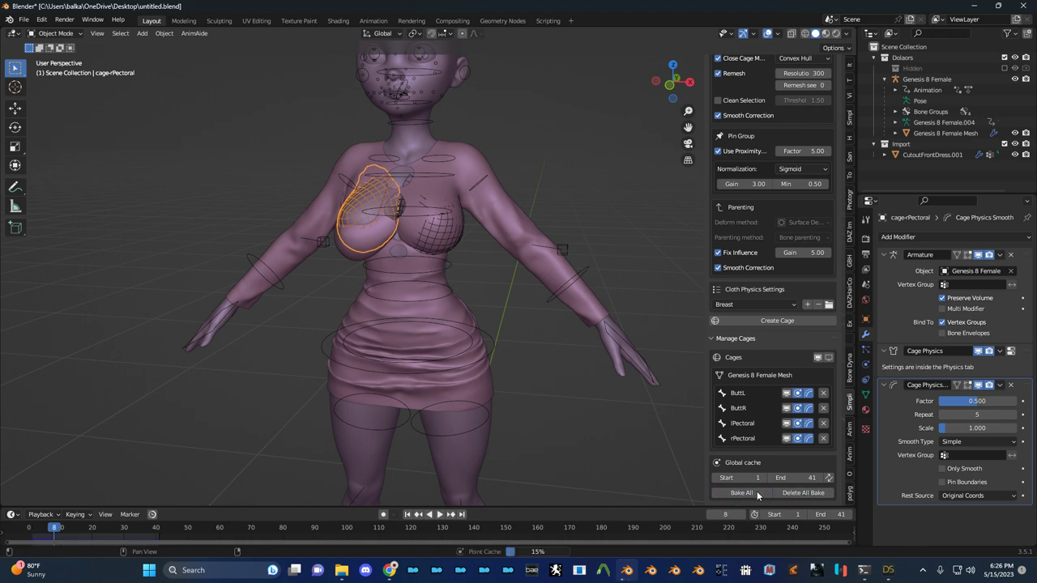
key(space)
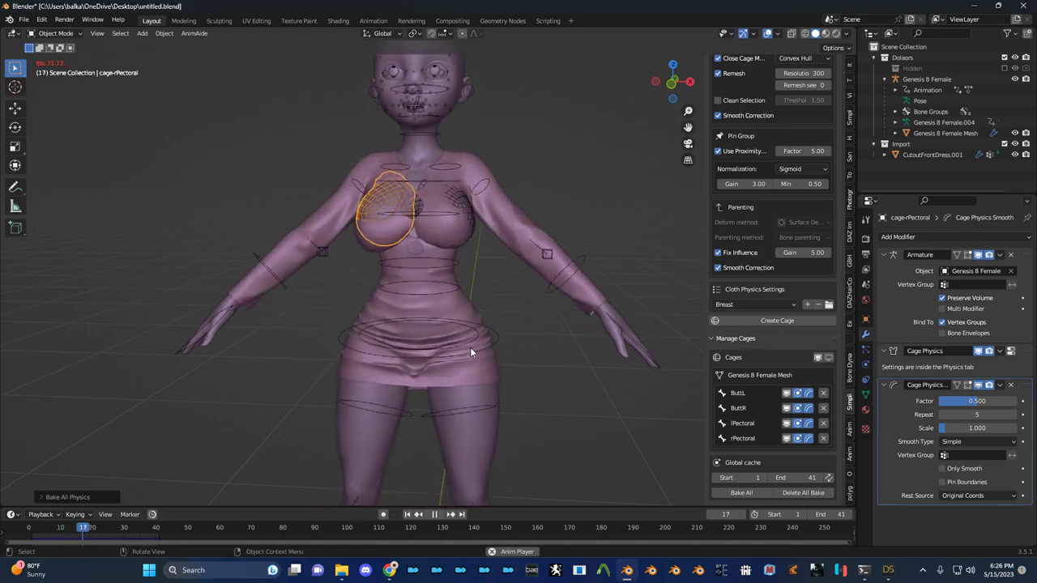
key(Escape)
shift+scroll(472, 351, down, 3)
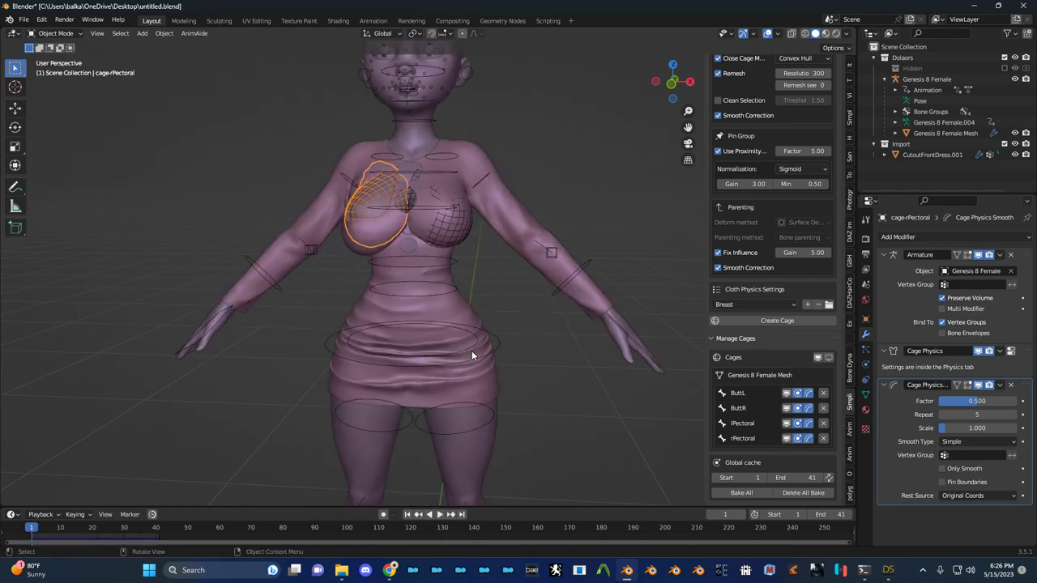
Select the dress and remove every modifier from its stack, from the armature and cage modifiers to the Subsurf
click(438, 309)
scroll(446, 309, up, 4)
mouse_move(446, 307)
middle_down()
mouse_move(515, 320)
mouse_move(448, 316)
middle_up()
scroll(449, 312, down, 4)
shift+scroll(449, 312, up, 3)
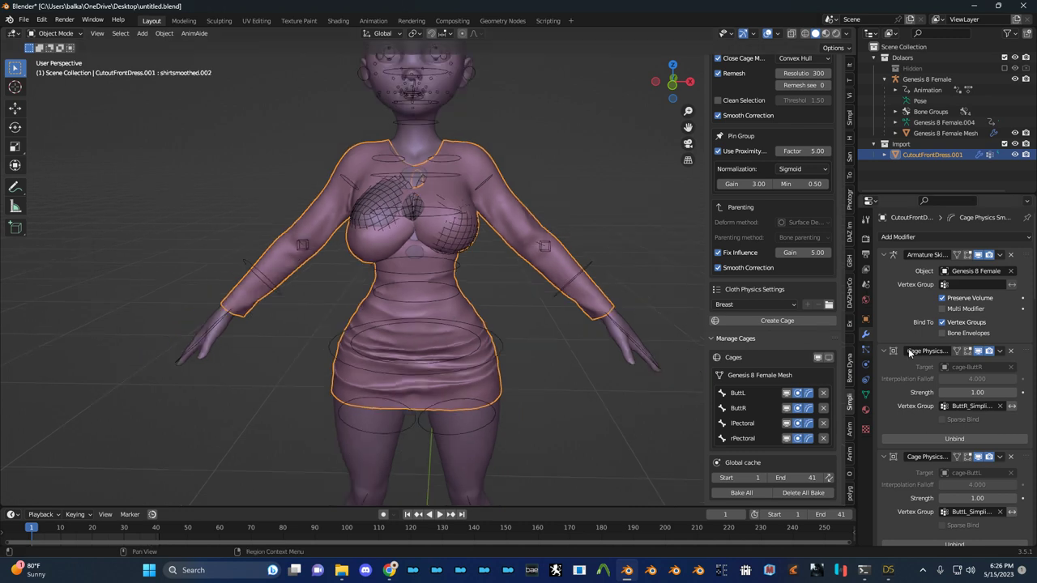
click(1011, 256)
click(1011, 255)
click(1012, 255)
click(1011, 256)
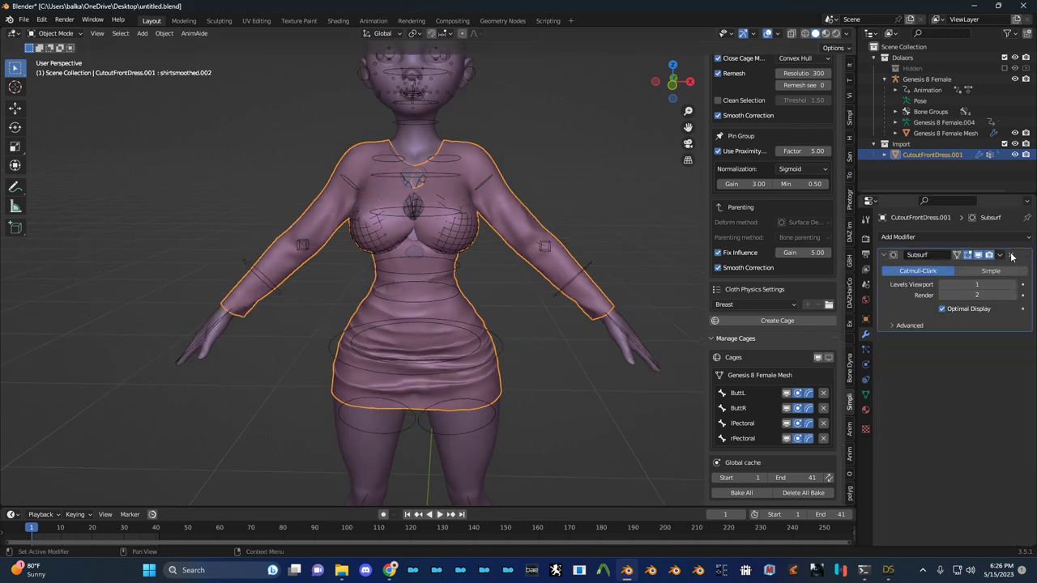
click(1011, 256)
Copy all modifiers from the Genesis 8 Female body mesh to the dress and return to the front view
scroll(531, 240, up, 2)
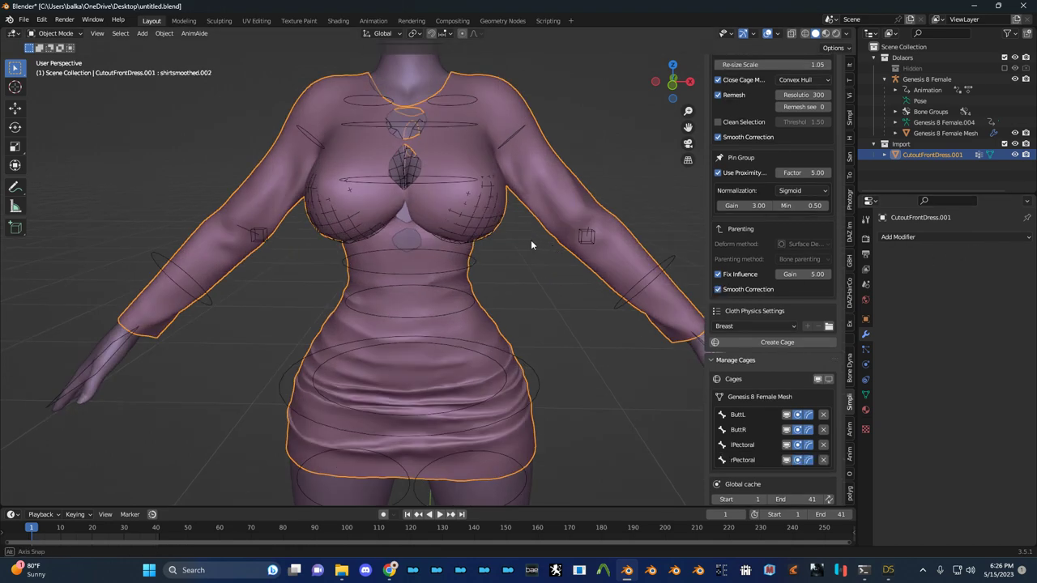
middle_drag(530, 240, 602, 328)
scroll(532, 312, up, 2)
middle_drag(532, 312, 501, 295)
scroll(502, 295, down, 3)
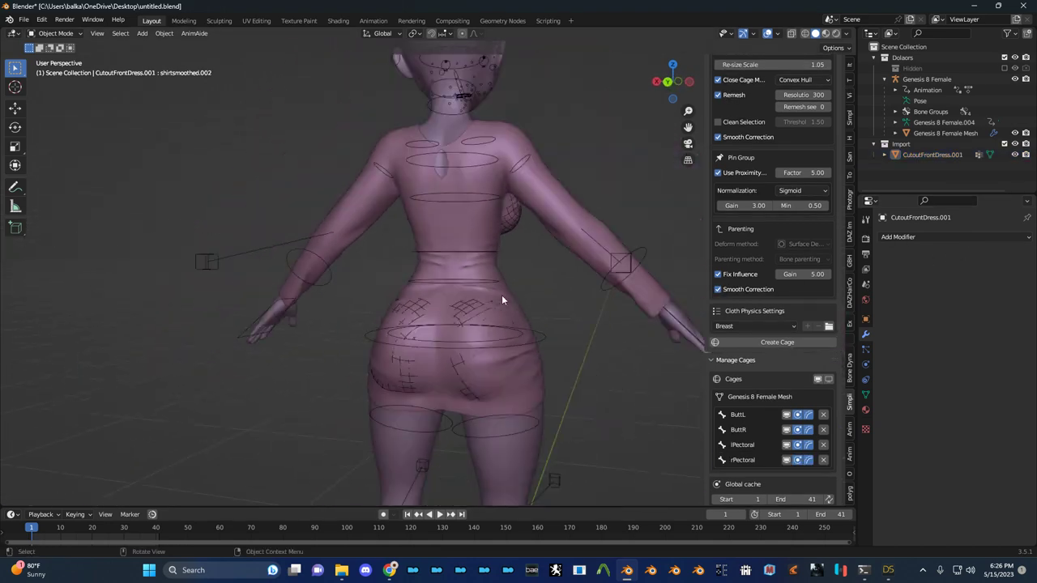
click(534, 439)
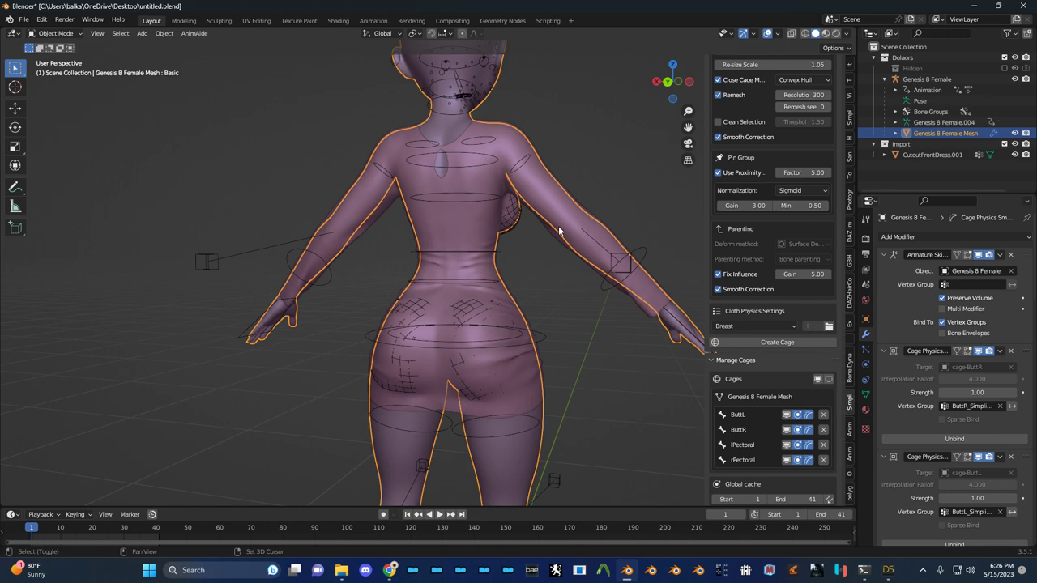
click(559, 230)
click(527, 459)
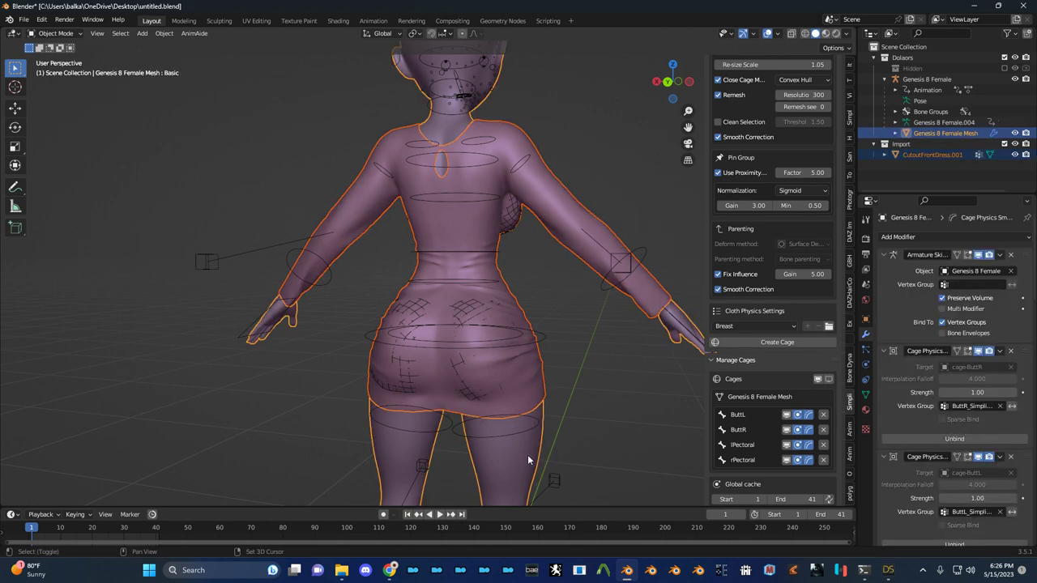
key(ctrl+l)
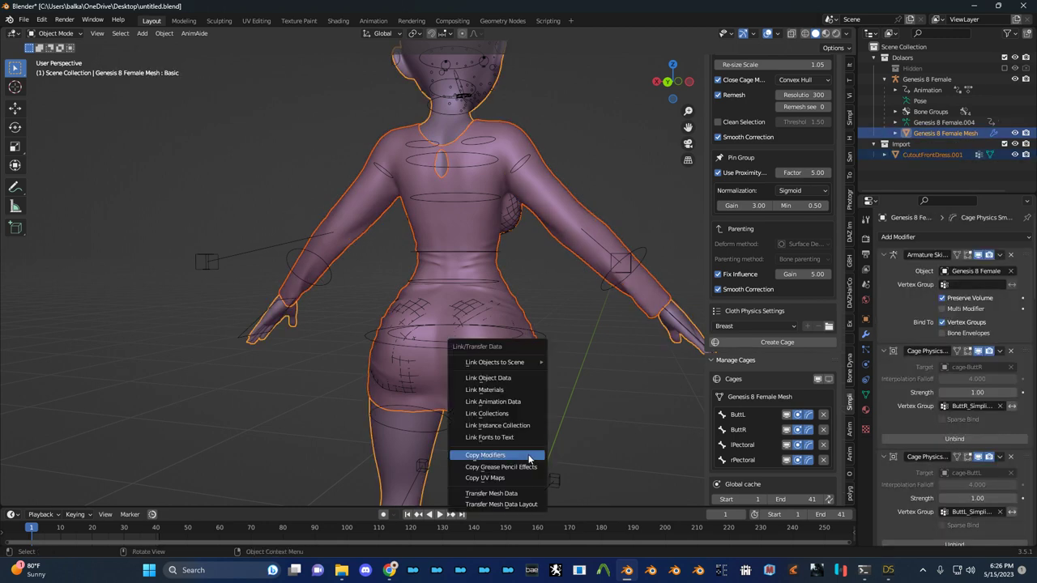
click(530, 458)
middle_drag(640, 307, 423, 295)
key(KP_1)
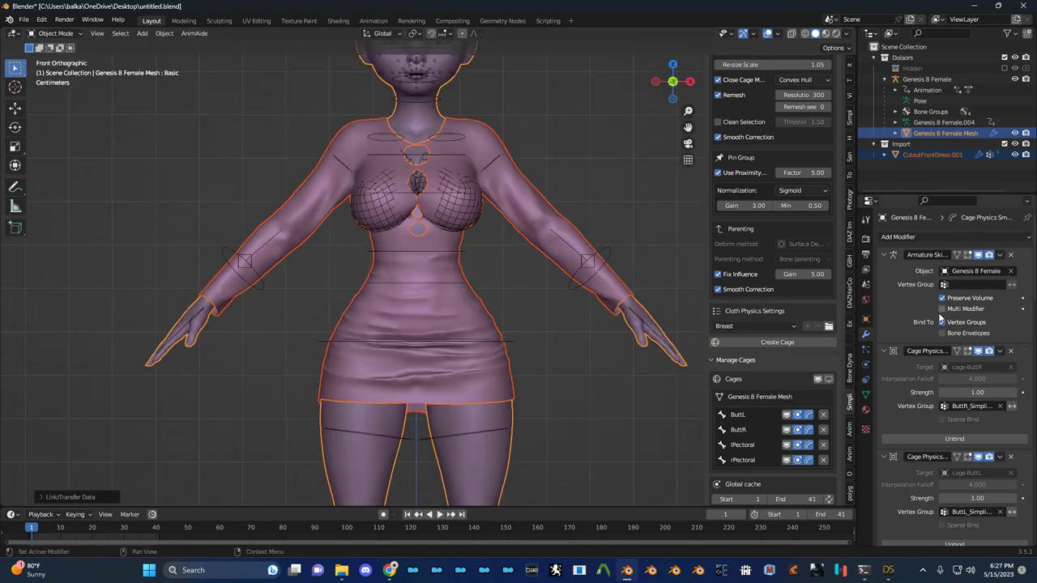
Examine the body mesh's armature and cage modifiers
scroll(940, 319, down, 3)
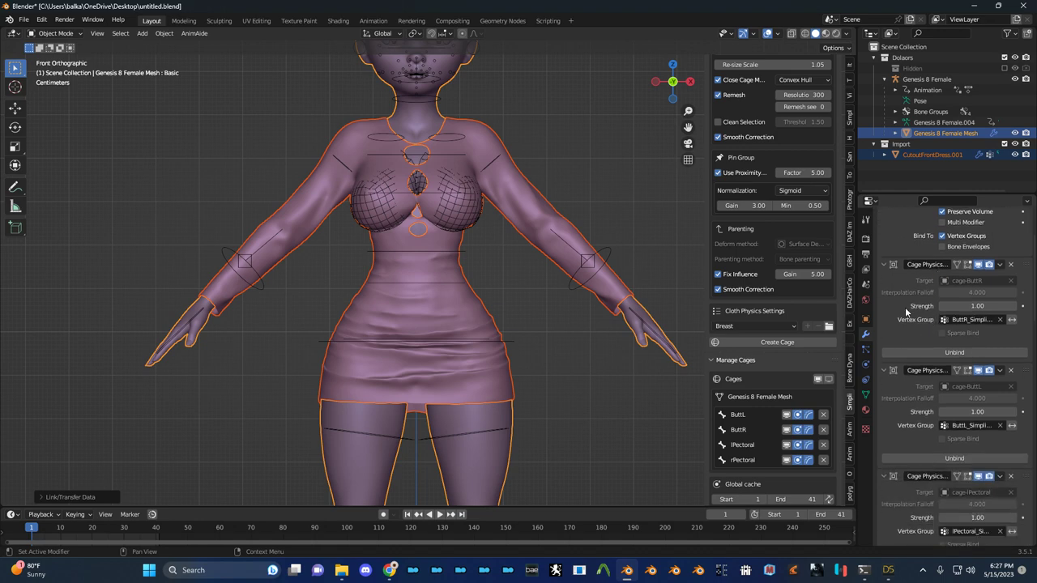
scroll(905, 307, up, 3)
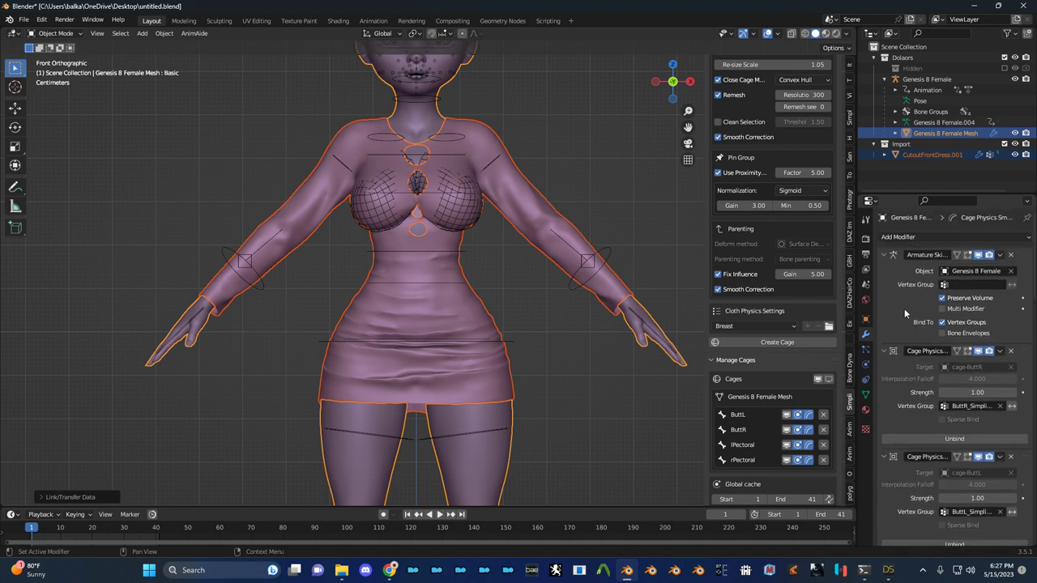
scroll(905, 309, down, 4)
scroll(900, 311, up, 2)
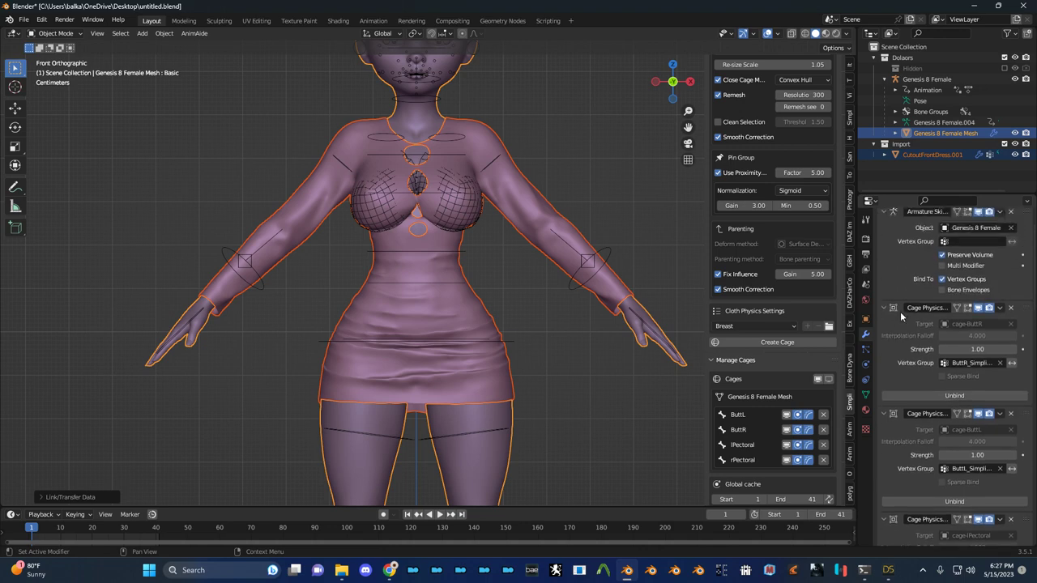
click(925, 374)
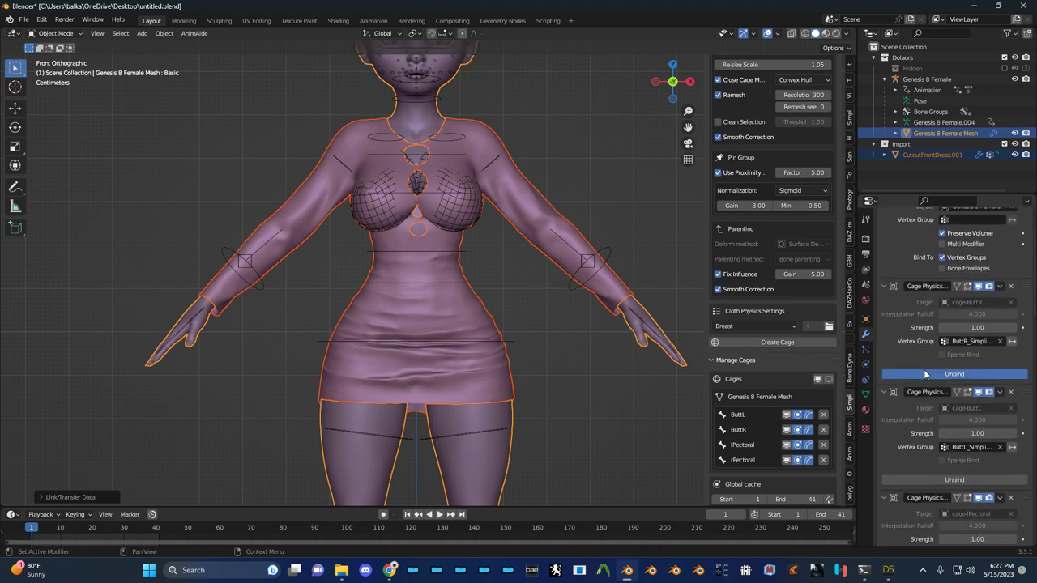
scroll(920, 381, down, 1)
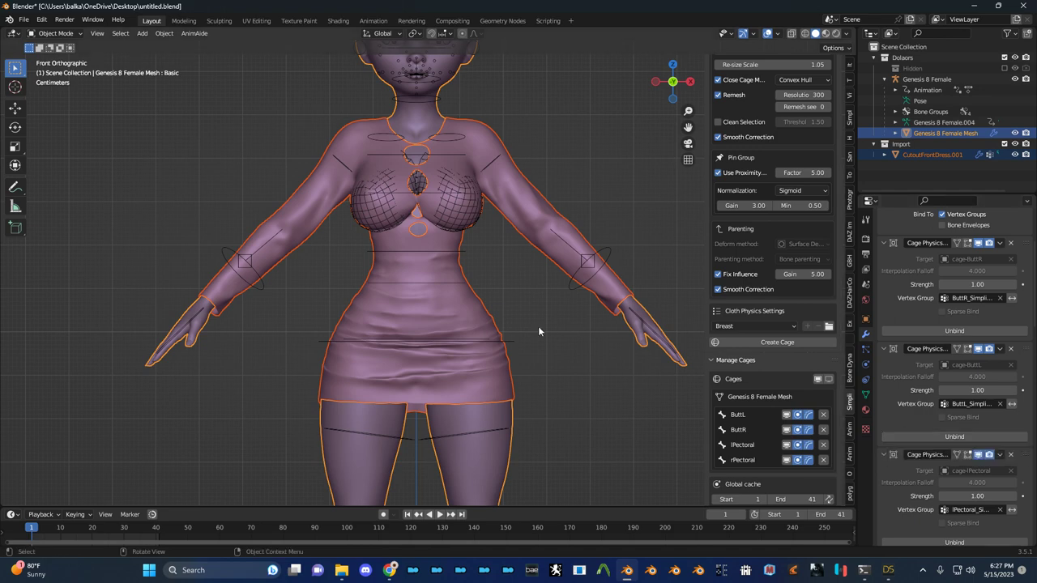
Select only the dress and rebind its ButtR, ButtL, lPectoral and rPectoral cage modifiers, checking the rest of the modifier stack
click(586, 381)
click(516, 366)
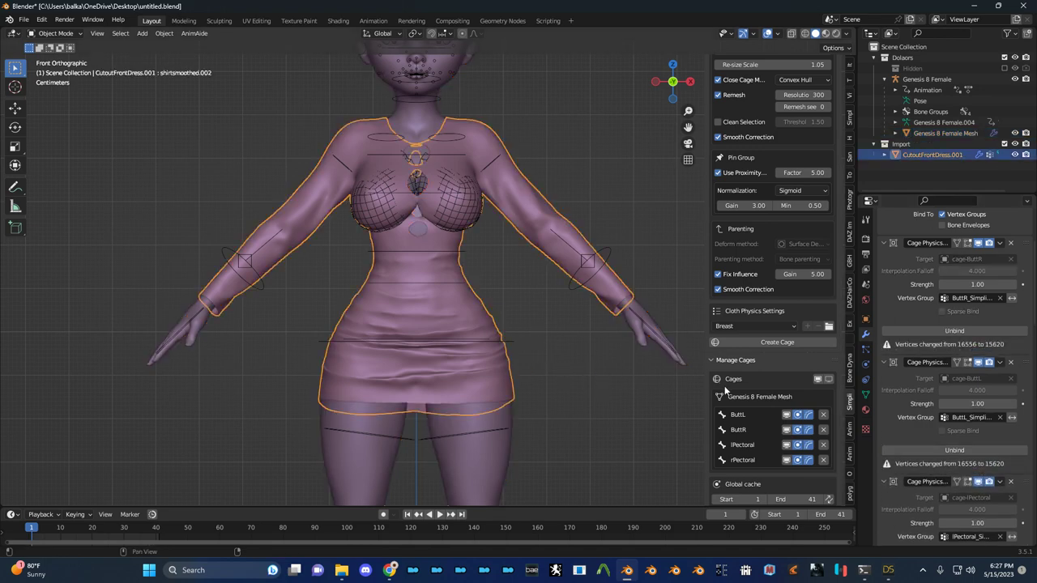
click(505, 443)
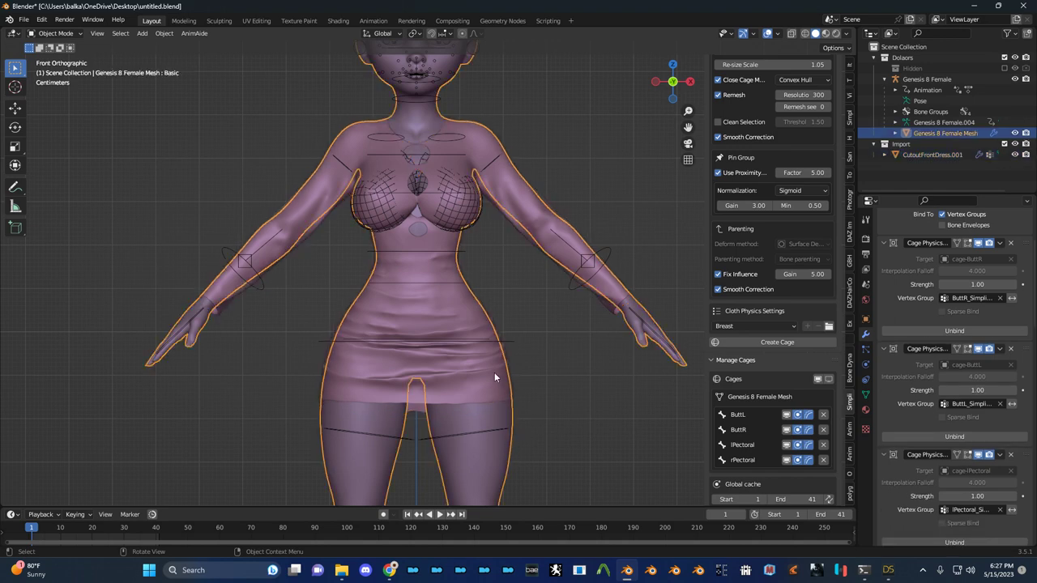
click(494, 377)
scroll(918, 366, up, 3)
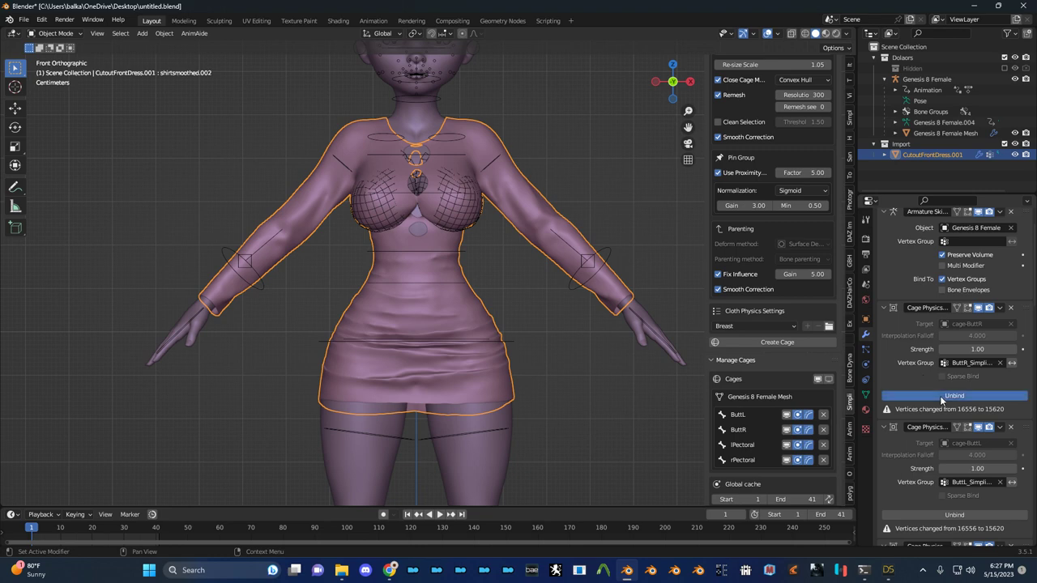
scroll(936, 401, down, 3)
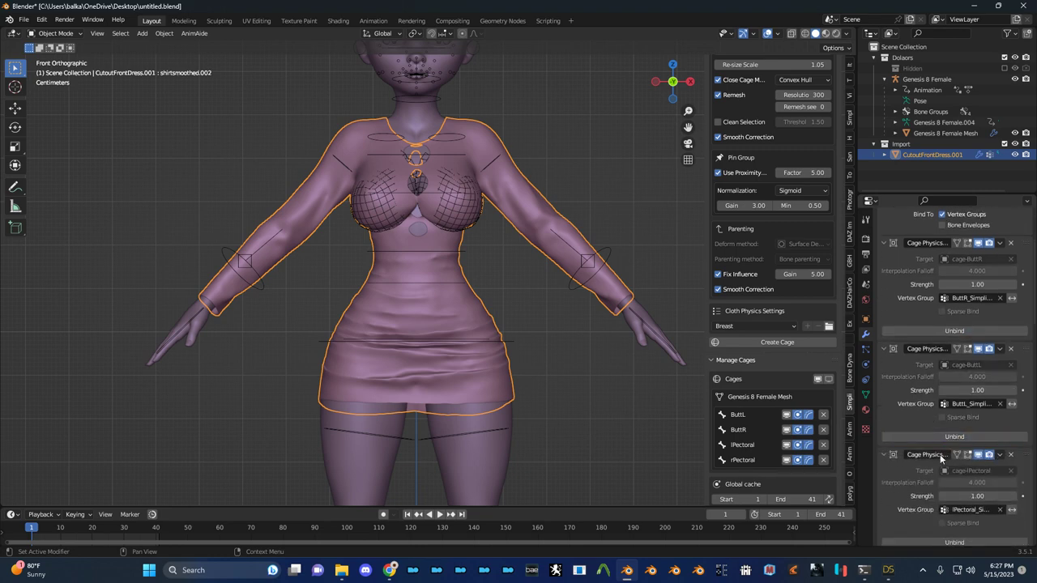
scroll(940, 462, down, 4)
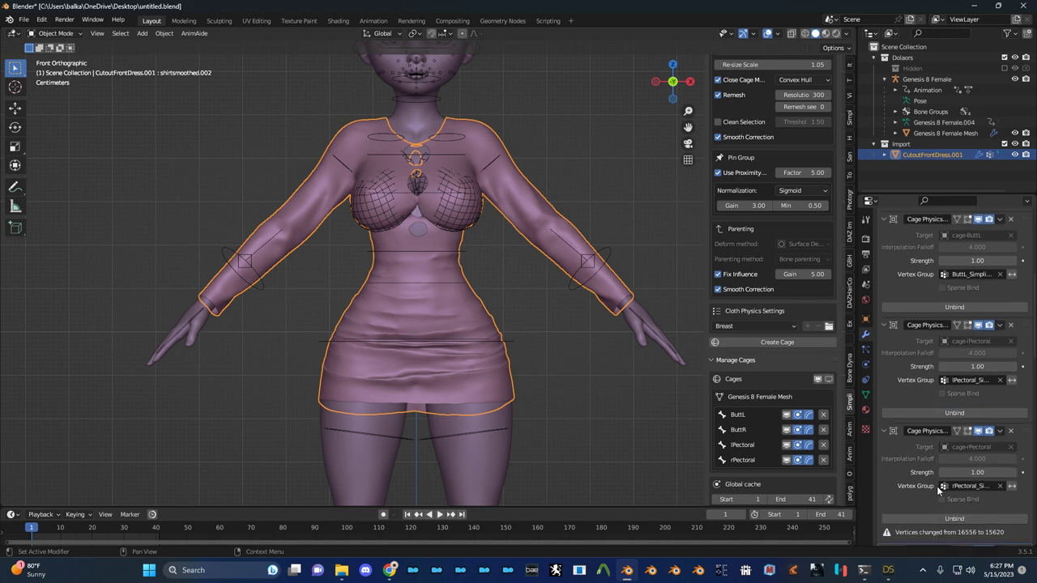
scroll(936, 486, down, 4)
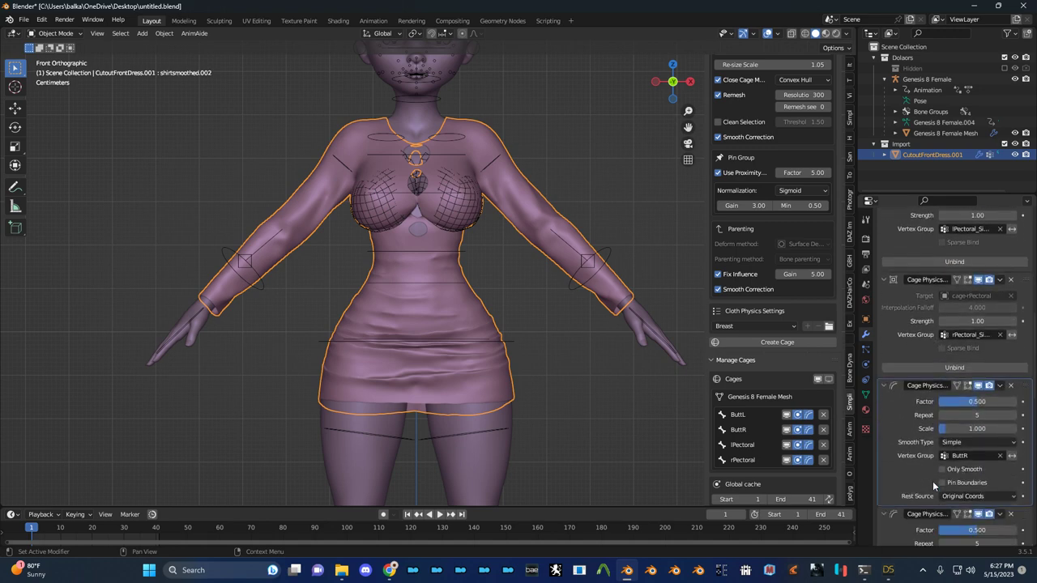
scroll(931, 482, down, 10)
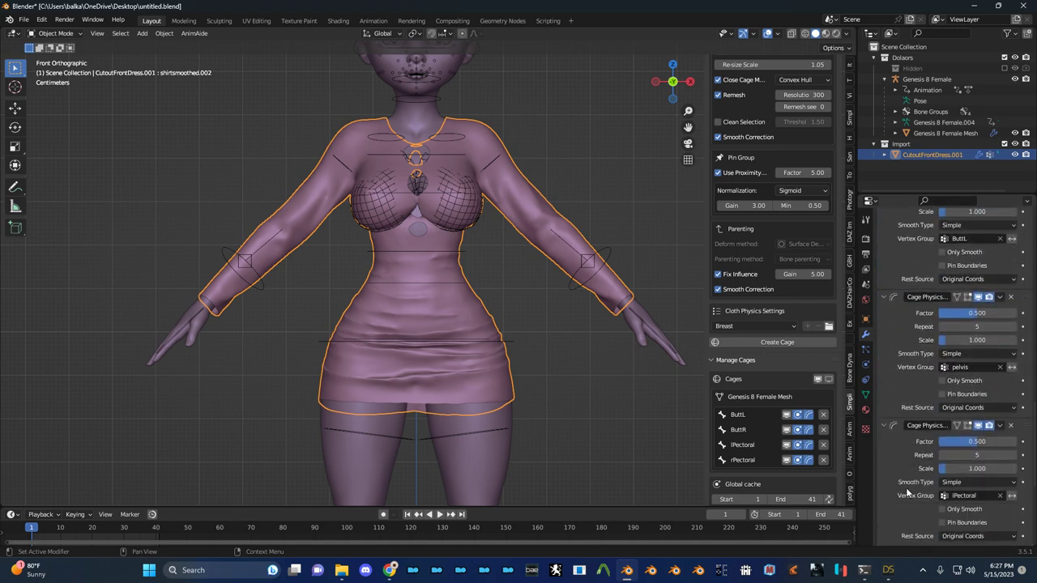
scroll(908, 492, down, 6)
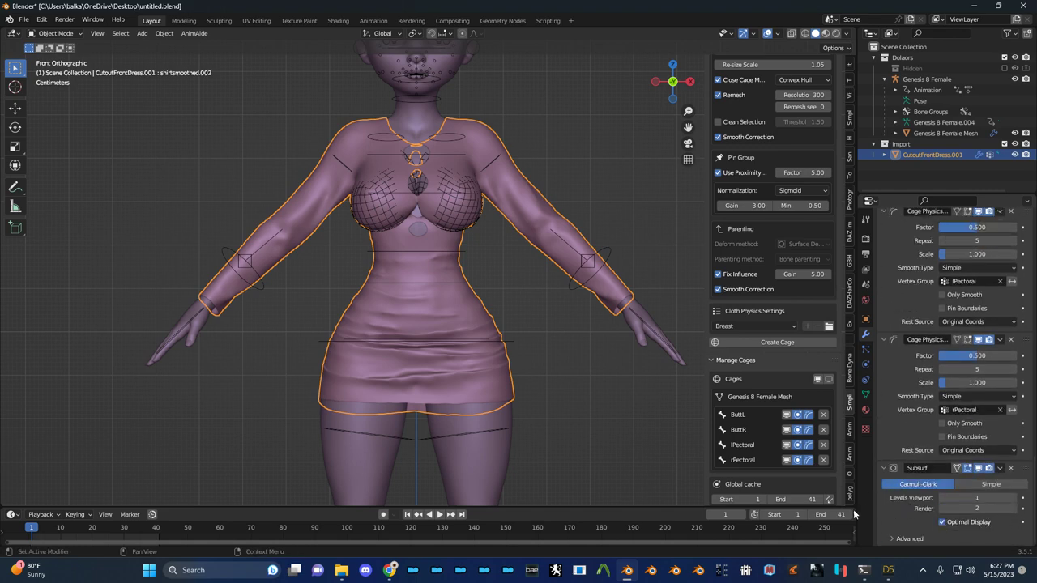
Bake all cage physics and play back the animation on the dressed figure with the viewport overlays hidden
scroll(798, 492, down, 1)
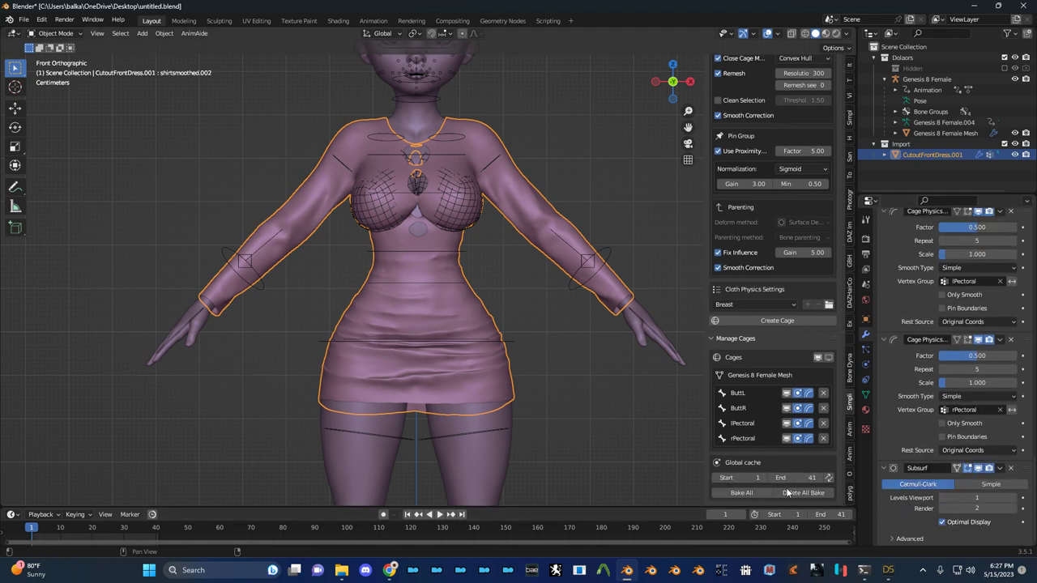
click(754, 493)
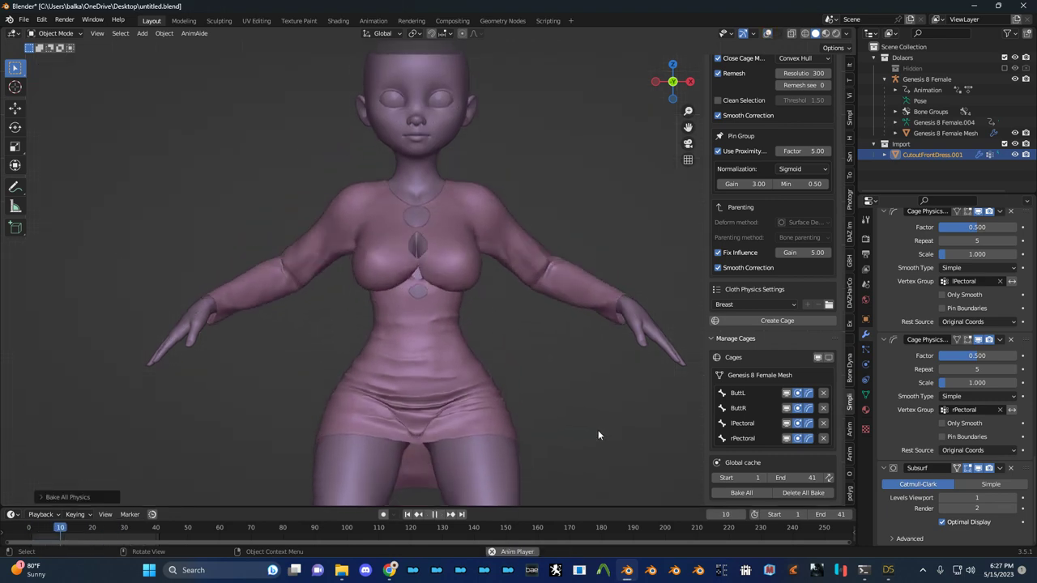
middle_drag(598, 435, 590, 411)
scroll(537, 379, up, 4)
middle_drag(536, 379, 566, 360)
scroll(546, 416, down, 5)
key(KP_1)
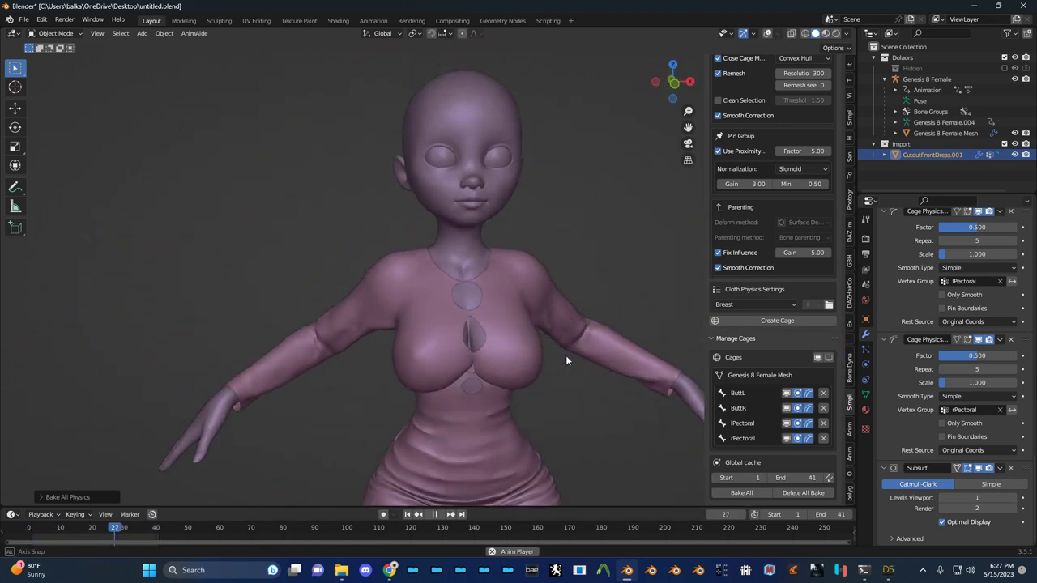
key(KP_1)
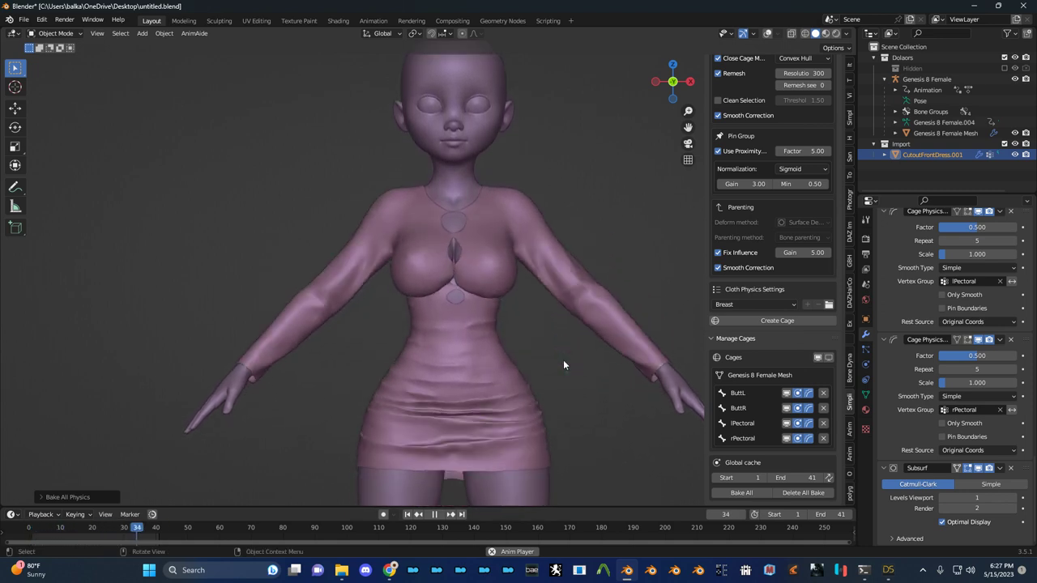
Examine how the dress follows the body and pectoral motion during playback, from several angles and distances
middle_drag(532, 363, 462, 307)
scroll(567, 353, up, 3)
scroll(462, 307, down, 2)
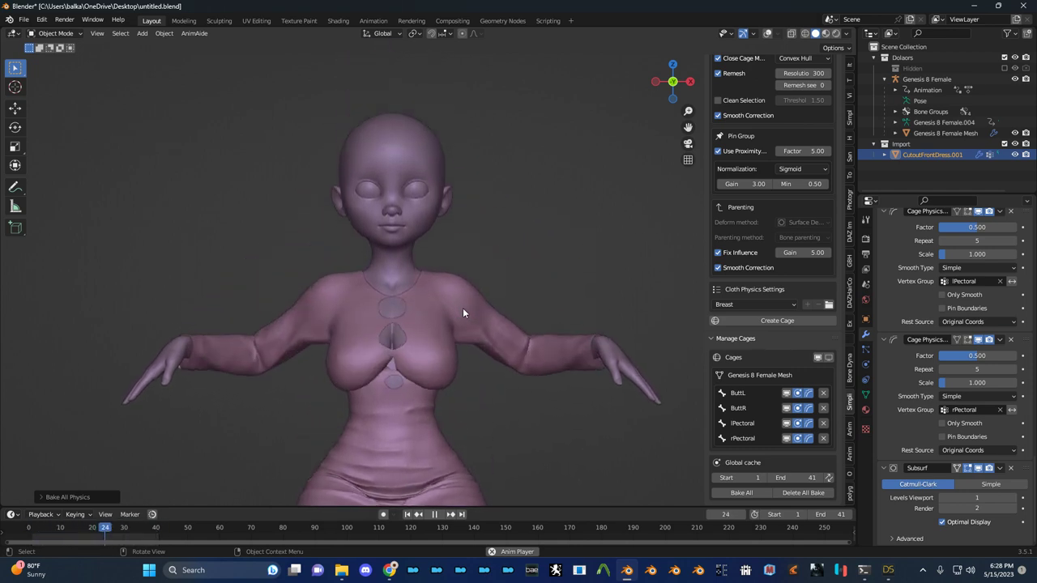
middle_drag(446, 311, 466, 168)
scroll(481, 272, up, 4)
scroll(435, 157, down, 6)
scroll(466, 168, up, 5)
scroll(434, 244, down, 3)
middle_drag(433, 243, 452, 202)
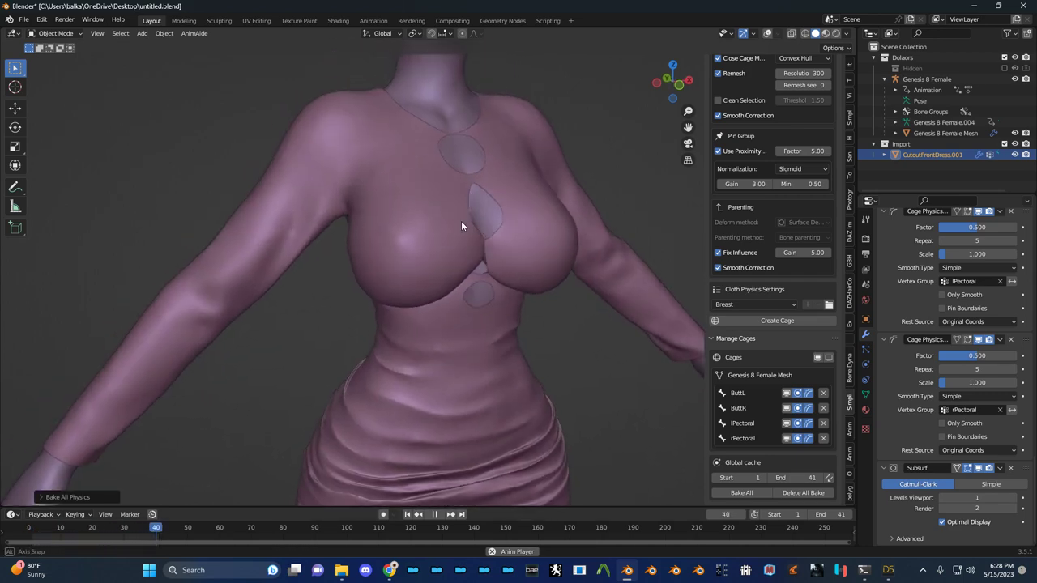
scroll(454, 212, down, 4)
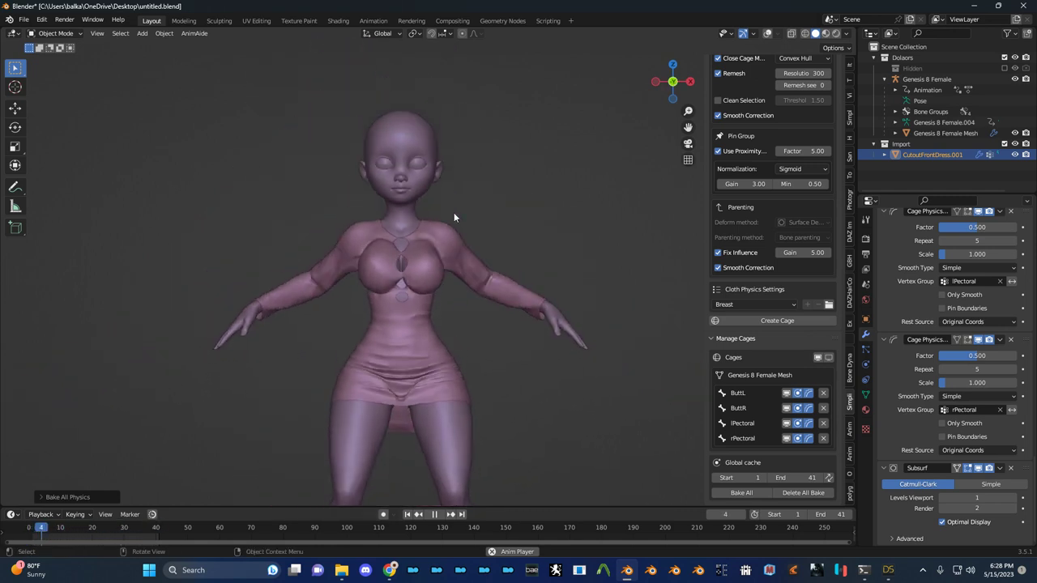
scroll(454, 212, up, 4)
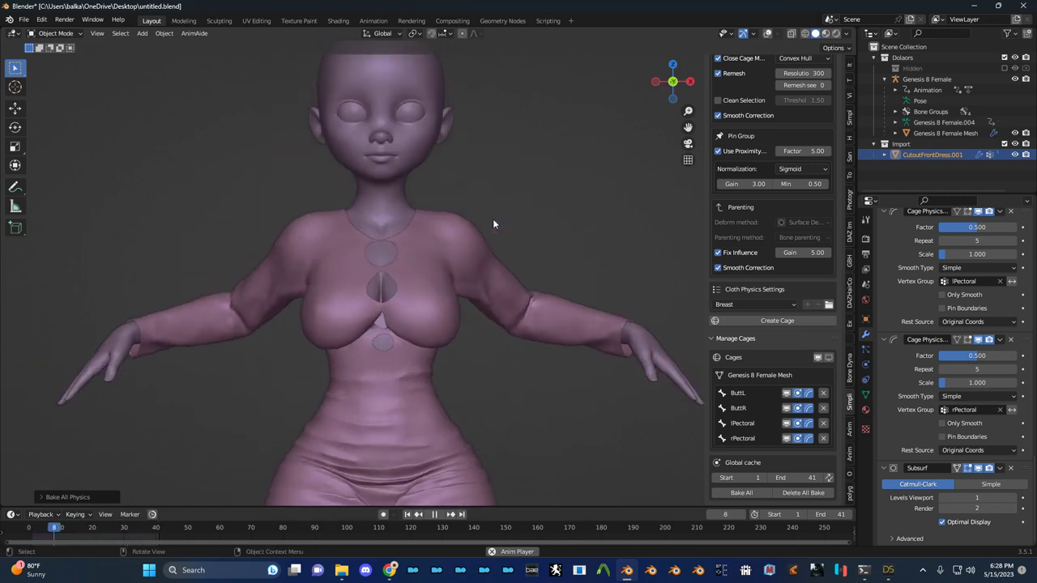